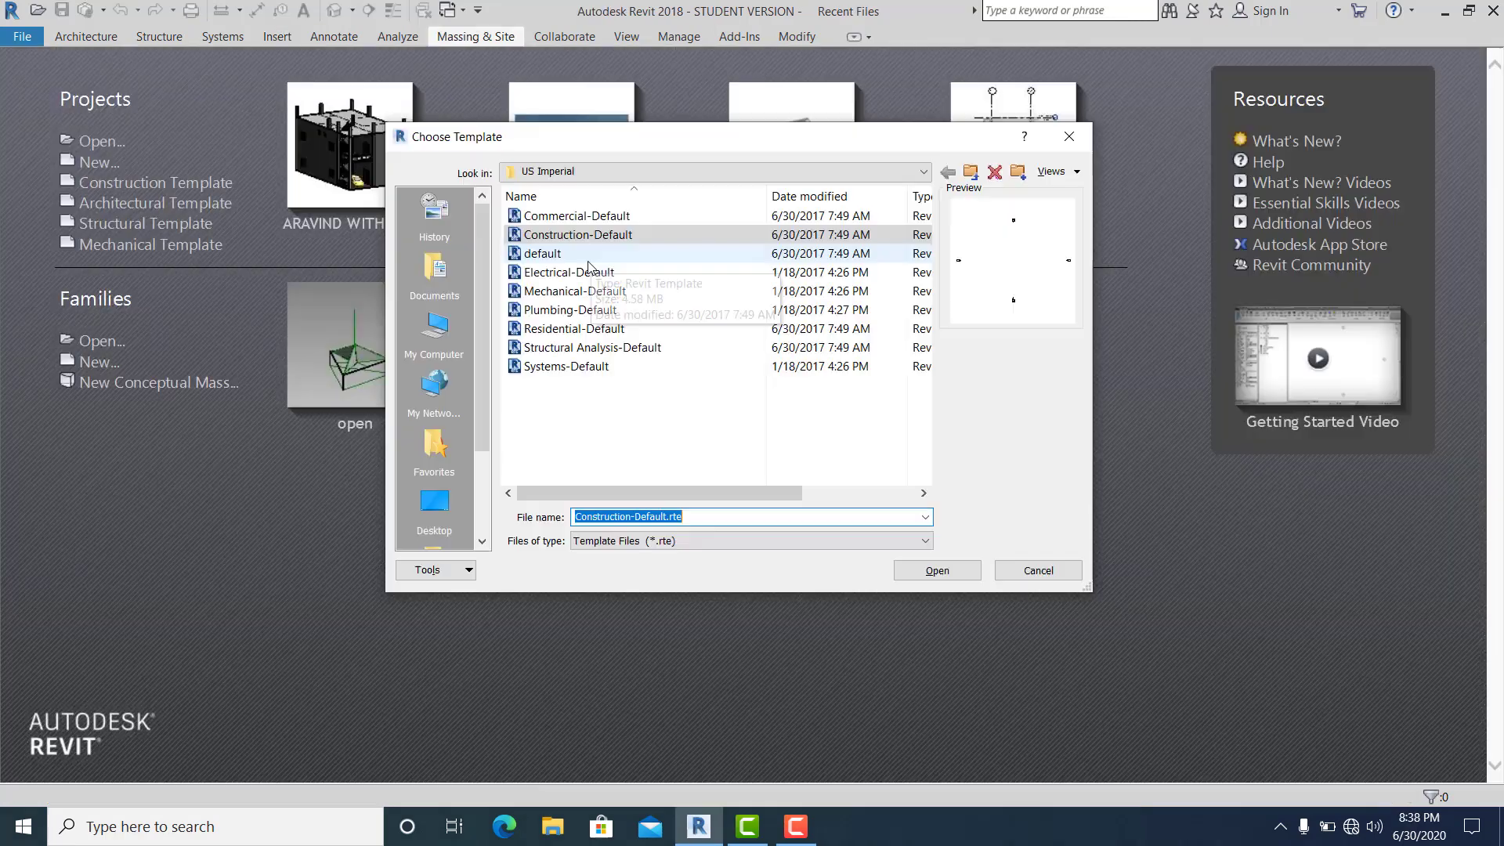
Create a new project from the DefaultMetric.rte template in the US Metric templates folder.
{"action": "left_click", "coordinate": [924, 172]}
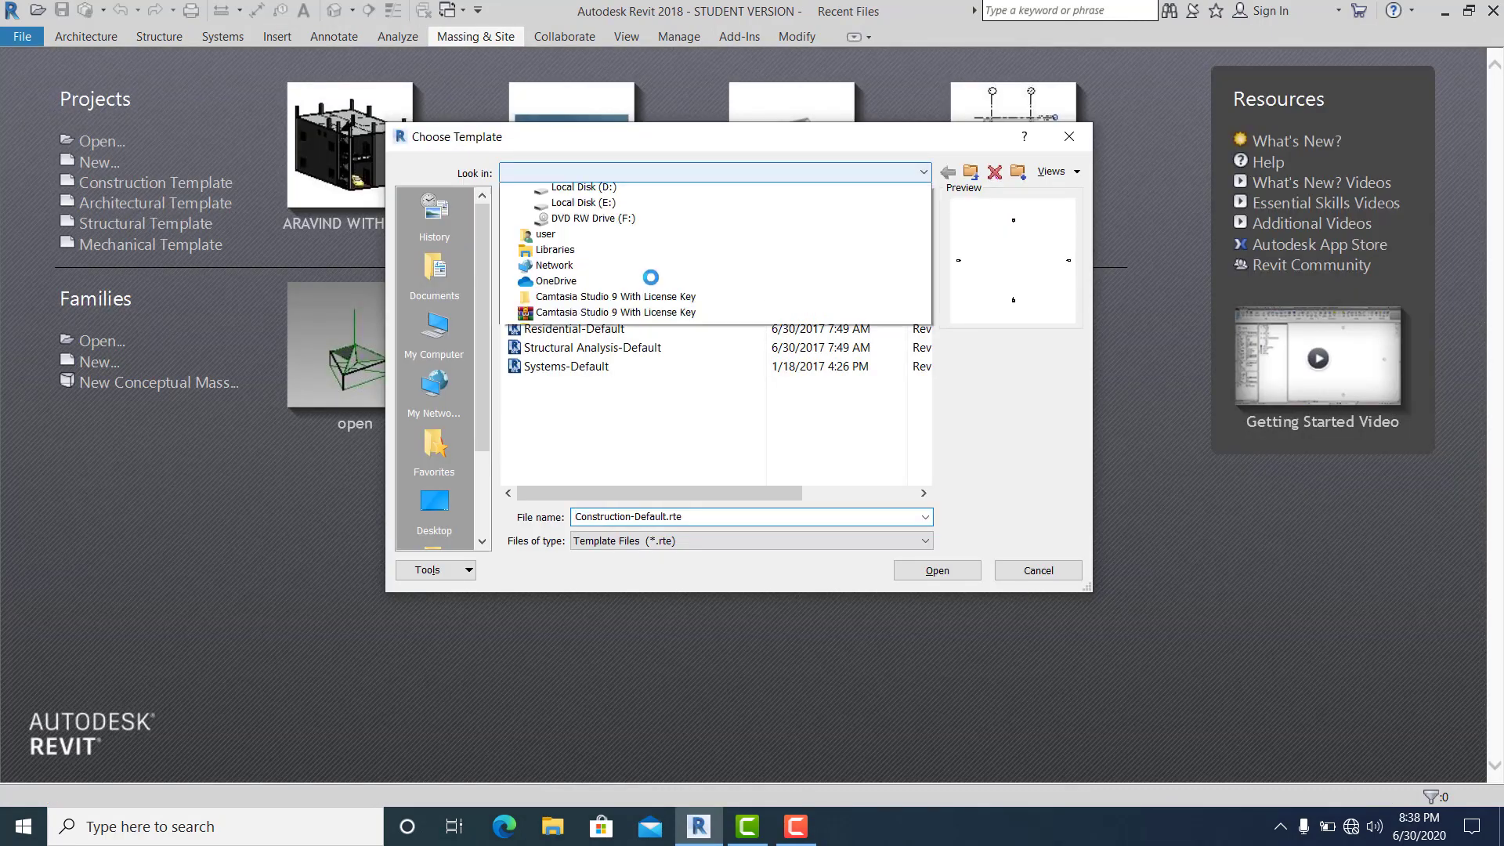
{"action": "left_click", "coordinate": [611, 284]}
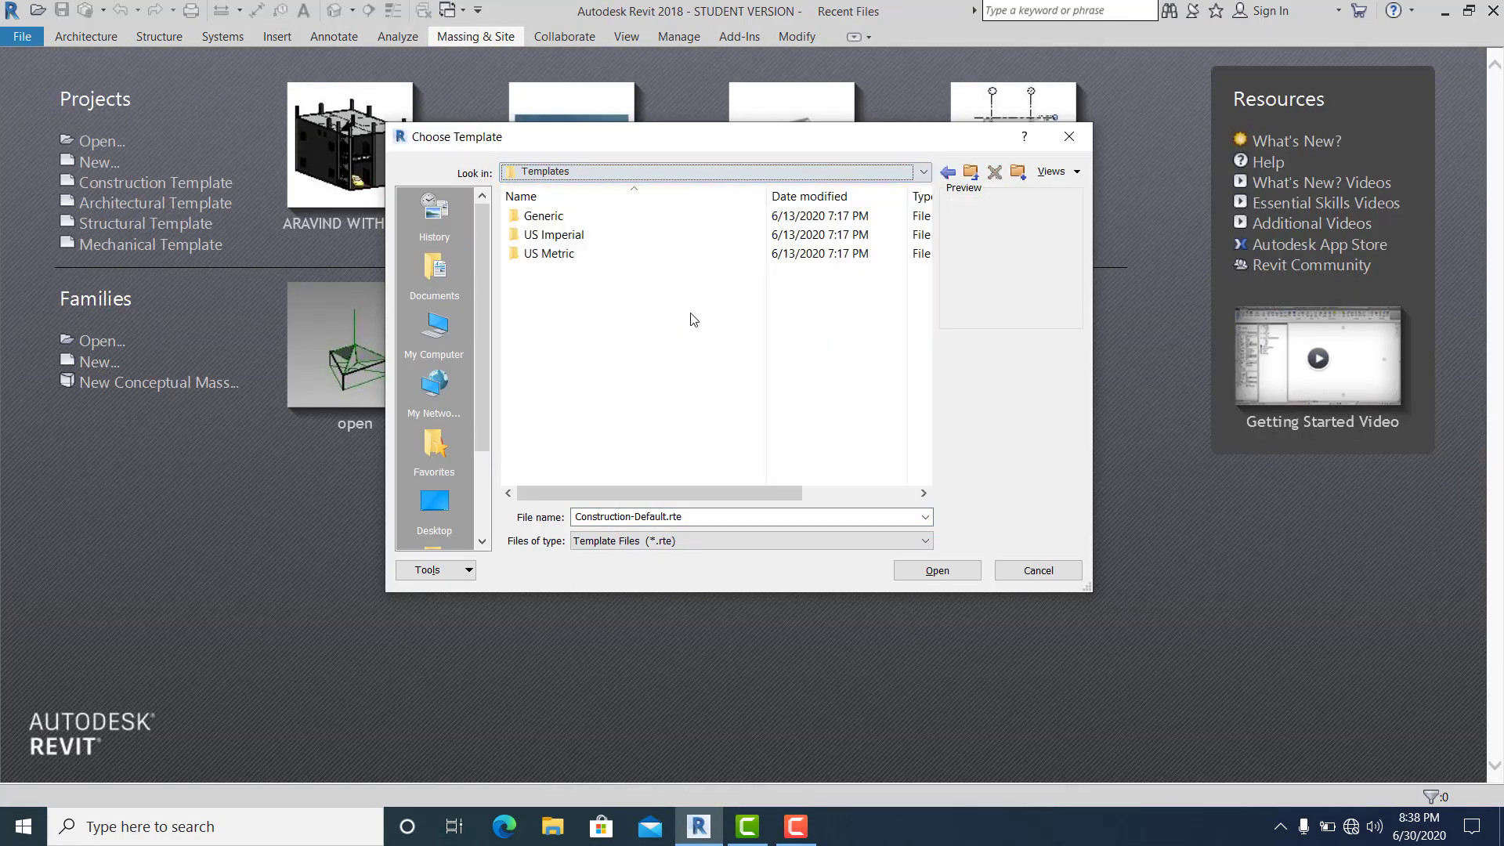
{"action": "double_click", "coordinate": [572, 254]}
{"action": "left_click", "coordinate": [597, 257]}
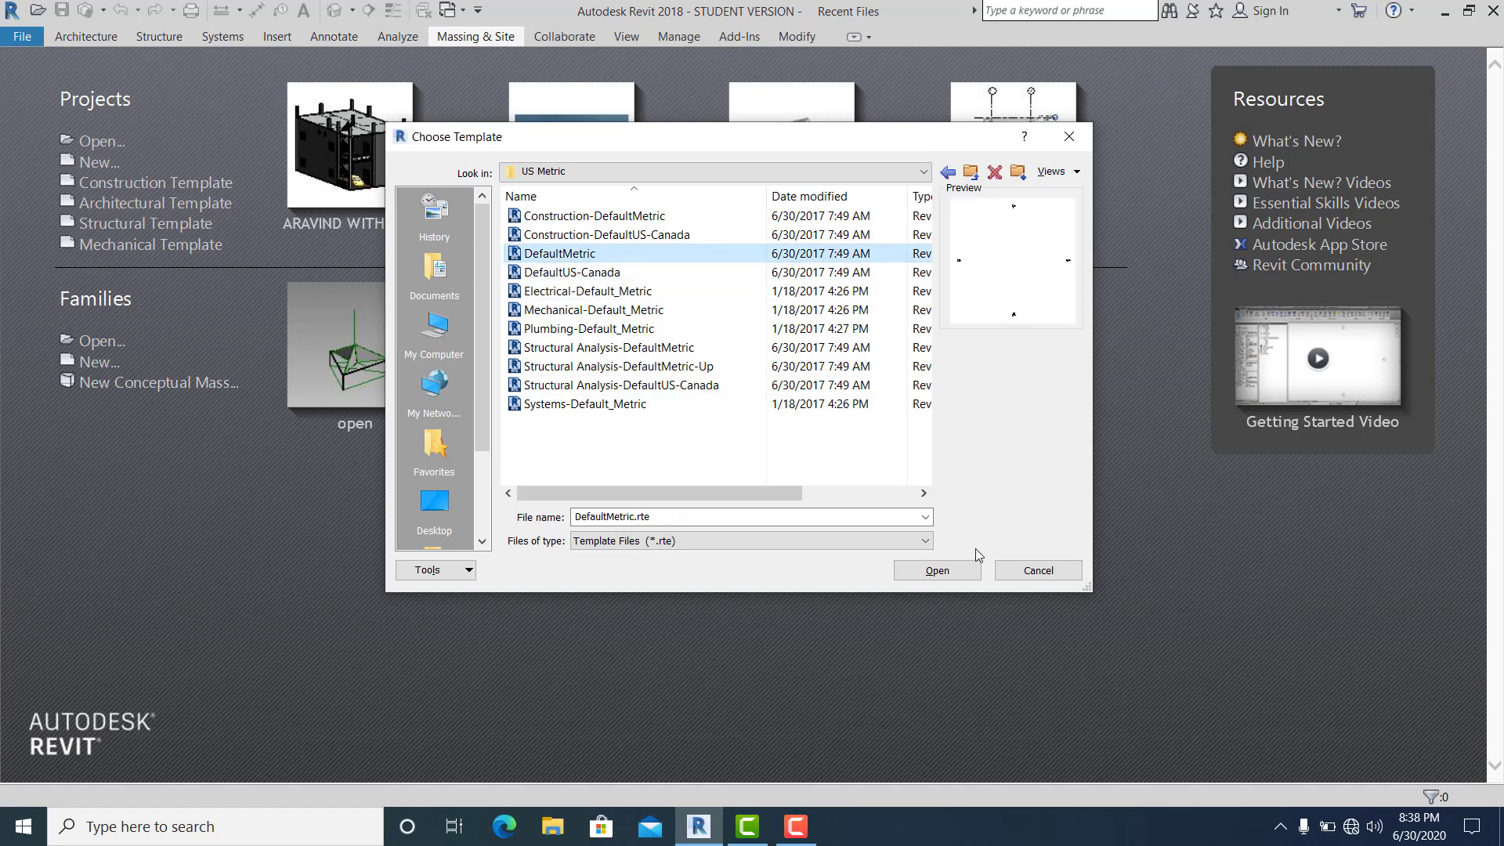
{"action": "left_click", "coordinate": [937, 570]}
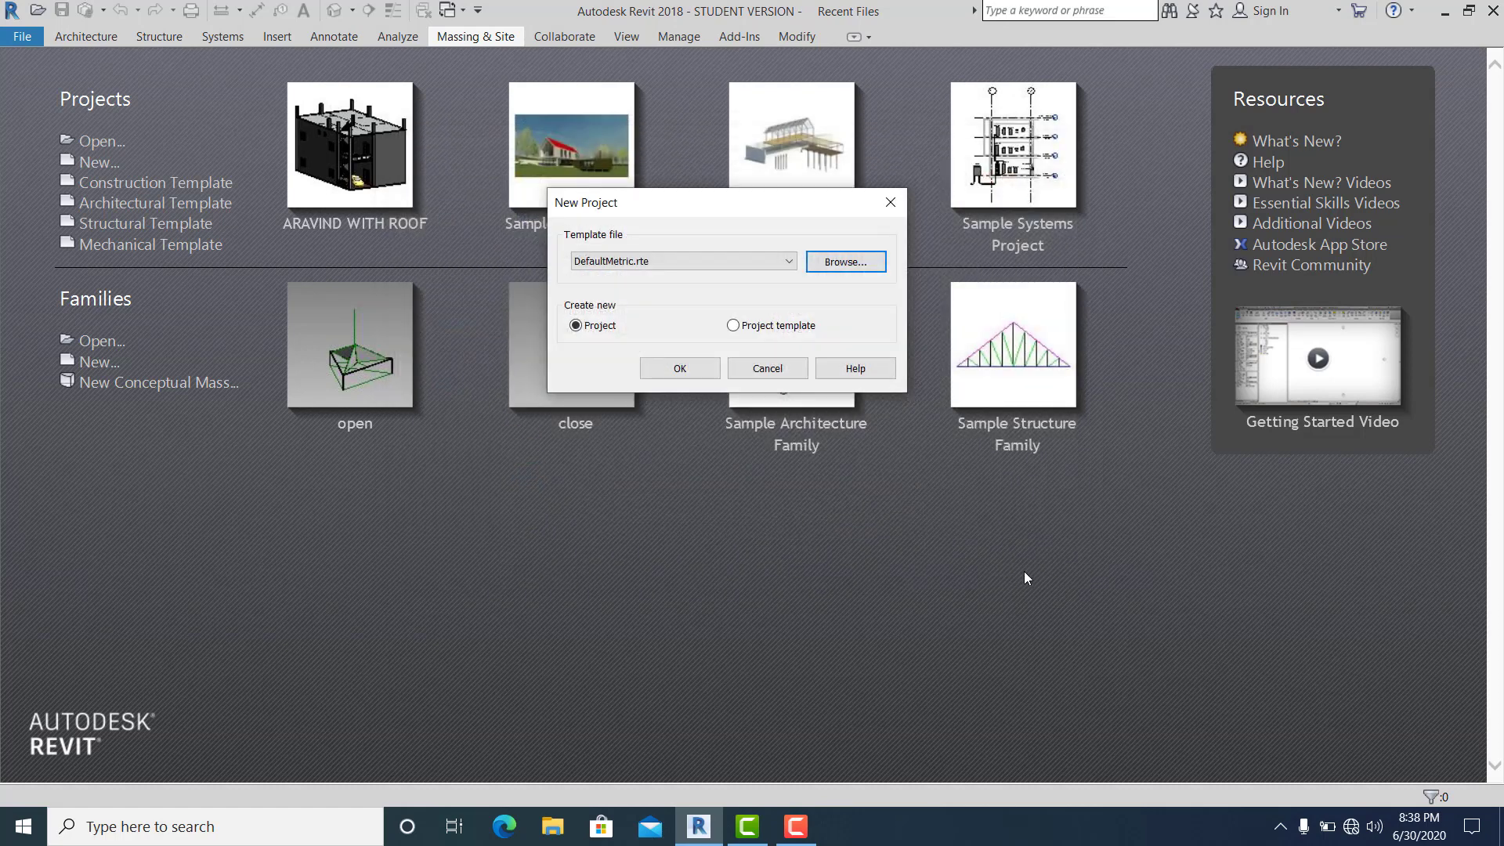
{"action": "left_click", "coordinate": [680, 369]}
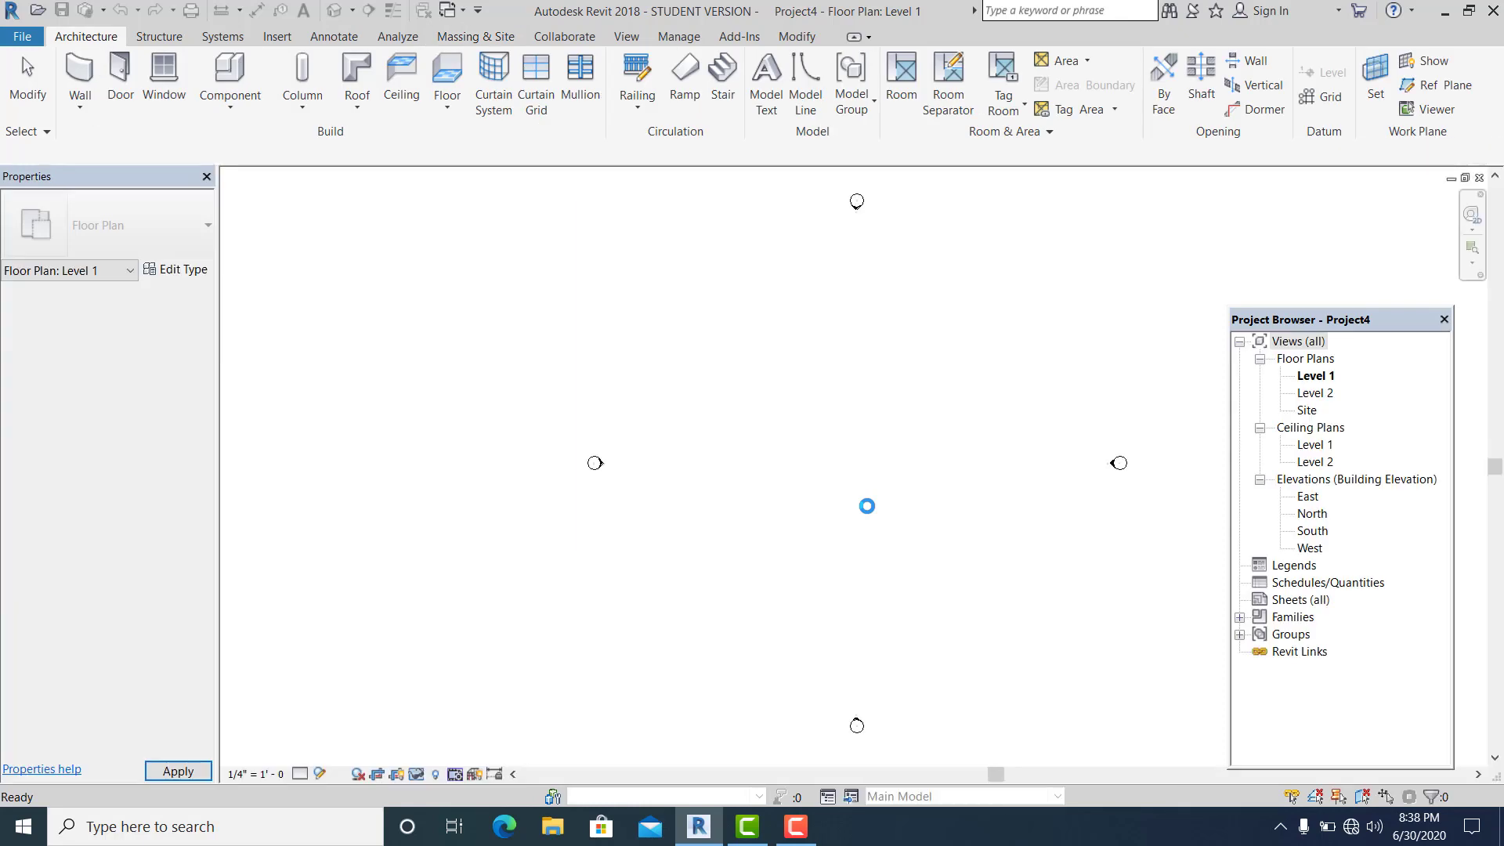
Draw a horizontal reference plane named 1 through the east and west elevation markers and a vertical one through the north and south markers.
{"action": "middle_click_drag", "start_coordinate": [864, 501], "coordinate": [762, 491]}
{"action": "scroll", "coordinate": [802, 466], "scroll_direction": "up", "scroll_amount": 1}
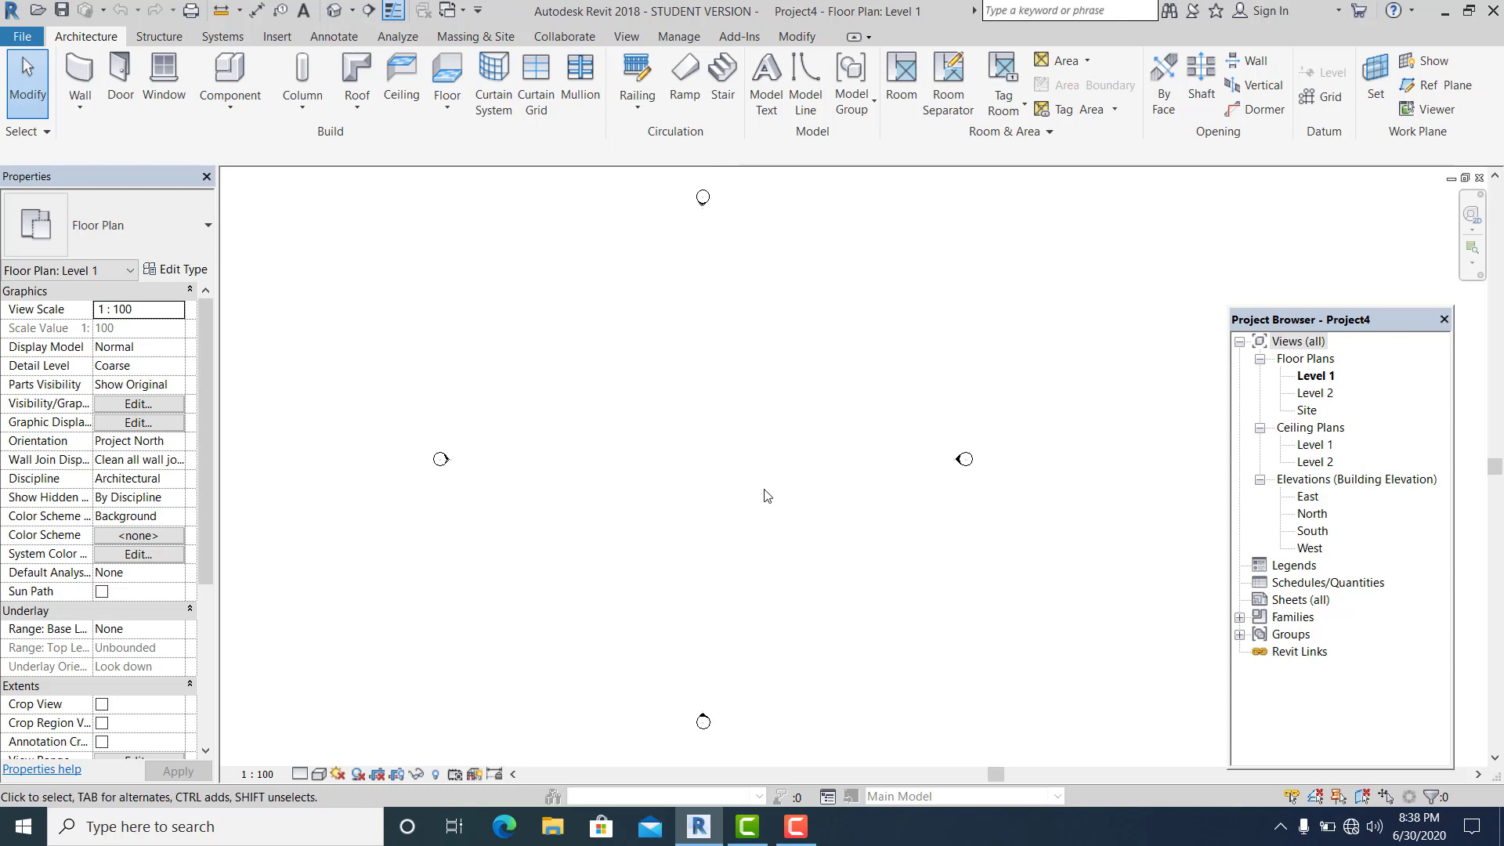
{"action": "middle_click_drag", "start_coordinate": [764, 495], "coordinate": [776, 480]}
{"action": "scroll", "coordinate": [776, 480], "scroll_direction": "up", "scroll_amount": 1}
{"action": "key", "text": "r"}
{"action": "key", "text": "p"}
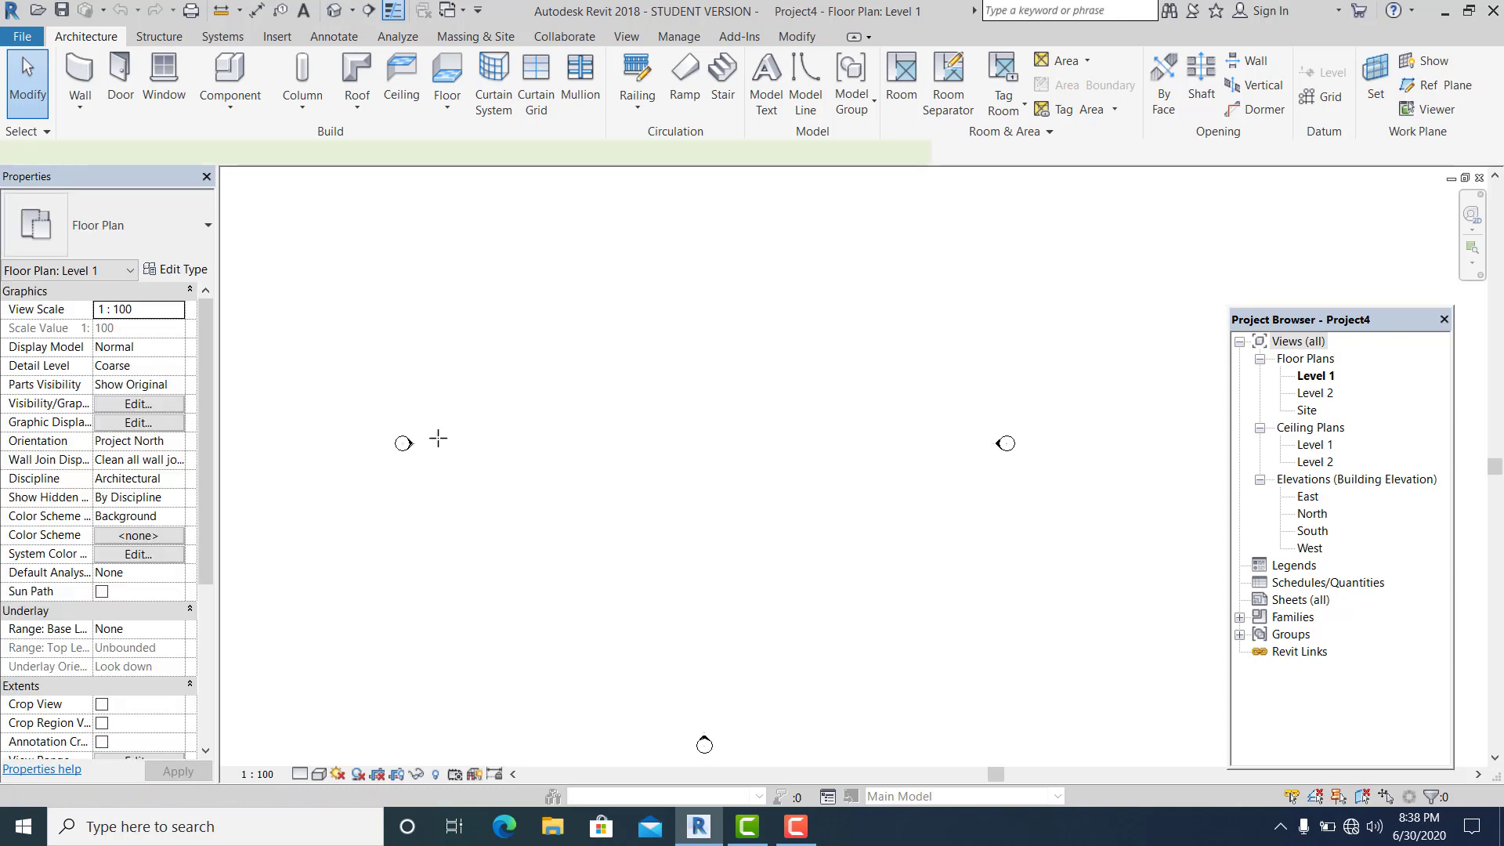
{"action": "left_click", "coordinate": [1051, 444]}
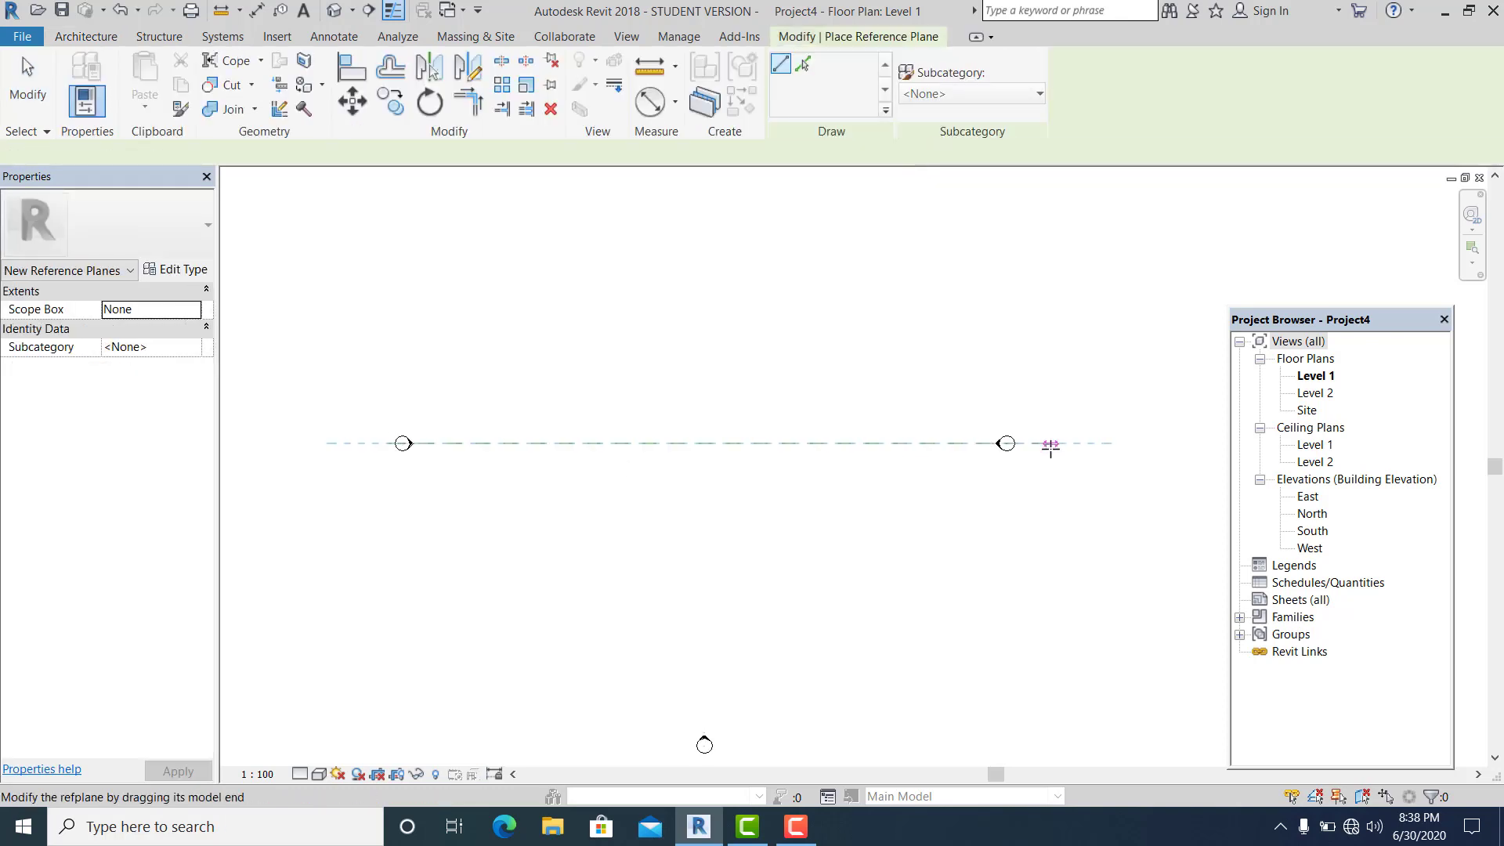
{"action": "left_click", "coordinate": [1017, 455]}
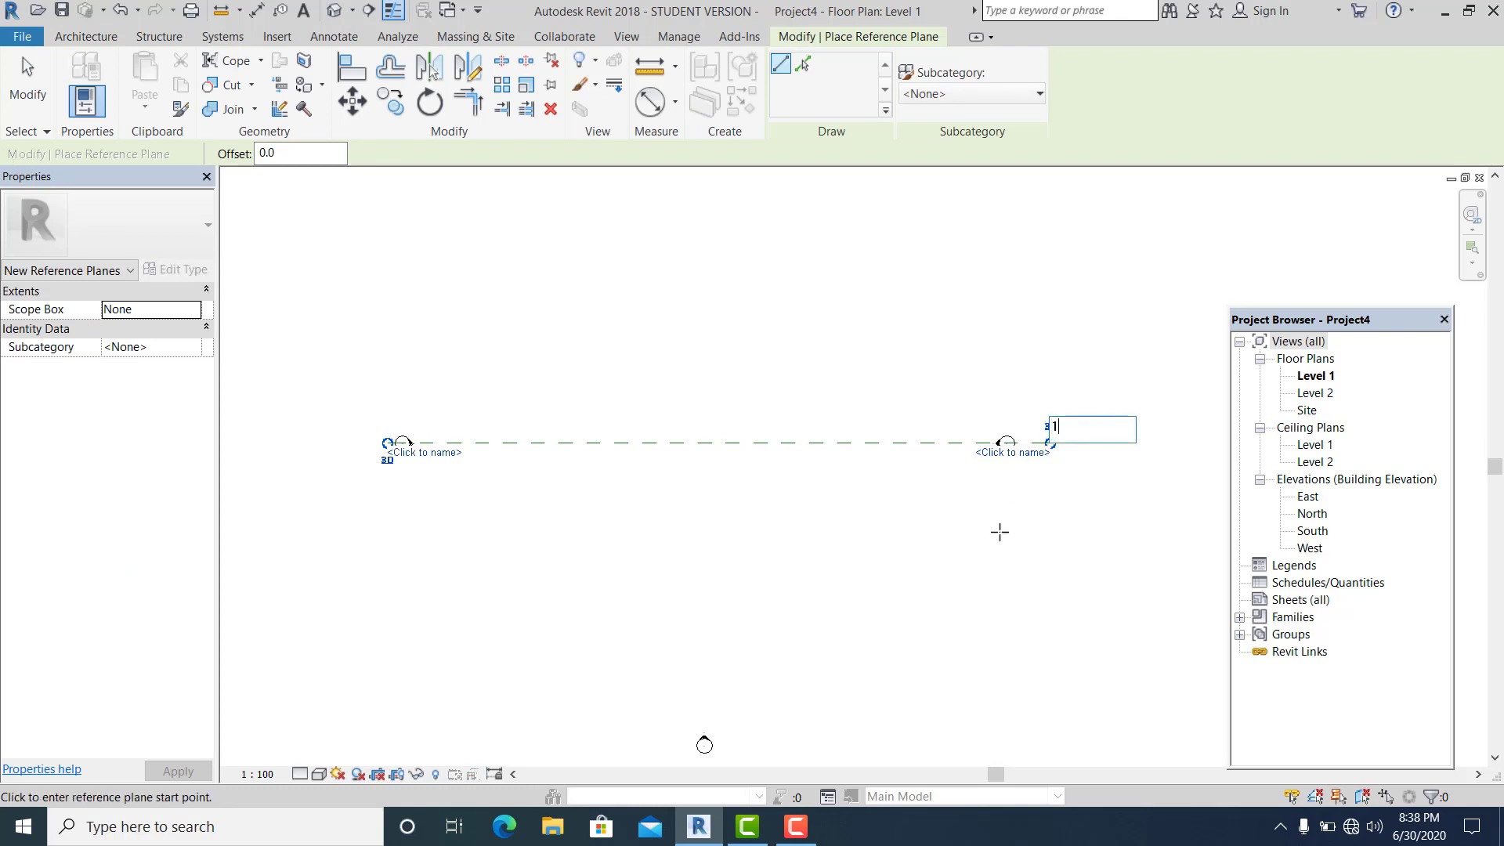
{"action": "left_click", "coordinate": [789, 694]}
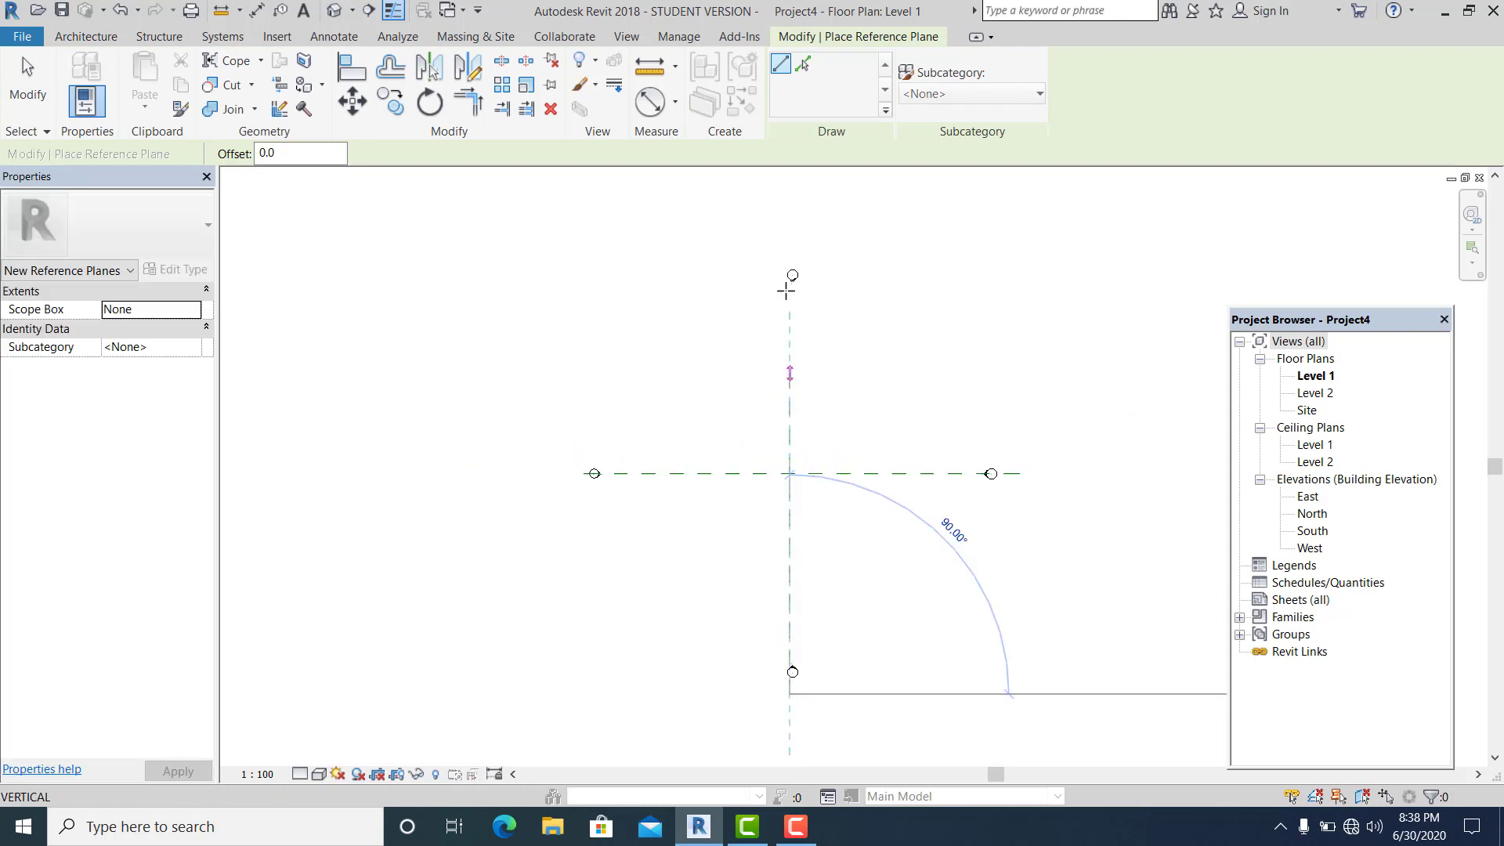
{"action": "left_click", "coordinate": [789, 252]}
{"action": "left_click", "coordinate": [801, 274]}
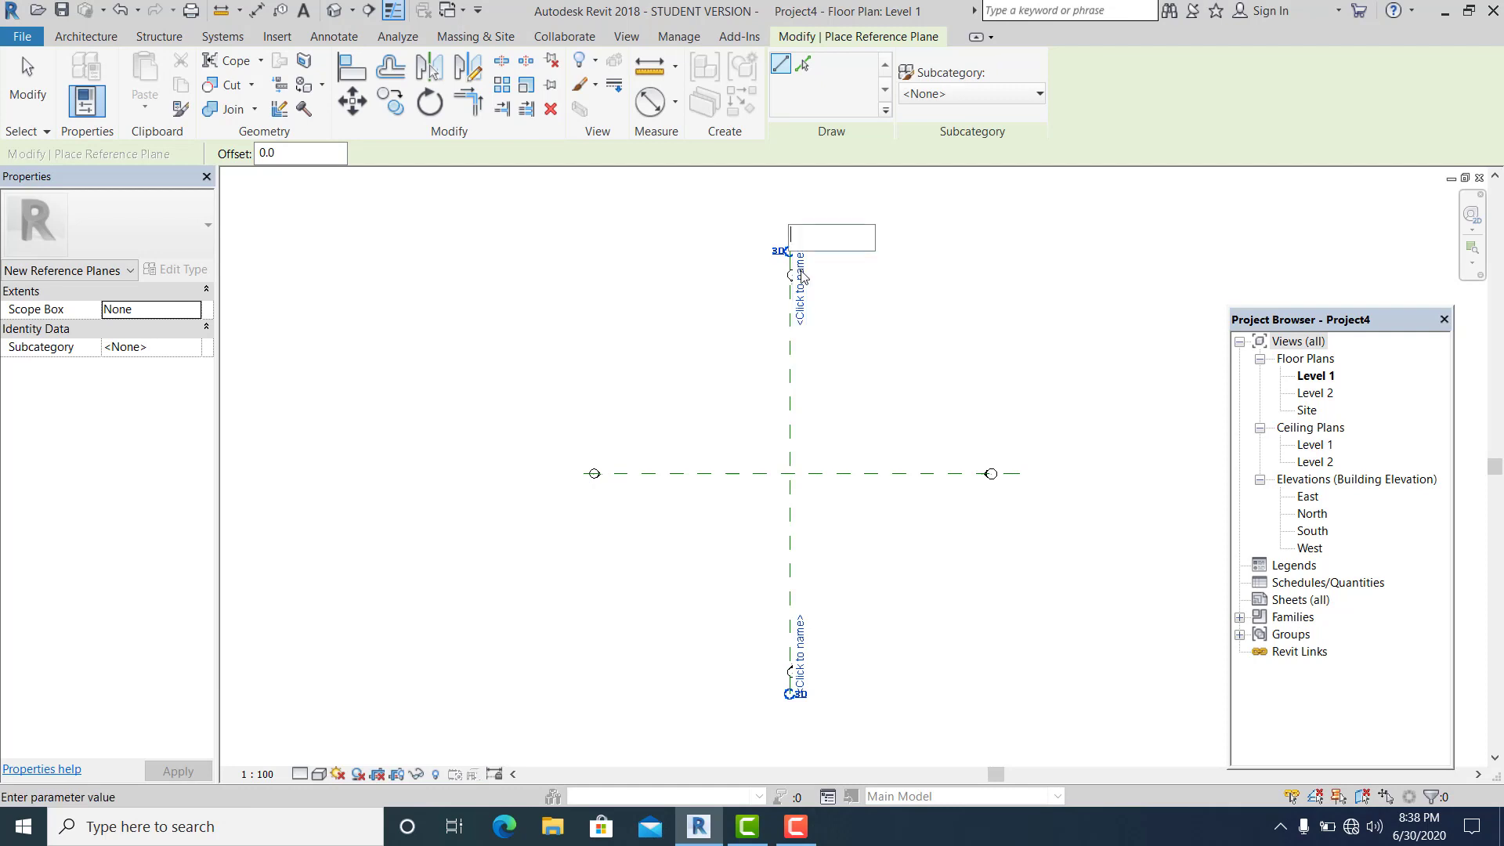
{"action": "type", "text": "a"}
{"action": "left_click", "coordinate": [864, 301]}
{"action": "scroll", "coordinate": [872, 320], "scroll_direction": "down", "scroll_amount": 1}
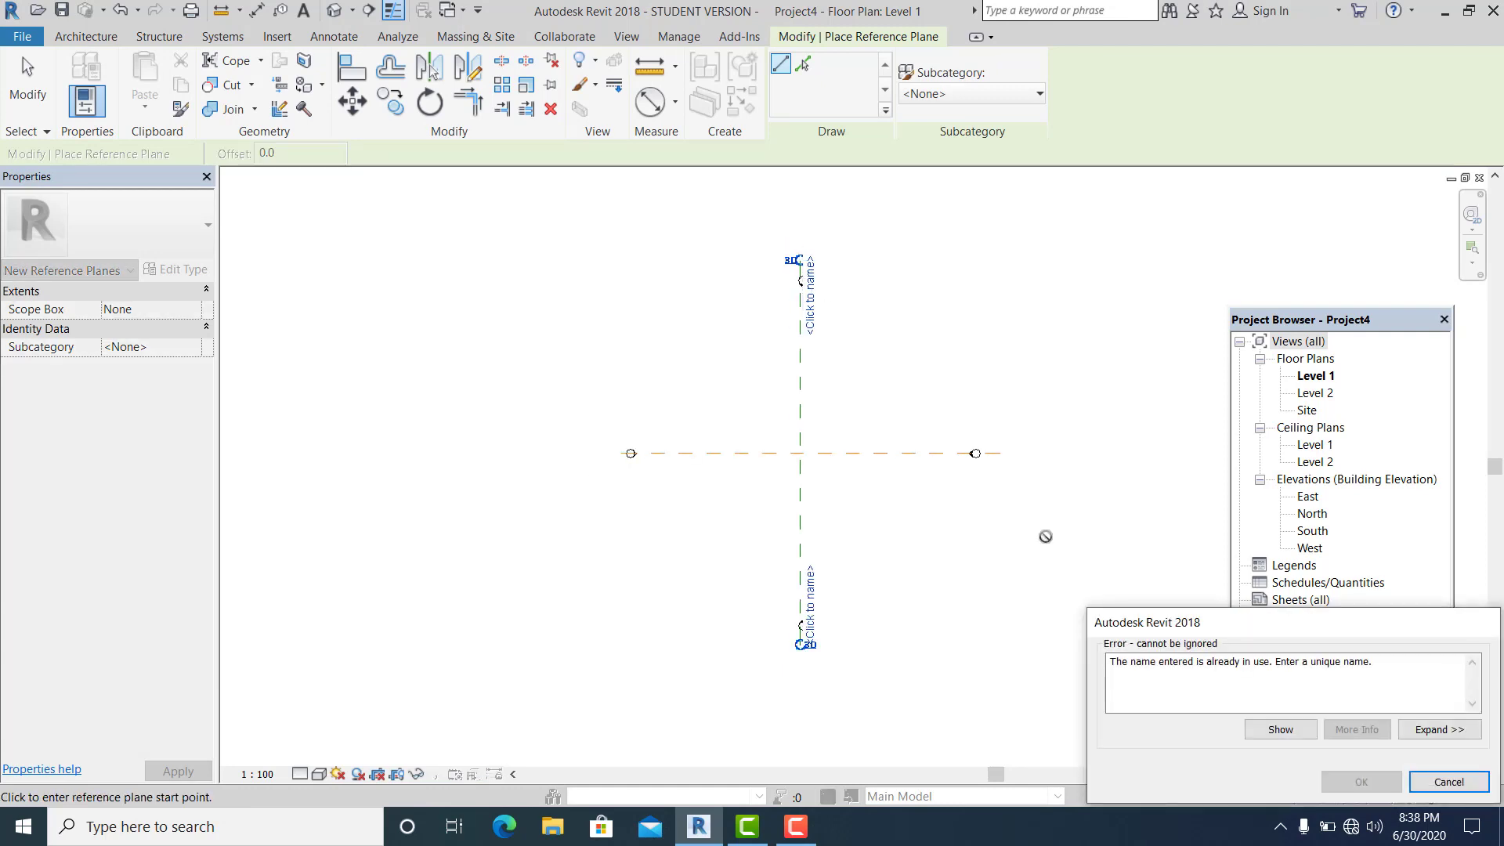
{"action": "left_click", "coordinate": [1437, 782]}
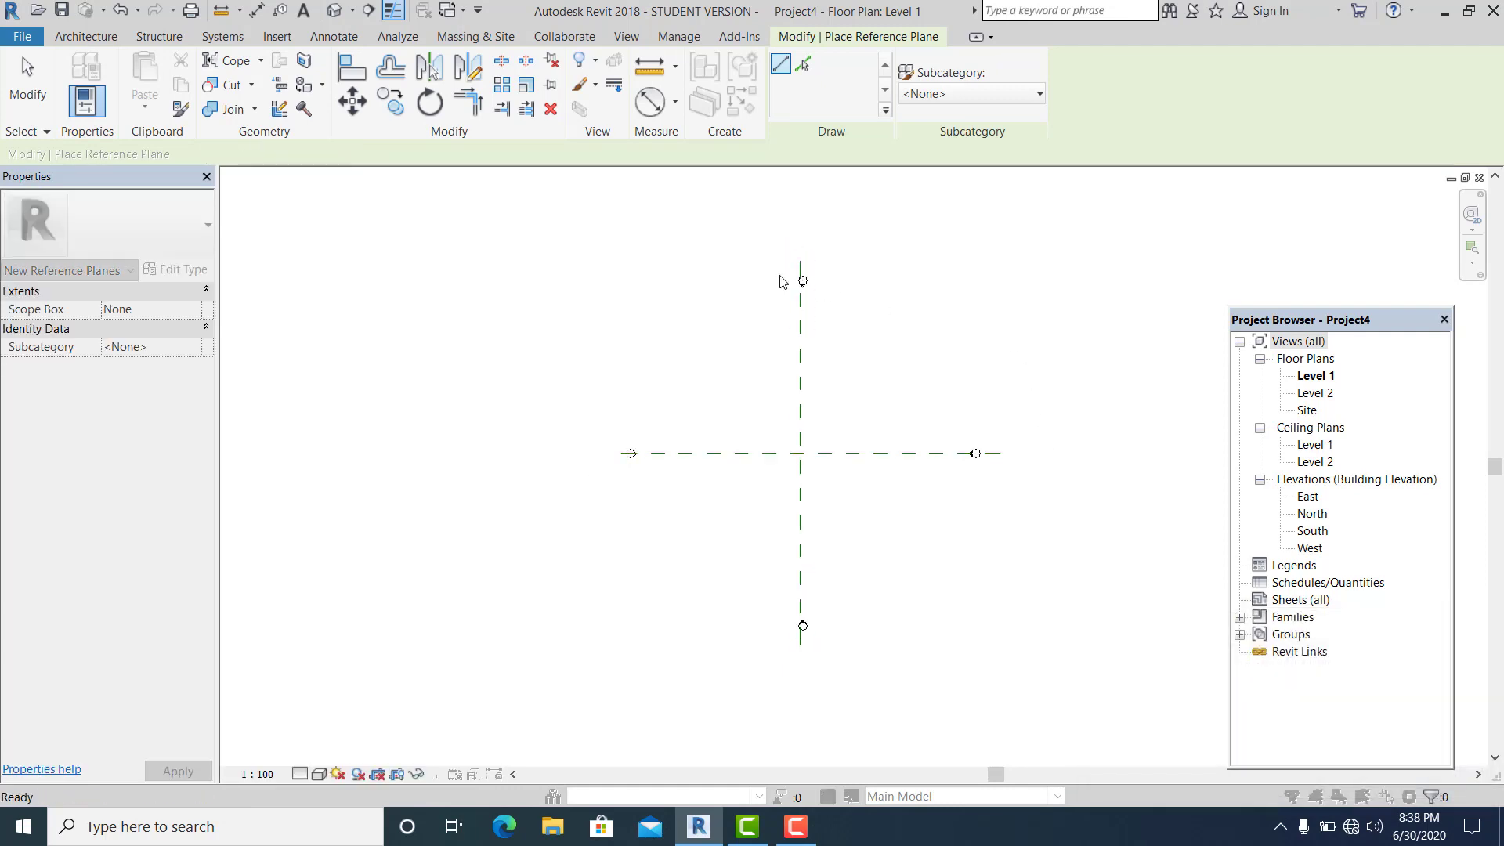
{"action": "left_click", "coordinate": [801, 310]}
{"action": "left_click", "coordinate": [27, 82]}
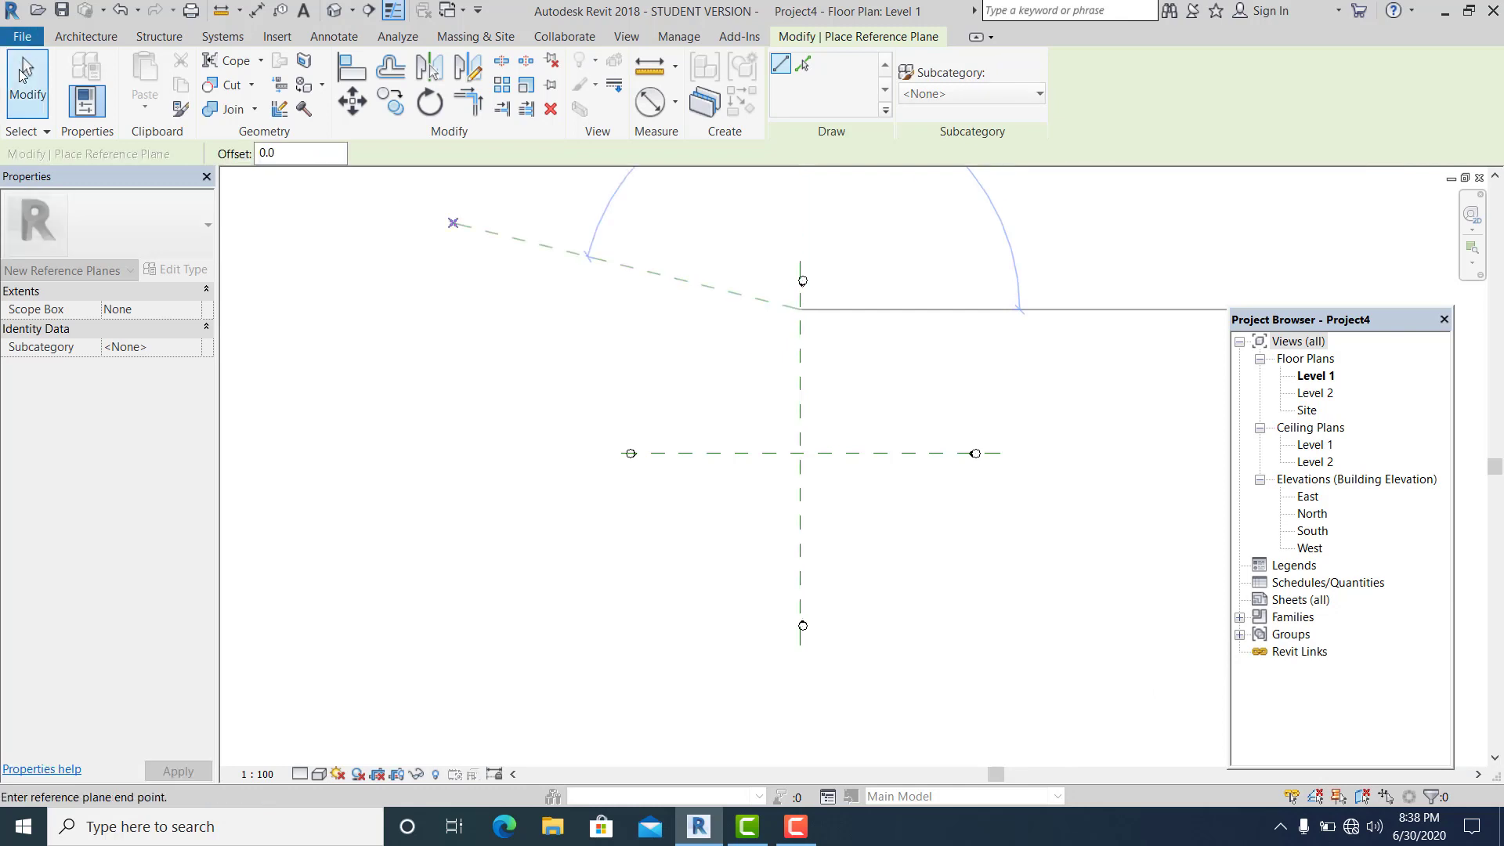
Name the vertical reference plane 2.
{"action": "scroll", "coordinate": [749, 351], "scroll_direction": "up", "scroll_amount": 1}
{"action": "left_click", "coordinate": [808, 329]}
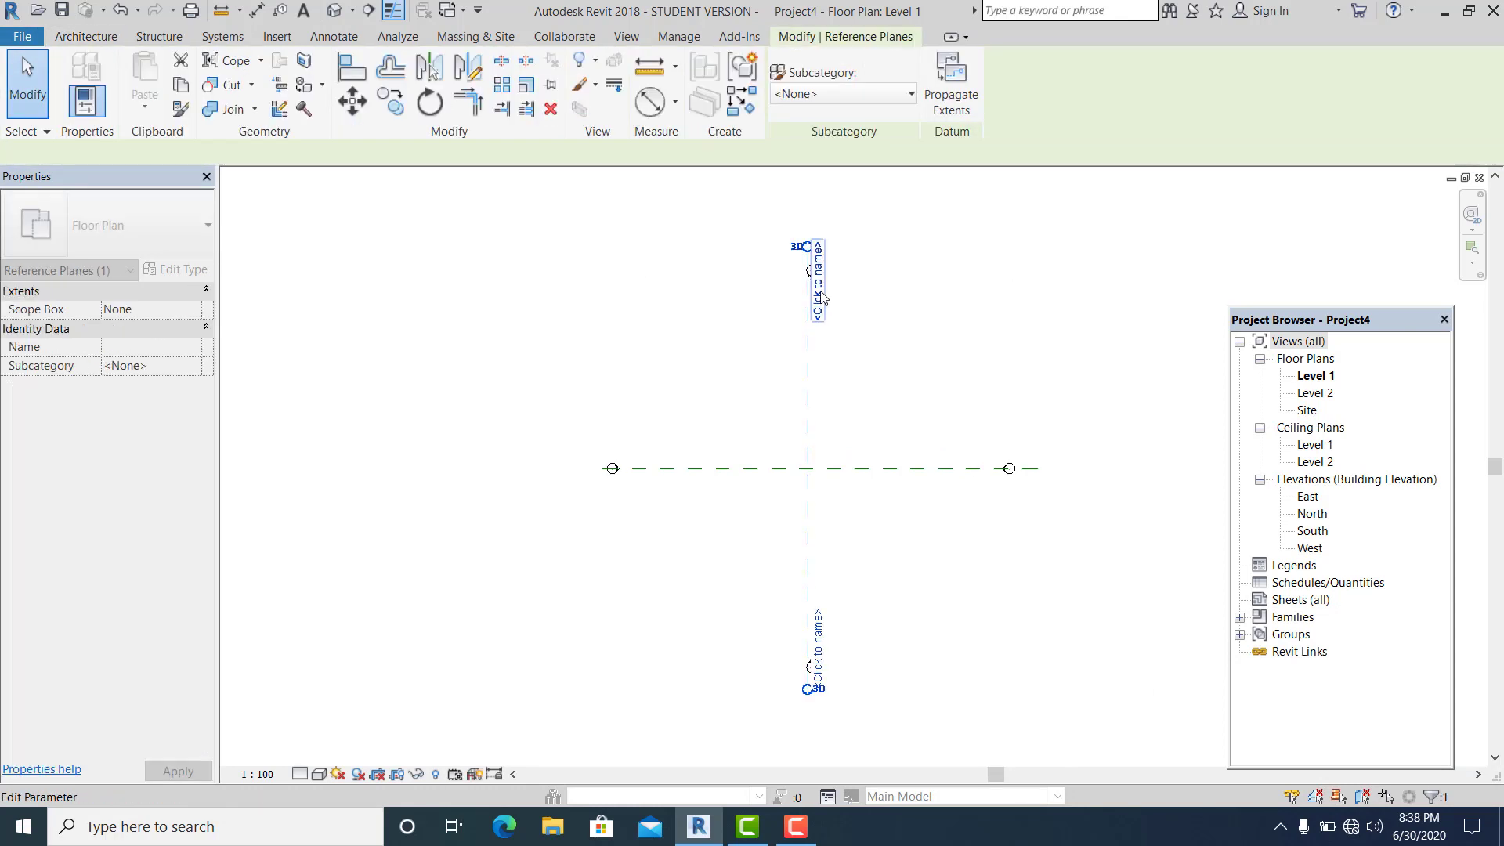
{"action": "left_click", "coordinate": [819, 296]}
{"action": "key", "text": "Return"}
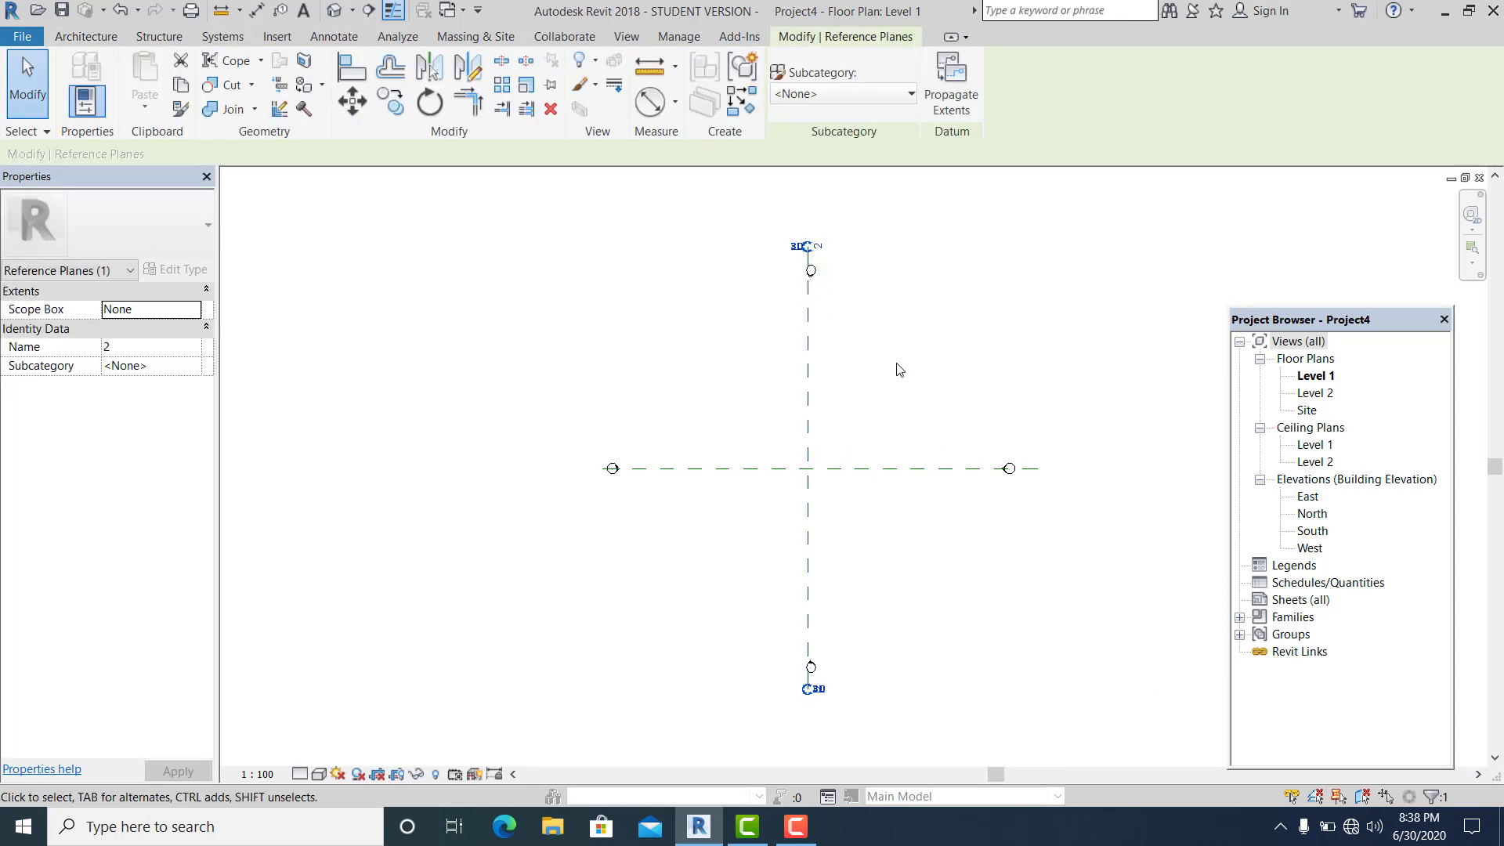
{"action": "scroll", "coordinate": [899, 364], "scroll_direction": "down", "scroll_amount": 2}
{"action": "scroll", "coordinate": [842, 485], "scroll_direction": "up", "scroll_amount": 3}
{"action": "middle_click_drag", "start_coordinate": [845, 435], "coordinate": [843, 445]}
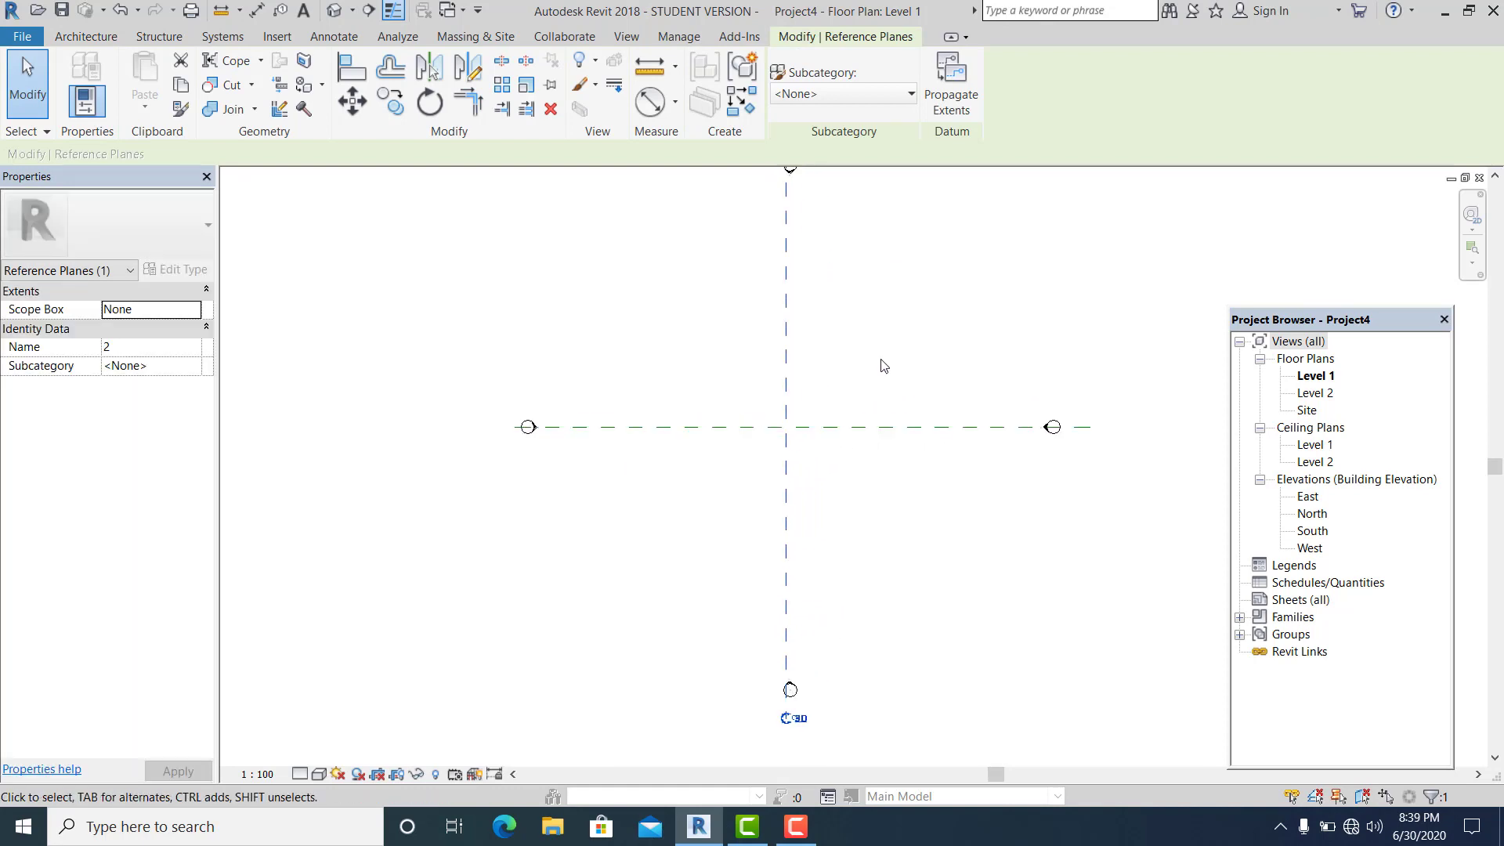
{"action": "left_click", "coordinate": [881, 364]}
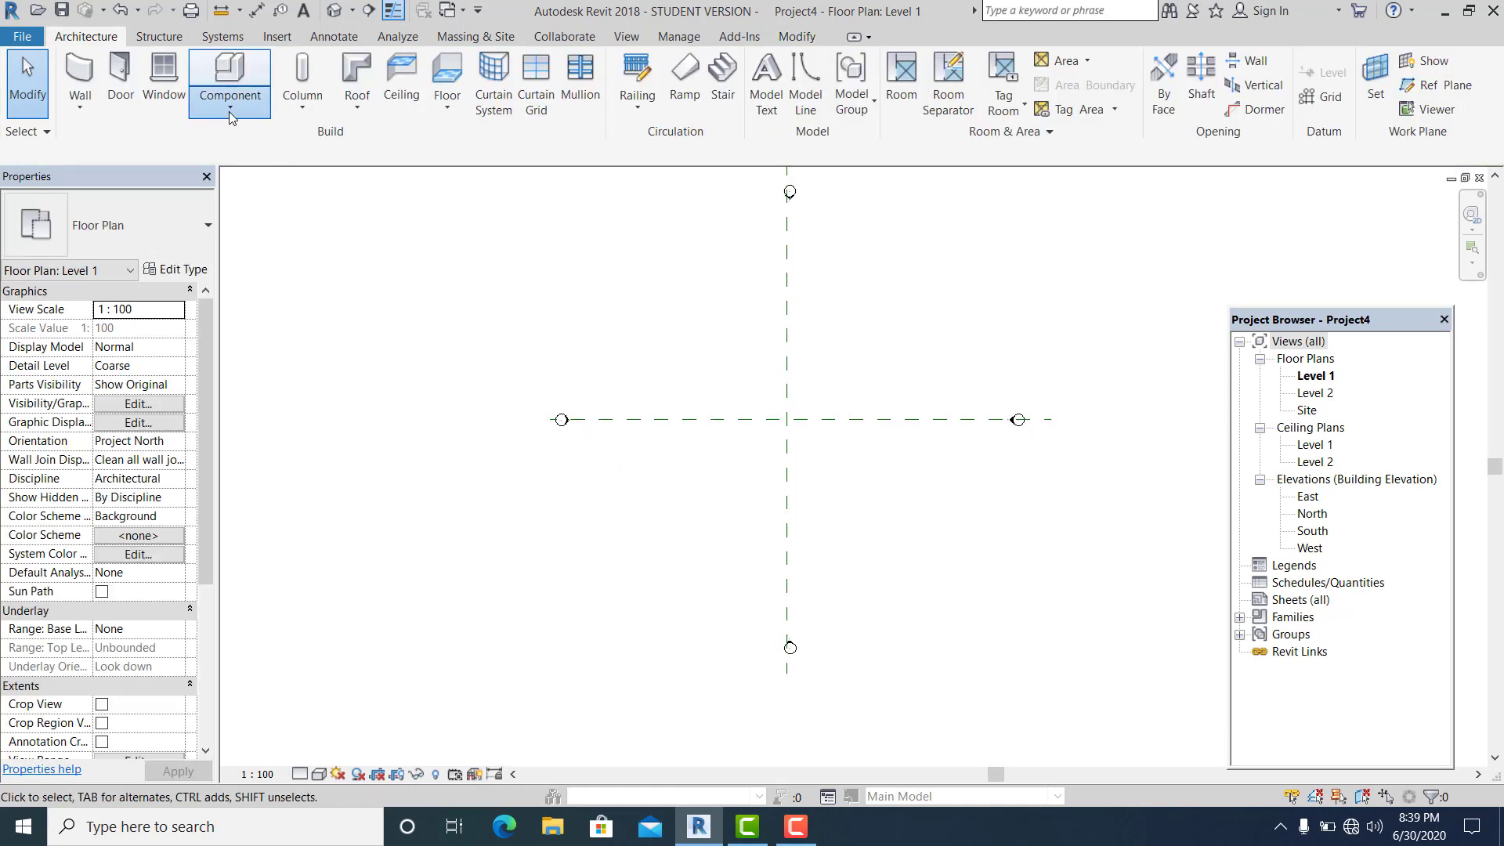
Open the South elevation and set the height of Level 2 above Level 1 to 8000 mm.
{"action": "double_click", "coordinate": [1311, 532]}
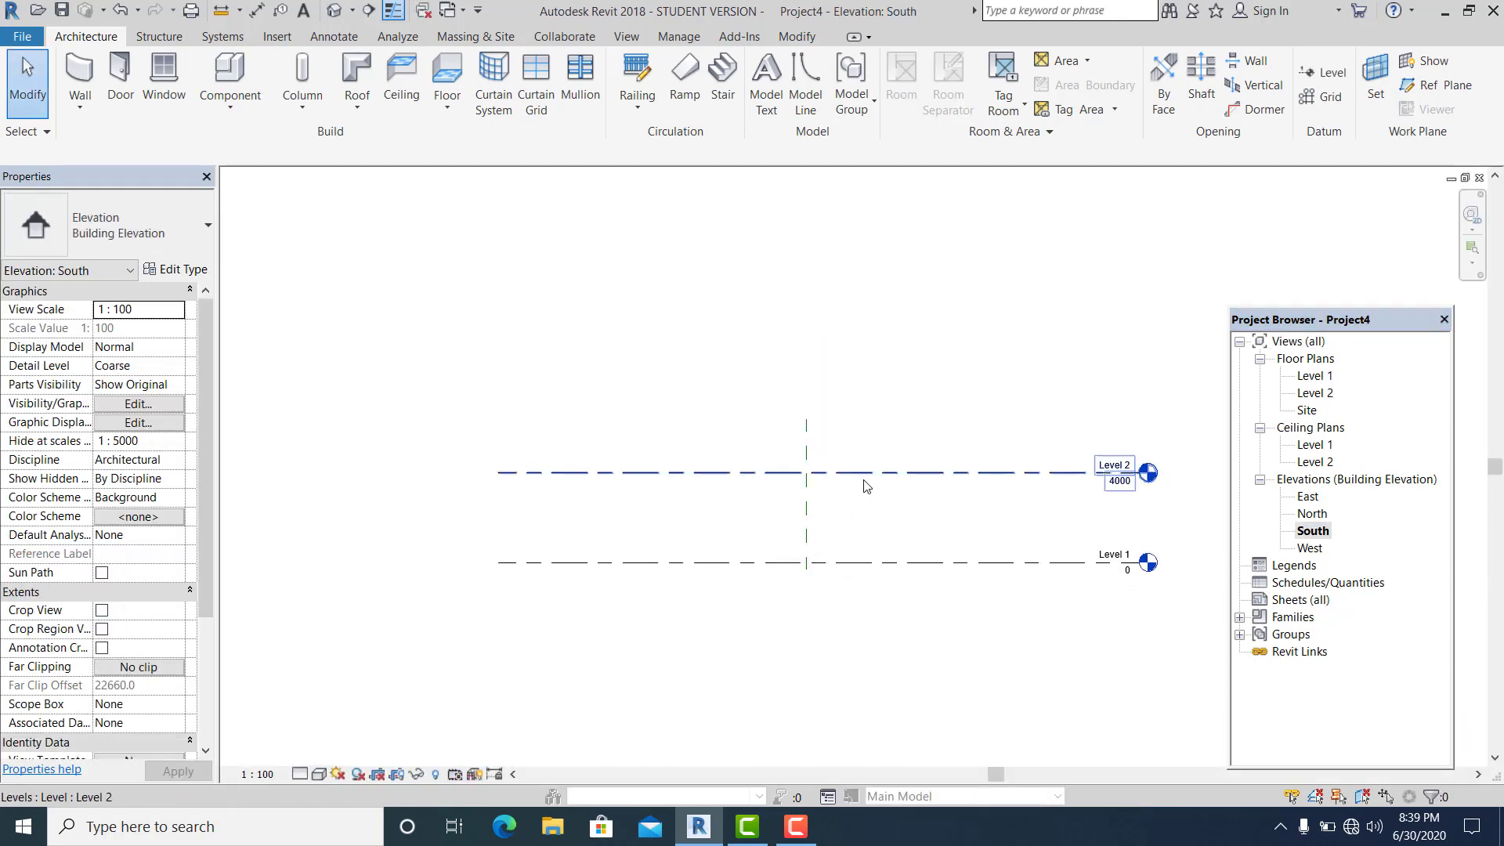
{"action": "left_click", "coordinate": [862, 473]}
{"action": "scroll", "coordinate": [697, 529], "scroll_direction": "up", "scroll_amount": 1}
{"action": "left_click", "coordinate": [595, 517]}
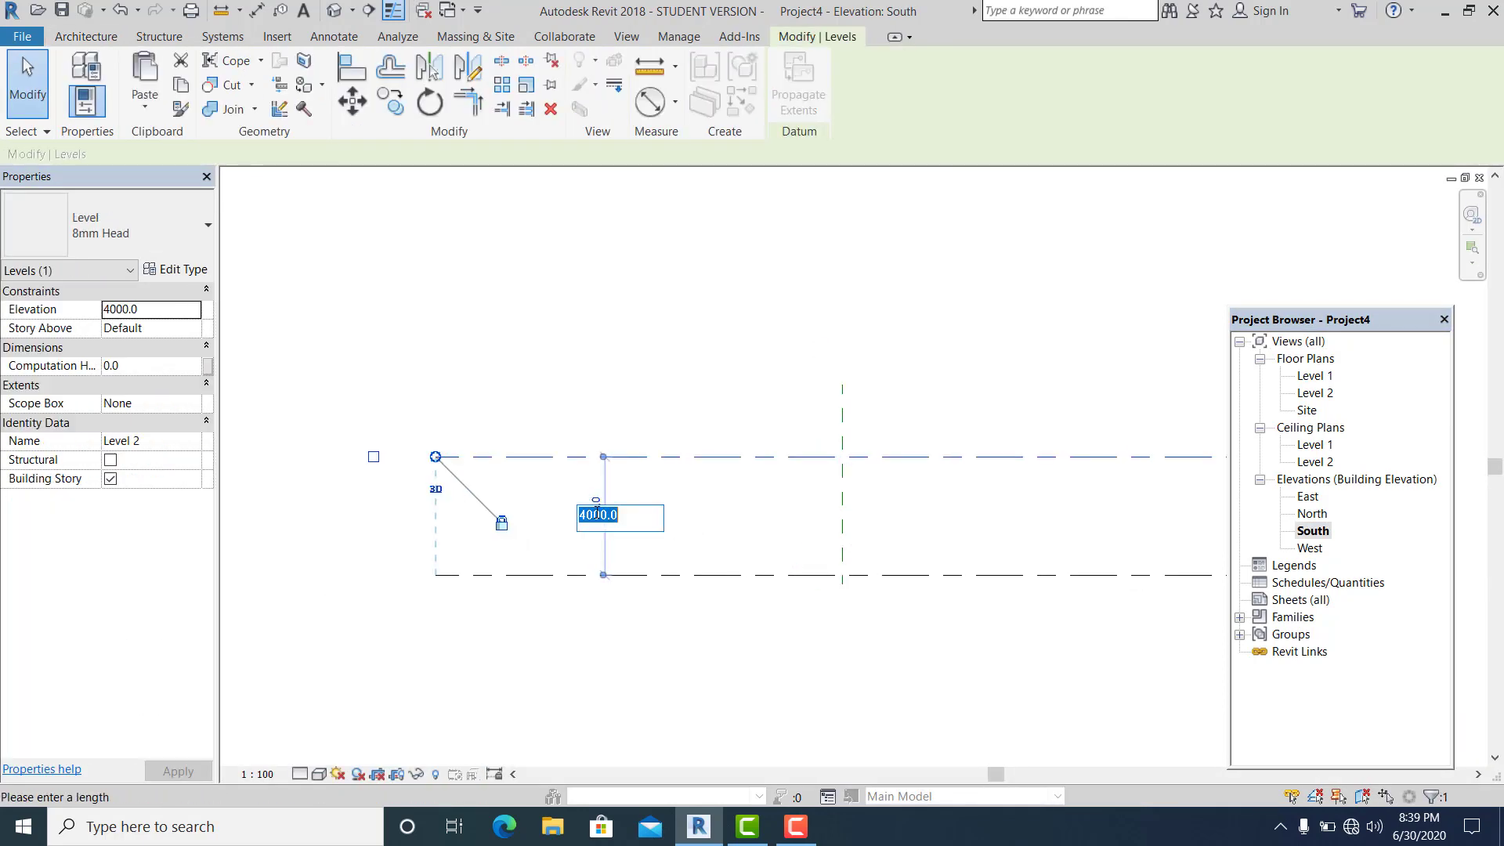
{"action": "scroll", "coordinate": [597, 514], "scroll_direction": "up", "scroll_amount": 1}
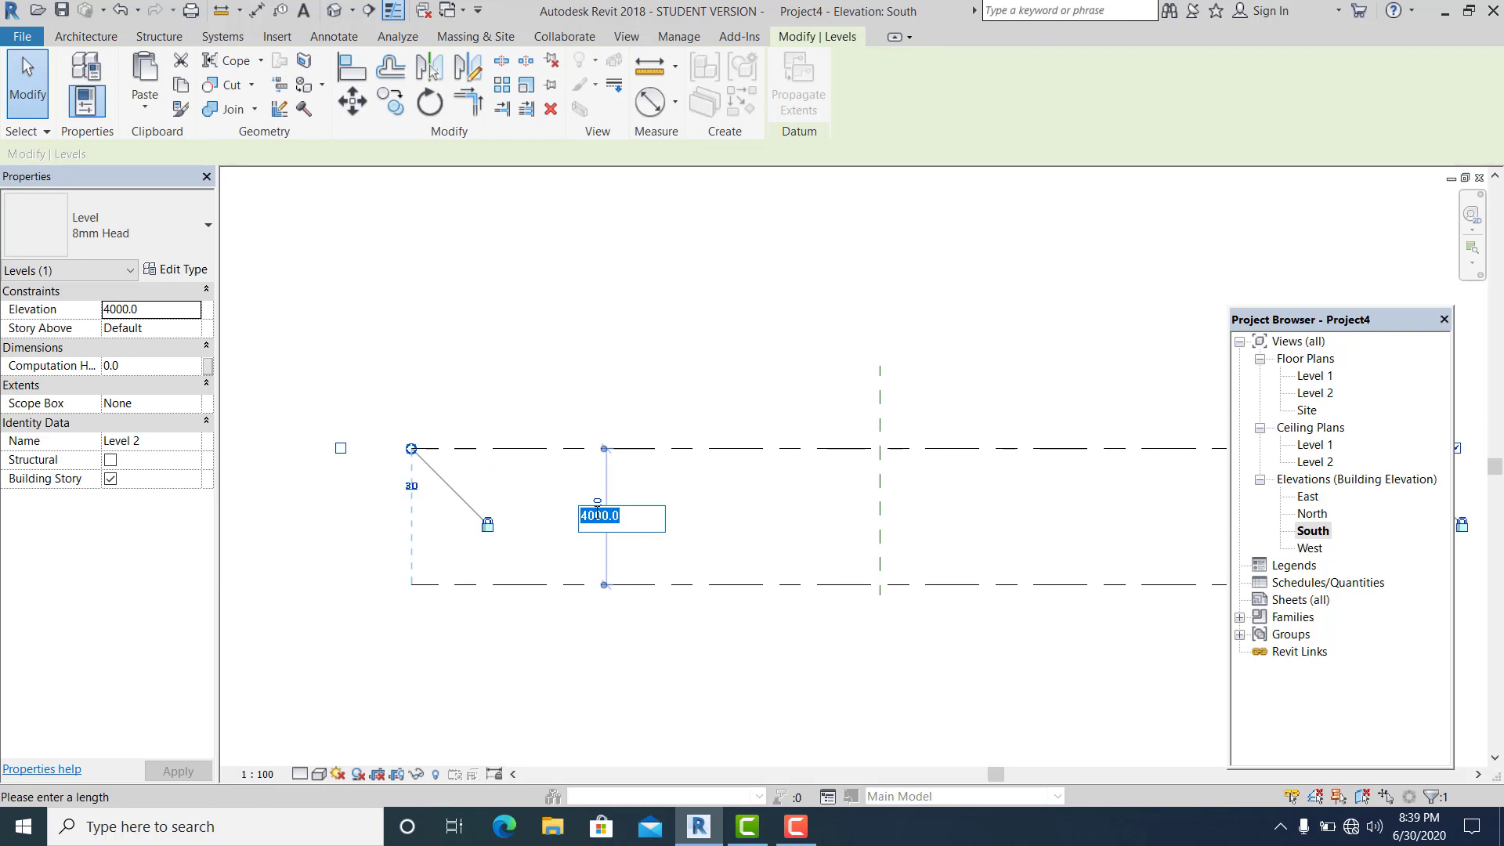
{"action": "left_click", "coordinate": [567, 691]}
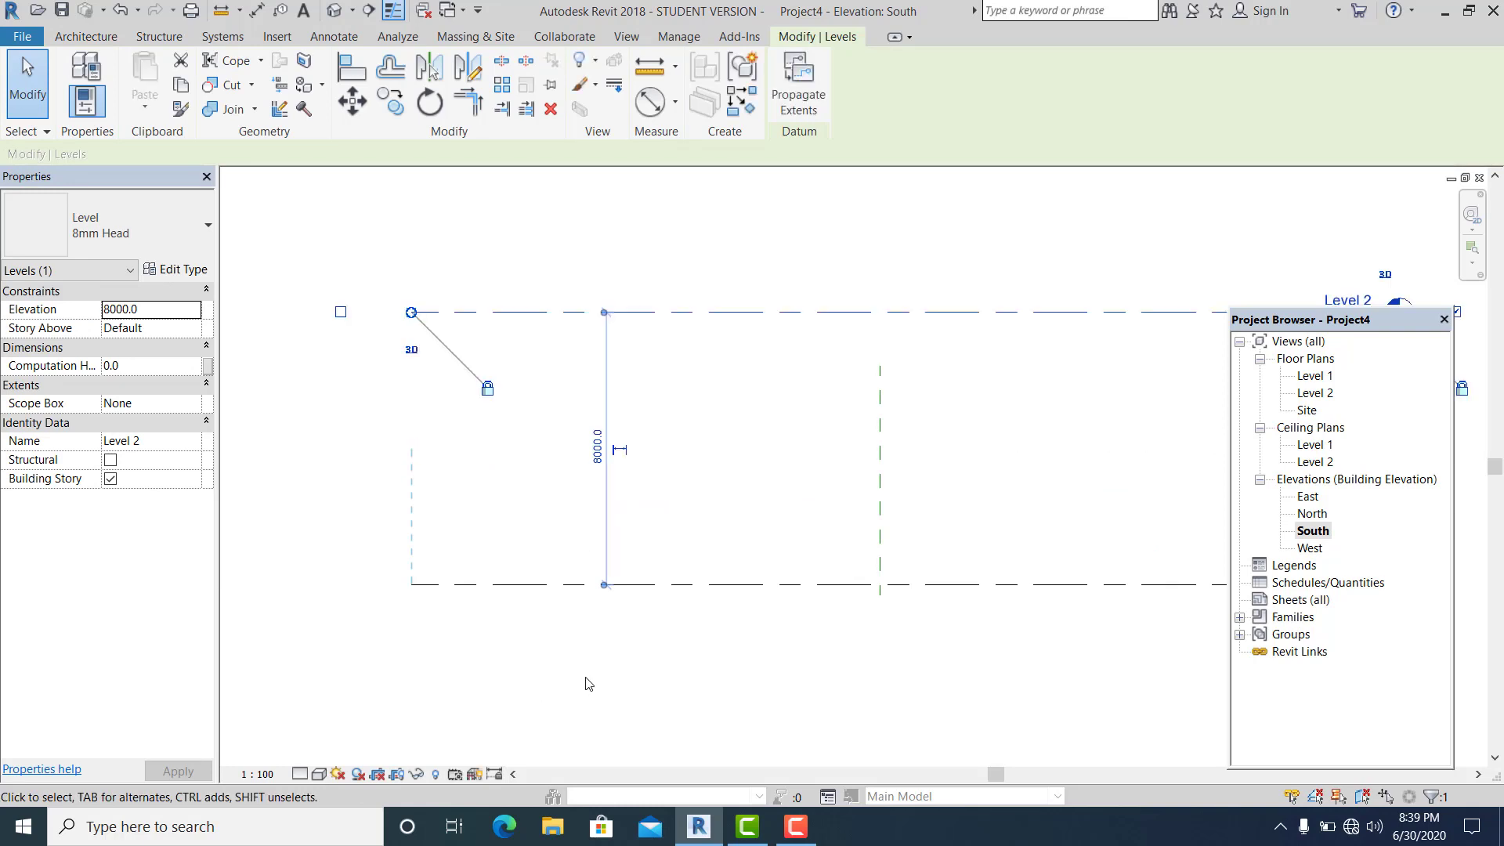
{"action": "scroll", "coordinate": [587, 679], "scroll_direction": "down", "scroll_amount": 1}
{"action": "left_click", "coordinate": [762, 664]}
Open the East elevation and start a new in-place component in the Mass category, accepting its default name.
{"action": "double_click", "coordinate": [1317, 529]}
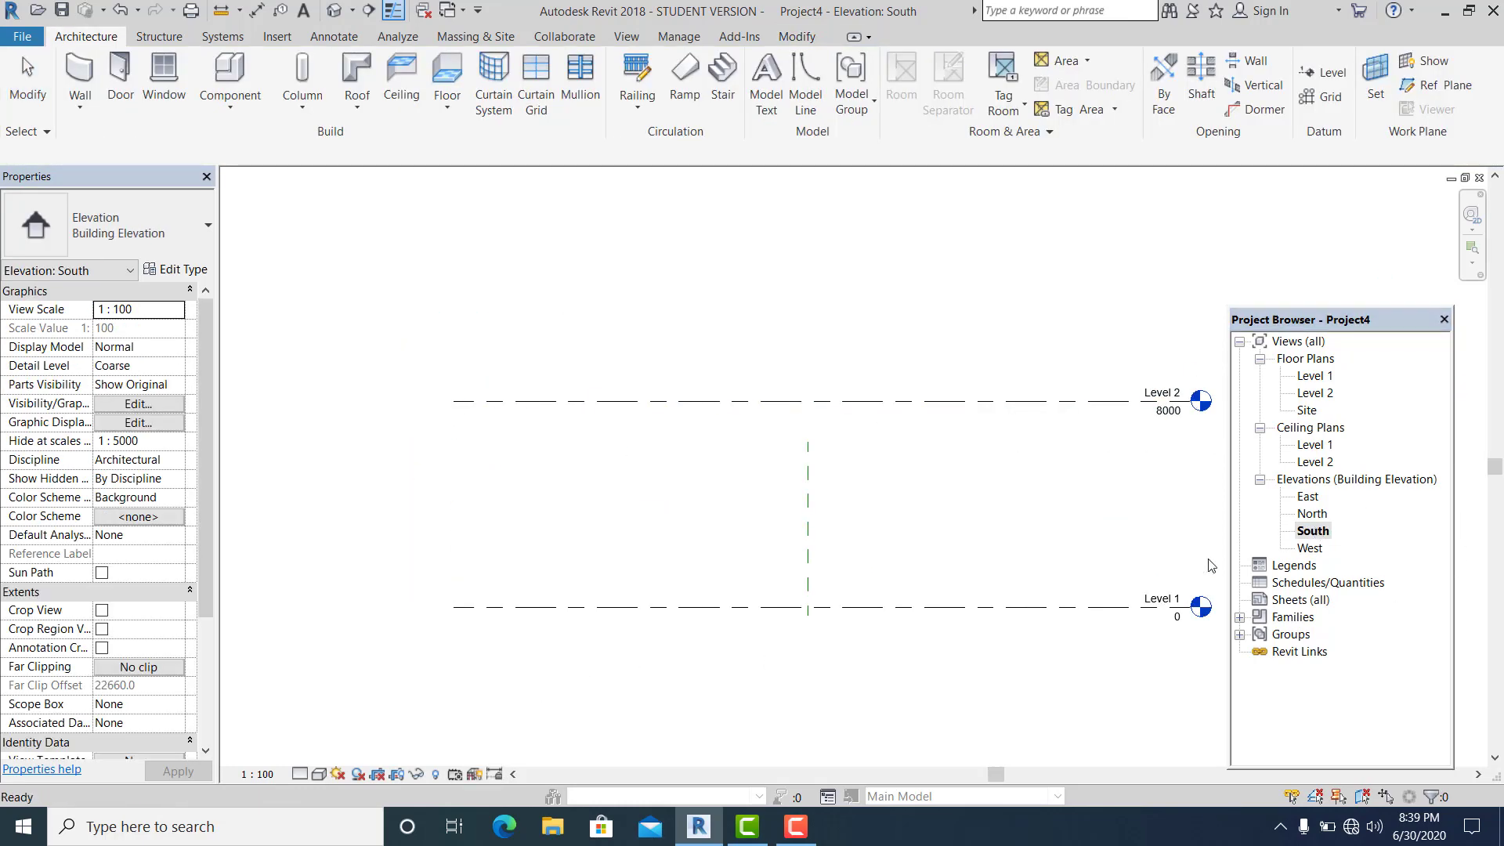
{"action": "double_click", "coordinate": [1309, 498]}
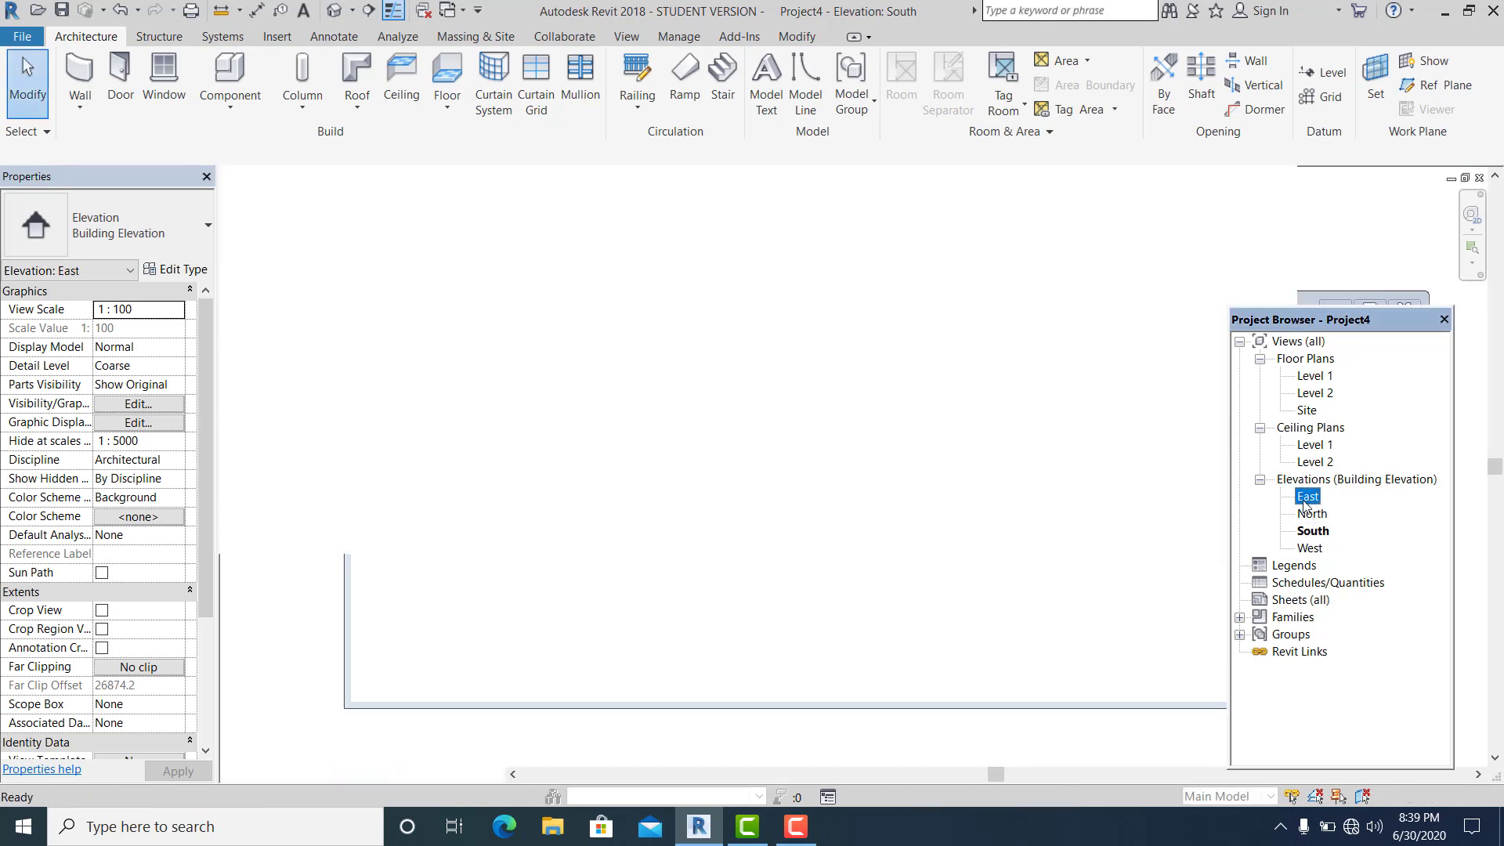
{"action": "left_click", "coordinate": [230, 100]}
{"action": "left_click", "coordinate": [262, 188]}
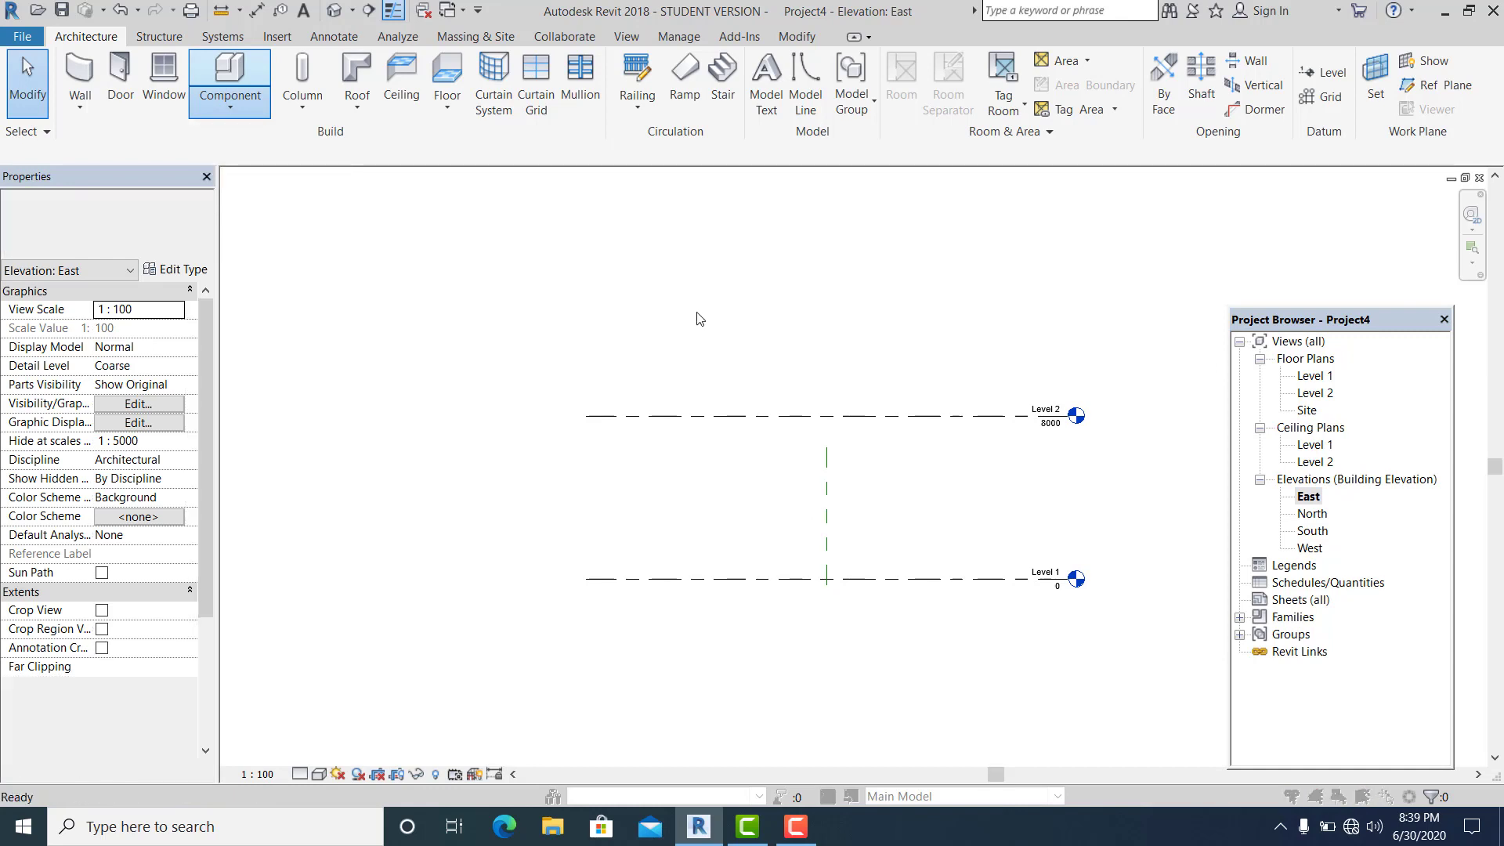
{"action": "scroll", "coordinate": [781, 349], "scroll_direction": "down", "scroll_amount": 2}
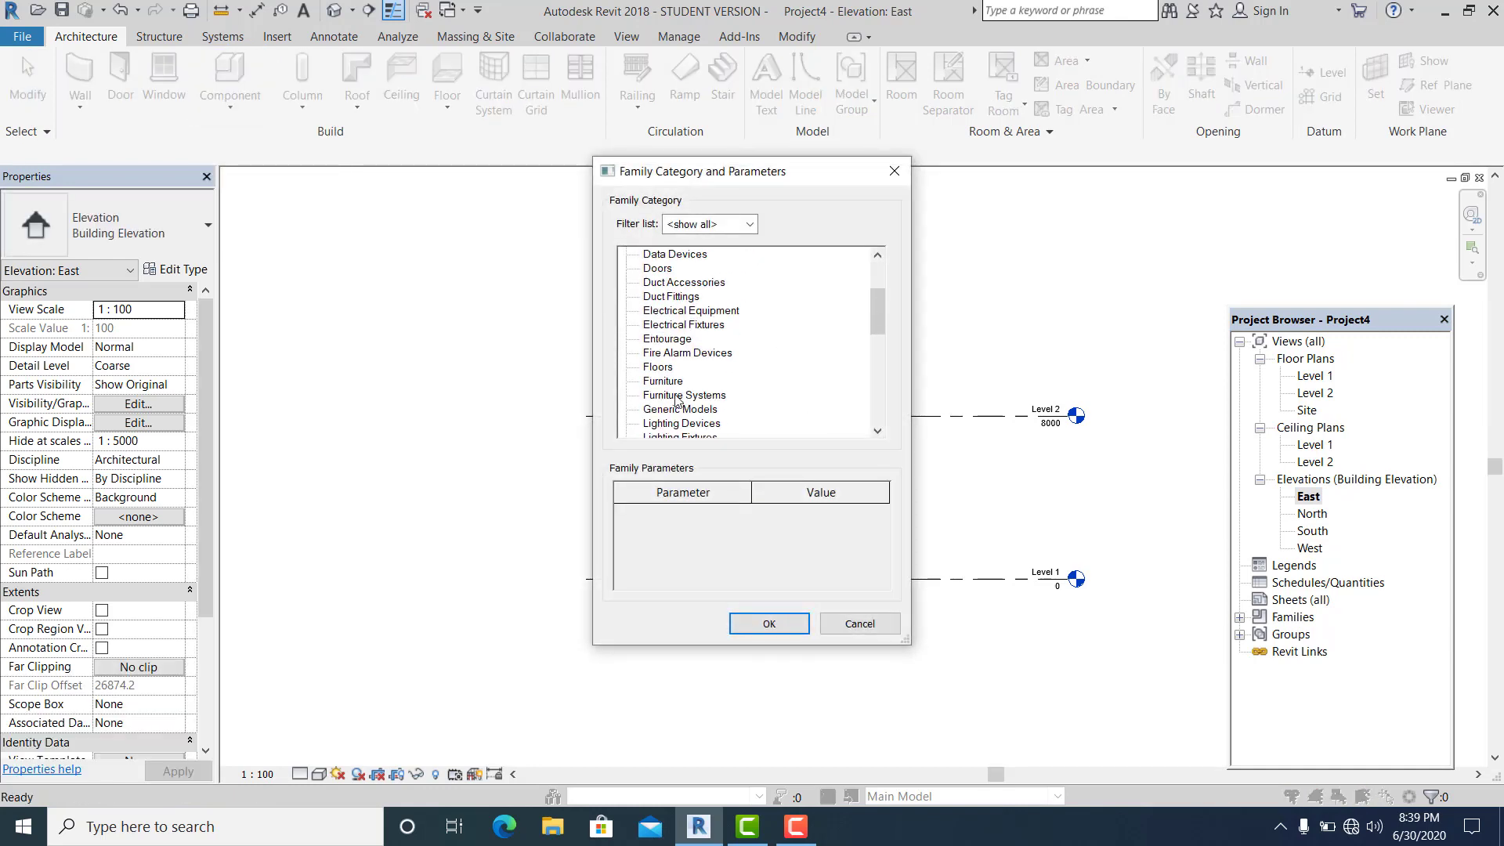
{"action": "scroll", "coordinate": [729, 390], "scroll_direction": "down", "scroll_amount": 2}
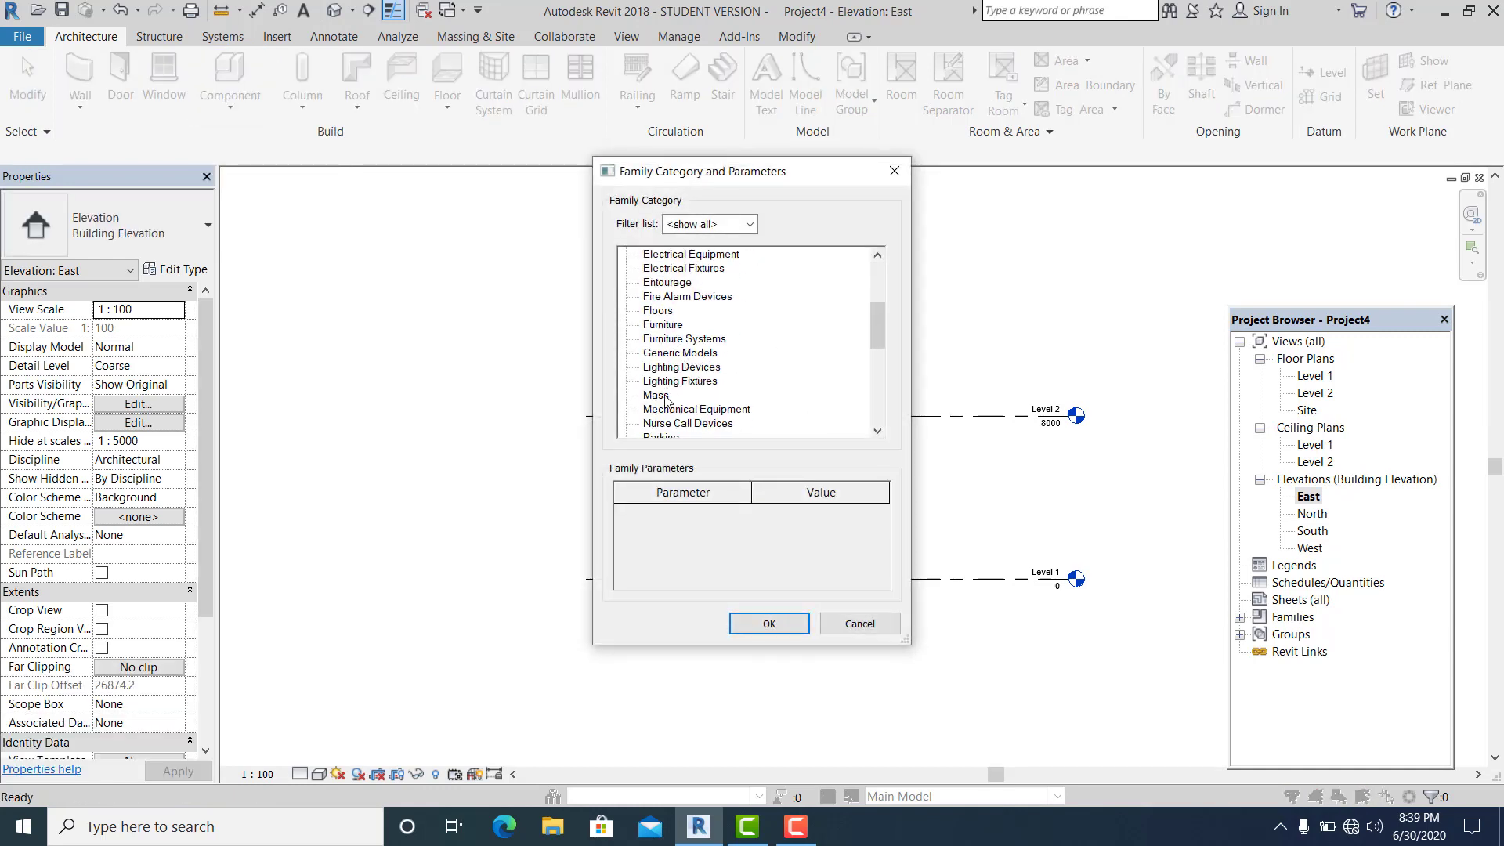
{"action": "double_click", "coordinate": [656, 396]}
{"action": "left_click", "coordinate": [756, 448]}
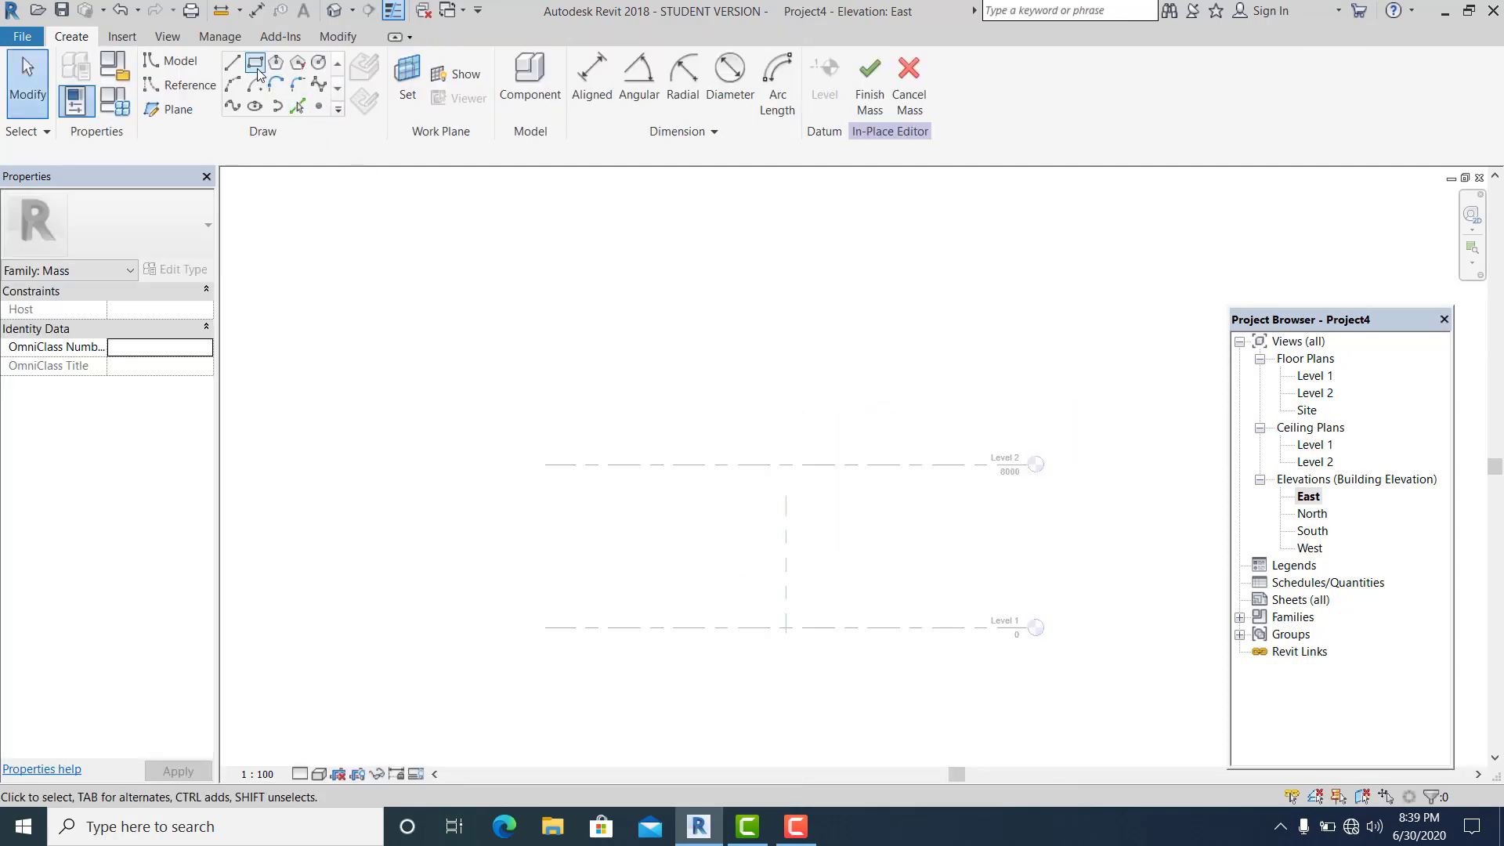
Start a rectangle sketch for the mass with Reference Plane : 2 as its work plane.
{"action": "left_click", "coordinate": [255, 63]}
{"action": "left_click", "coordinate": [762, 412]}
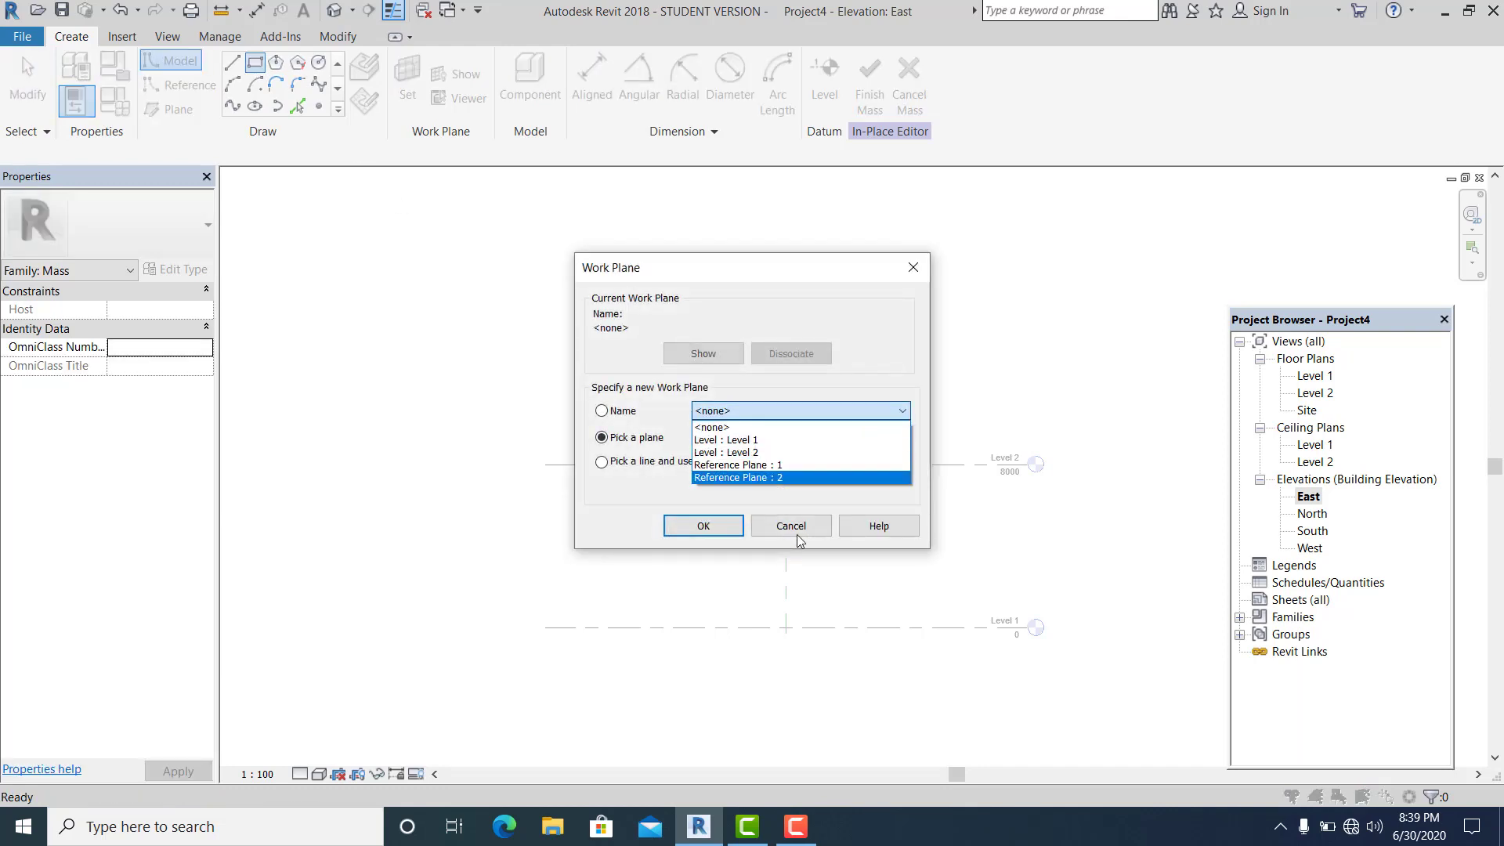
{"action": "left_click", "coordinate": [765, 478]}
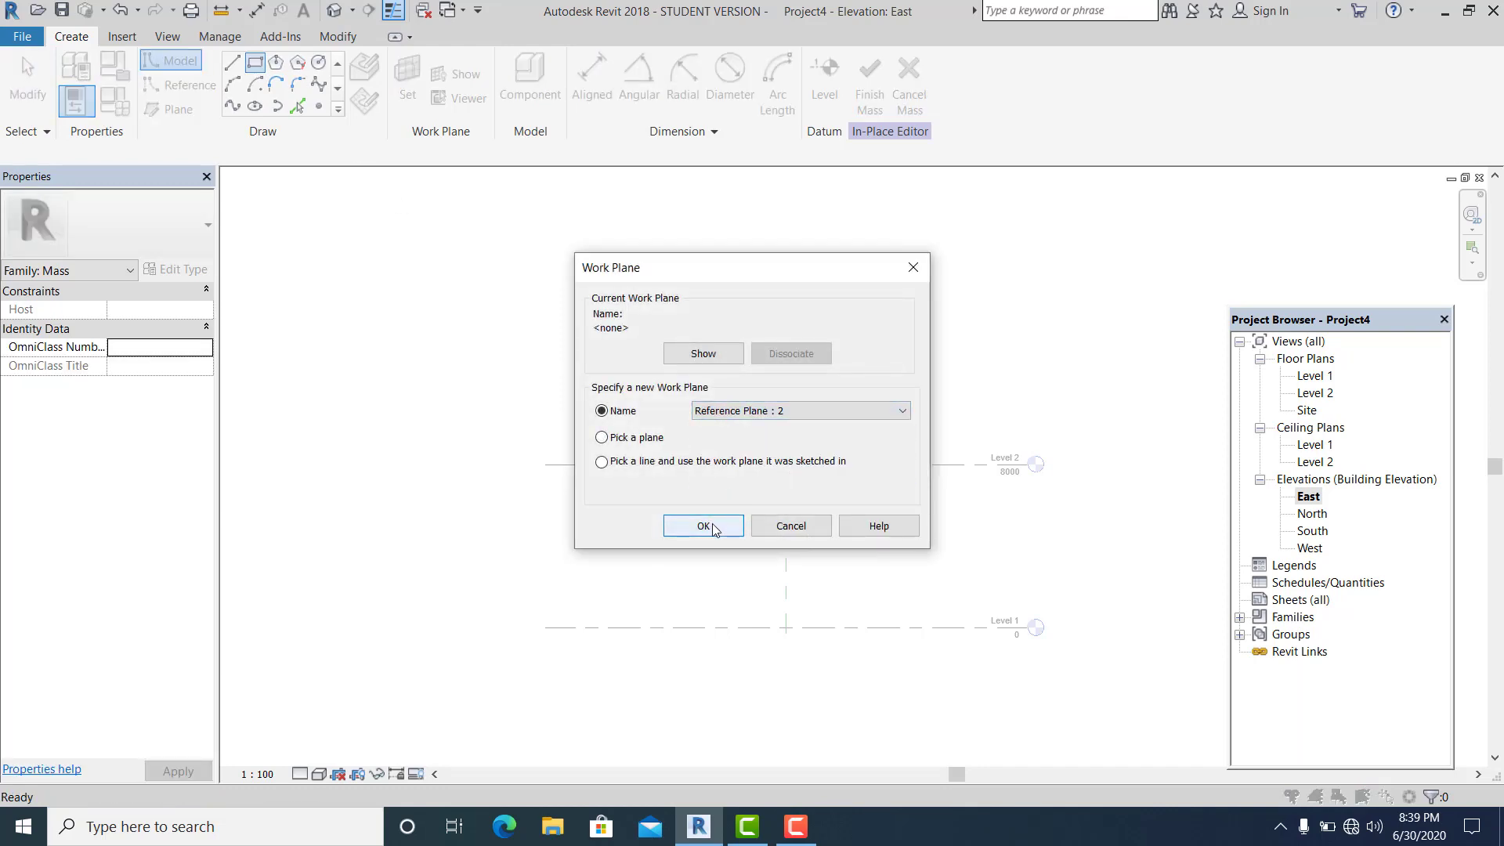
{"action": "left_click", "coordinate": [704, 526]}
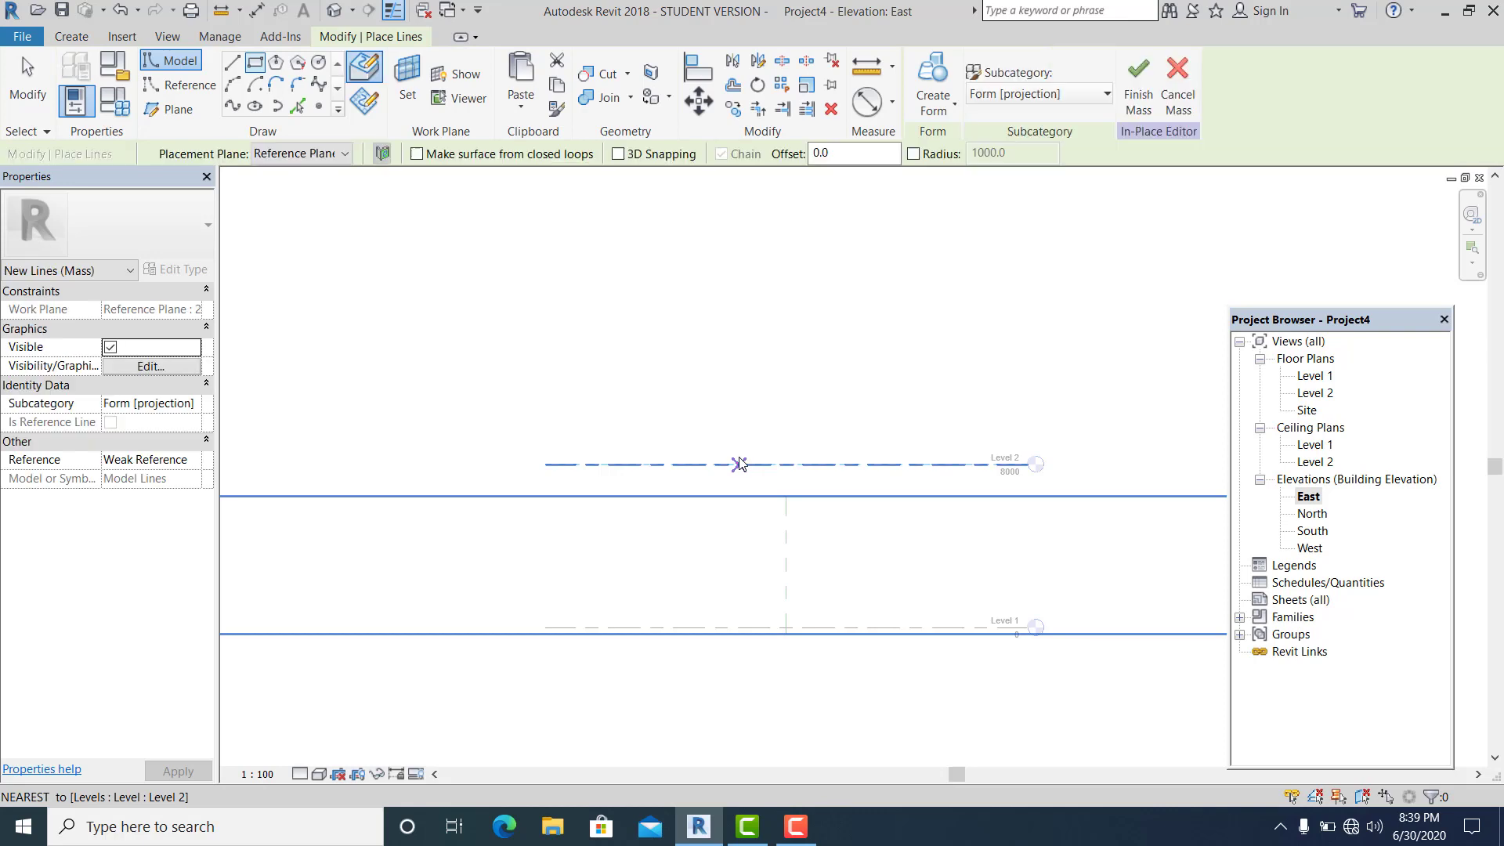
Sketch a rectangle about 7100 mm wide with its base on Level 2, roughly centred on the reference plane.
{"action": "left_click", "coordinate": [719, 463]}
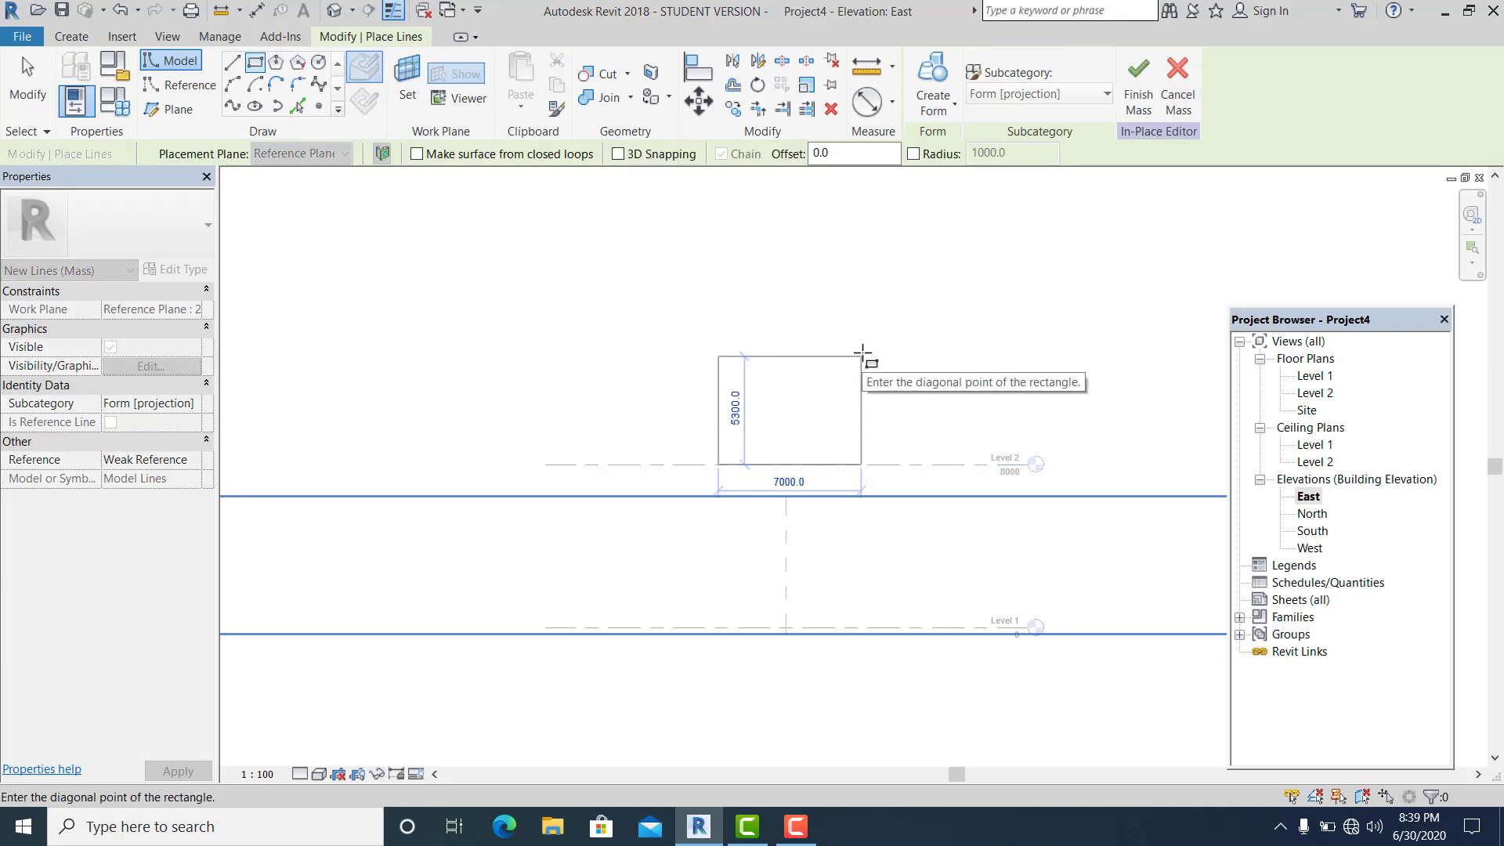
{"action": "left_click", "coordinate": [863, 345]}
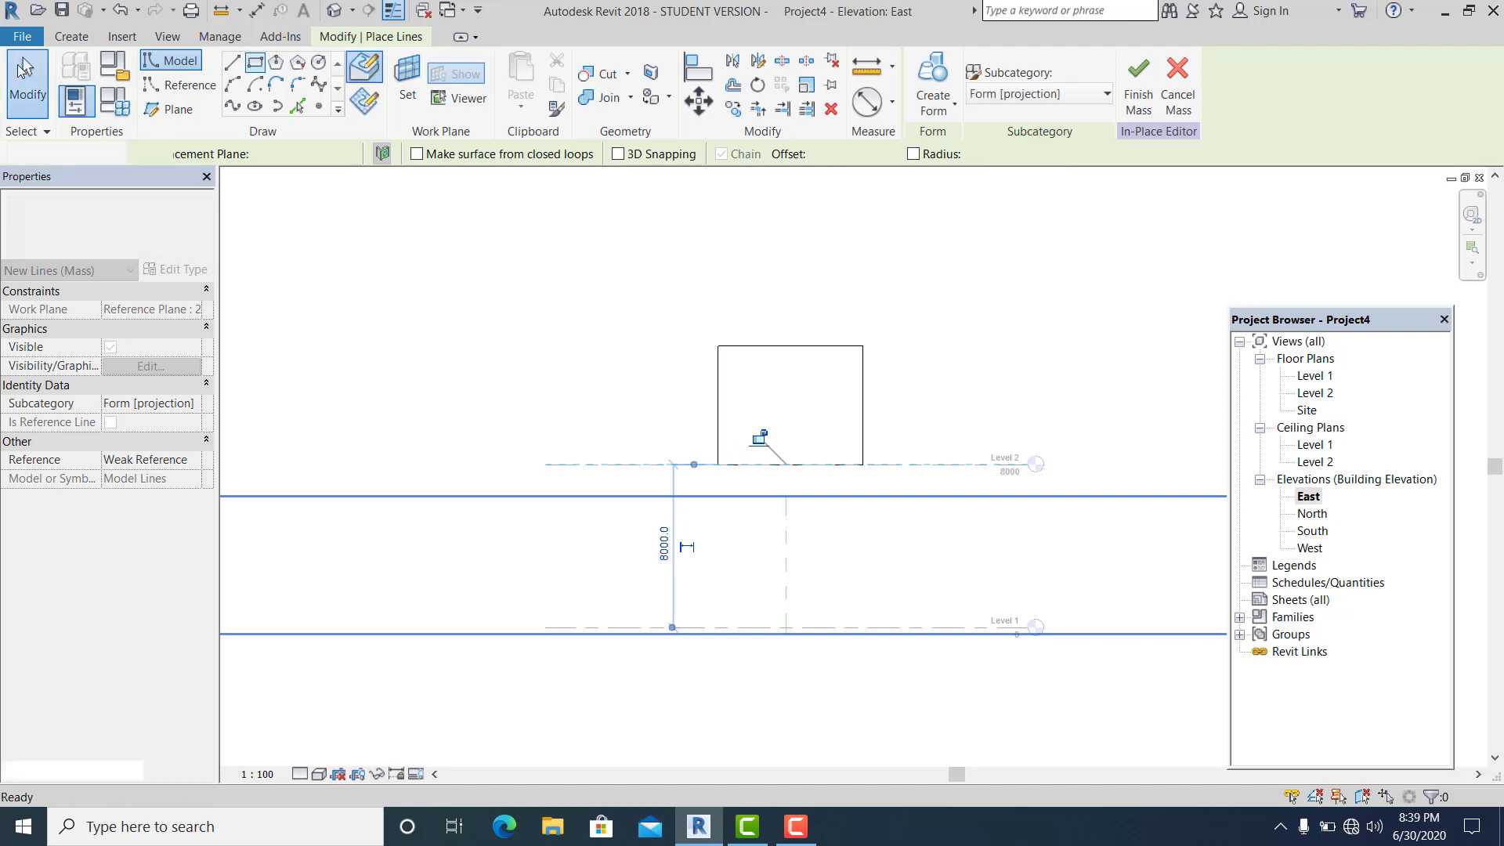
{"action": "left_click", "coordinate": [14, 72]}
Set the height of the sketched rectangle above Level 2 to 5000 mm.
{"action": "scroll", "coordinate": [650, 364], "scroll_direction": "up", "scroll_amount": 1}
{"action": "left_click", "coordinate": [776, 351]}
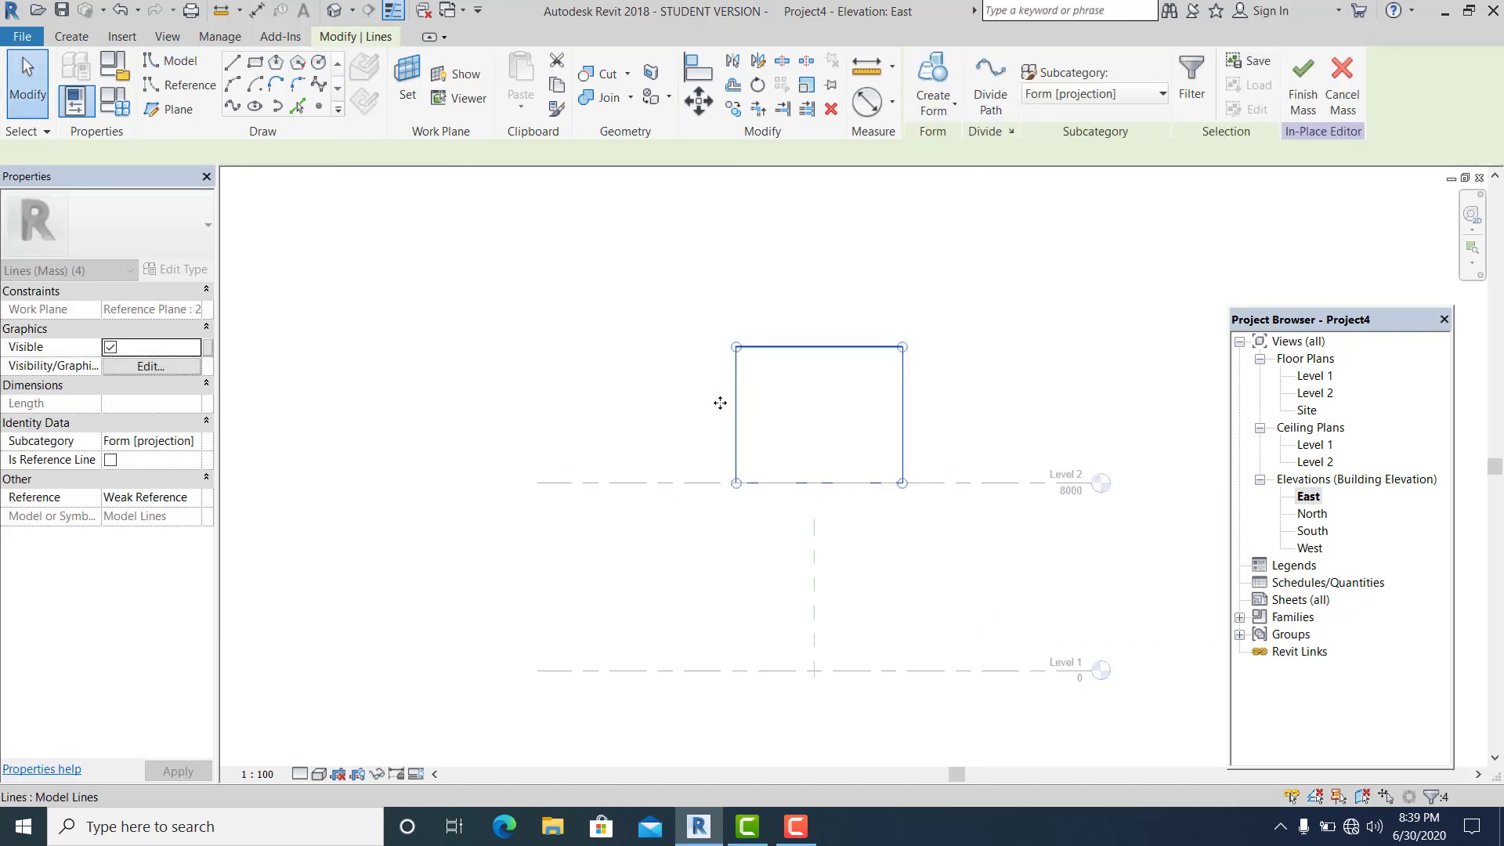
{"action": "left_click", "coordinate": [720, 403]}
{"action": "left_click", "coordinate": [684, 415]}
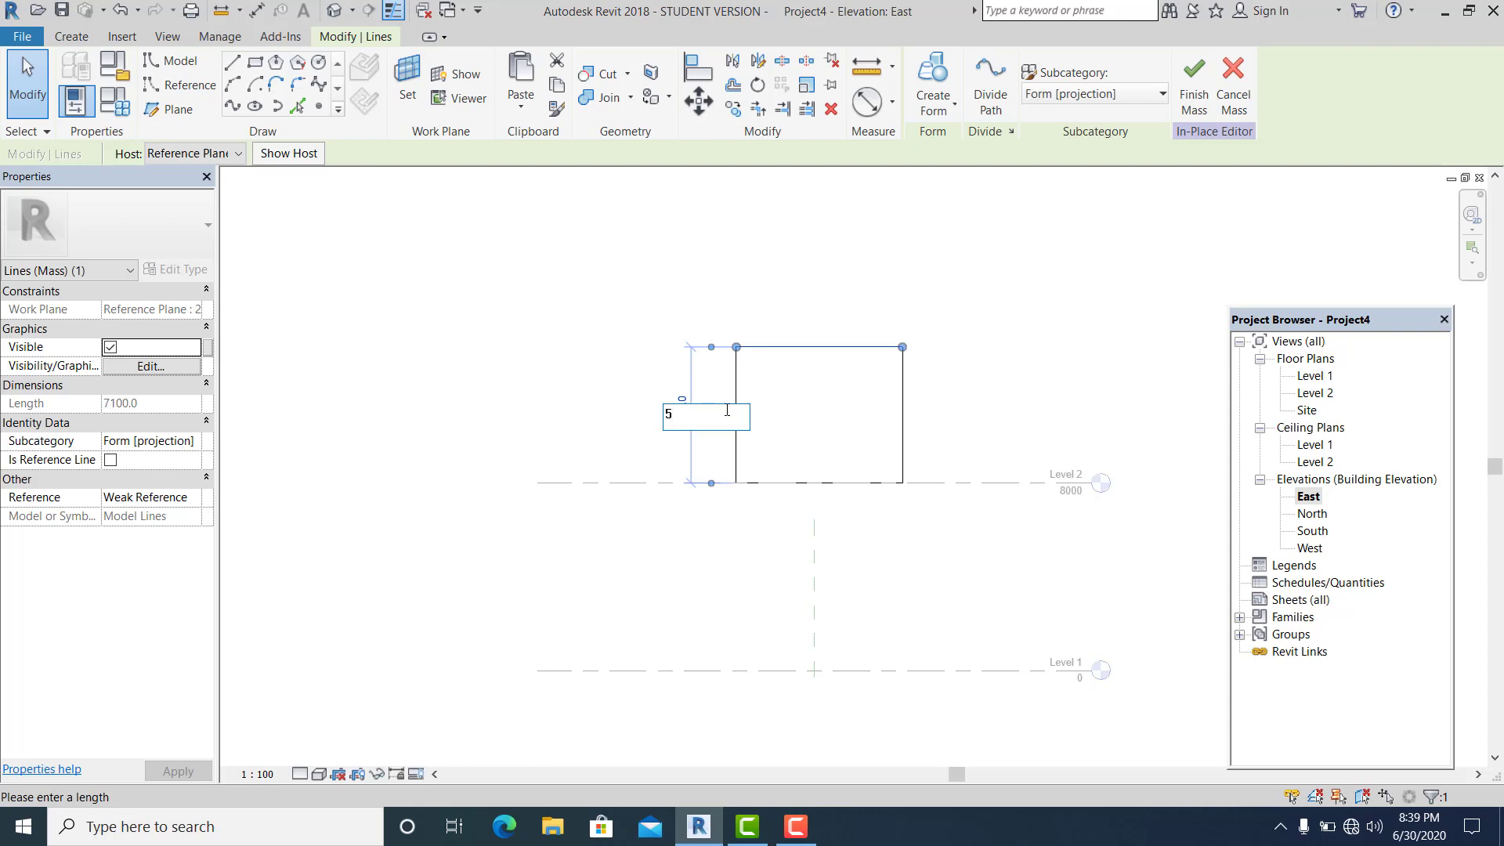
{"action": "key", "text": "Return"}
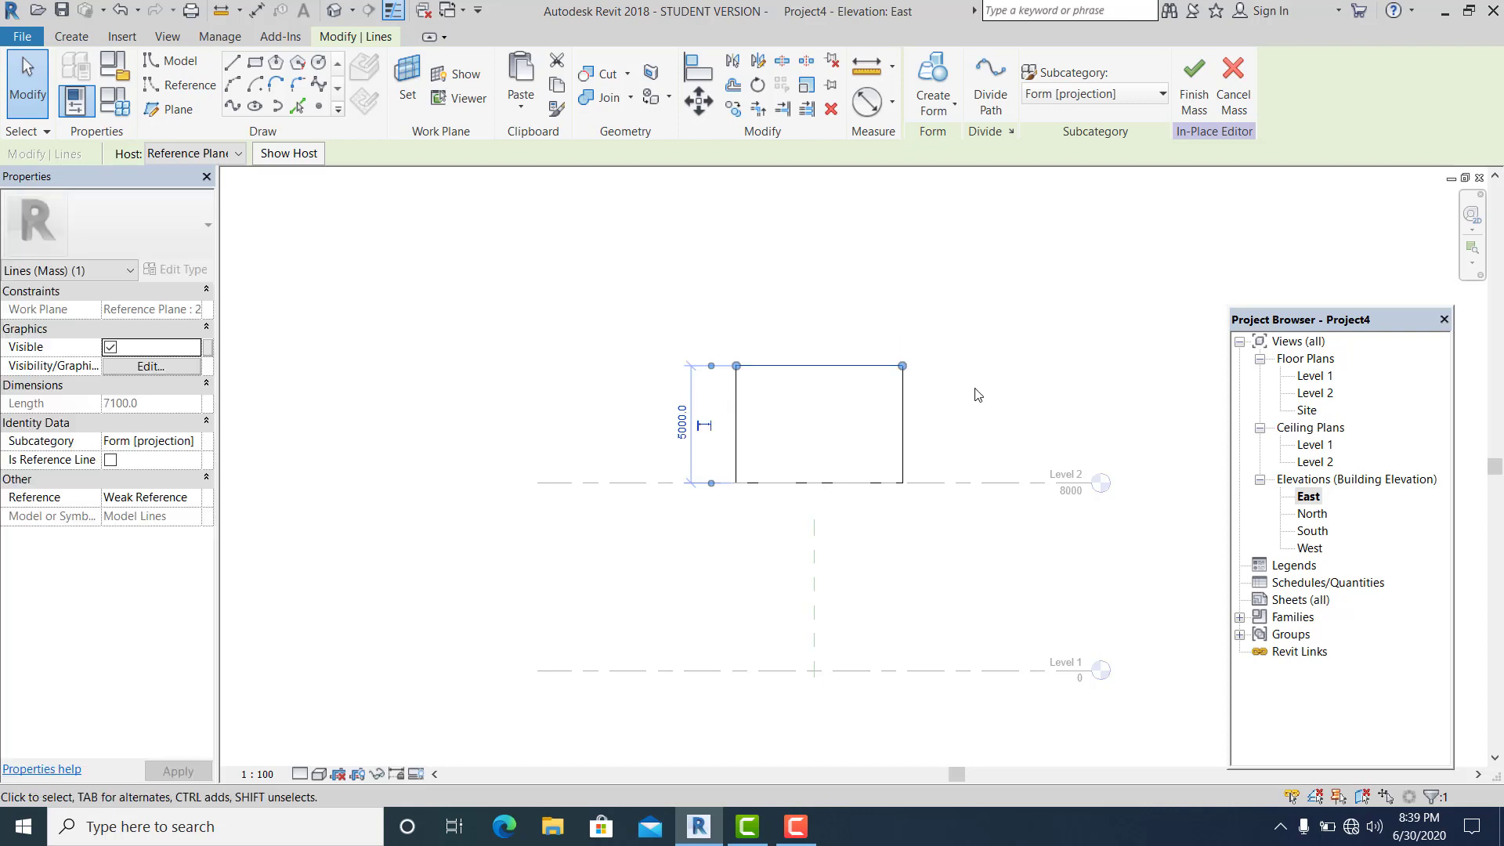
{"action": "left_click", "coordinate": [932, 402]}
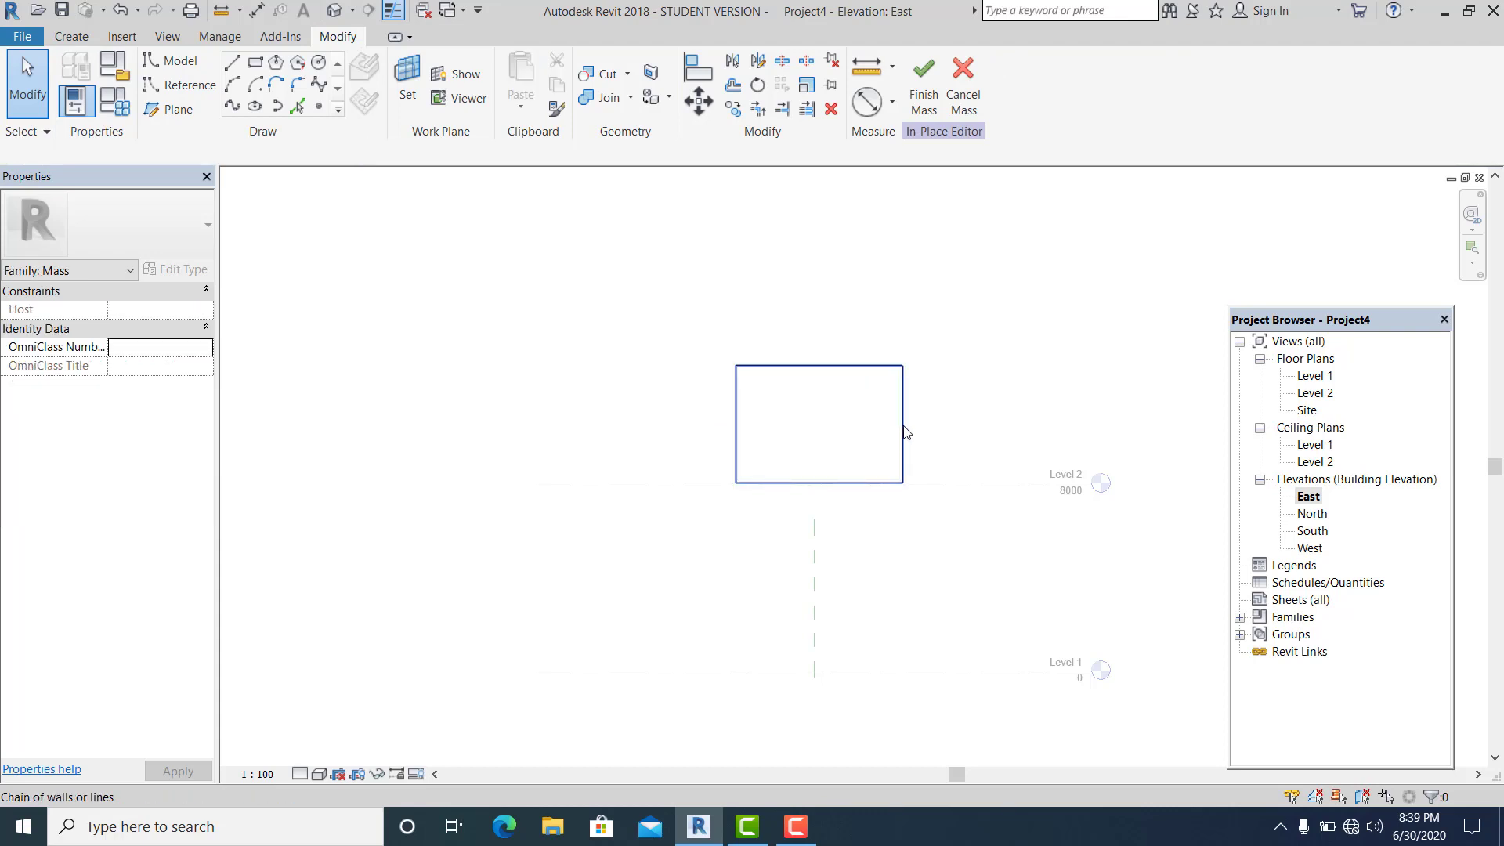
Set the width of the sketched rectangle to 5000 mm using its vertical edge.
{"action": "left_click", "coordinate": [904, 430]}
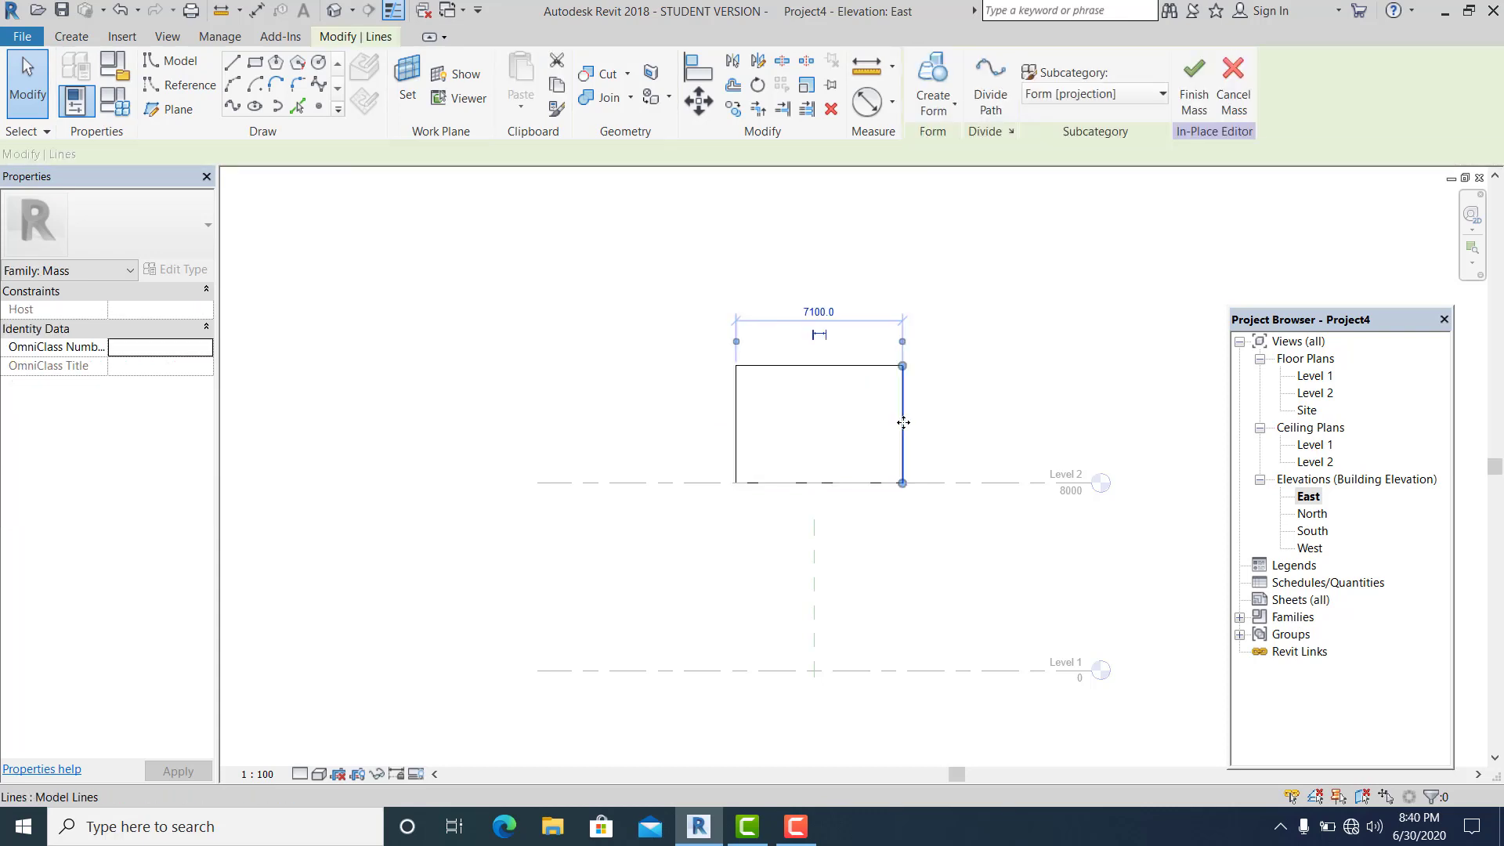
{"action": "left_click", "coordinate": [820, 313]}
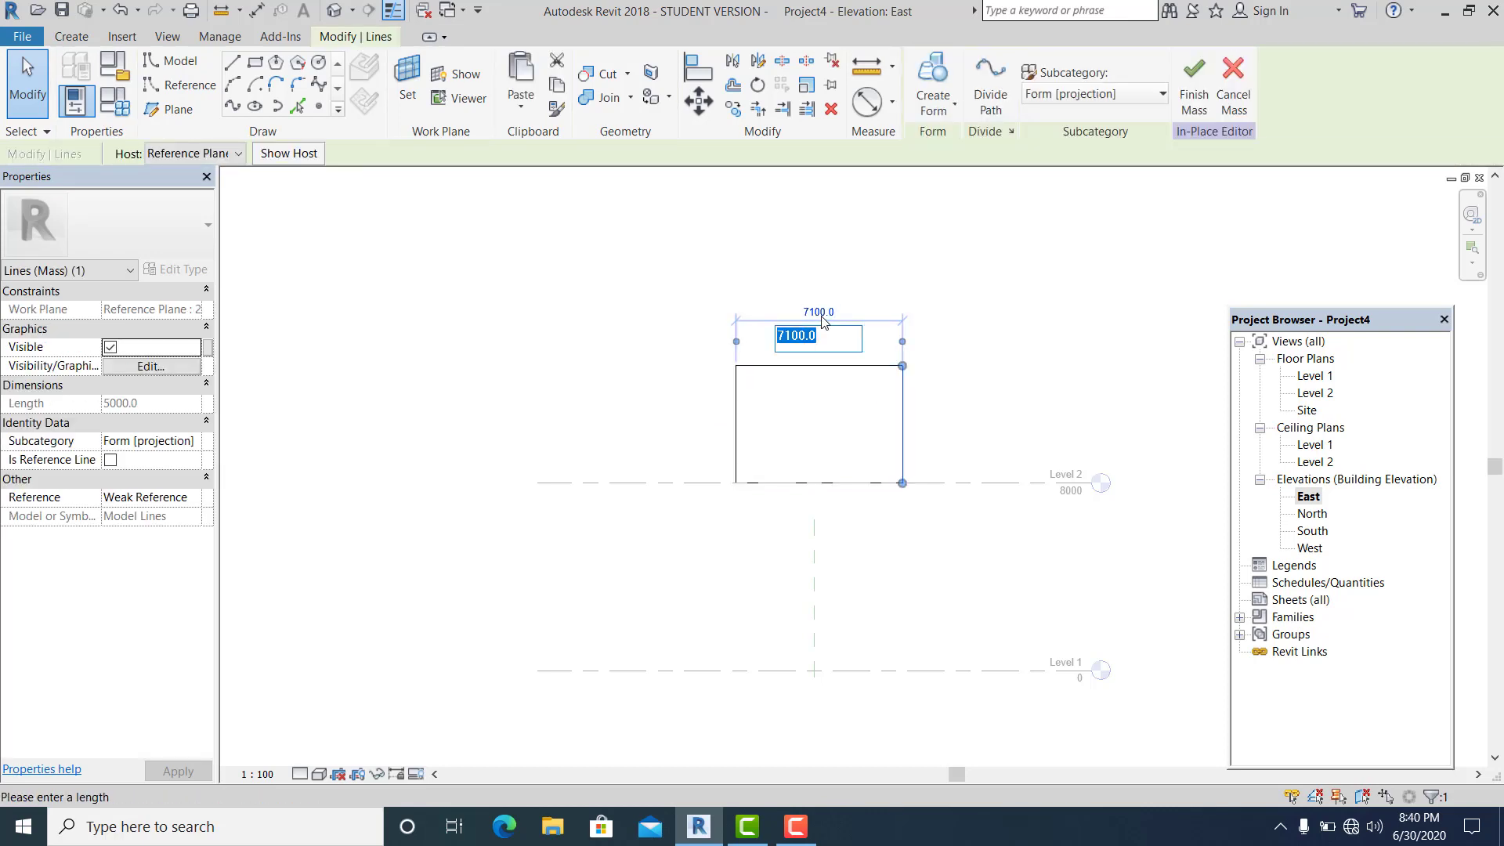
{"action": "key", "text": "Return"}
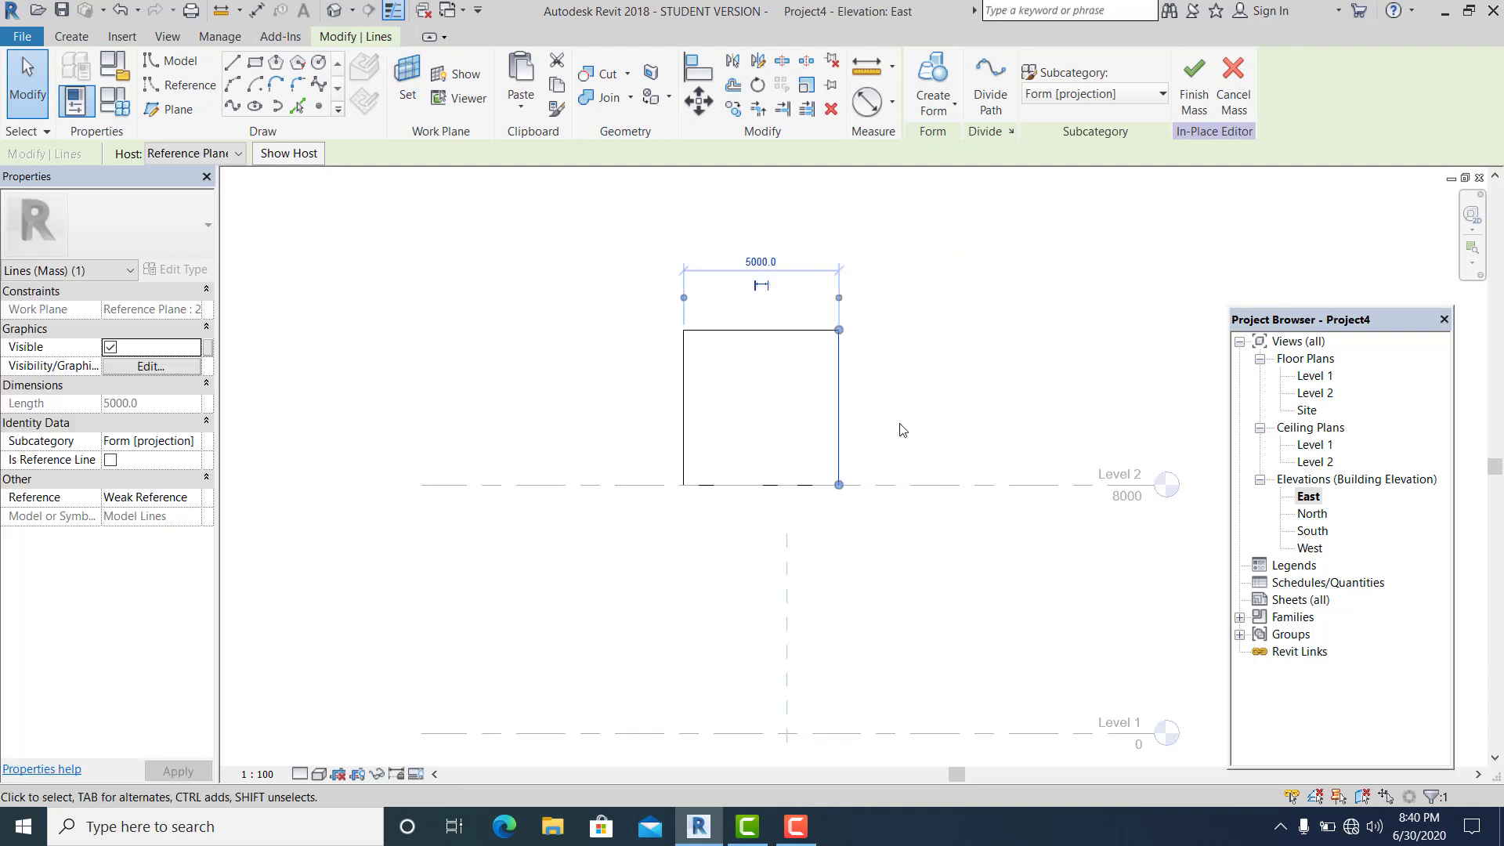
{"action": "left_click", "coordinate": [899, 394]}
Move the whole square from its base midpoint to the intersection of Level 2 and the vertical reference plane.
{"action": "scroll", "coordinate": [750, 427], "scroll_direction": "up", "scroll_amount": 1}
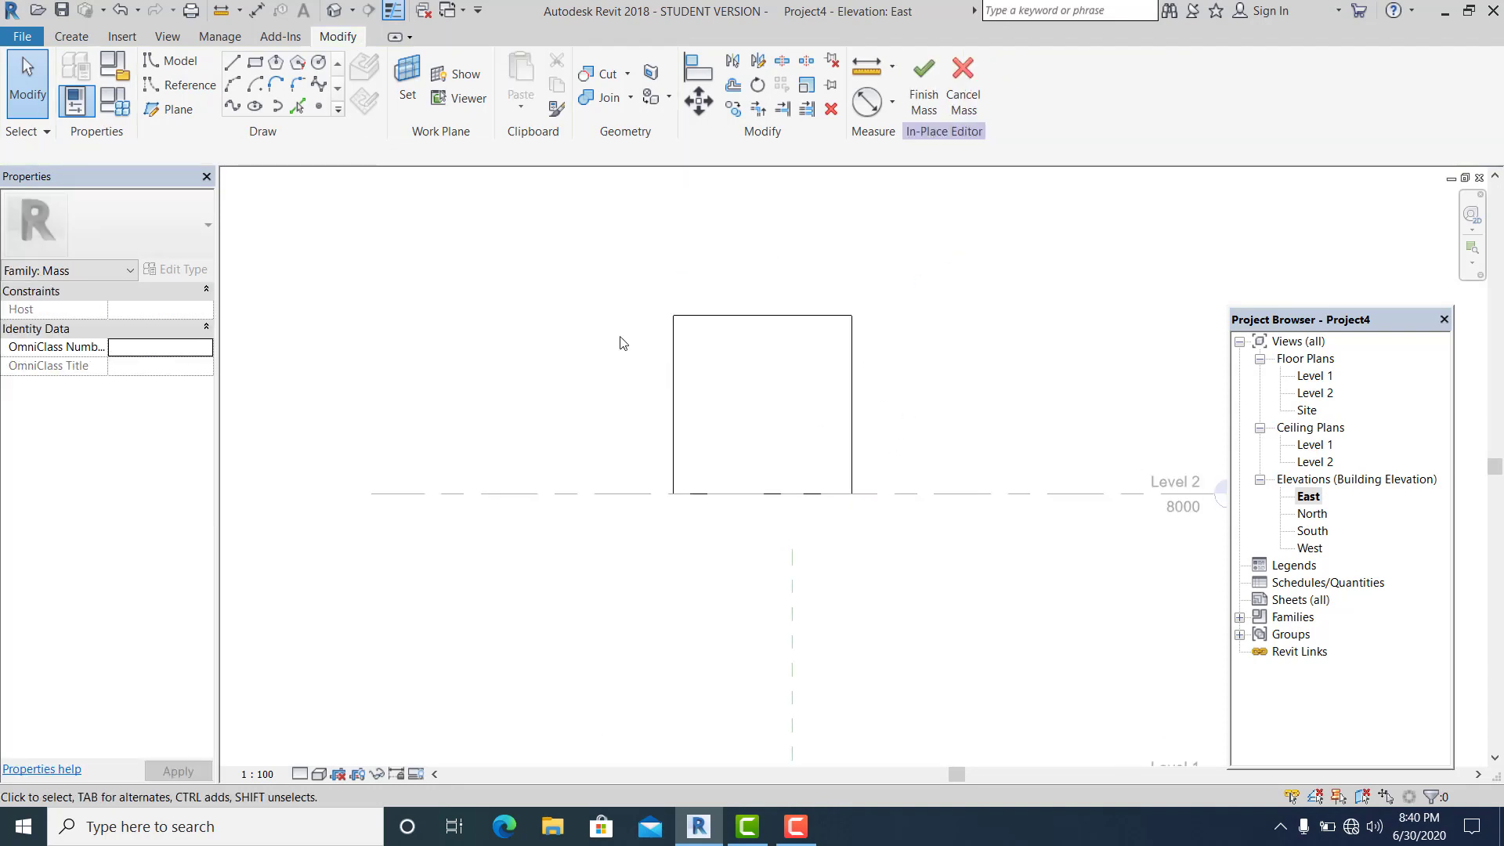
{"action": "left_click_drag", "start_coordinate": [615, 304], "coordinate": [924, 514]}
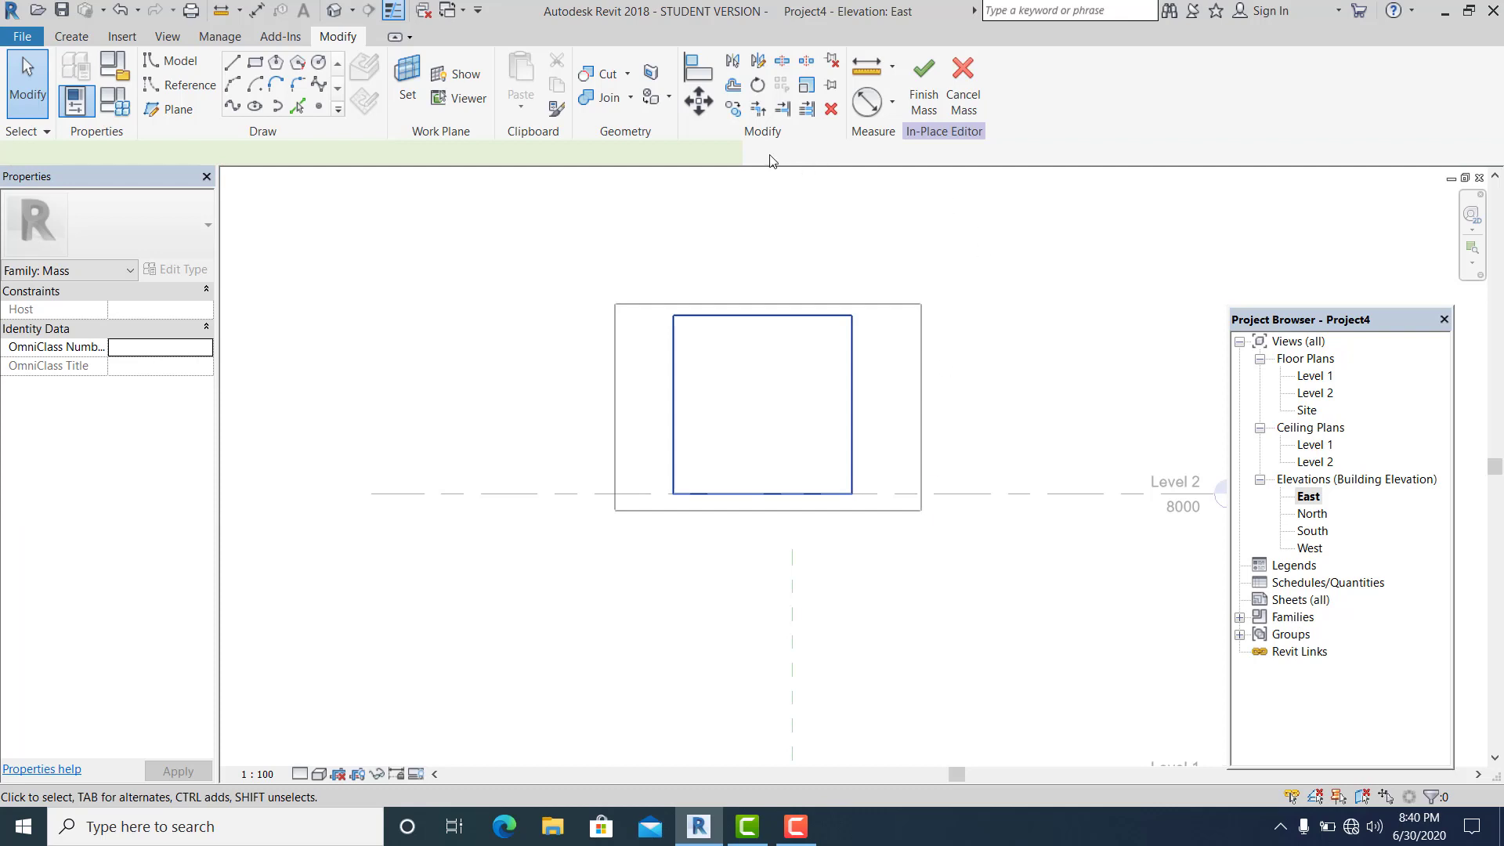
{"action": "left_click_drag", "start_coordinate": [770, 161], "coordinate": [770, 162]}
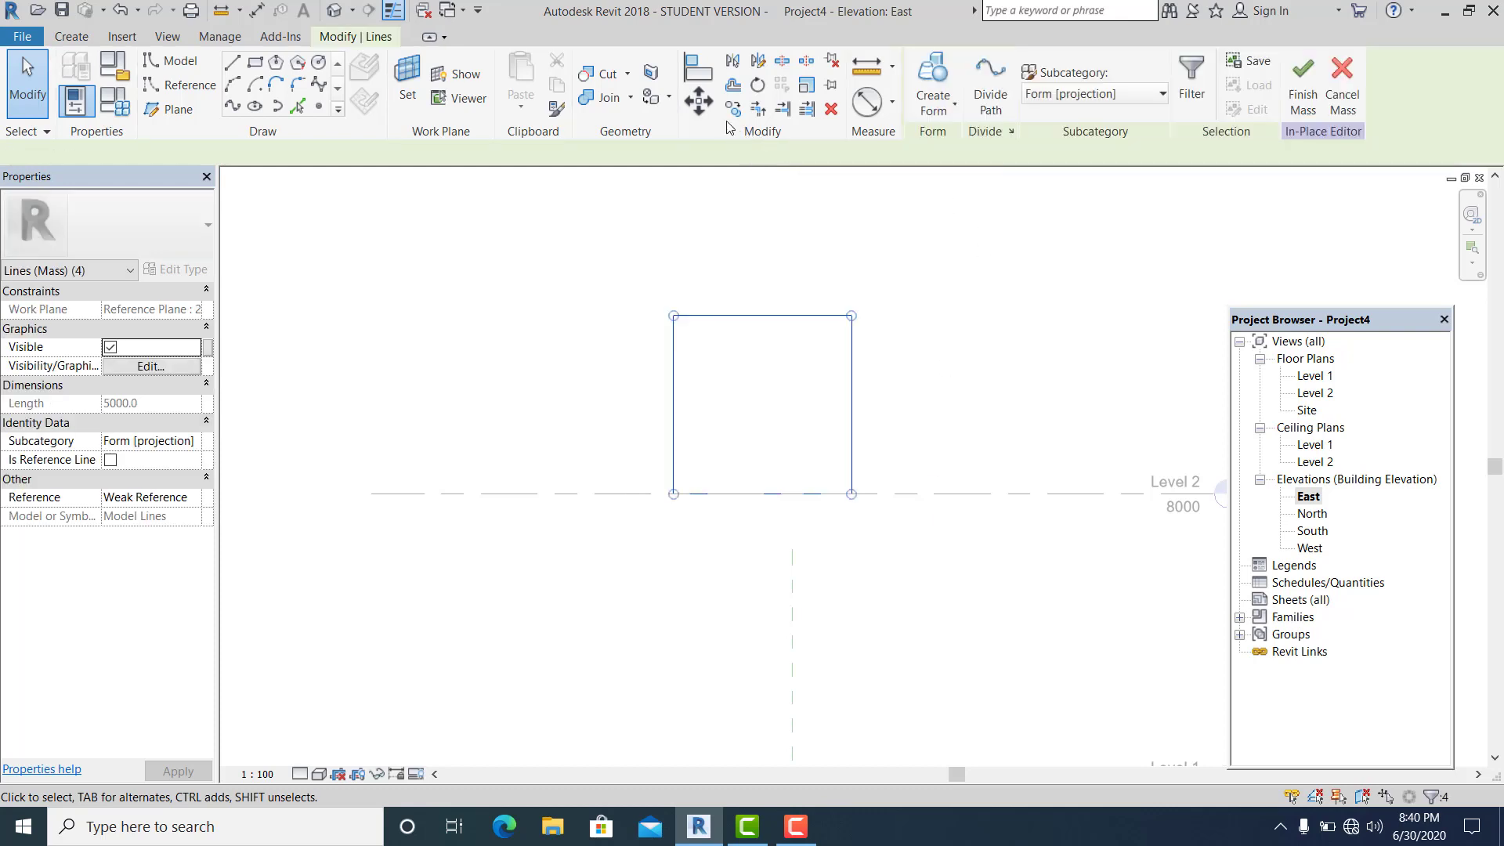
{"action": "key", "text": "m"}
{"action": "key", "text": "v"}
{"action": "left_click", "coordinate": [762, 493]}
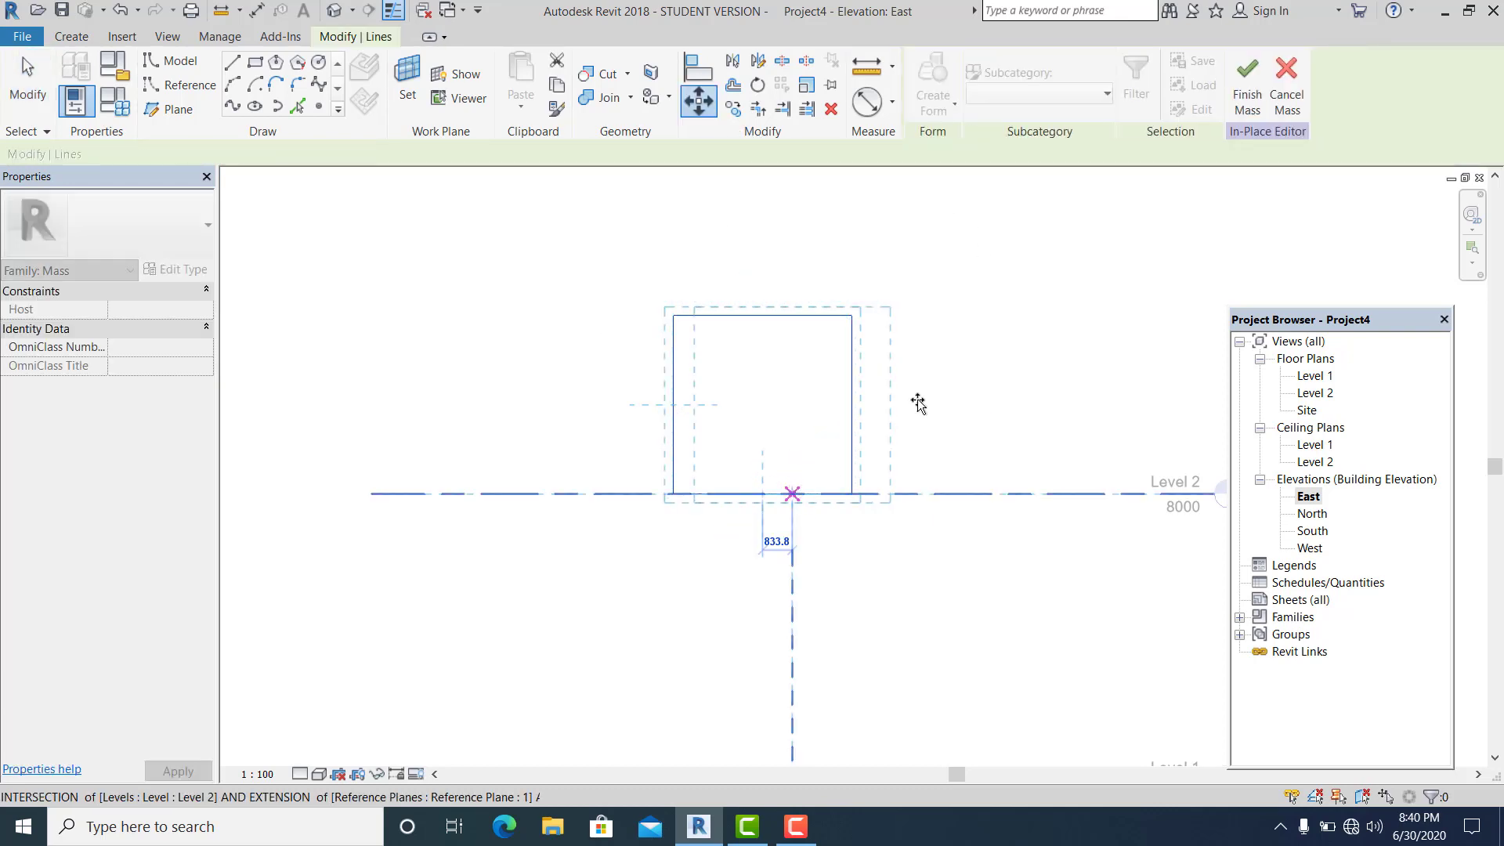
{"action": "left_click", "coordinate": [1044, 328]}
{"action": "left_click", "coordinate": [710, 106]}
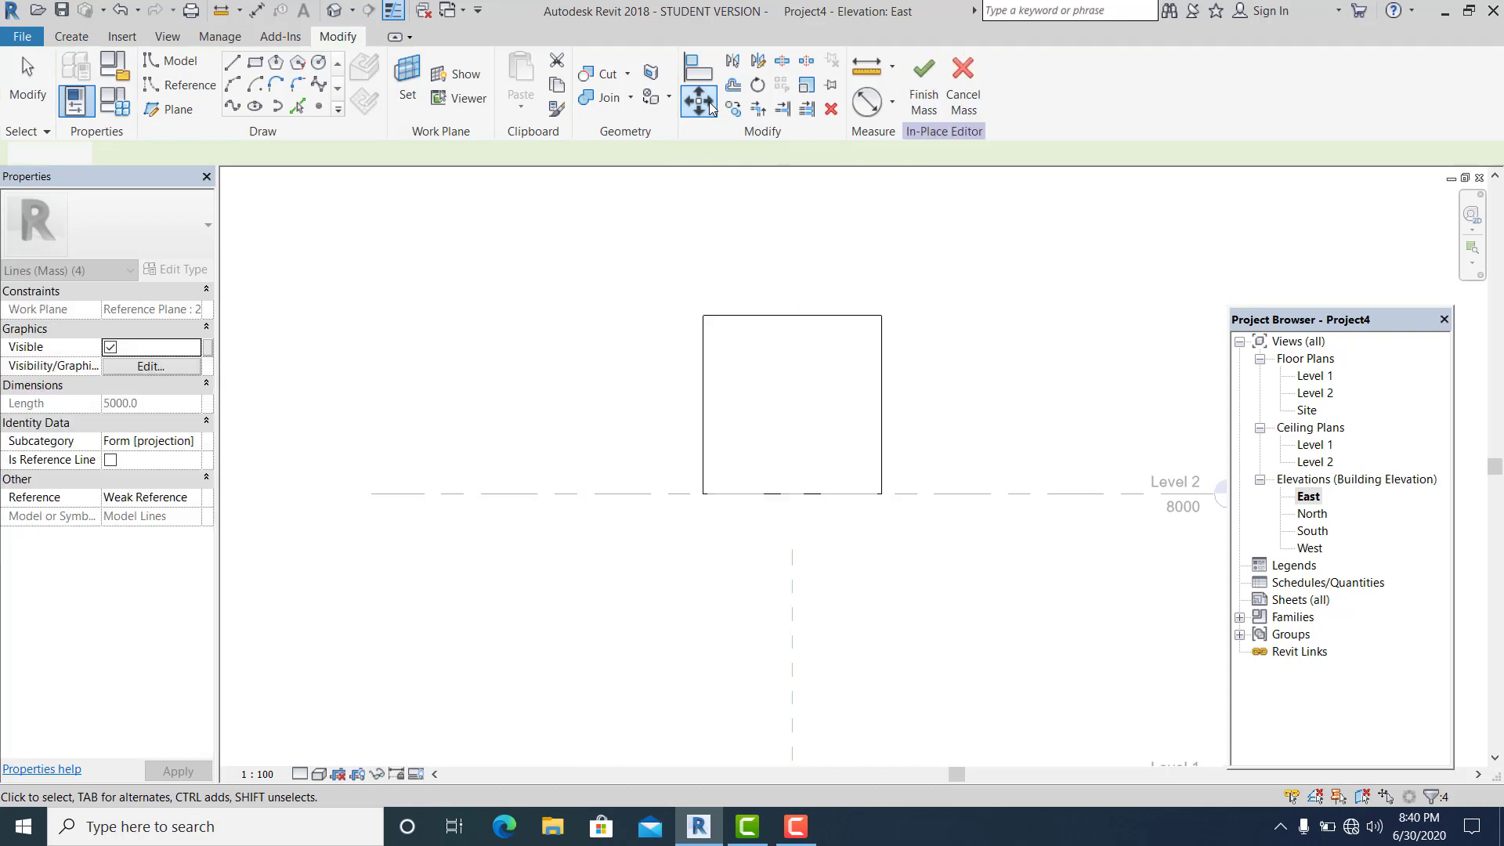
{"action": "key", "text": "Escape"}
{"action": "key", "text": "Escape"}
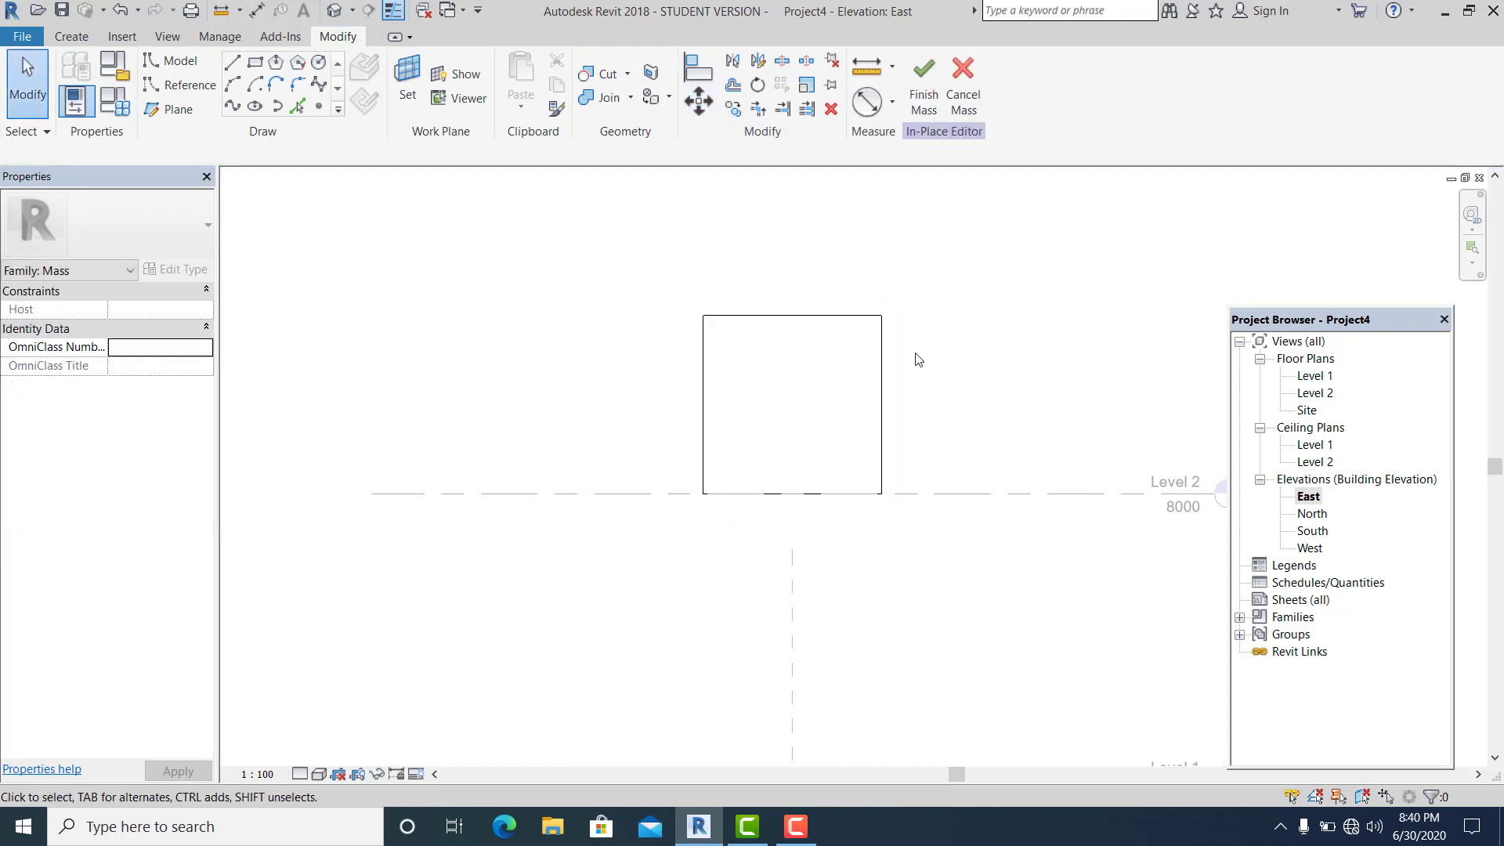
{"action": "middle_click_drag", "start_coordinate": [916, 353], "coordinate": [890, 351]}
Open the default 3D view and start creating a form from the square profile.
{"action": "left_click", "coordinate": [335, 11]}
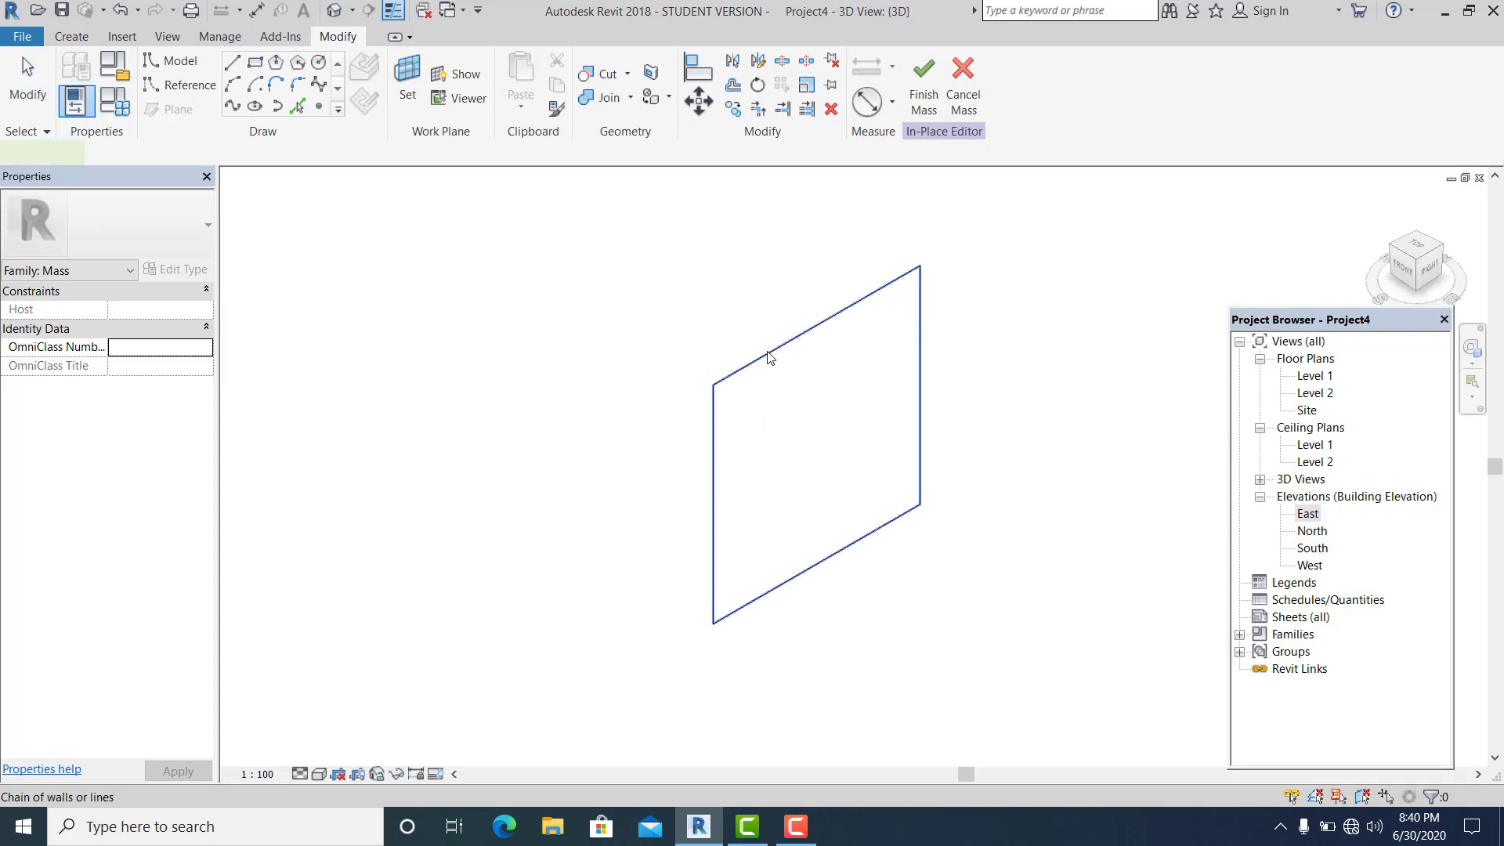
{"action": "left_click", "coordinate": [768, 357]}
{"action": "left_click", "coordinate": [933, 102]}
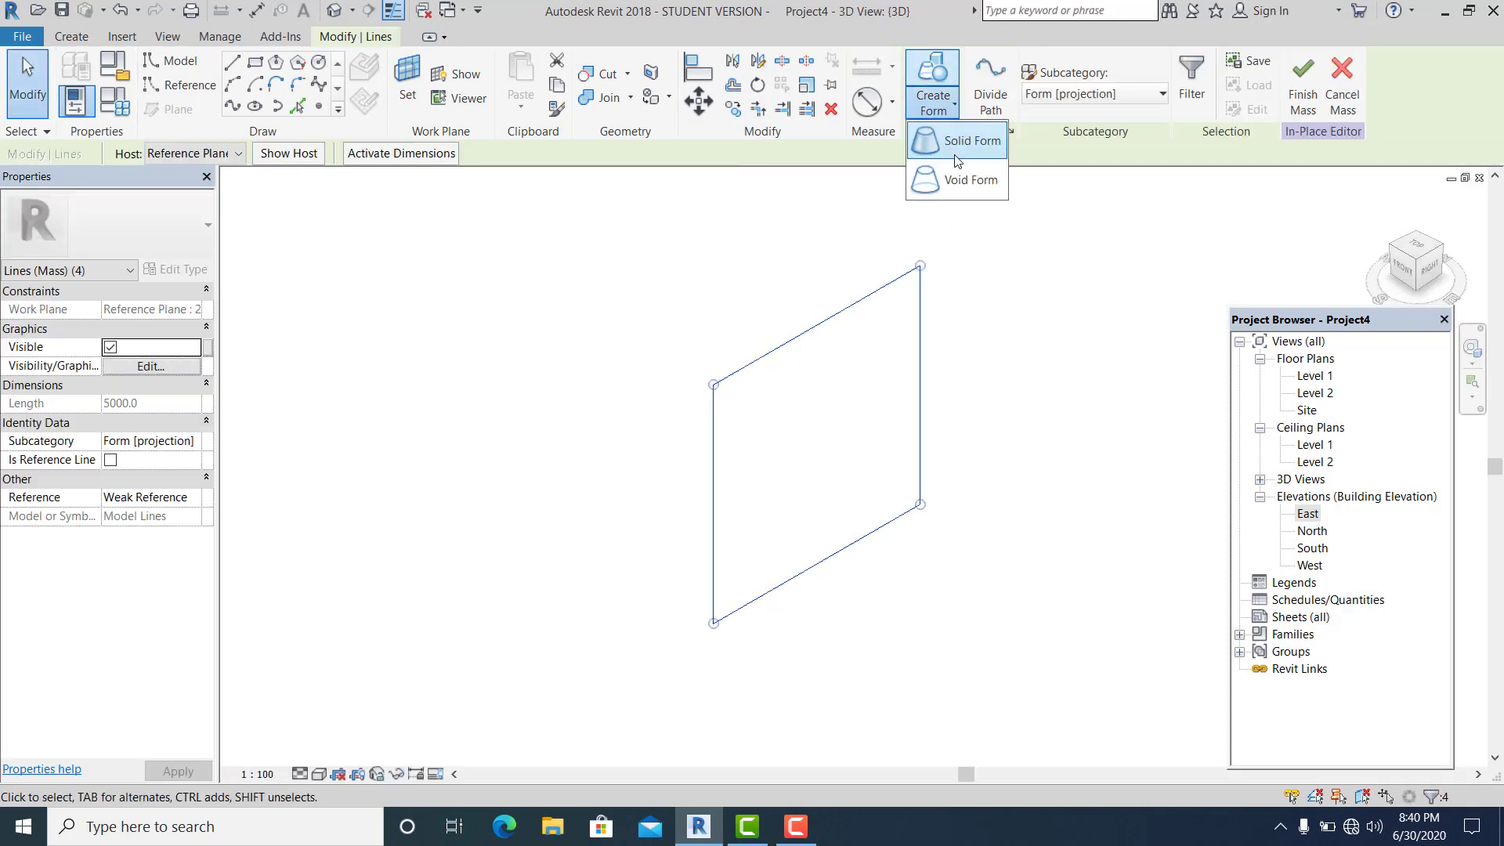
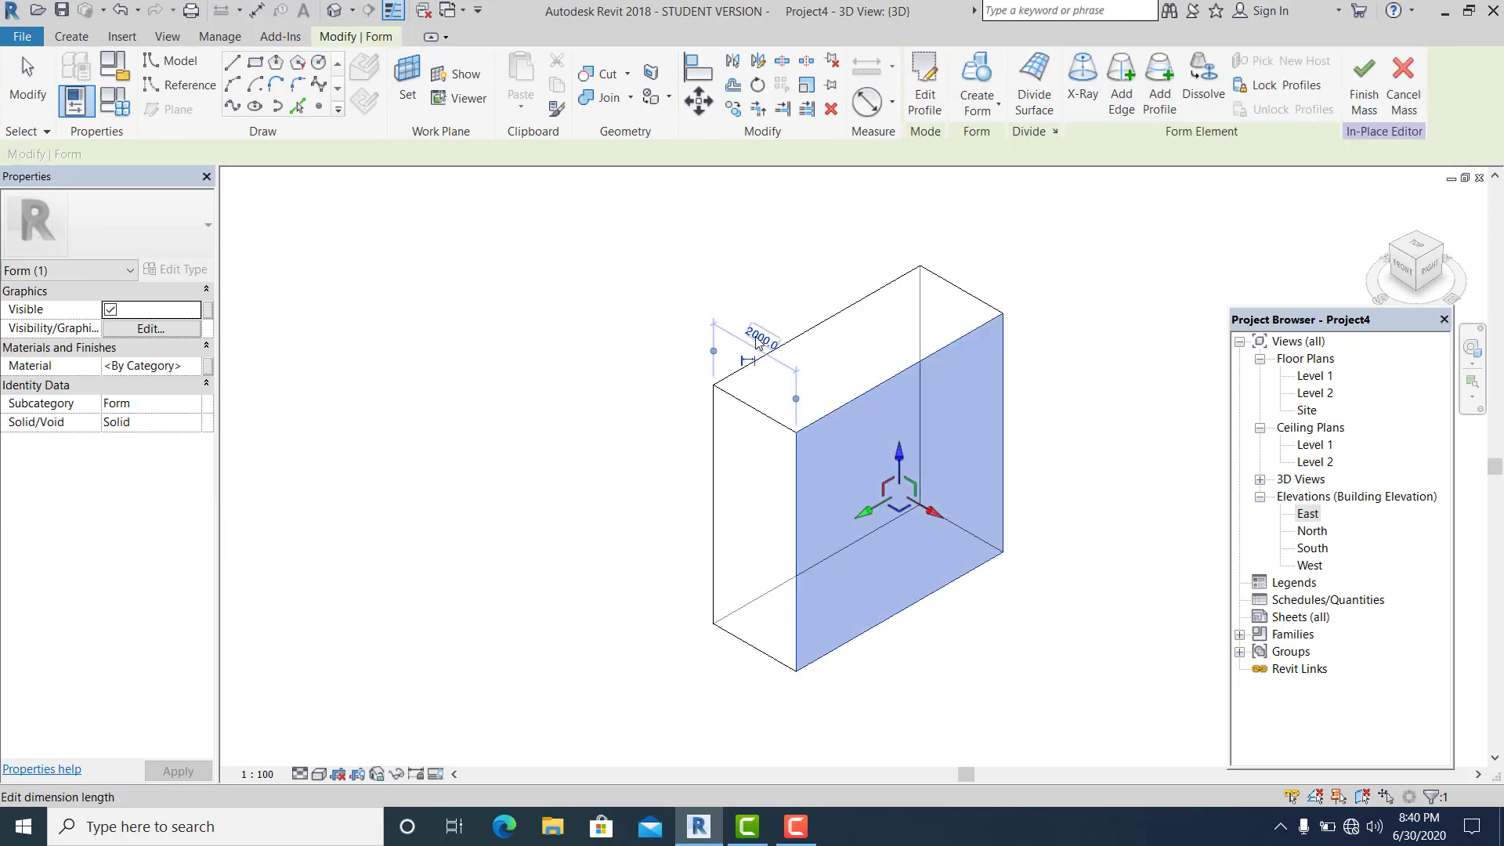
Set the form's extrusion depth to 30000 mm.
{"action": "left_click", "coordinate": [752, 330]}
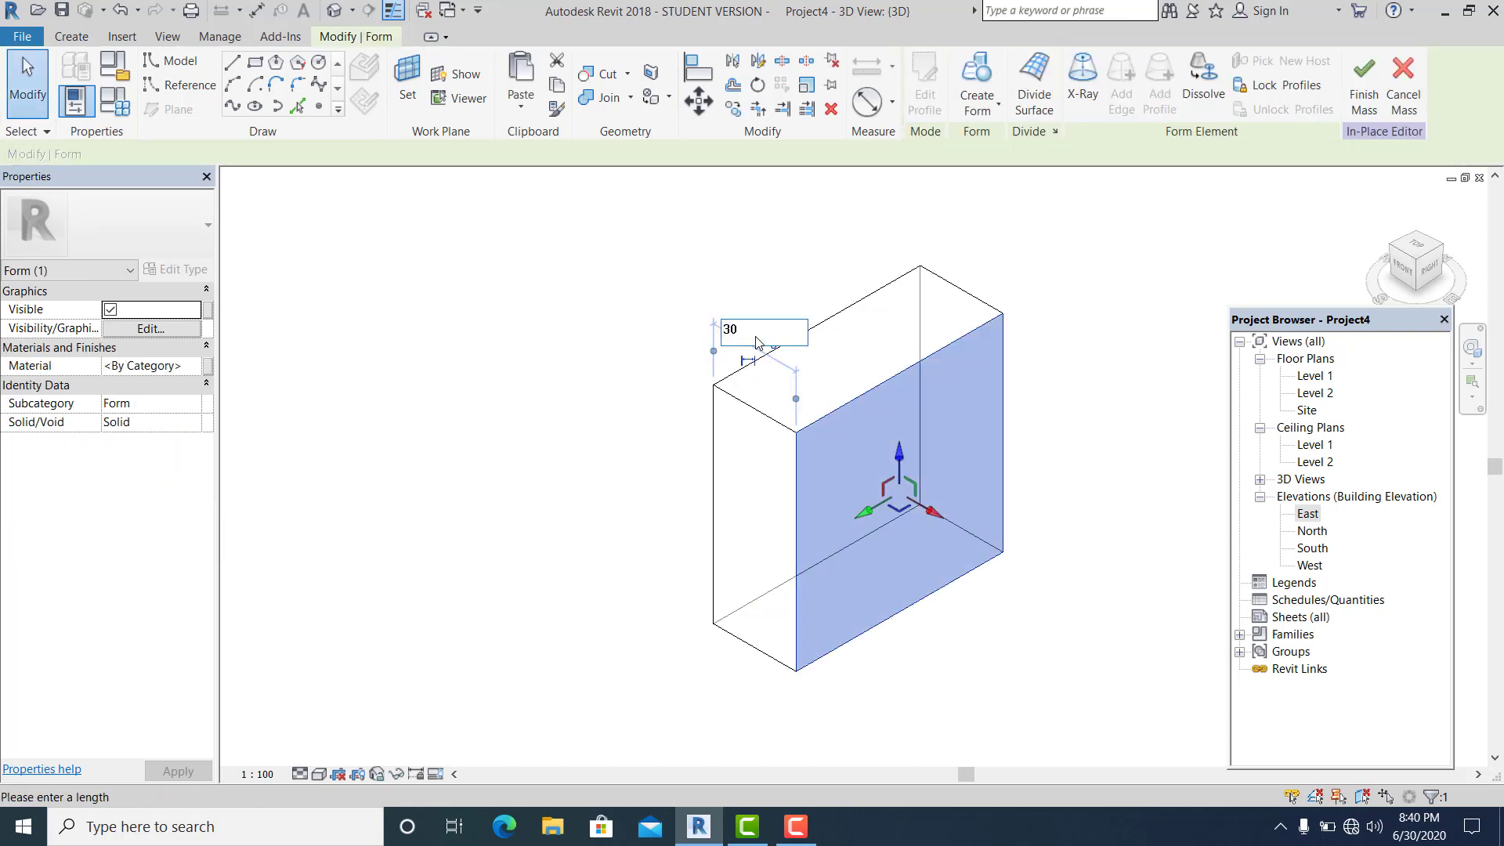
{"action": "key", "text": "Return"}
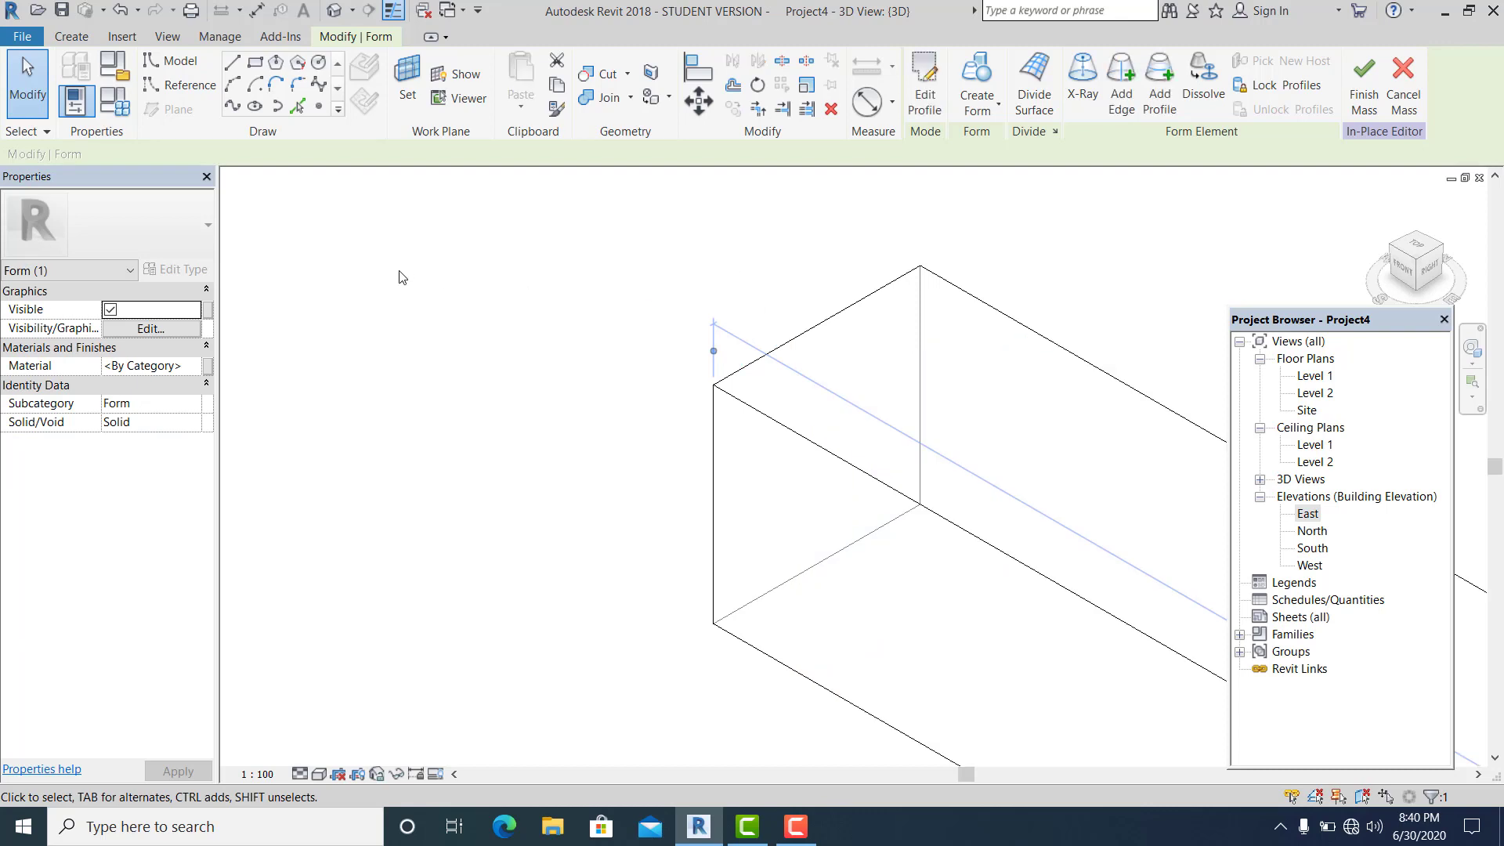
{"action": "scroll", "coordinate": [424, 303], "scroll_direction": "down", "scroll_amount": 2}
{"action": "left_click", "coordinate": [906, 510]}
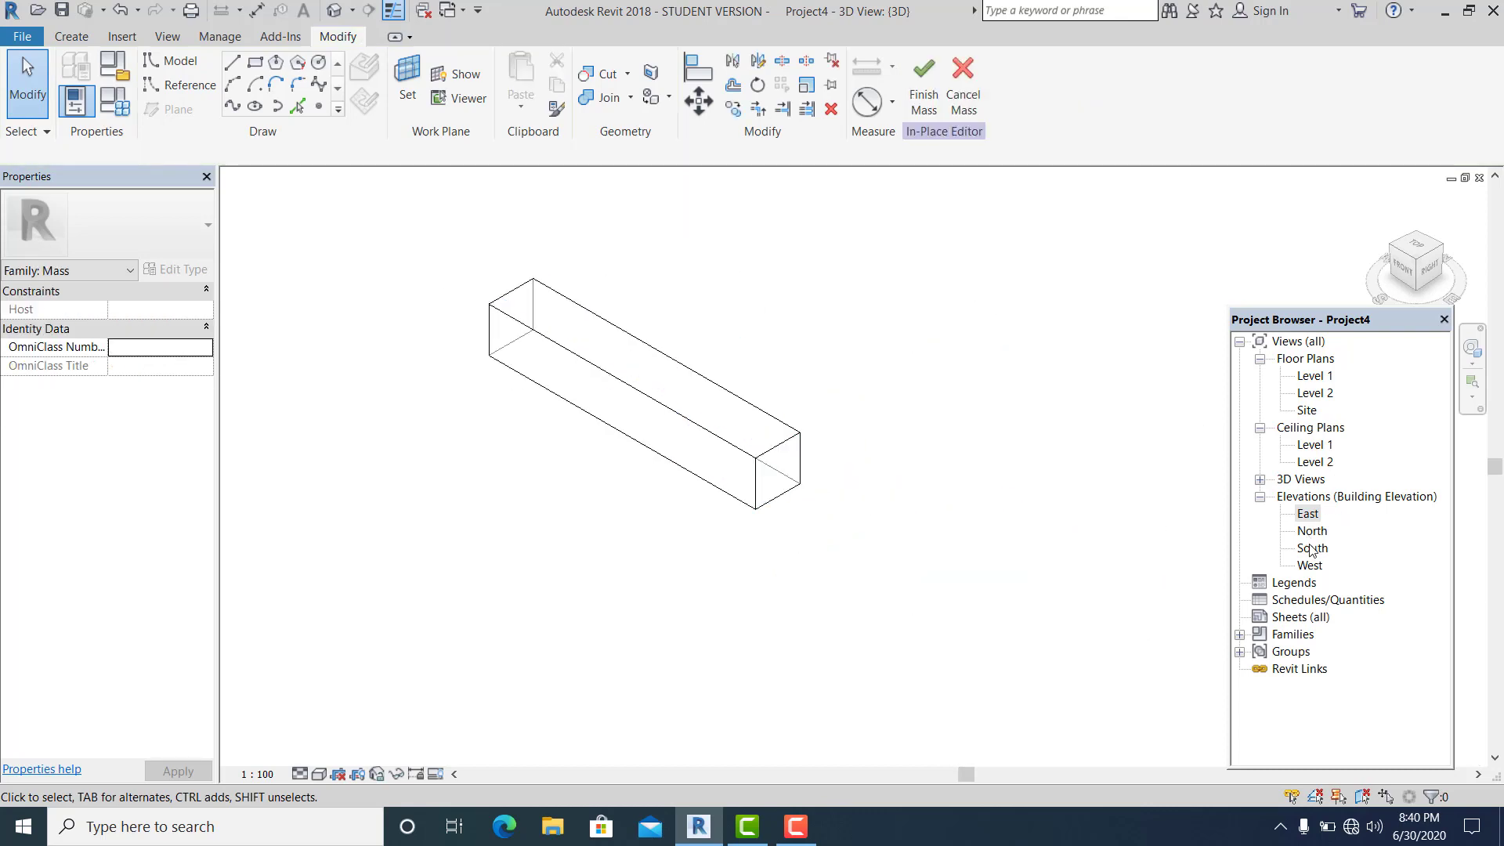
In the South elevation, move the form 20000 mm horizontally to the left along Level 2.
{"action": "double_click", "coordinate": [1312, 548]}
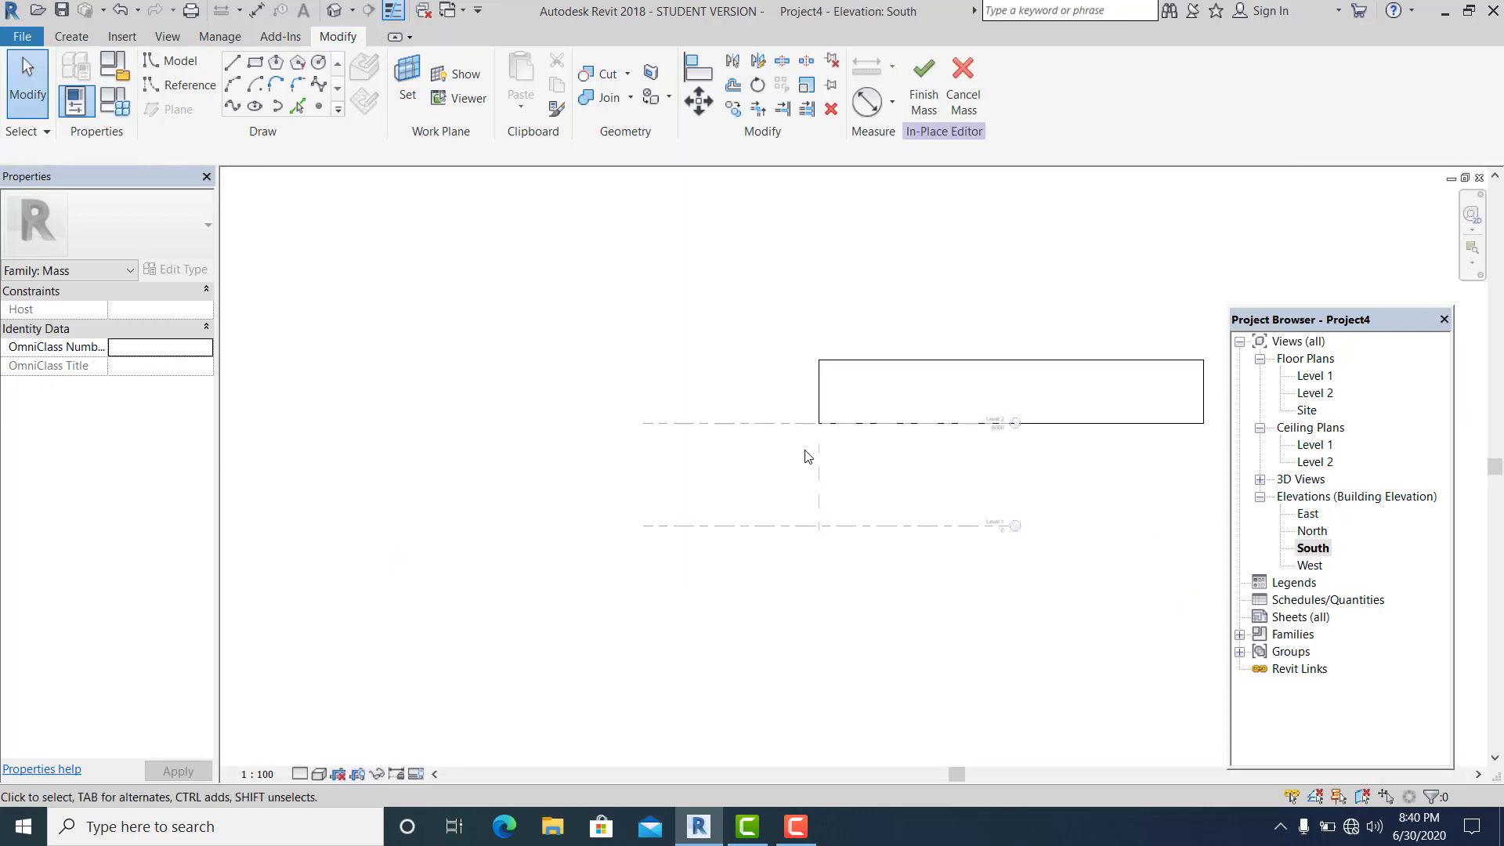
{"action": "scroll", "coordinate": [805, 450], "scroll_direction": "down", "scroll_amount": 2}
{"action": "left_click_drag", "start_coordinate": [721, 347], "coordinate": [1167, 484]}
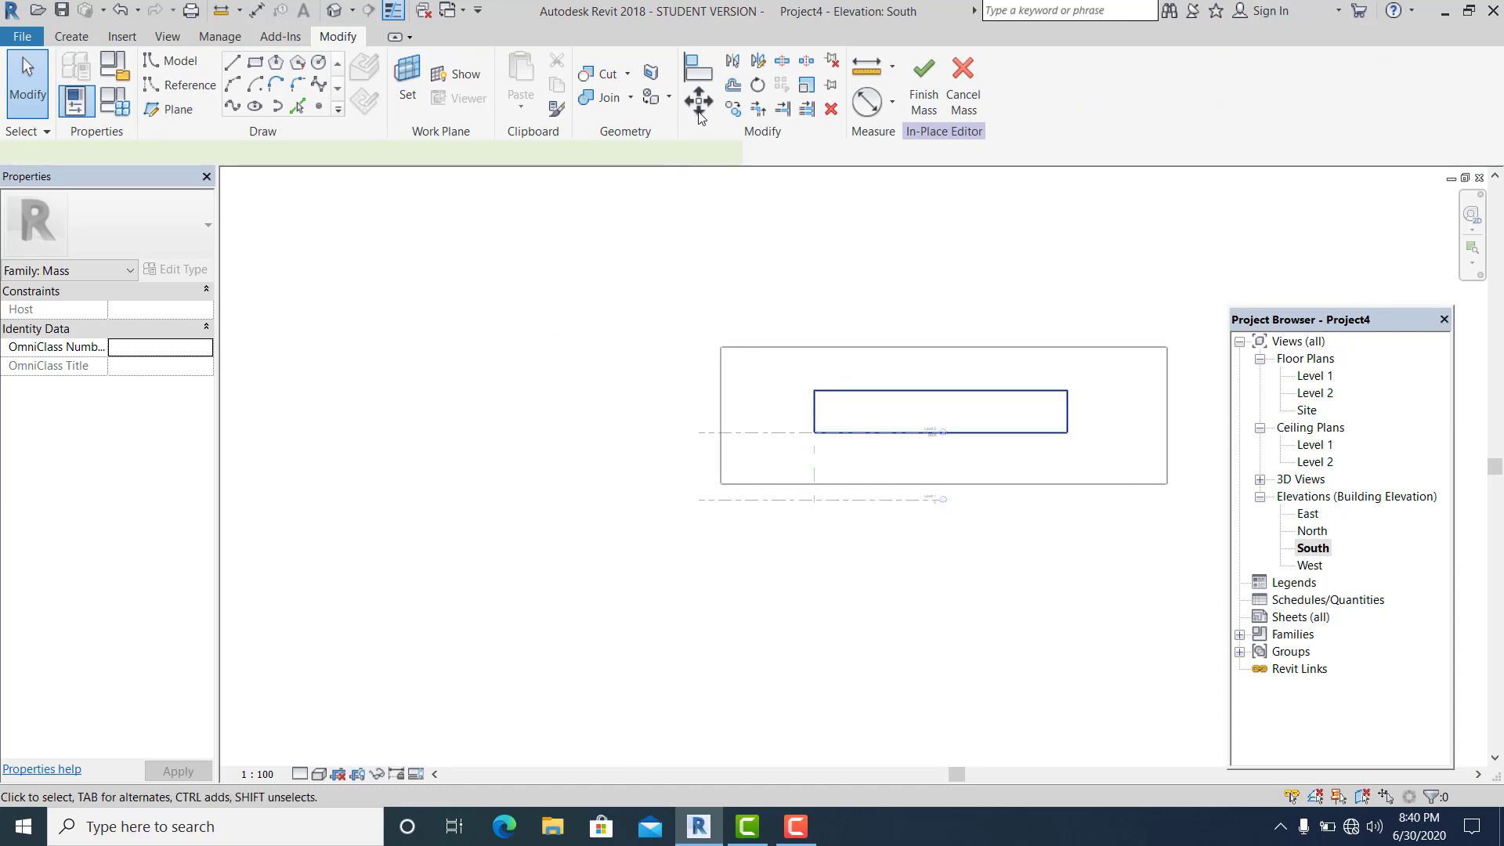
{"action": "left_click", "coordinate": [940, 432]}
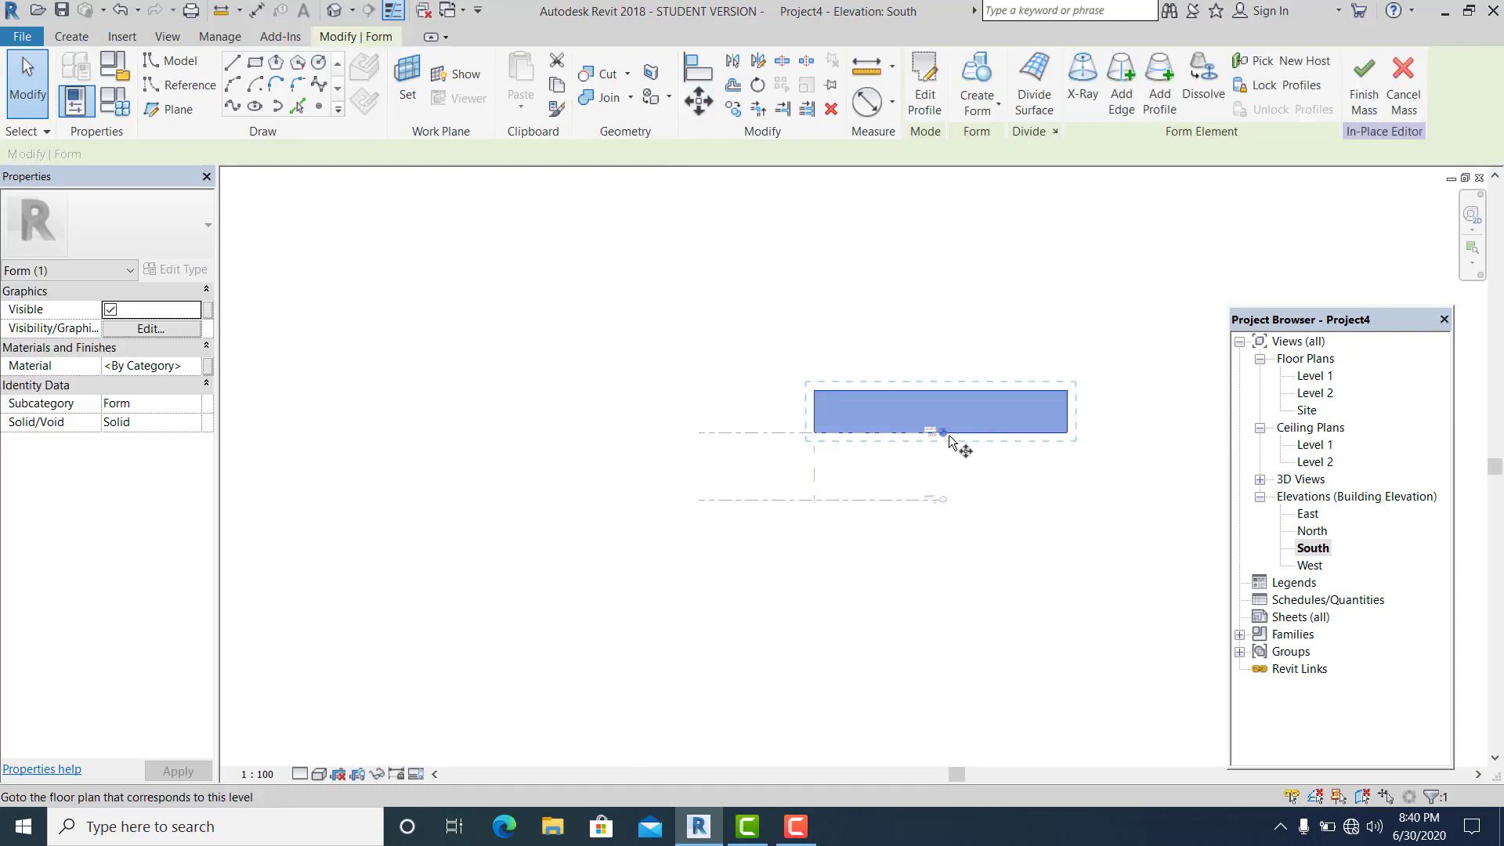
{"action": "key", "text": "m"}
{"action": "key", "text": "v"}
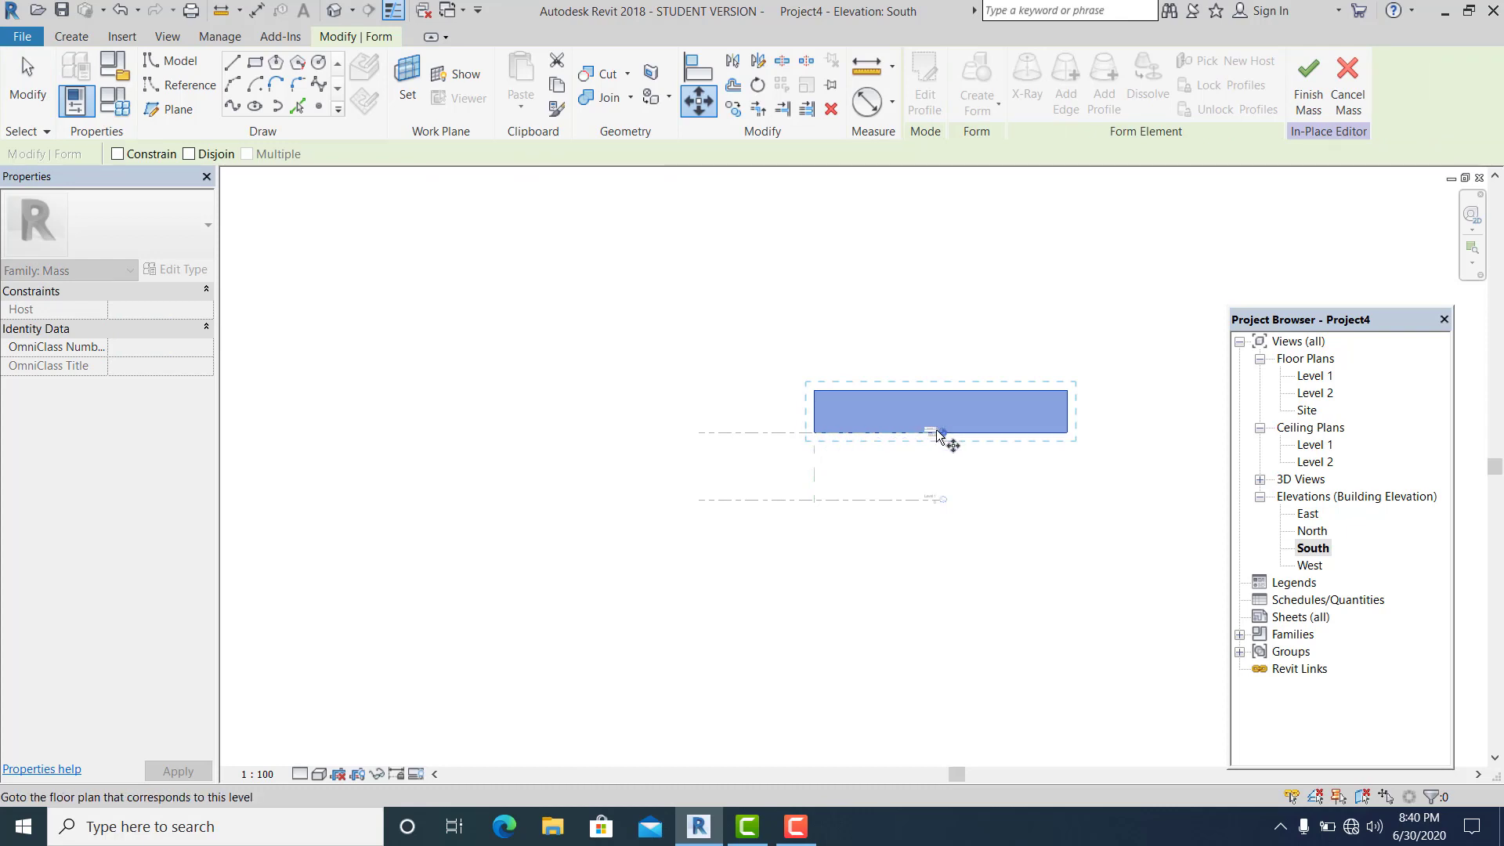
{"action": "left_click", "coordinate": [815, 432]}
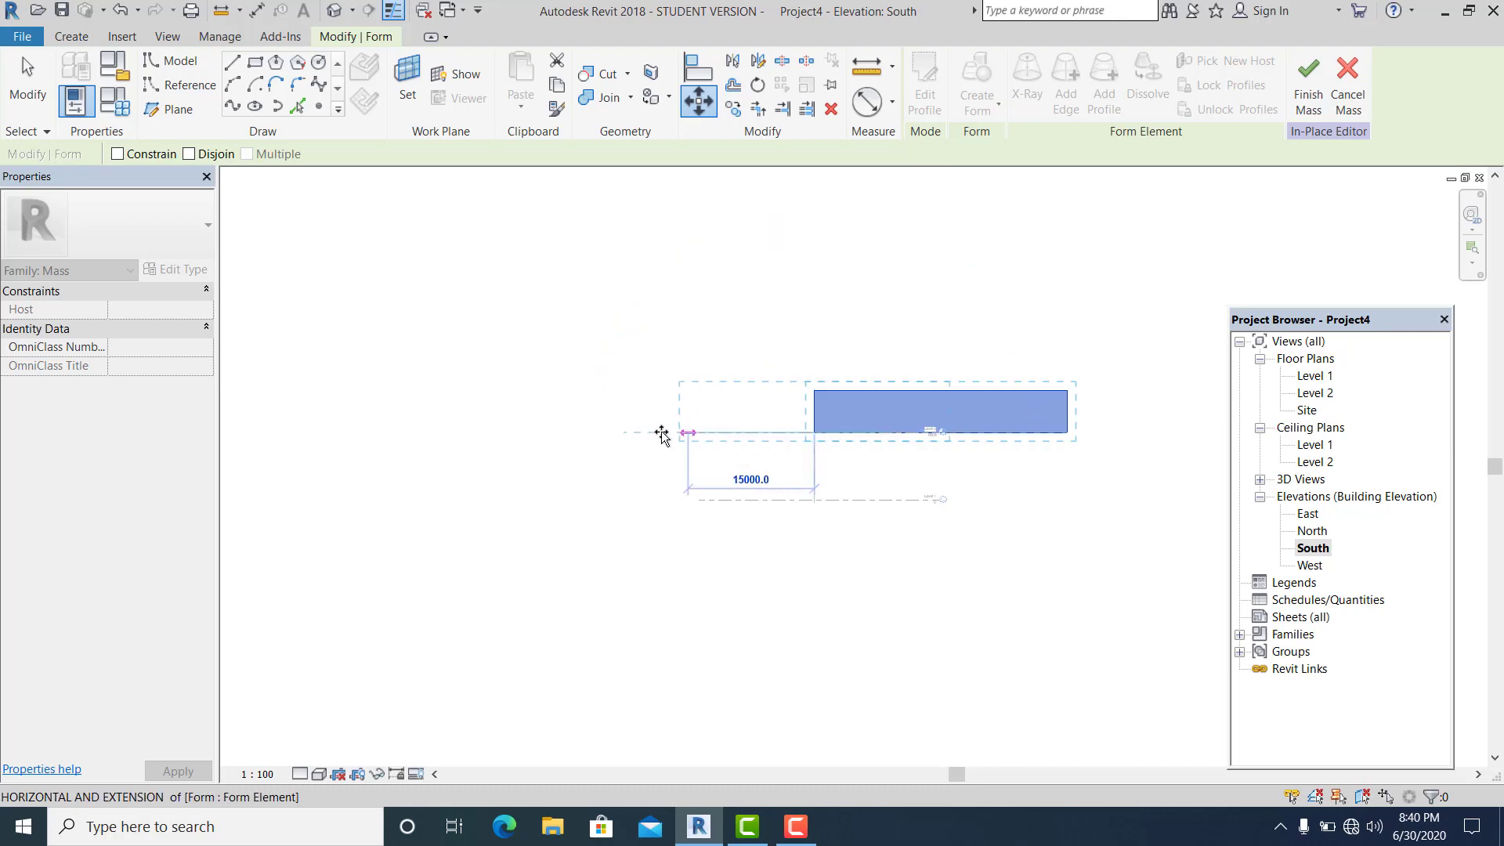
{"action": "left_click", "coordinate": [646, 433]}
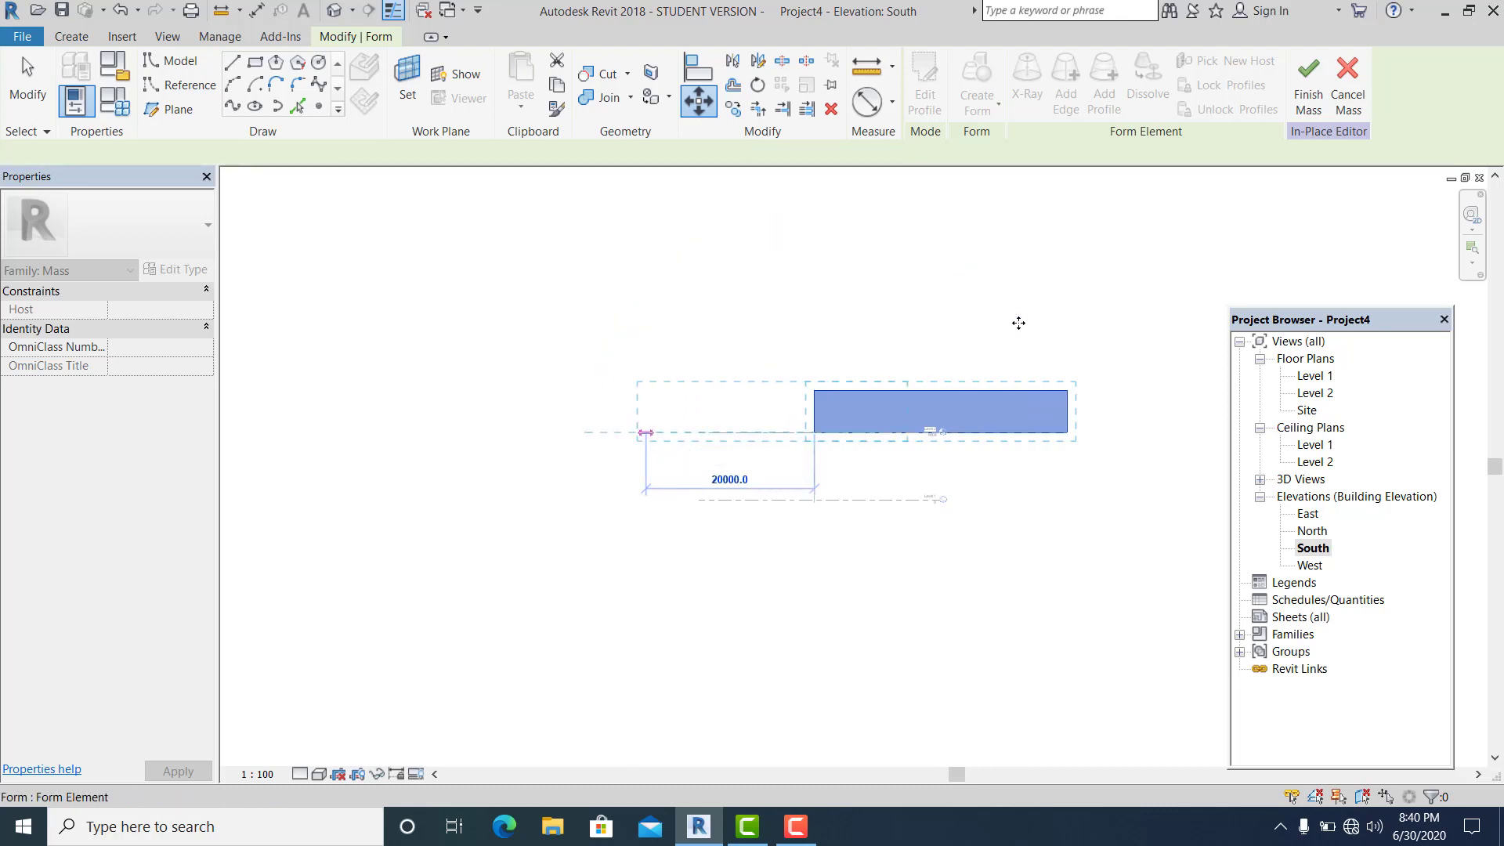
{"action": "left_click", "coordinate": [705, 514]}
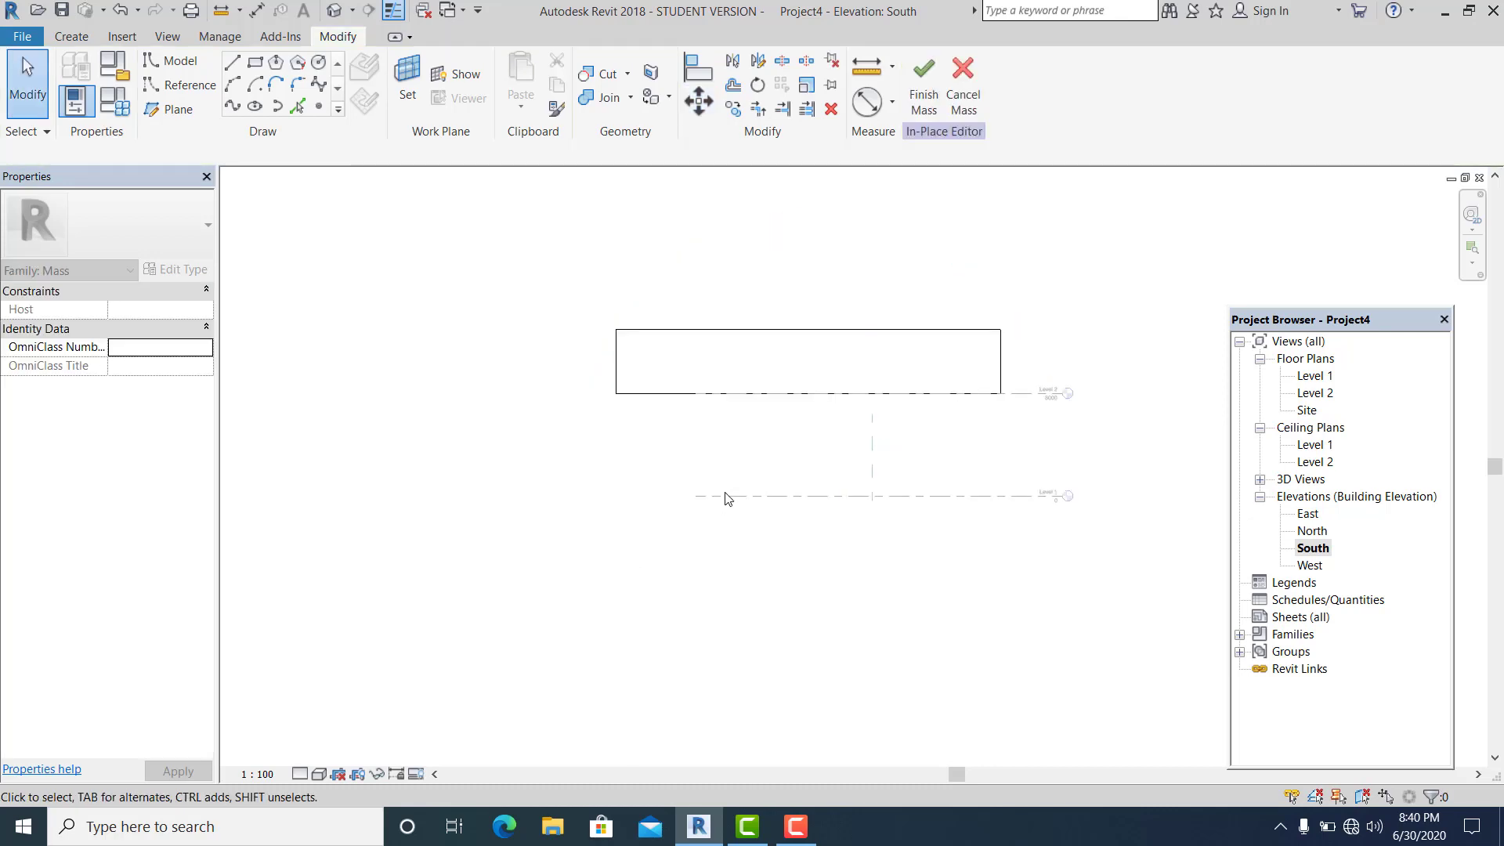
Nudge the form downward across Level 2 until its top edge is about 3200 mm above that level.
{"action": "middle_click_drag", "start_coordinate": [807, 407], "coordinate": [779, 450]}
{"action": "scroll", "coordinate": [779, 450], "scroll_direction": "up", "scroll_amount": 1}
{"action": "scroll", "coordinate": [781, 453], "scroll_direction": "up", "scroll_amount": 1}
{"action": "scroll", "coordinate": [782, 451], "scroll_direction": "down", "scroll_amount": 2}
{"action": "left_click_drag", "start_coordinate": [523, 374], "coordinate": [964, 482]}
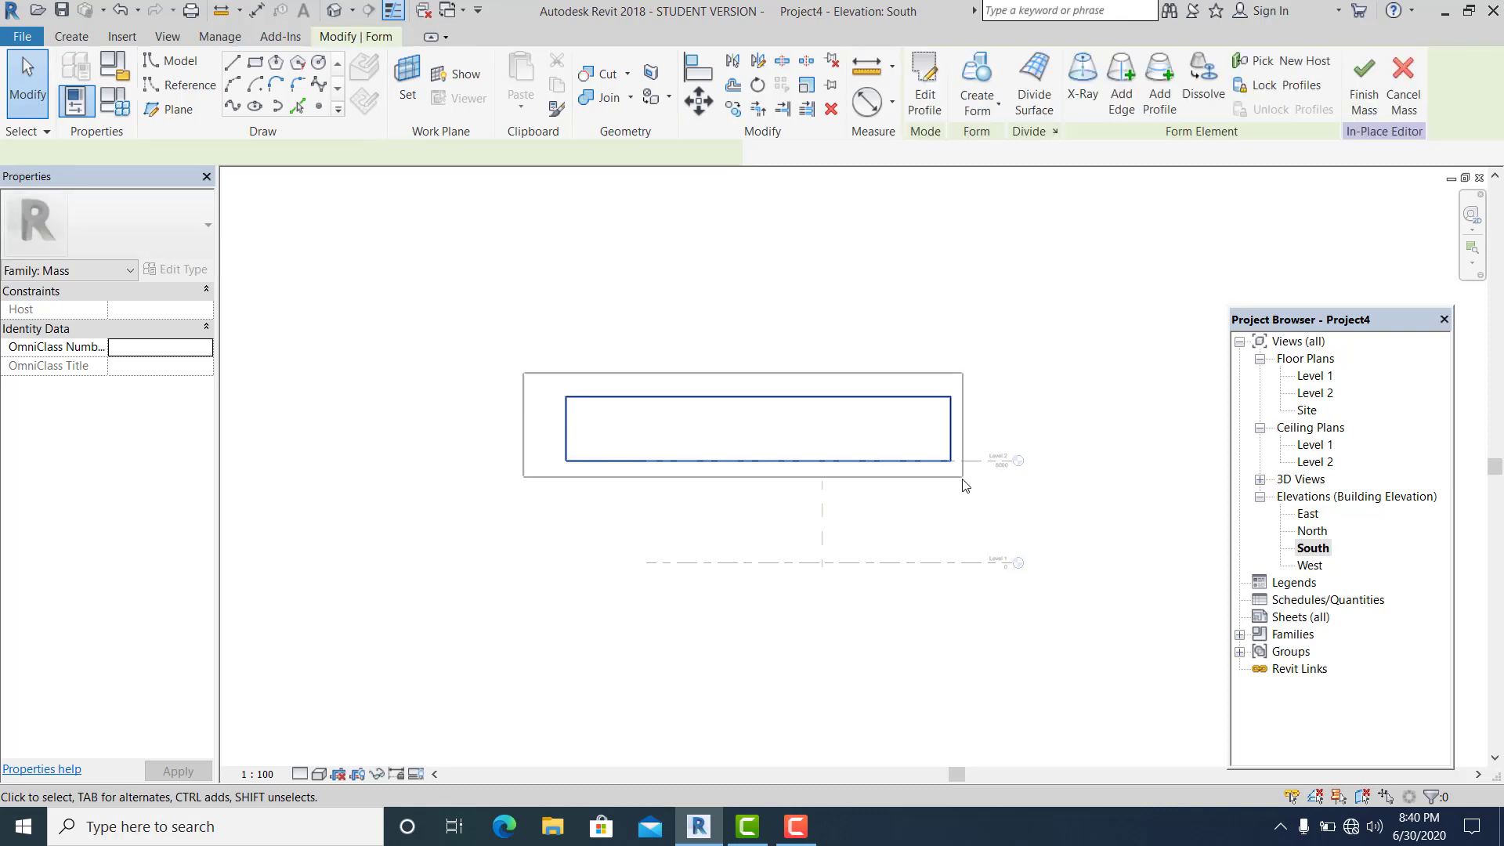
{"action": "key", "text": "Down"}
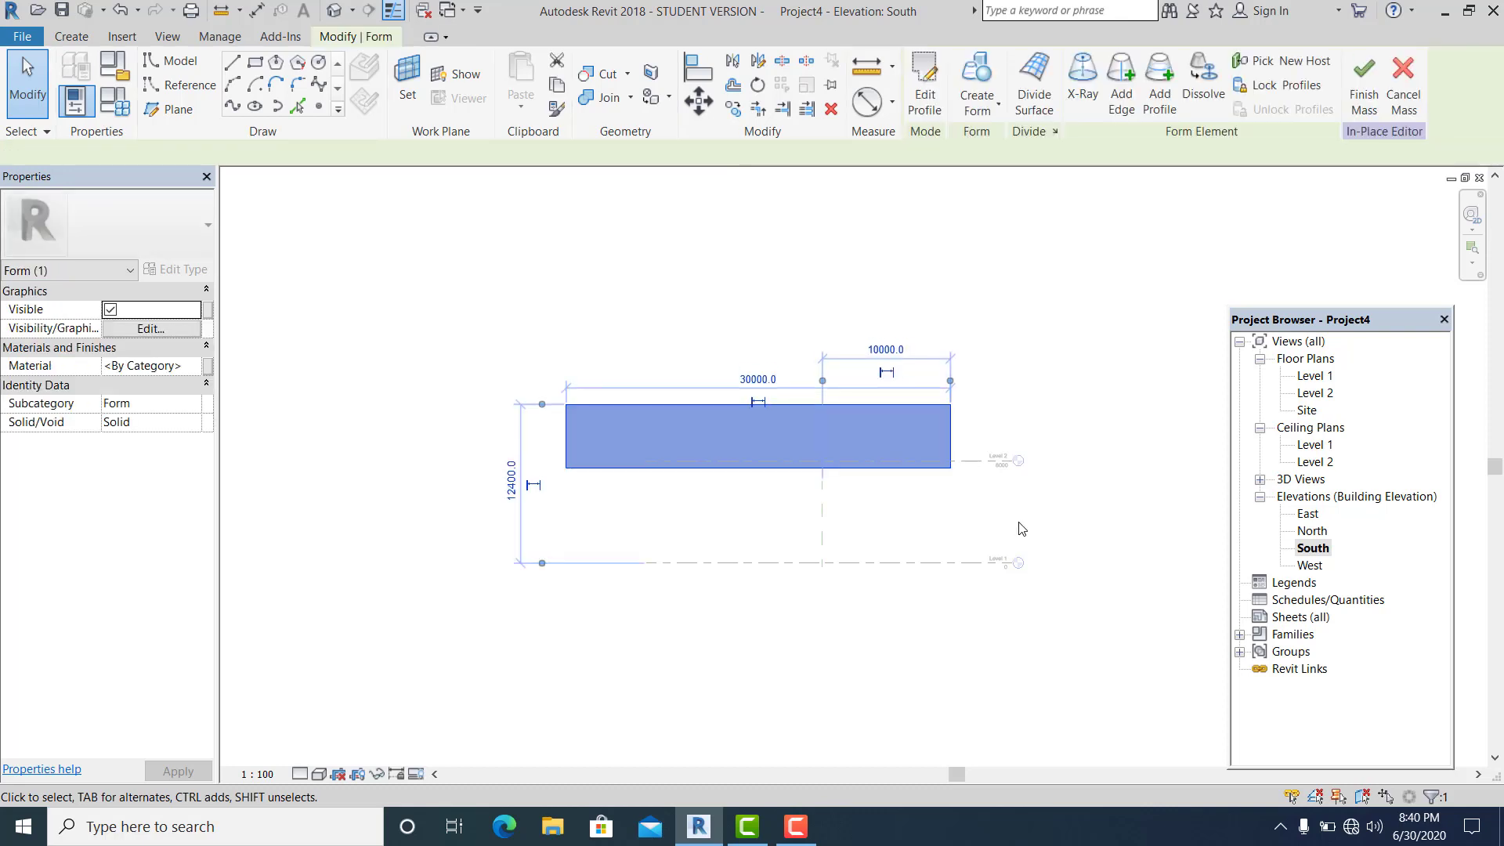
{"action": "key", "text": "Down"}
{"action": "key", "text": "Down"}
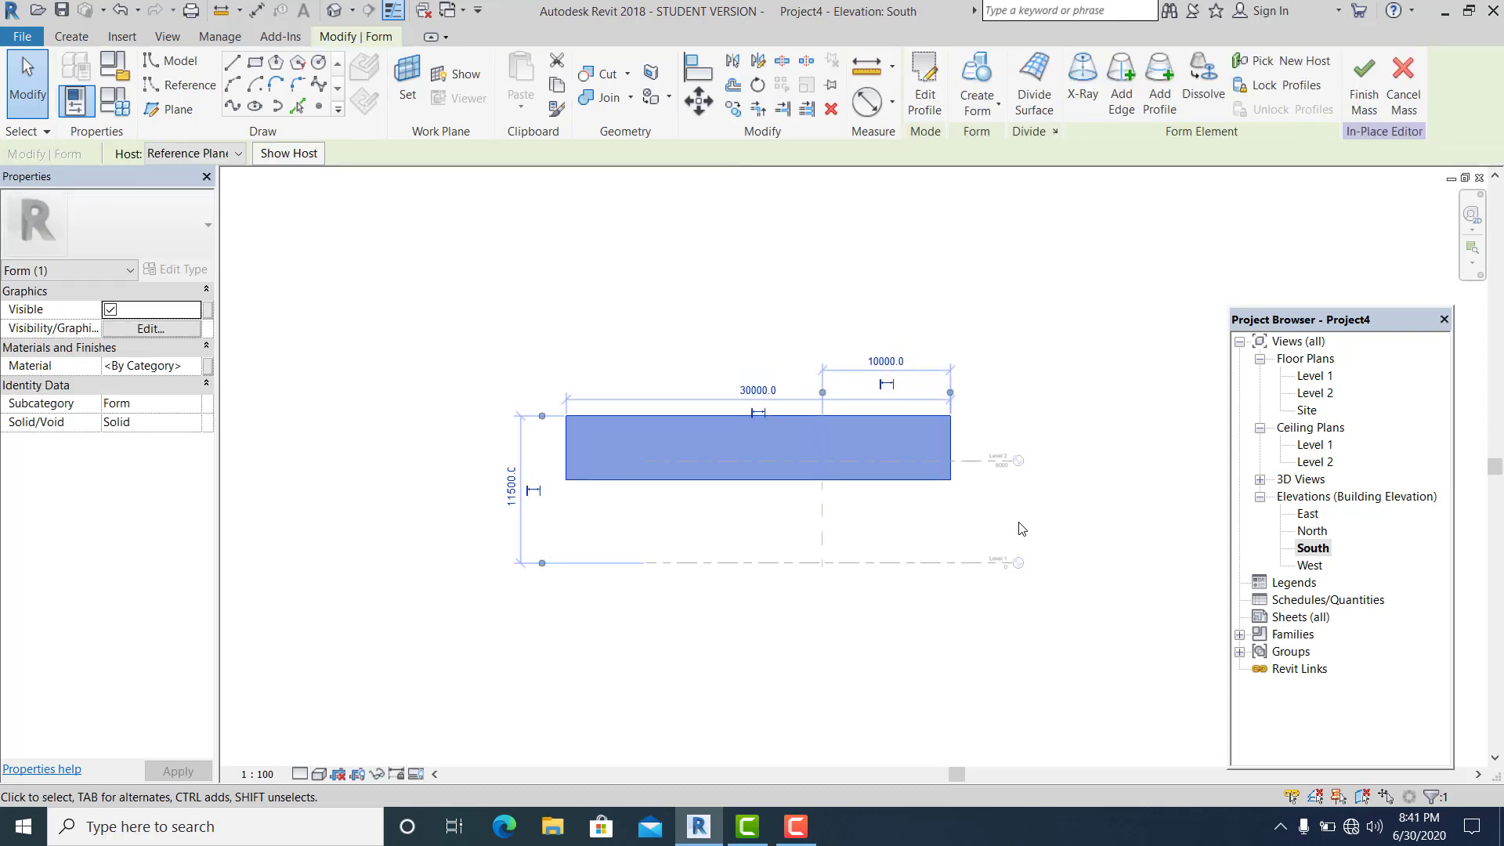
{"action": "left_click", "coordinate": [924, 502]}
{"action": "scroll", "coordinate": [917, 498], "scroll_direction": "up", "scroll_amount": 2}
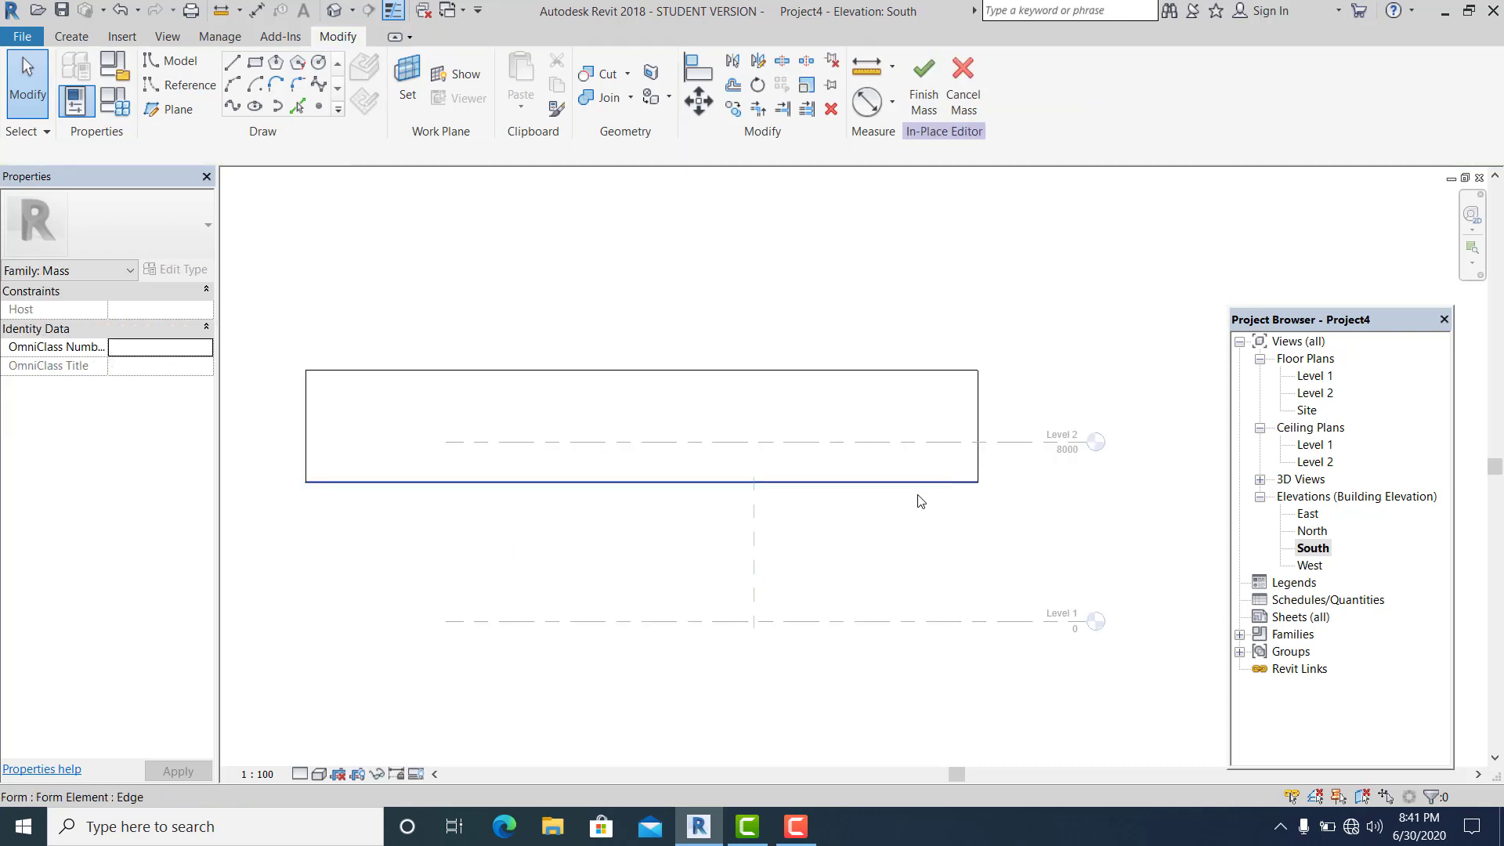
Place an aligned dimension between Level 2 and the form's top edge, beside the form's right end.
{"action": "key", "text": "d"}
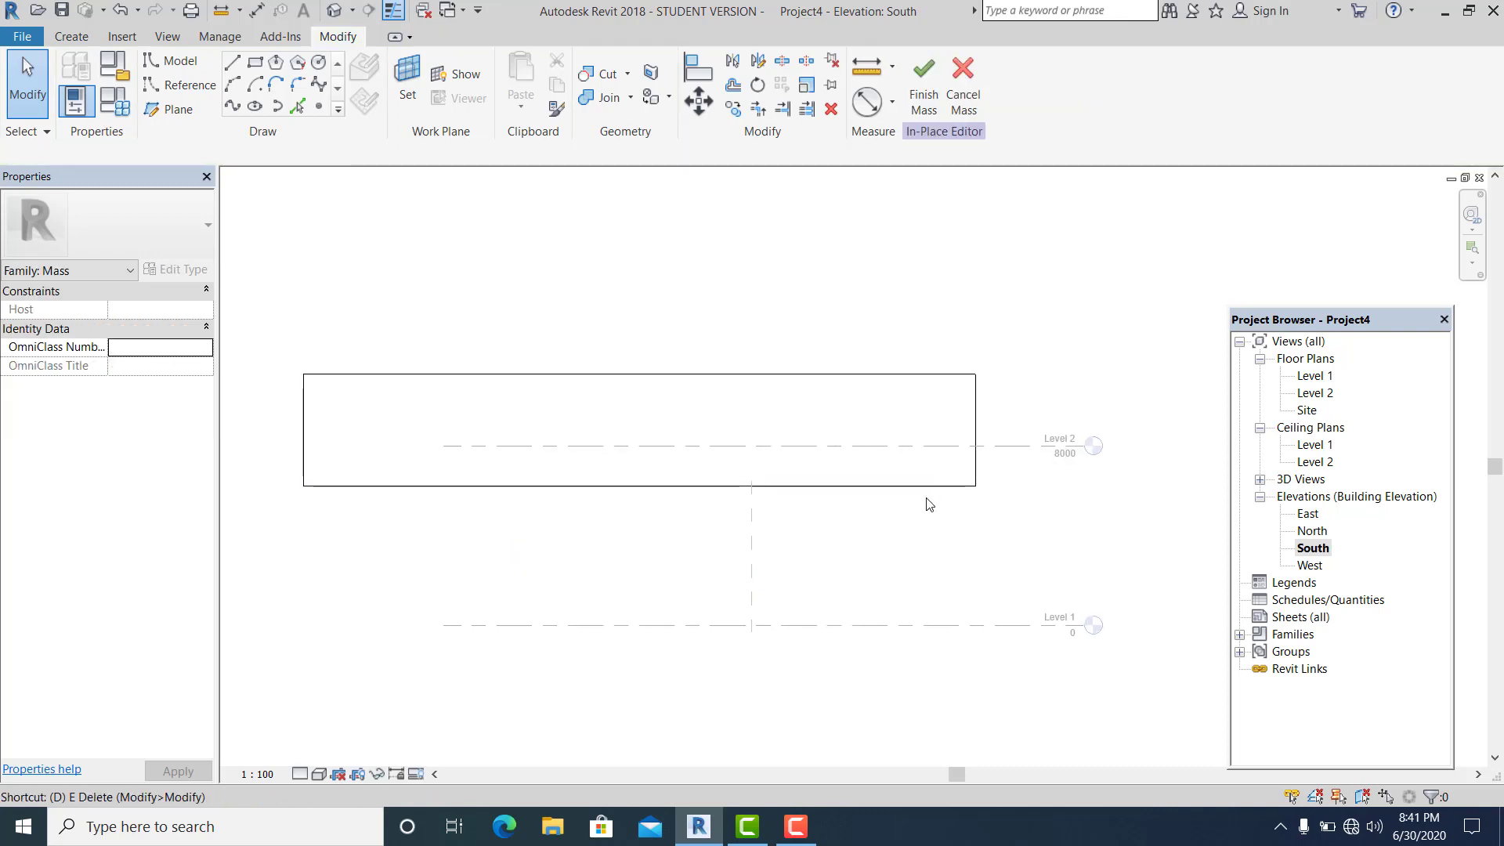
{"action": "key", "text": "i"}
{"action": "left_click", "coordinate": [879, 448]}
{"action": "left_click", "coordinate": [883, 375]}
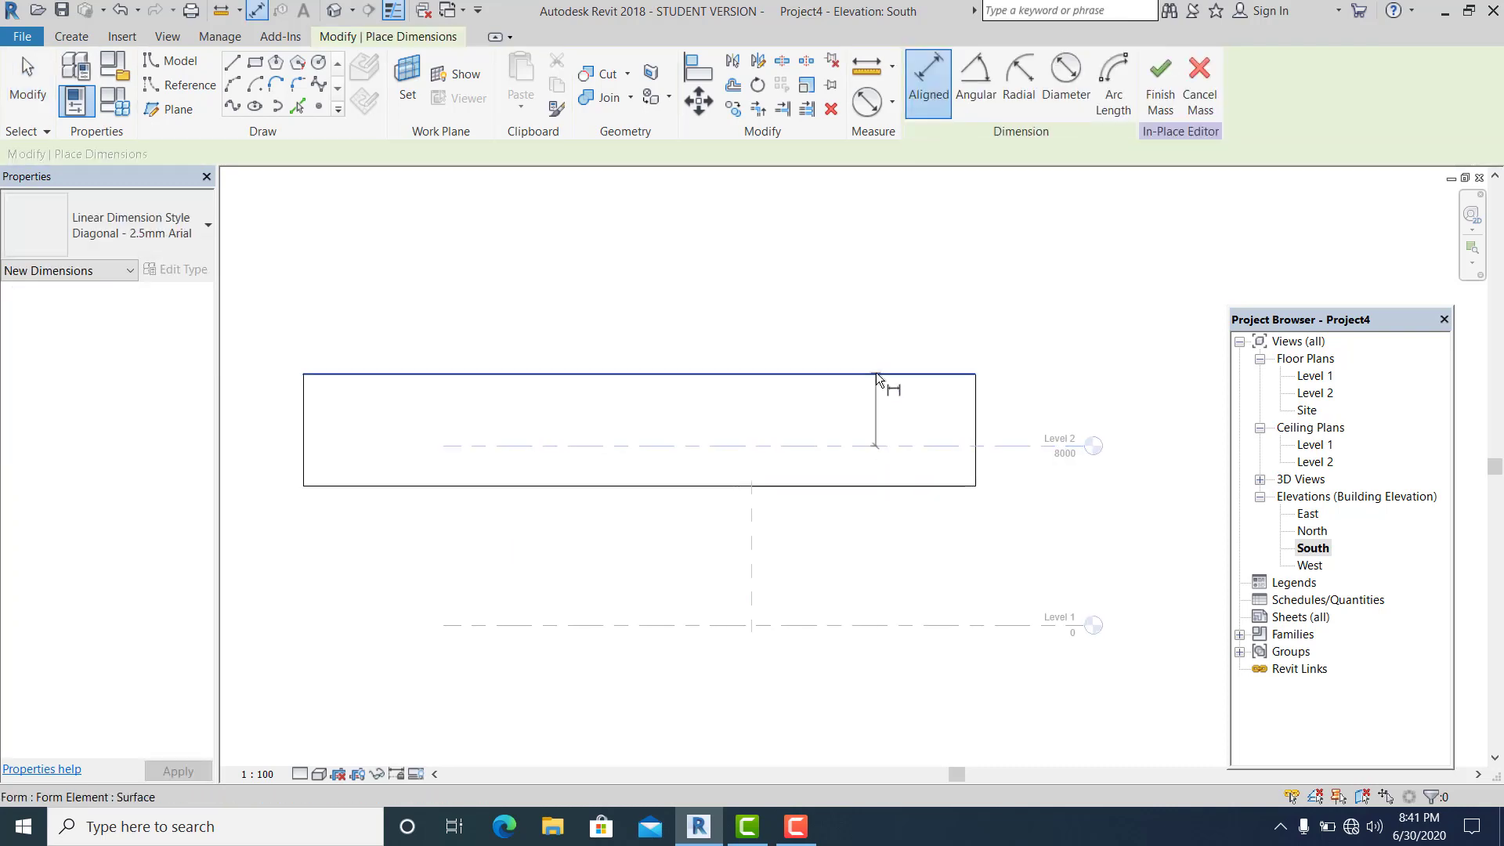
{"action": "left_click", "coordinate": [1063, 379]}
{"action": "scroll", "coordinate": [1059, 429], "scroll_direction": "up", "scroll_amount": 2}
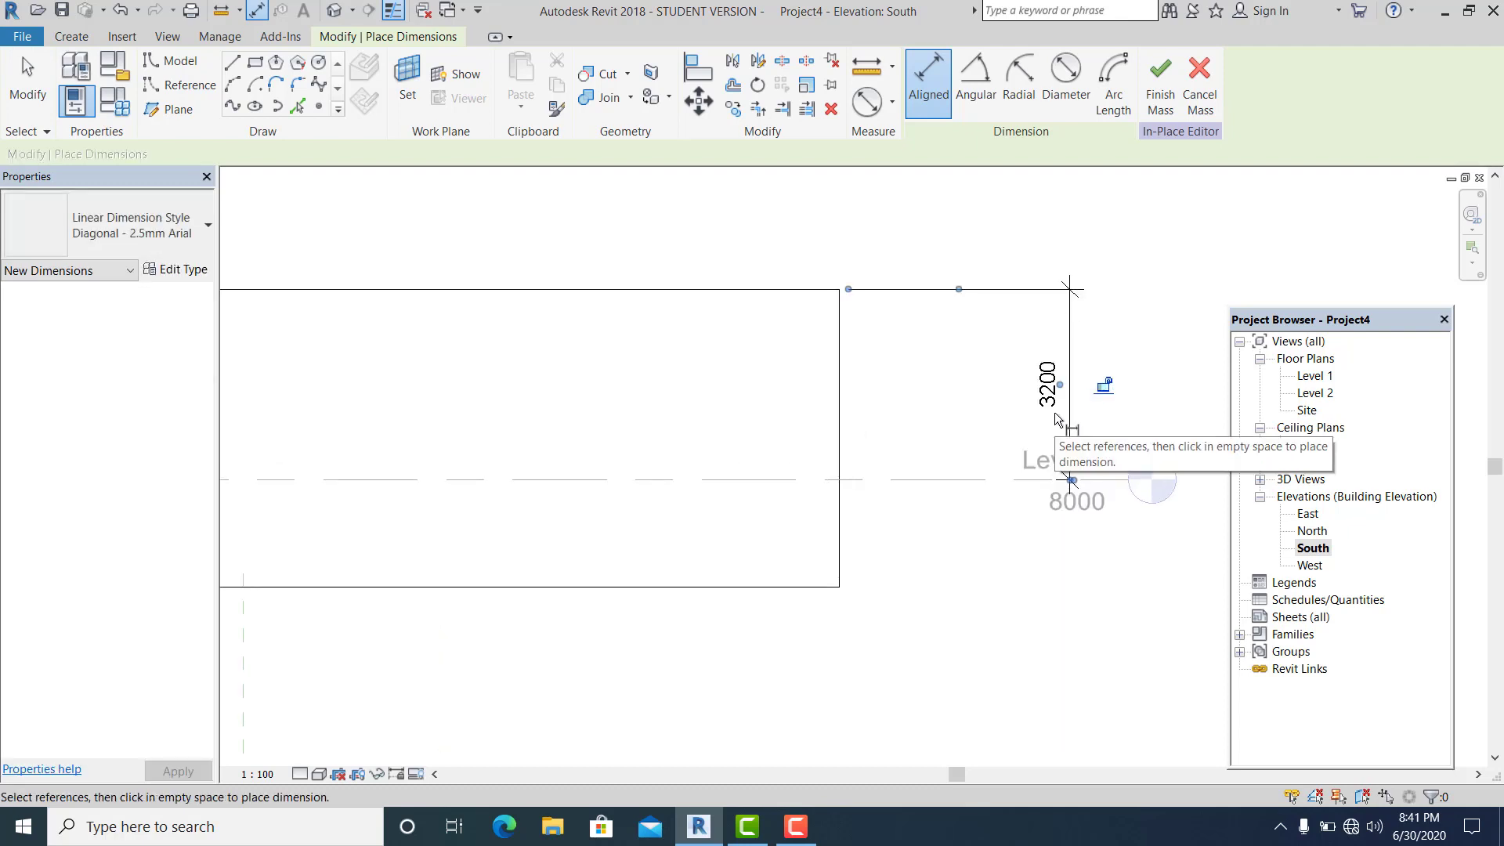
{"action": "scroll", "coordinate": [958, 498], "scroll_direction": "down", "scroll_amount": 2}
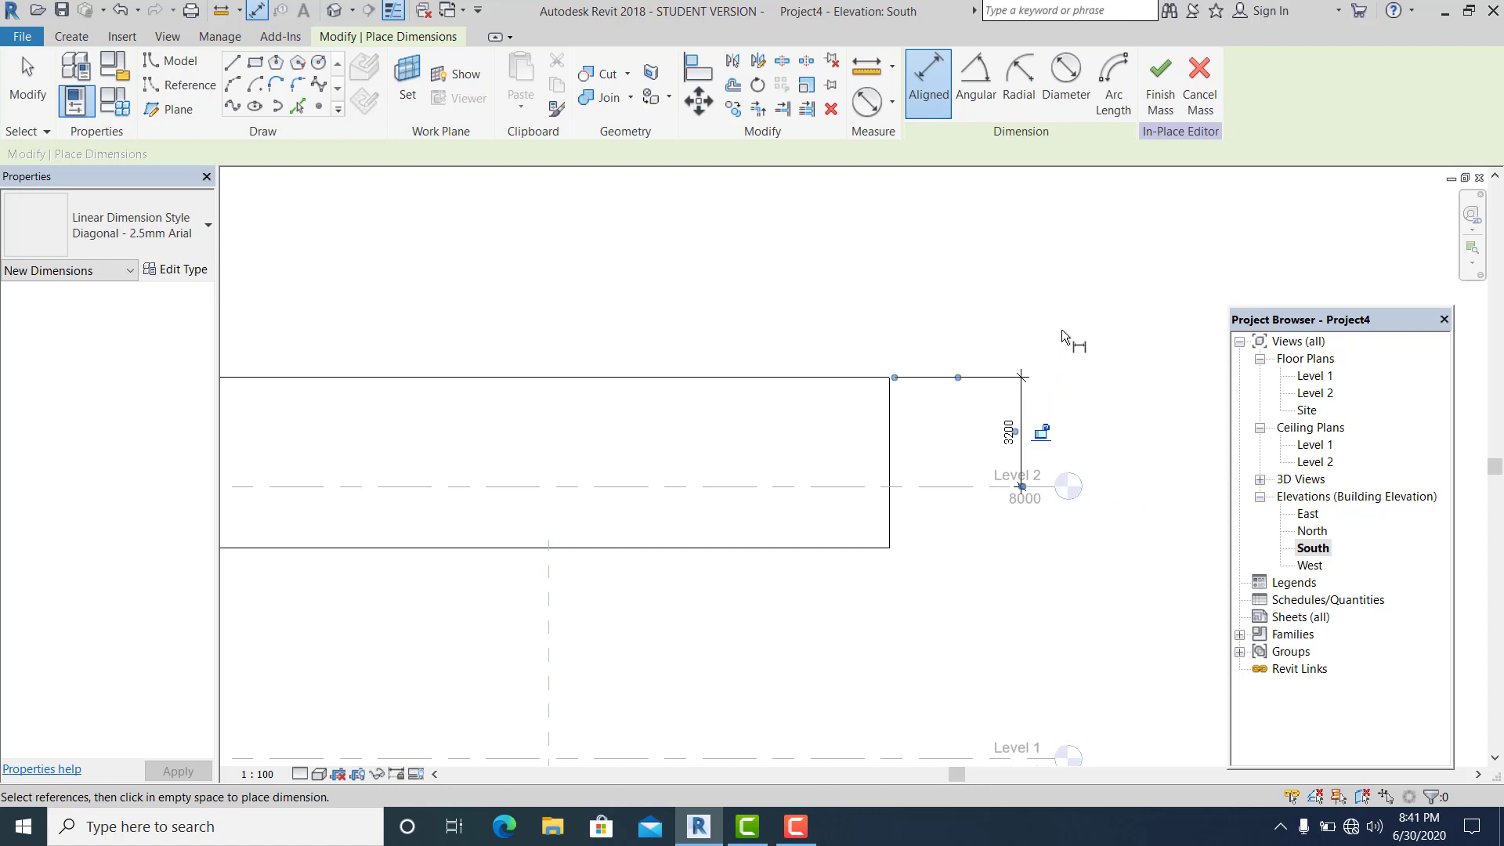
{"action": "scroll", "coordinate": [1032, 408], "scroll_direction": "up", "scroll_amount": 1}
{"action": "key", "text": "Escape"}
{"action": "key", "text": "Escape"}
{"action": "scroll", "coordinate": [816, 329], "scroll_direction": "down", "scroll_amount": 3}
Nudge the form upward until its top edge is about 3800 mm above Level 2.
{"action": "left_click_drag", "start_coordinate": [303, 285], "coordinate": [838, 432]}
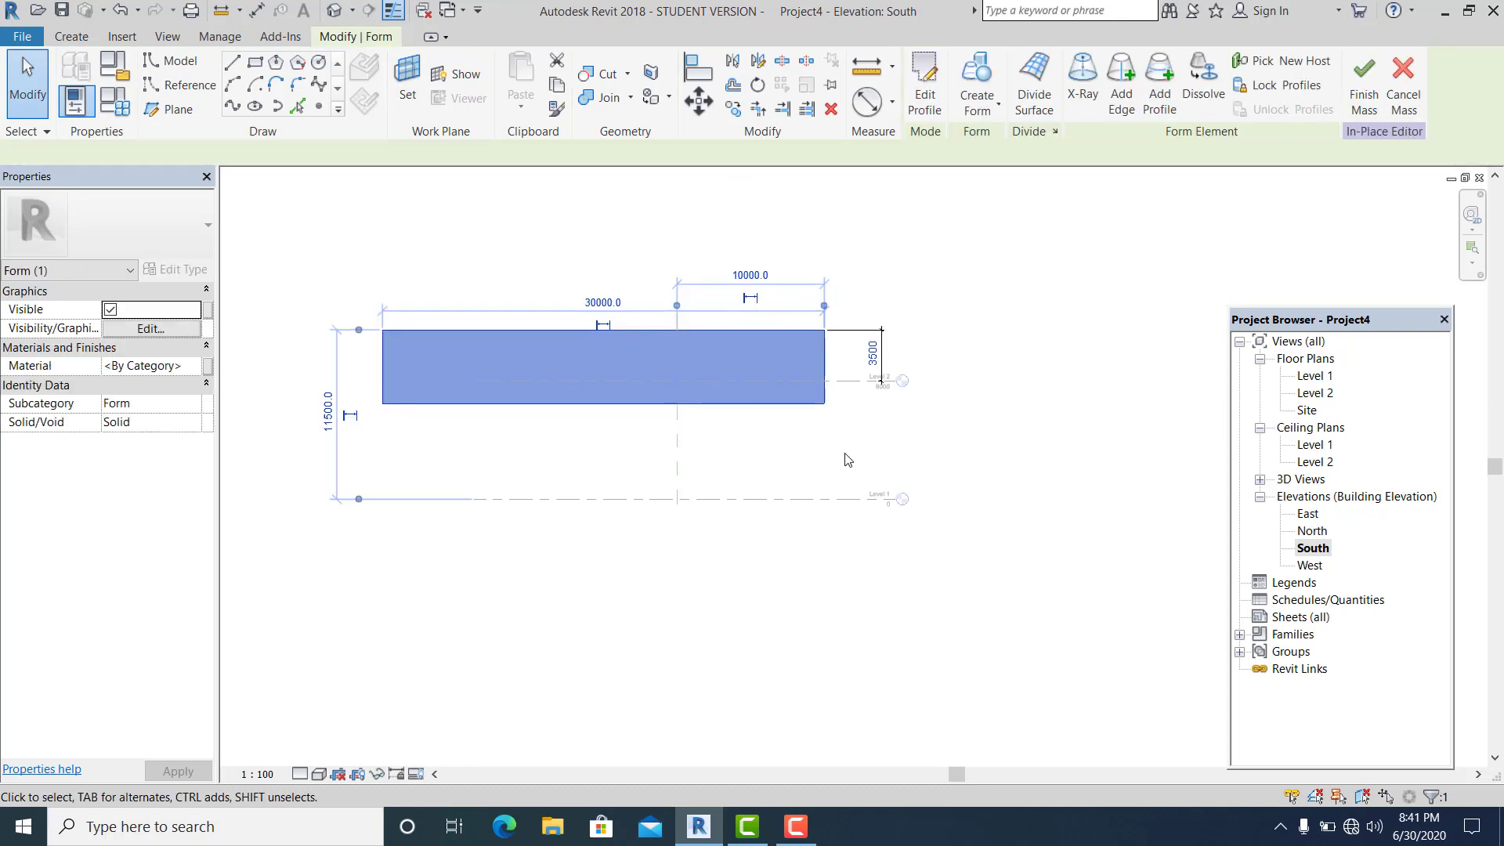
{"action": "key", "text": "Up"}
{"action": "left_click", "coordinate": [744, 425]}
{"action": "scroll", "coordinate": [731, 427], "scroll_direction": "up", "scroll_amount": 4}
Delete the aligned dimension between Level 2 and the form's top edge.
{"action": "middle_click_drag", "start_coordinate": [645, 414], "coordinate": [923, 515]}
{"action": "scroll", "coordinate": [657, 445], "scroll_direction": "down", "scroll_amount": 1}
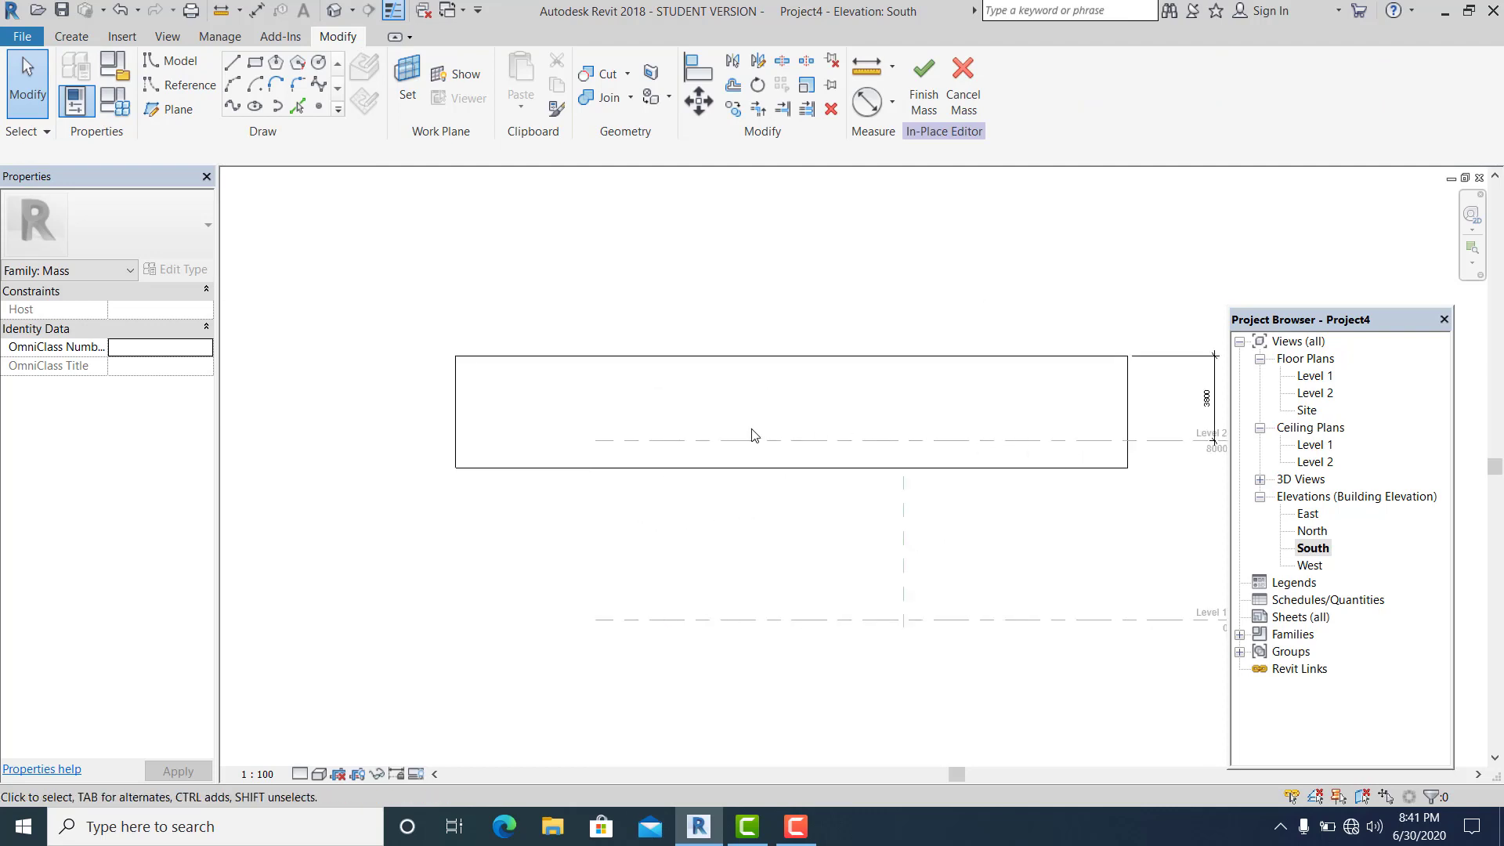
{"action": "scroll", "coordinate": [819, 276], "scroll_direction": "down", "scroll_amount": 2}
{"action": "left_click", "coordinate": [1082, 351]}
{"action": "left_click", "coordinate": [1091, 264]}
{"action": "scroll", "coordinate": [935, 367], "scroll_direction": "down", "scroll_amount": 2}
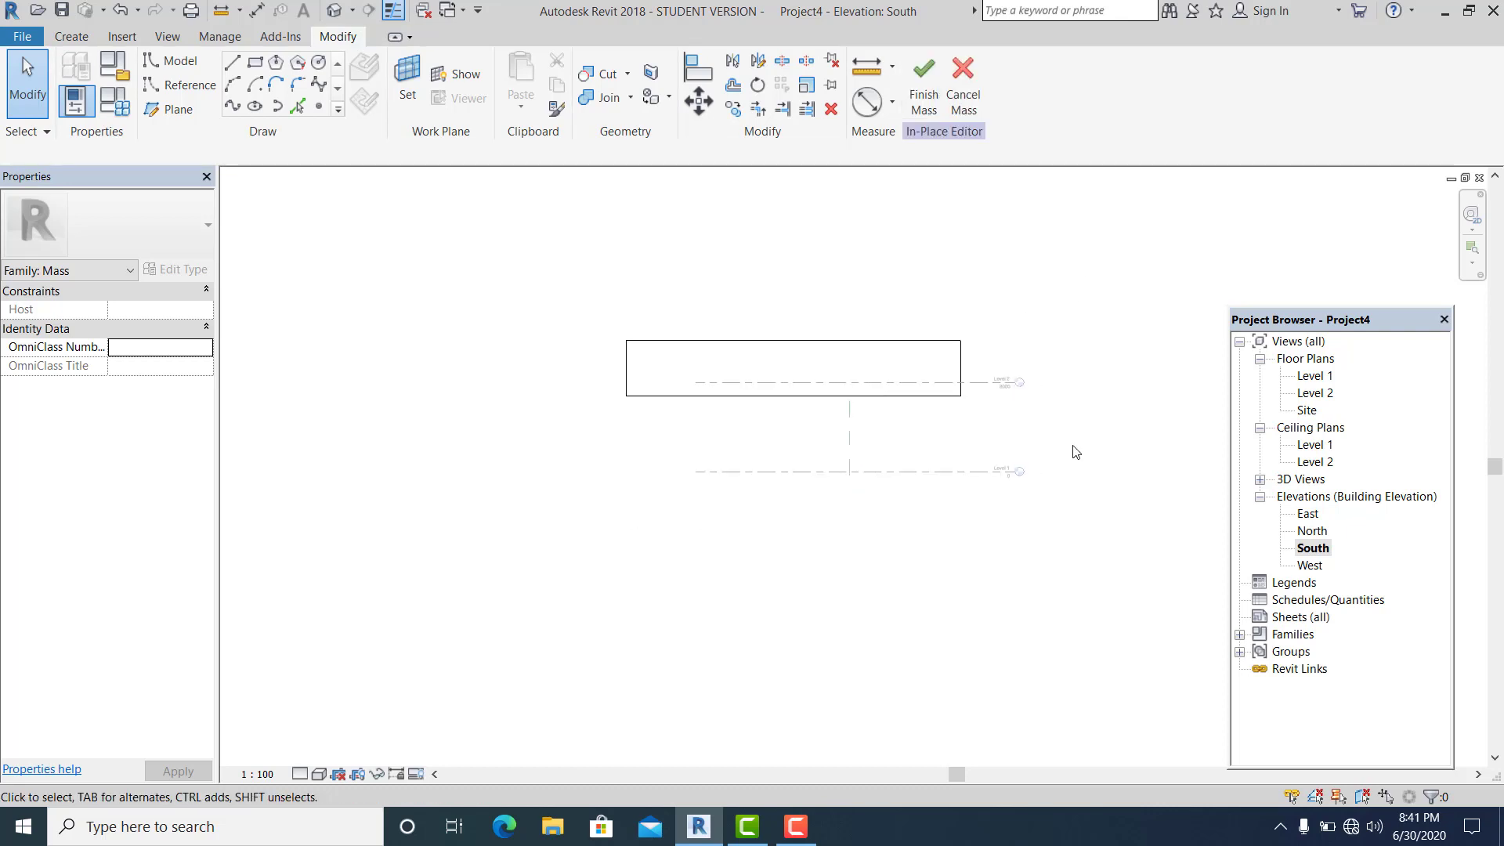
In the Site plan, sketch a rectangle about 14000 mm wide on Level 1, adjoining the form's left end.
{"action": "double_click", "coordinate": [1306, 410]}
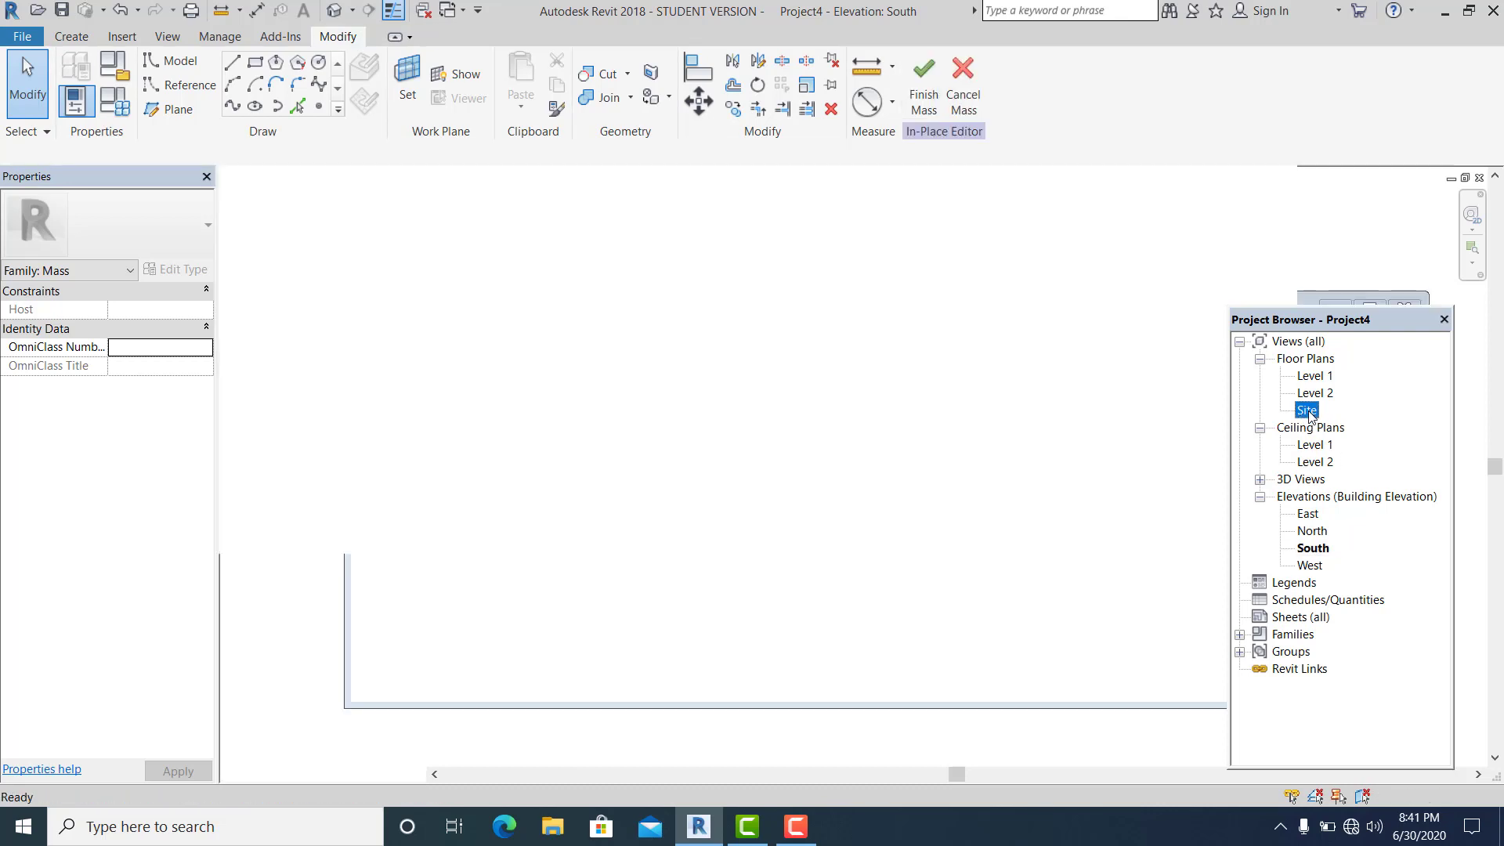
{"action": "scroll", "coordinate": [877, 456], "scroll_direction": "down", "scroll_amount": 2}
{"action": "scroll", "coordinate": [721, 436], "scroll_direction": "up", "scroll_amount": 1}
{"action": "left_click", "coordinate": [256, 68]}
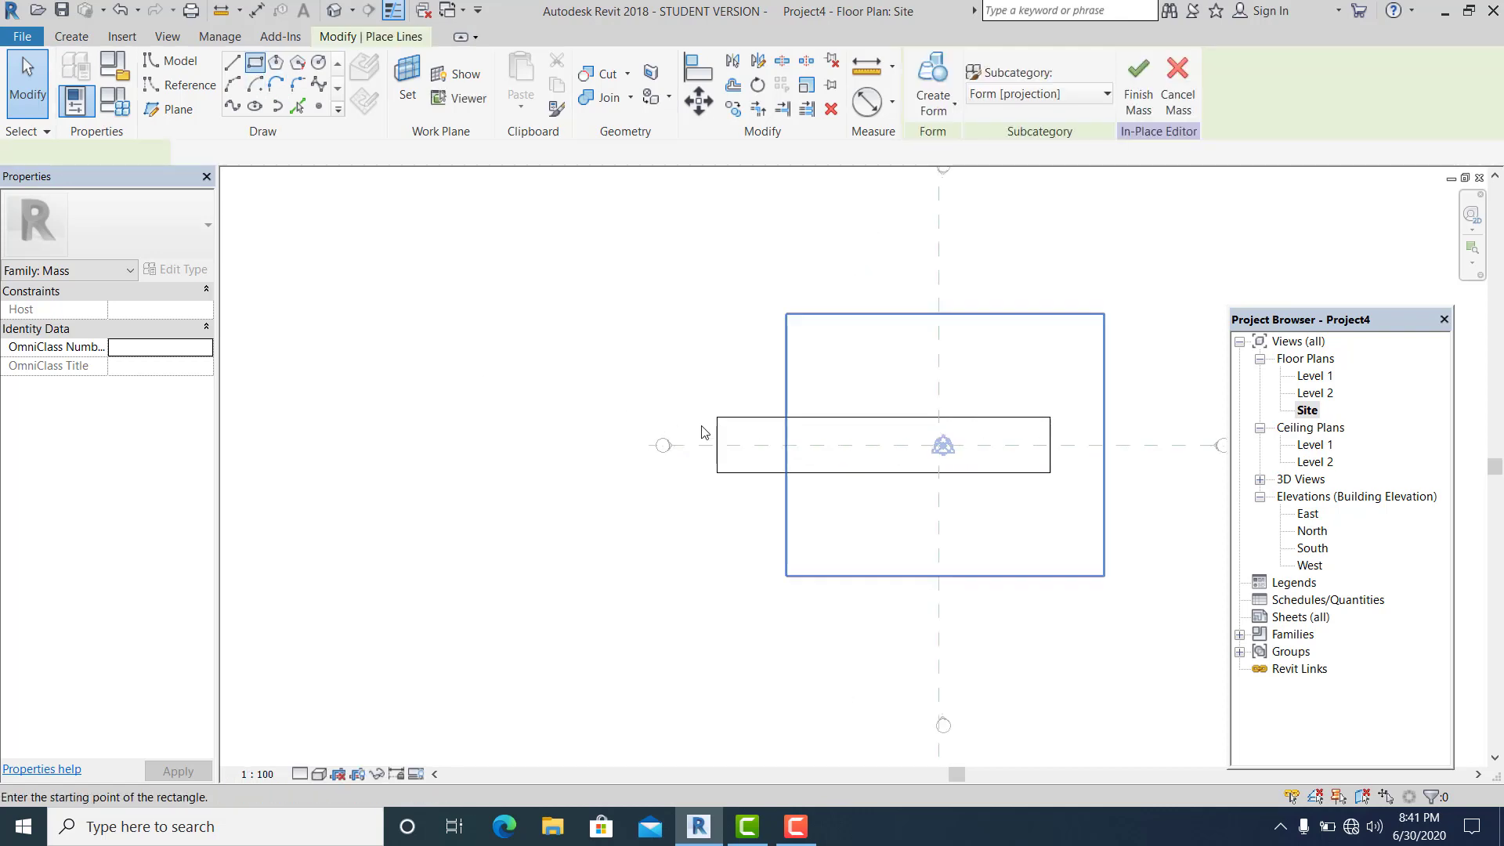
{"action": "left_click", "coordinate": [716, 331]}
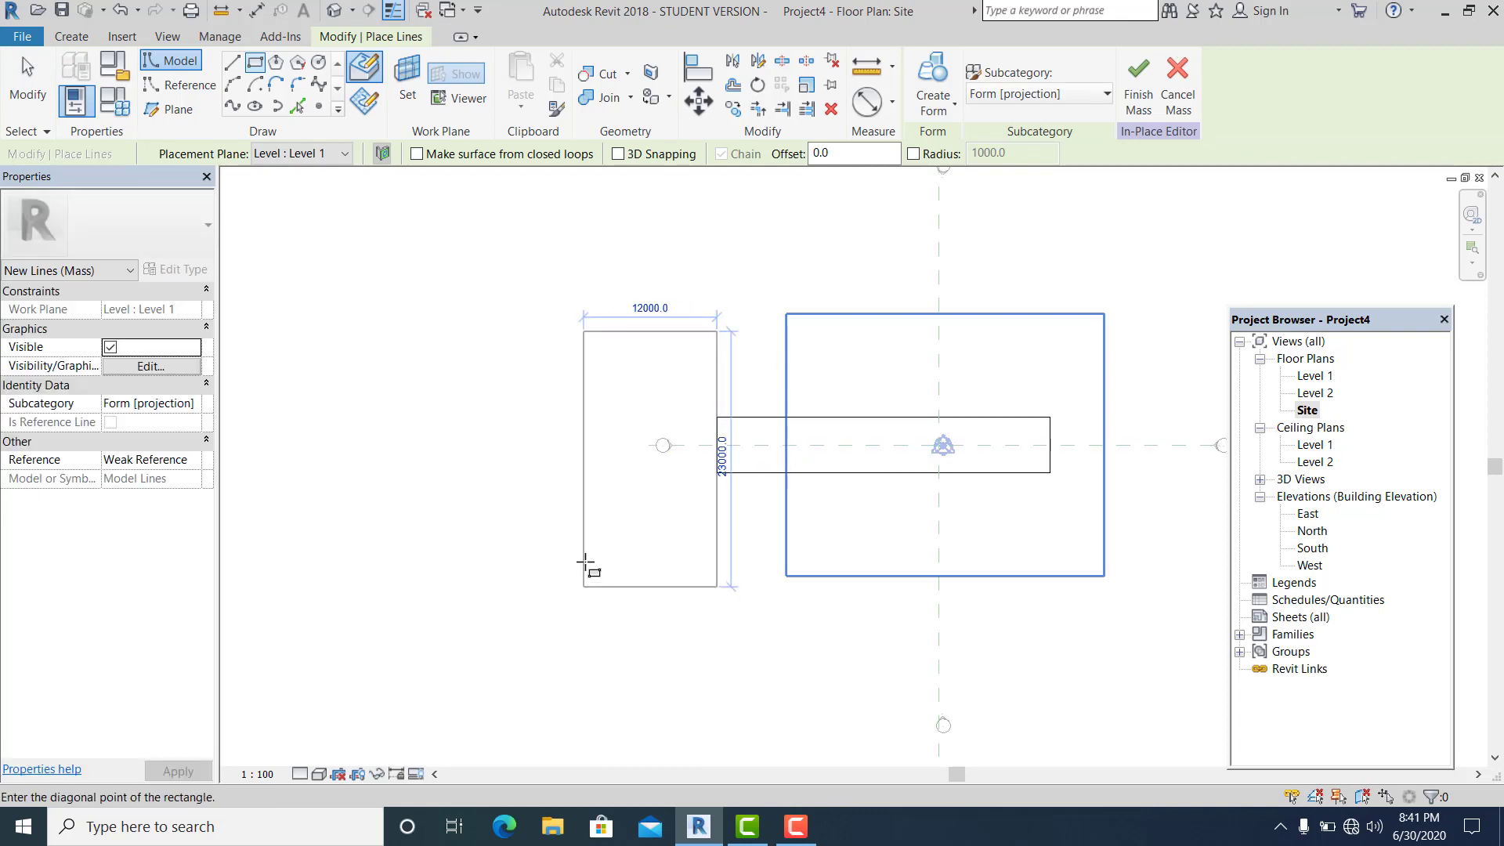
{"action": "left_click", "coordinate": [563, 509]}
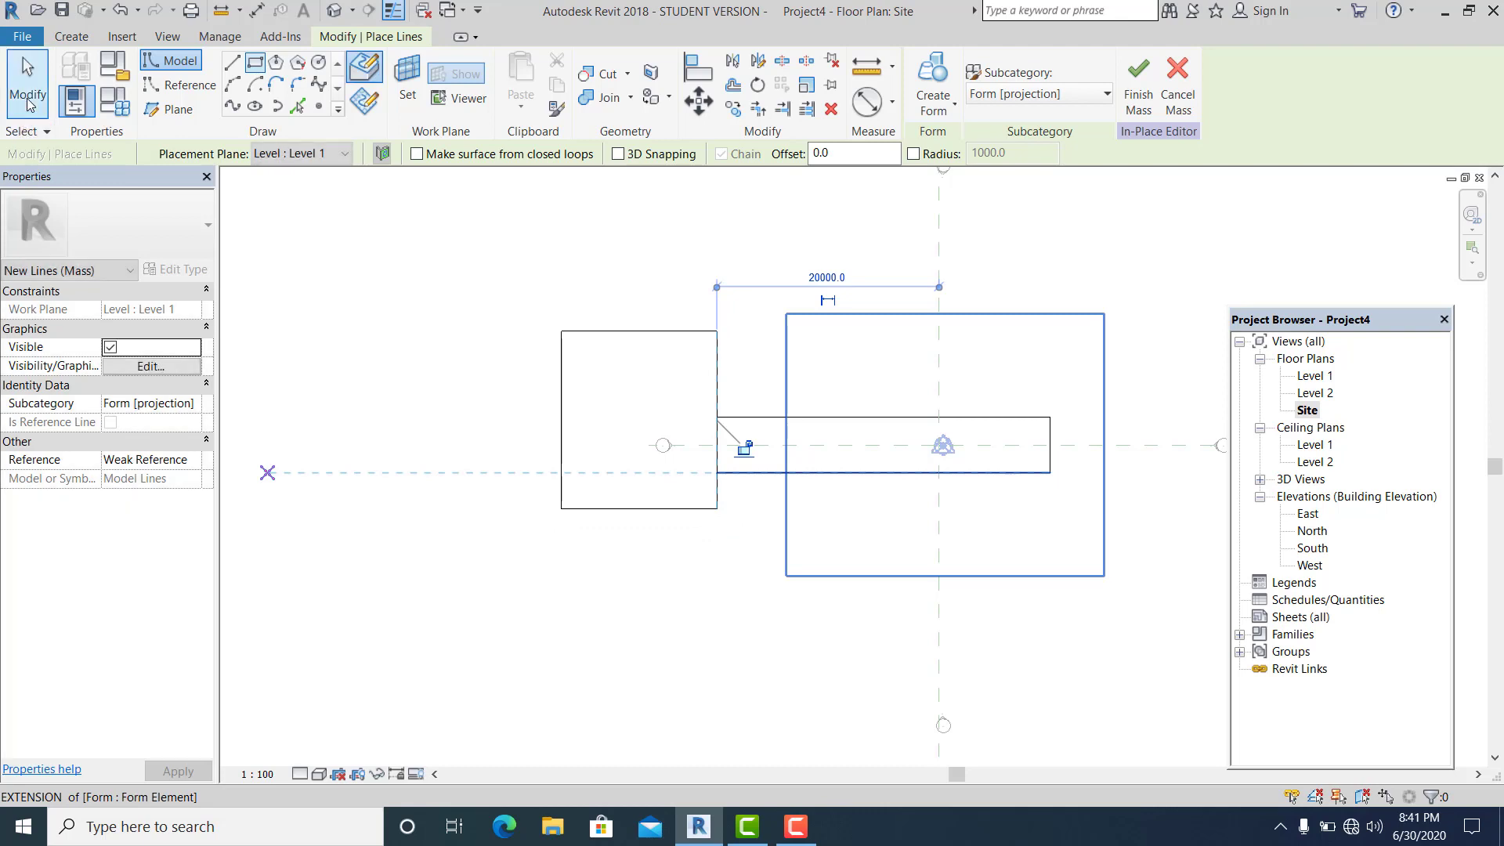
{"action": "key", "text": "Escape"}
{"action": "key", "text": "Escape"}
{"action": "scroll", "coordinate": [745, 386], "scroll_direction": "up", "scroll_amount": 2}
Set the distance between the rectangle's upper and lower edges to 15 m.
{"action": "left_click", "coordinate": [688, 326]}
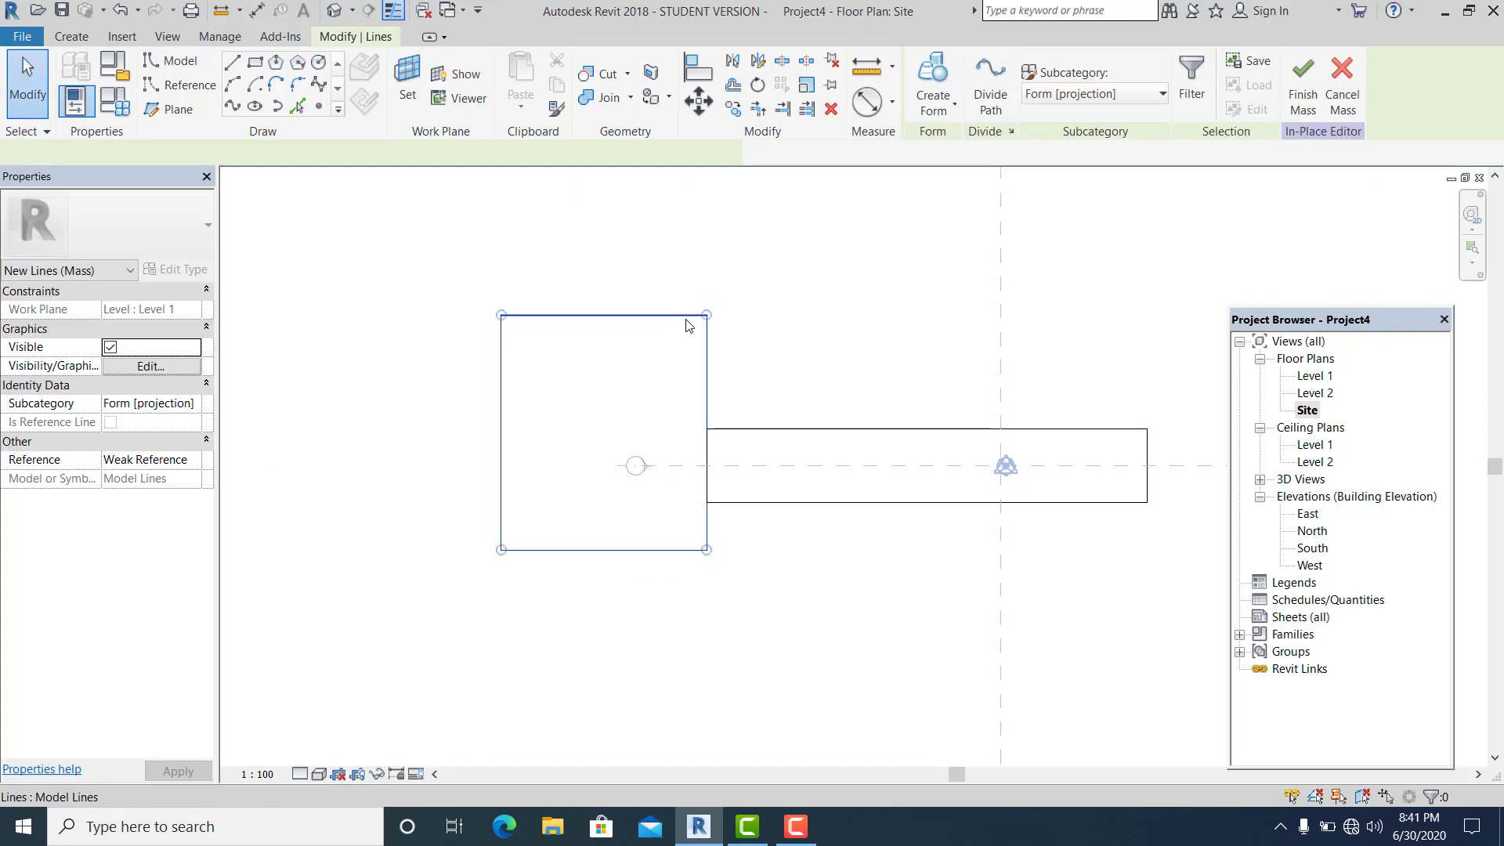
{"action": "left_click", "coordinate": [625, 315]}
{"action": "left_click", "coordinate": [741, 427]}
{"action": "type", "text": "15"}
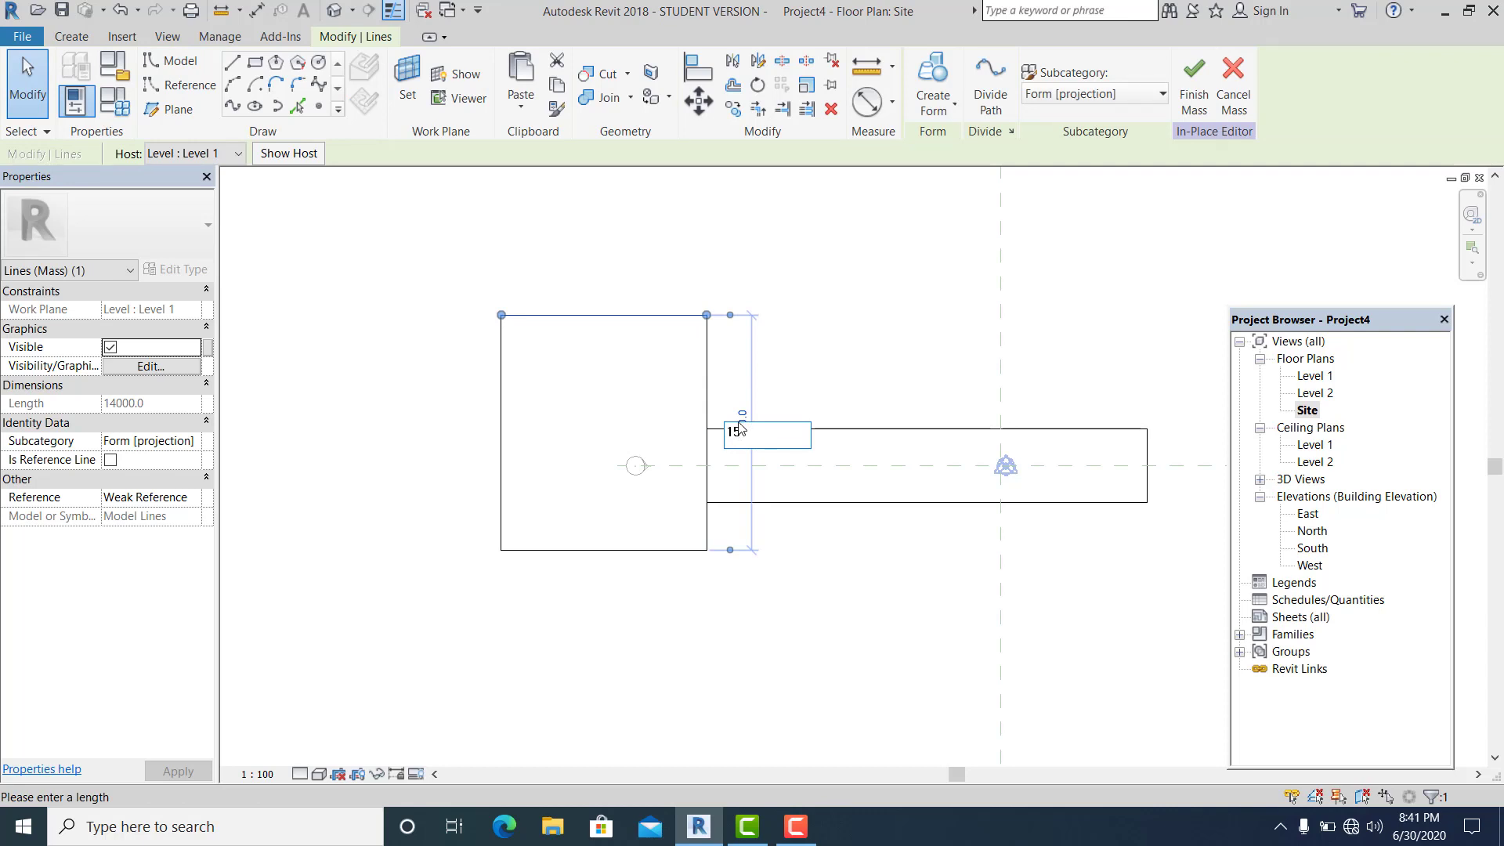
{"action": "type", "text": "m"}
{"action": "key", "text": "Return"}
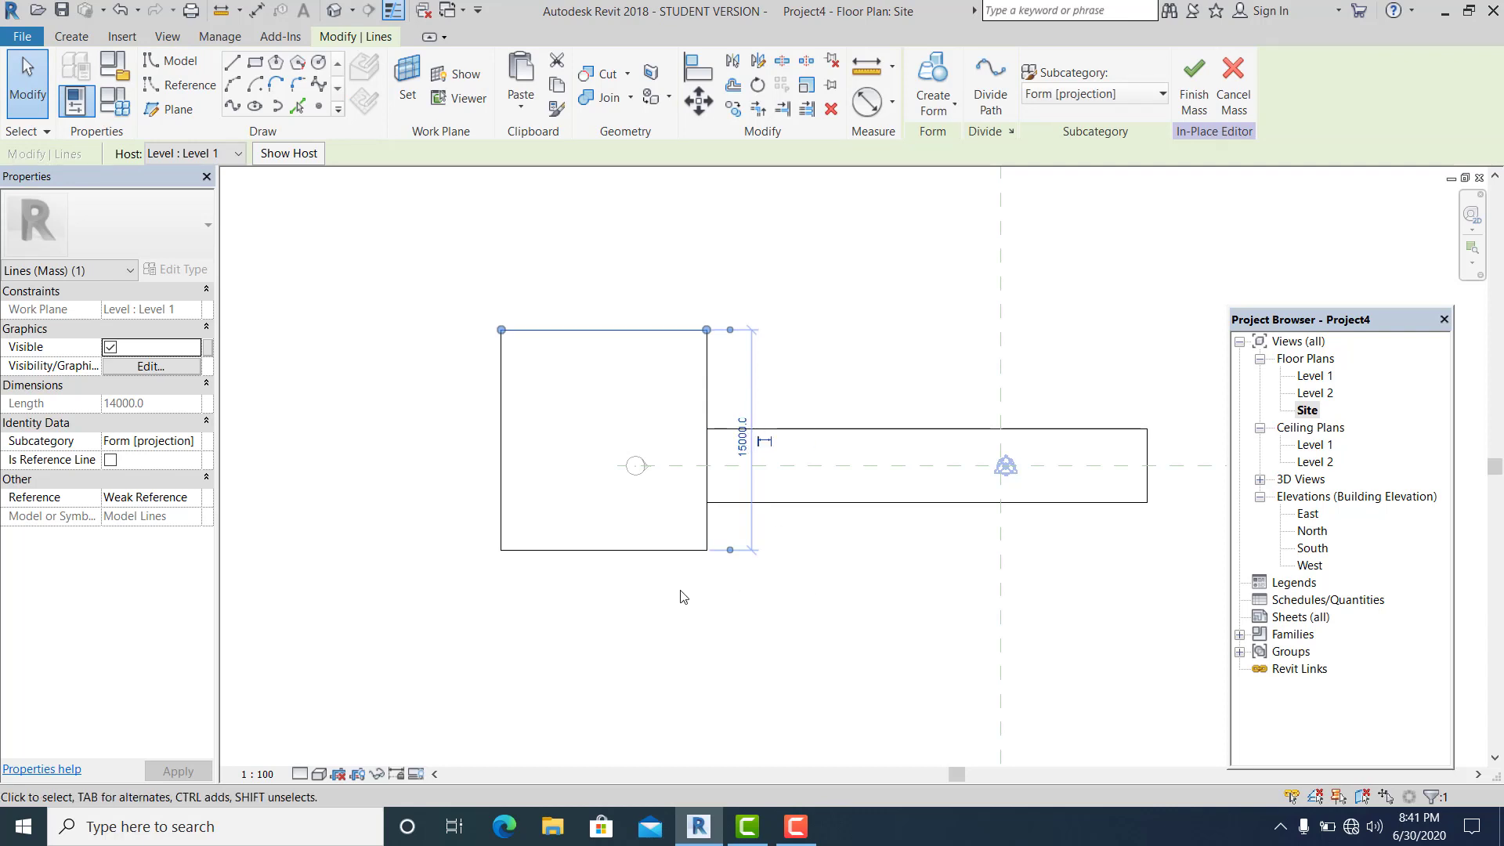
{"action": "key", "text": "Escape"}
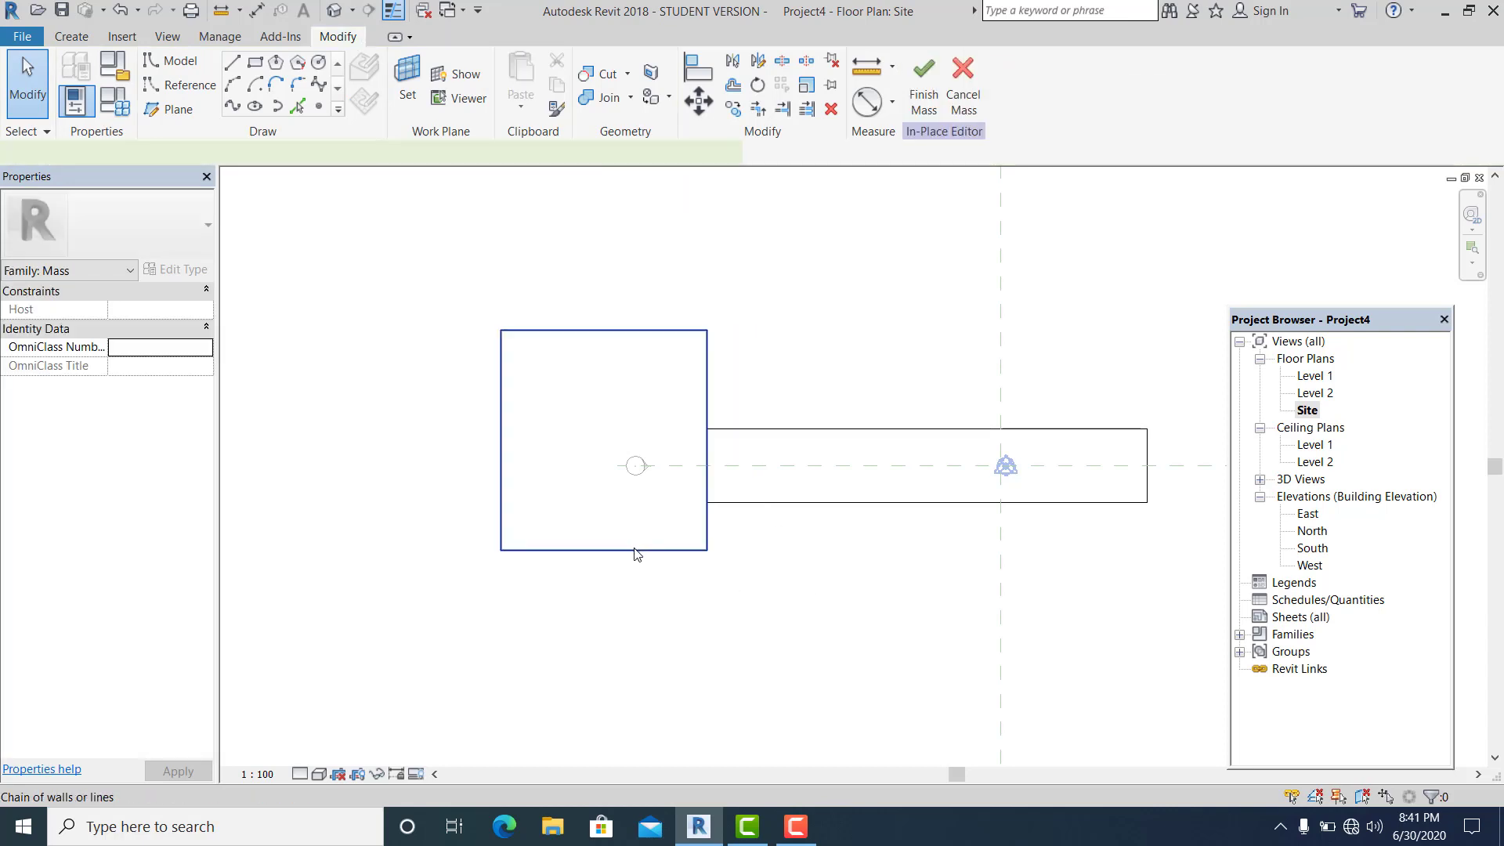
Set the rectangle's width to 15 m using its outer vertical edge.
{"action": "left_click", "coordinate": [501, 433]}
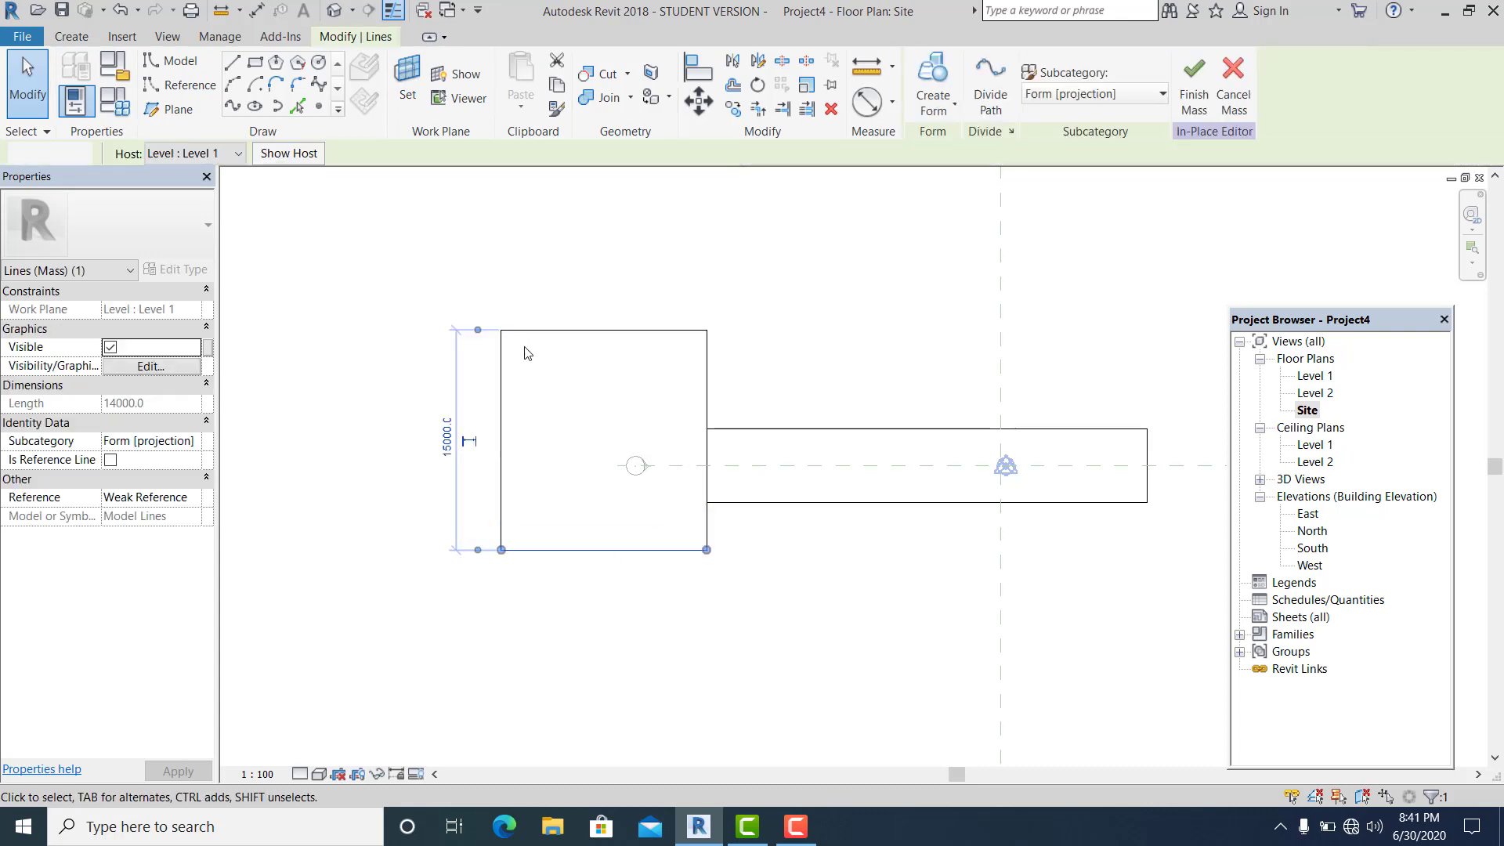
{"action": "key", "text": "Escape"}
{"action": "left_click", "coordinate": [505, 368]}
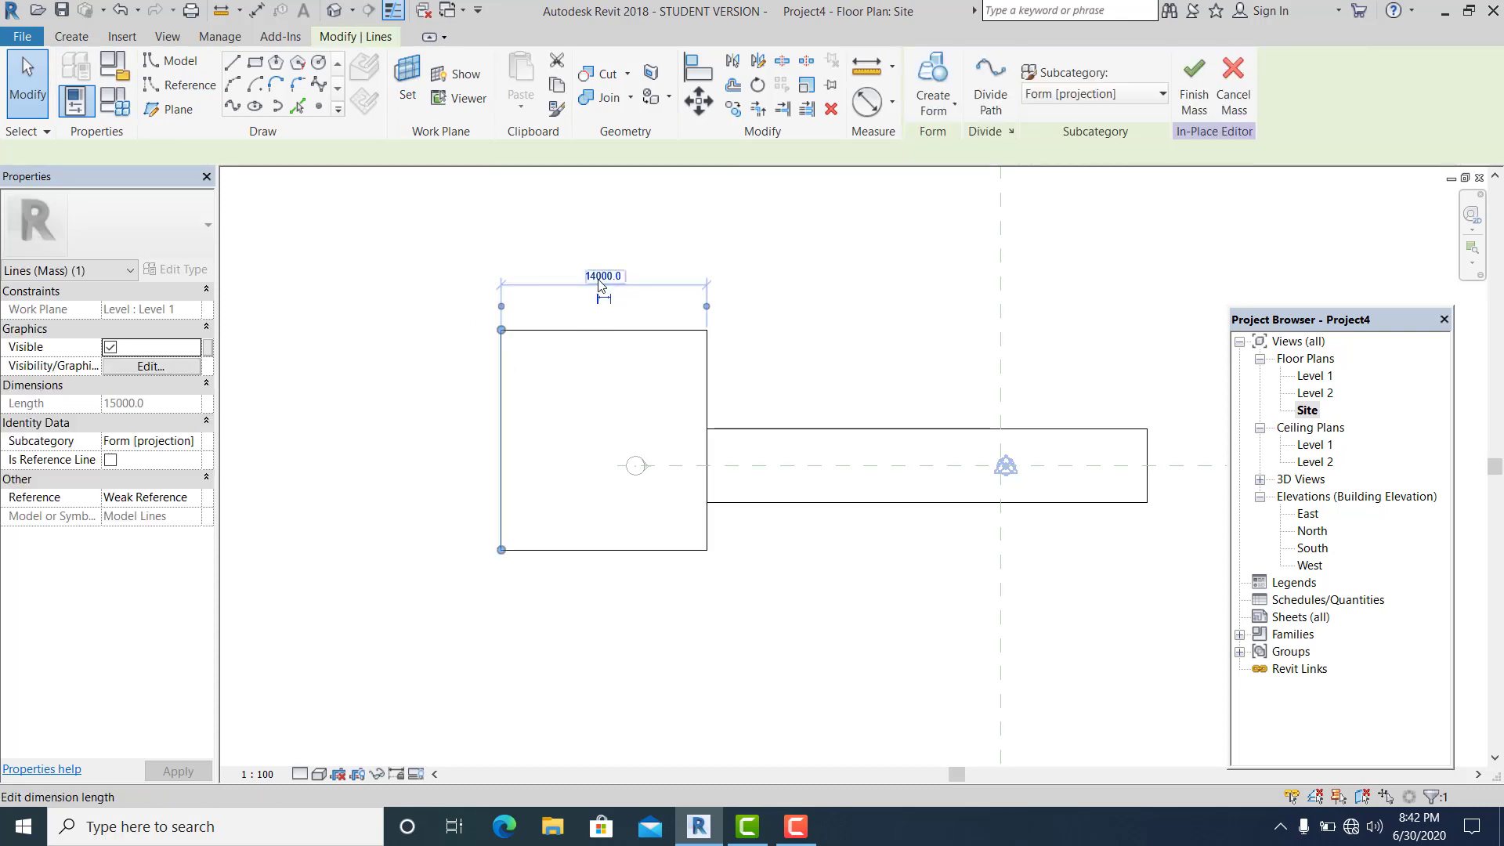
{"action": "left_click", "coordinate": [599, 282]}
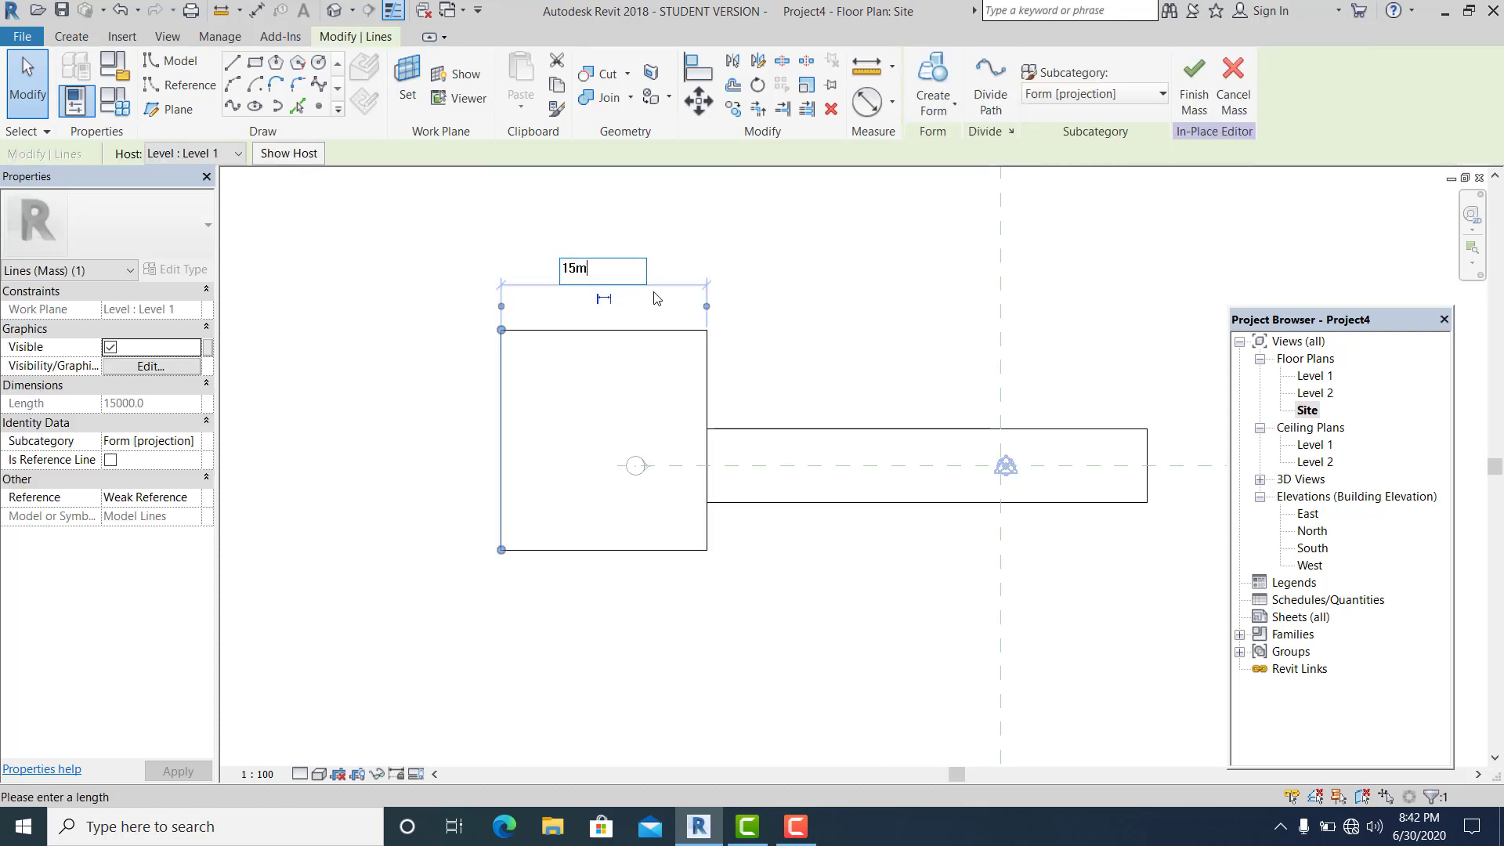
{"action": "type", "text": "15m"}
{"action": "key", "text": "Return"}
{"action": "left_click", "coordinate": [845, 339]}
Move the square sketch along the bar's end so it is centred on the midpoint of that end.
{"action": "scroll", "coordinate": [846, 339], "scroll_direction": "down", "scroll_amount": 3}
{"action": "left_click_drag", "start_coordinate": [574, 277], "coordinate": [824, 458]}
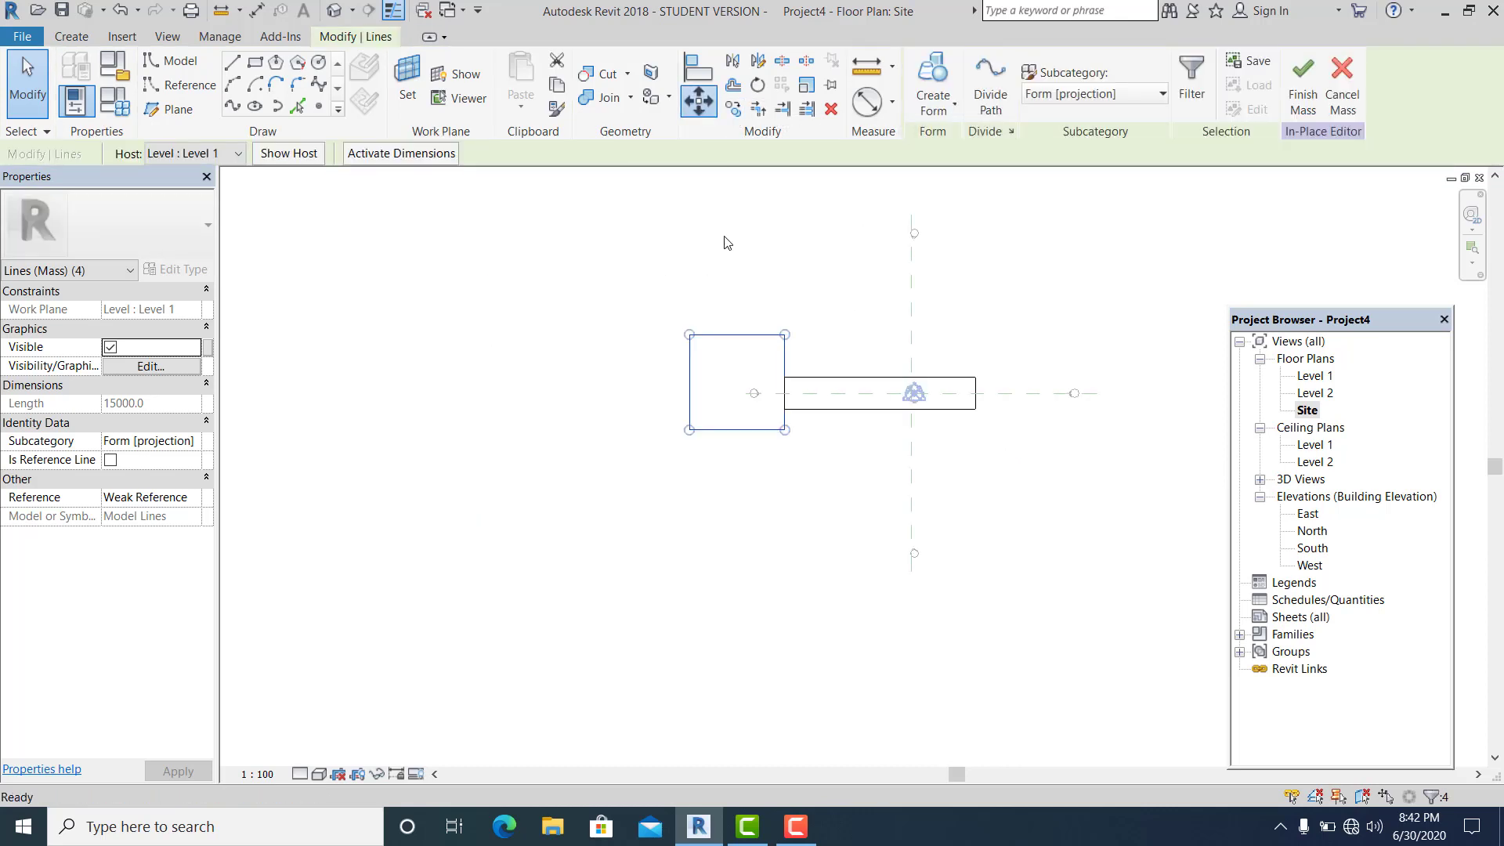
{"action": "scroll", "coordinate": [779, 381], "scroll_direction": "up", "scroll_amount": 2}
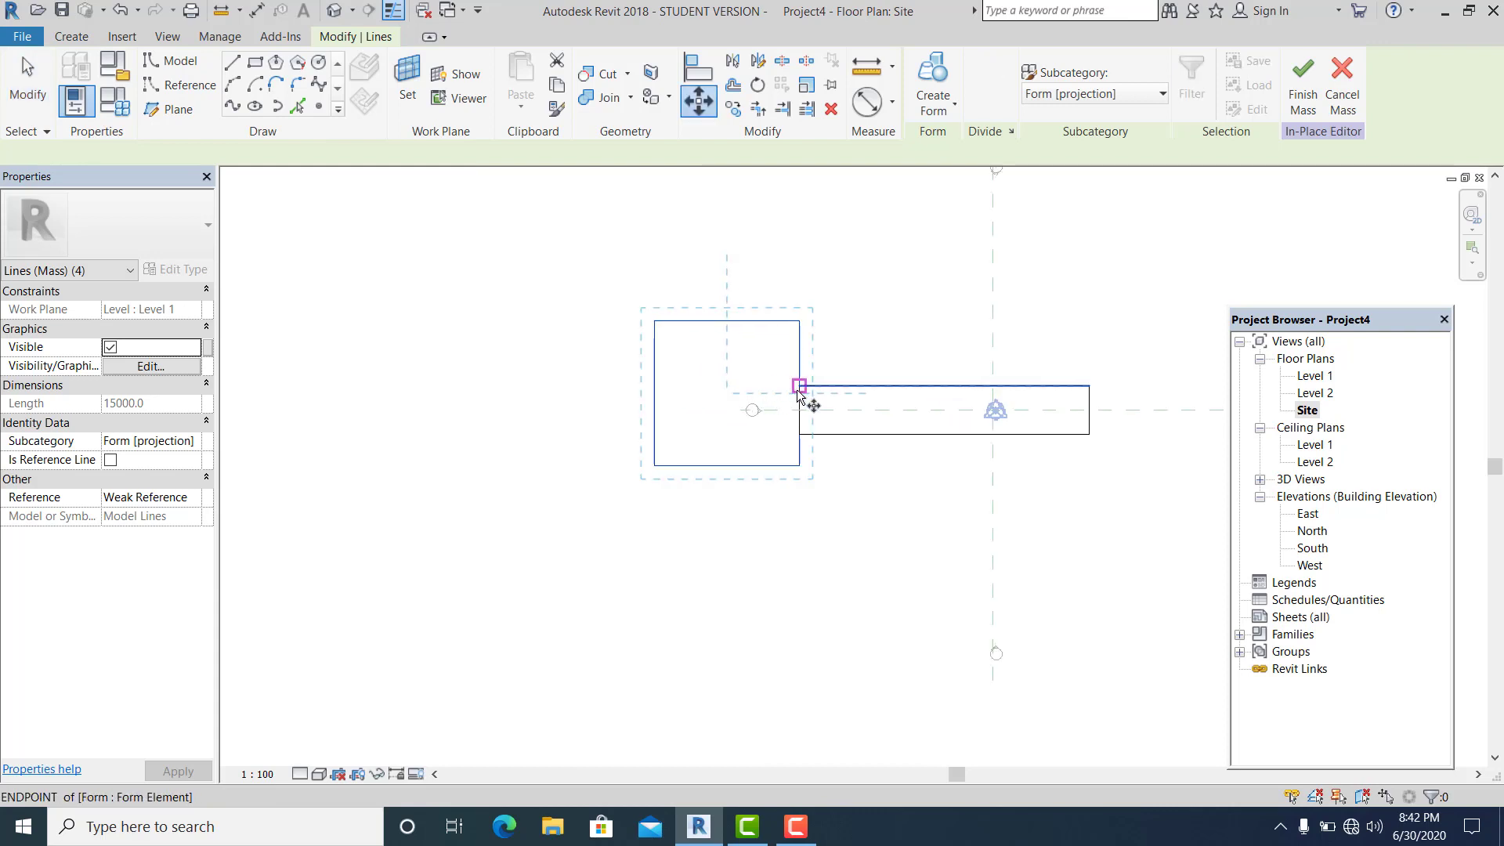
{"action": "scroll", "coordinate": [799, 390], "scroll_direction": "up", "scroll_amount": 2}
{"action": "left_click", "coordinate": [799, 394]}
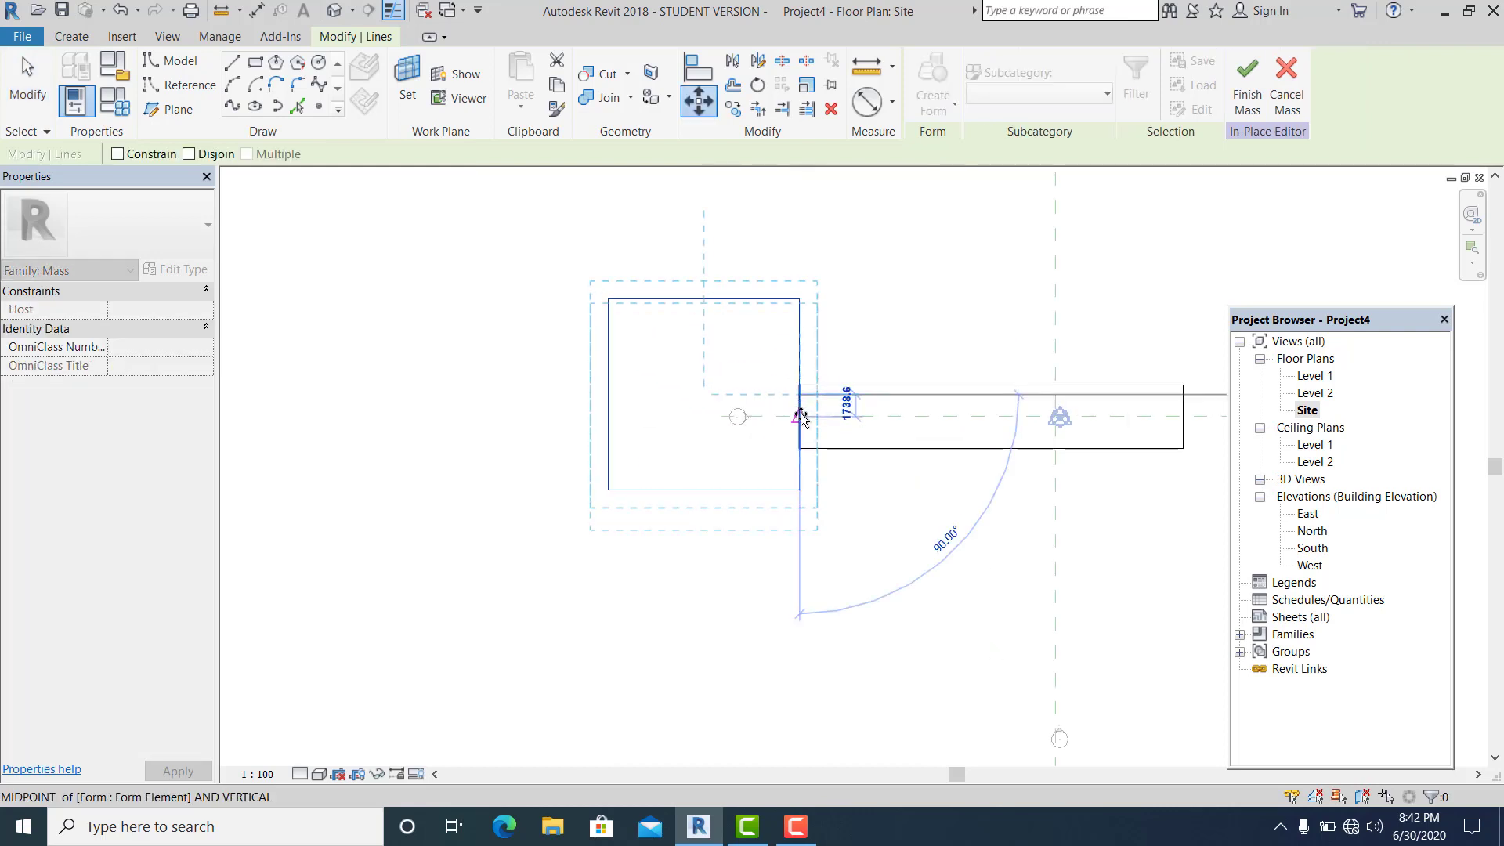
{"action": "left_click", "coordinate": [799, 417]}
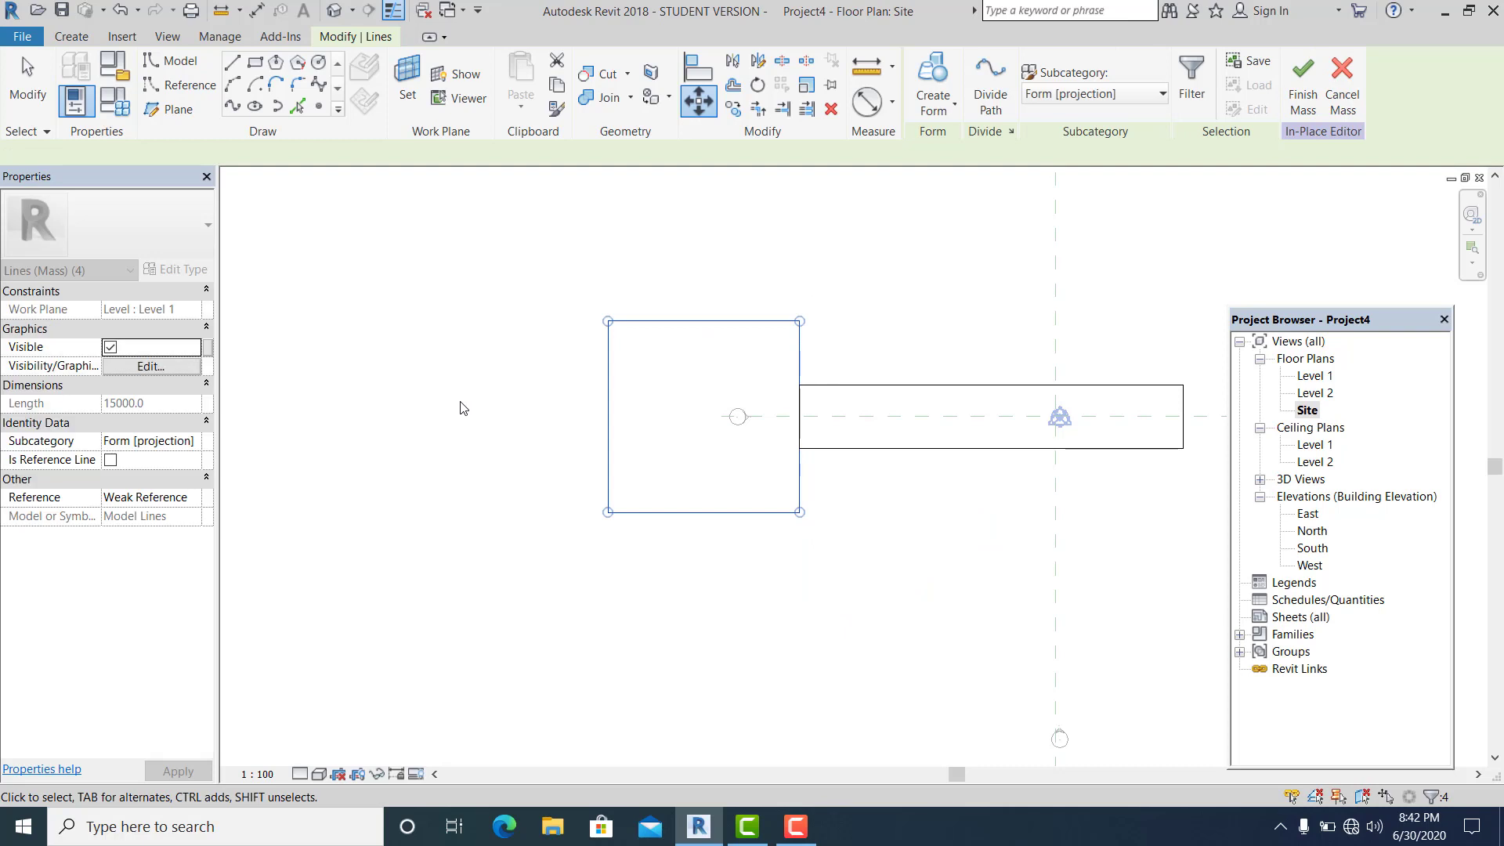
{"action": "left_click", "coordinate": [435, 396]}
In the default 3D view, create a solid form from the square profile.
{"action": "scroll", "coordinate": [436, 394], "scroll_direction": "down", "scroll_amount": 1}
{"action": "left_click", "coordinate": [338, 12]}
{"action": "scroll", "coordinate": [747, 504], "scroll_direction": "down", "scroll_amount": 2}
{"action": "middle_click_drag", "start_coordinate": [647, 482], "coordinate": [758, 493]}
{"action": "left_click", "coordinate": [592, 432]}
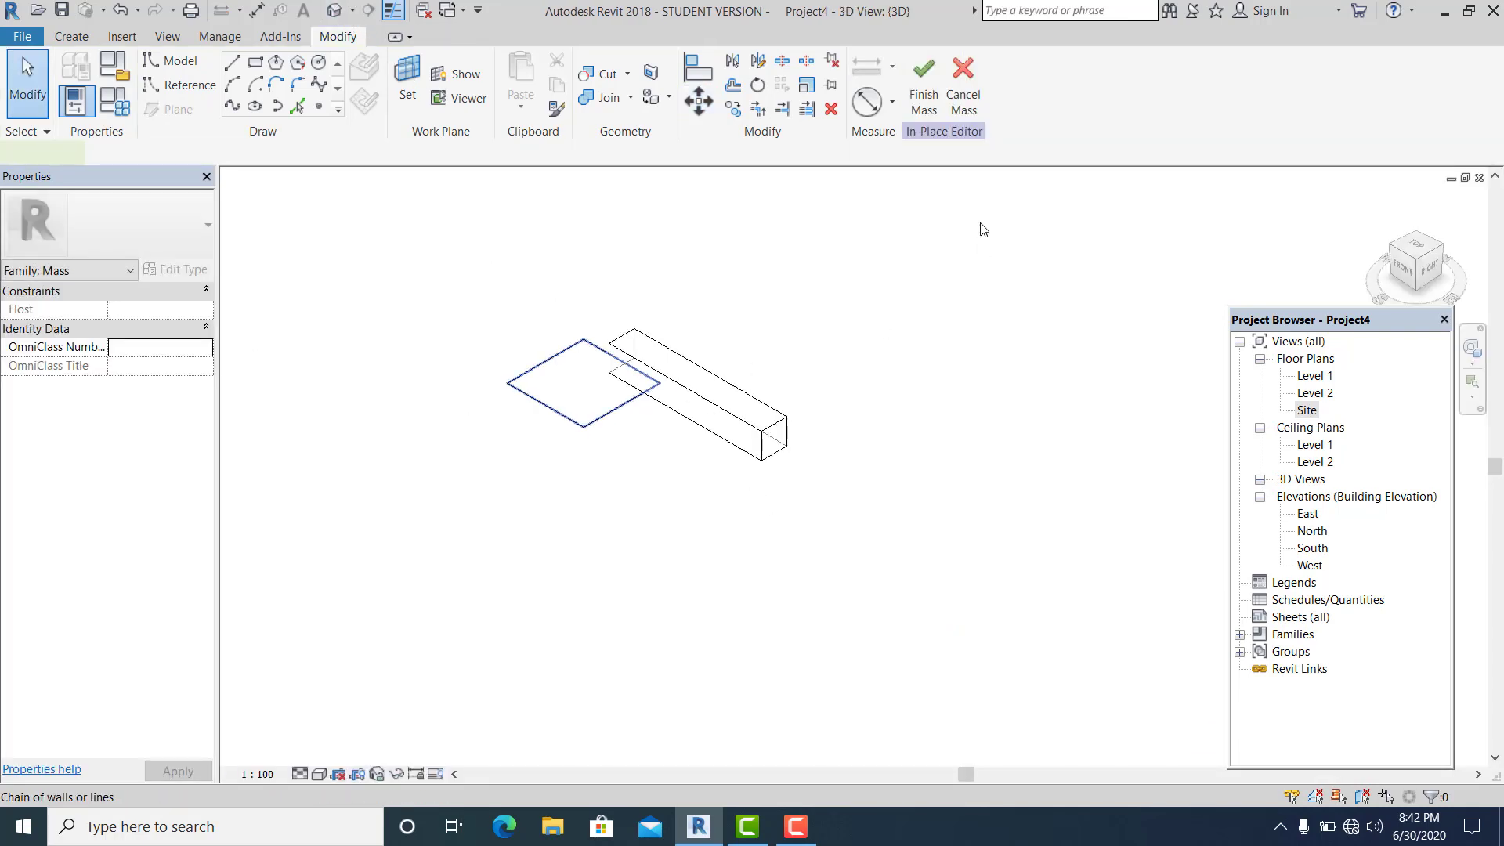
{"action": "left_click", "coordinate": [948, 112]}
{"action": "left_click", "coordinate": [952, 141]}
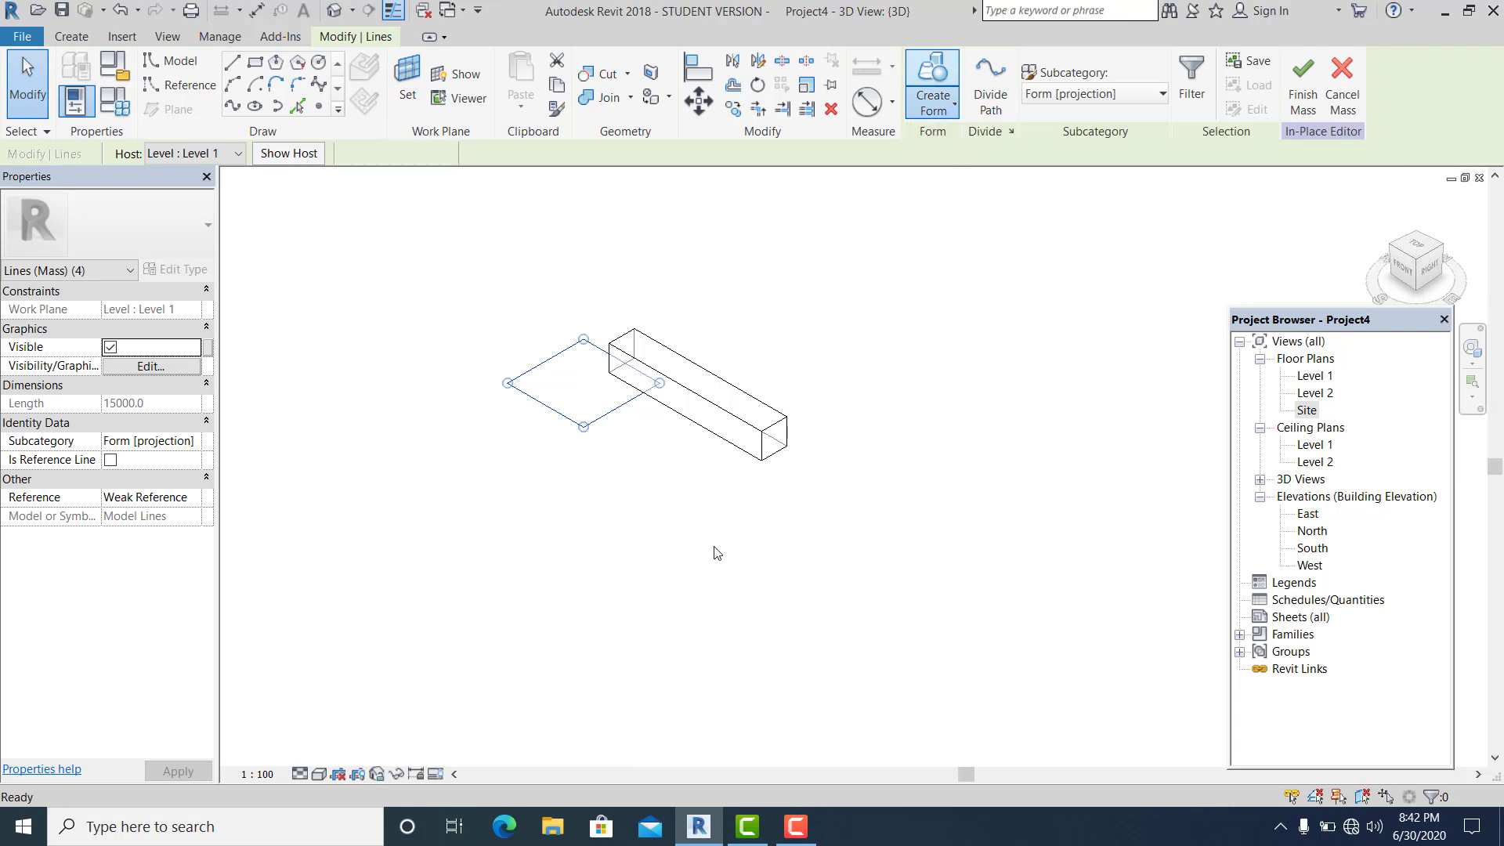
{"action": "scroll", "coordinate": [518, 366], "scroll_direction": "up", "scroll_amount": 2}
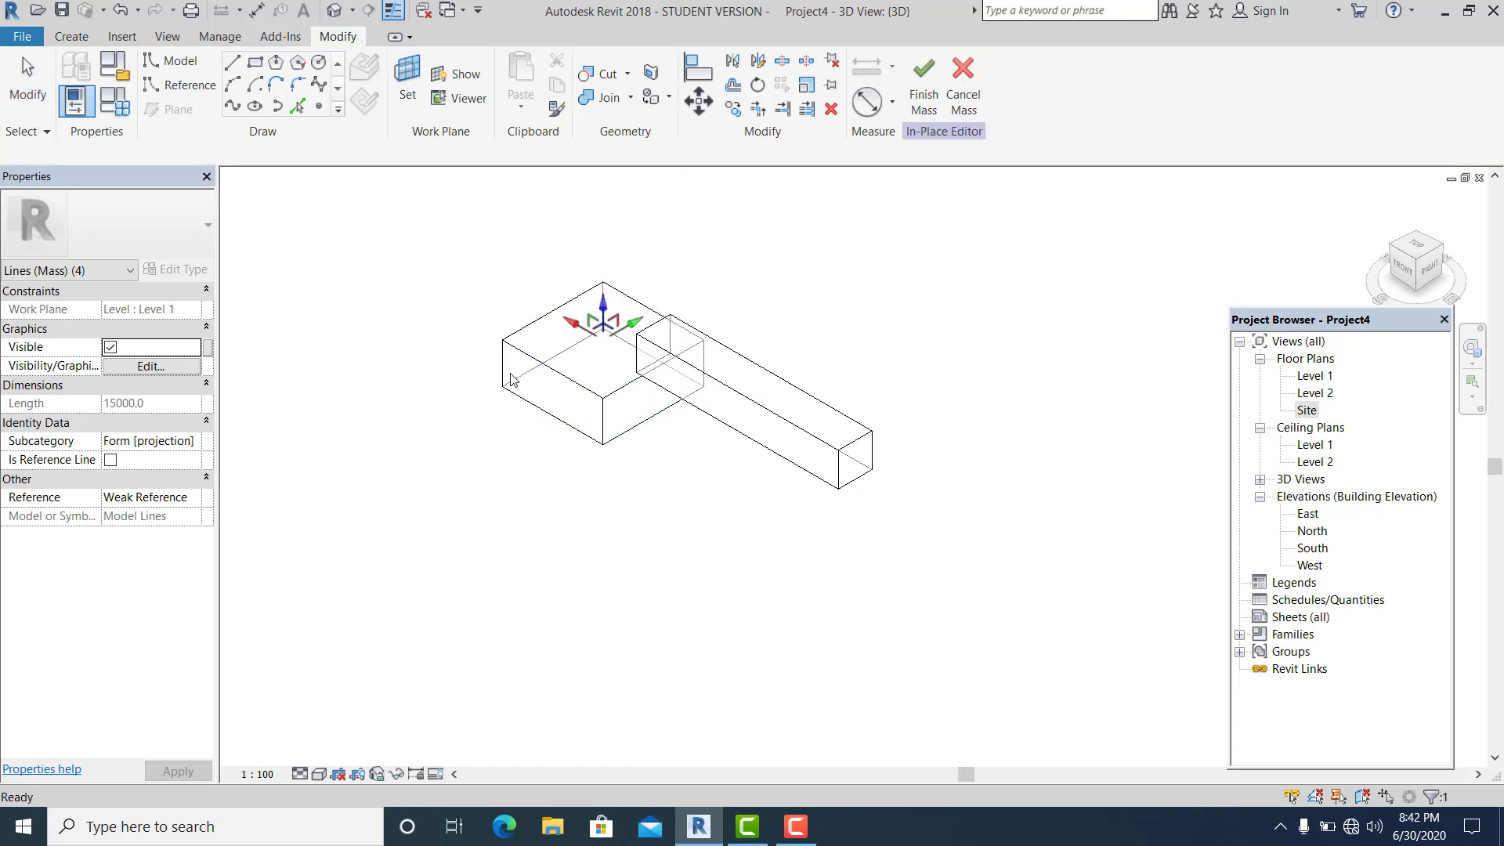
Set the square form's height to 60 m using its top face's dimension to the base.
{"action": "scroll", "coordinate": [514, 362], "scroll_direction": "up", "scroll_amount": 2}
{"action": "left_click", "coordinate": [611, 376]}
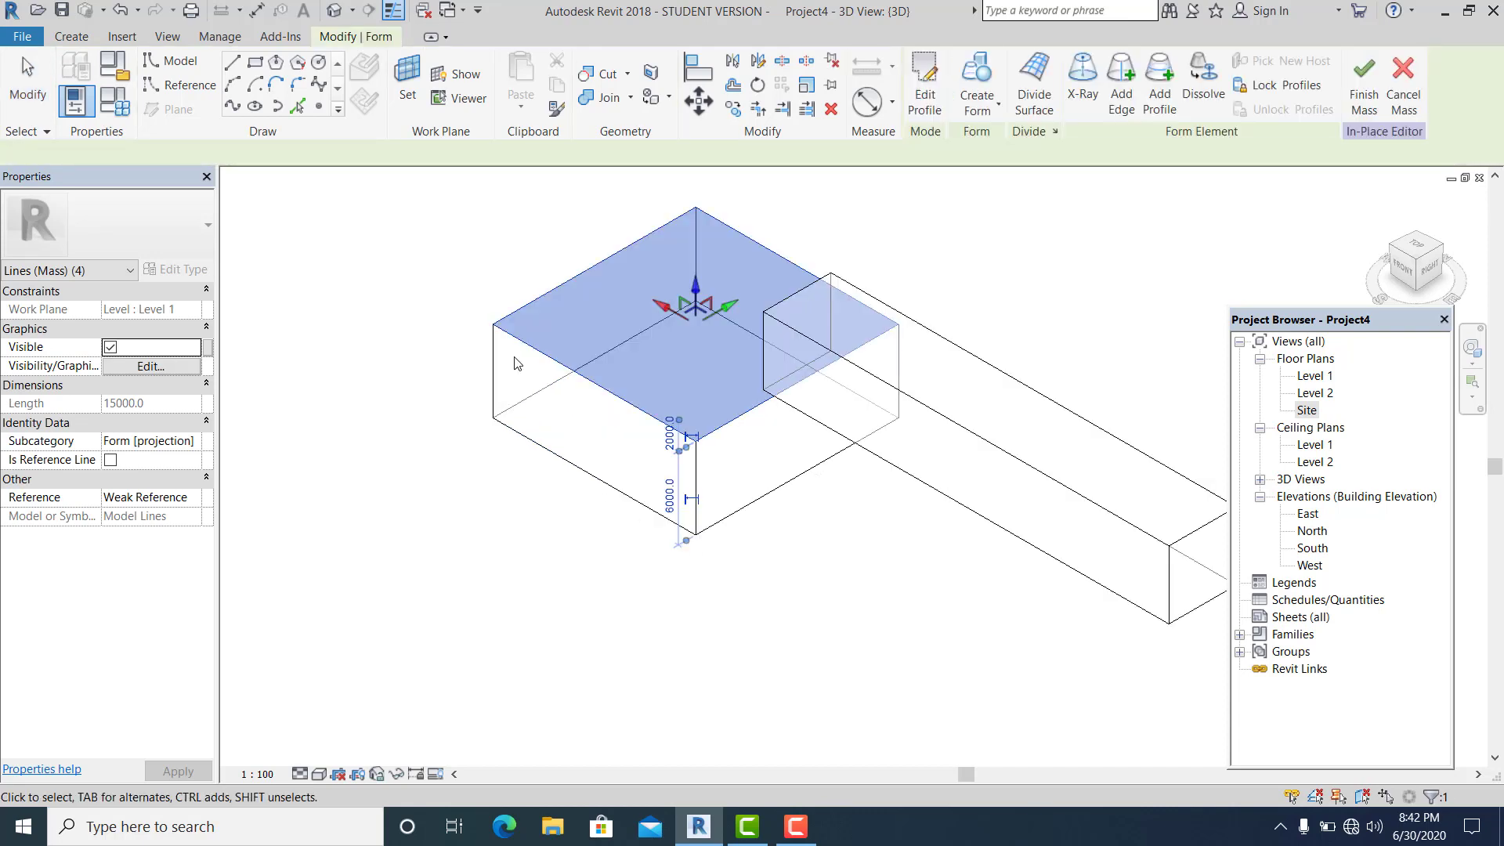
{"action": "left_click", "coordinate": [672, 501]}
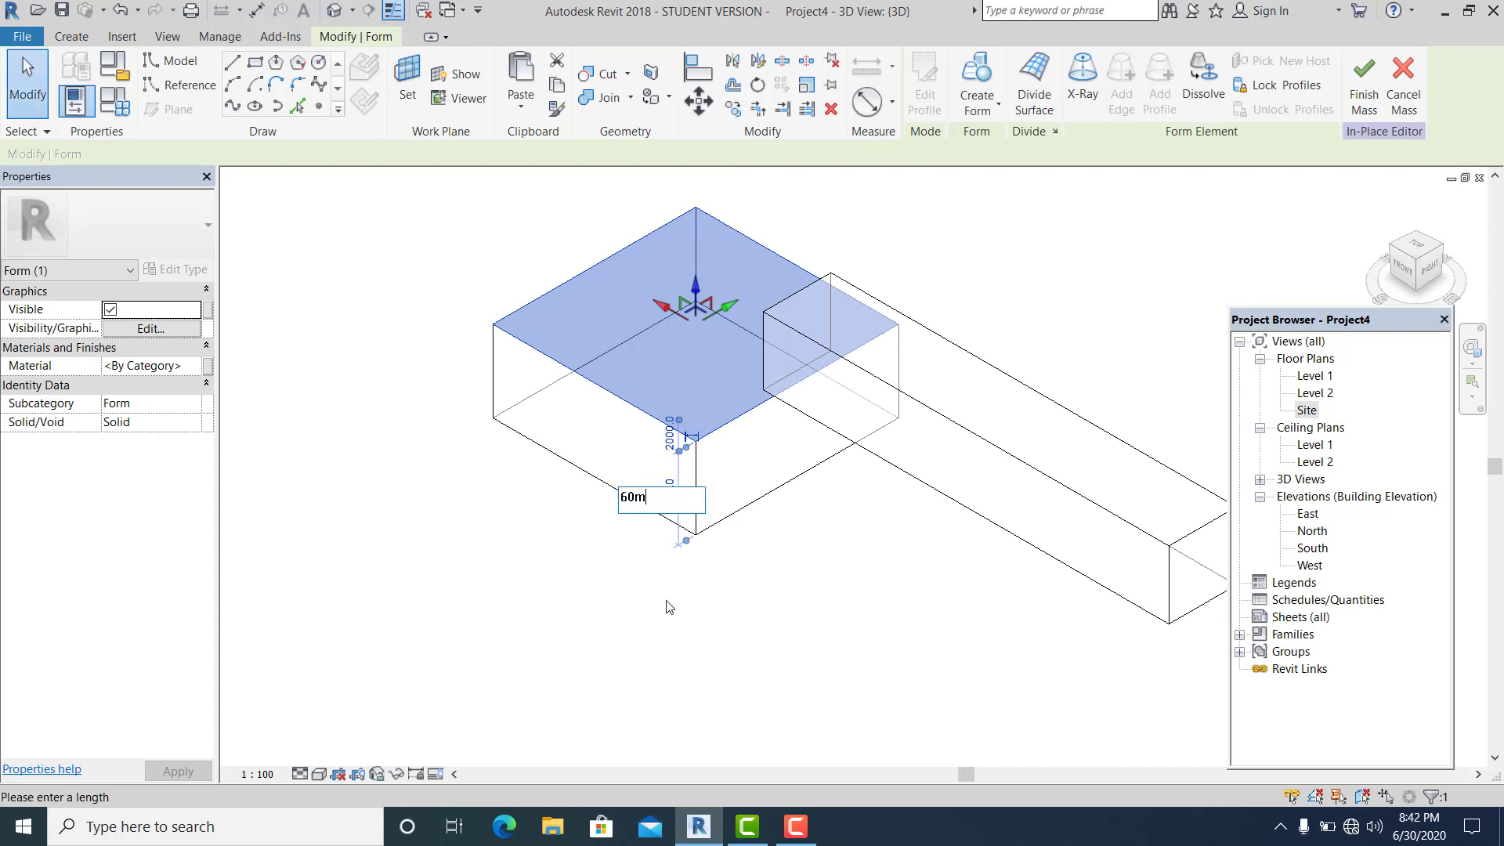
{"action": "type", "text": "60m"}
{"action": "key", "text": "Return"}
{"action": "scroll", "coordinate": [674, 627], "scroll_direction": "down", "scroll_amount": 4}
{"action": "left_click", "coordinate": [706, 618]}
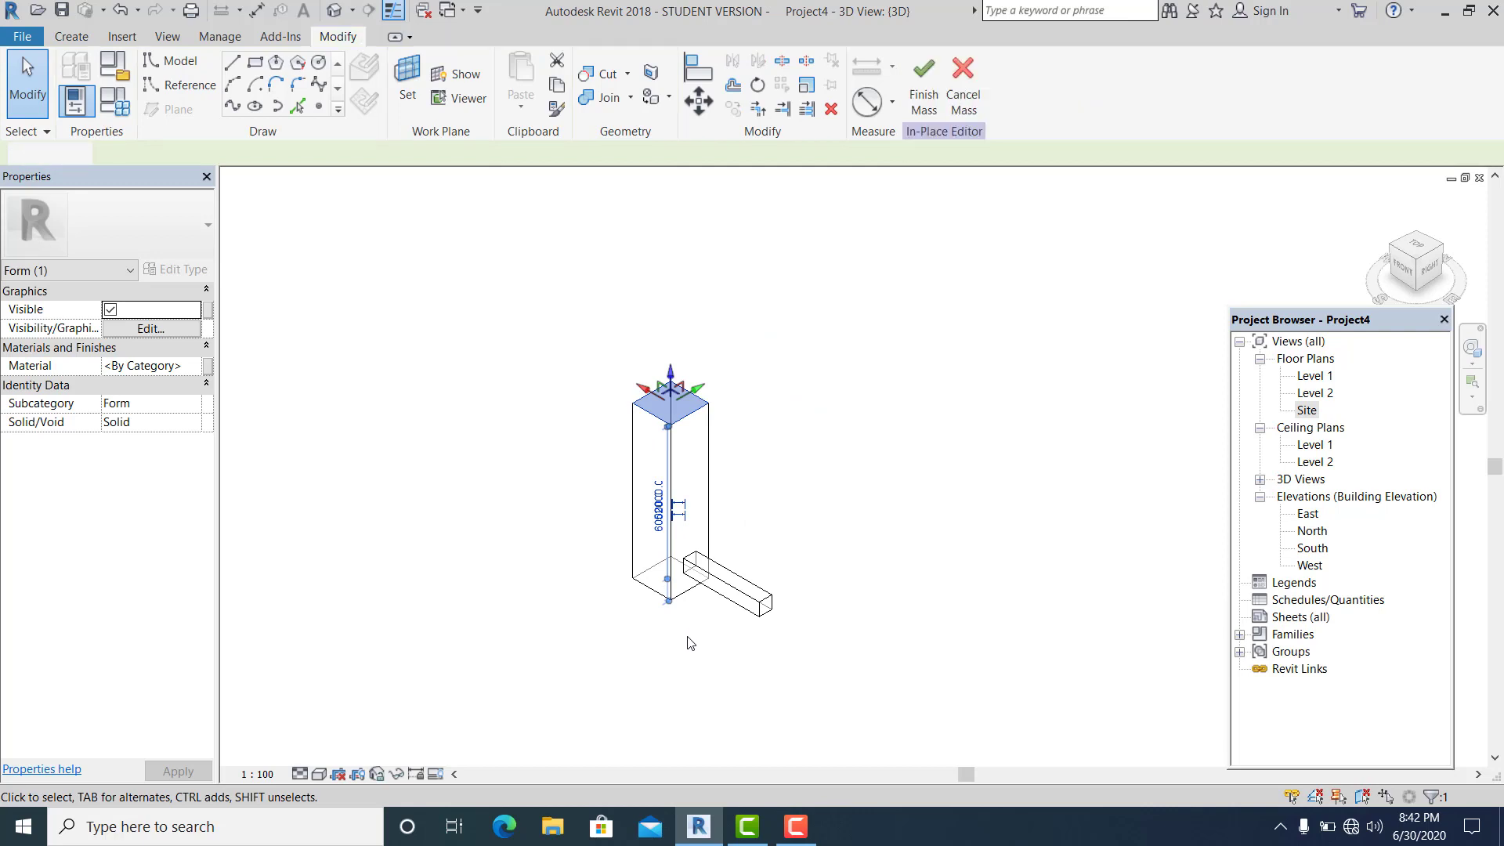
In the Site plan, mirror the square tower about a drawn vertical axis through the bar's midpoint.
{"action": "double_click", "coordinate": [1306, 410]}
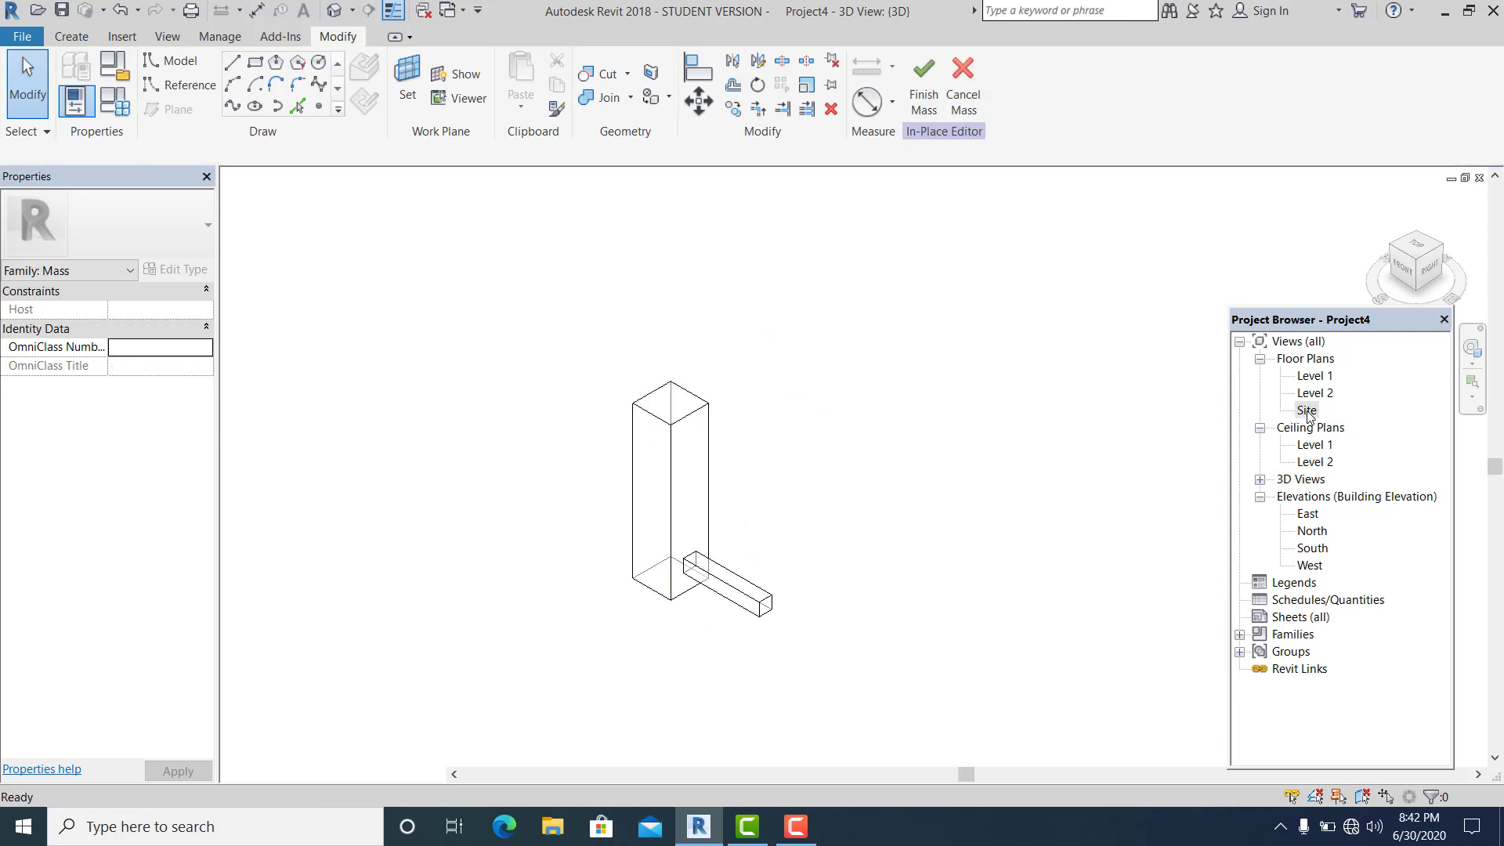
{"action": "scroll", "coordinate": [758, 543], "scroll_direction": "down", "scroll_amount": 2}
{"action": "left_click_drag", "start_coordinate": [635, 377], "coordinate": [781, 548]}
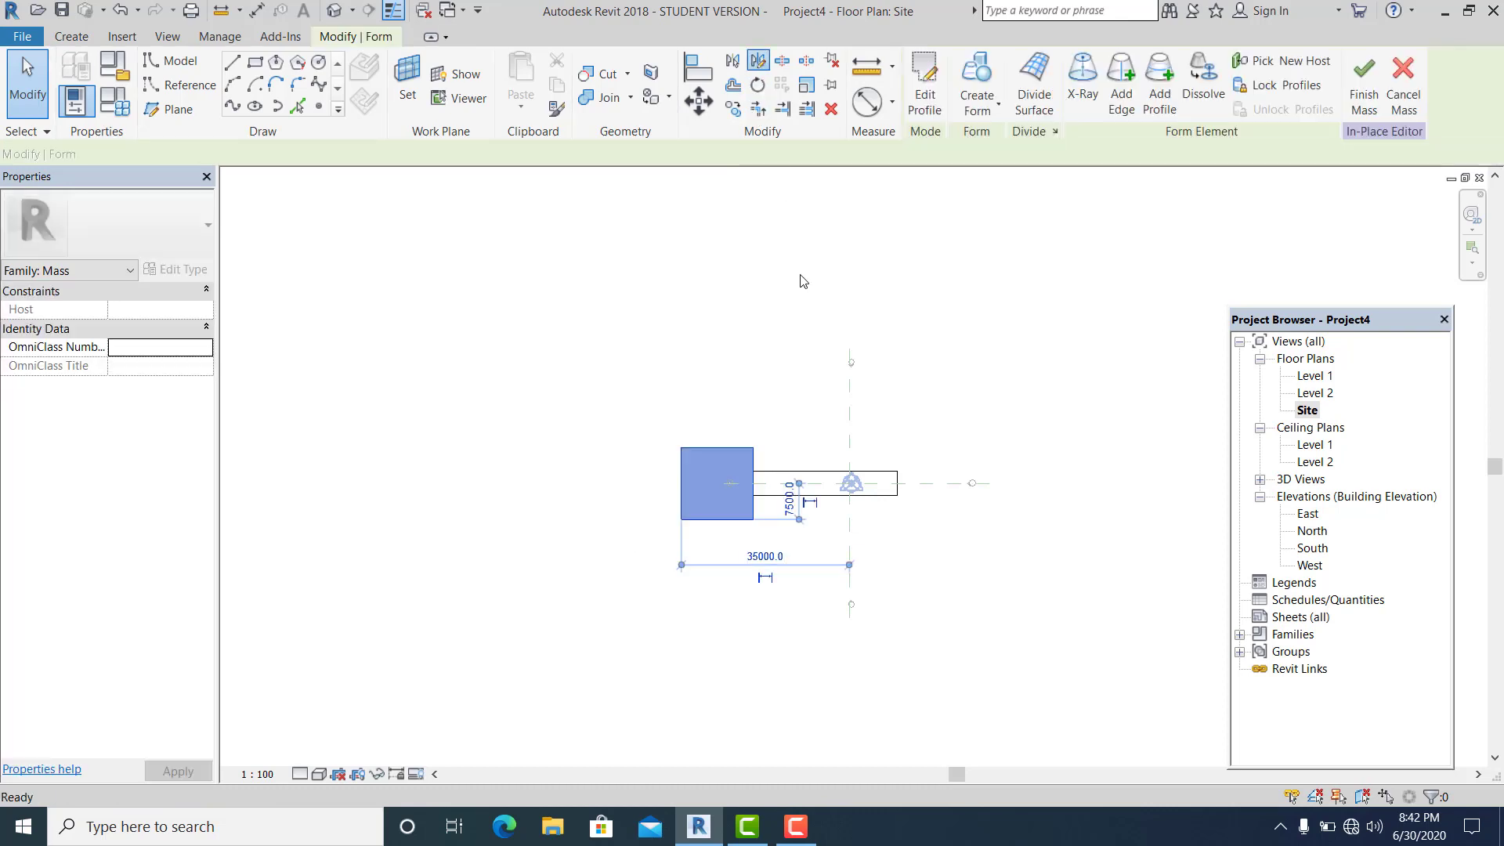
{"action": "left_click", "coordinate": [825, 472]}
{"action": "left_click", "coordinate": [826, 375]}
{"action": "left_click", "coordinate": [948, 511]}
{"action": "scroll", "coordinate": [941, 509], "scroll_direction": "up", "scroll_amount": 1}
{"action": "left_click", "coordinate": [597, 410]}
{"action": "scroll", "coordinate": [598, 410], "scroll_direction": "down", "scroll_amount": 1}
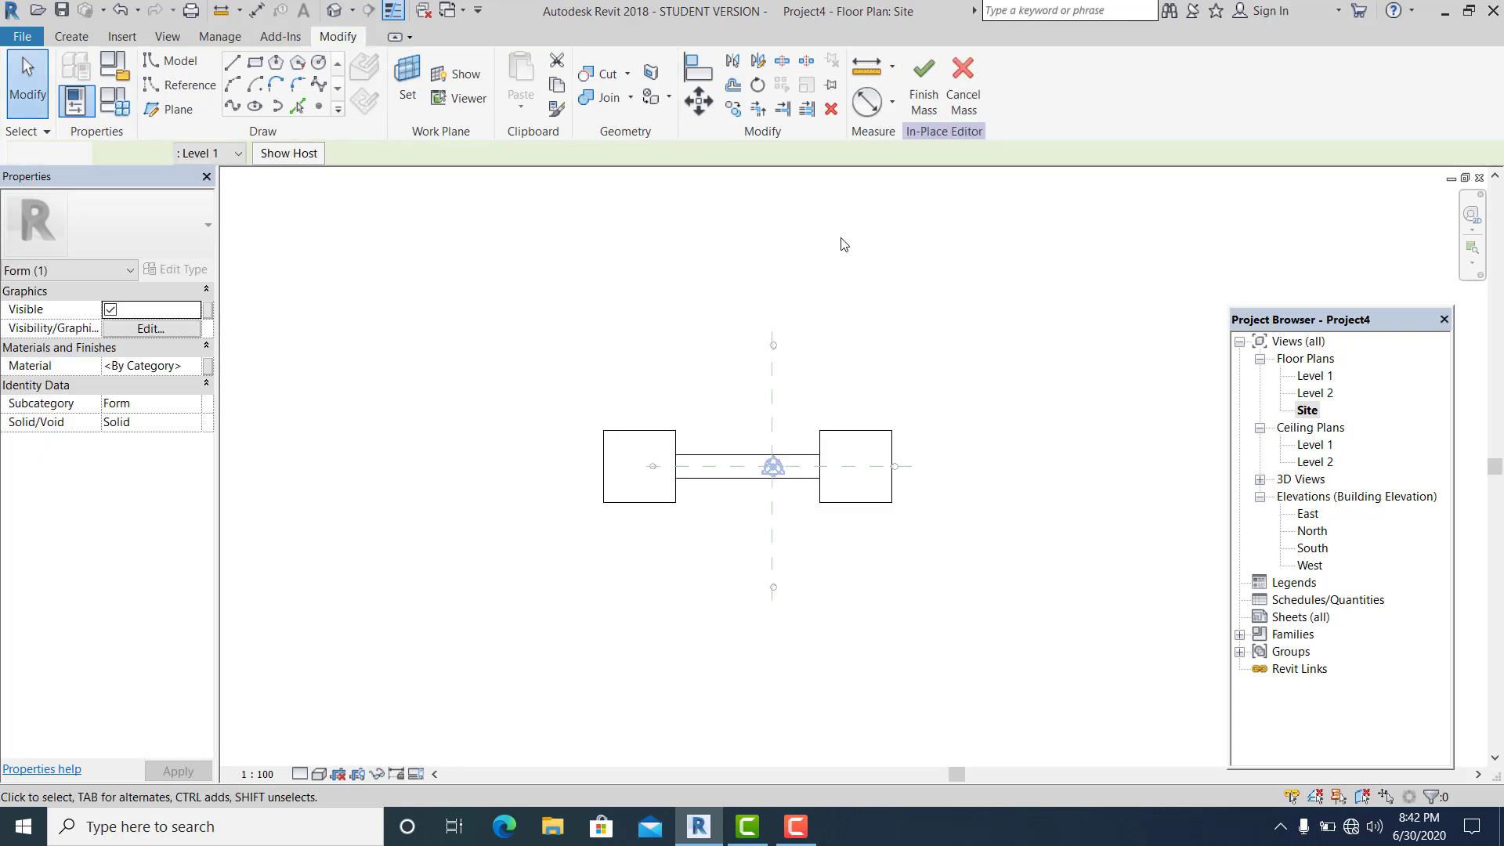
Finish the mass and, in the 3D view, add mass floors to it at Level 1 and Level 2.
{"action": "scroll", "coordinate": [880, 564], "scroll_direction": "down", "scroll_amount": 1}
{"action": "left_click", "coordinate": [335, 11]}
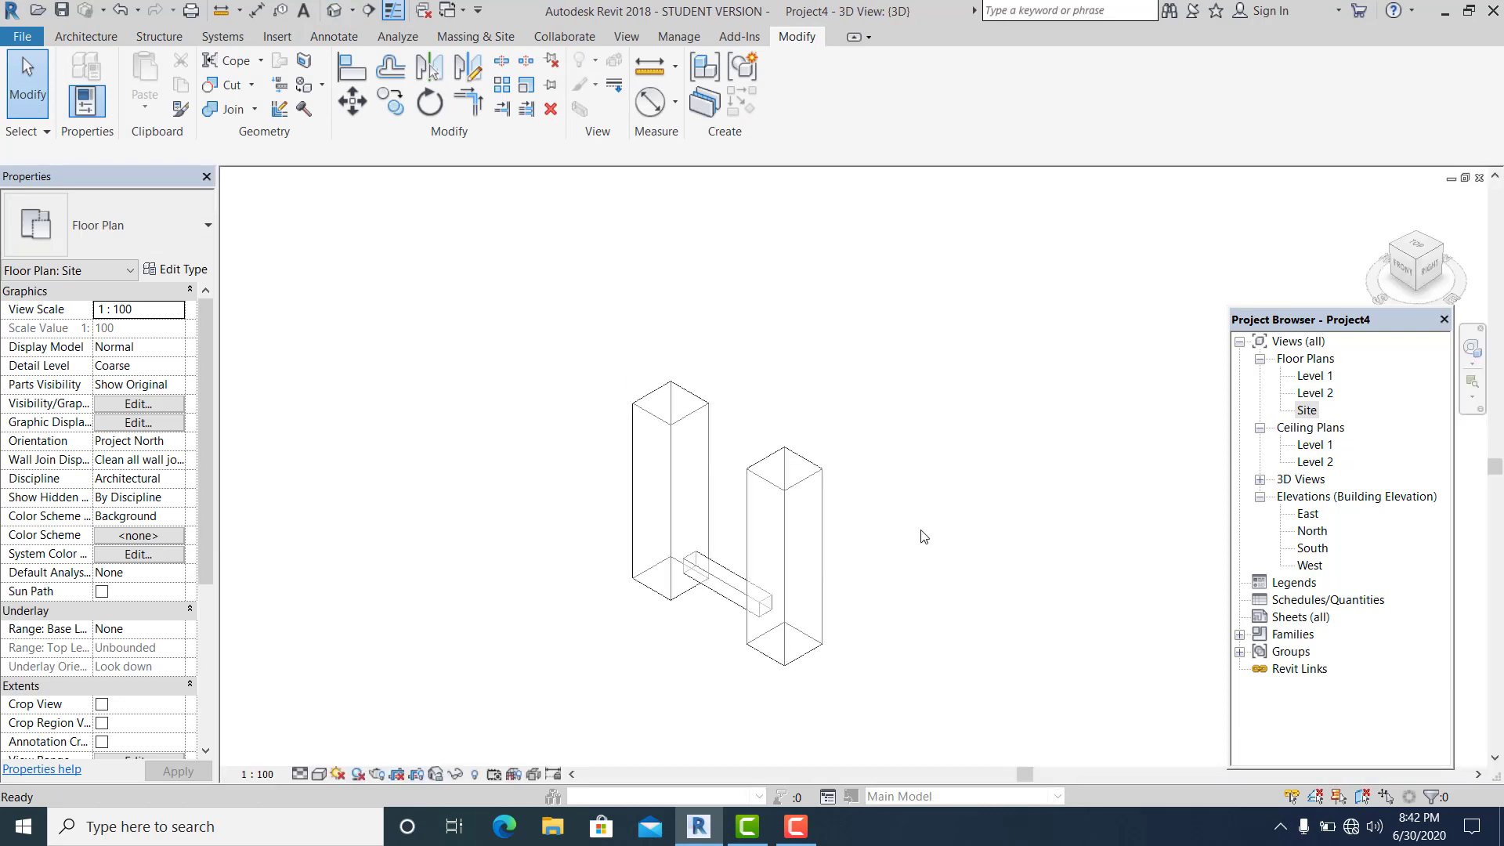
{"action": "scroll", "coordinate": [736, 590], "scroll_direction": "up", "scroll_amount": 4}
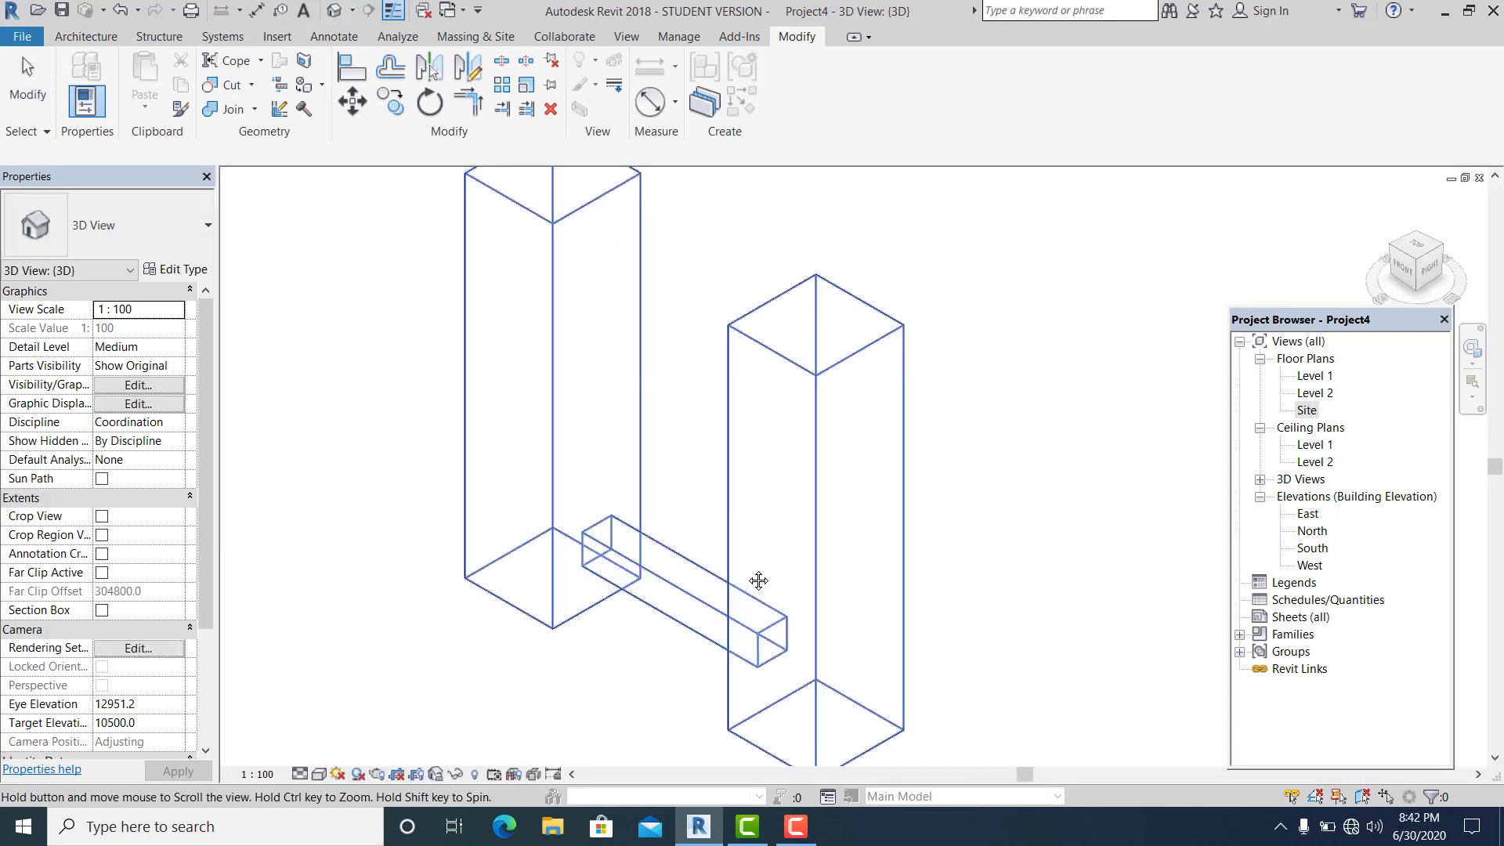
{"action": "left_click", "coordinate": [820, 559]}
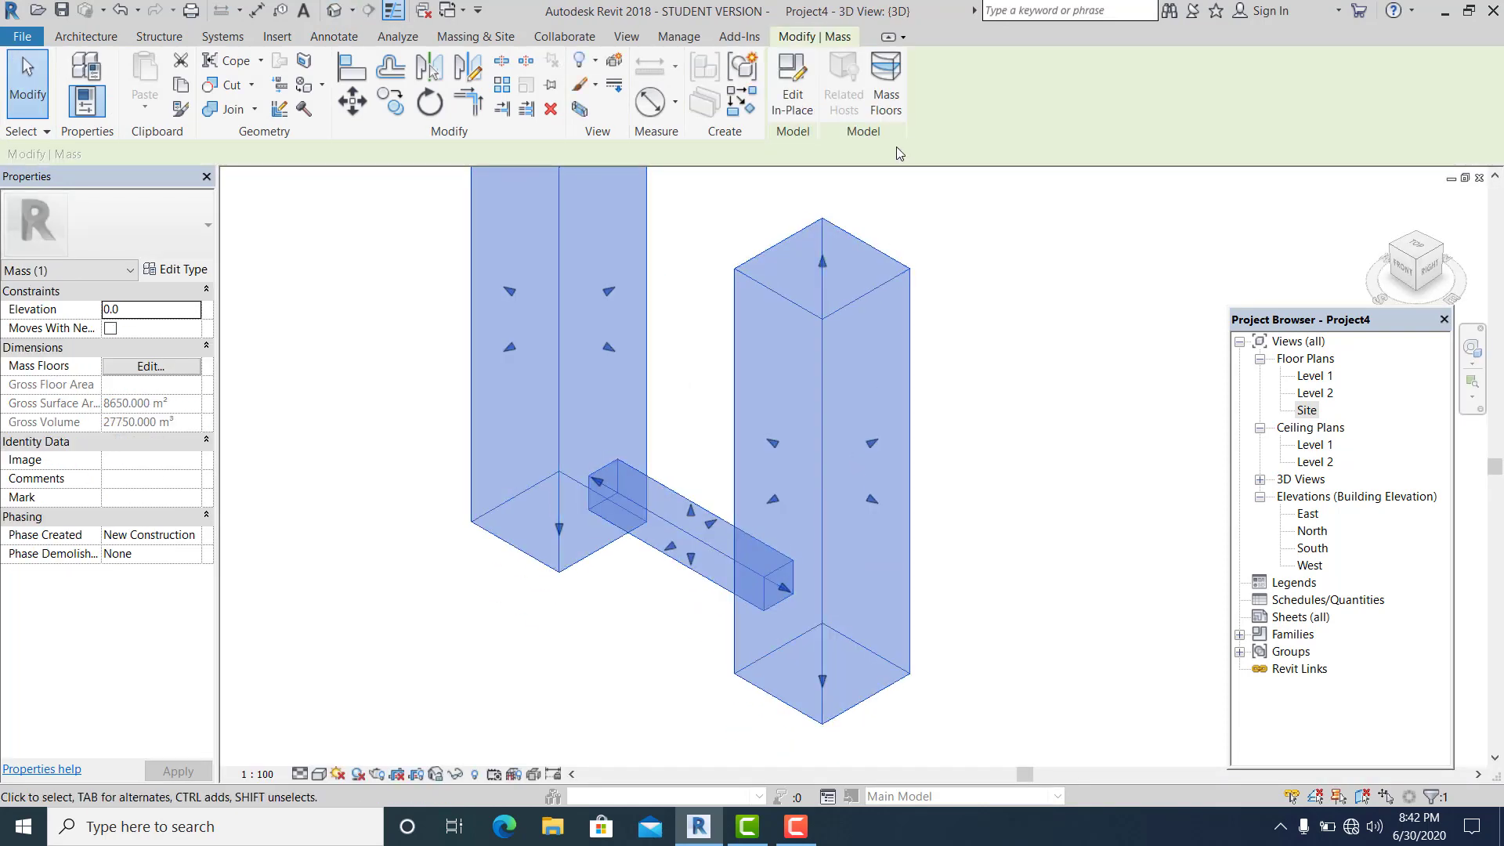
{"action": "left_click", "coordinate": [887, 94]}
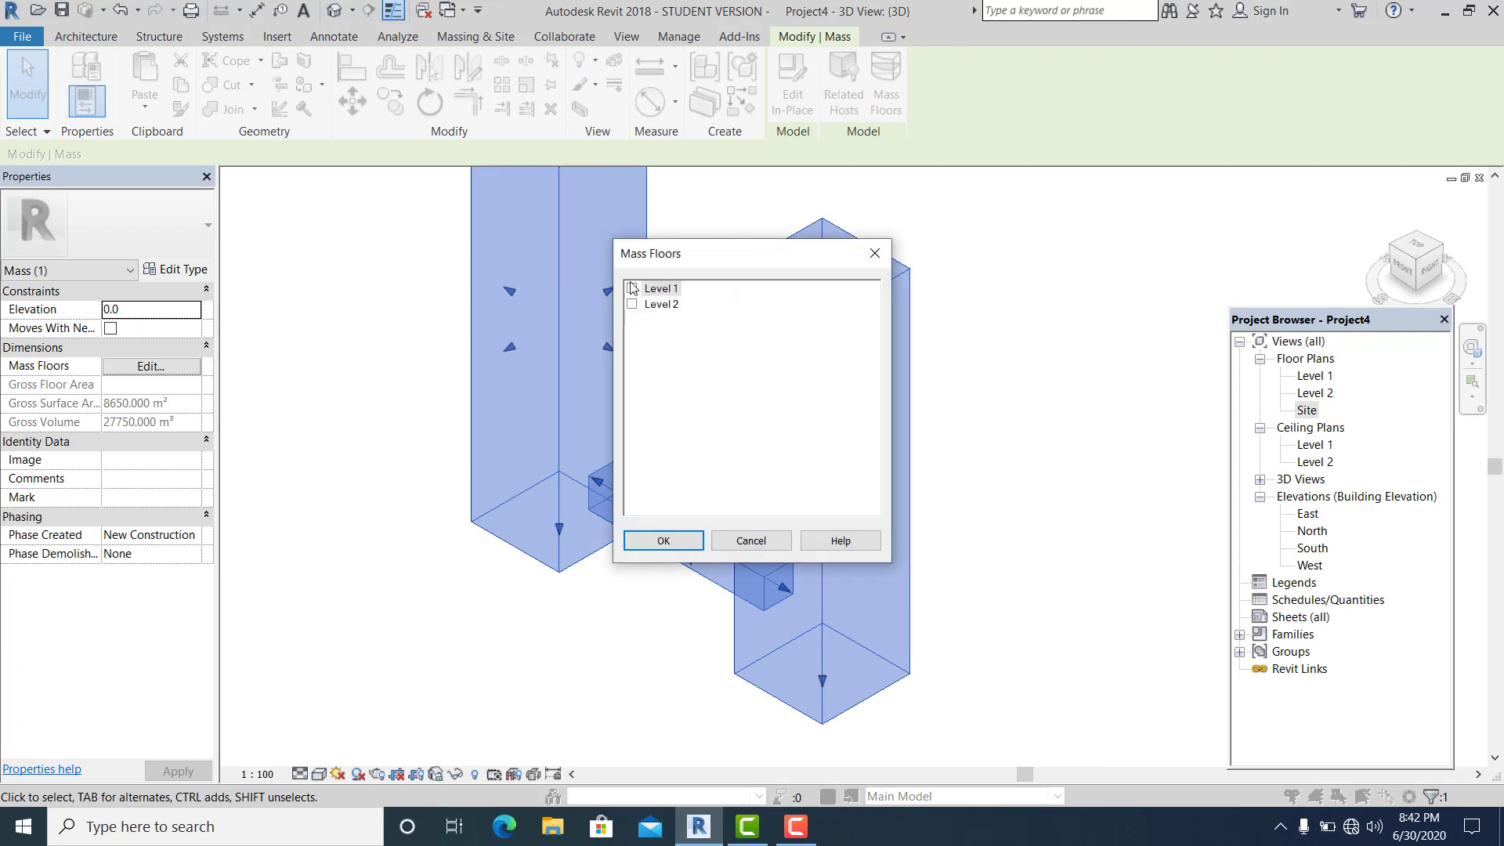
{"action": "left_click", "coordinate": [661, 540]}
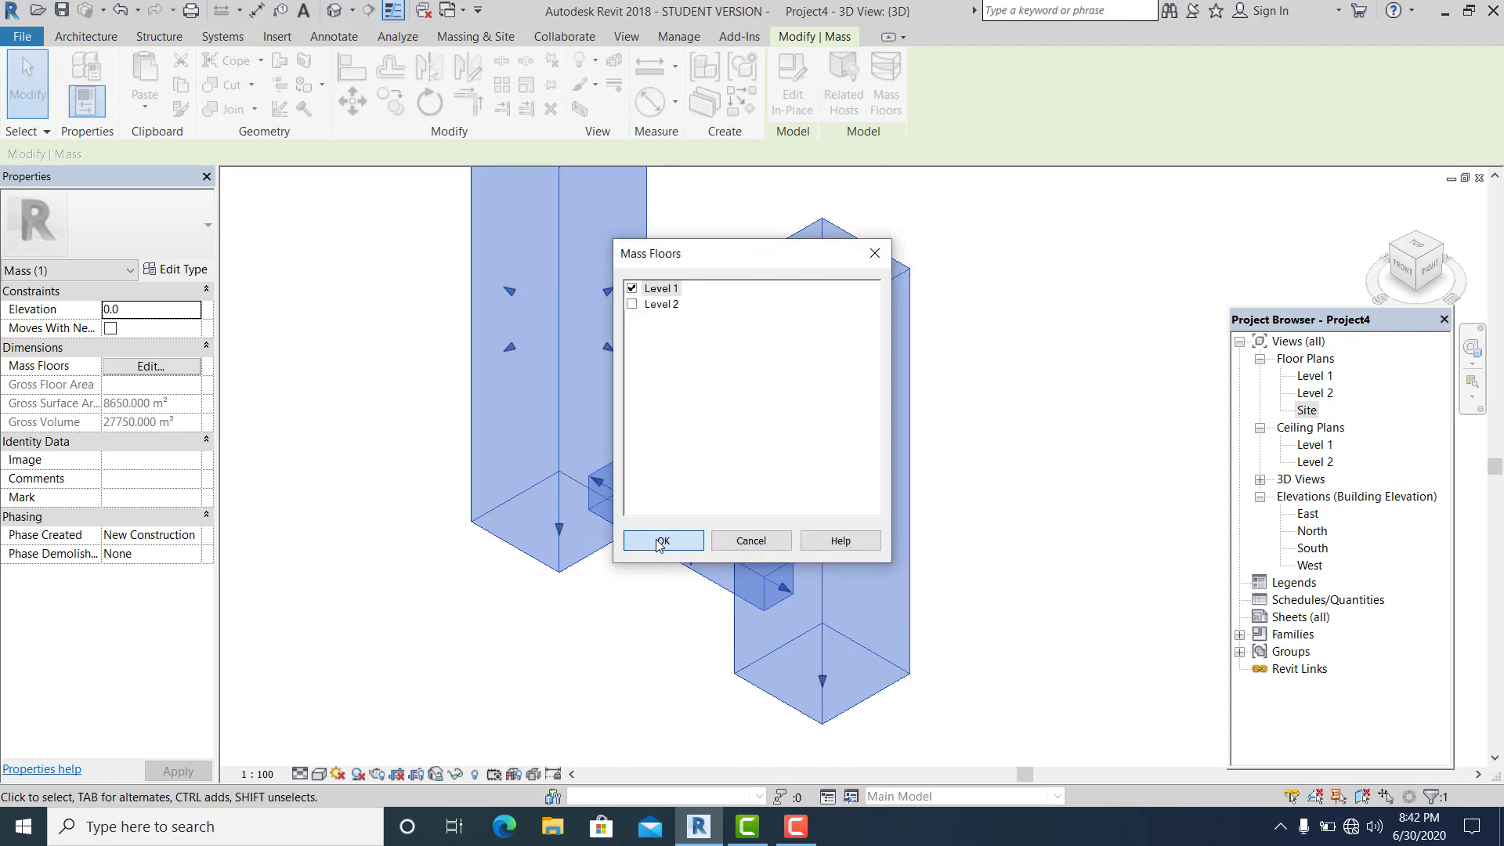
{"action": "left_click", "coordinate": [897, 108]}
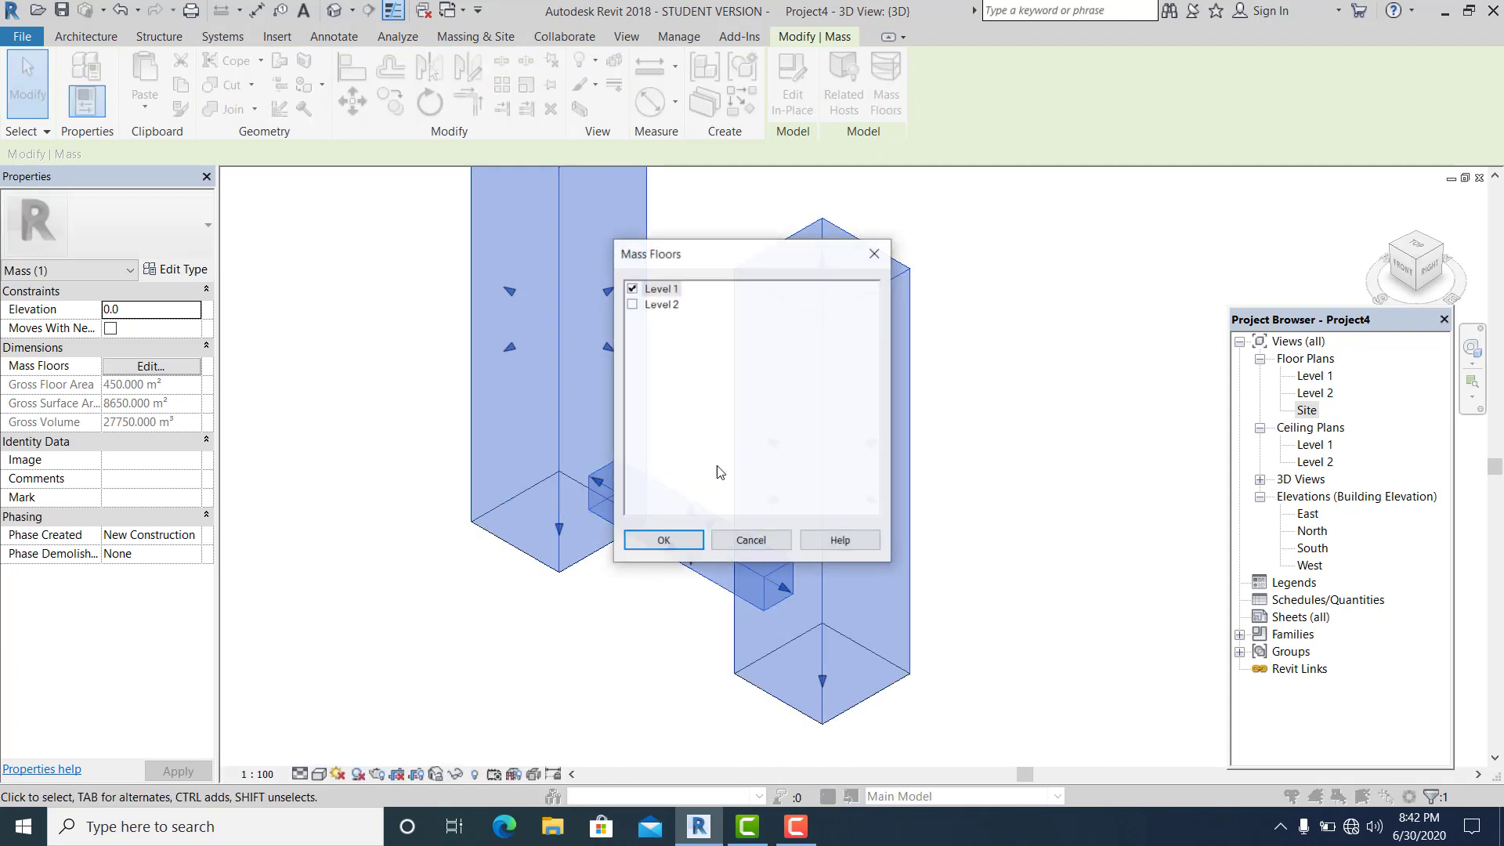
{"action": "left_click", "coordinate": [660, 541]}
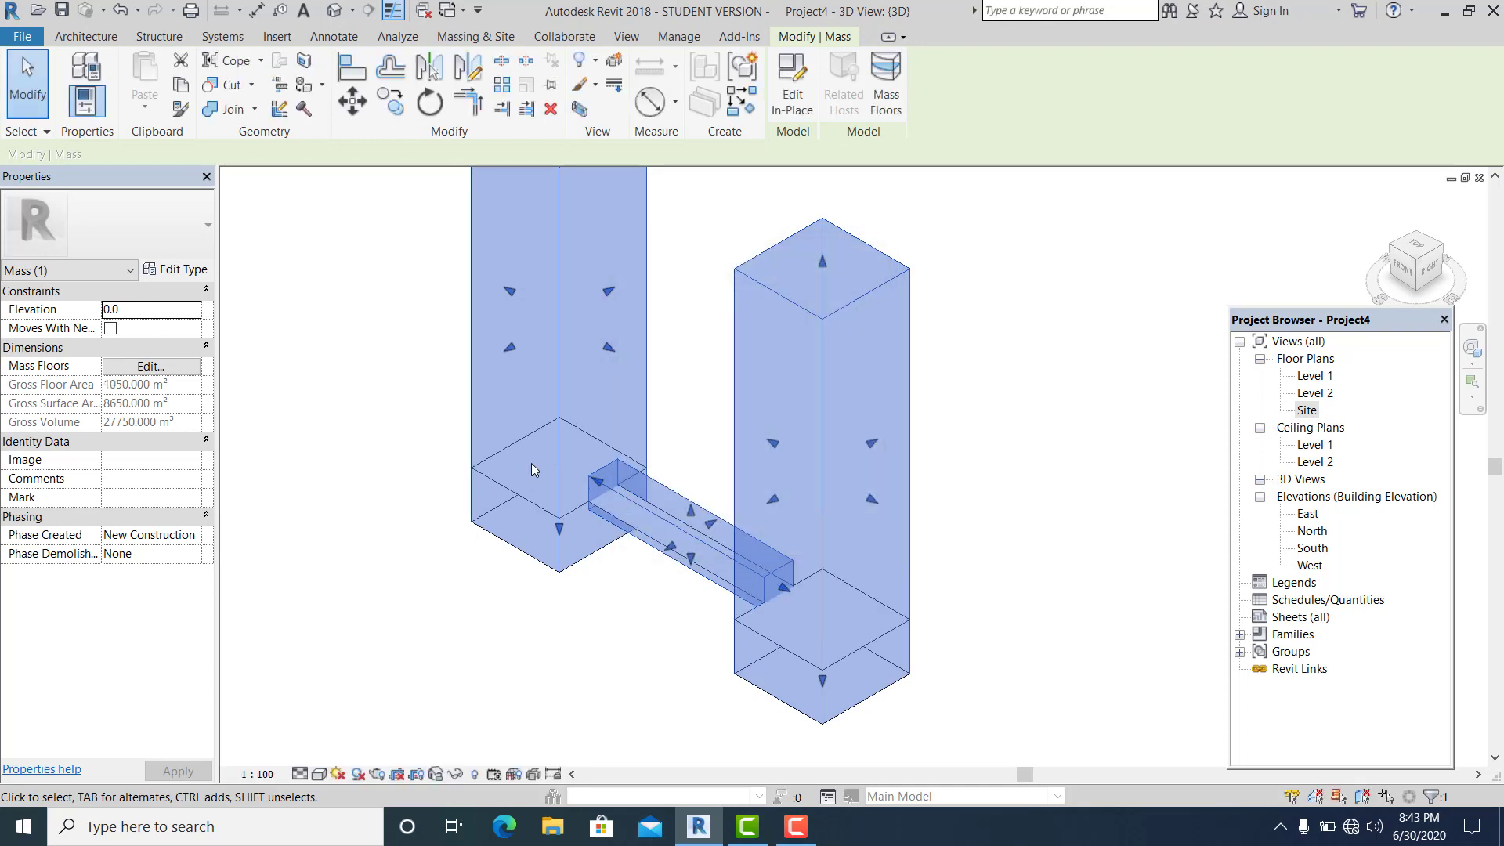
Create Generic 150mm floors by face on all mass floors with an offset of 0.0.
{"action": "scroll", "coordinate": [552, 412], "scroll_direction": "down", "scroll_amount": 2}
{"action": "left_click", "coordinate": [505, 40]}
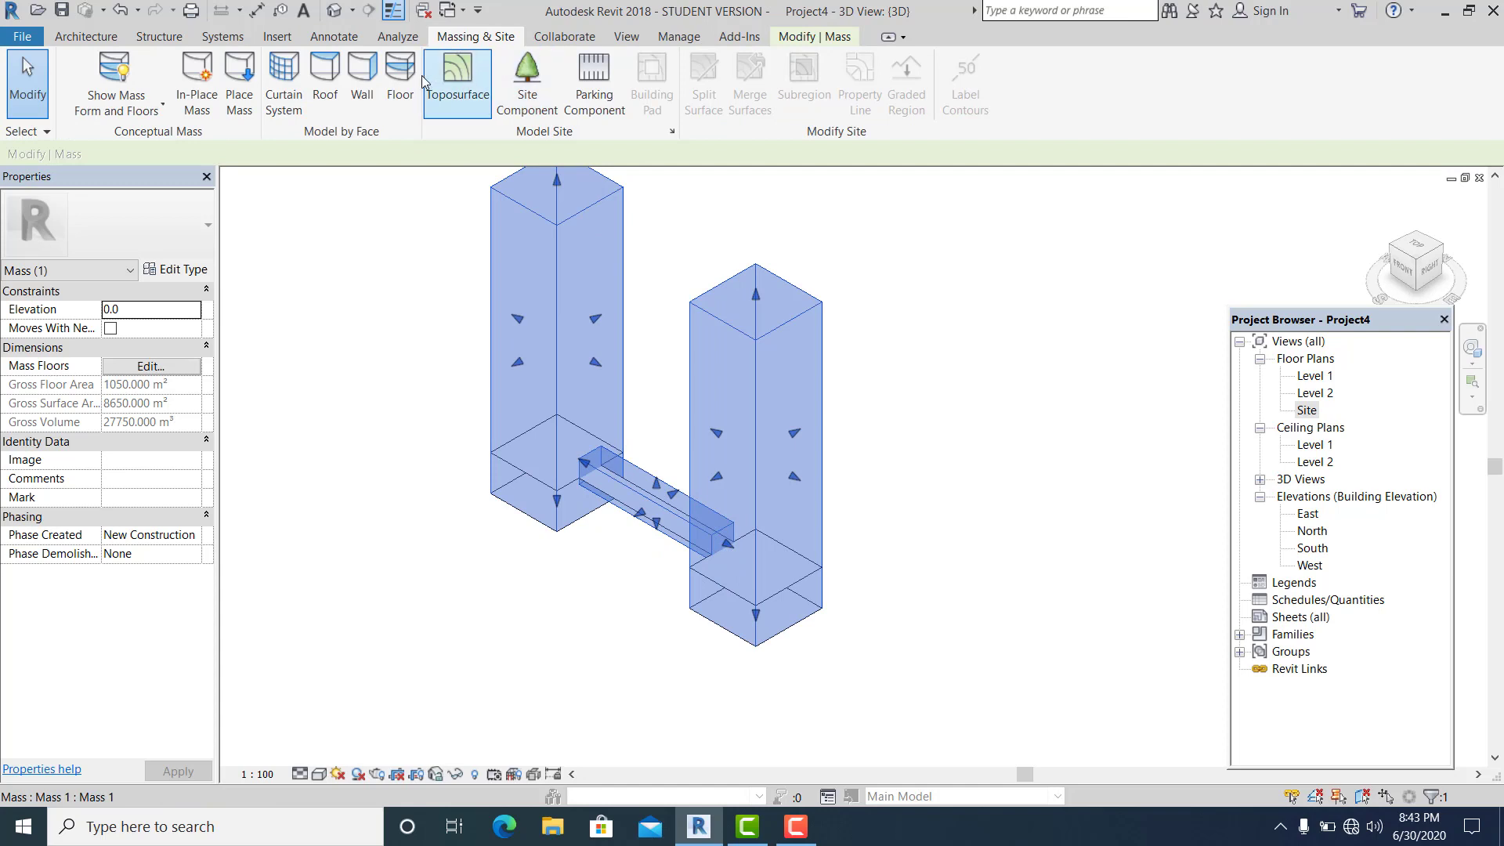
{"action": "left_click", "coordinate": [401, 79]}
{"action": "scroll", "coordinate": [402, 270], "scroll_direction": "down", "scroll_amount": 1}
{"action": "left_click_drag", "start_coordinate": [401, 234], "coordinate": [904, 616]}
{"action": "left_click", "coordinate": [891, 104]}
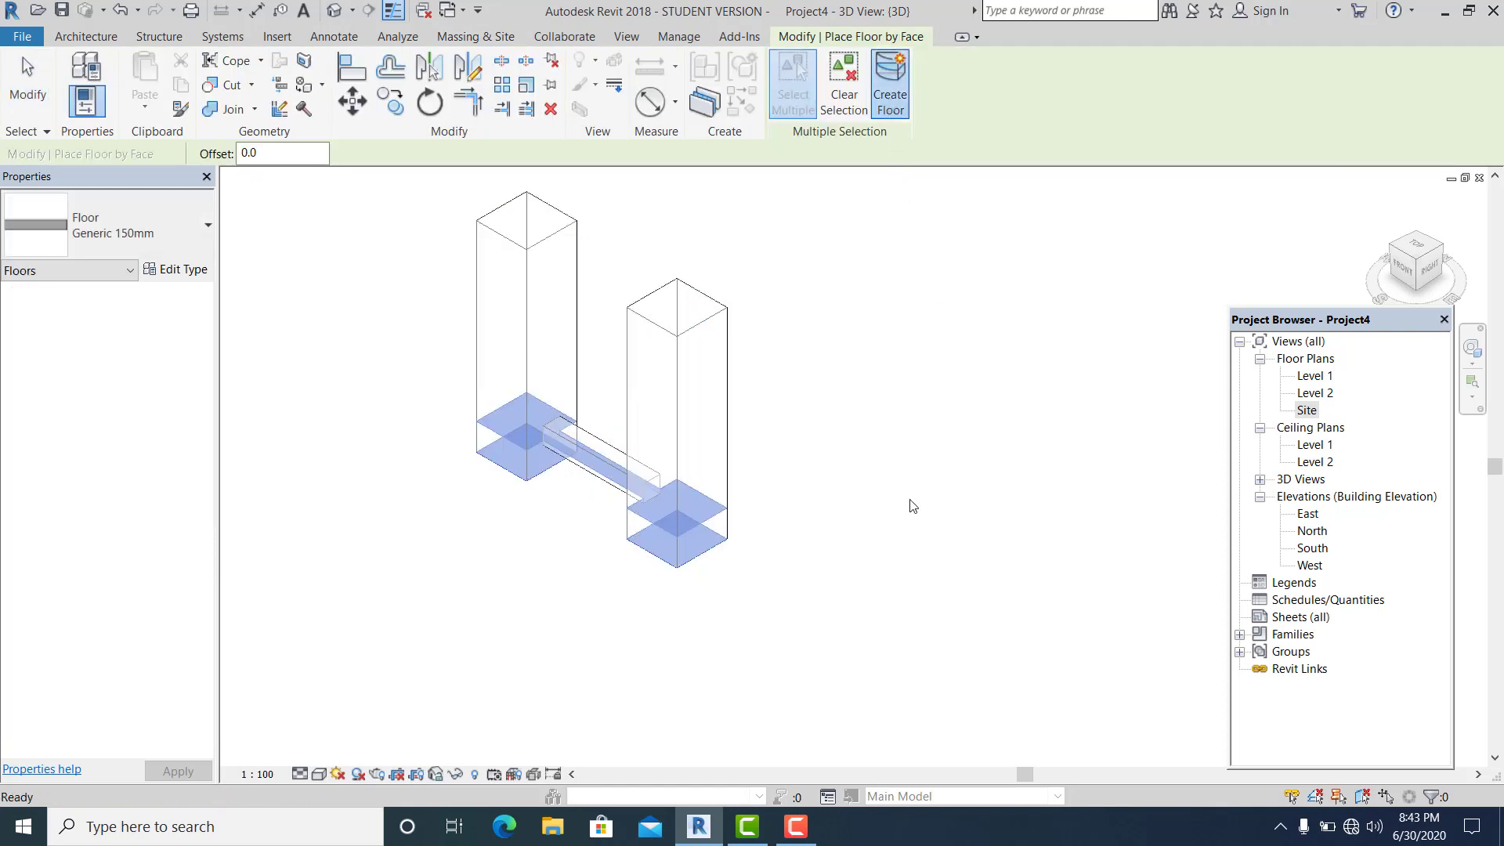
{"action": "scroll", "coordinate": [548, 548], "scroll_direction": "up", "scroll_amount": 3}
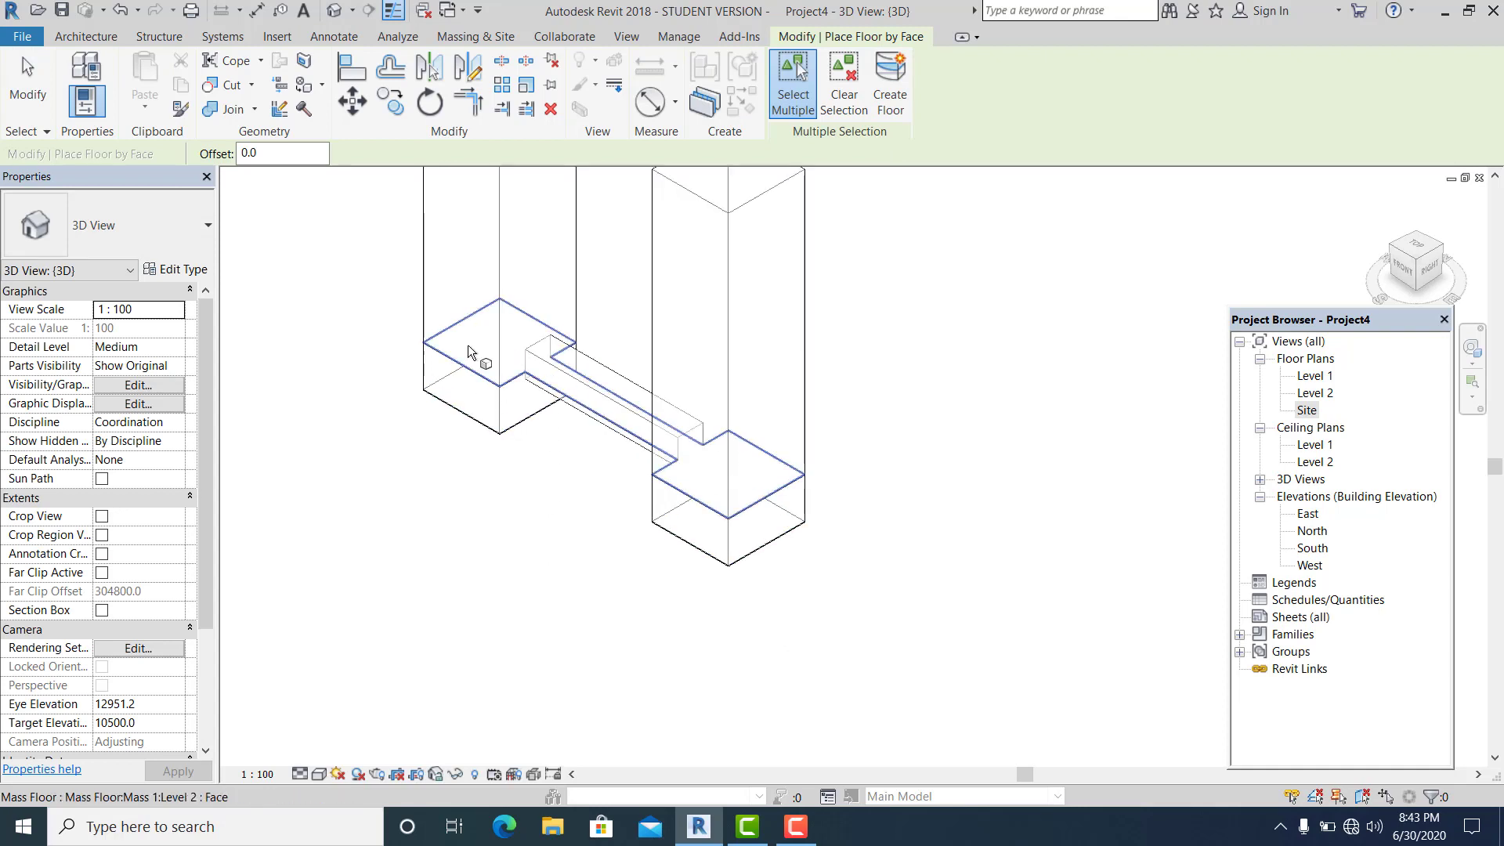
{"action": "middle_click_drag", "start_coordinate": [537, 538], "coordinate": [733, 566], "text": "shift"}
{"action": "key", "text": "Escape"}
Edit the mass in place and add a profile across the connecting bar near its midpoint.
{"action": "double_click", "coordinate": [1042, 270]}
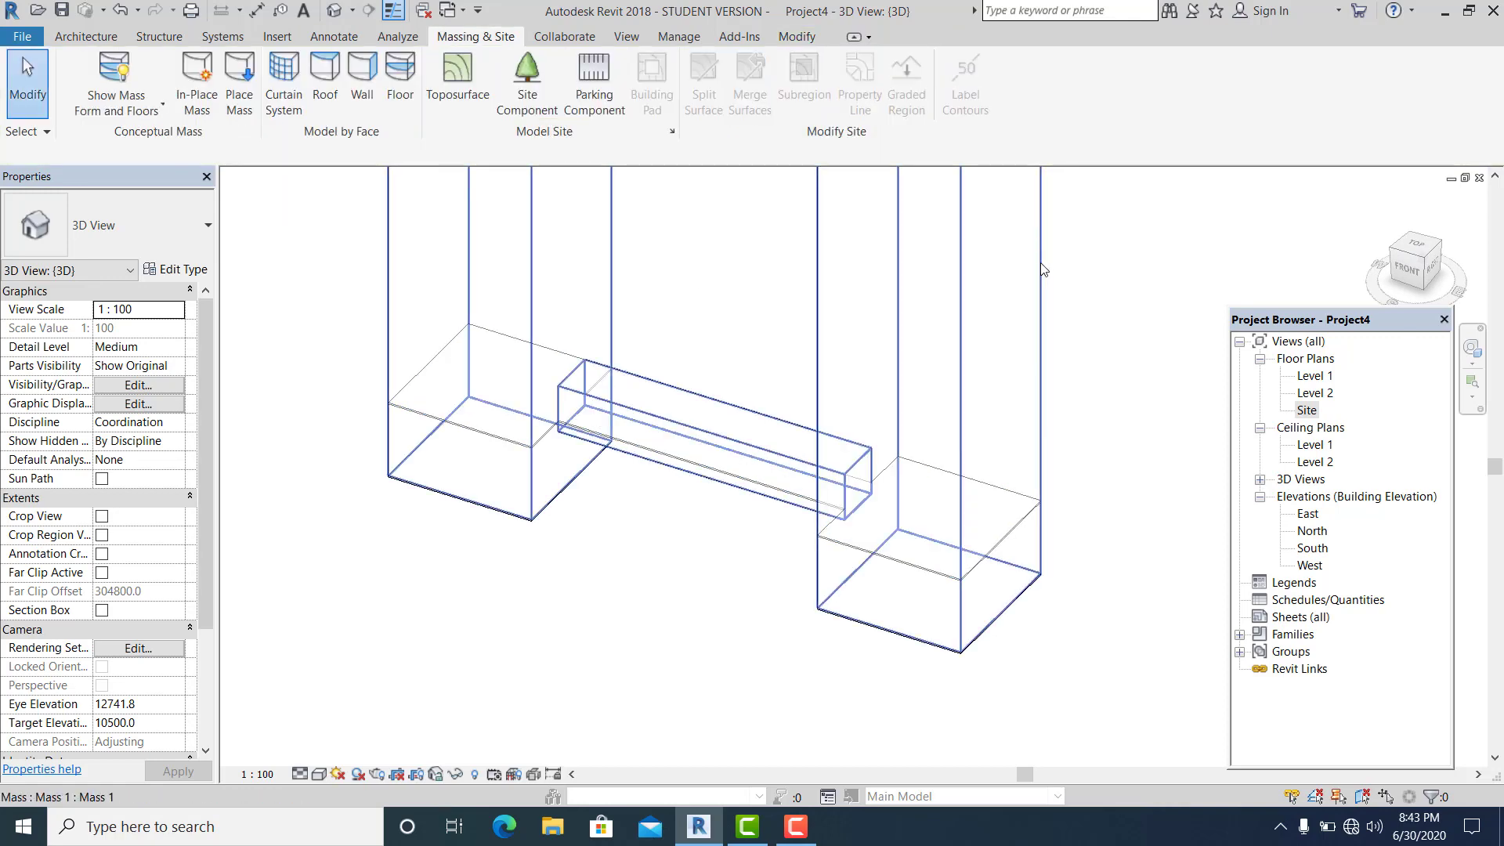
{"action": "scroll", "coordinate": [490, 517], "scroll_direction": "up", "scroll_amount": 3}
{"action": "middle_click_drag", "start_coordinate": [784, 441], "coordinate": [751, 443]}
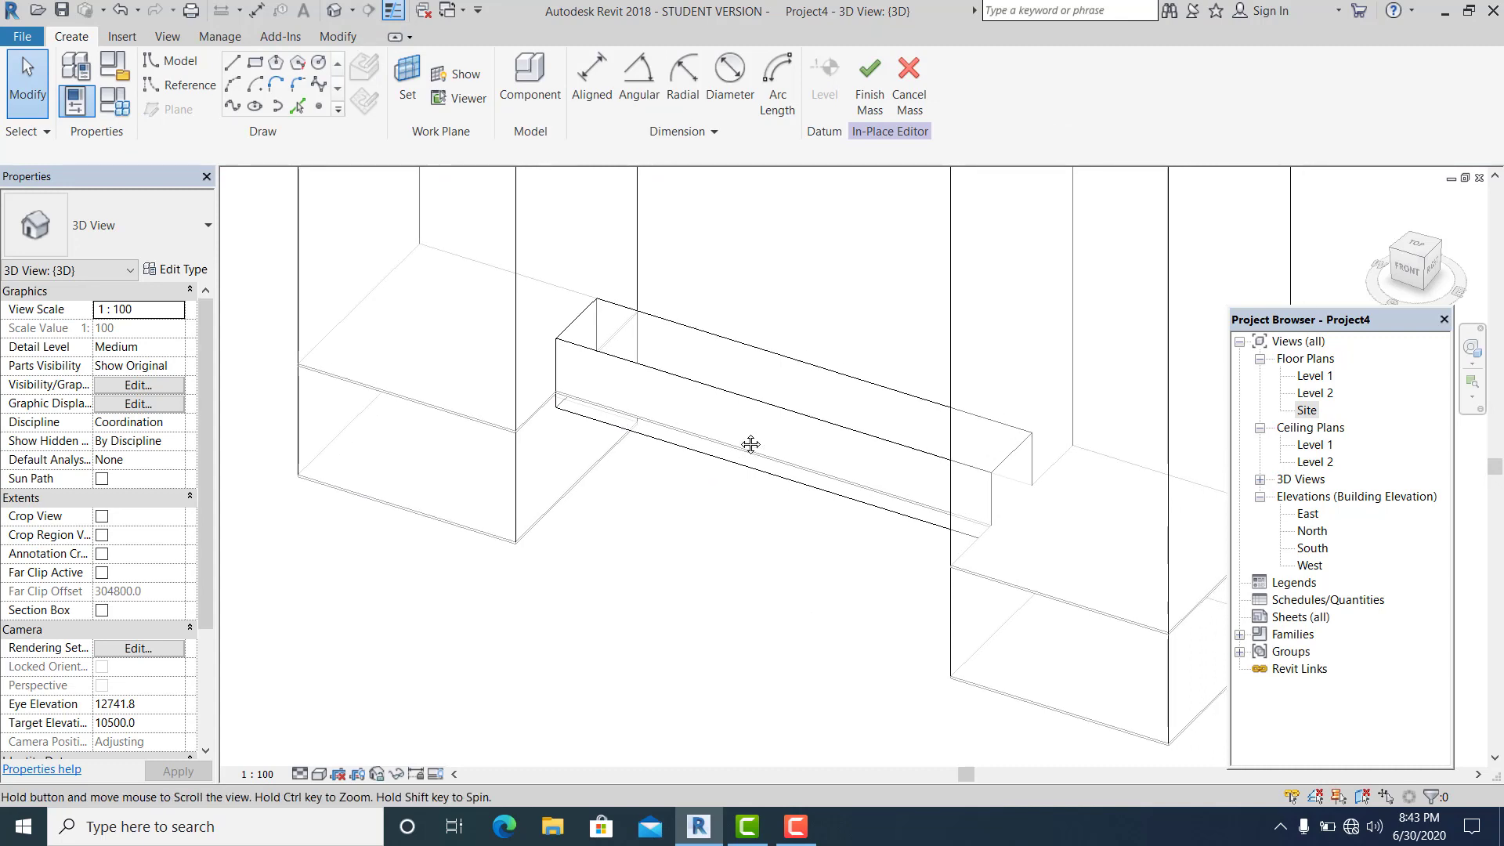
{"action": "left_click", "coordinate": [777, 347]}
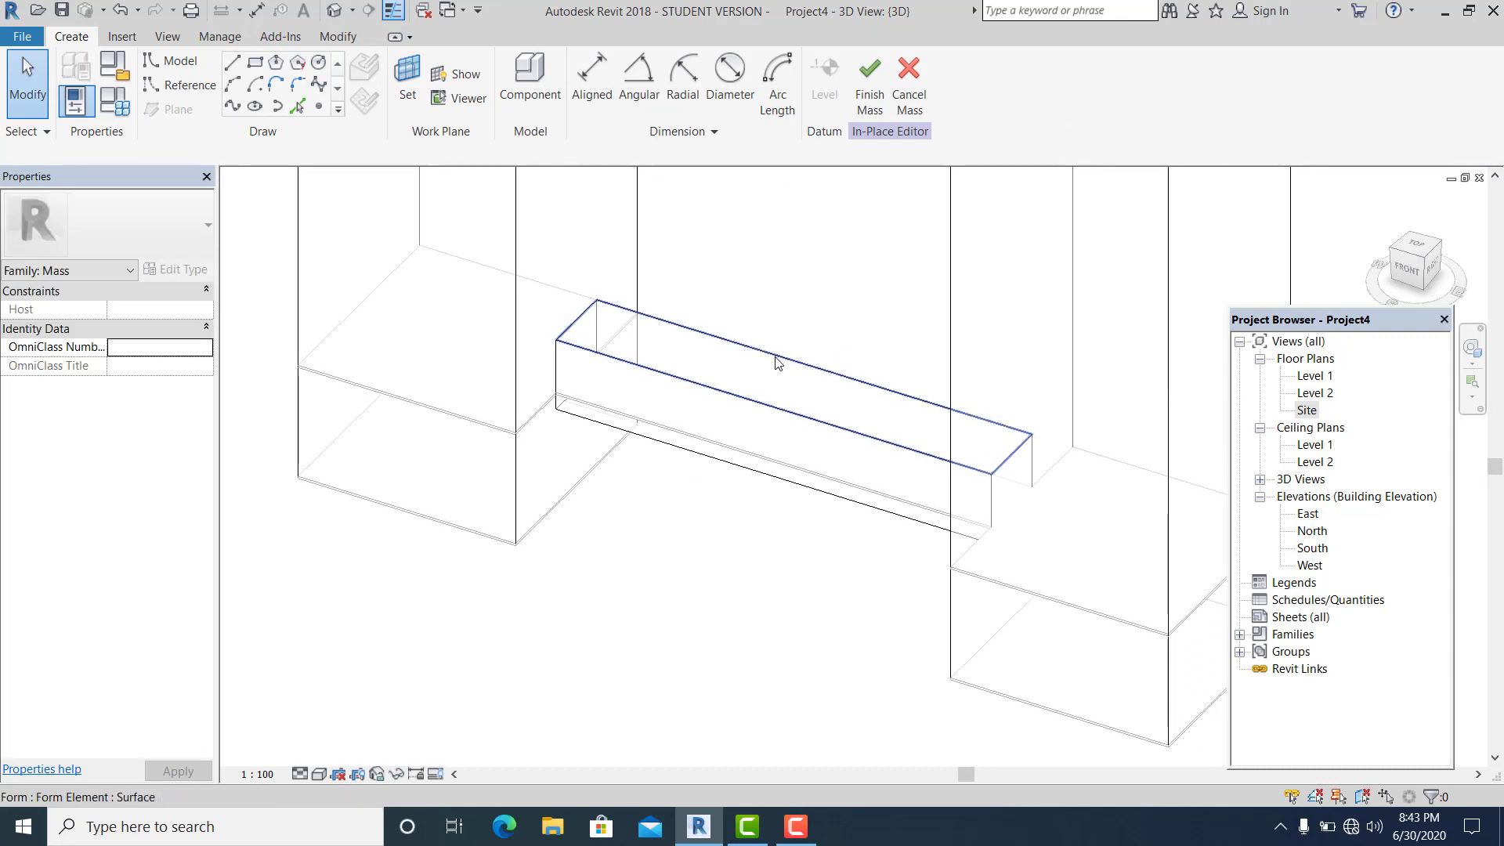
{"action": "left_click", "coordinate": [831, 338]}
{"action": "left_click", "coordinate": [1160, 86]}
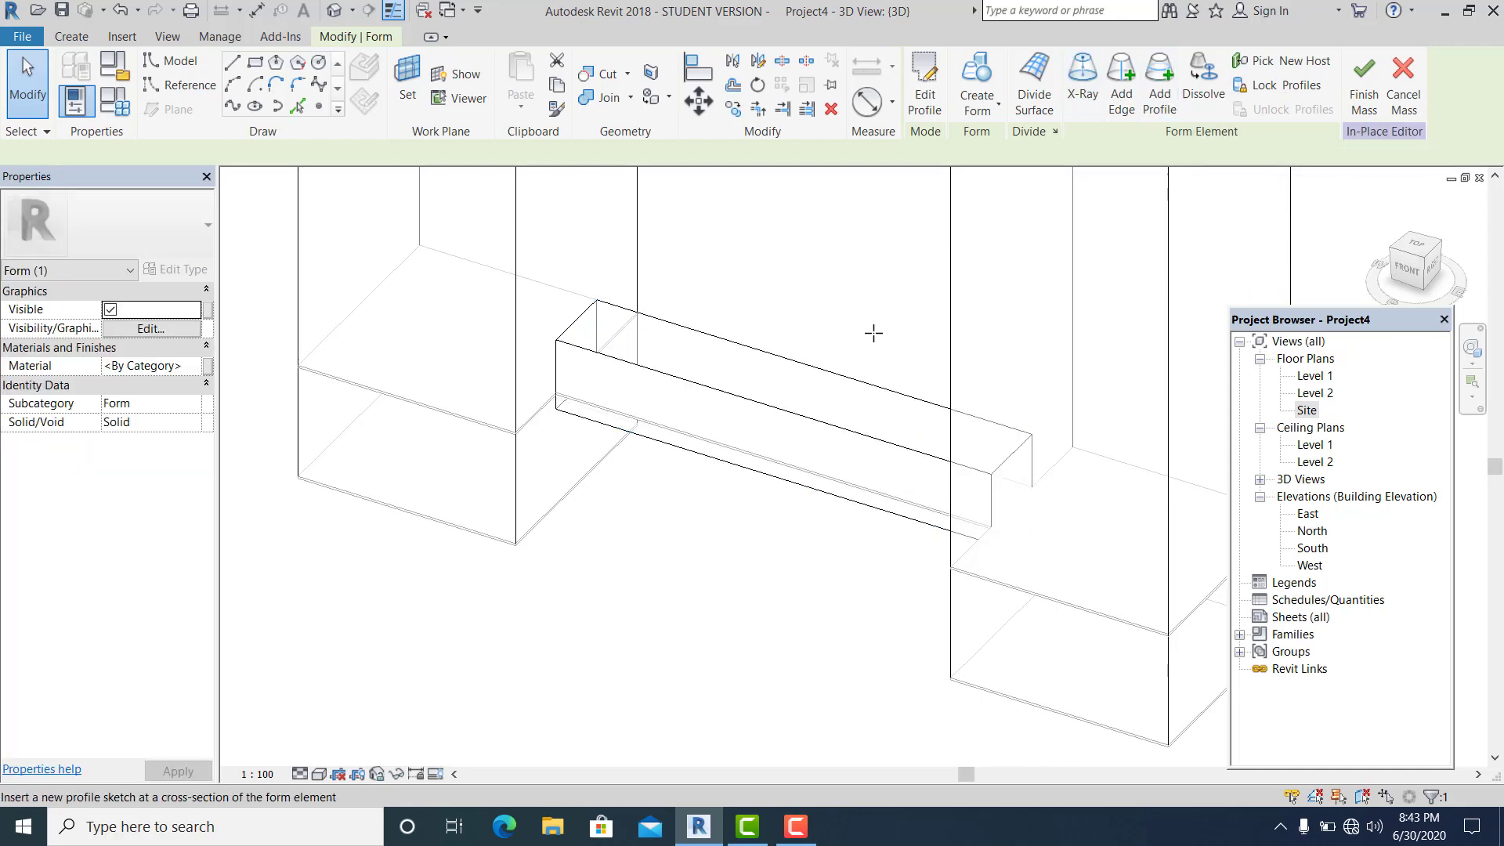
{"action": "left_click", "coordinate": [789, 357]}
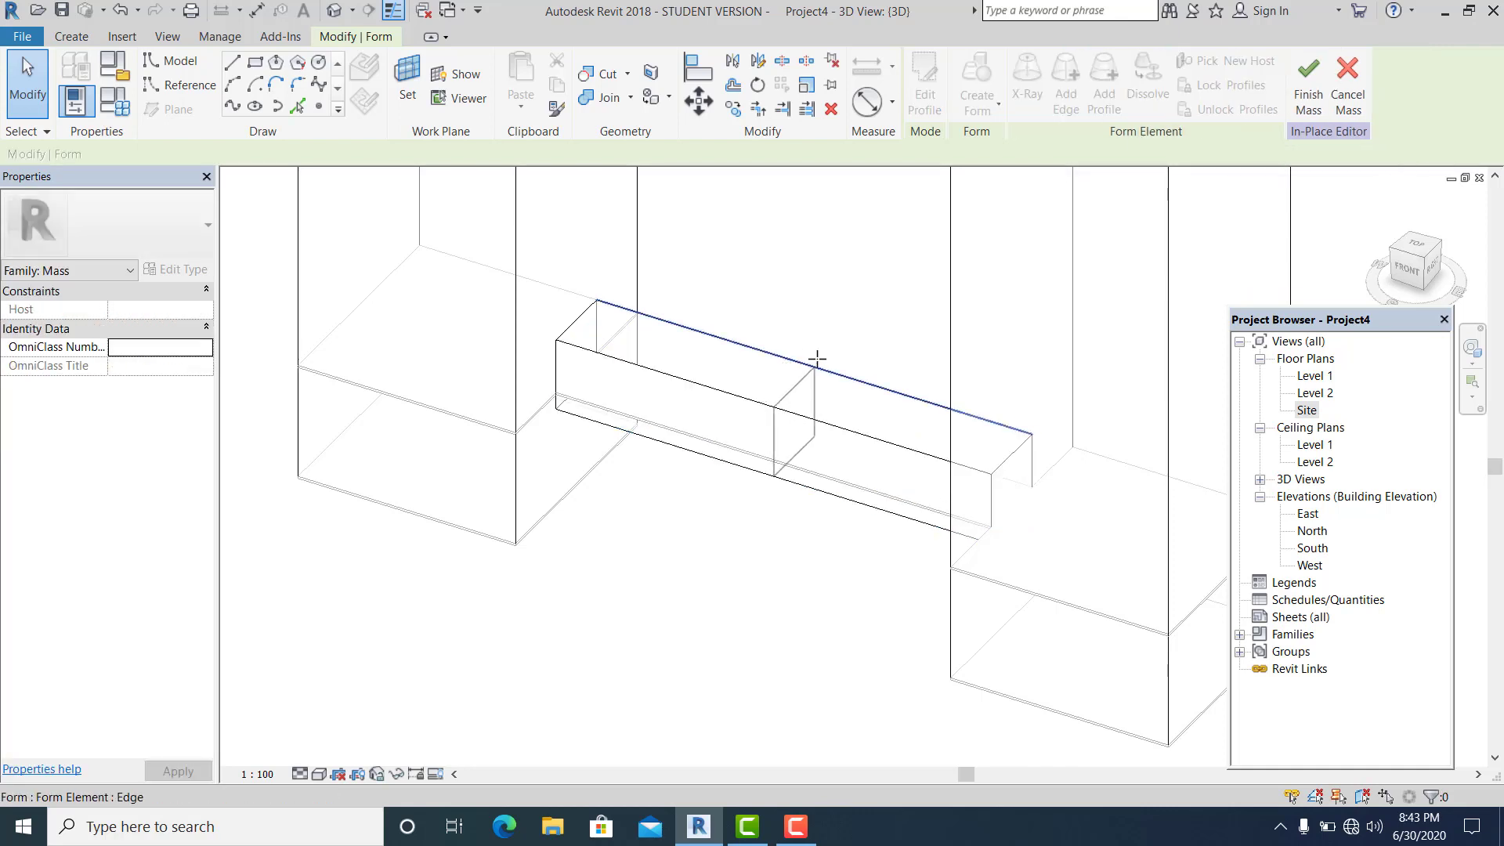
{"action": "key", "text": "Escape"}
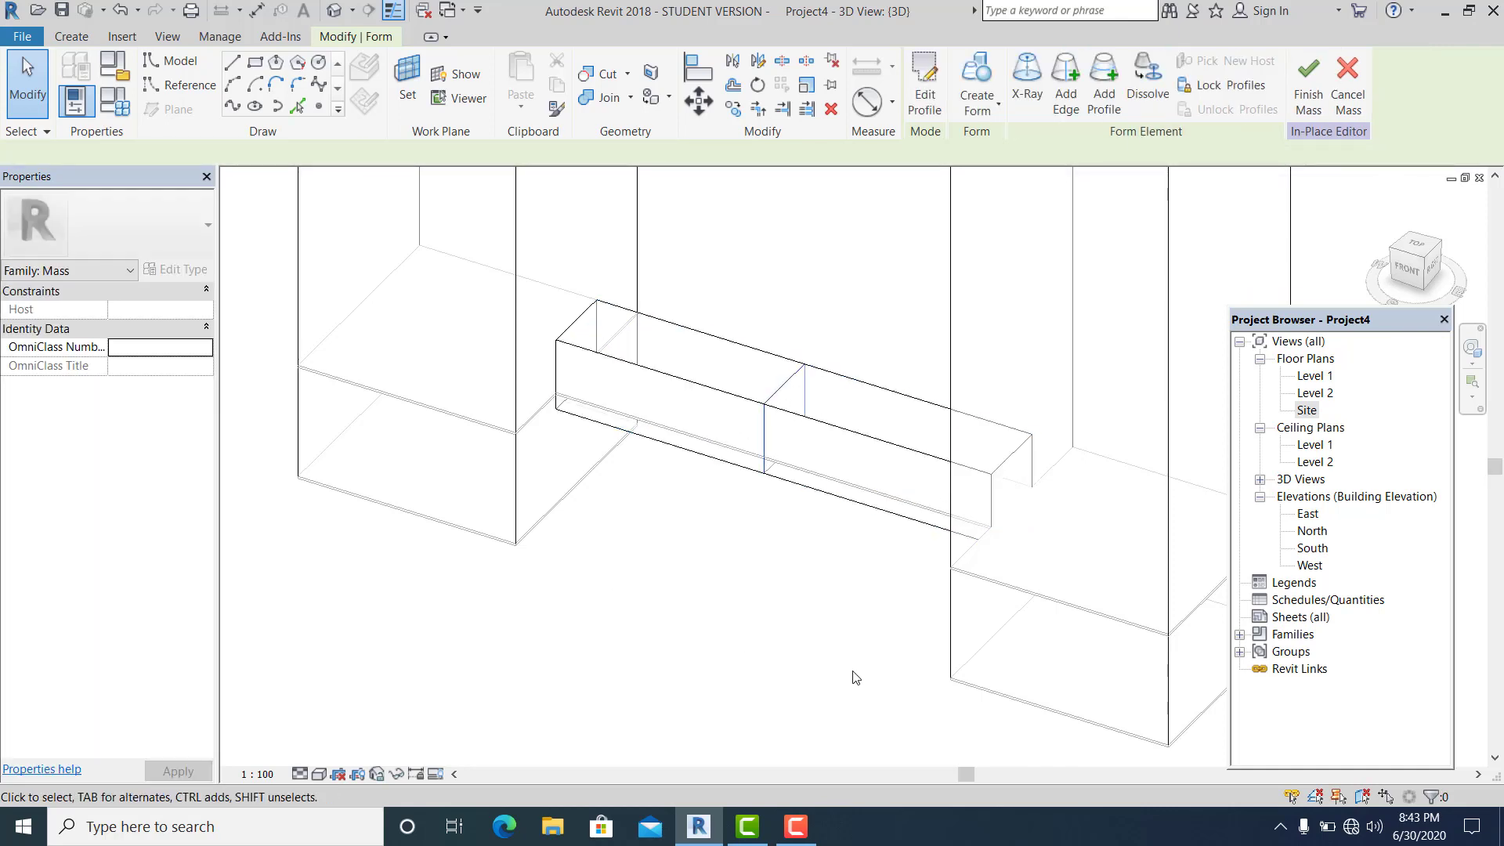
Rotate the bar's added middle profile about 25° around its centre to twist the form.
{"action": "left_click", "coordinate": [981, 605]}
{"action": "middle_click_drag", "start_coordinate": [981, 605], "coordinate": [871, 647], "text": "shift"}
{"action": "scroll", "coordinate": [815, 391], "scroll_direction": "up", "scroll_amount": 1}
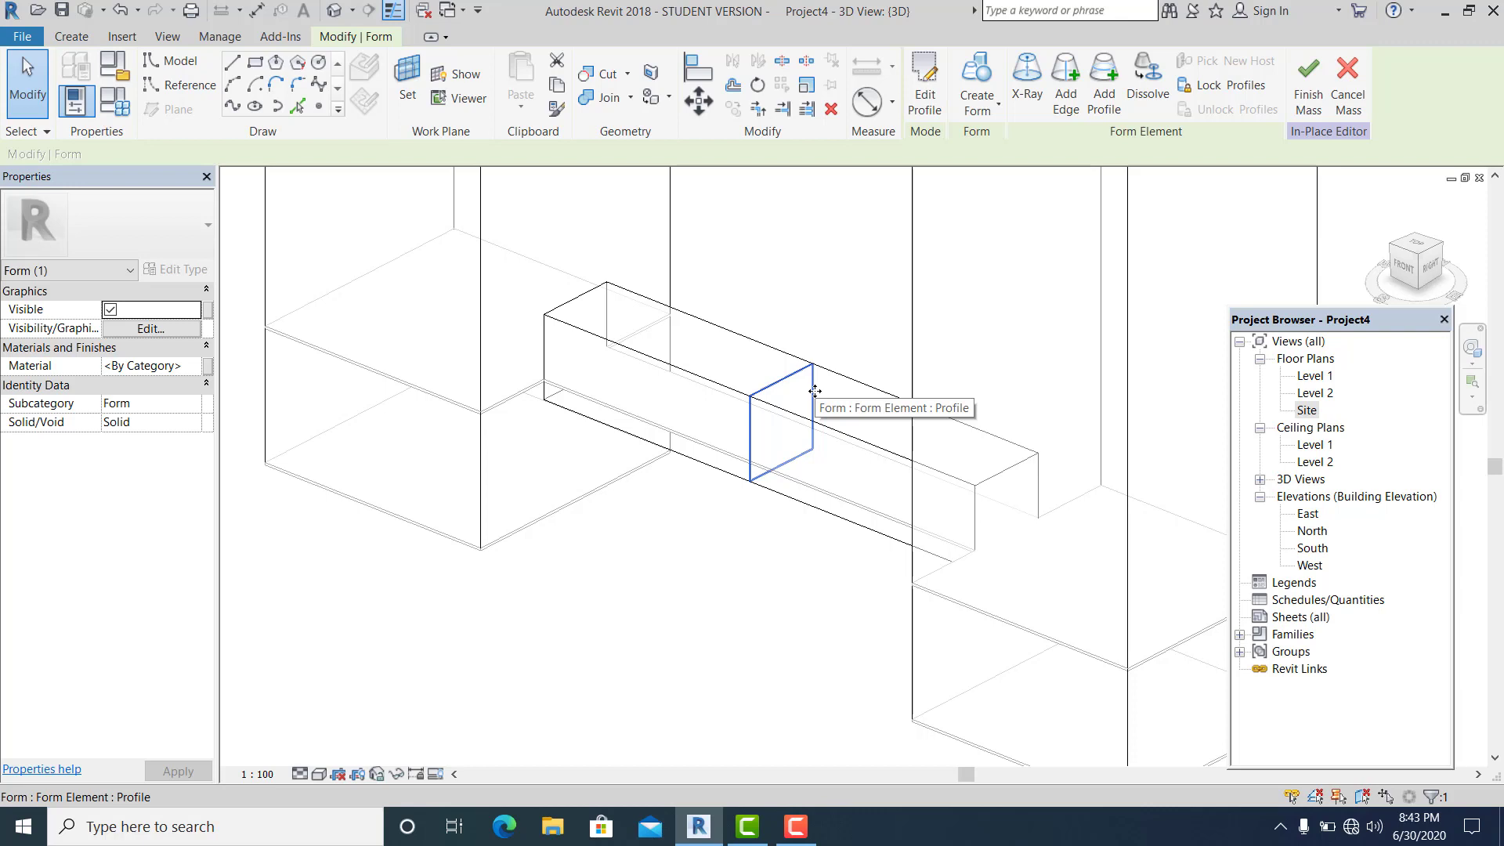
{"action": "left_click", "coordinate": [815, 391]}
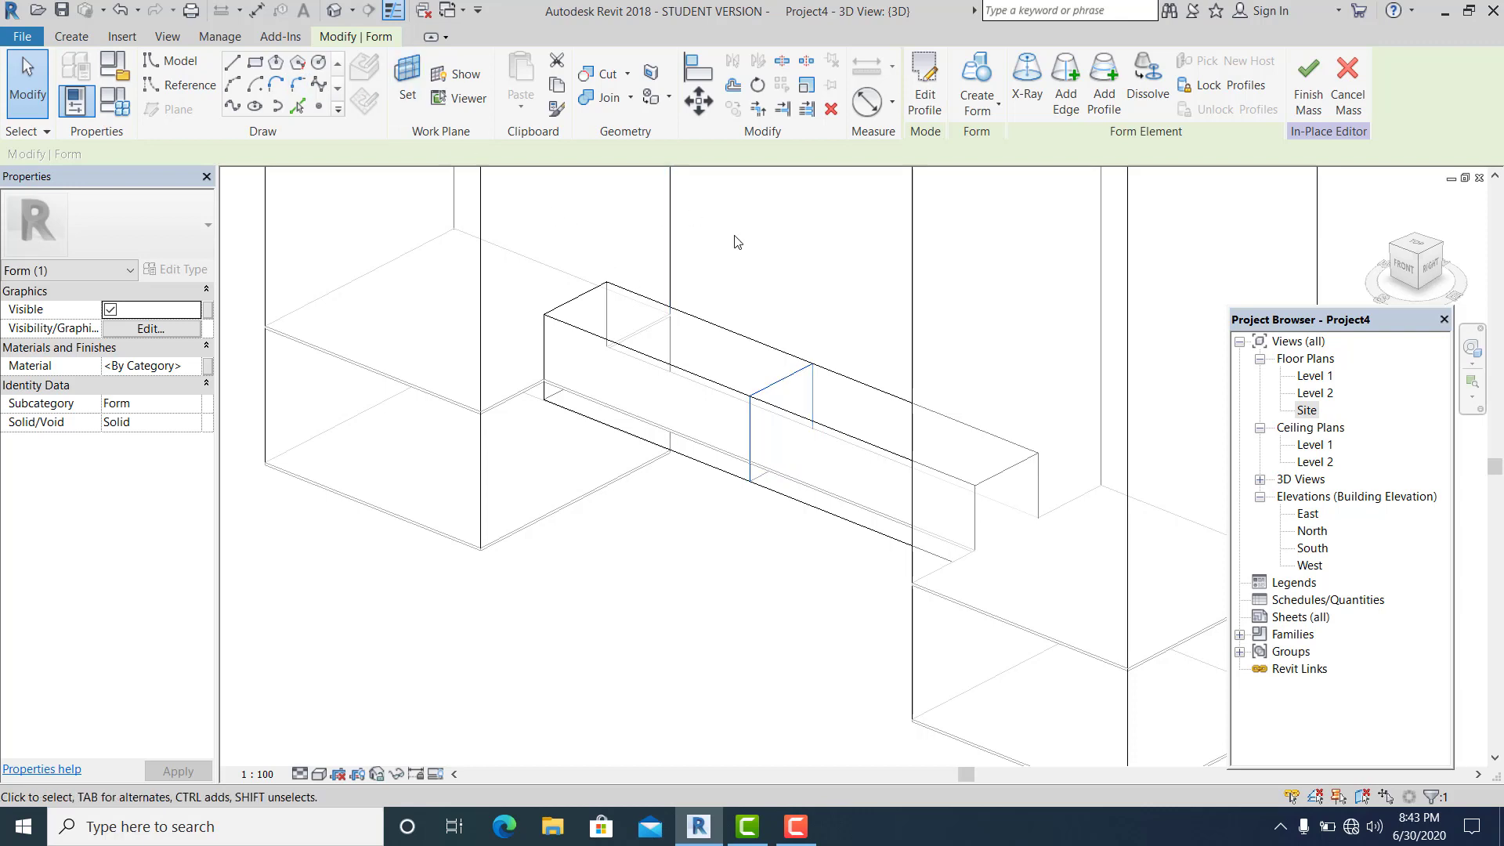
{"action": "left_click", "coordinate": [766, 88]}
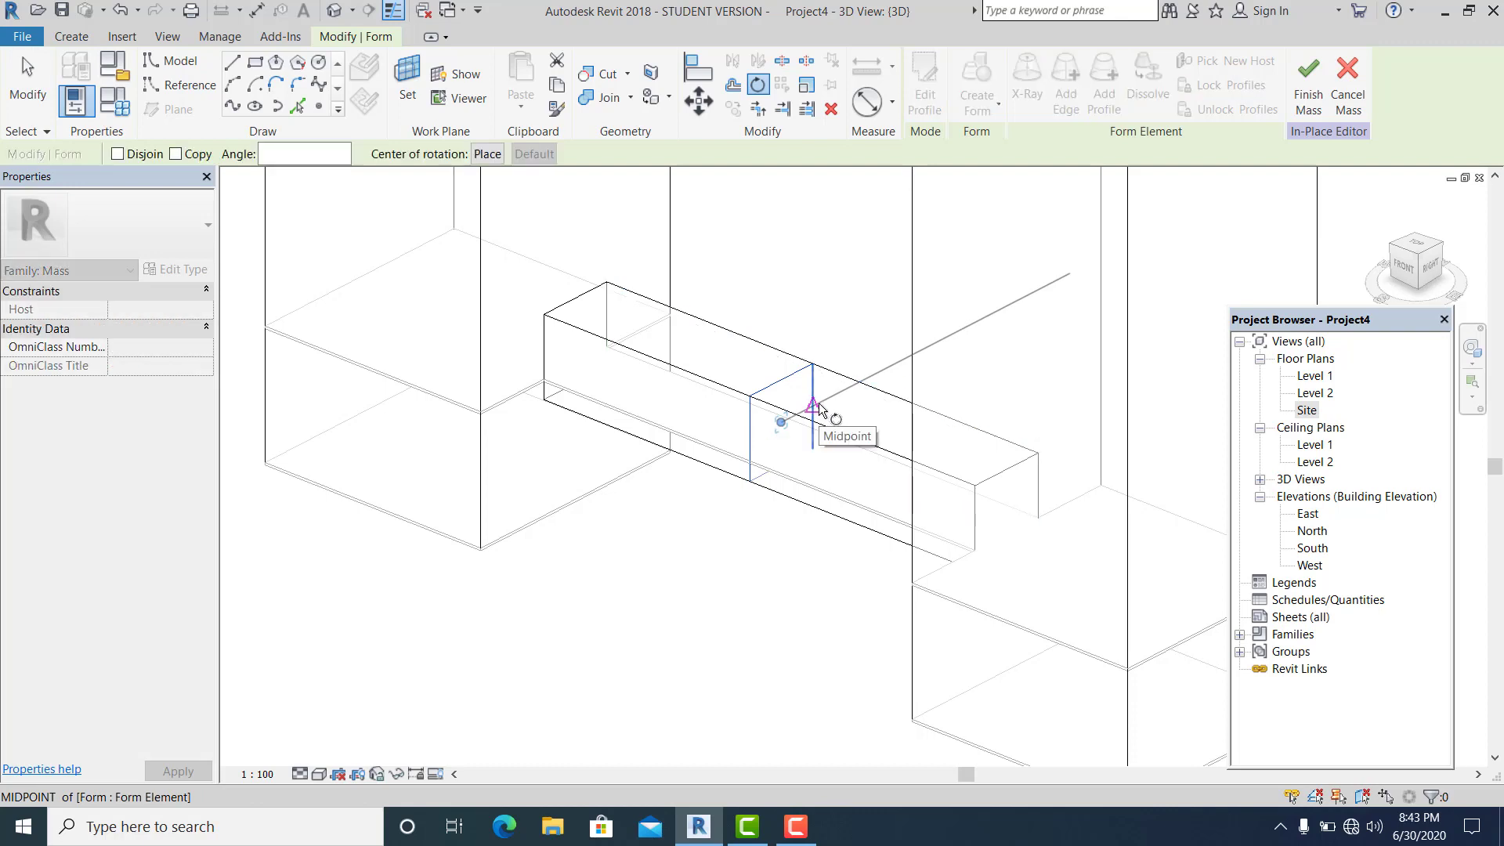
{"action": "left_click", "coordinate": [817, 408]}
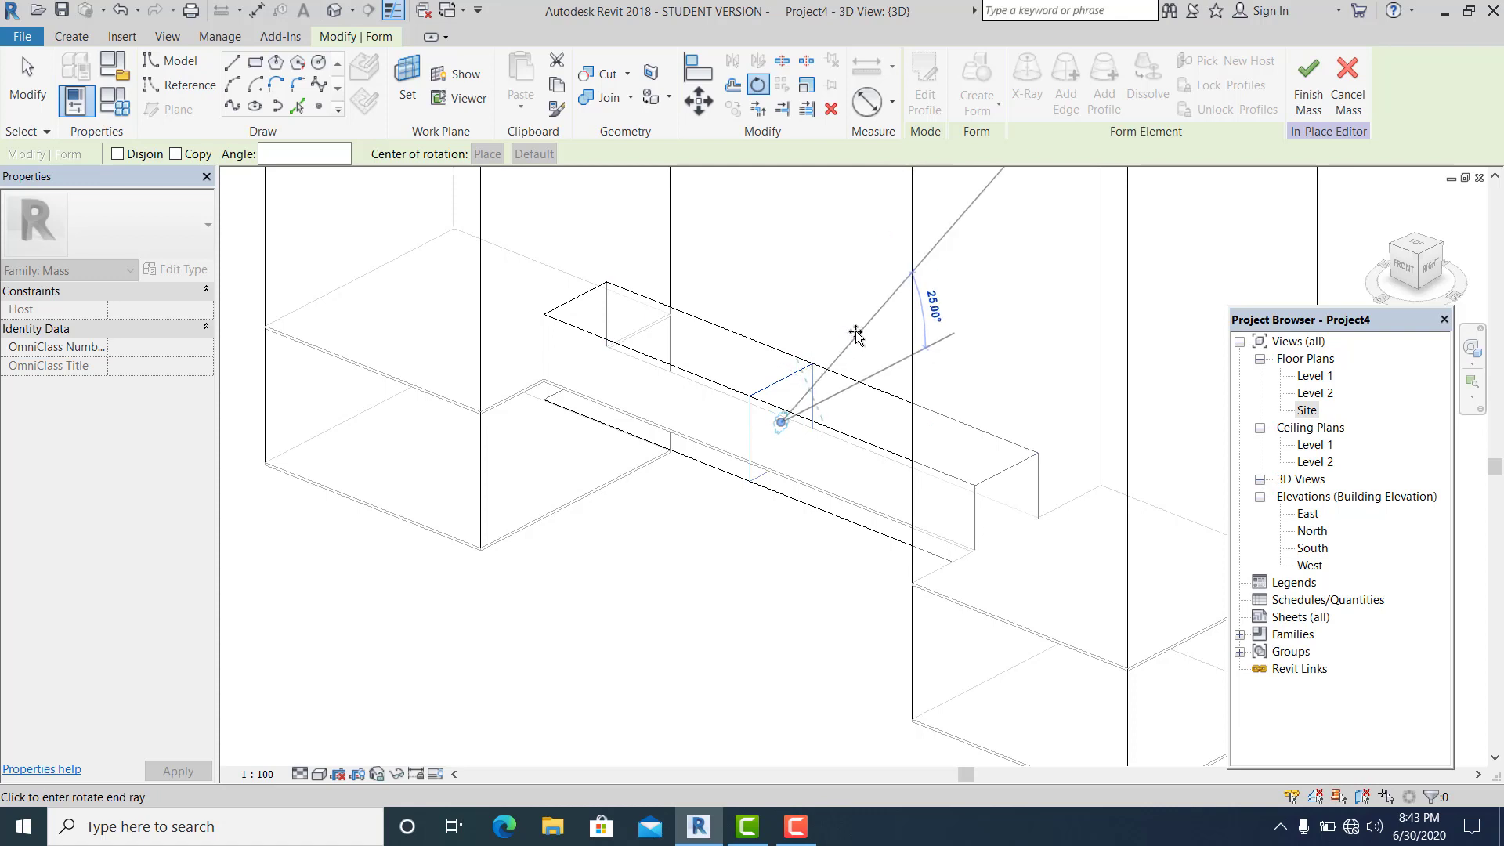
{"action": "left_click", "coordinate": [857, 326]}
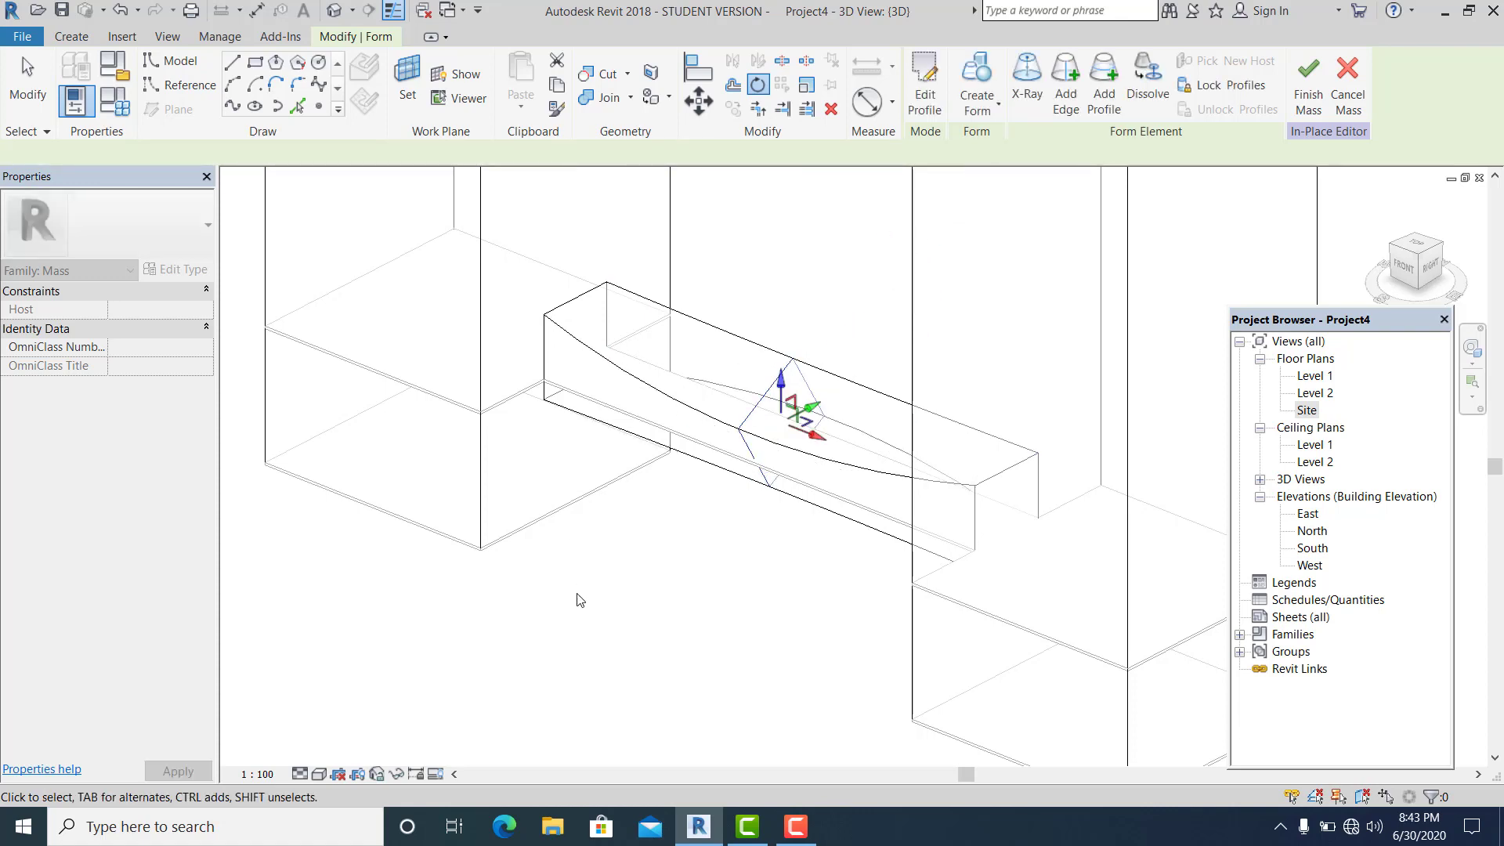
{"action": "left_click", "coordinate": [28, 84]}
{"action": "mouse_move", "coordinate": [770, 547]}
{"action": "middle_mouse_down", "text": "shift"}
{"action": "mouse_move", "coordinate": [706, 517]}
{"action": "mouse_move", "coordinate": [651, 380]}
{"action": "mouse_move", "coordinate": [836, 604]}
{"action": "mouse_move", "coordinate": [758, 553]}
{"action": "mouse_move", "coordinate": [862, 510]}
{"action": "mouse_move", "coordinate": [869, 436]}
{"action": "mouse_move", "coordinate": [792, 546]}
{"action": "middle_mouse_up", "text": "shift"}
{"action": "scroll", "coordinate": [791, 546], "scroll_direction": "down", "scroll_amount": 5}
{"action": "middle_click_drag", "start_coordinate": [826, 595], "coordinate": [833, 616]}
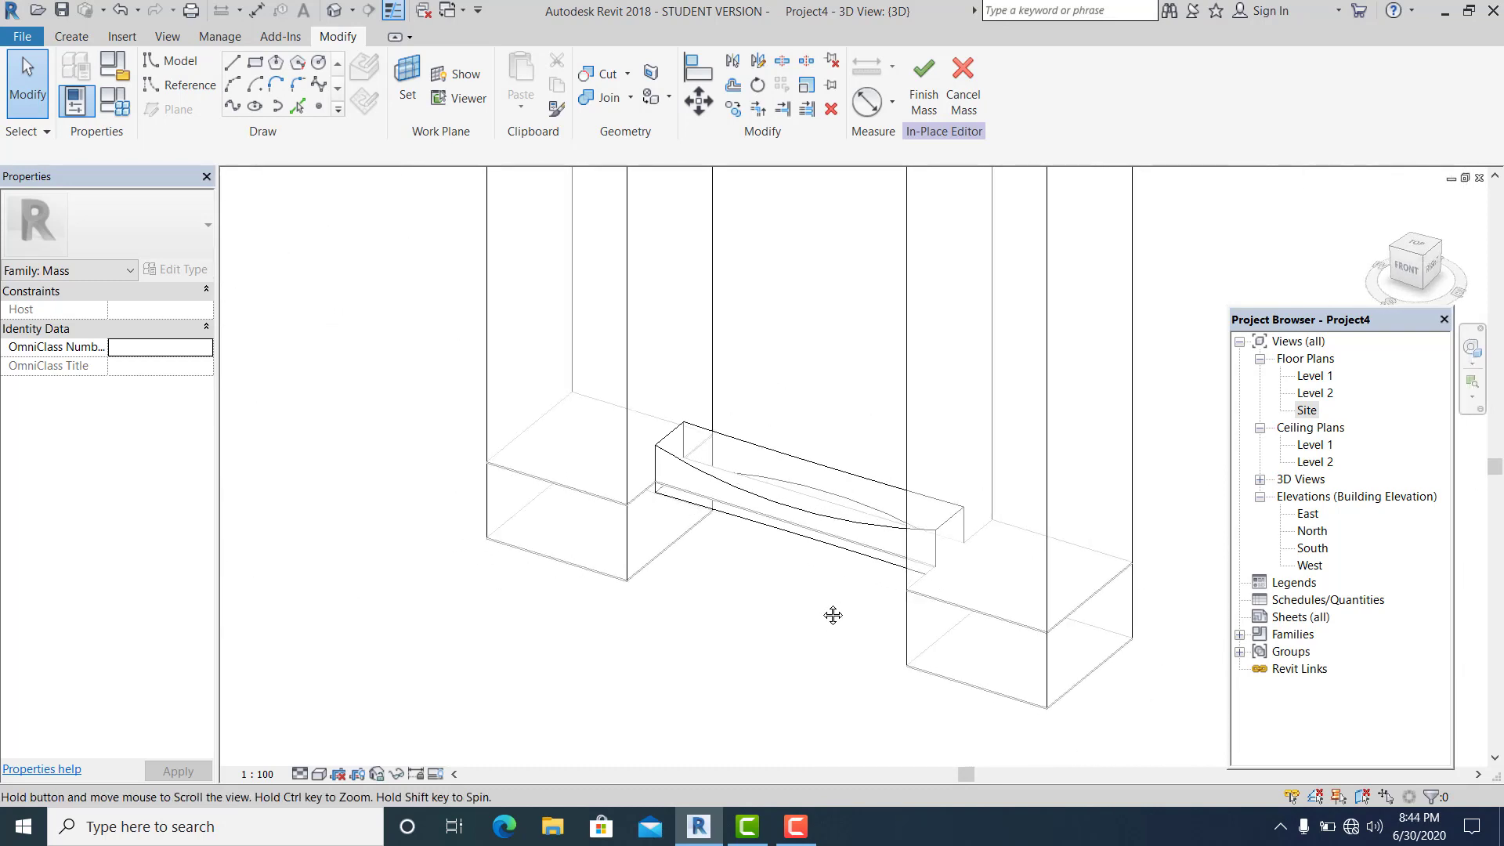
Finish the in-place mass with the twisted connecting bar.
{"action": "scroll", "coordinate": [823, 455], "scroll_direction": "up", "scroll_amount": 1}
{"action": "left_click", "coordinate": [921, 99]}
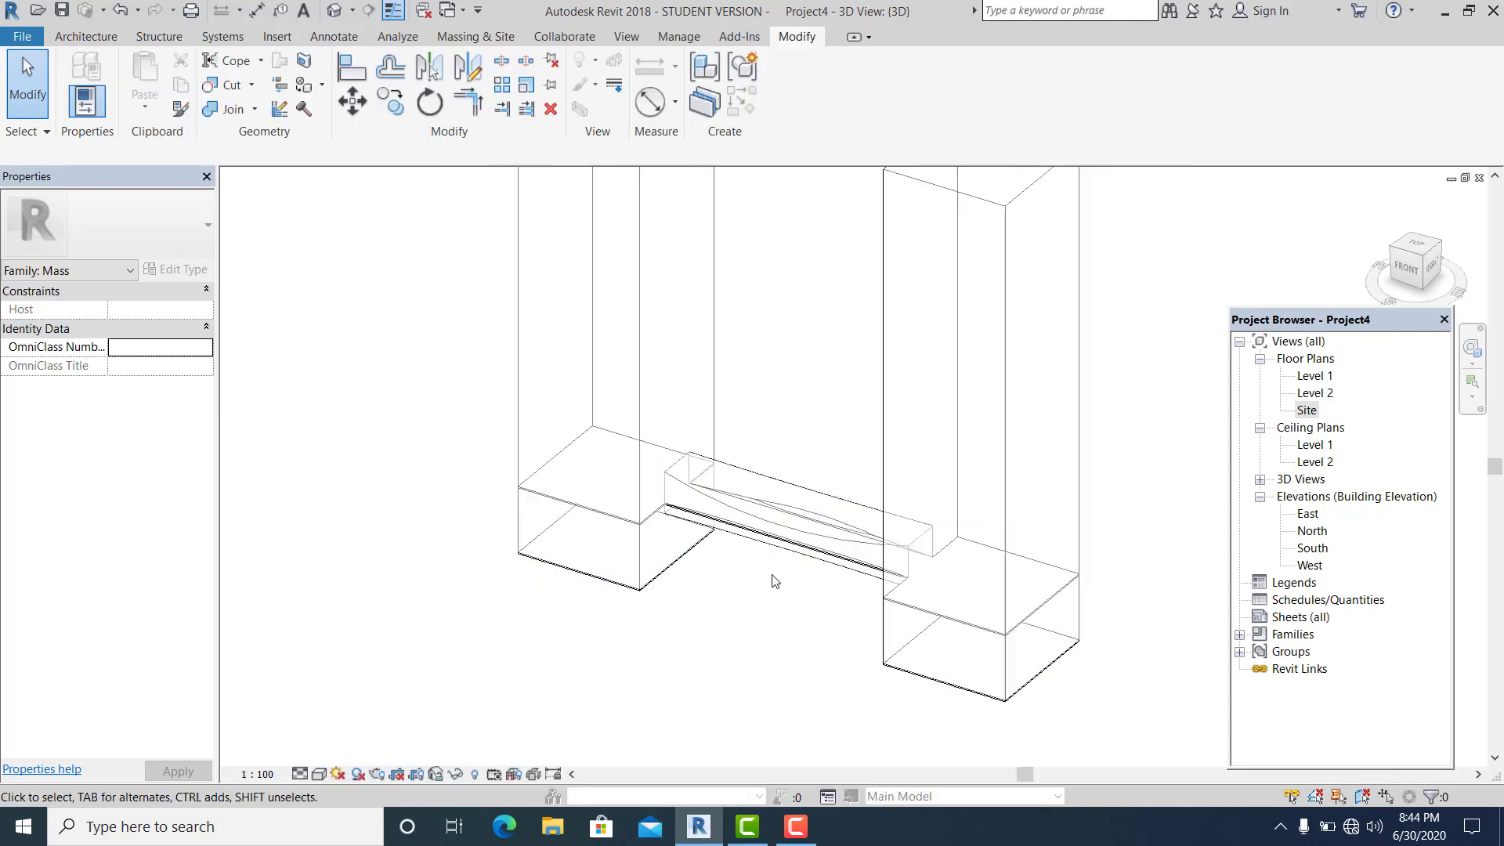
{"action": "scroll", "coordinate": [772, 576], "scroll_direction": "down", "scroll_amount": 4}
{"action": "mouse_move", "coordinate": [773, 578]}
{"action": "middle_mouse_down", "text": "shift"}
{"action": "mouse_move", "coordinate": [843, 676]}
{"action": "mouse_move", "coordinate": [785, 572]}
{"action": "middle_mouse_up", "text": "shift"}
{"action": "scroll", "coordinate": [756, 525], "scroll_direction": "up", "scroll_amount": 2}
{"action": "left_click", "coordinate": [594, 239]}
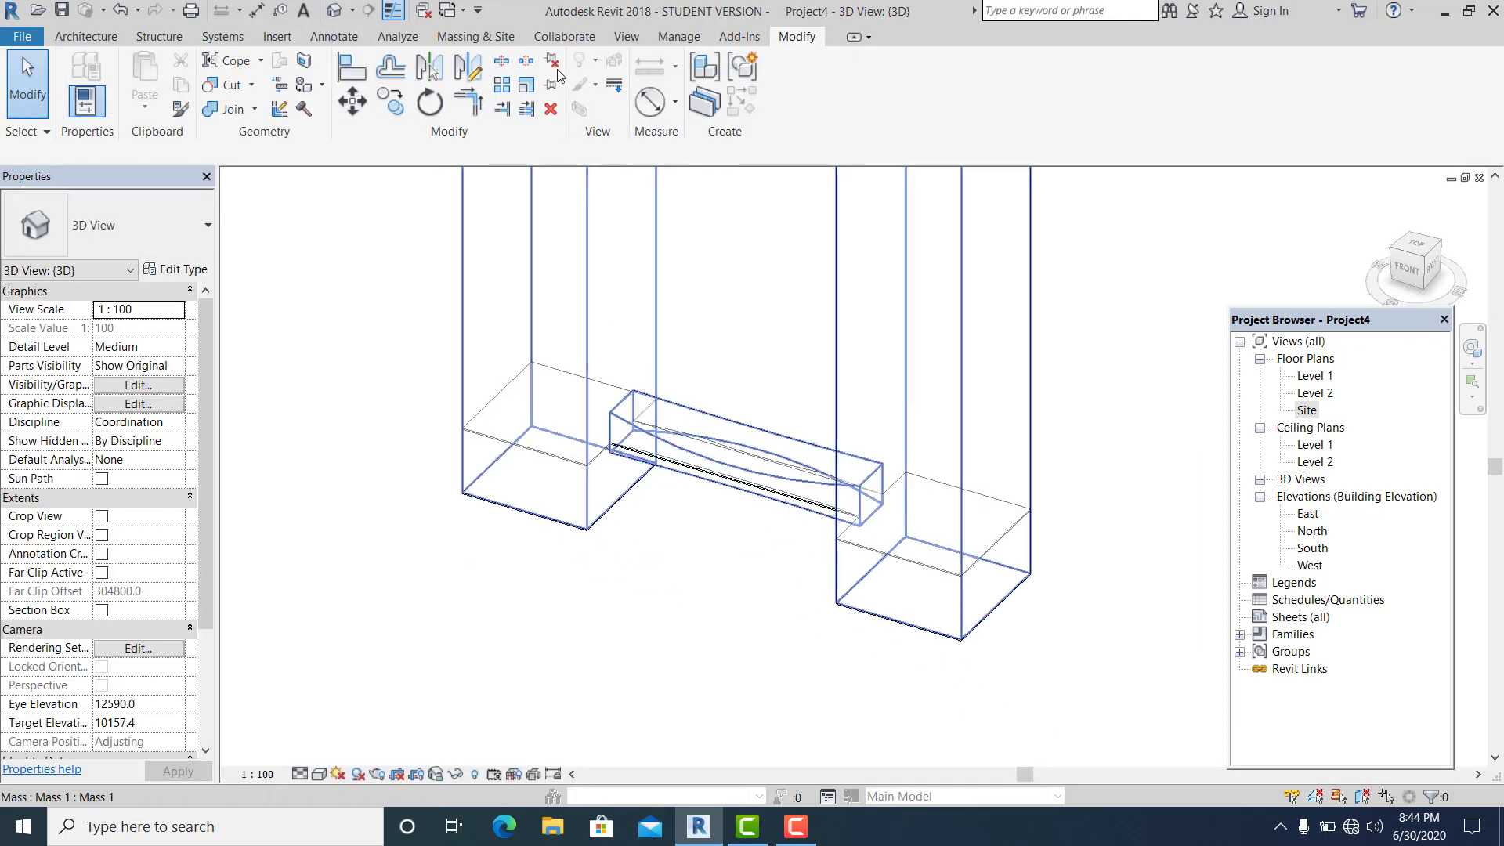
Start a curtain system by face and duplicate its 1500 x 3000mm type as "curtain system".
{"action": "left_click", "coordinate": [474, 37]}
{"action": "left_click", "coordinate": [286, 69]}
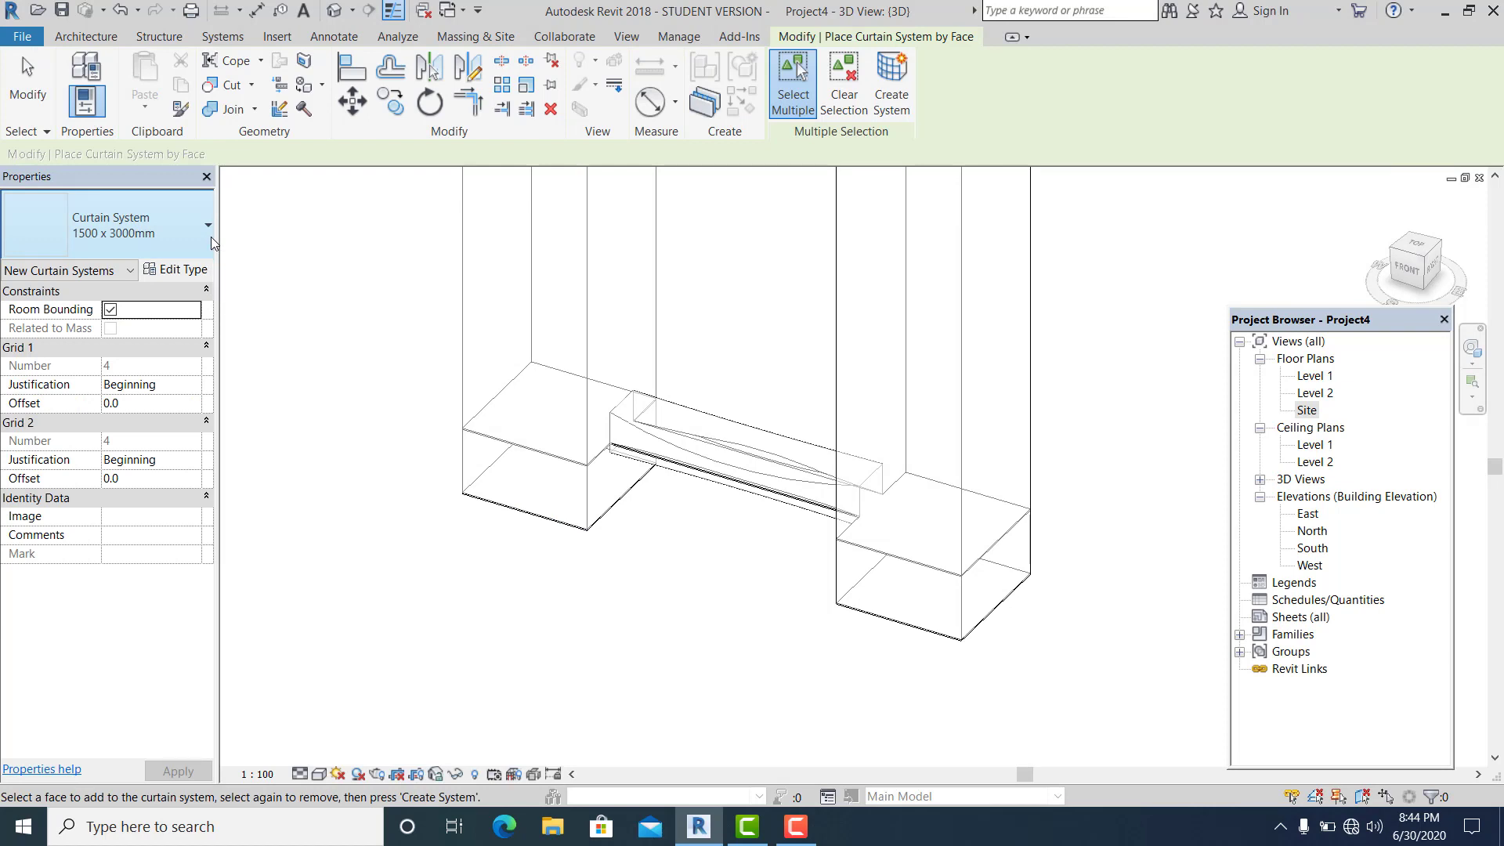
{"action": "scroll", "coordinate": [487, 356], "scroll_direction": "up", "scroll_amount": 2}
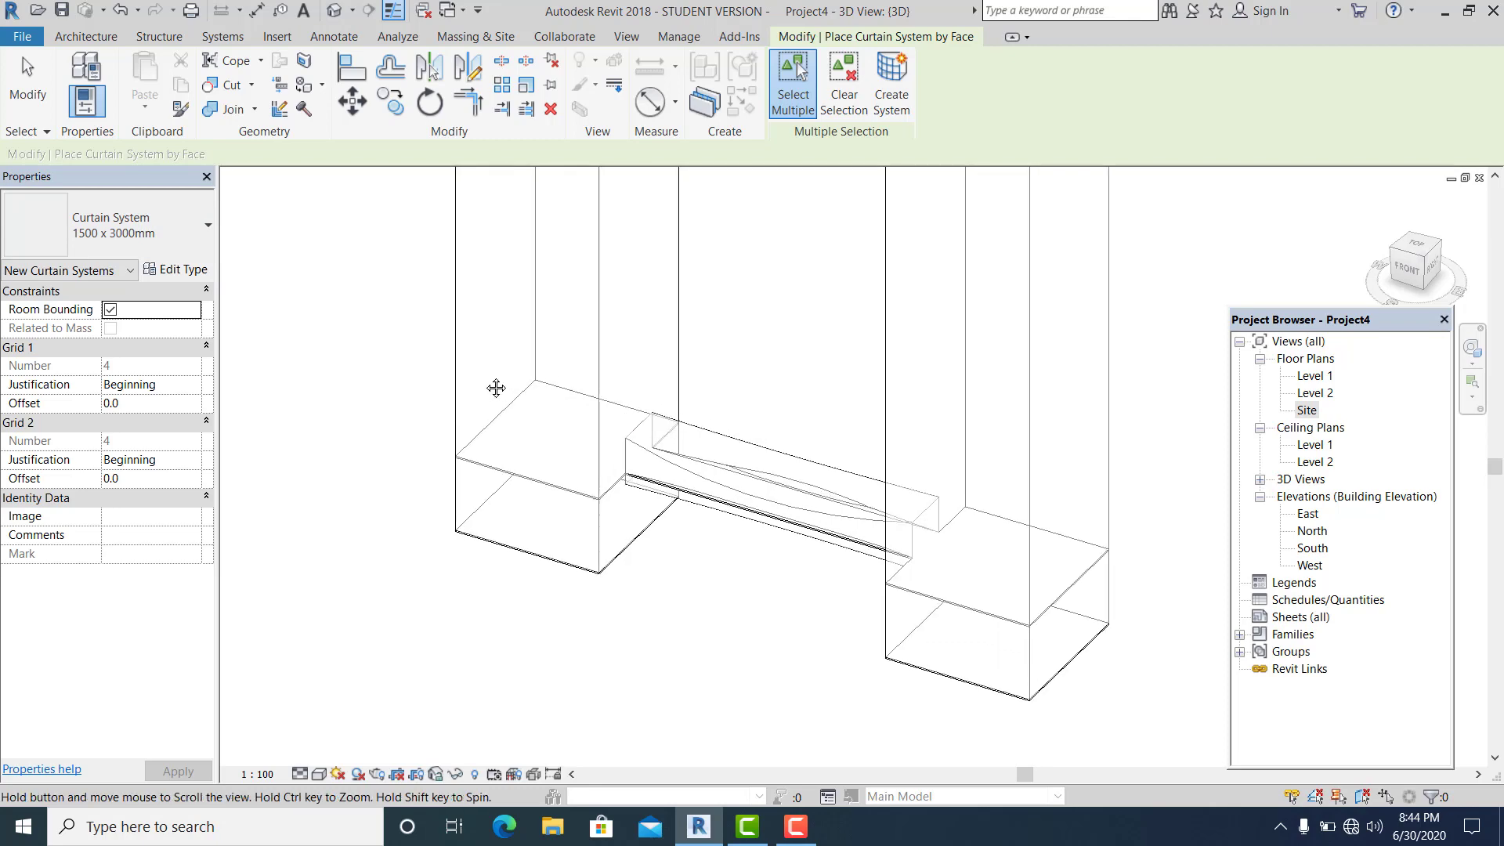
{"action": "left_click", "coordinate": [175, 269]}
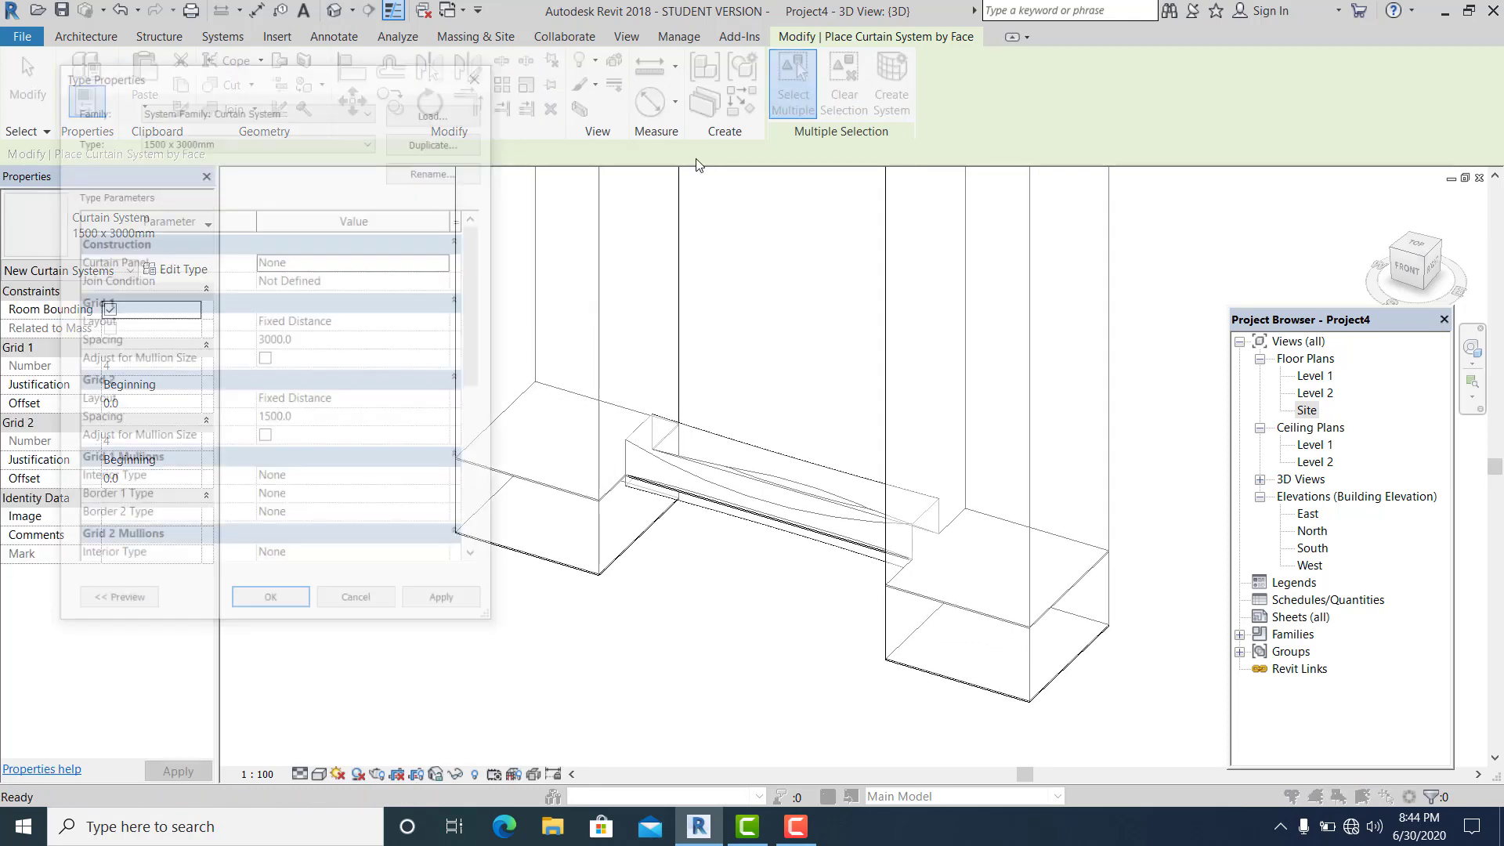
{"action": "left_click", "coordinate": [438, 140]}
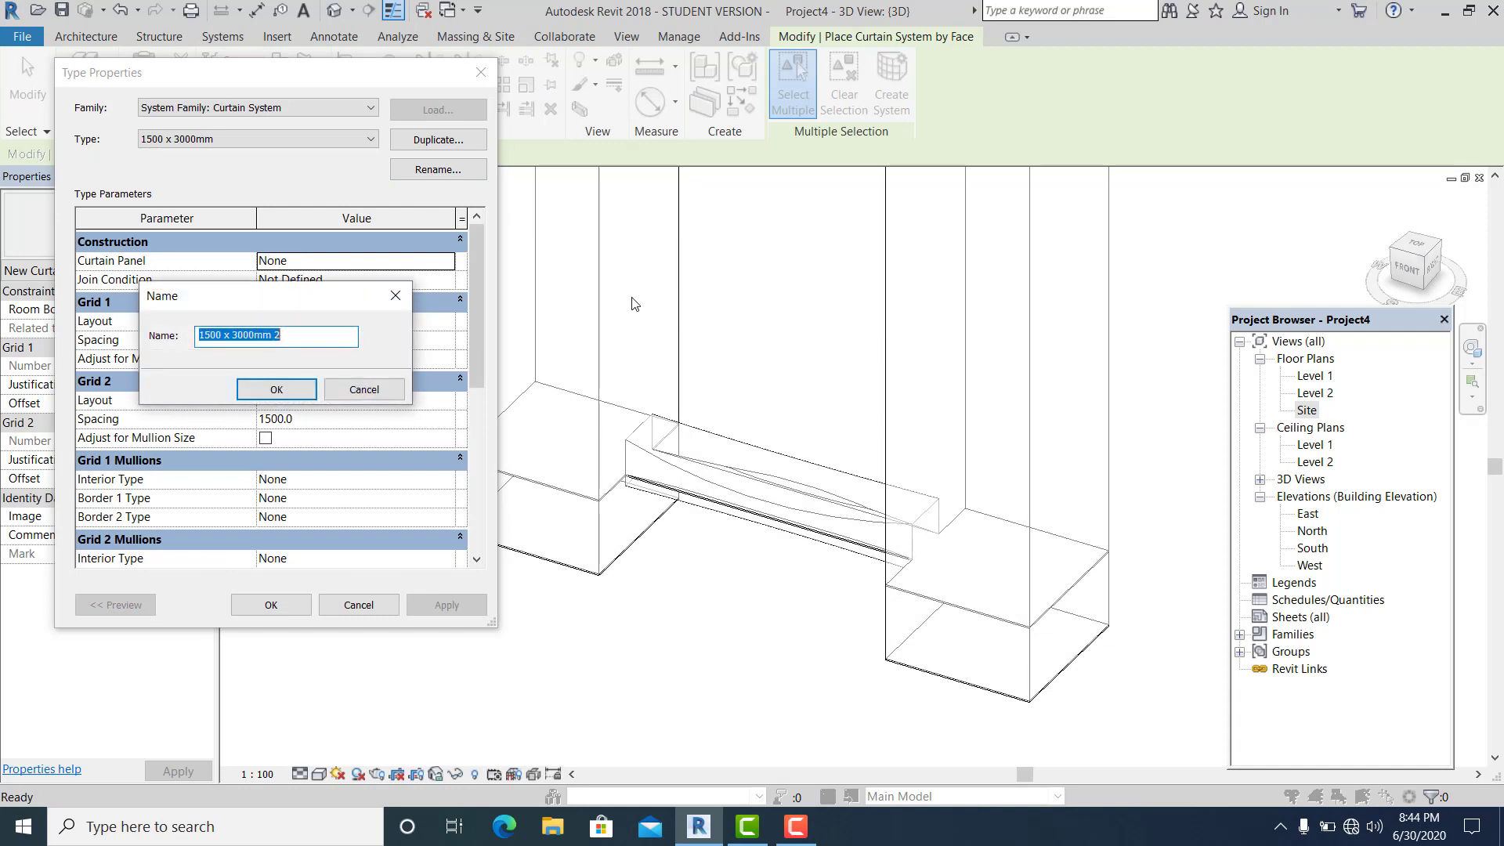
{"action": "type", "text": "curtain fsystem"}
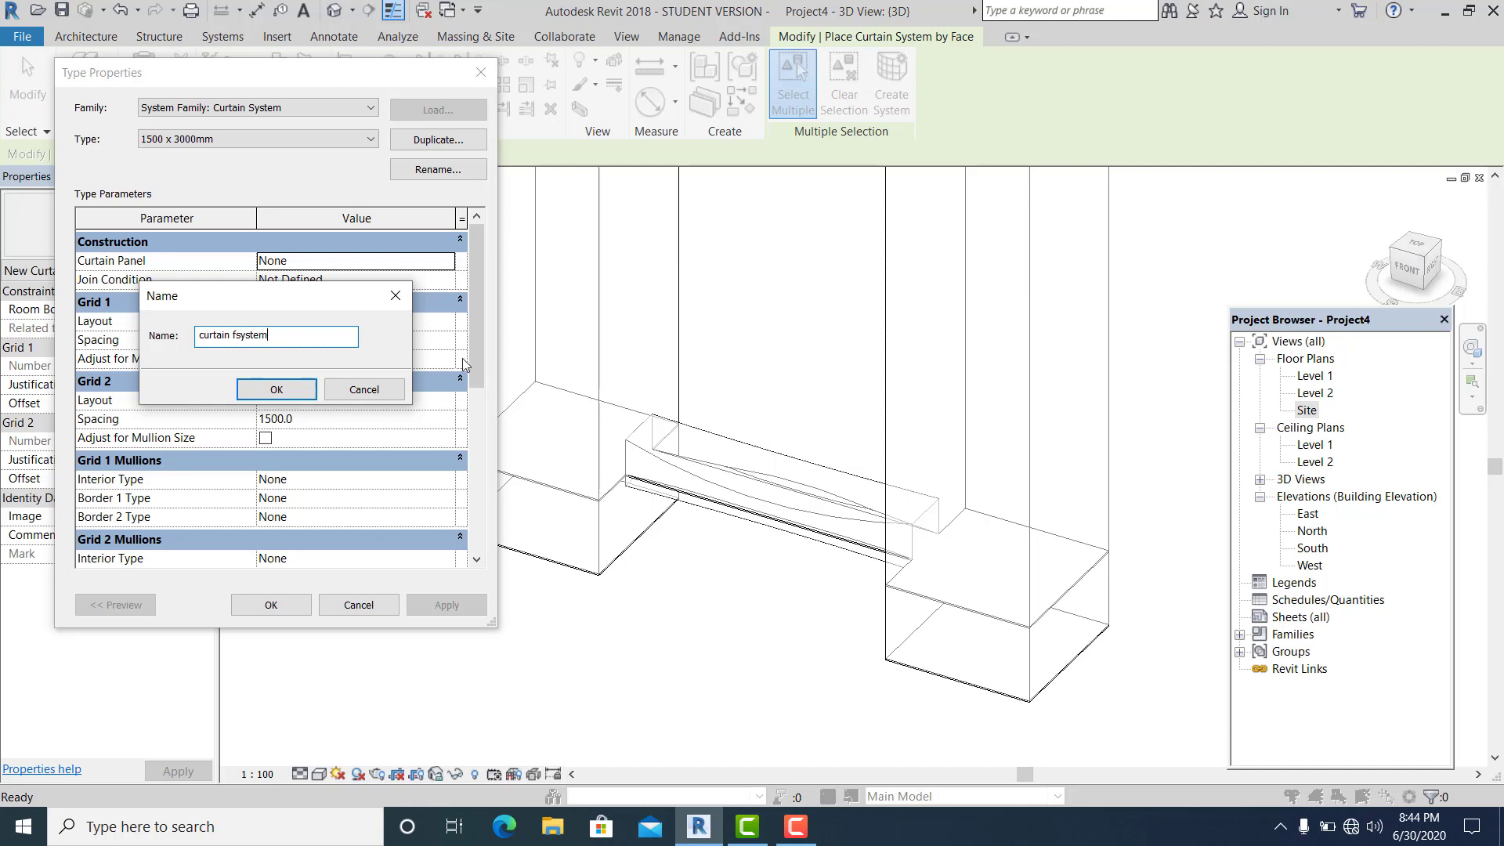
{"action": "key", "text": "BackSpace"}
{"action": "left_click", "coordinate": [280, 390]}
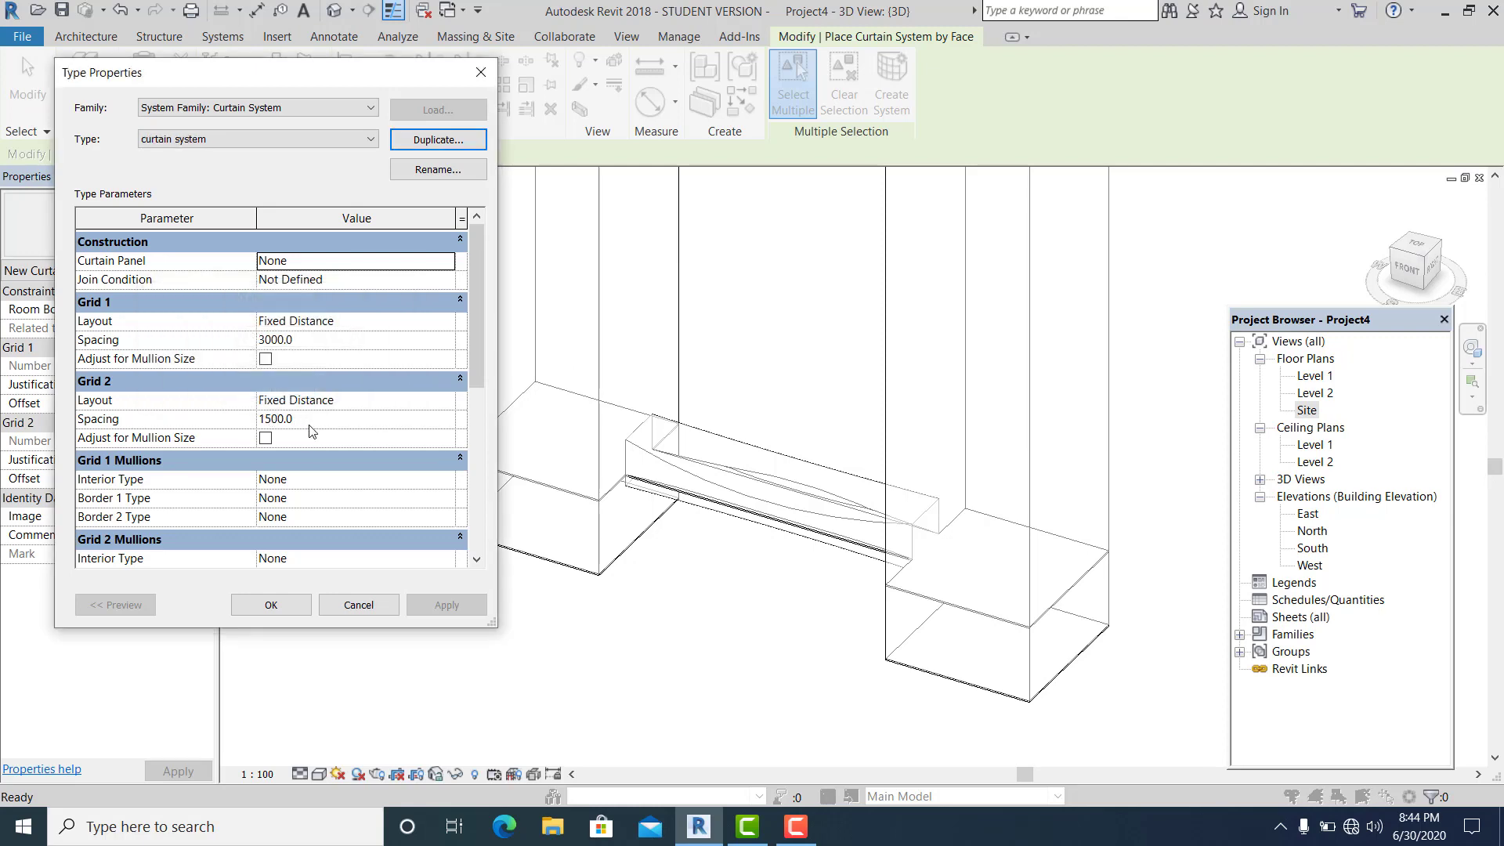
Set the curtain system type's Grid 1 layout to None and its Grid 2 spacing to 1000.
{"action": "left_click", "coordinate": [365, 322]}
{"action": "left_click", "coordinate": [445, 320]}
{"action": "left_click", "coordinate": [310, 339]}
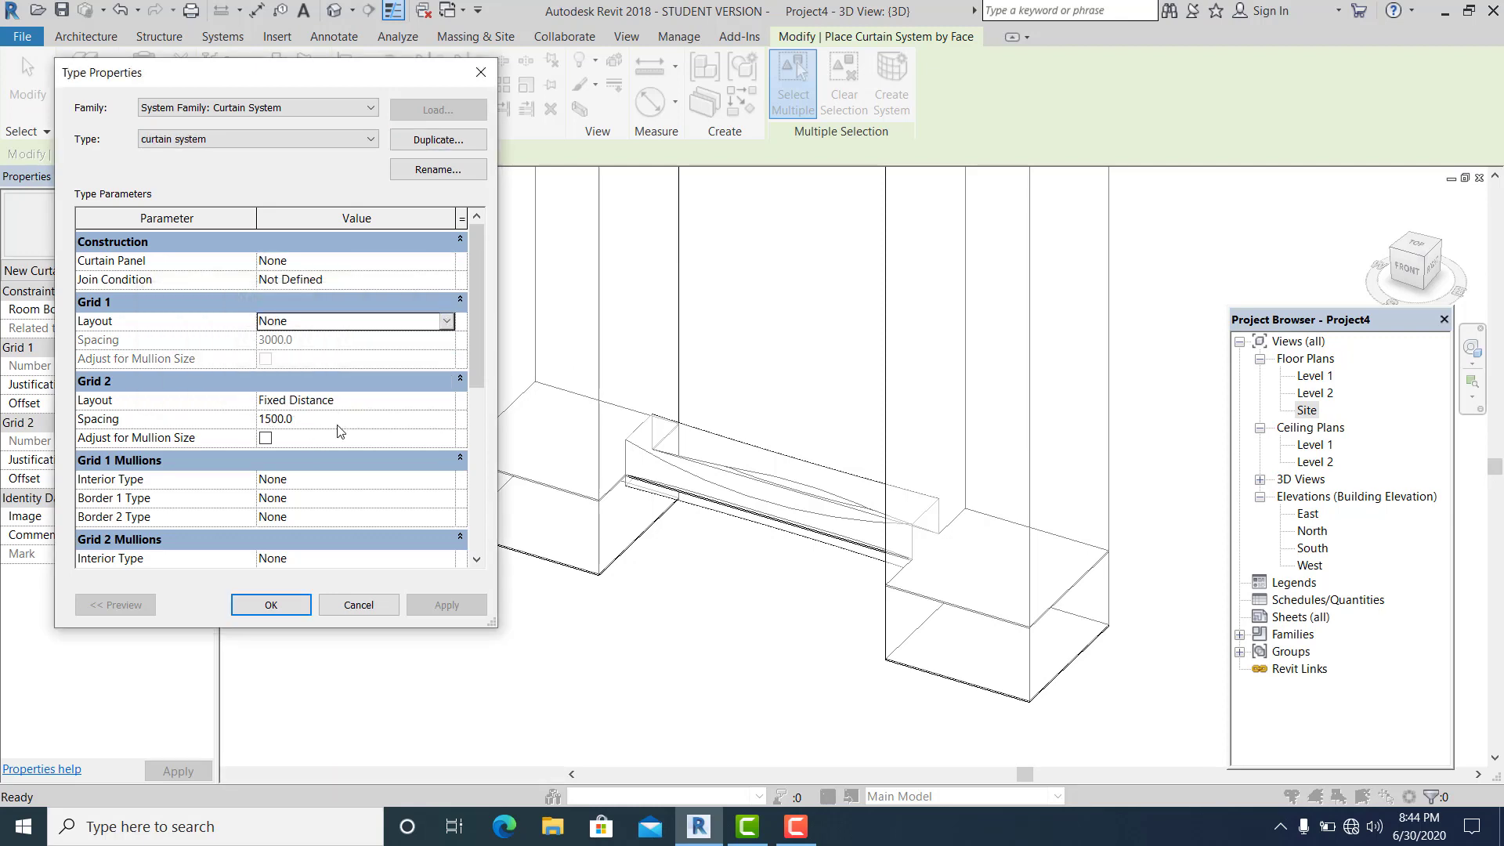
{"action": "left_click", "coordinate": [366, 401]}
{"action": "left_click", "coordinate": [352, 424]}
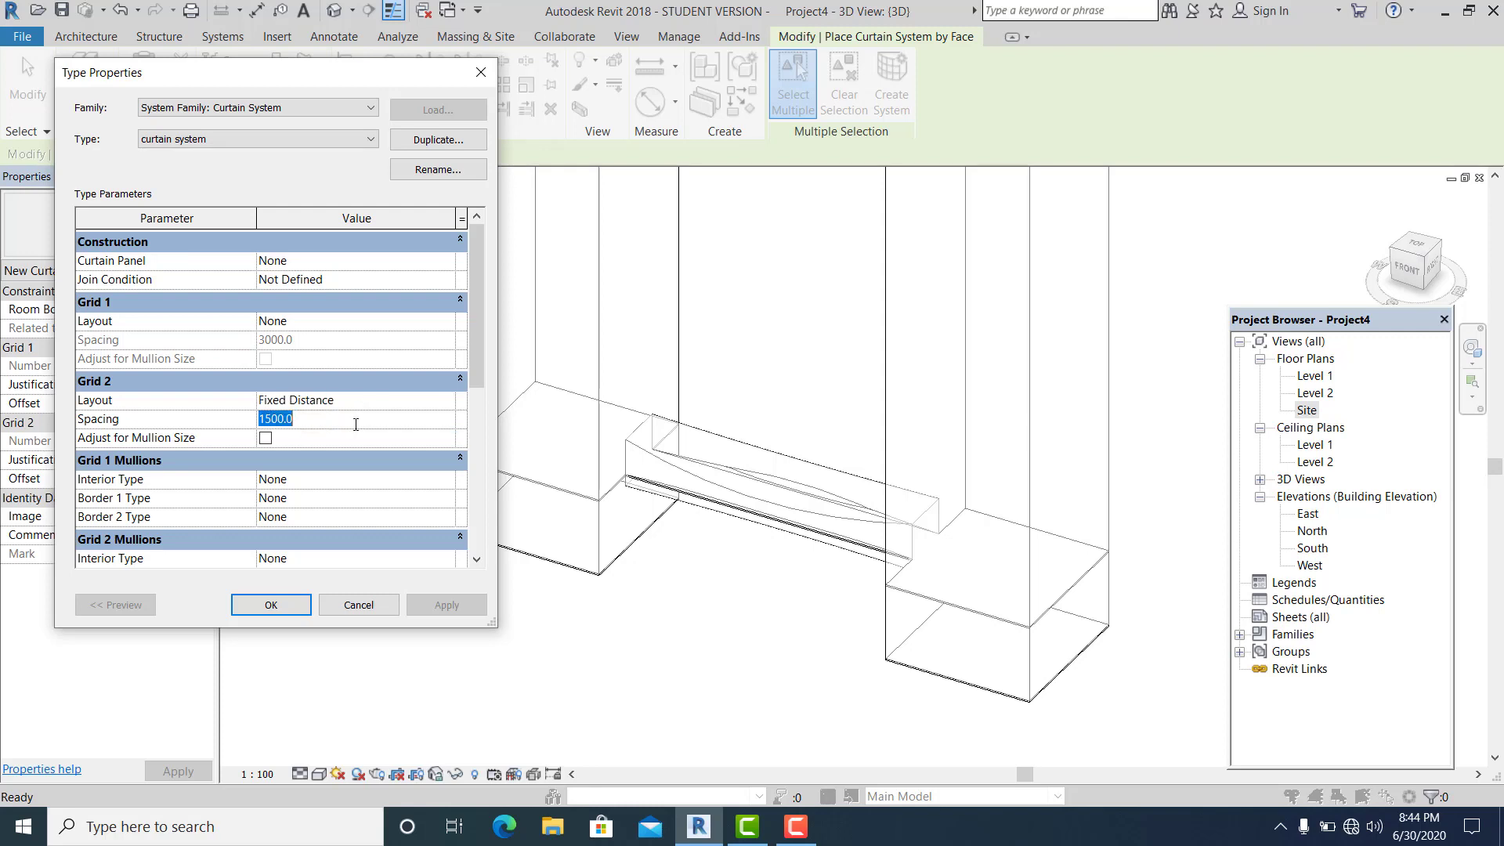
{"action": "type", "text": "1000"}
Assign Rectangular Mullion : 50 x 150mm as the Grid 2 interior mullion and accept the type settings.
{"action": "left_click", "coordinate": [369, 465]}
{"action": "scroll", "coordinate": [383, 482], "scroll_direction": "down", "scroll_amount": 2}
{"action": "left_click", "coordinate": [406, 423]}
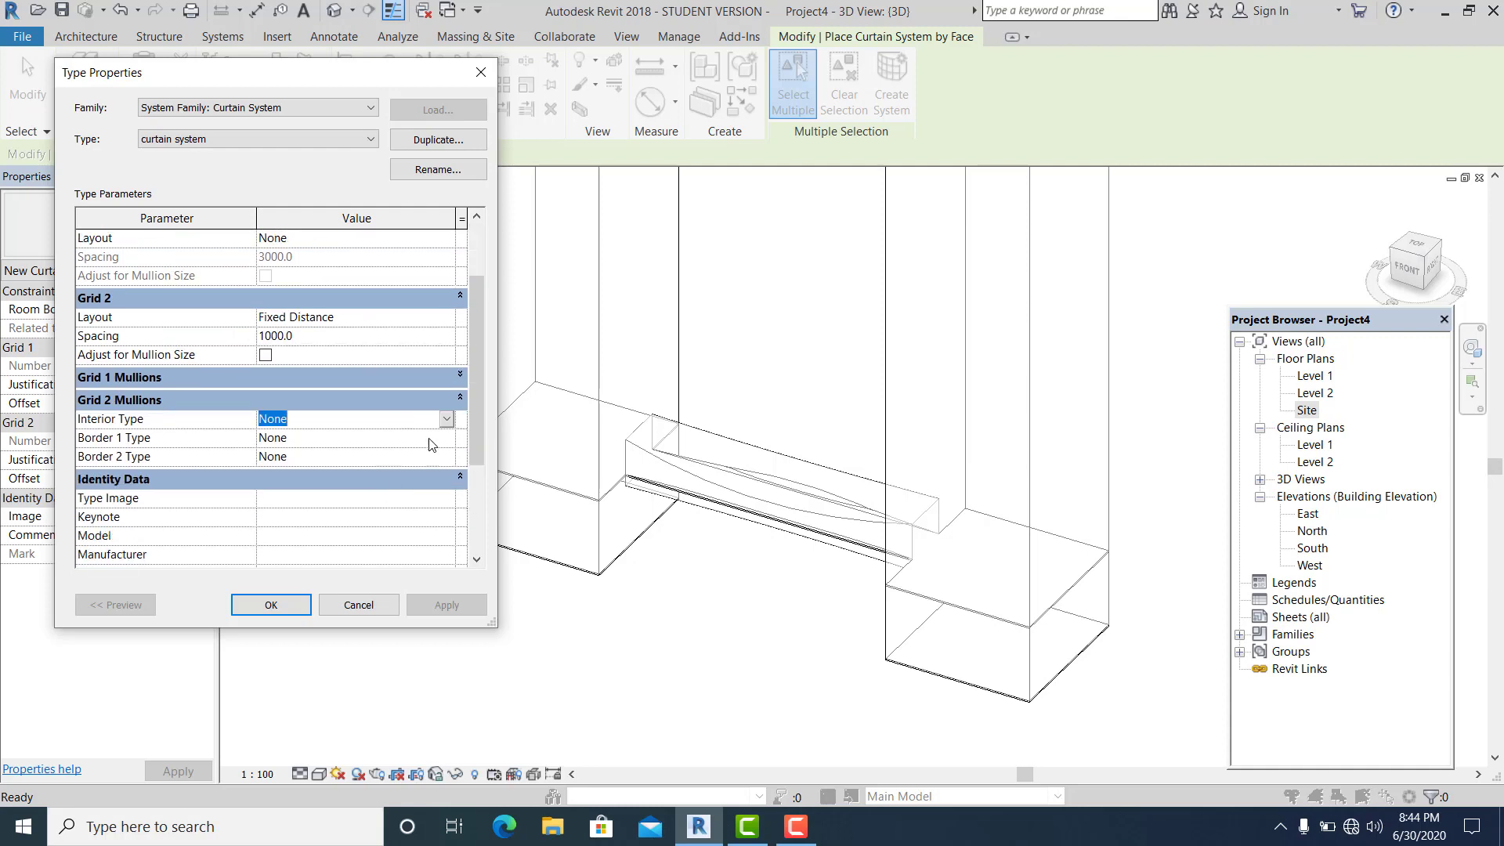
{"action": "left_click", "coordinate": [446, 420]}
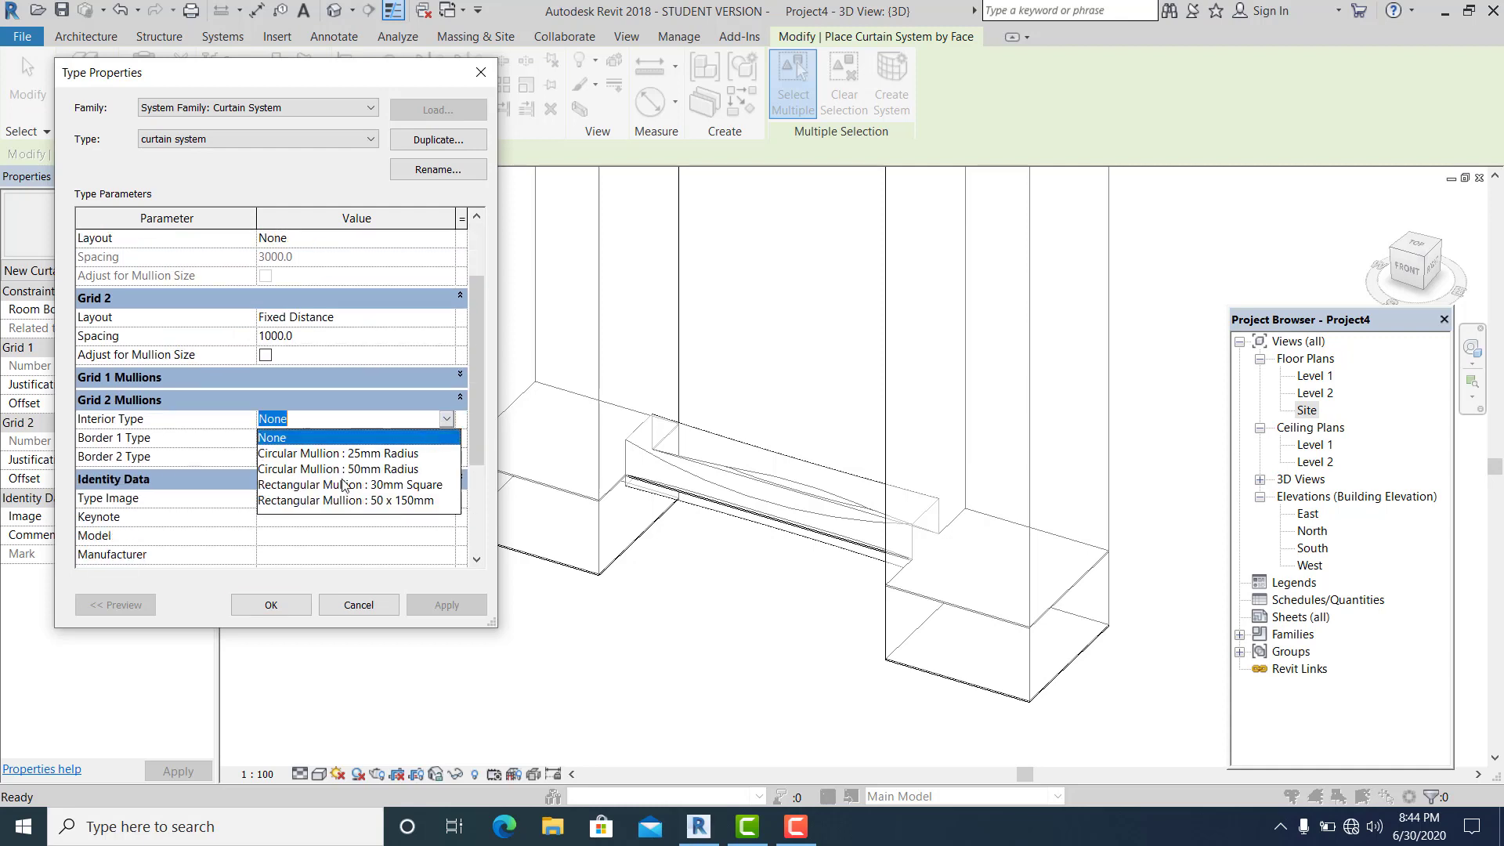
{"action": "left_click", "coordinate": [384, 502]}
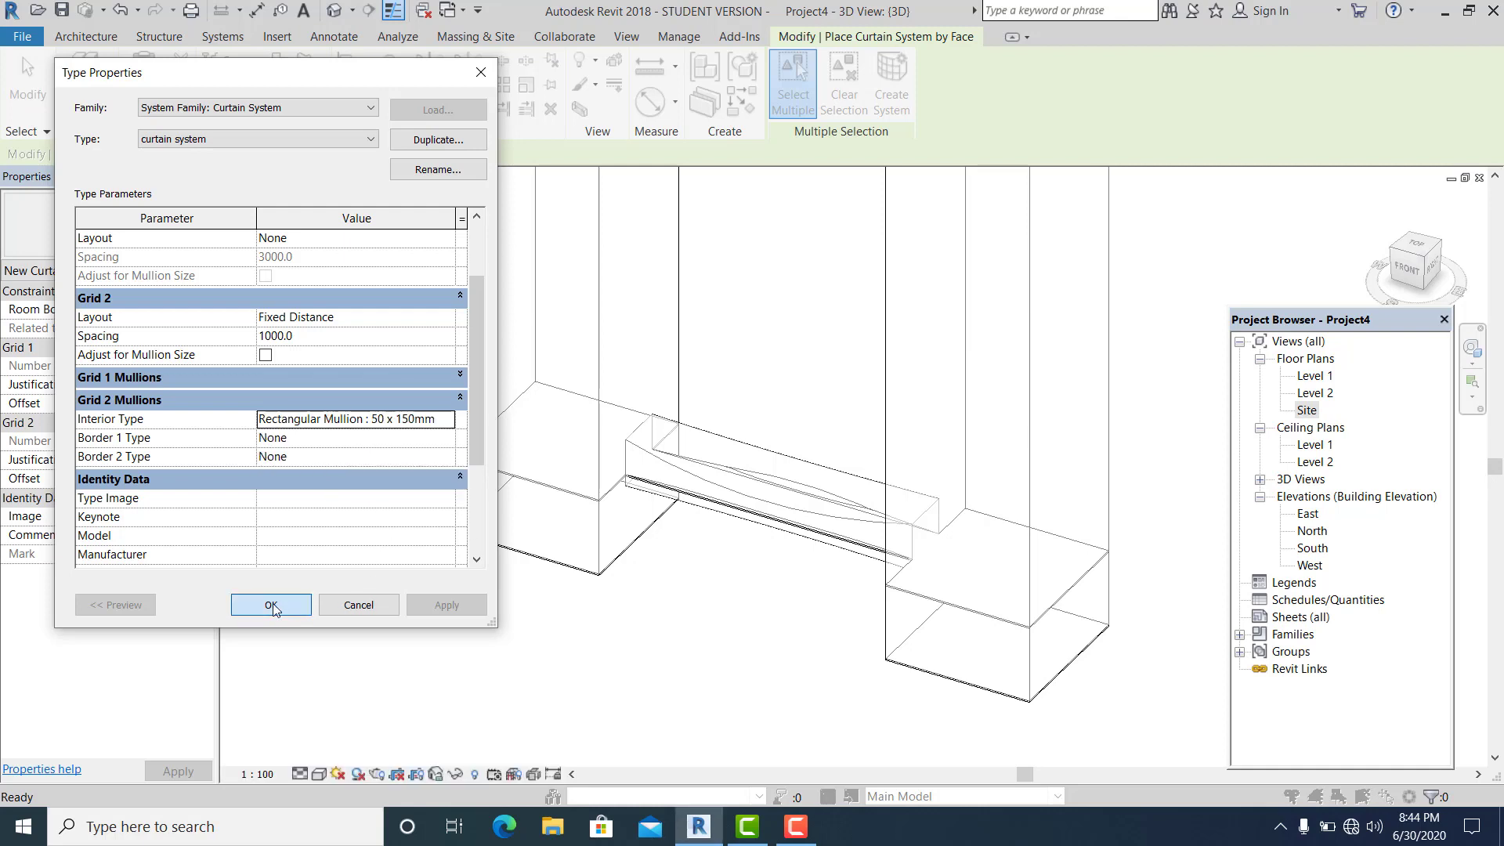
{"action": "left_click", "coordinate": [271, 605]}
Duplicate the 50 x 150mm rectangular mullion type among the project's curtain wall mullion families and name it "mullion".
{"action": "scroll", "coordinate": [595, 626], "scroll_direction": "down", "scroll_amount": 5}
{"action": "middle_click_drag", "start_coordinate": [615, 636], "coordinate": [614, 527], "text": "shift"}
{"action": "scroll", "coordinate": [646, 593], "scroll_direction": "up", "scroll_amount": 1}
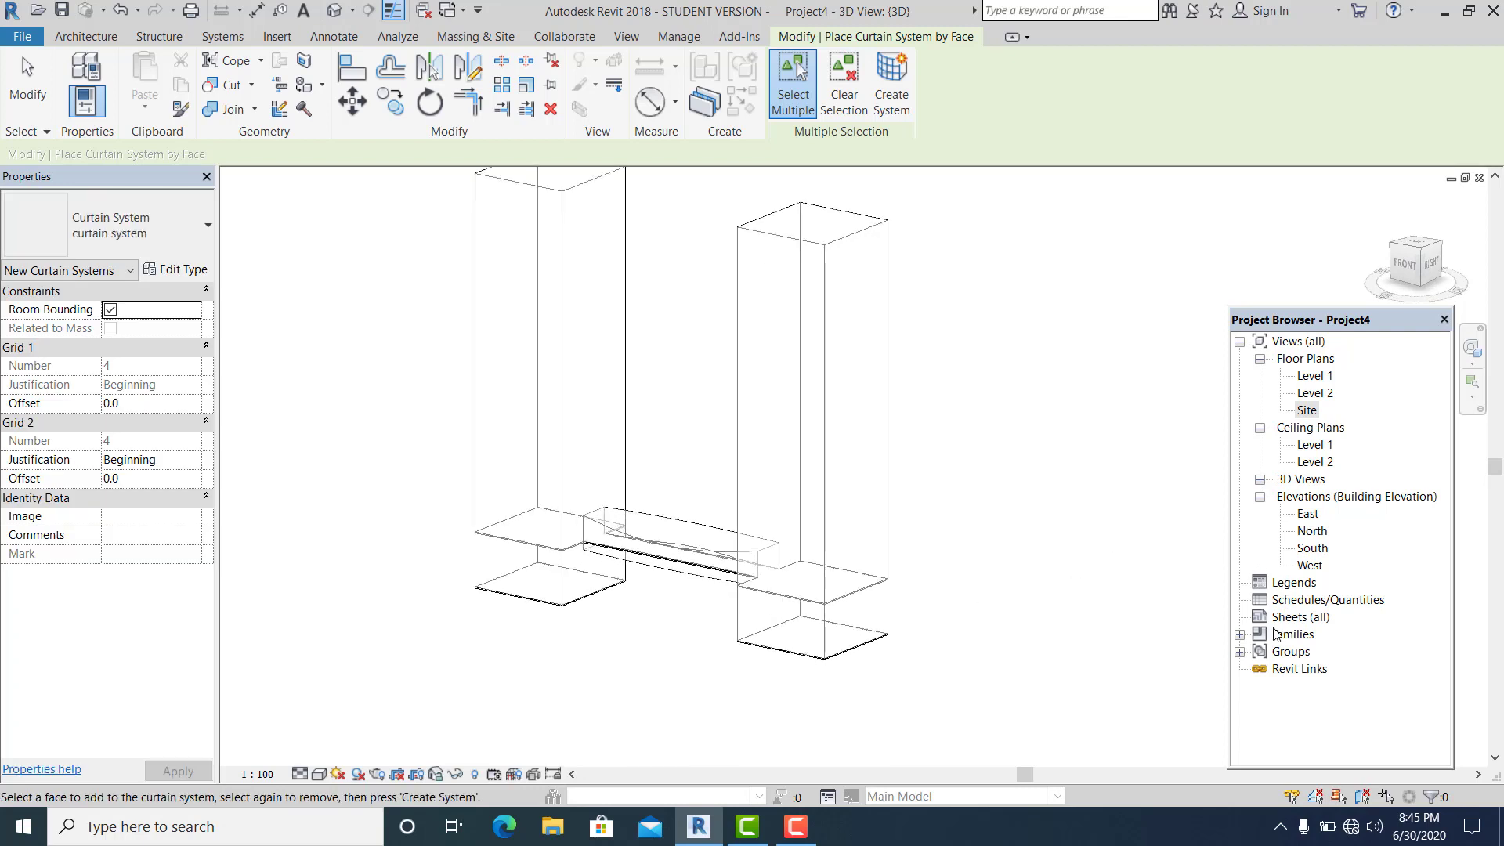
{"action": "left_click", "coordinate": [1240, 634]}
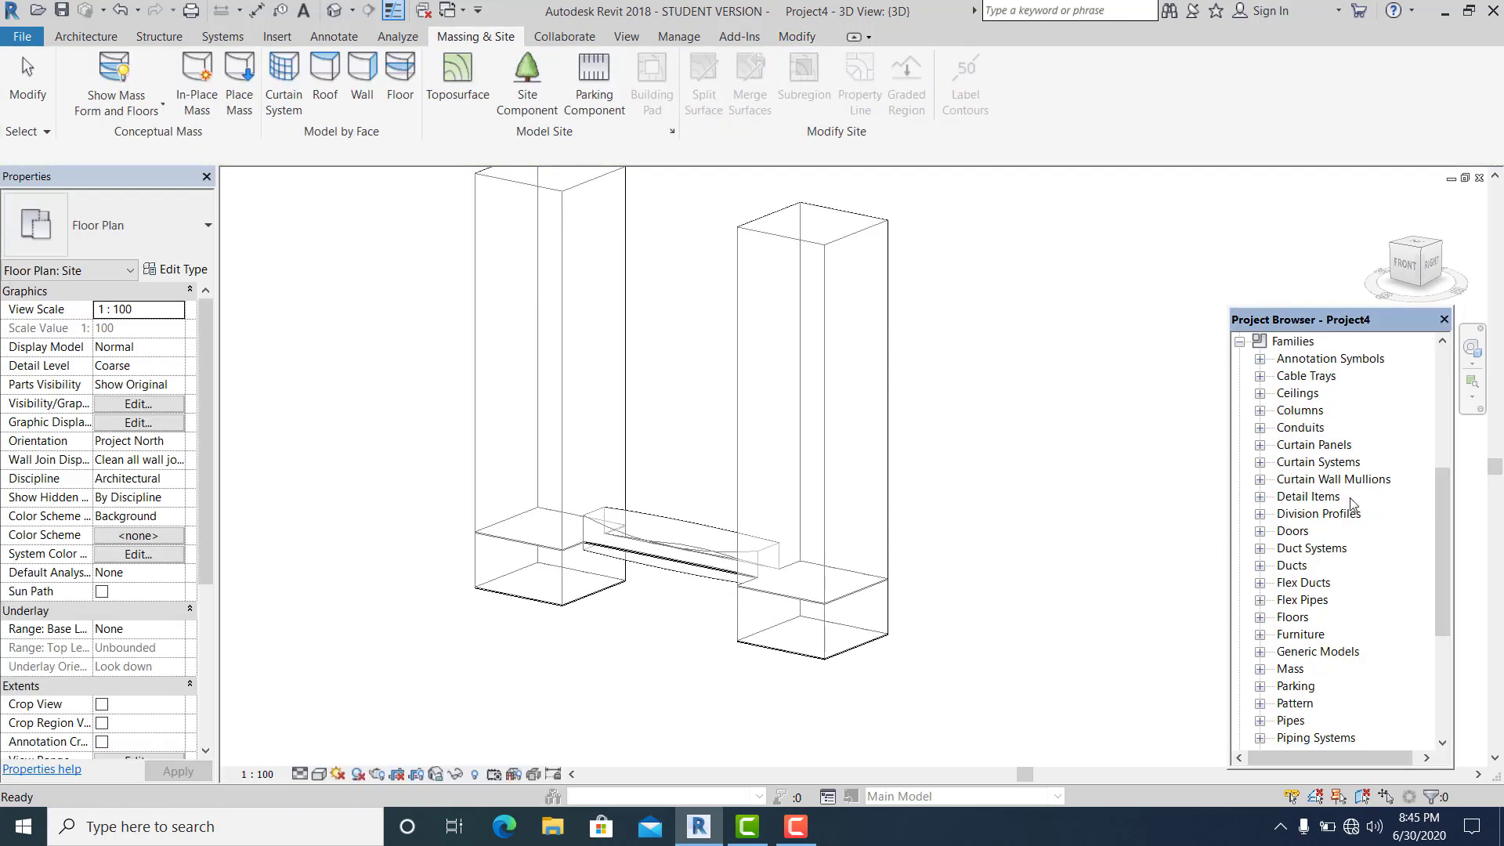
{"action": "left_click", "coordinate": [1261, 480]}
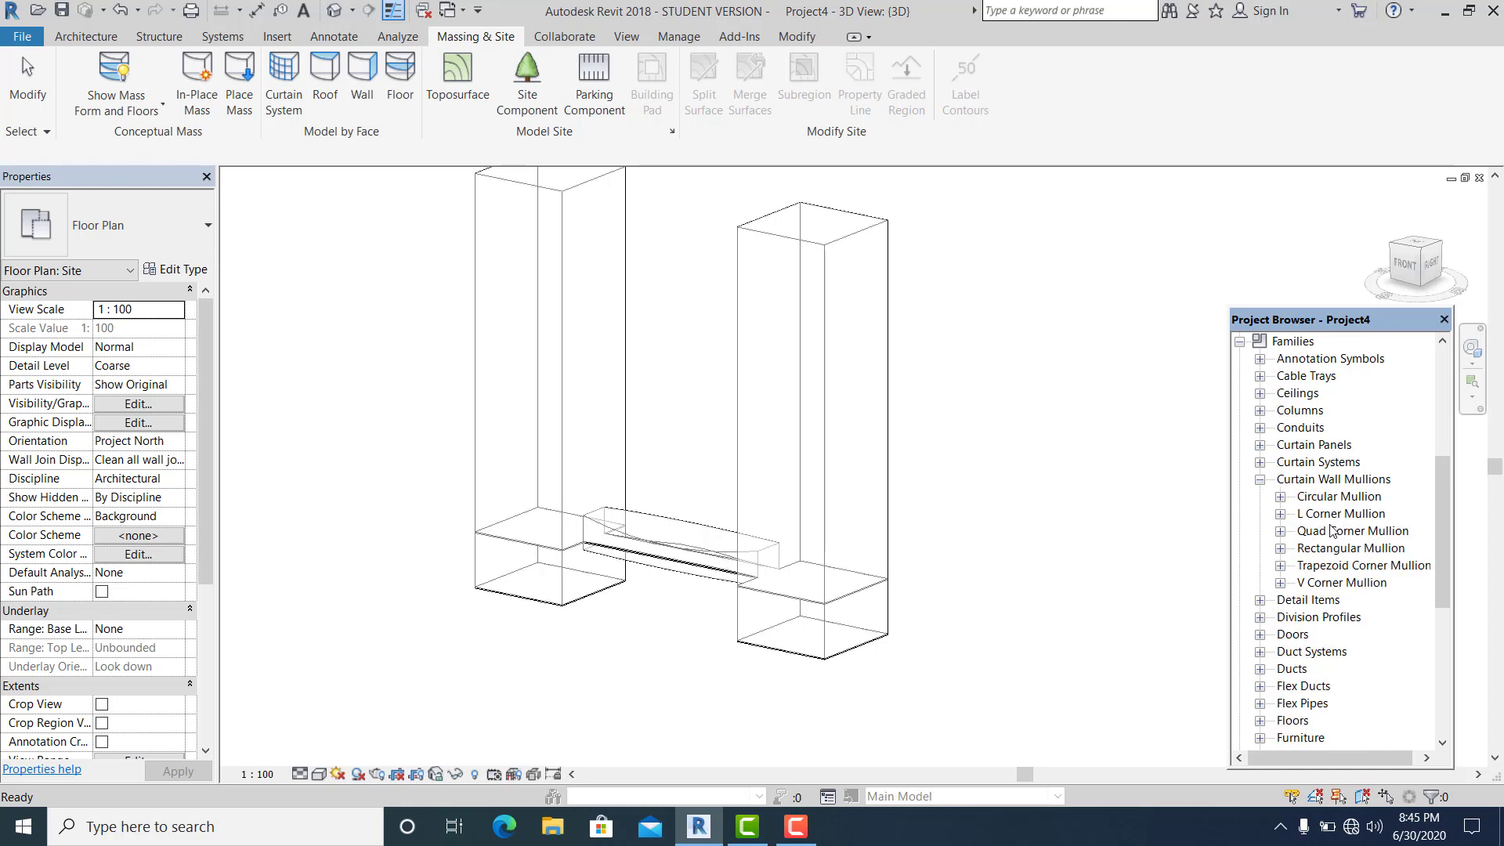
{"action": "double_click", "coordinate": [1326, 549]}
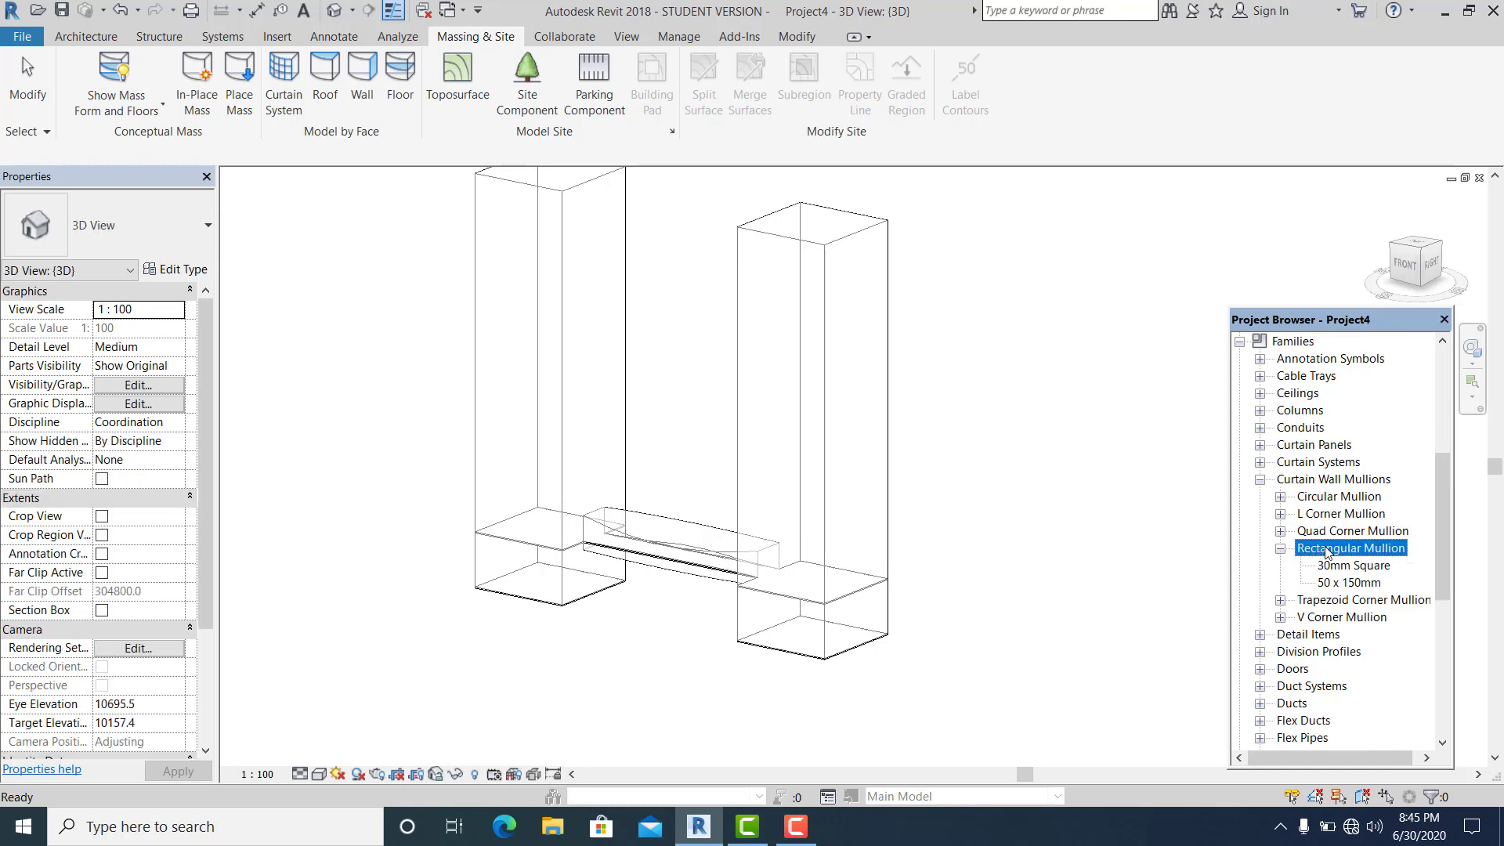
{"action": "left_click", "coordinate": [1346, 583]}
{"action": "right_click", "coordinate": [1346, 586]}
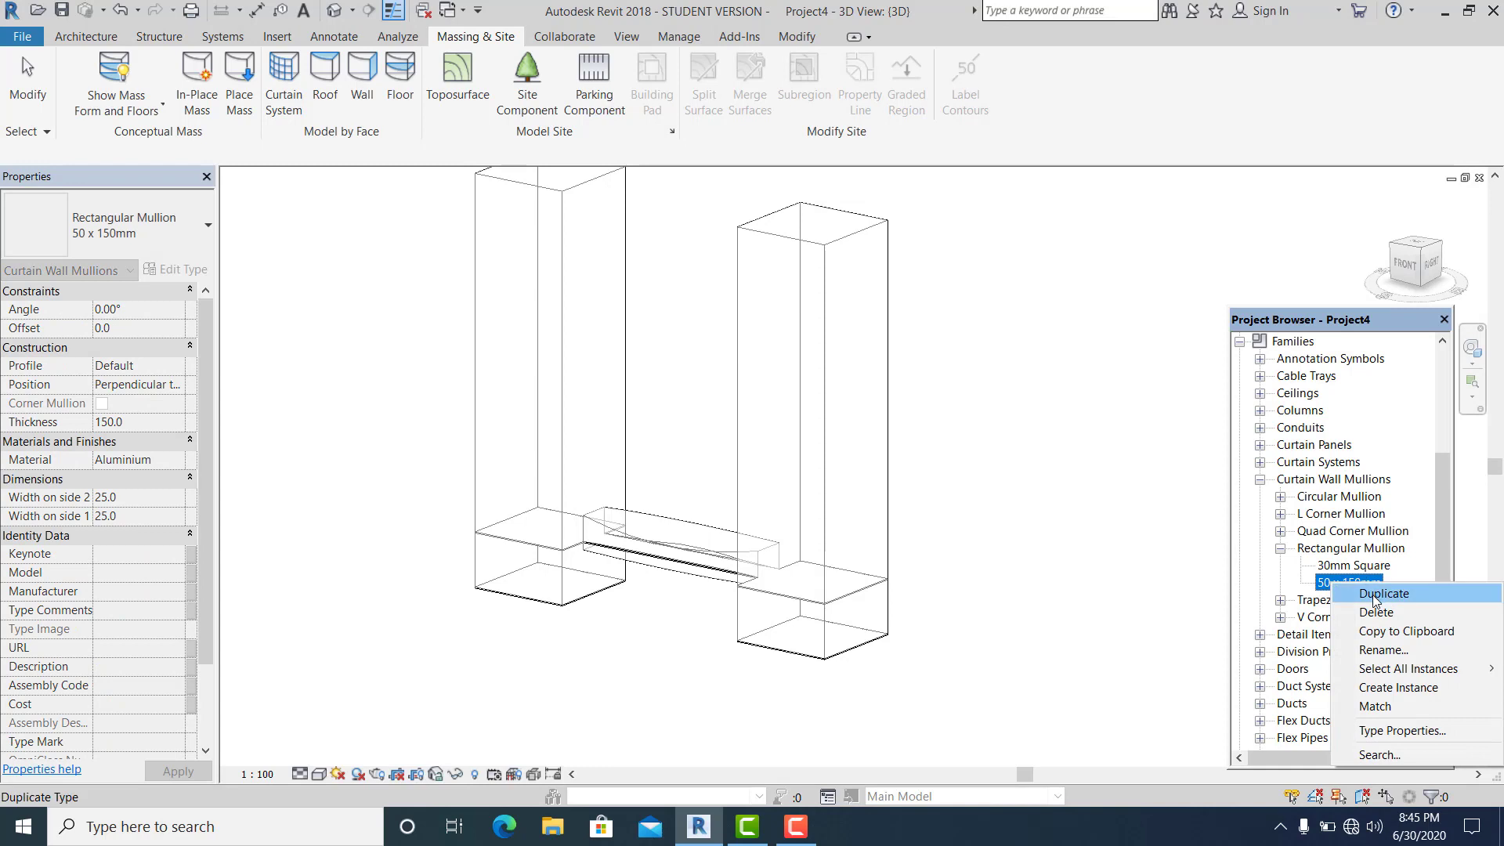
{"action": "left_click", "coordinate": [1342, 604]}
{"action": "type", "text": "mu"}
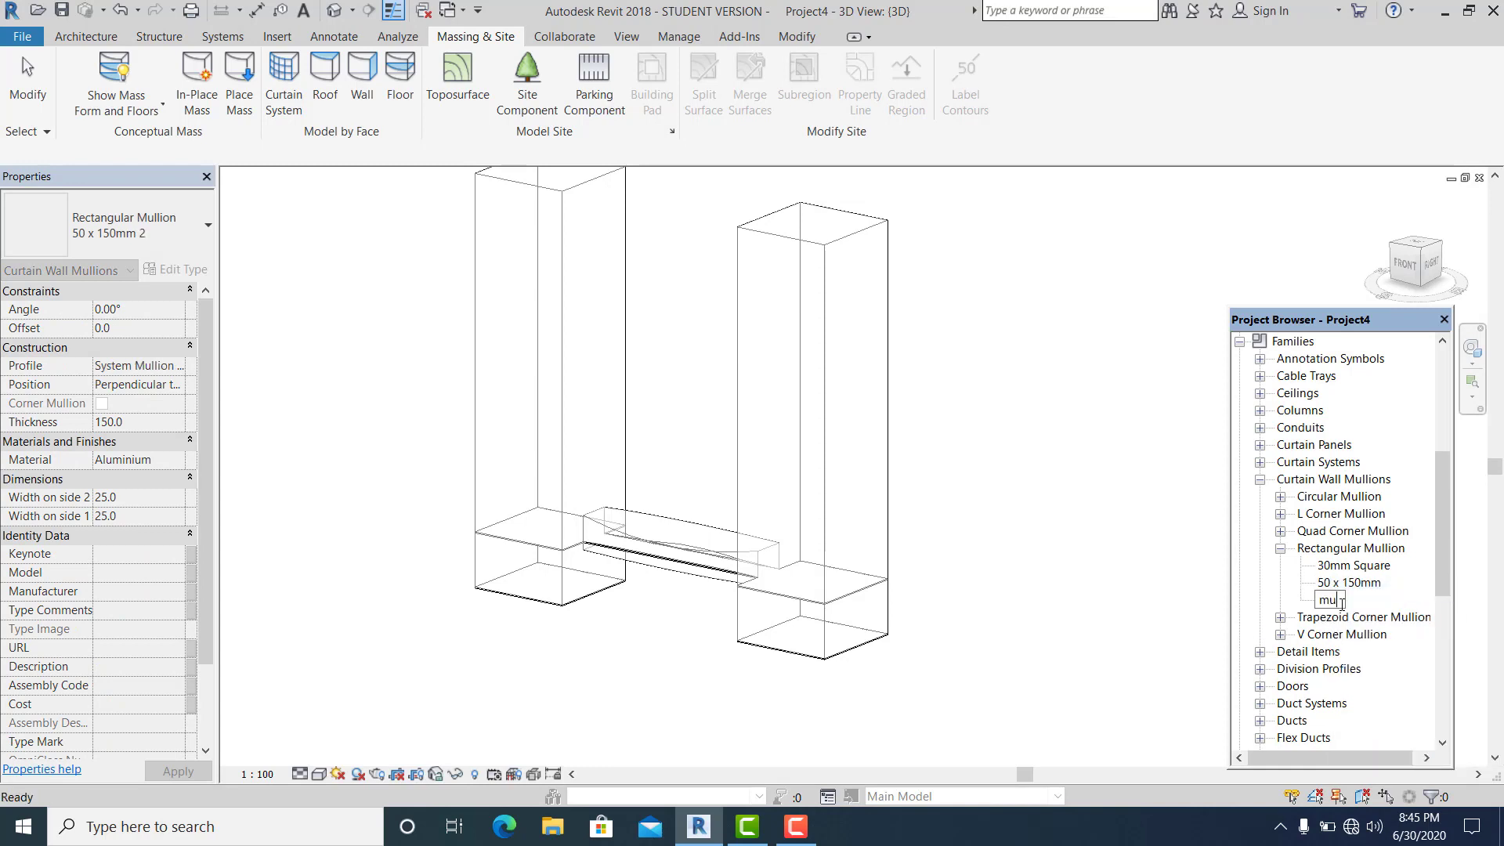
{"action": "key", "text": "Return"}
{"action": "left_click", "coordinate": [1126, 474]}
Open the type properties of the "mullion" type and set its thickness to 500.
{"action": "middle_click_drag", "start_coordinate": [1176, 577], "coordinate": [1165, 551]}
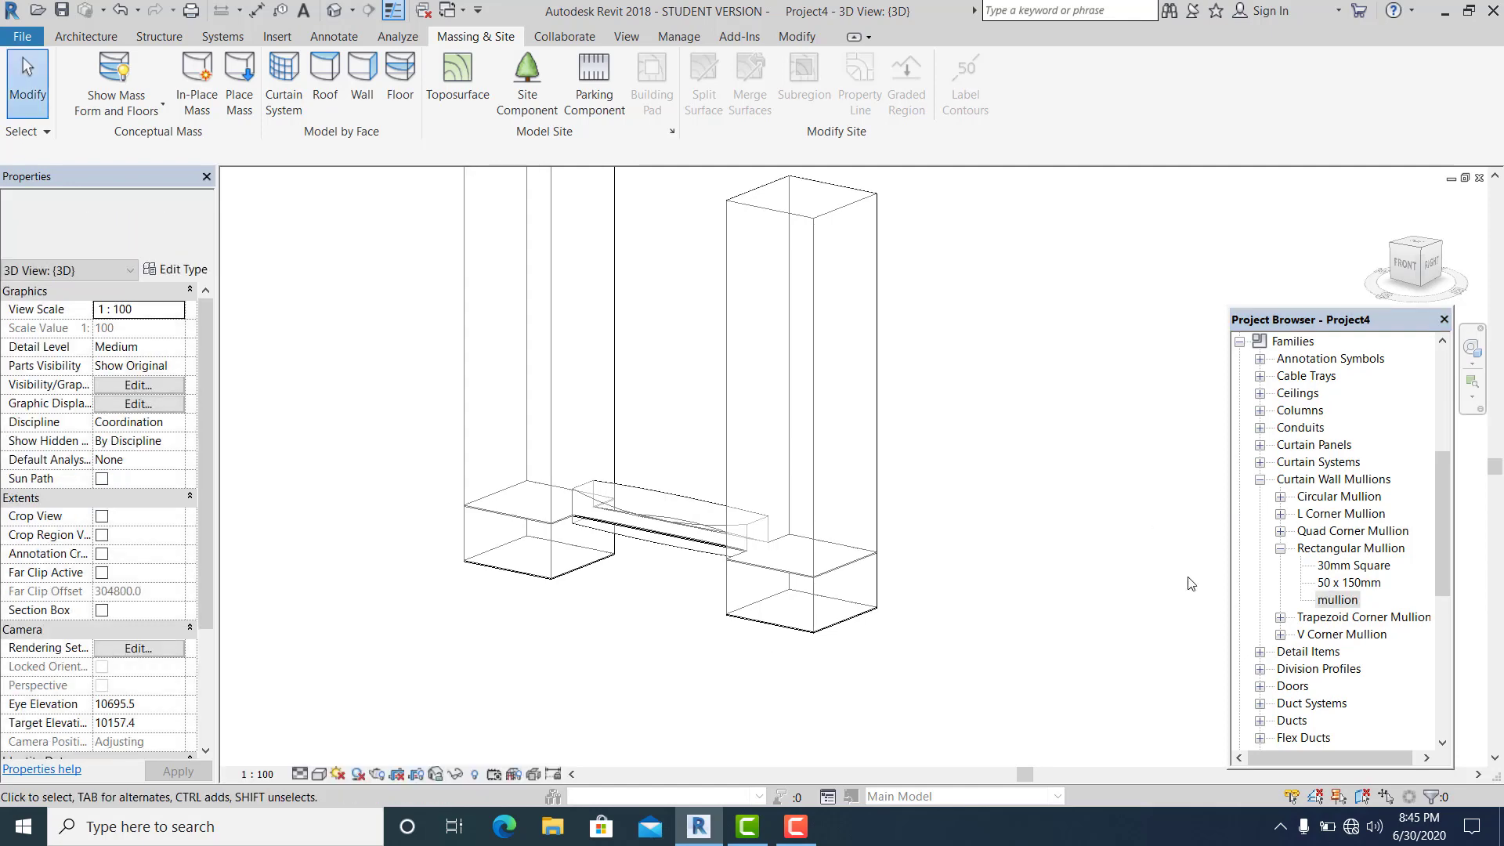
{"action": "scroll", "coordinate": [1344, 619], "scroll_direction": "up", "scroll_amount": 1}
{"action": "left_click", "coordinate": [1338, 636]}
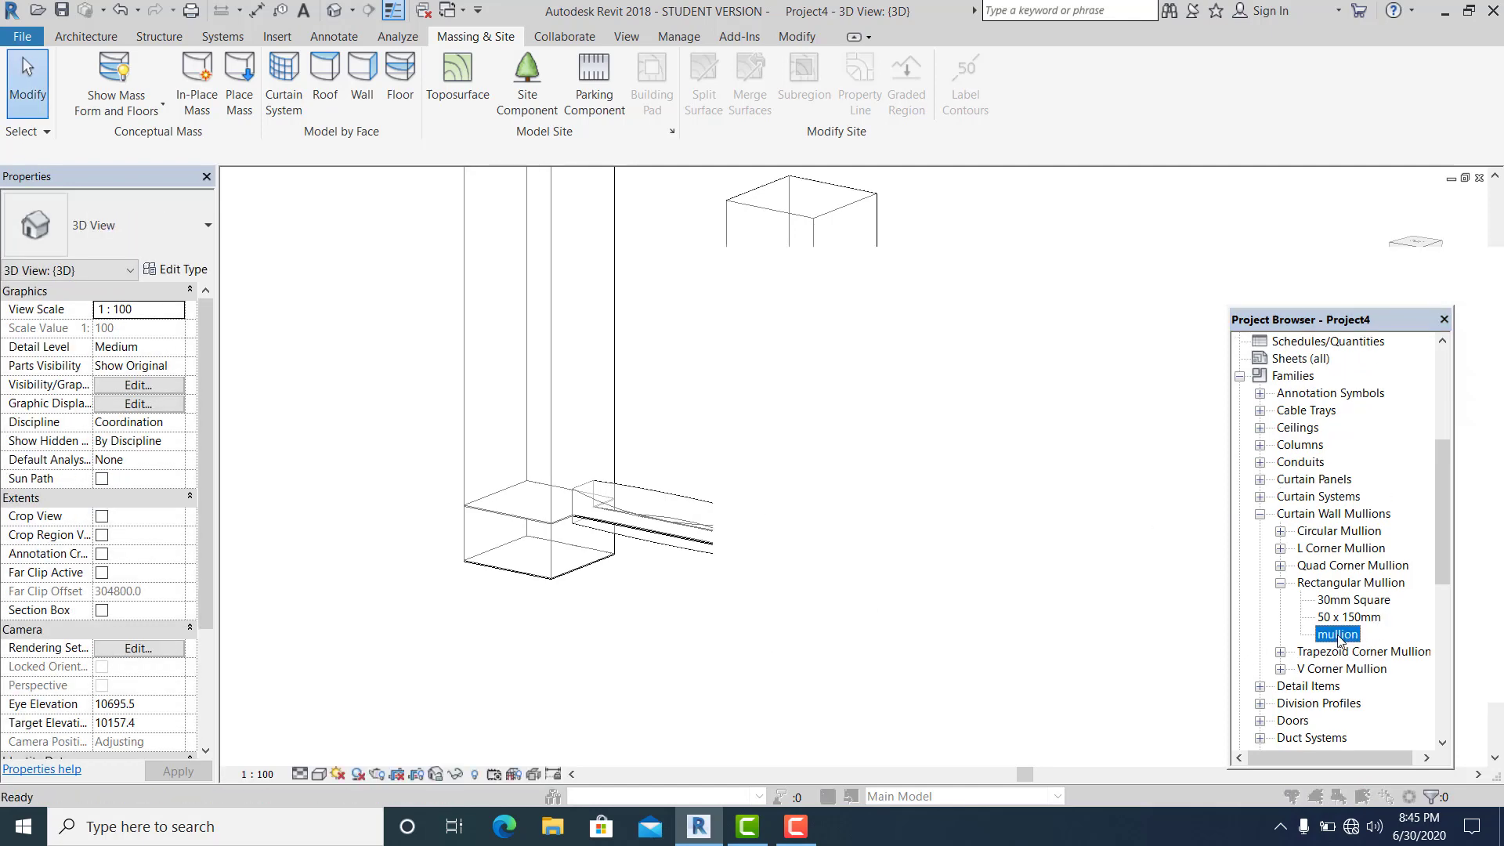
{"action": "double_click", "coordinate": [1338, 635]}
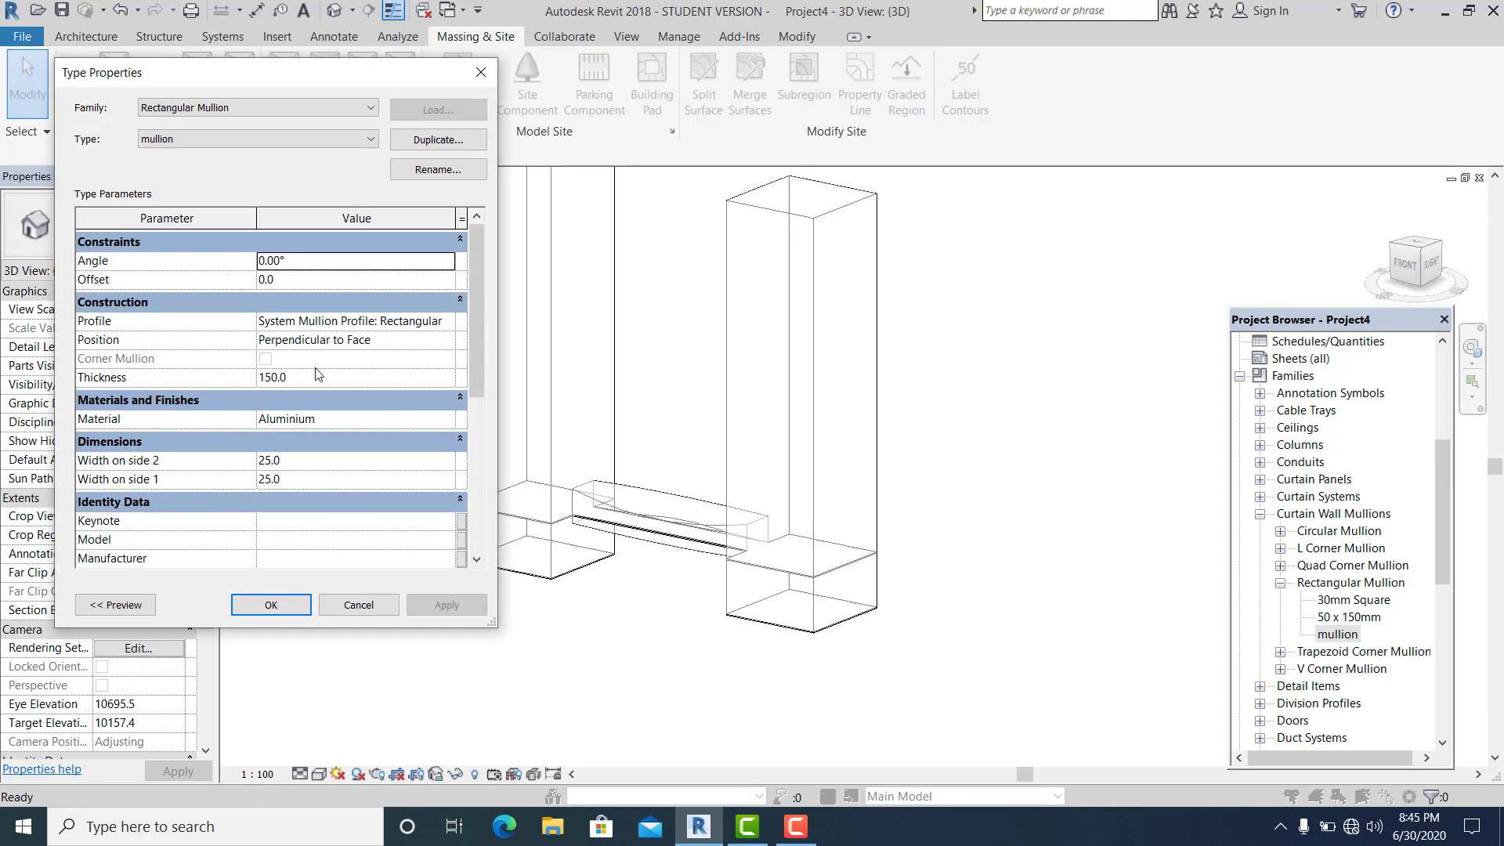
{"action": "left_click", "coordinate": [392, 420]}
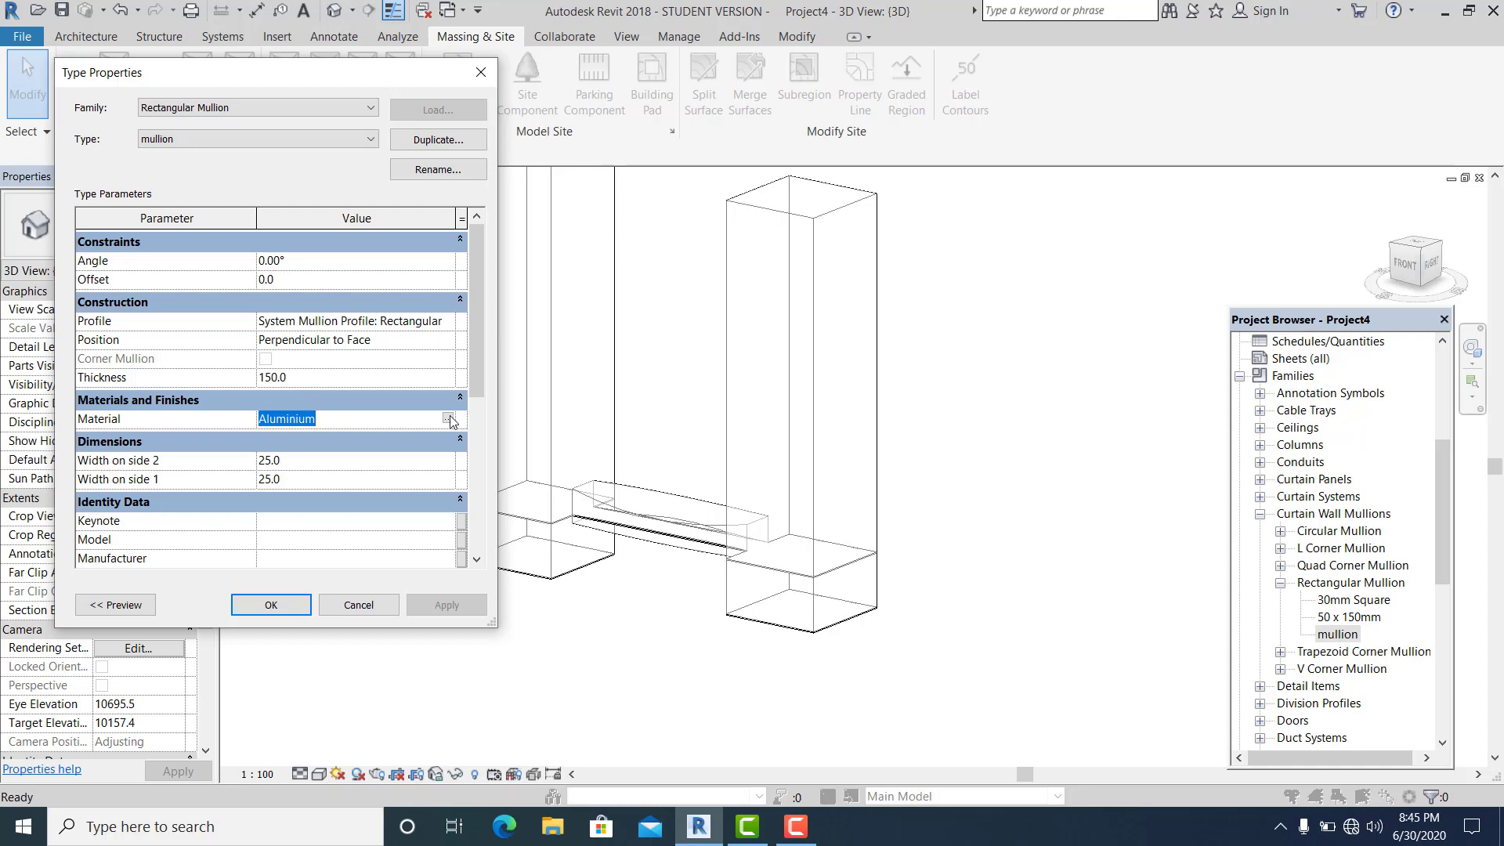
{"action": "left_click", "coordinate": [312, 378]}
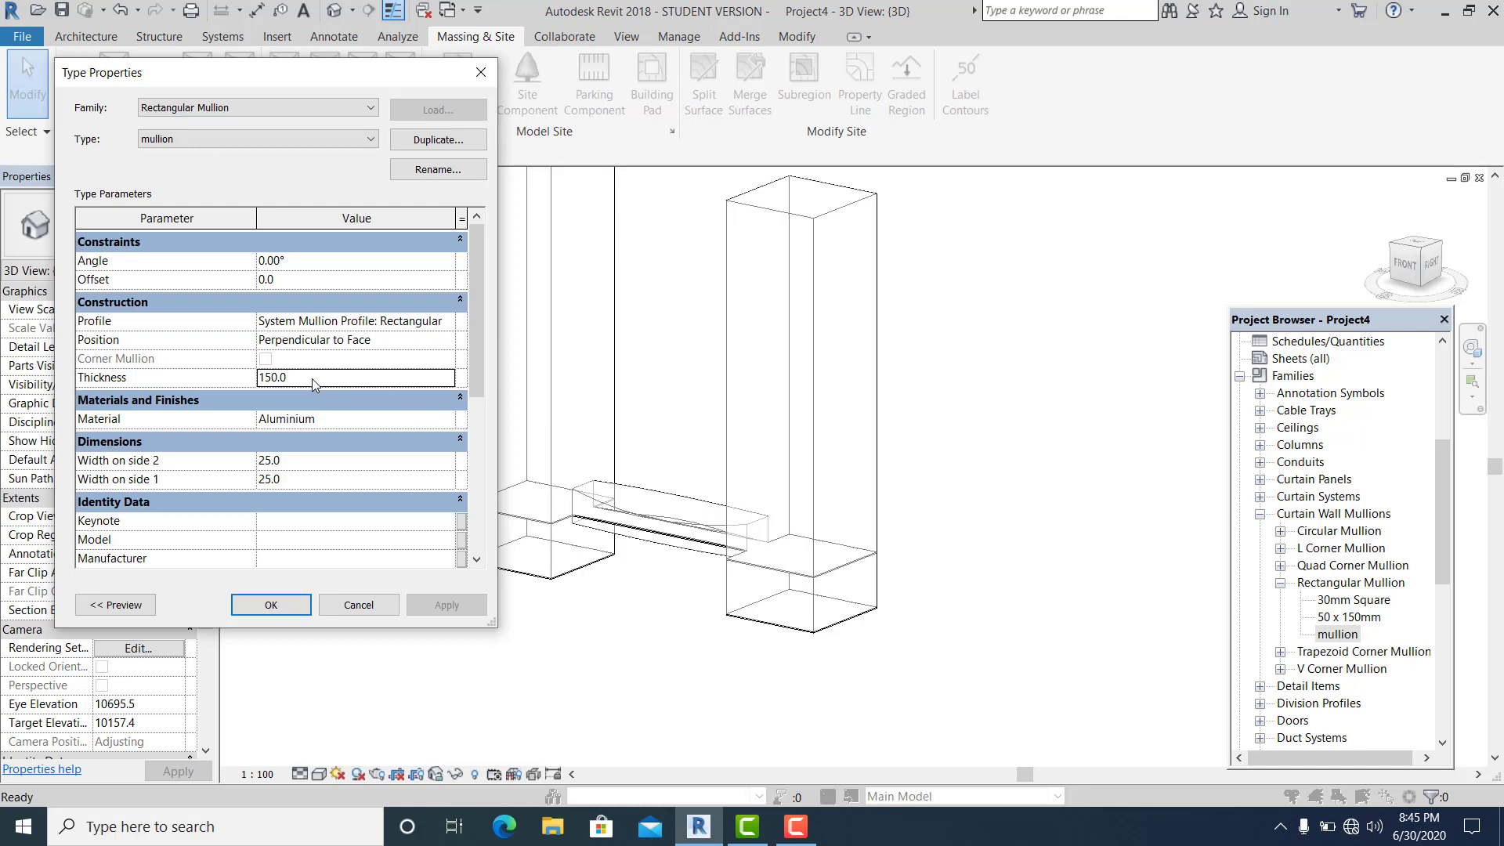
{"action": "type", "text": "50"}
Open the mullion's Aluminium material for editing and show its appearance settings.
{"action": "left_click", "coordinate": [359, 424]}
{"action": "left_click", "coordinate": [448, 420]}
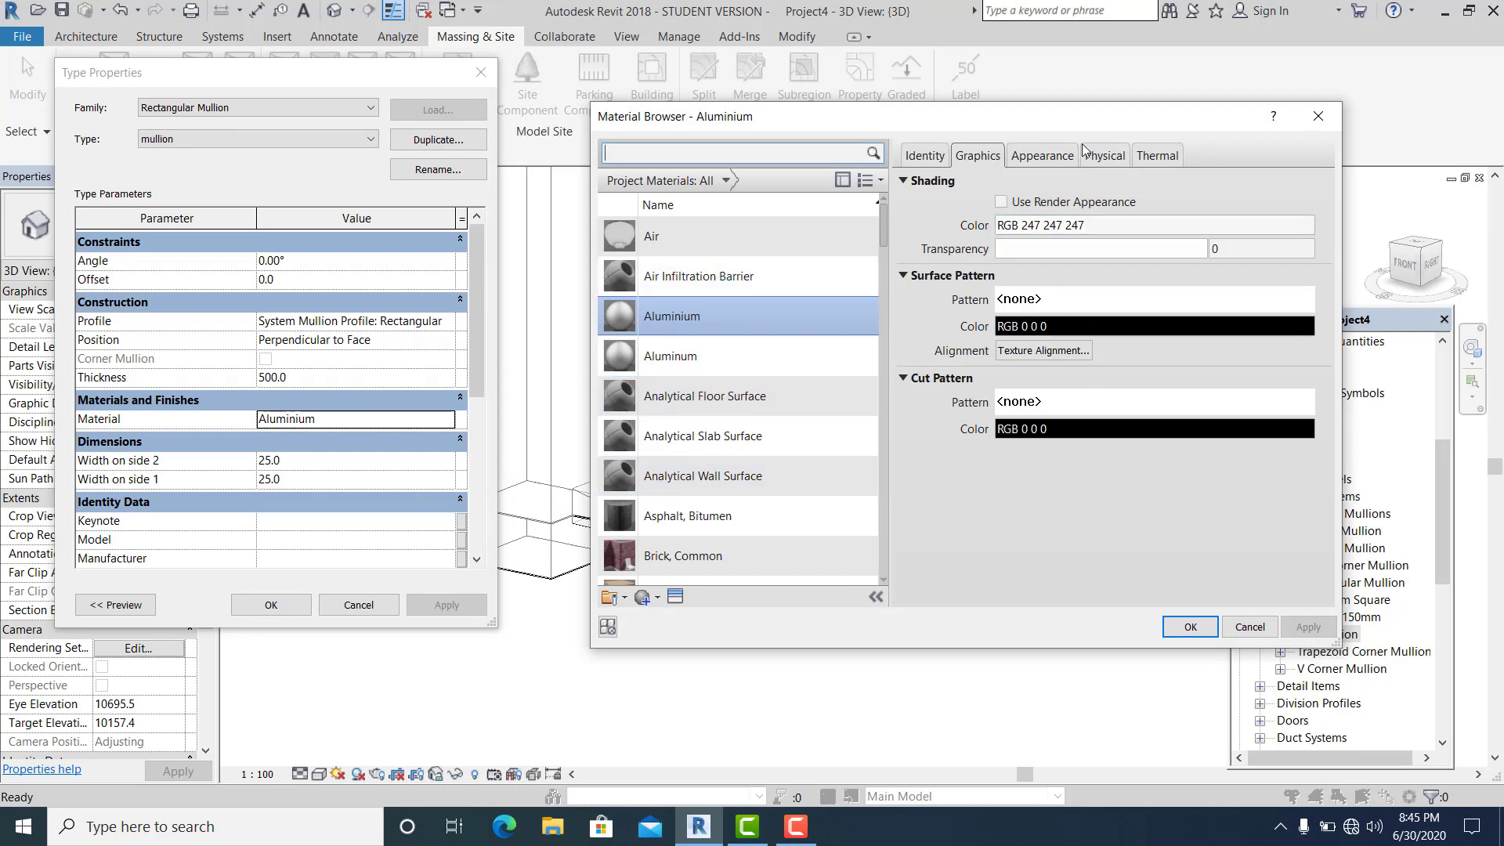
{"action": "left_click", "coordinate": [1055, 160]}
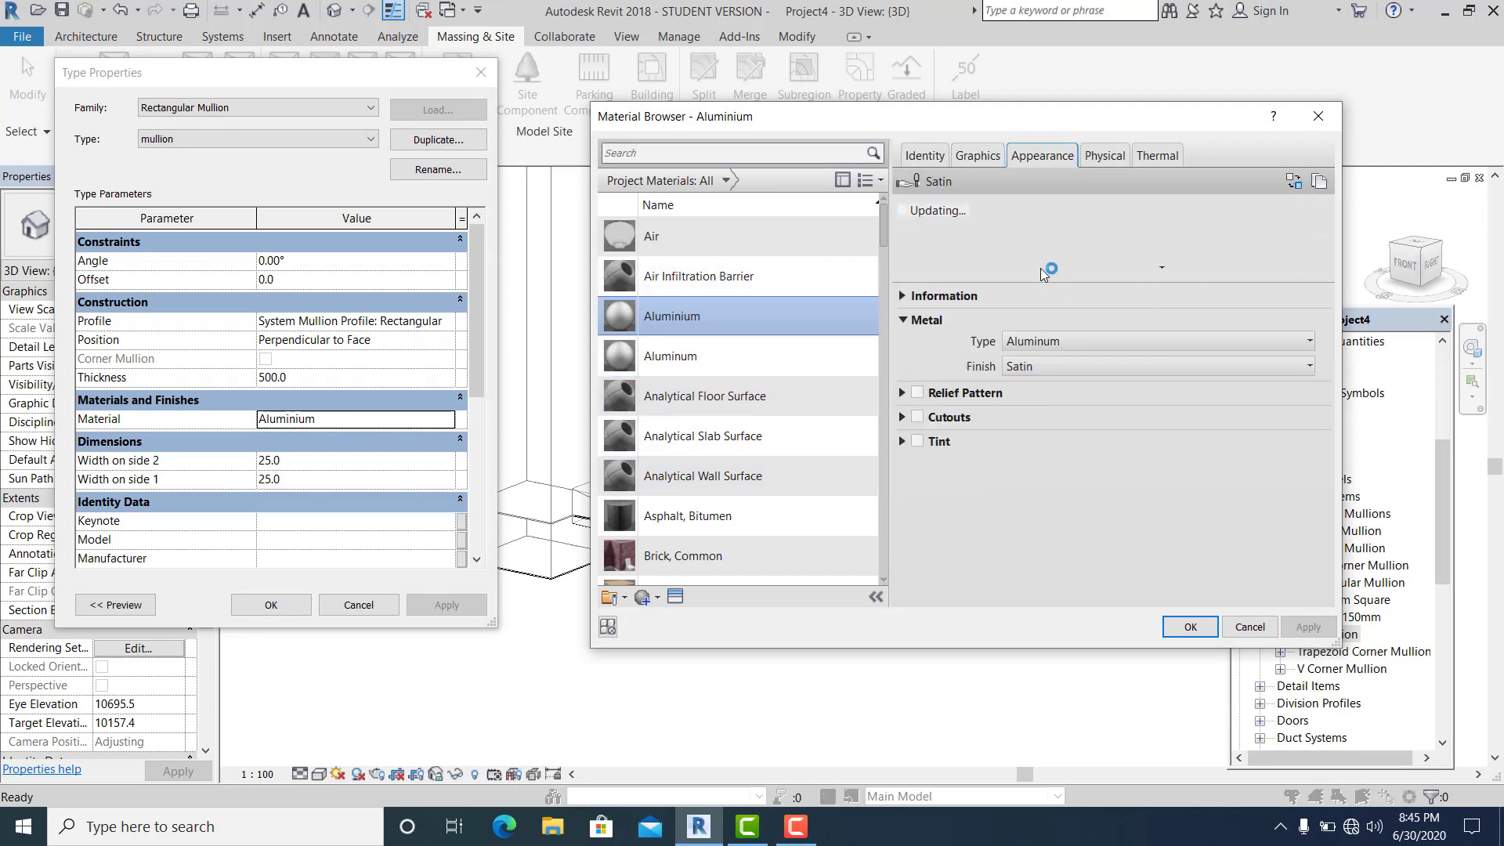
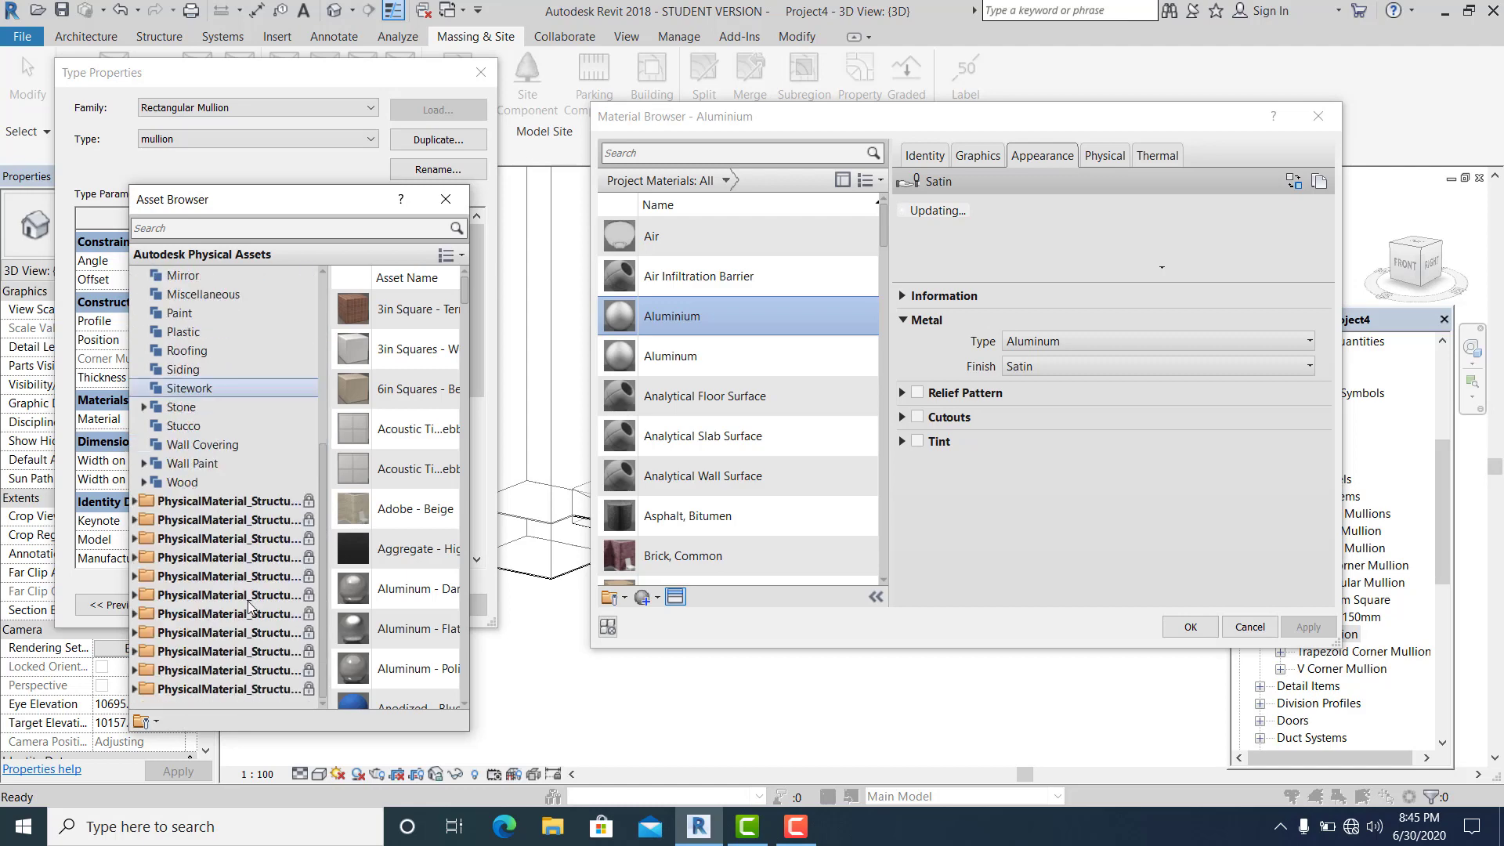
Replace the Aluminium material's appearance with the Paneling 1 asset from the Wood: Panels appearance library and apply it.
{"action": "left_click", "coordinate": [156, 484]}
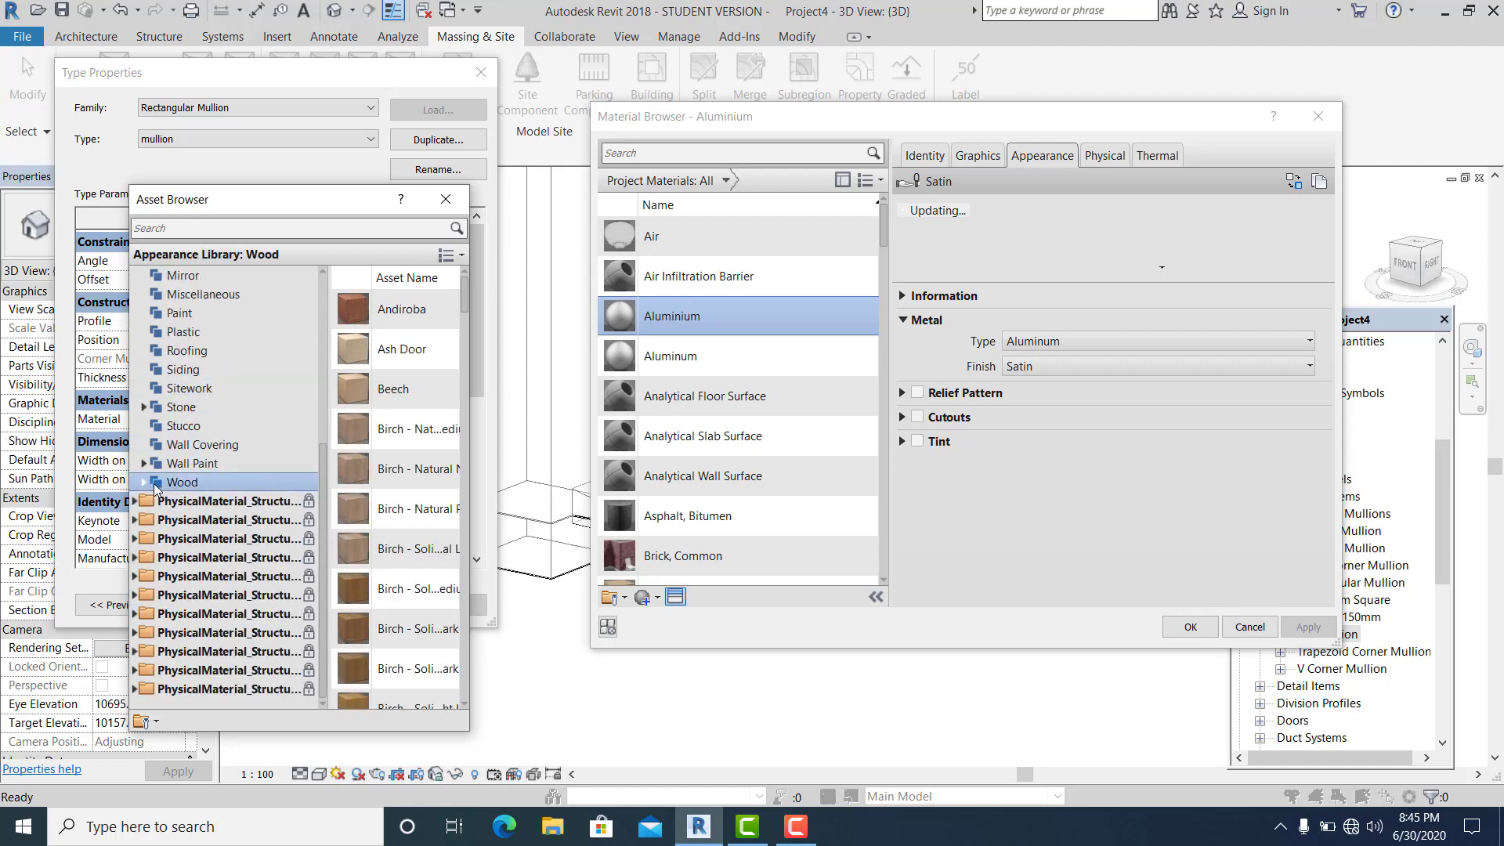
{"action": "left_click", "coordinate": [145, 482]}
{"action": "left_click", "coordinate": [190, 502]}
{"action": "scroll", "coordinate": [427, 580], "scroll_direction": "down", "scroll_amount": 3}
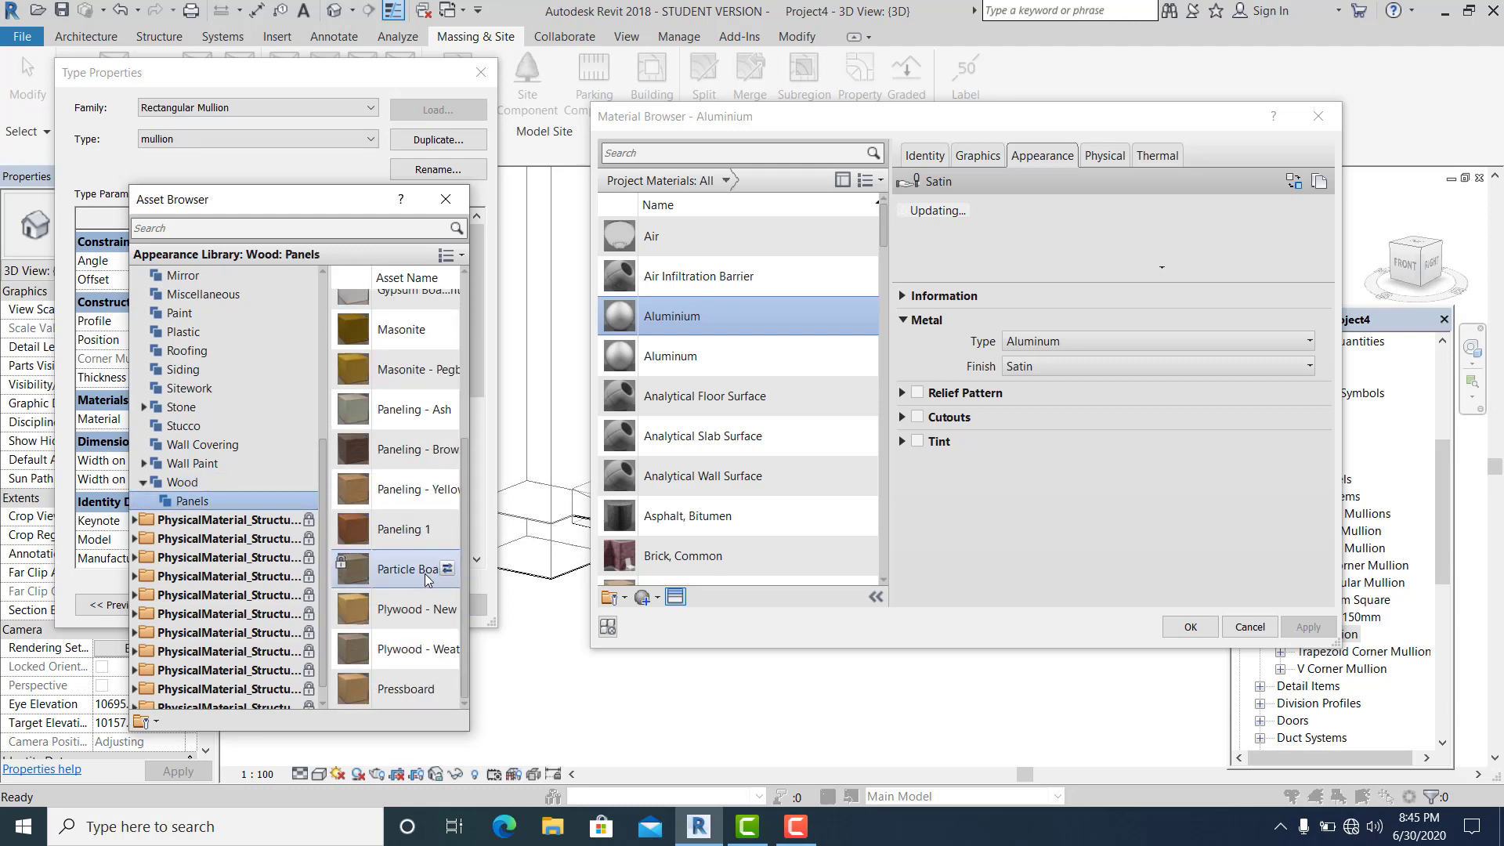
{"action": "double_click", "coordinate": [394, 529]}
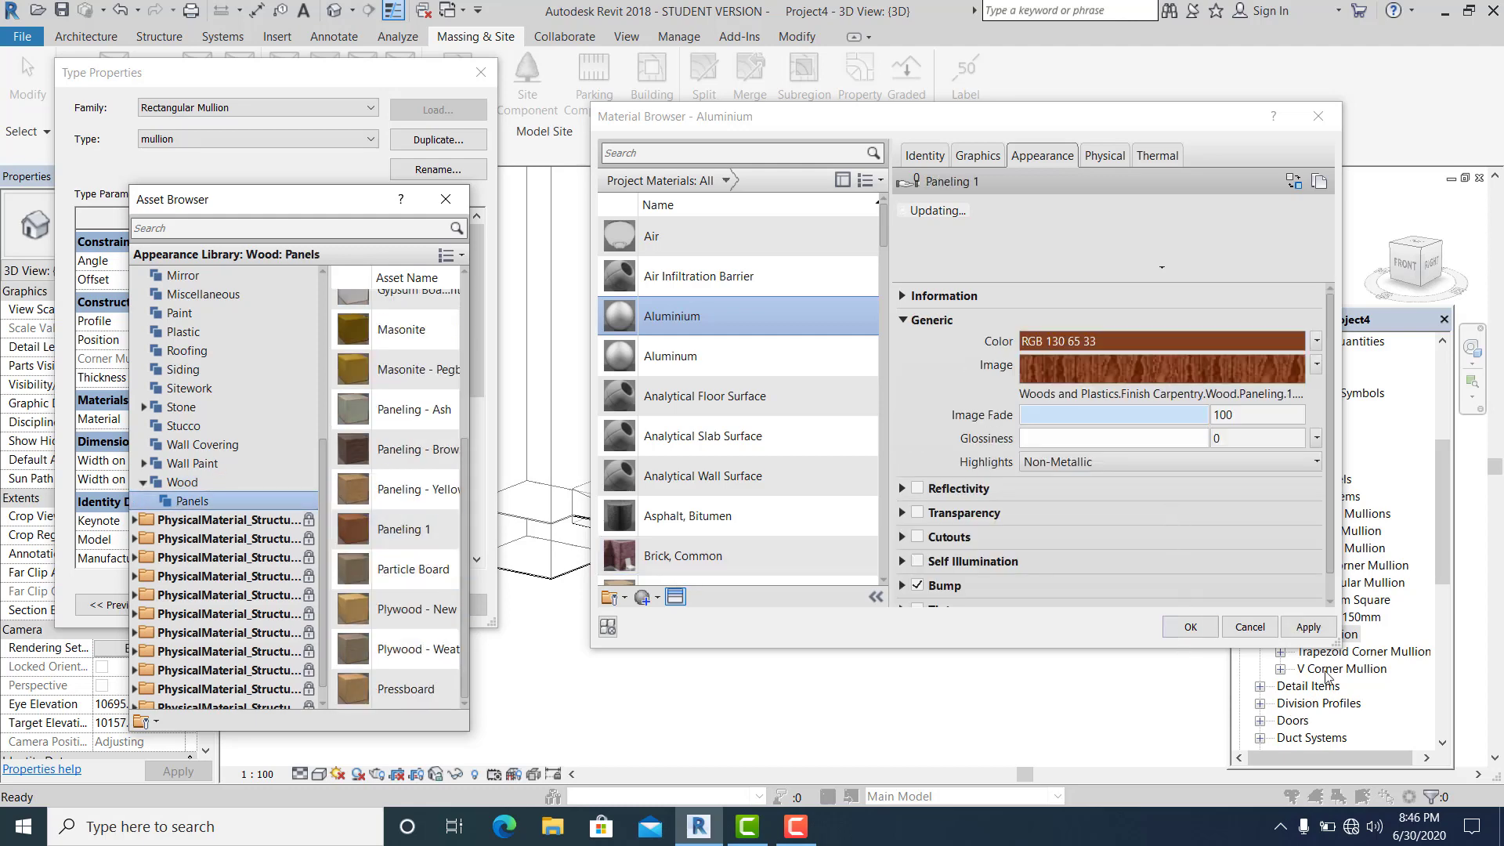
{"action": "left_click", "coordinate": [1306, 627]}
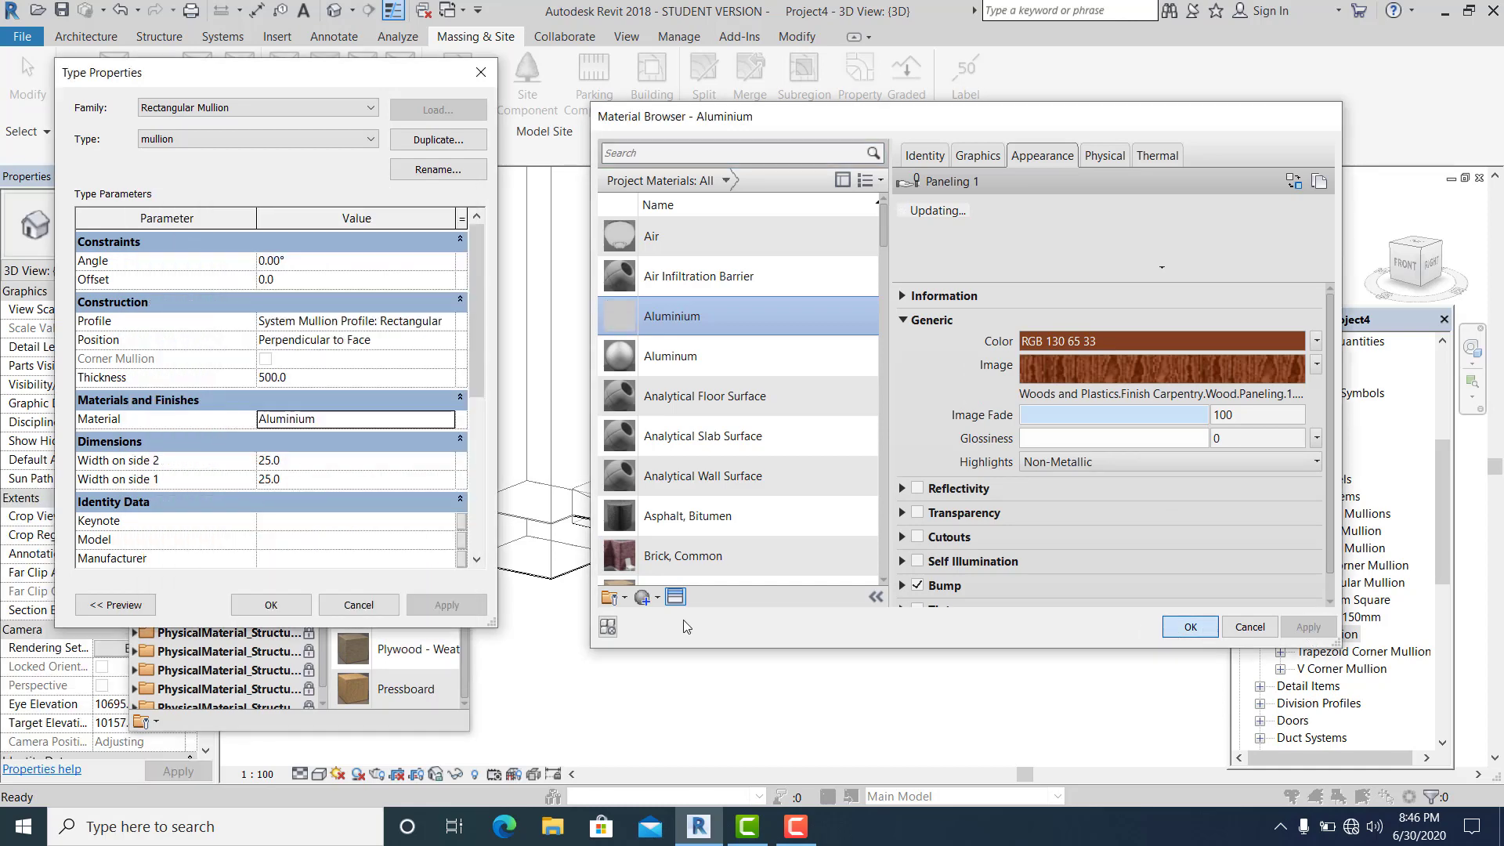
{"action": "key", "text": "Return"}
Set the "mullion" type's width on side 2 to 100 and accept the type properties.
{"action": "left_click", "coordinate": [333, 467]}
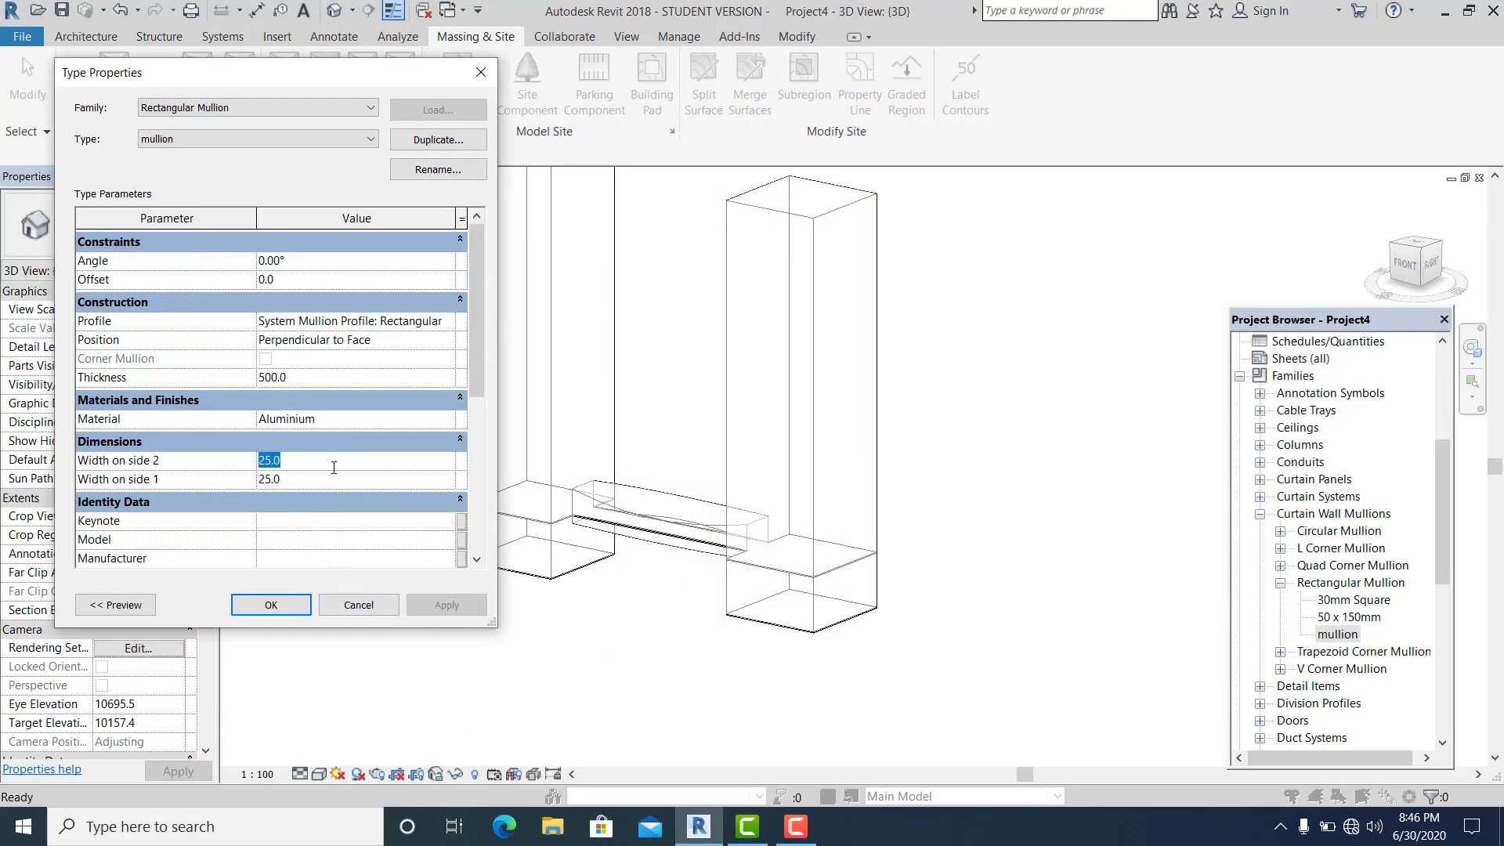
{"action": "left_click", "coordinate": [276, 603]}
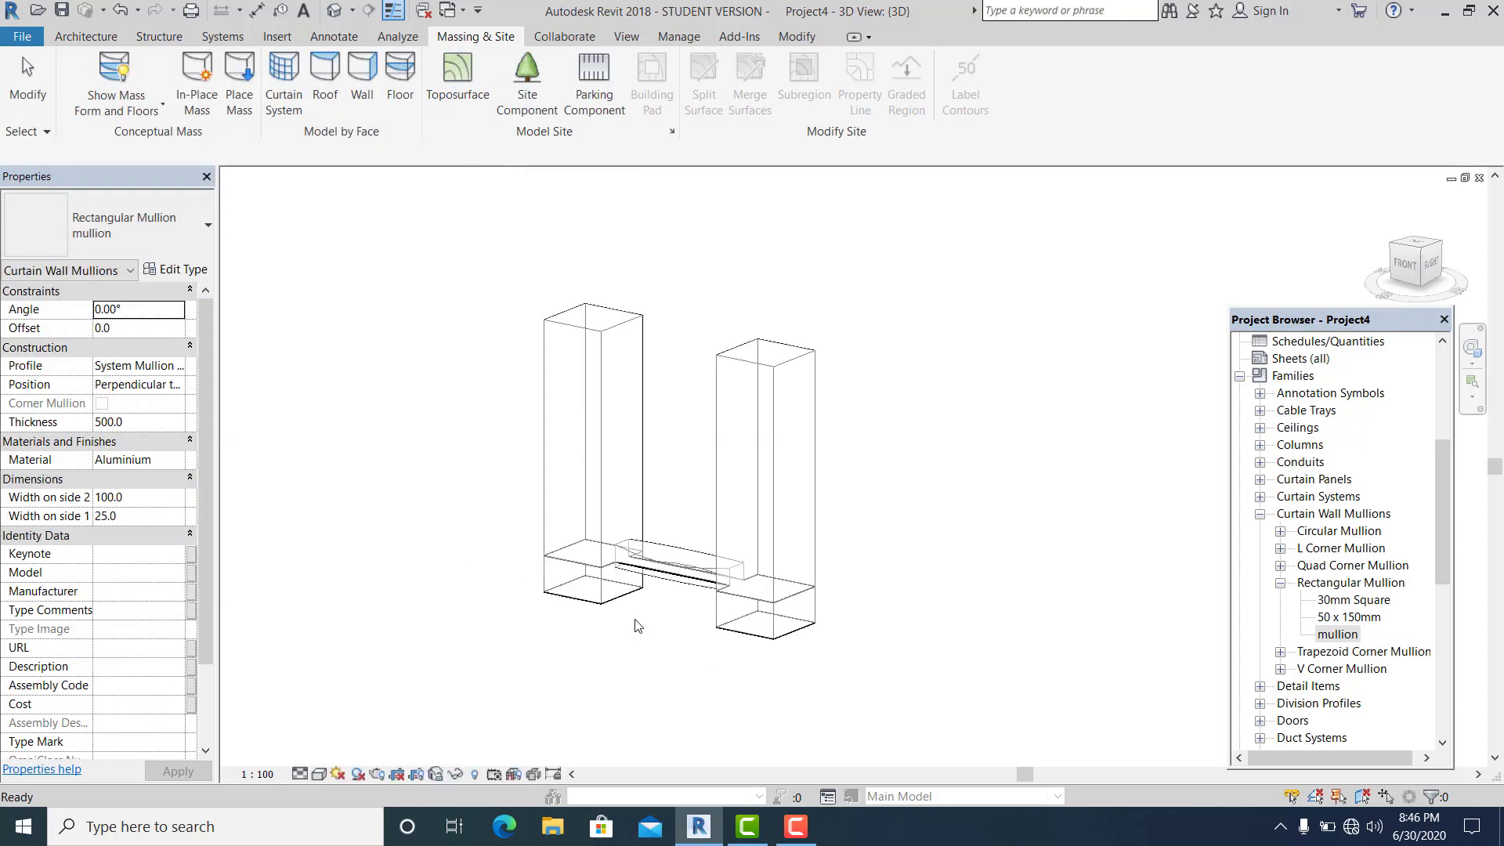
{"action": "scroll", "coordinate": [646, 631], "scroll_direction": "up", "scroll_amount": 2}
{"action": "middle_click_drag", "start_coordinate": [736, 657], "coordinate": [734, 704], "text": "shift"}
{"action": "scroll", "coordinate": [715, 696], "scroll_direction": "down", "scroll_amount": 3}
{"action": "scroll", "coordinate": [700, 644], "scroll_direction": "up", "scroll_amount": 3}
{"action": "scroll", "coordinate": [740, 691], "scroll_direction": "down", "scroll_amount": 2}
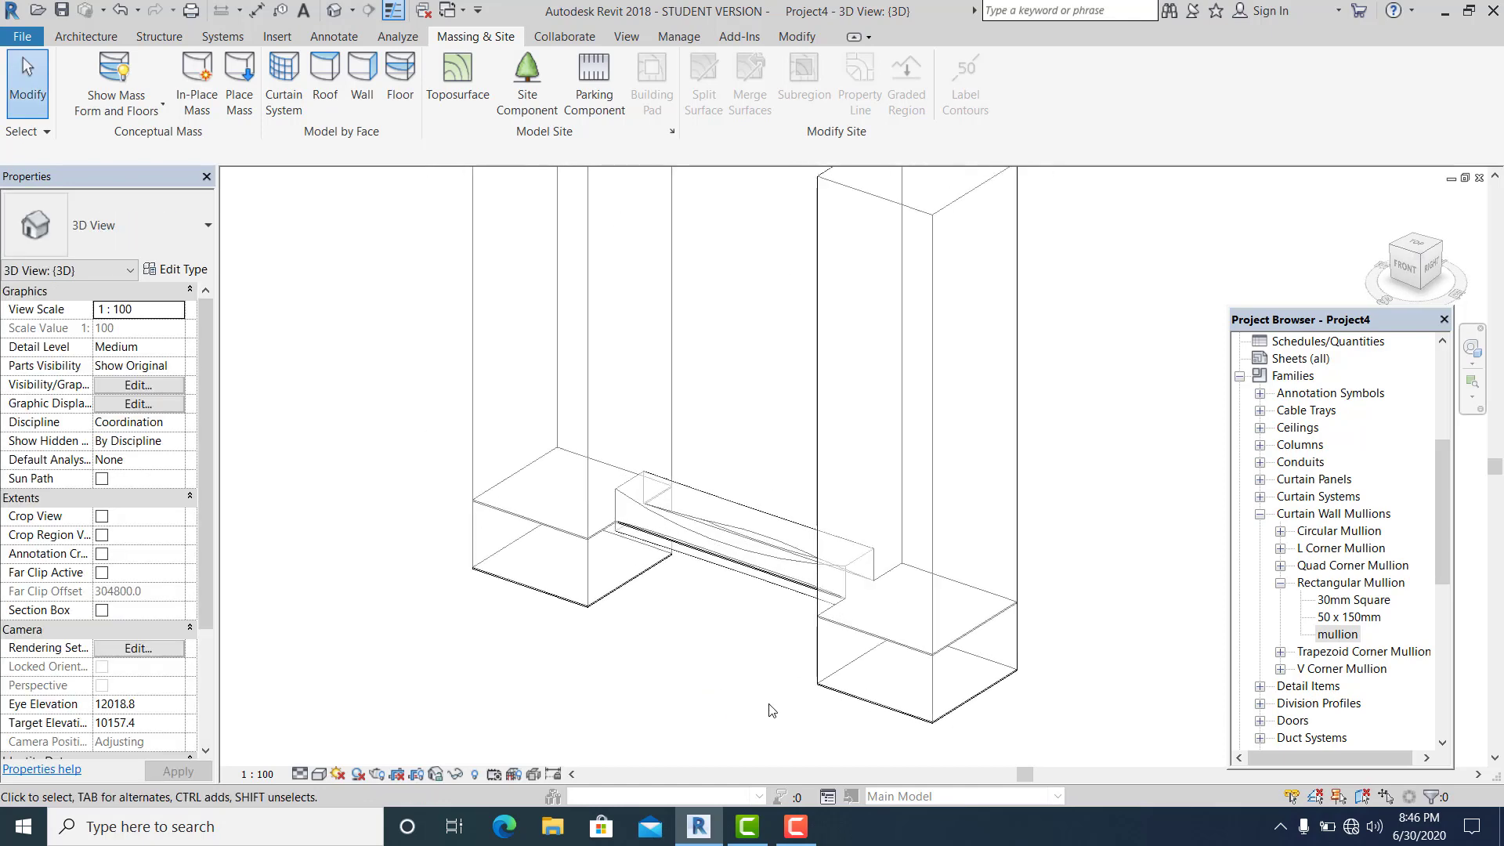
{"action": "scroll", "coordinate": [654, 625], "scroll_direction": "up", "scroll_amount": 1}
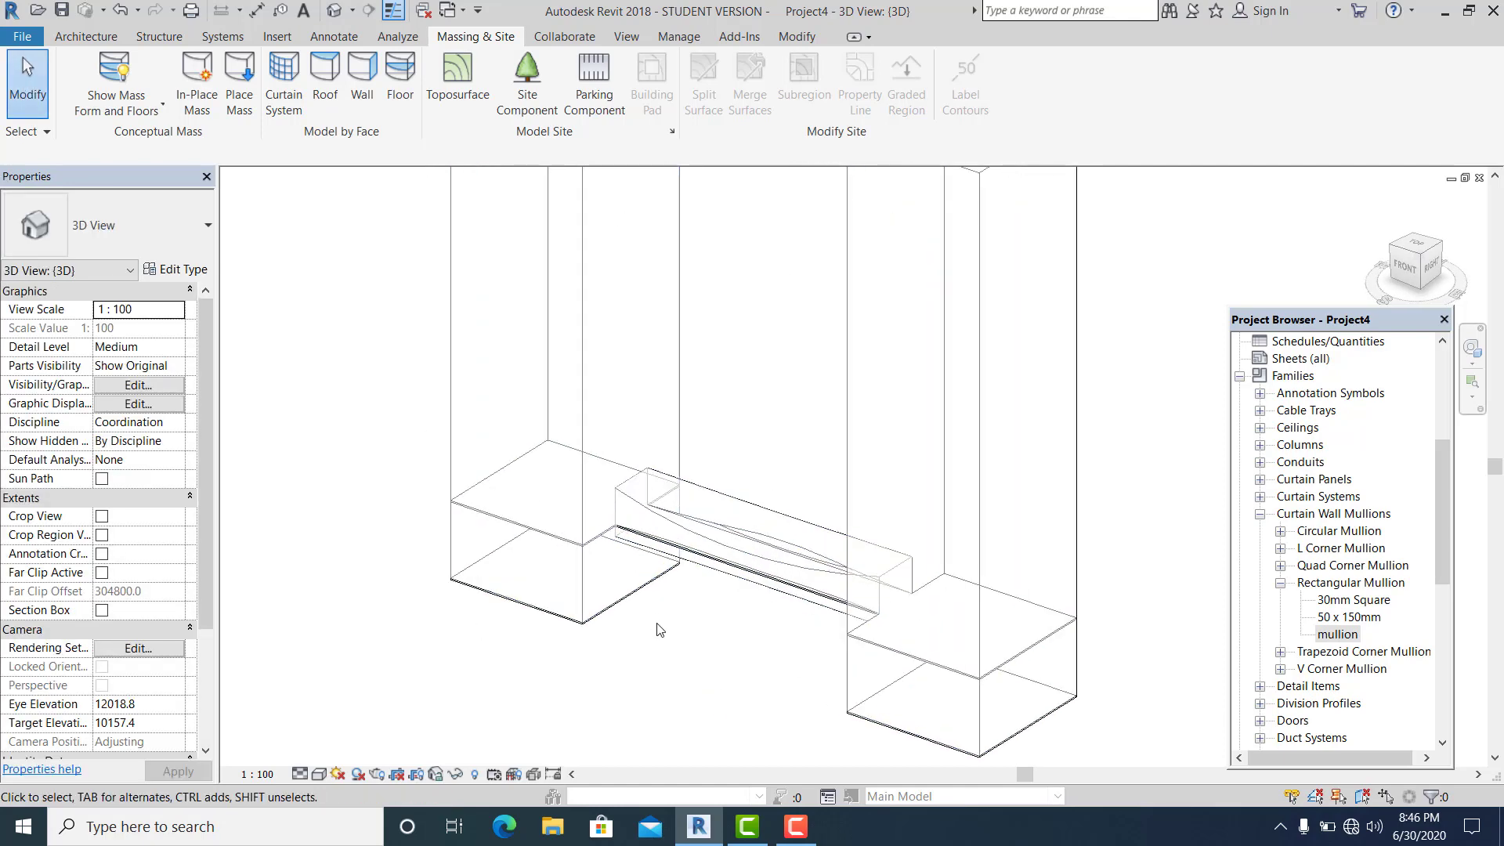
{"action": "scroll", "coordinate": [667, 652], "scroll_direction": "down", "scroll_amount": 3}
{"action": "scroll", "coordinate": [430, 520], "scroll_direction": "up", "scroll_amount": 1}
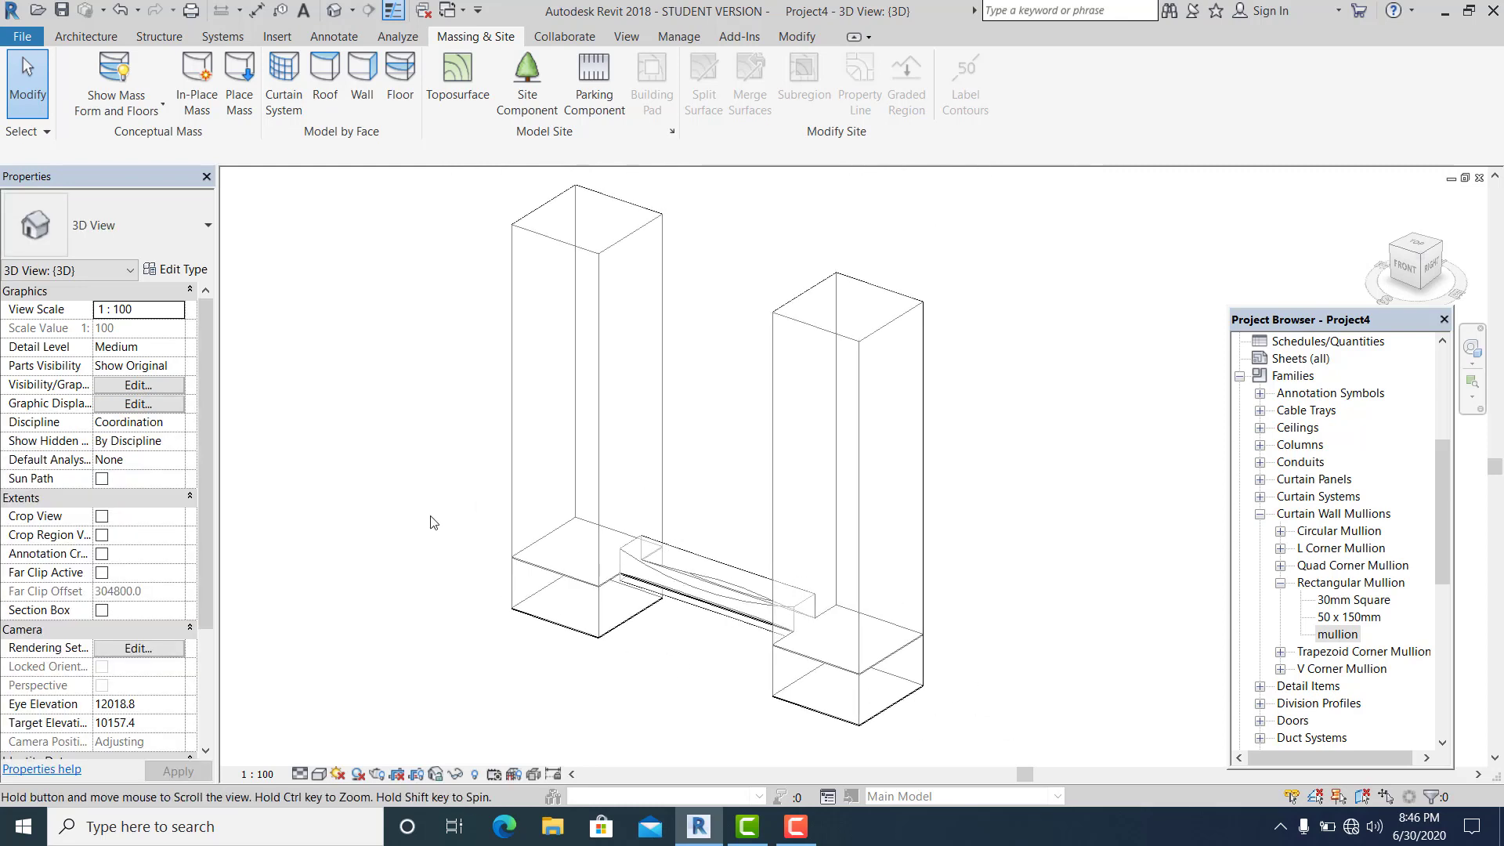
{"action": "middle_click_drag", "start_coordinate": [452, 427], "coordinate": [440, 415]}
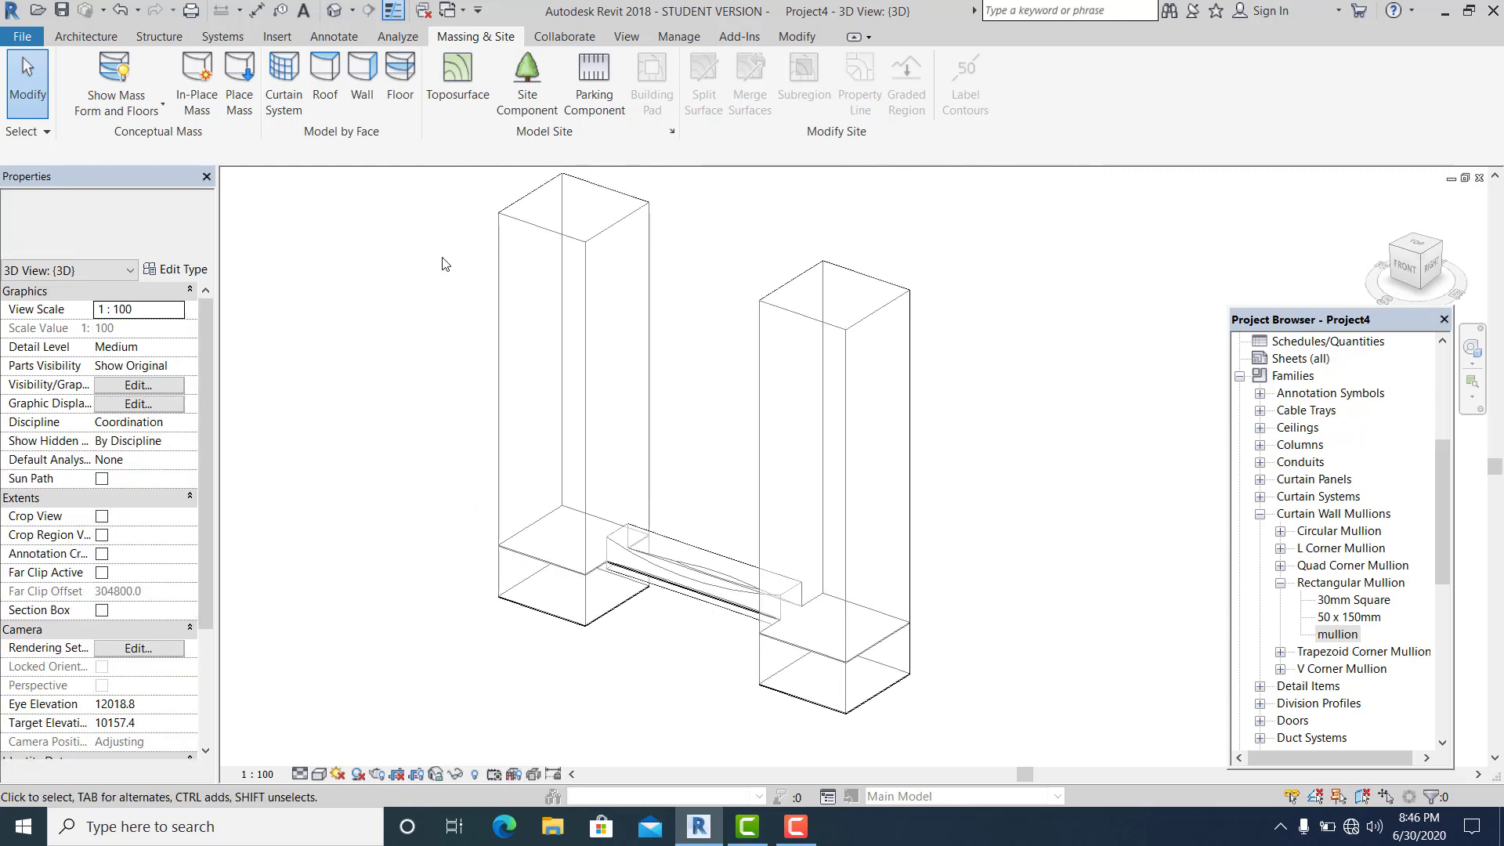
Start a wall by face and duplicate the Generic - 200mm basic wall as a new type named "top of walkway".
{"action": "left_click", "coordinate": [372, 87]}
{"action": "left_click", "coordinate": [362, 79]}
{"action": "scroll", "coordinate": [680, 586], "scroll_direction": "up", "scroll_amount": 4}
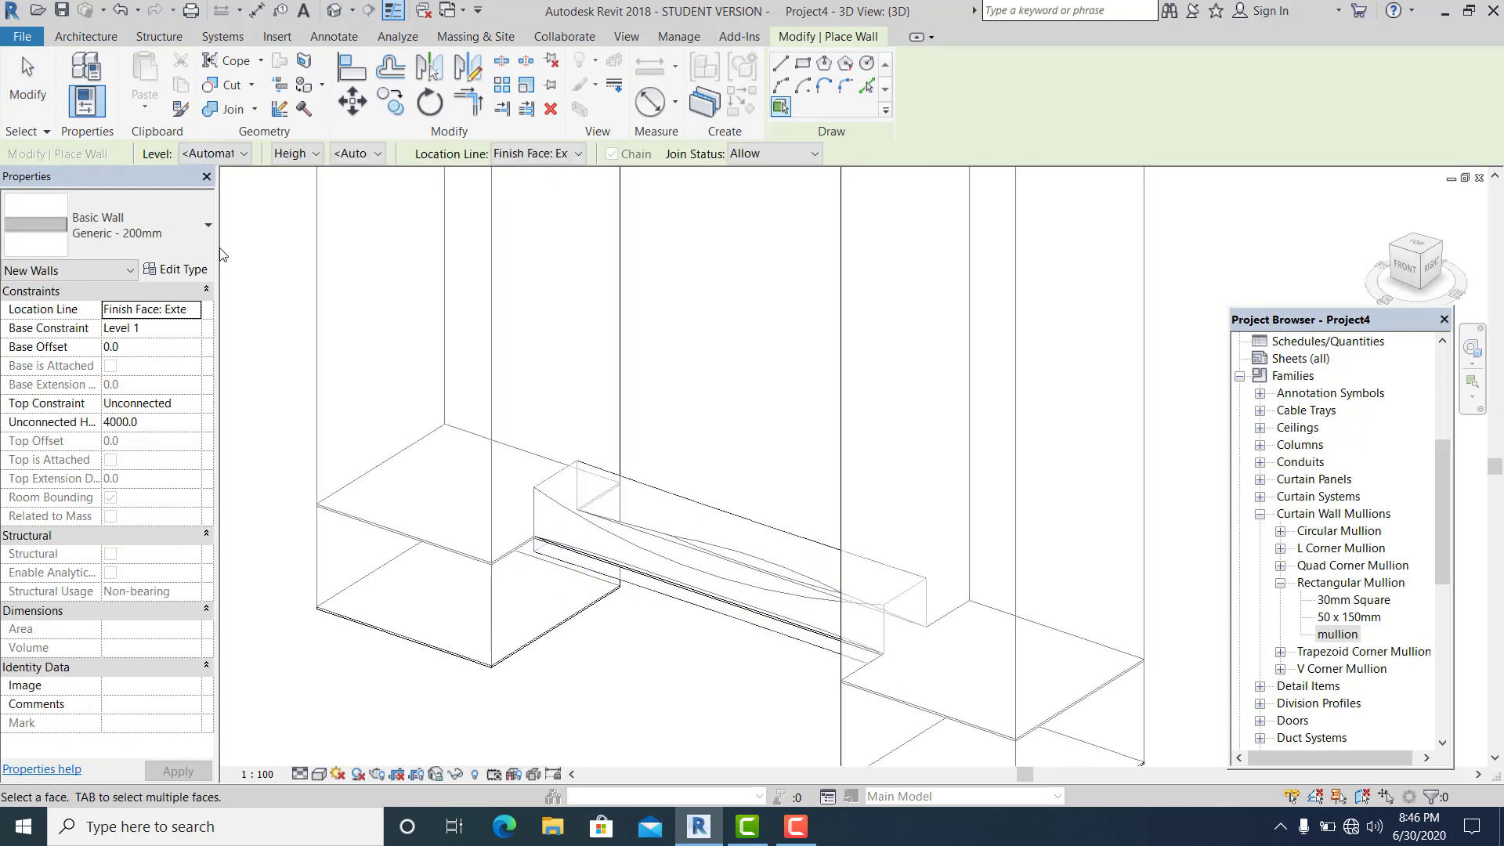
{"action": "left_click", "coordinate": [185, 271]}
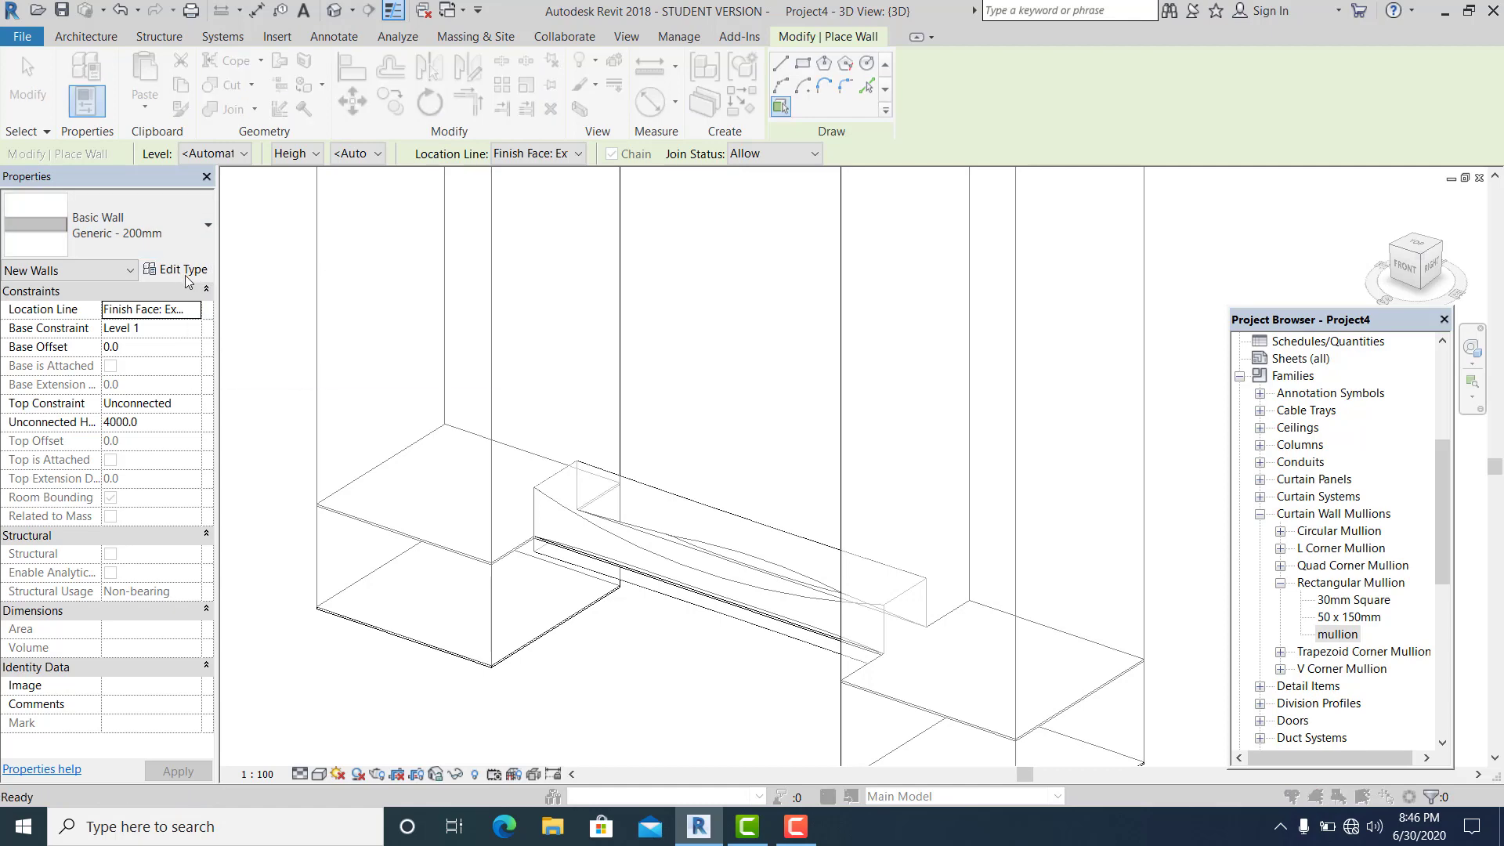
{"action": "left_click", "coordinate": [438, 140]}
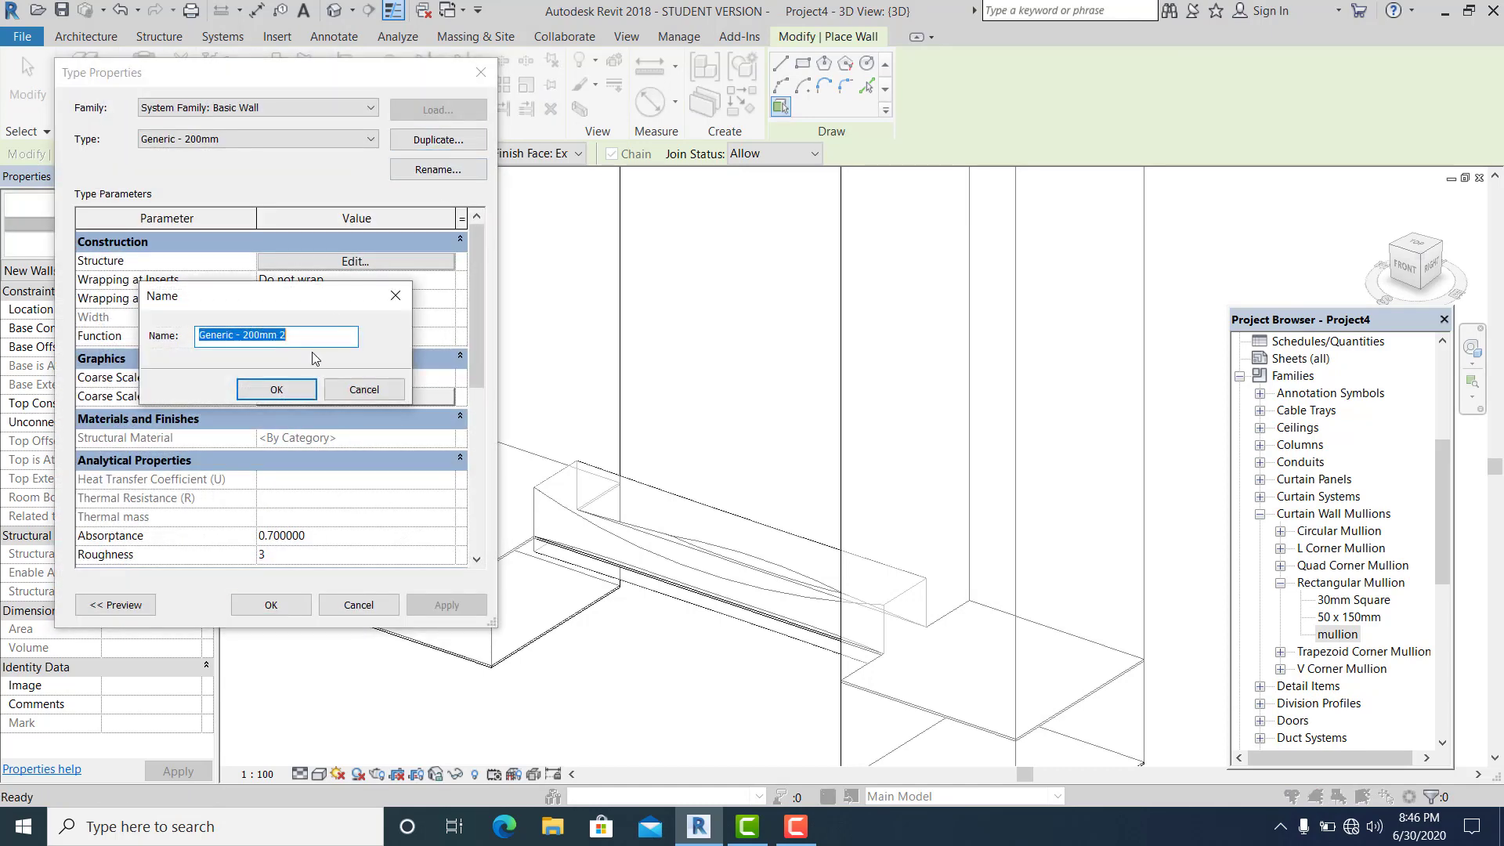
{"action": "type", "text": "top of walkway"}
{"action": "left_click", "coordinate": [277, 391]}
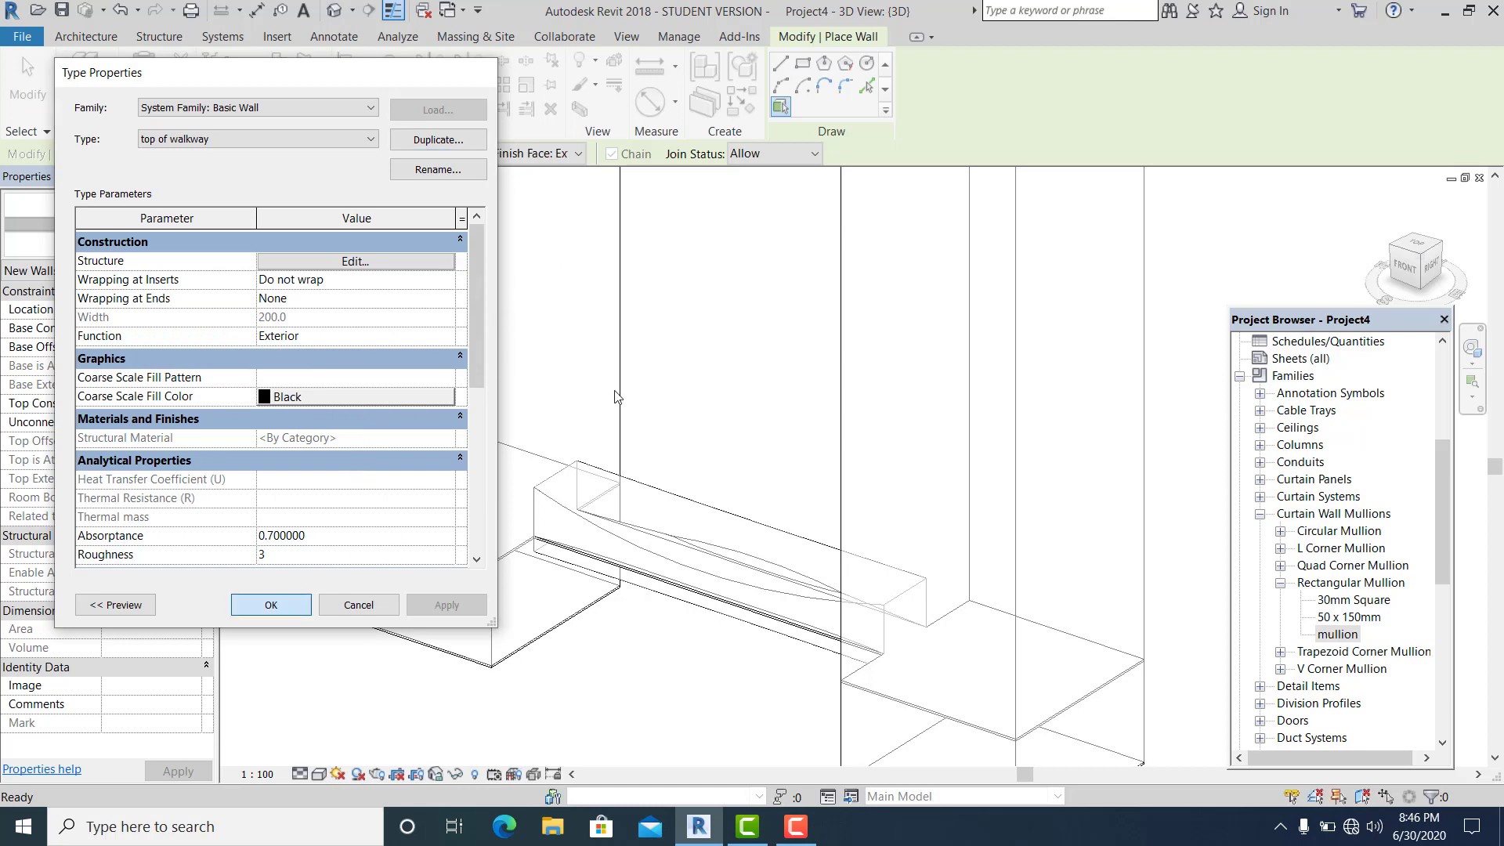
{"action": "left_click", "coordinate": [271, 604]}
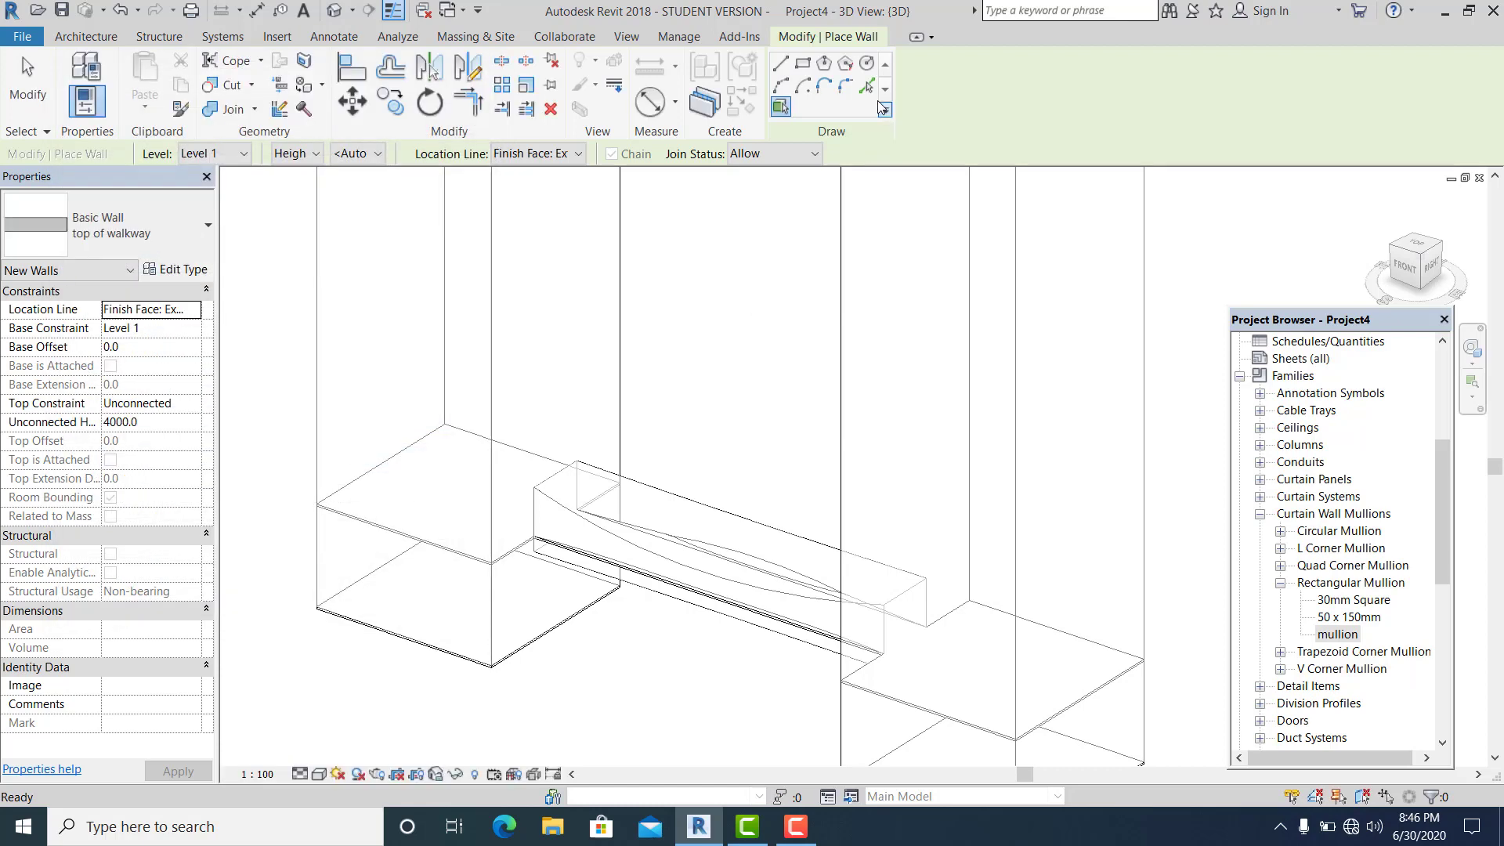
{"action": "left_click", "coordinate": [144, 230]}
{"action": "left_click", "coordinate": [166, 225]}
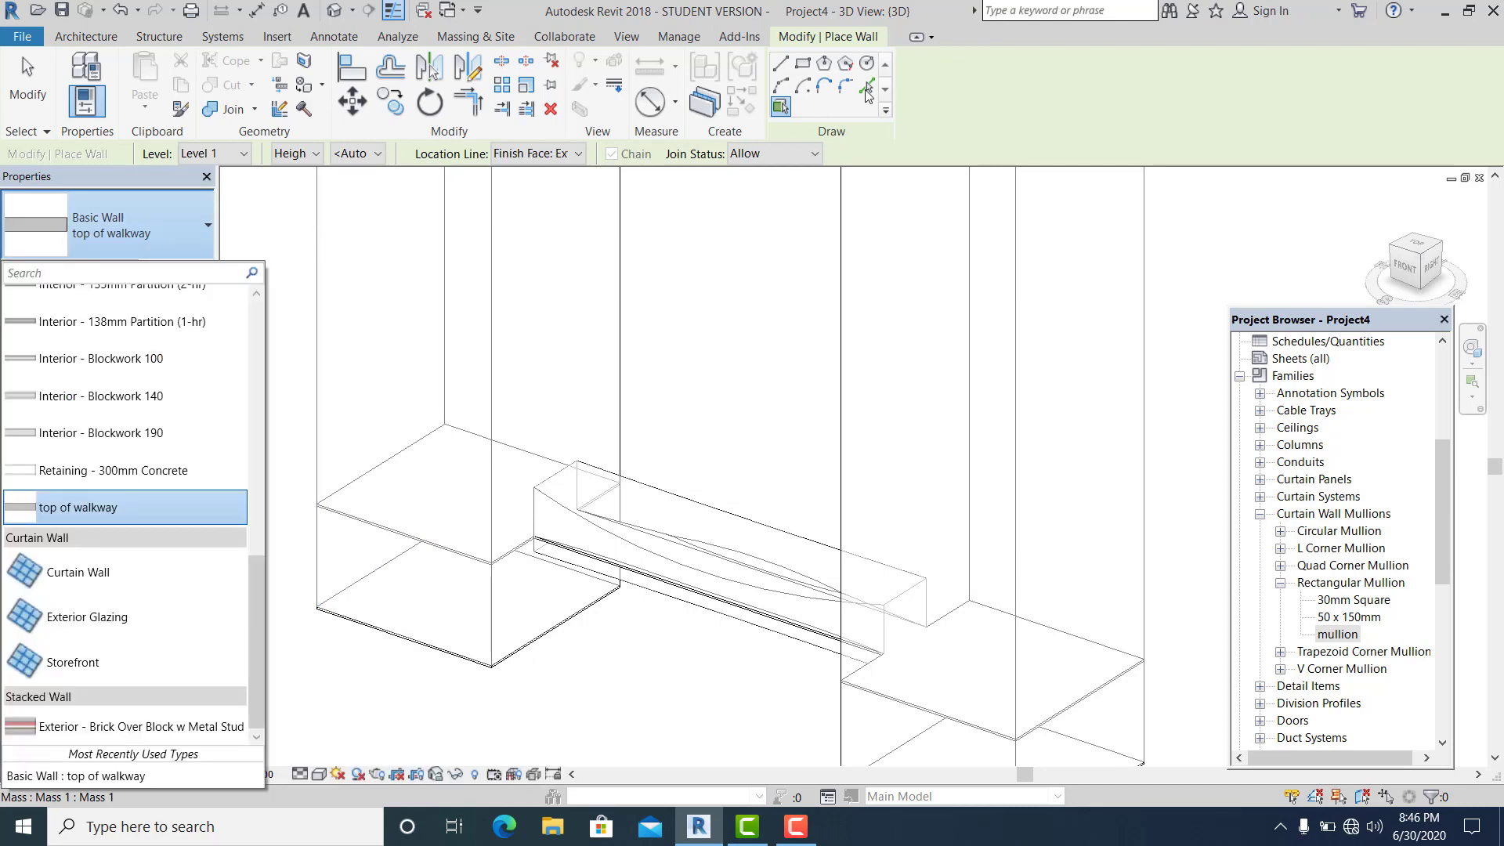
{"action": "left_click", "coordinate": [866, 89]}
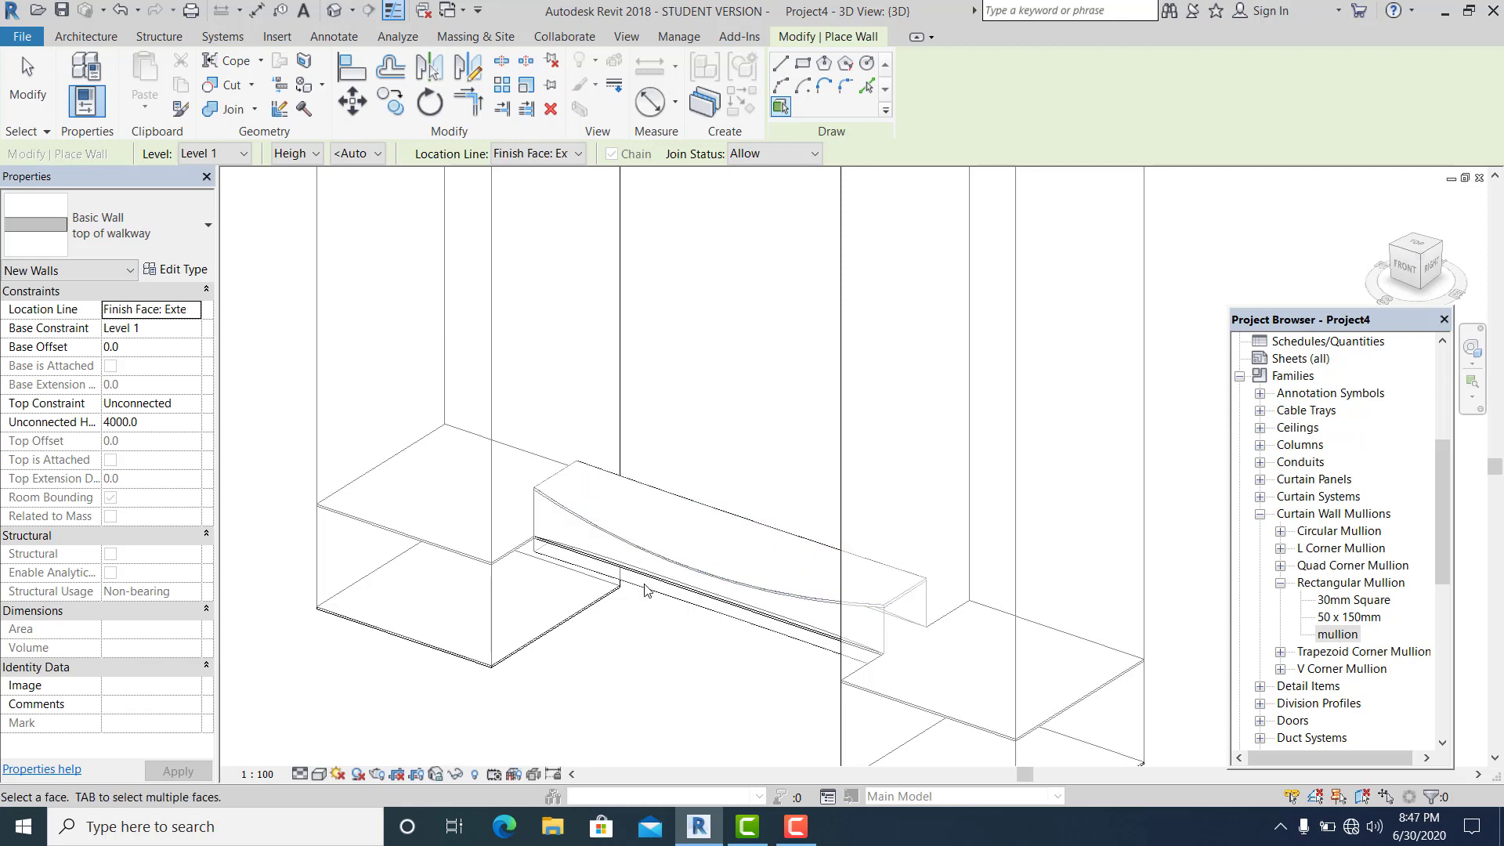
Change the 3D view's visual style to Realistic.
{"action": "scroll", "coordinate": [666, 599], "scroll_direction": "up", "scroll_amount": 4}
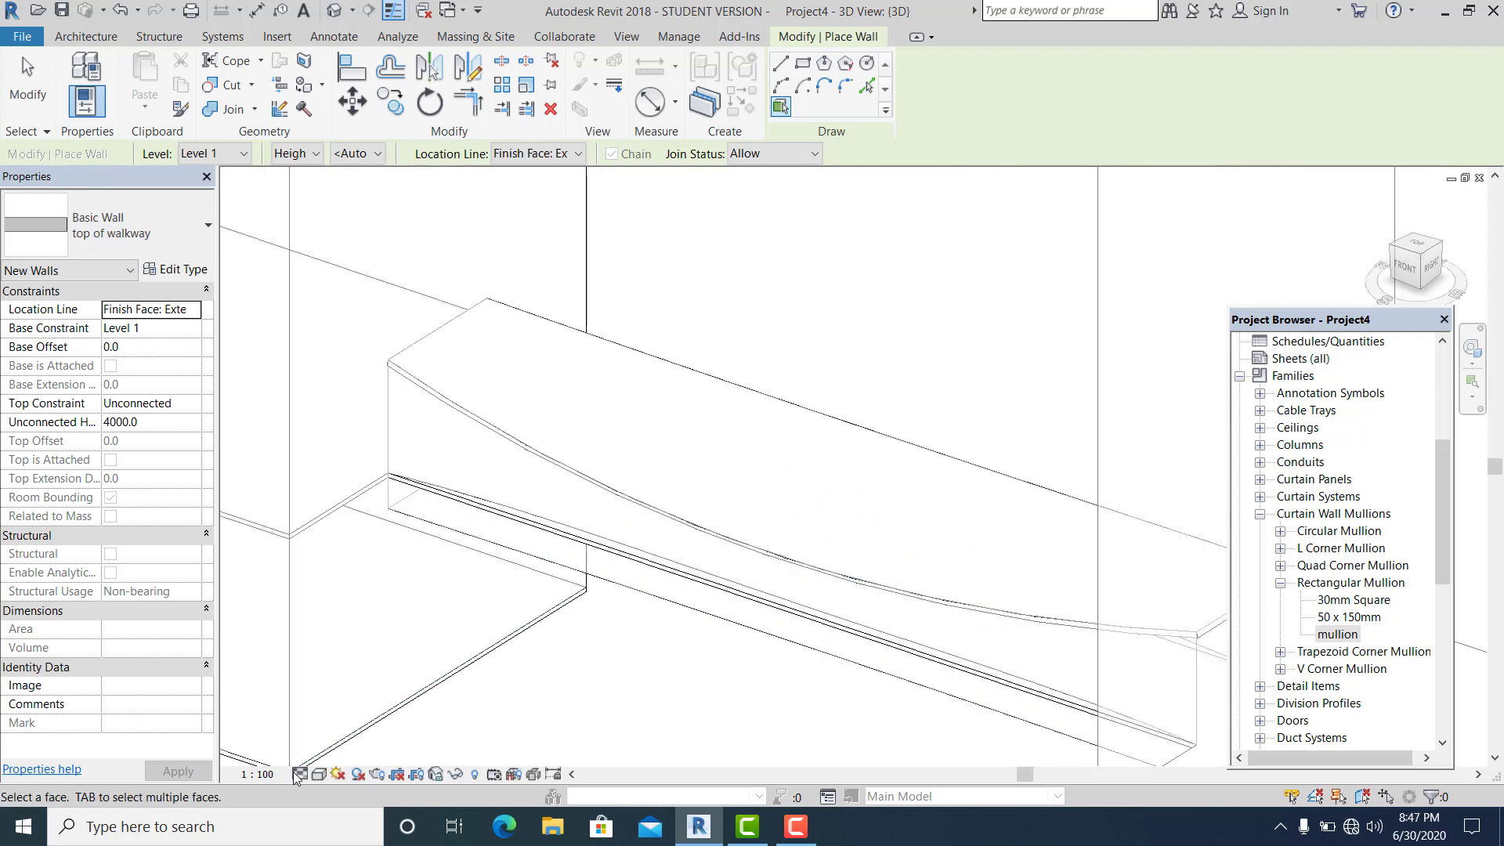
{"action": "left_click", "coordinate": [318, 774]}
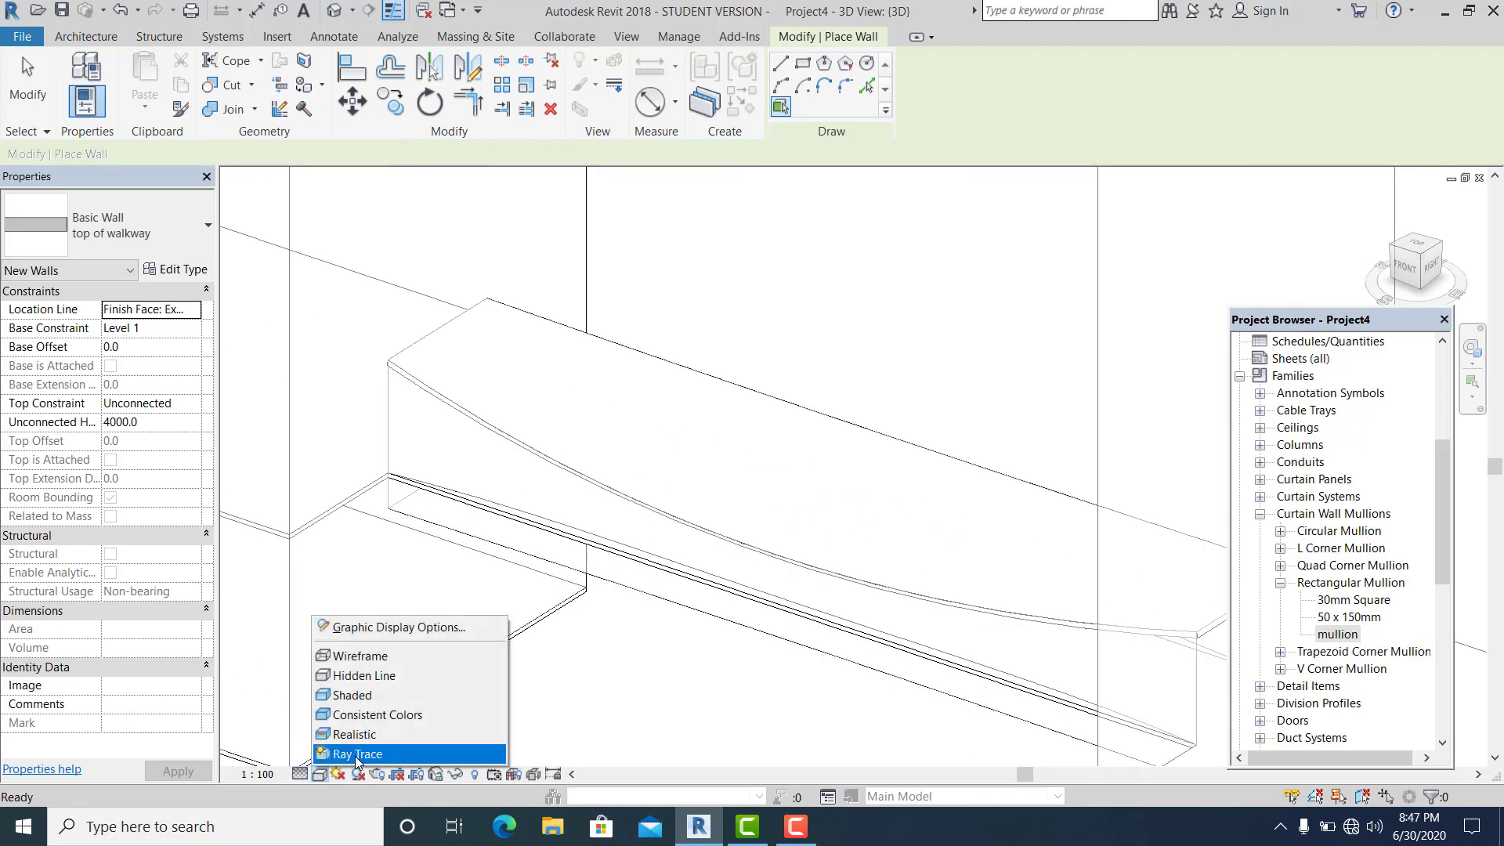
{"action": "left_click", "coordinate": [364, 735]}
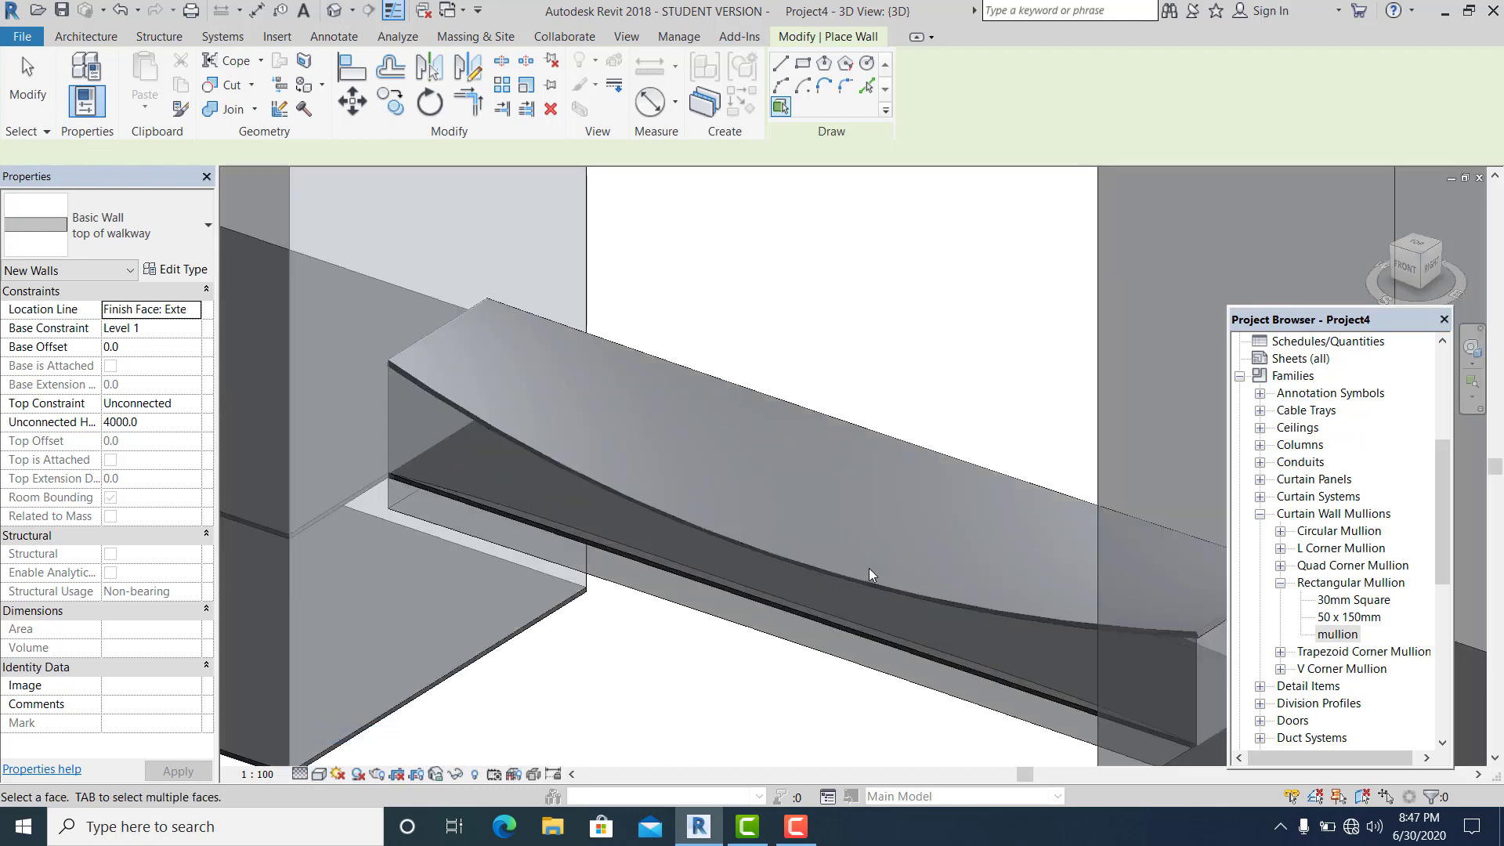
{"action": "mouse_move", "coordinate": [763, 684]}
{"action": "middle_mouse_down", "text": "shift"}
{"action": "mouse_move", "coordinate": [753, 659]}
{"action": "mouse_move", "coordinate": [844, 637]}
{"action": "mouse_move", "coordinate": [867, 651]}
{"action": "mouse_move", "coordinate": [763, 668]}
{"action": "mouse_move", "coordinate": [708, 592]}
{"action": "mouse_move", "coordinate": [759, 661]}
{"action": "mouse_move", "coordinate": [773, 584]}
{"action": "mouse_move", "coordinate": [769, 671]}
{"action": "middle_mouse_up", "text": "shift"}
{"action": "scroll", "coordinate": [763, 595], "scroll_direction": "down", "scroll_amount": 1}
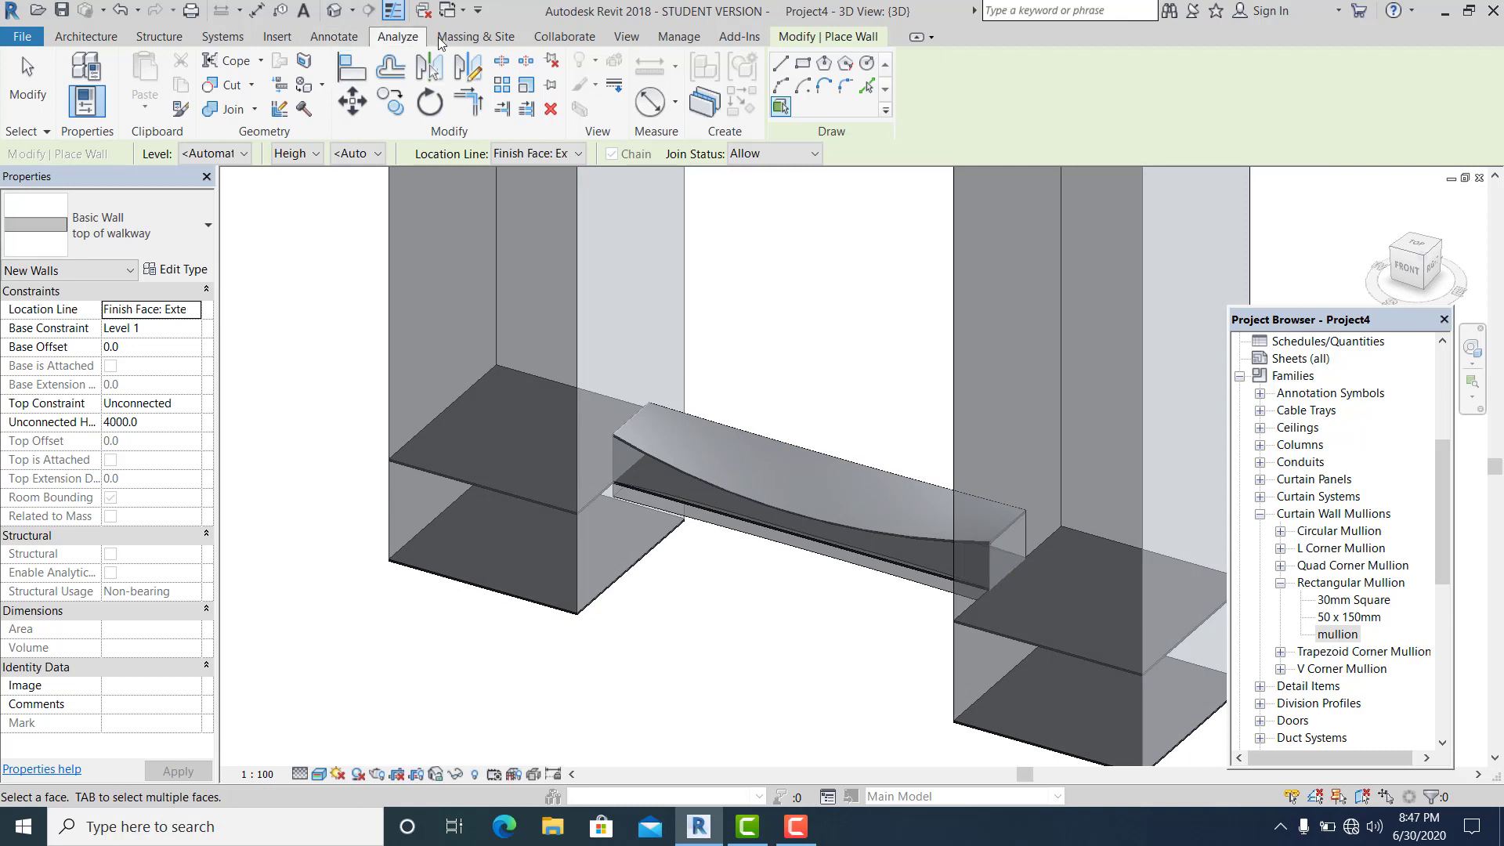
{"action": "left_click", "coordinate": [473, 37]}
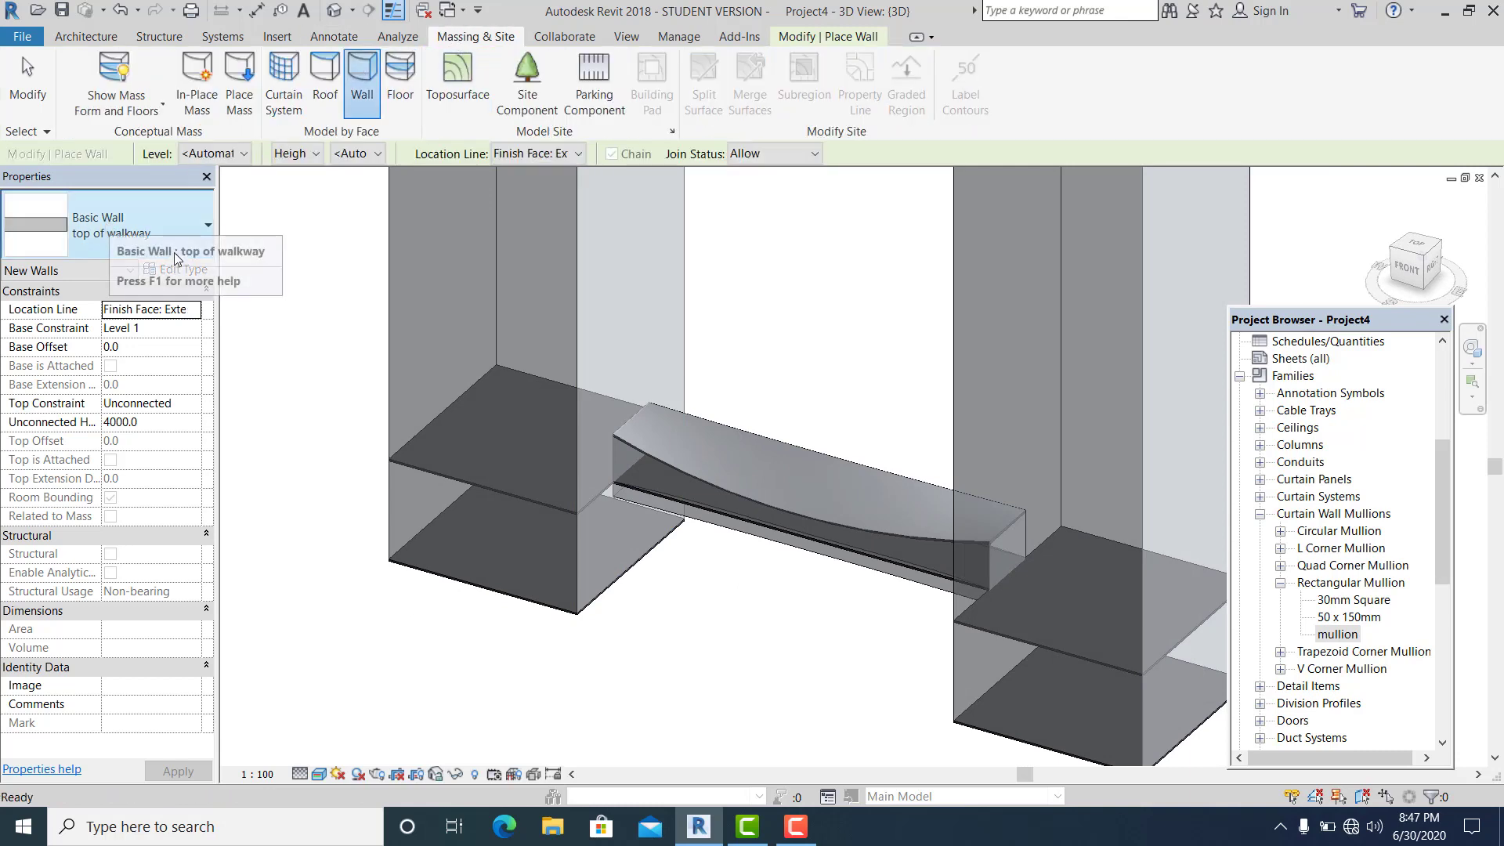
{"action": "left_click", "coordinate": [212, 235]}
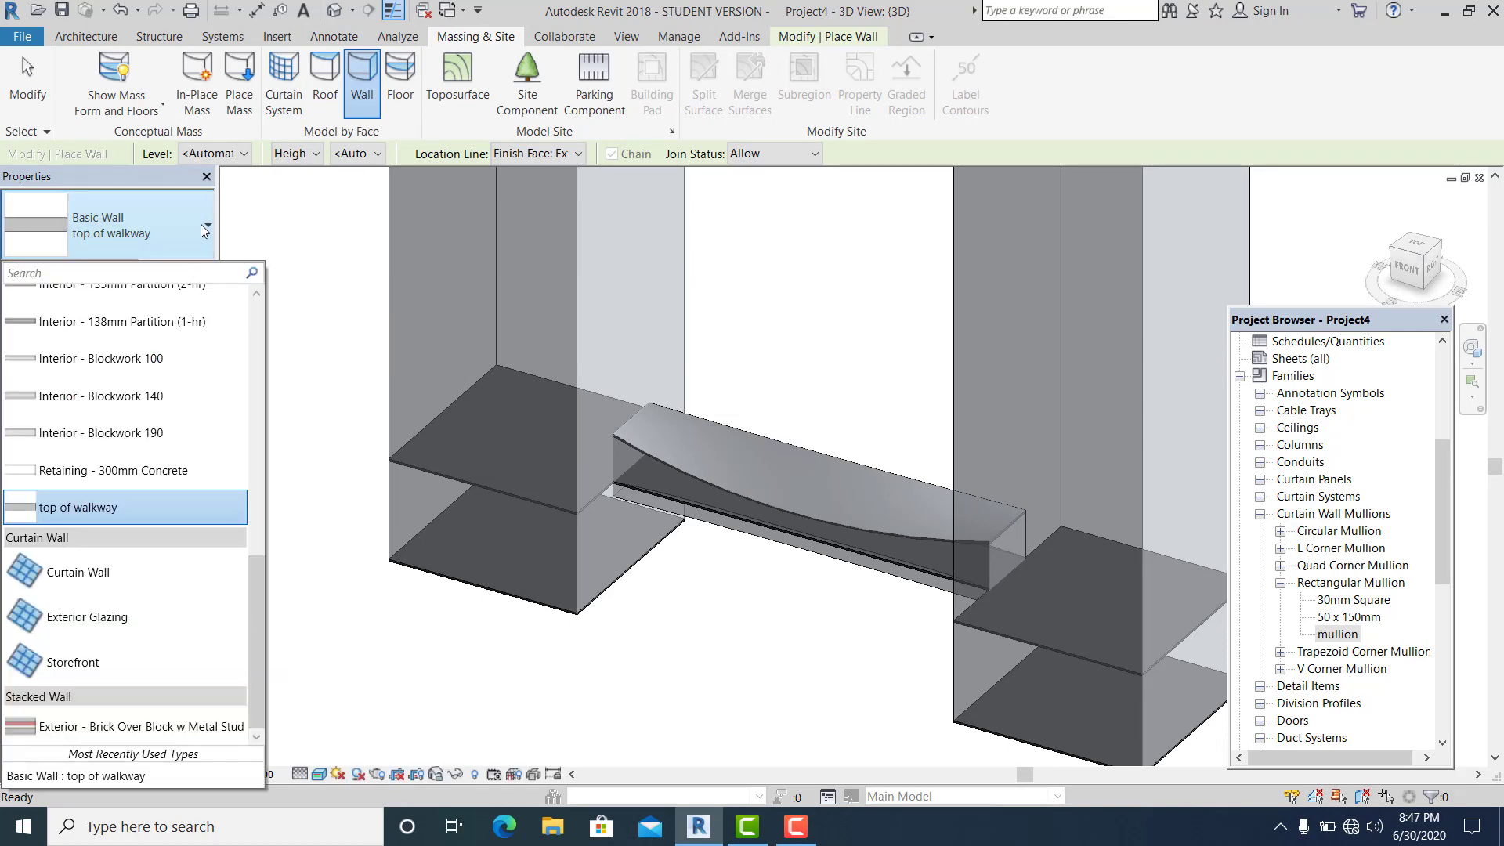
{"action": "left_click", "coordinate": [200, 224]}
{"action": "left_click", "coordinate": [175, 269]}
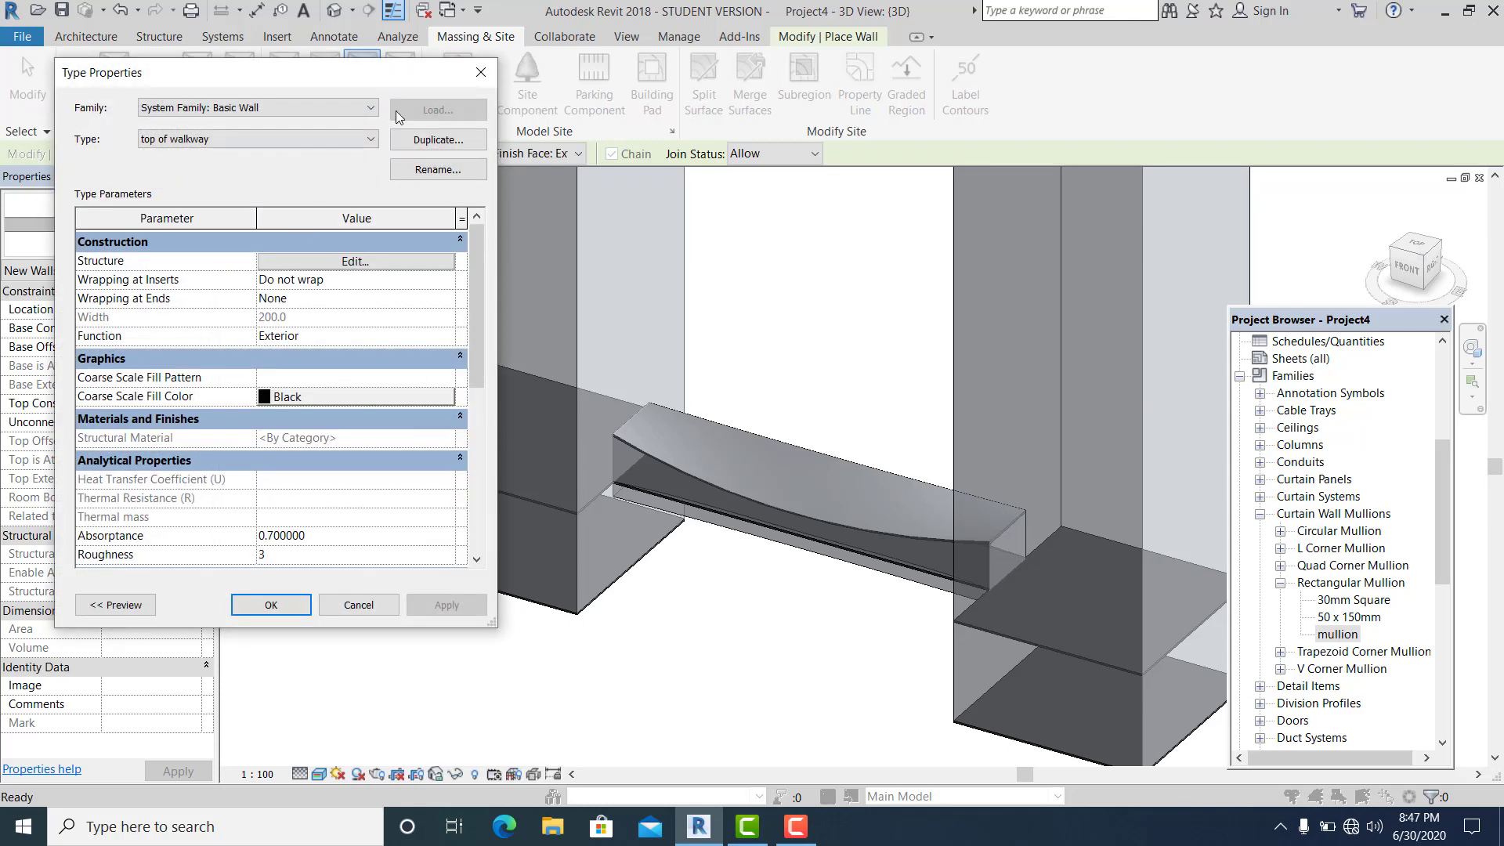
{"action": "left_click", "coordinate": [487, 68]}
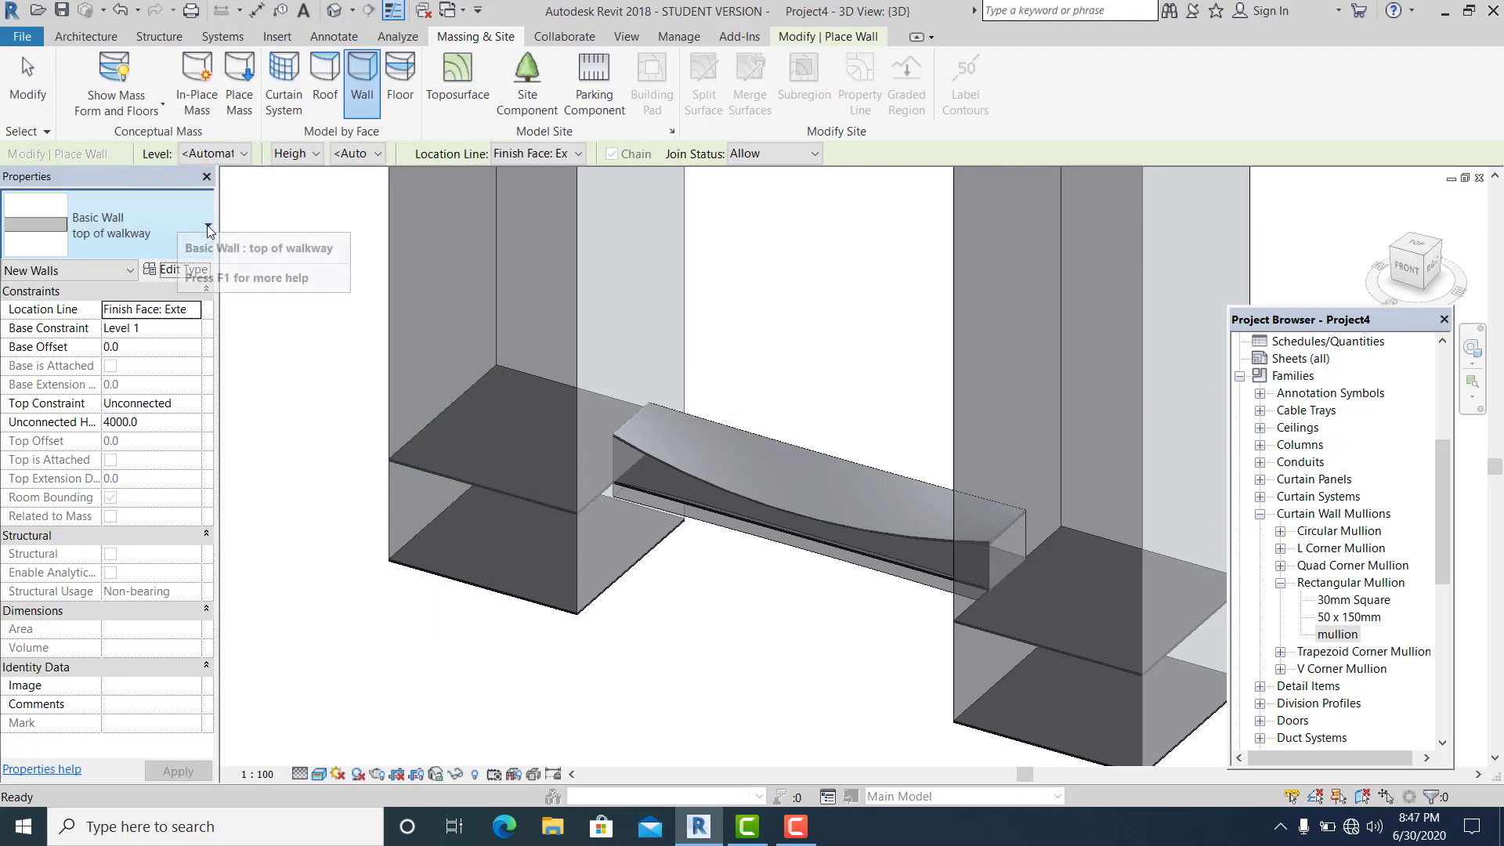
Choose the Storefront curtain wall and duplicate it as a new type named "building wall".
{"action": "left_click", "coordinate": [207, 224]}
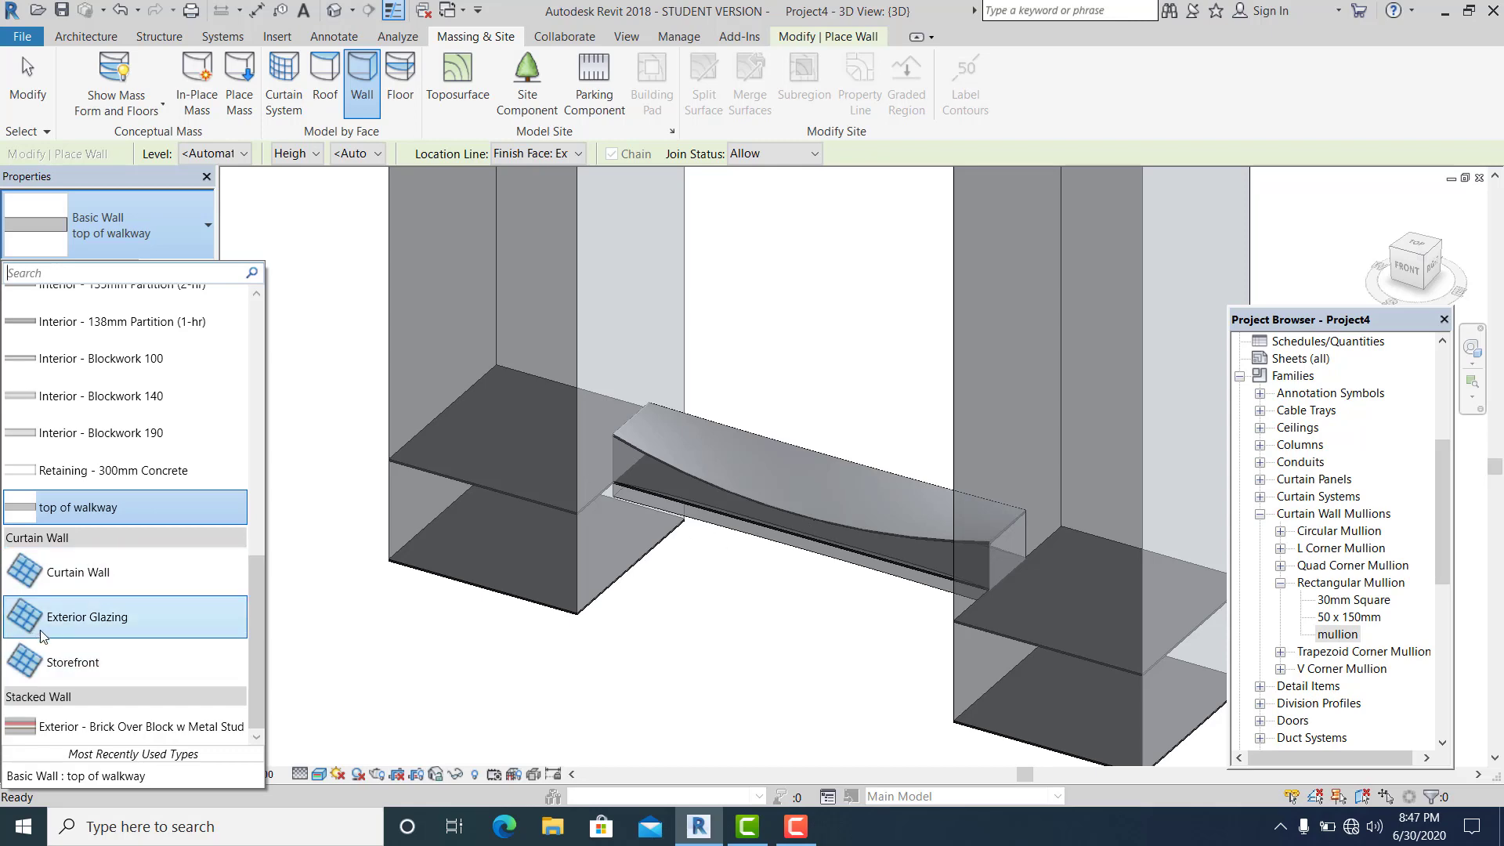
{"action": "left_click", "coordinate": [78, 663]}
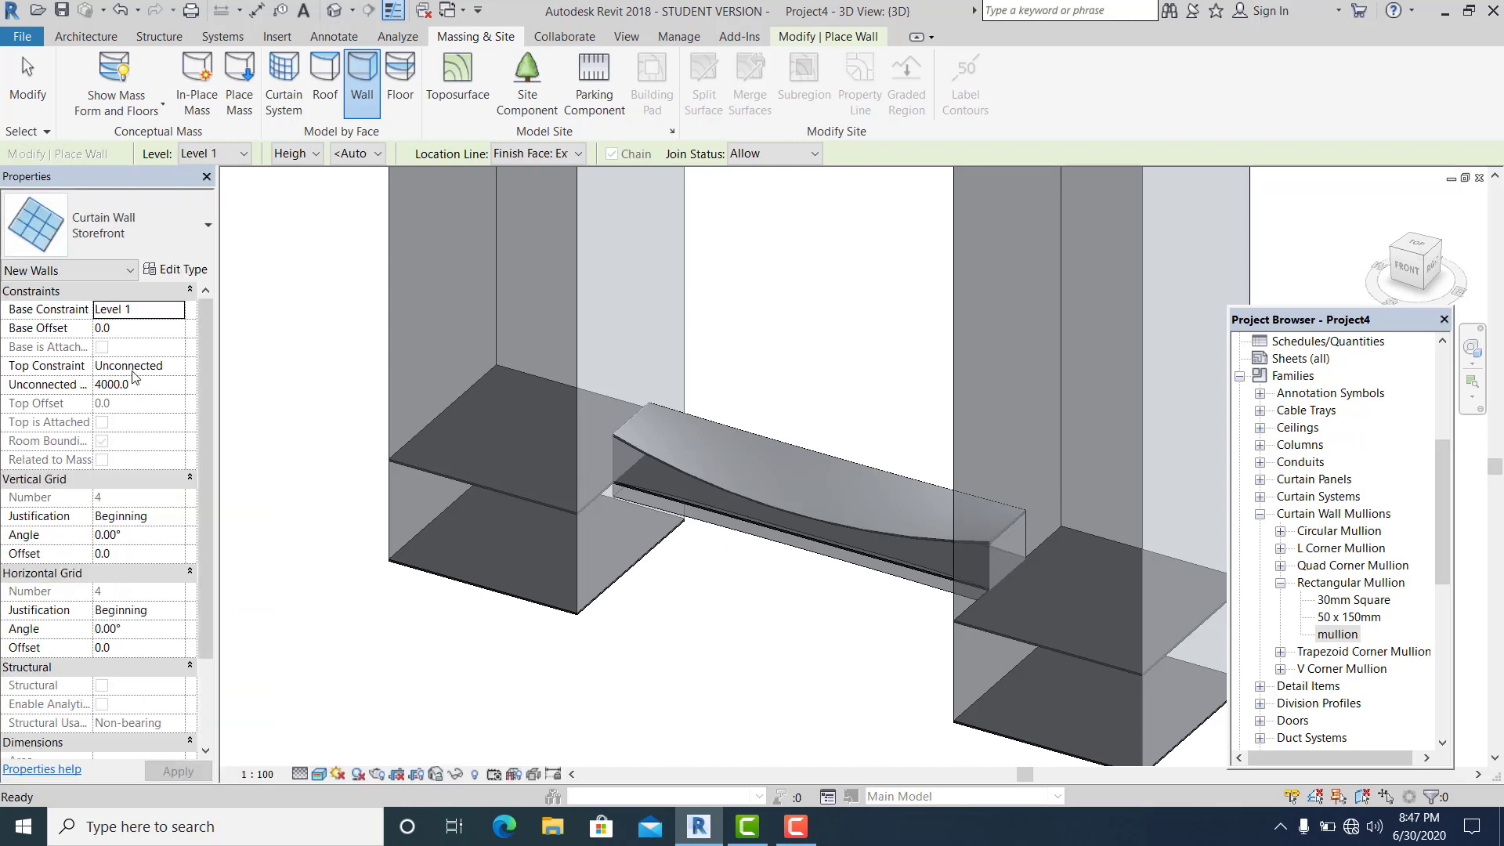
{"action": "left_click", "coordinate": [176, 270]}
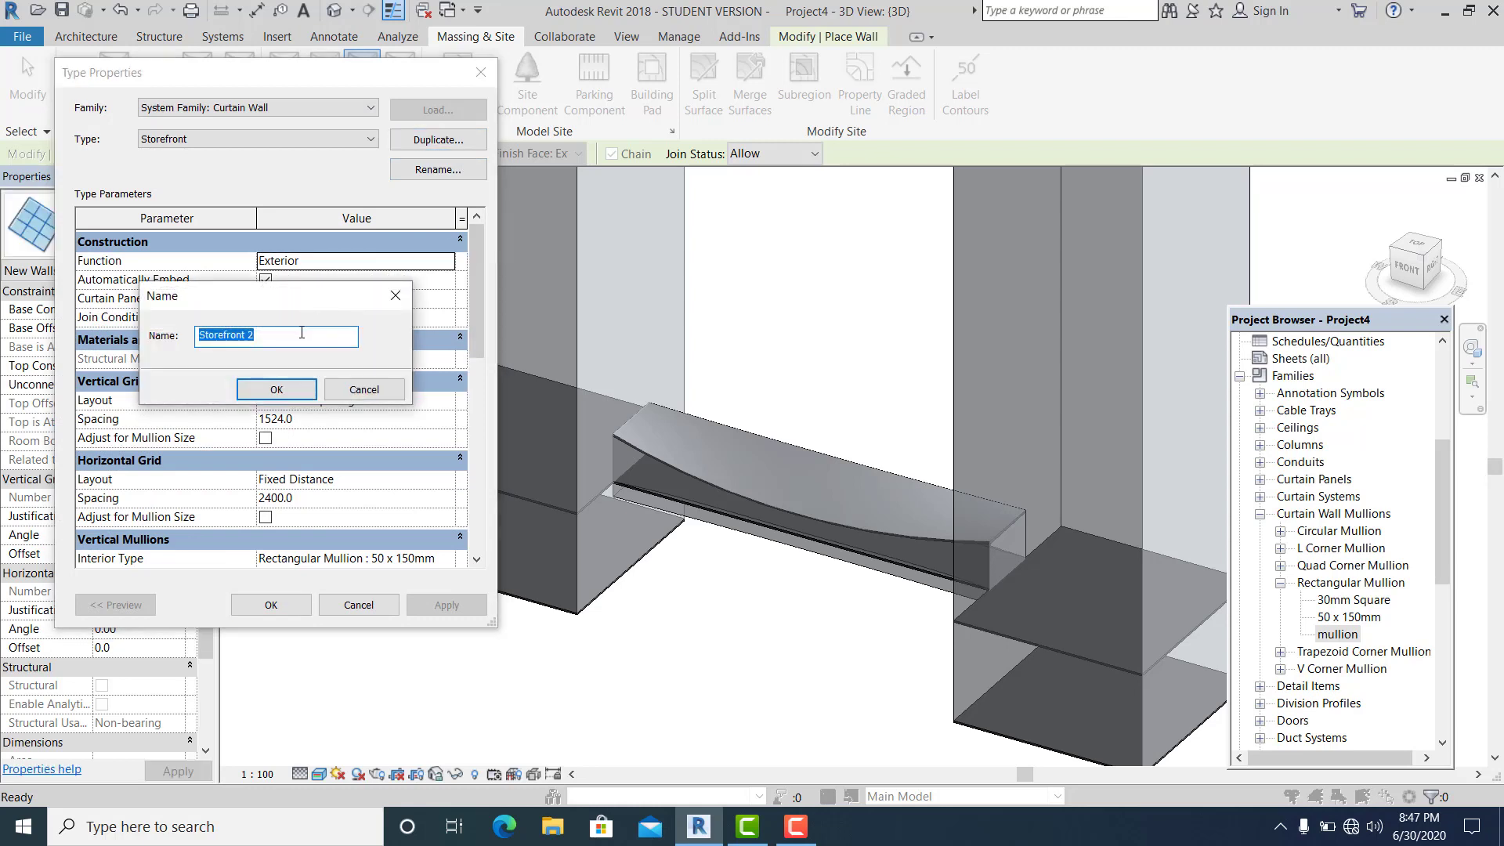
{"action": "type", "text": "building wall"}
{"action": "left_click", "coordinate": [292, 390]}
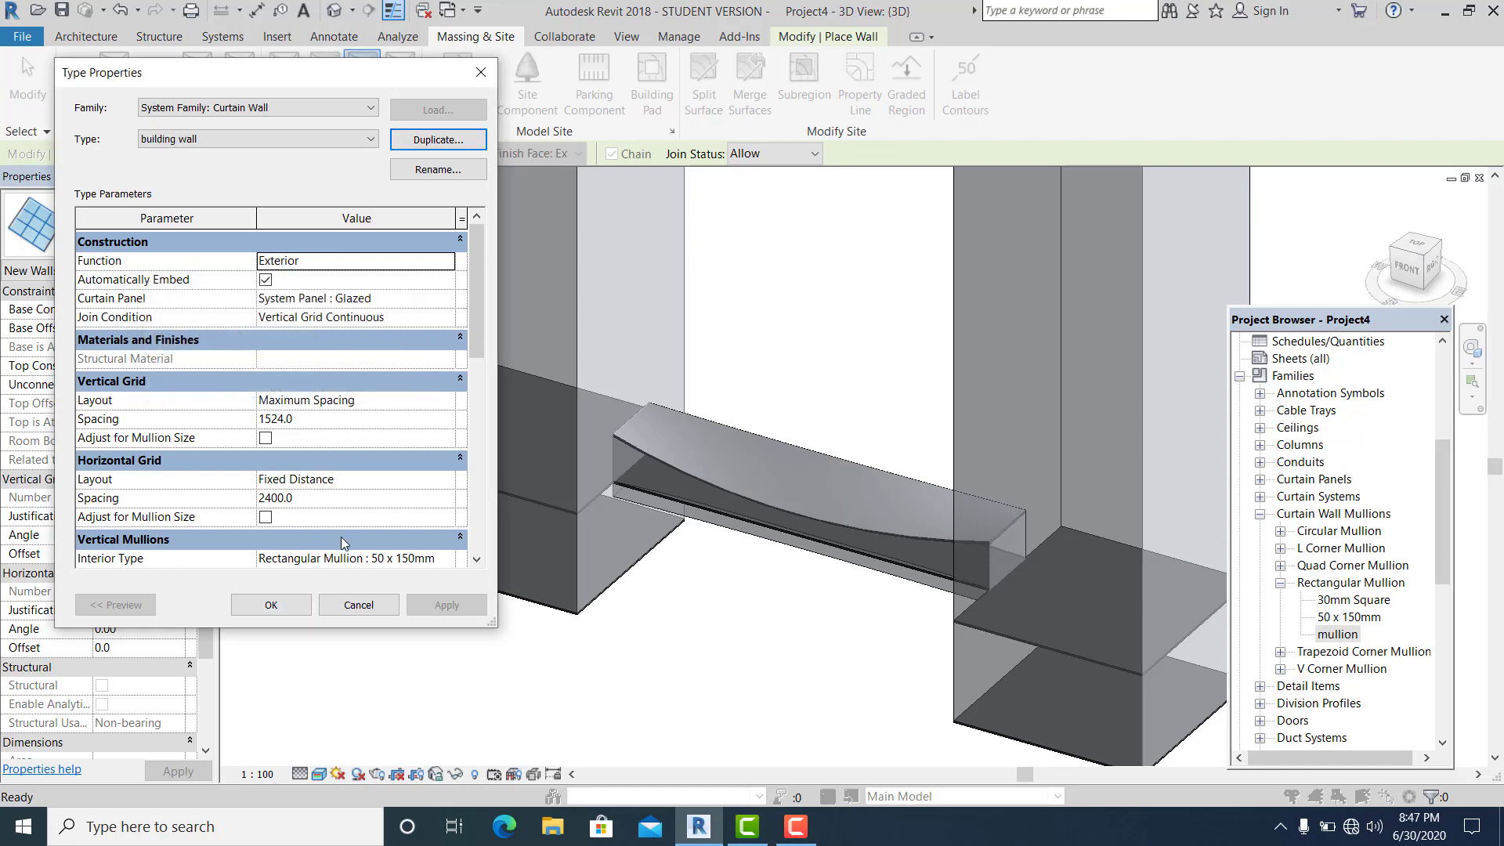
{"action": "left_click", "coordinate": [271, 605]}
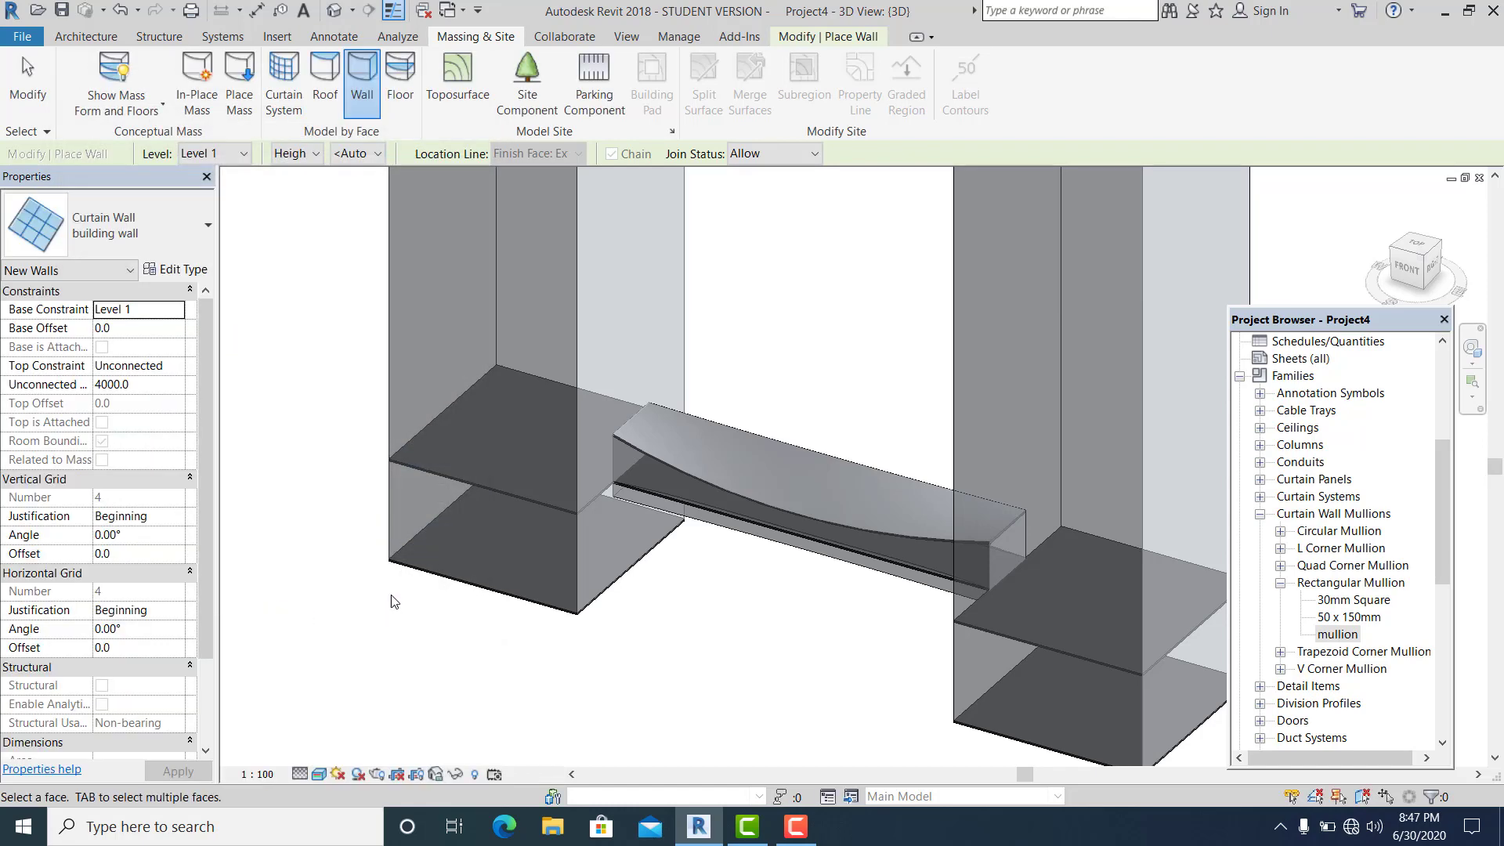
Place "building wall" curtain walls by face on the vertical faces of both towers and end wall placement.
{"action": "scroll", "coordinate": [838, 459], "scroll_direction": "down", "scroll_amount": 2}
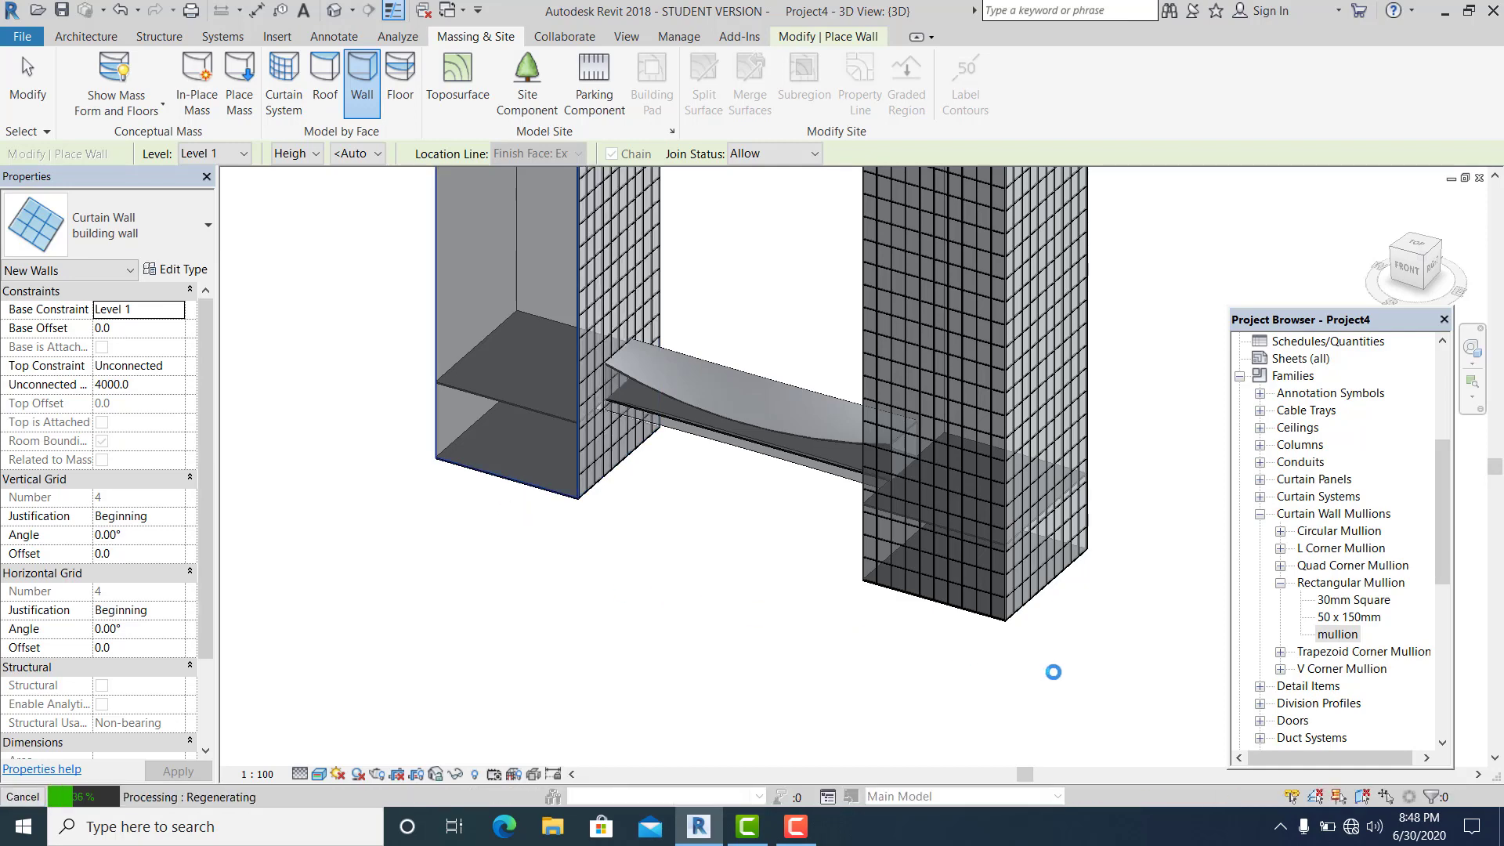
{"action": "middle_click_drag", "start_coordinate": [1139, 608], "coordinate": [834, 468], "text": "shift"}
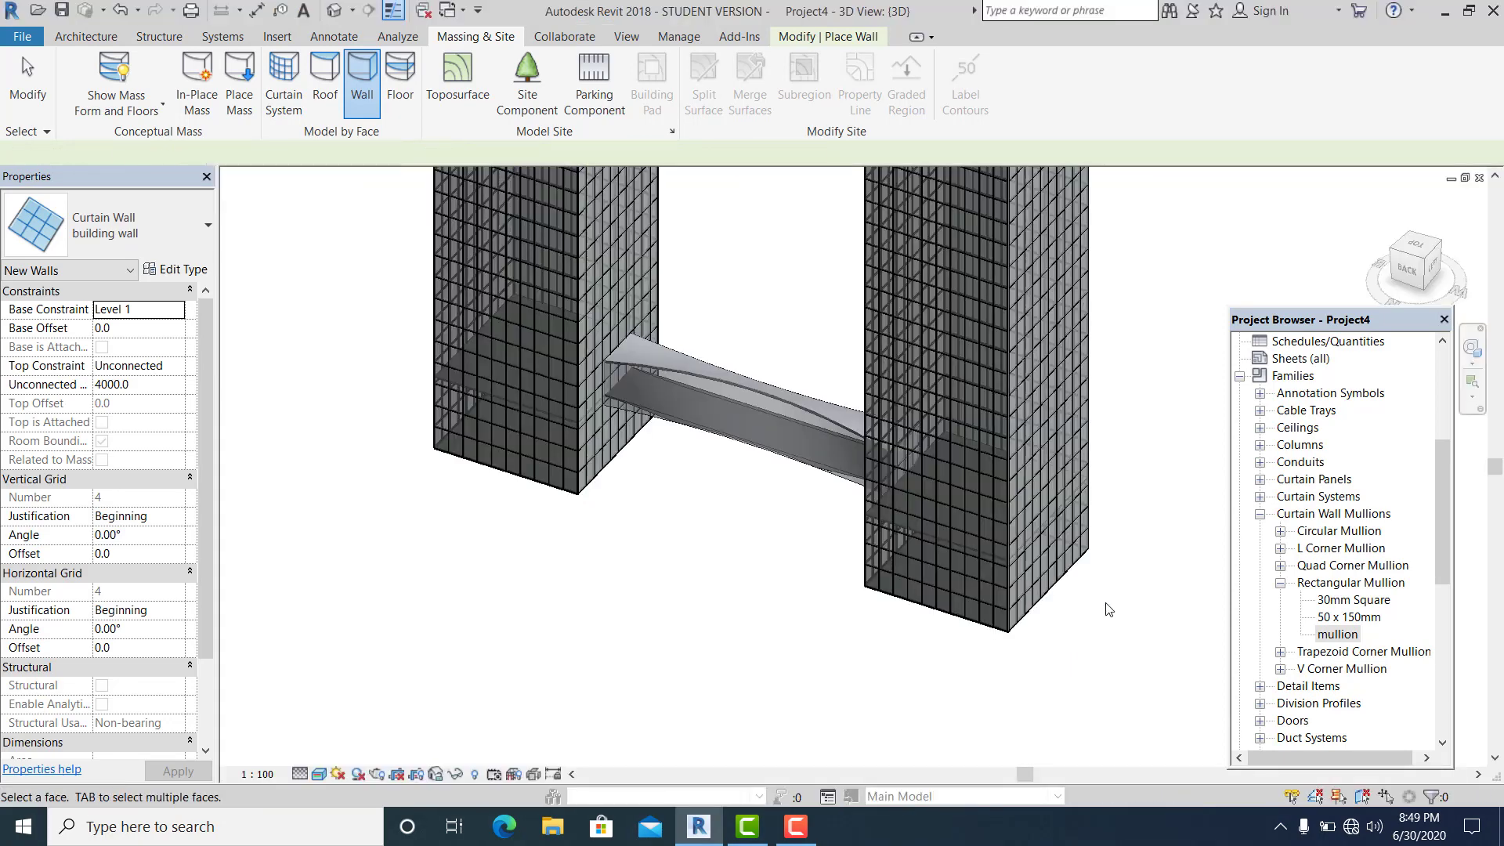
{"action": "scroll", "coordinate": [1103, 602], "scroll_direction": "down", "scroll_amount": 2}
{"action": "middle_click_drag", "start_coordinate": [1096, 588], "coordinate": [501, 576], "text": "shift"}
{"action": "key", "text": "Escape"}
Change the material of the towers' Rectangular Mullion 50 x 150mm type to Aluminum.
{"action": "scroll", "coordinate": [664, 519], "scroll_direction": "up", "scroll_amount": 5}
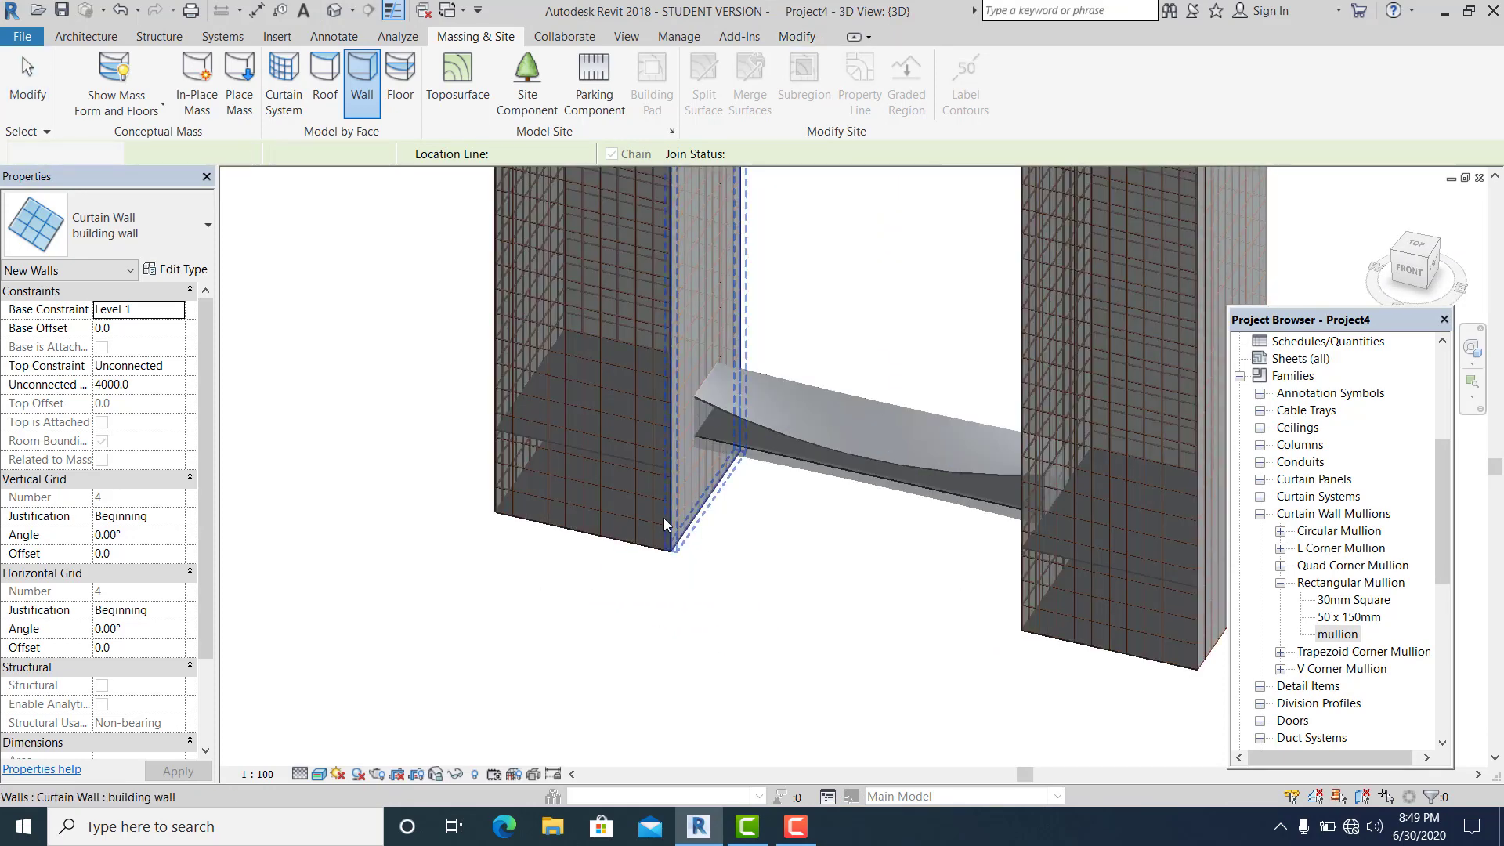
{"action": "key", "text": "Tab"}
{"action": "left_click", "coordinate": [632, 490]}
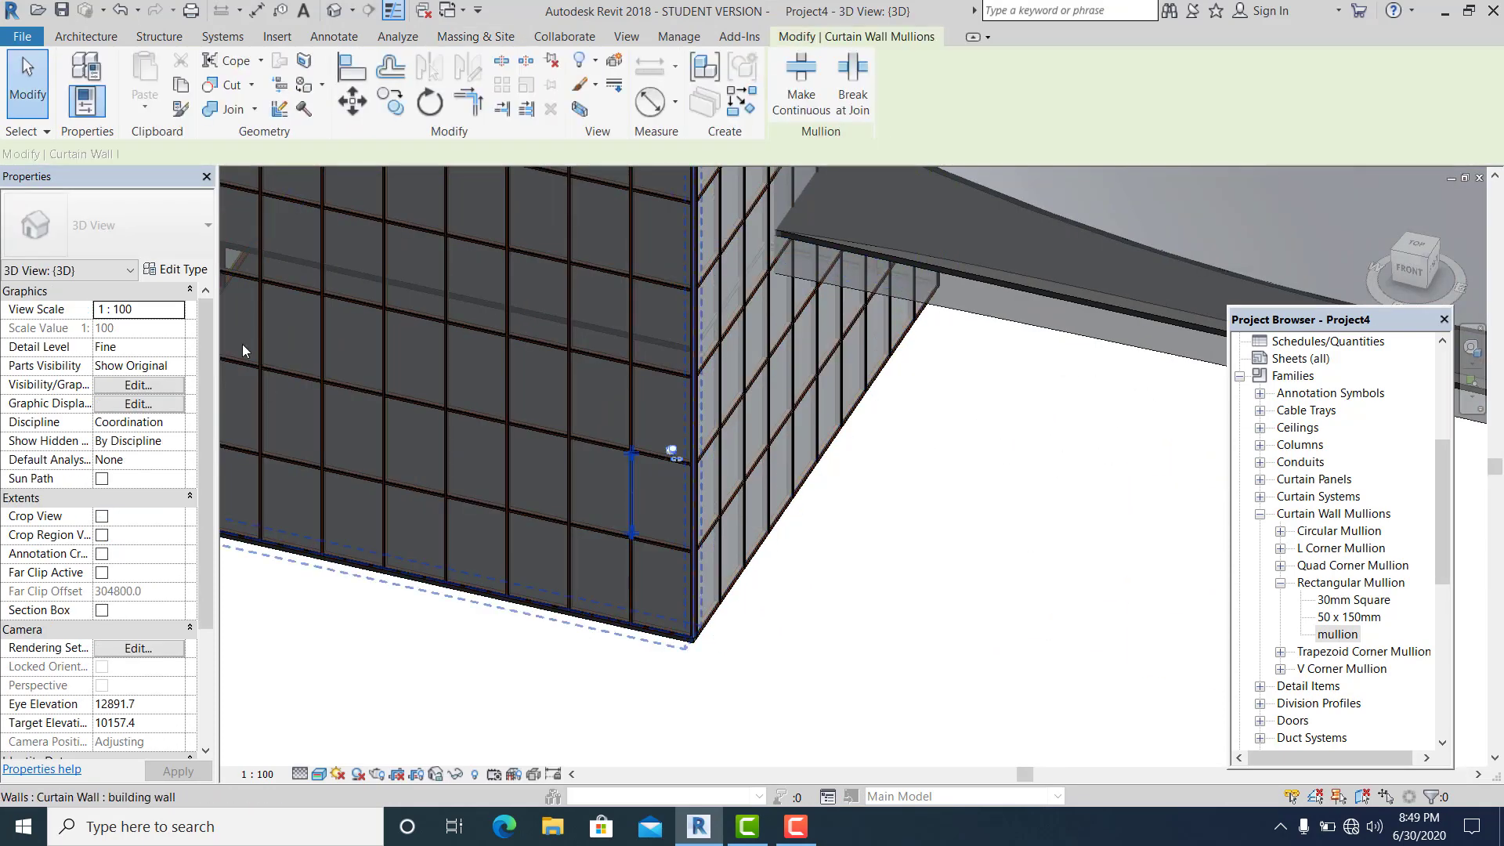
{"action": "left_click", "coordinate": [176, 269]}
{"action": "left_click", "coordinate": [363, 419]}
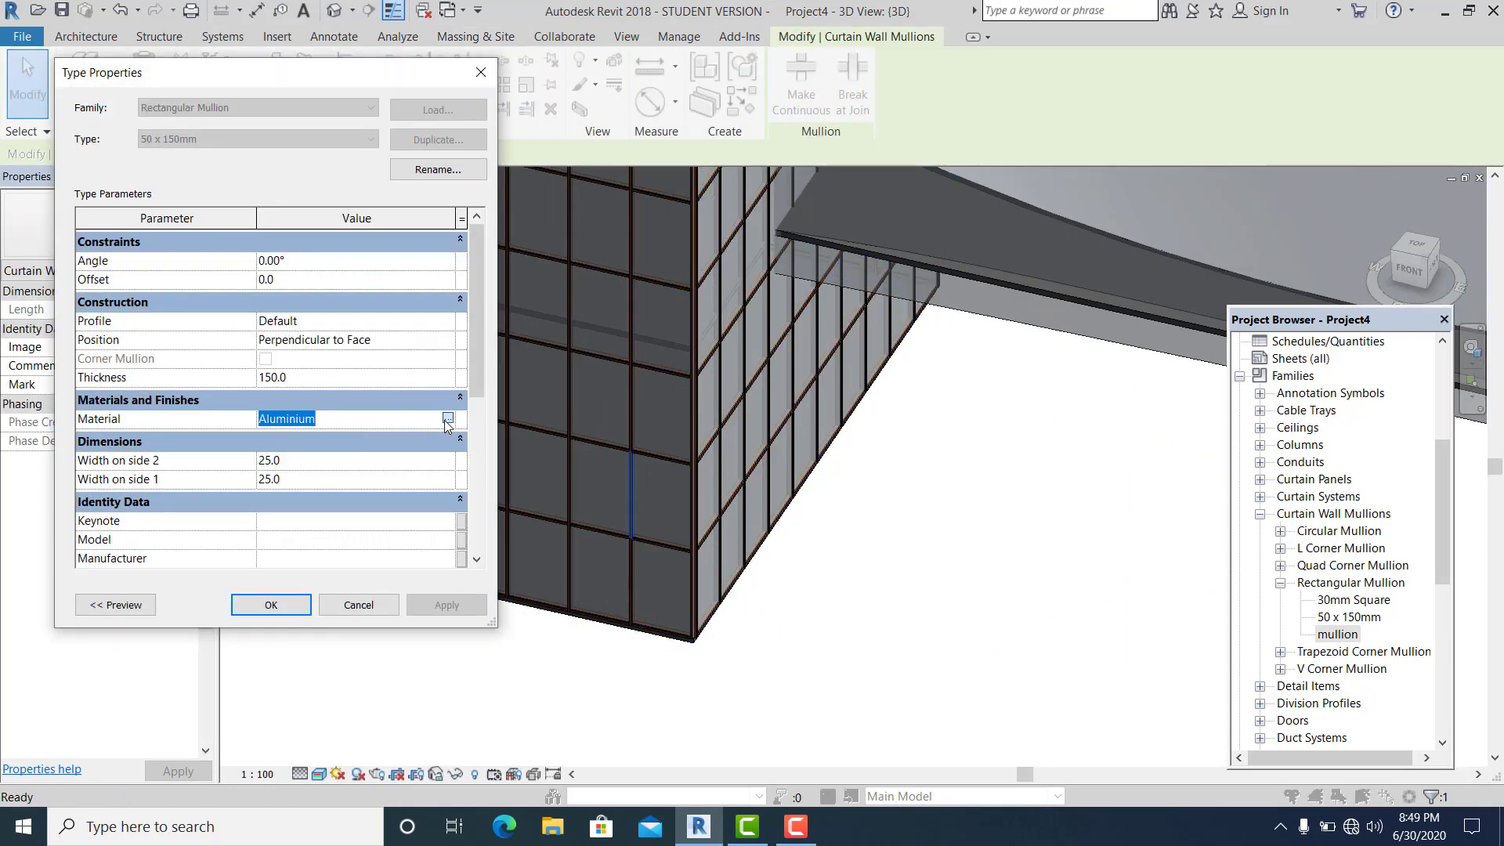
{"action": "left_click", "coordinate": [448, 420]}
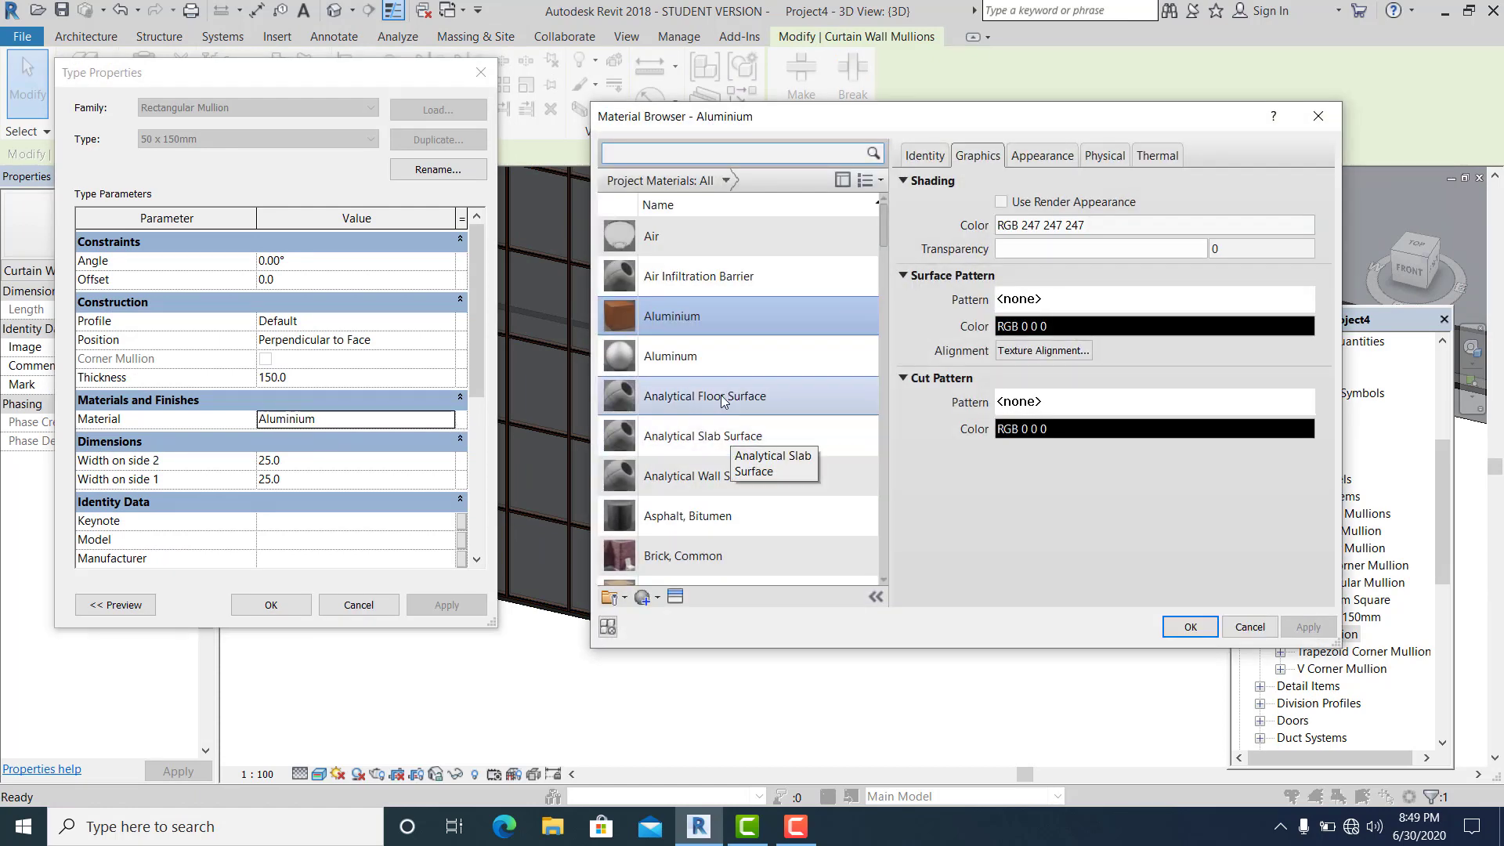
{"action": "double_click", "coordinate": [752, 357]}
{"action": "left_click", "coordinate": [451, 605]}
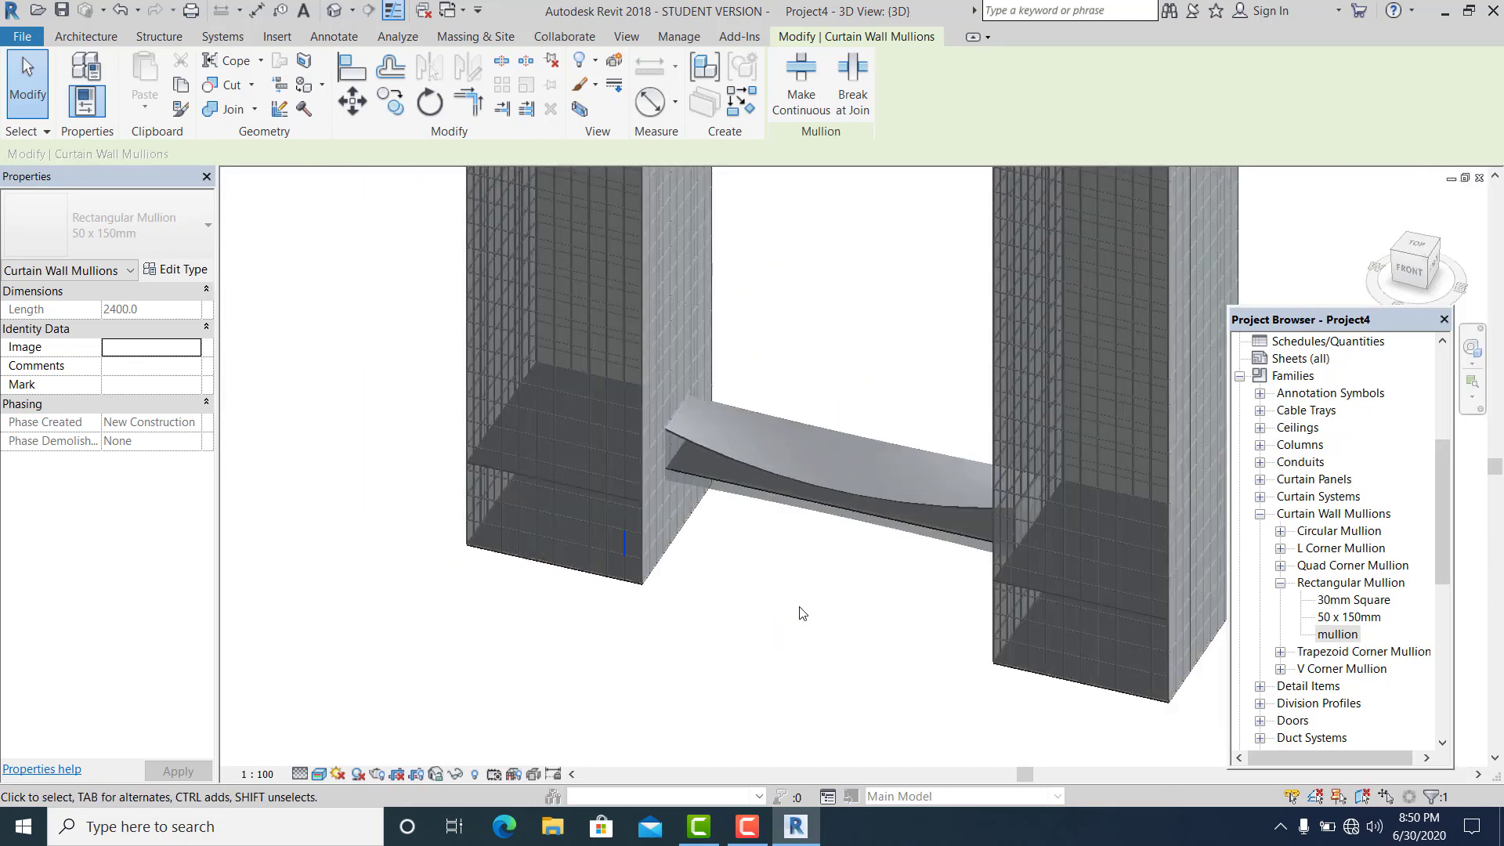
{"action": "scroll", "coordinate": [823, 564], "scroll_direction": "up", "scroll_amount": 5}
{"action": "left_click", "coordinate": [845, 583]}
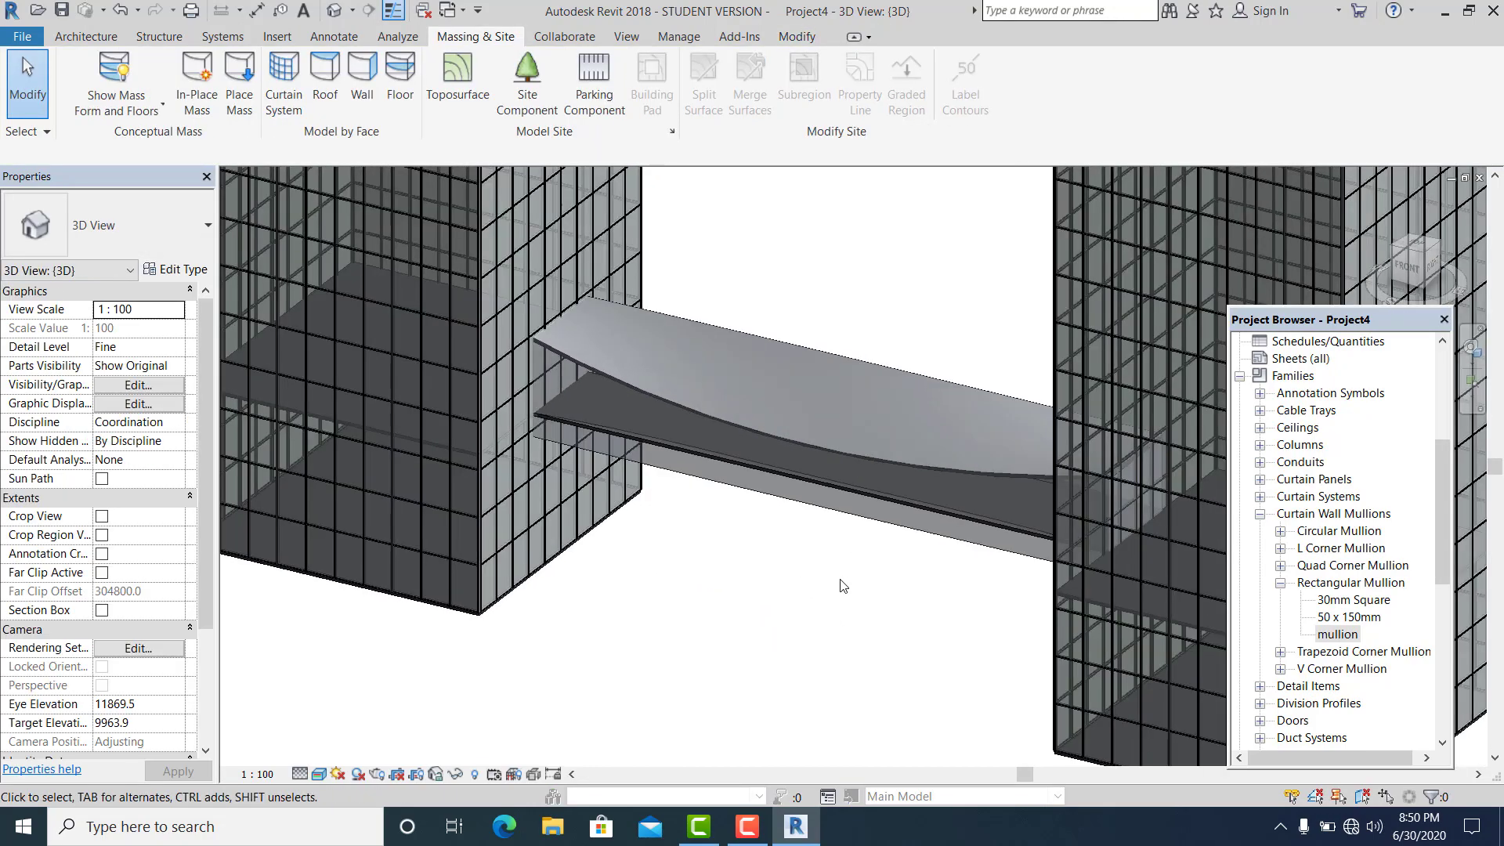
Start a curtain system by face with the "curtain system" type and set its Grid 2 interior mullions to Rectangular Mullion : mullion.
{"action": "scroll", "coordinate": [843, 586], "scroll_direction": "down", "scroll_amount": 3}
{"action": "scroll", "coordinate": [791, 541], "scroll_direction": "up", "scroll_amount": 2}
{"action": "left_click", "coordinate": [284, 82]}
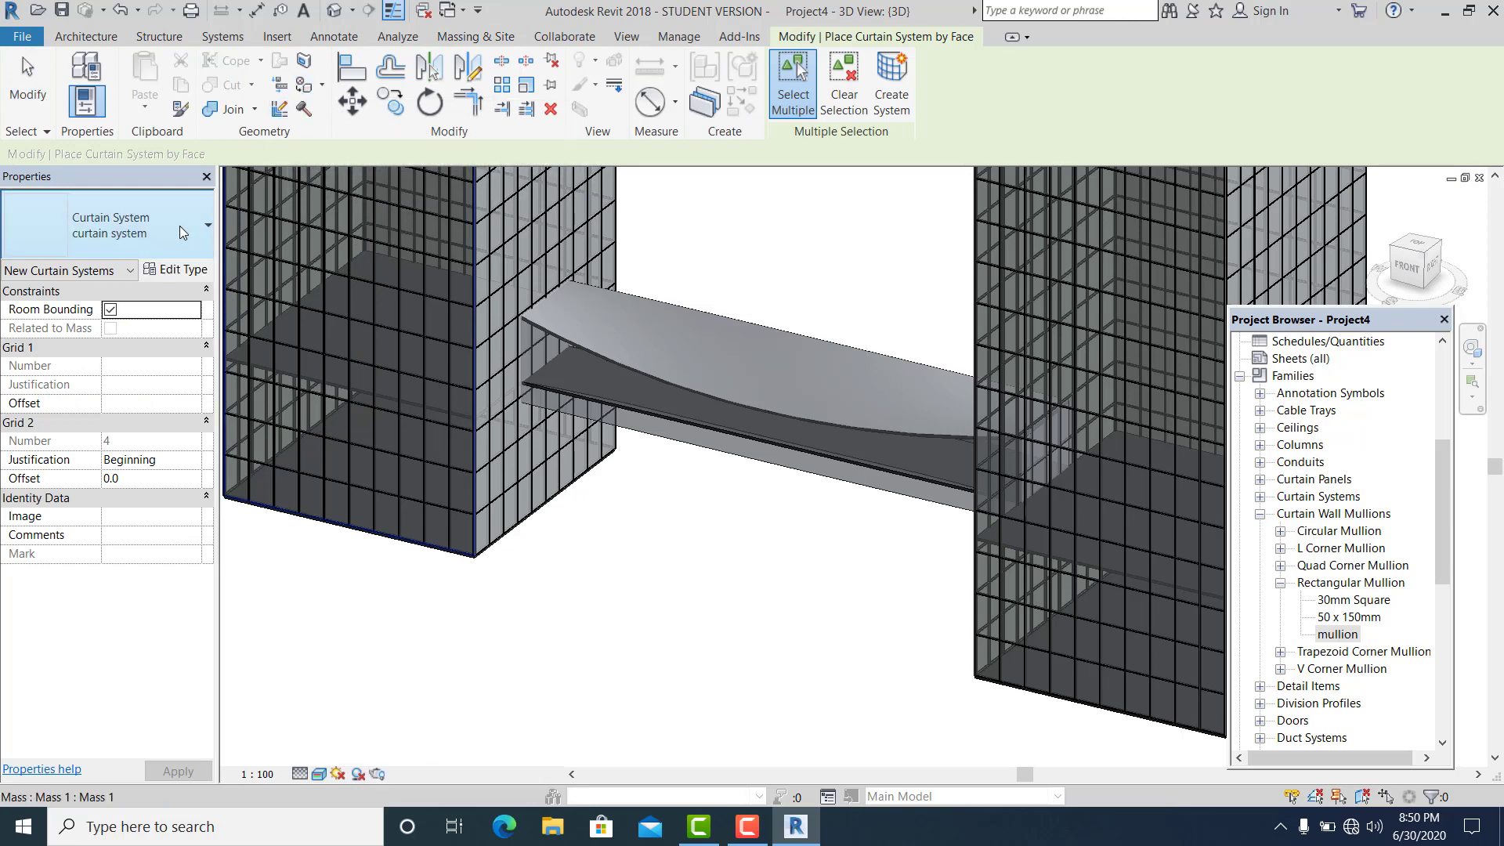
{"action": "left_click", "coordinate": [182, 232]}
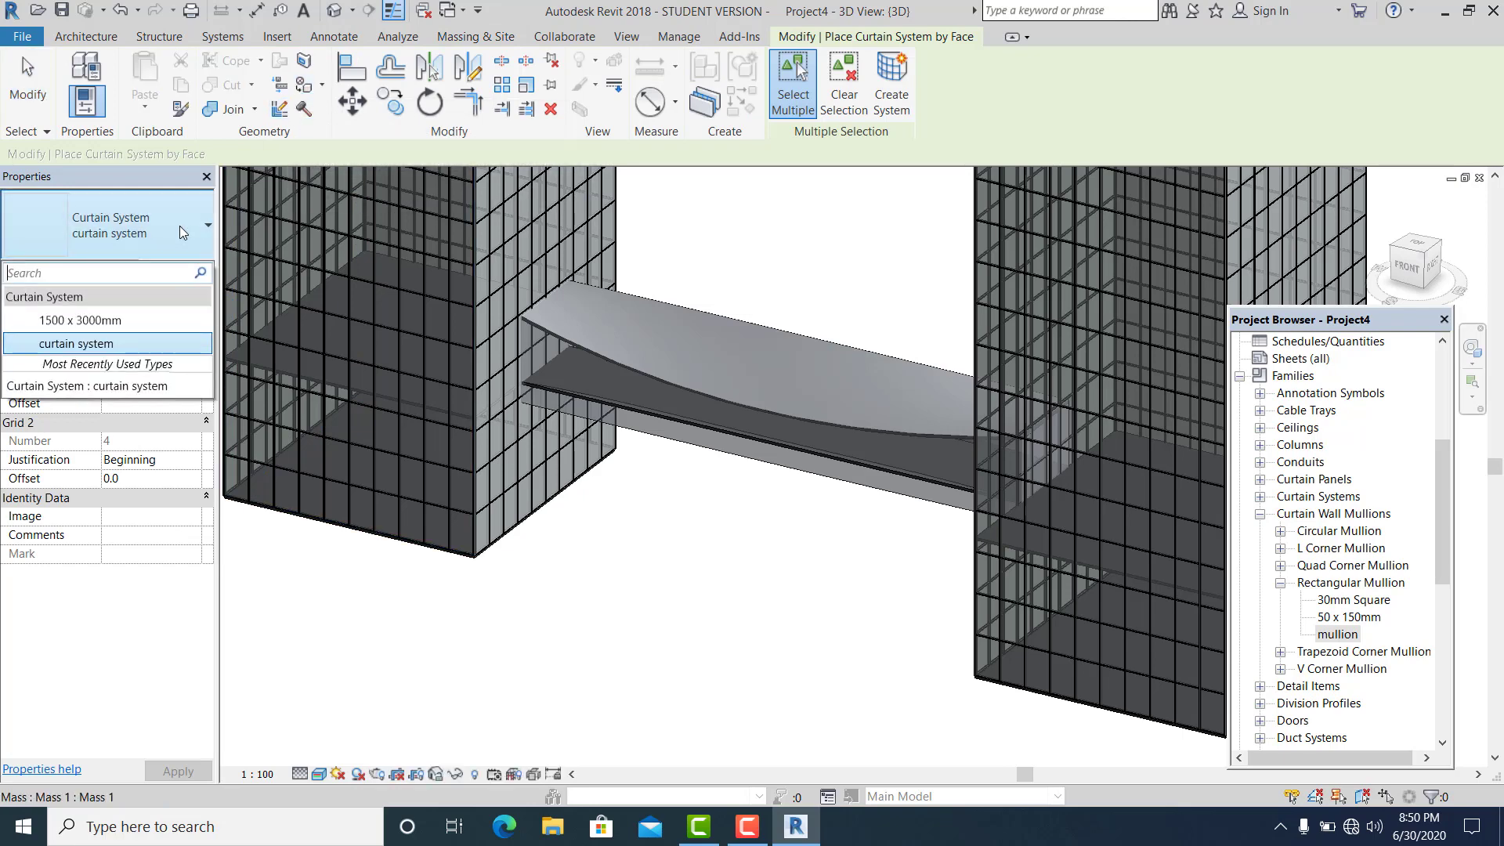
{"action": "left_click", "coordinate": [120, 344]}
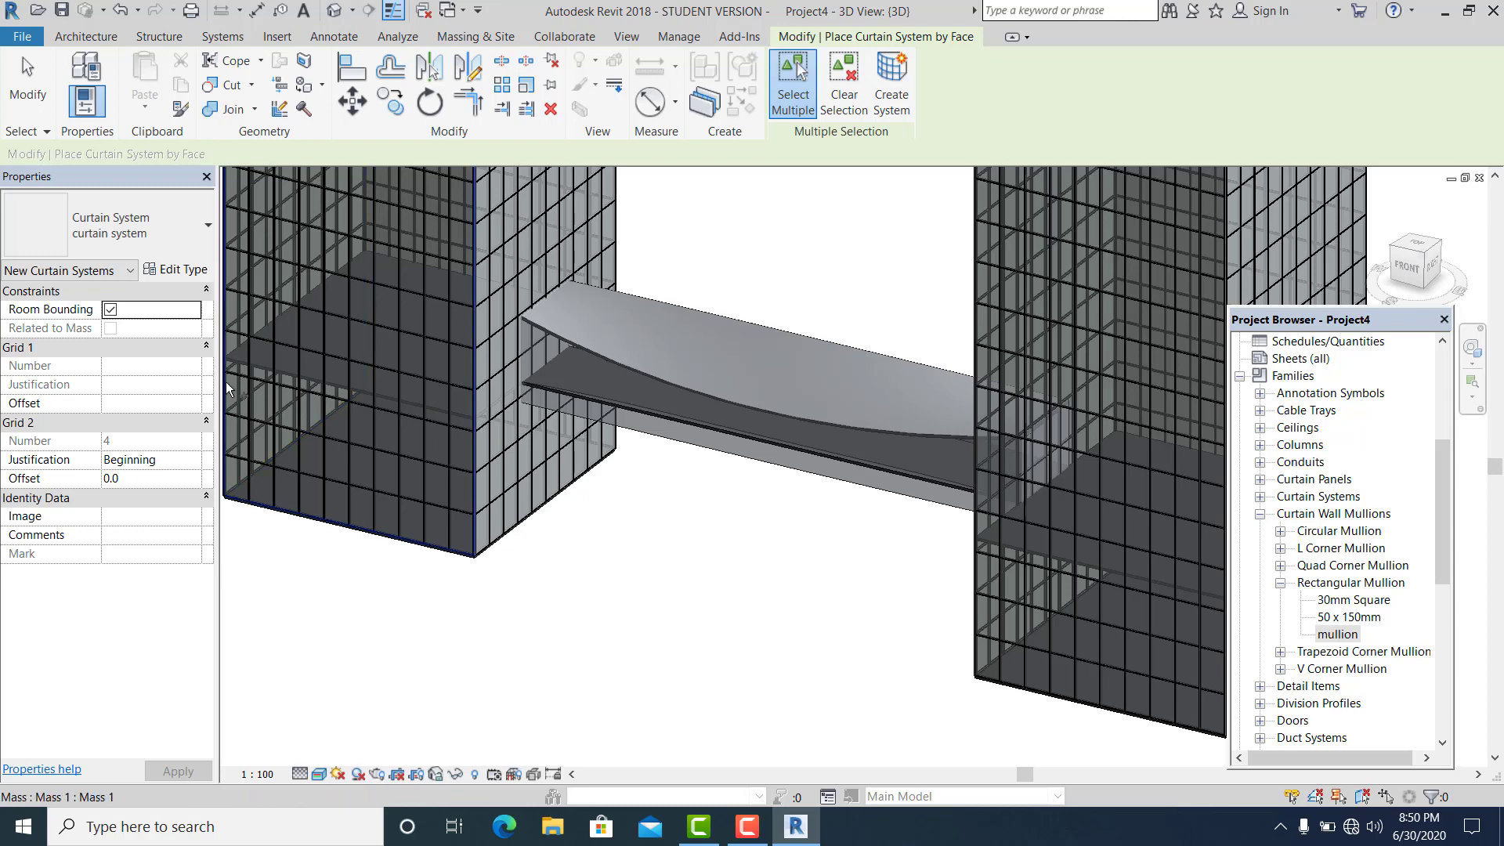
{"action": "left_click", "coordinate": [185, 270]}
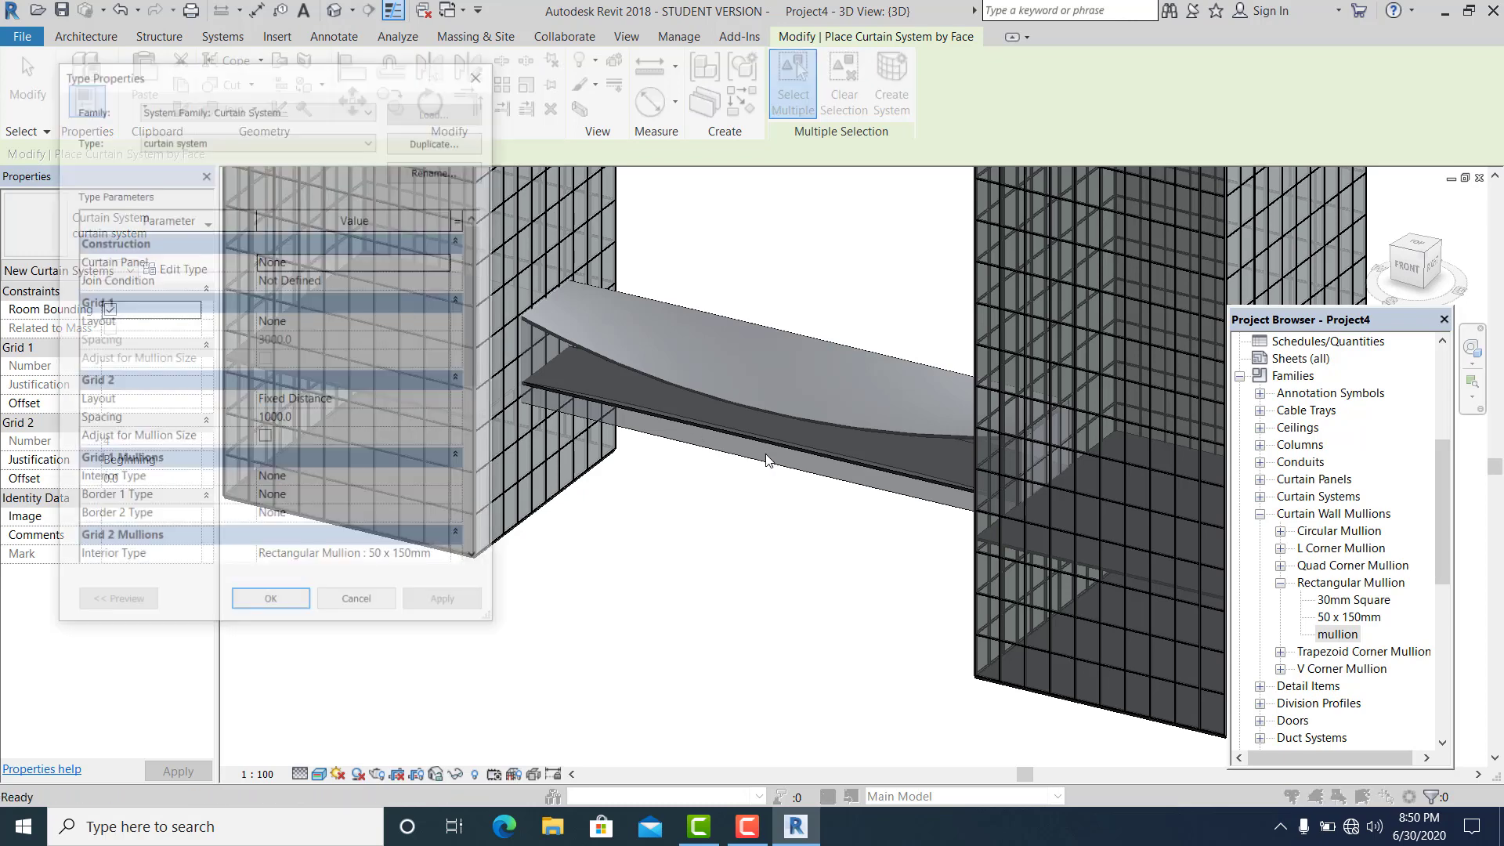
{"action": "scroll", "coordinate": [380, 470], "scroll_direction": "down", "scroll_amount": 3}
{"action": "left_click", "coordinate": [417, 424]}
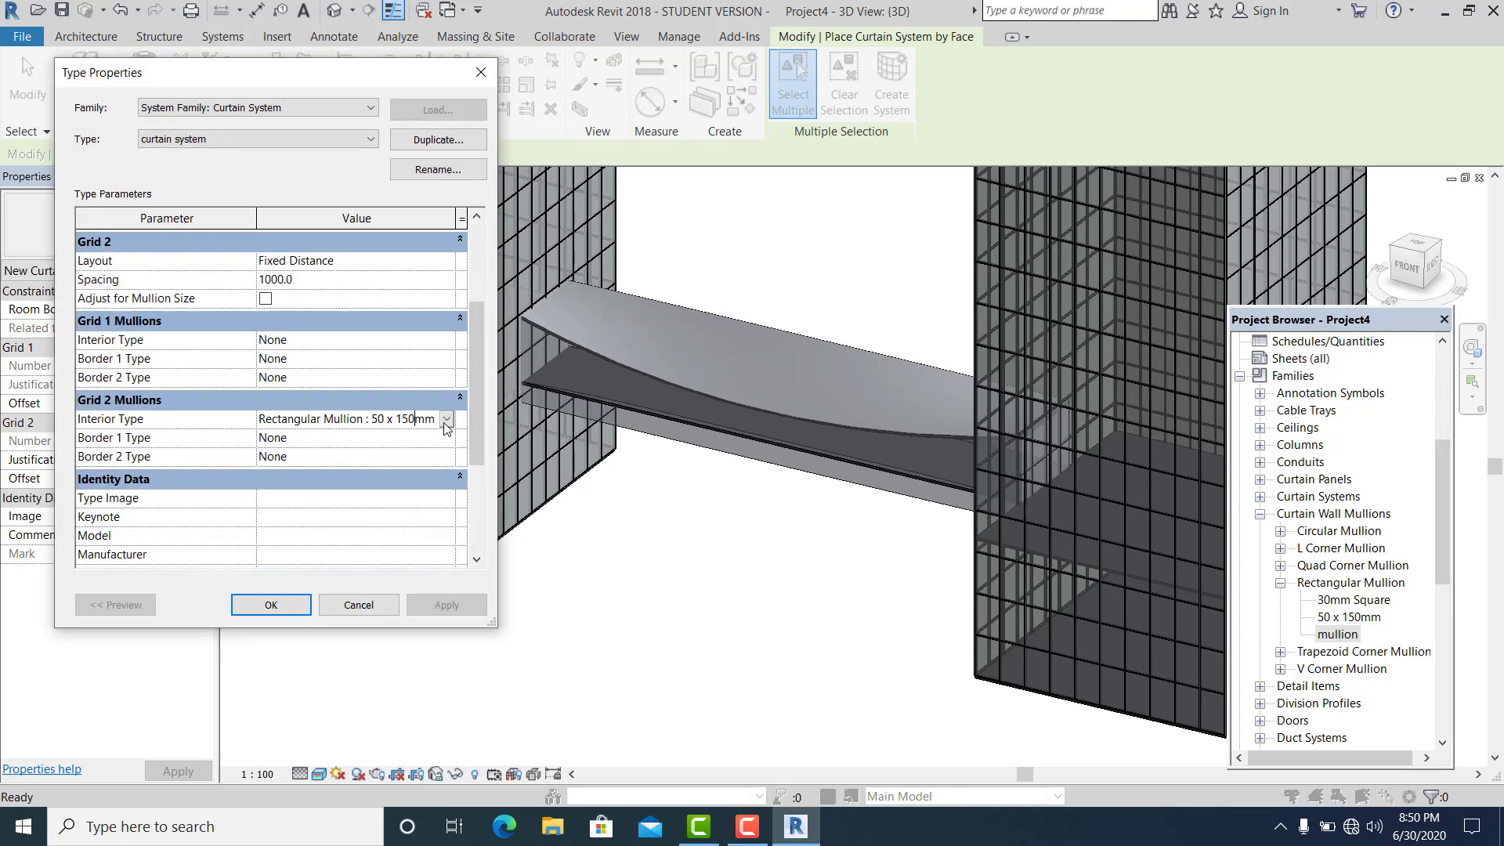
{"action": "left_click", "coordinate": [447, 419]}
{"action": "left_click", "coordinate": [337, 523]}
{"action": "left_click", "coordinate": [326, 421]}
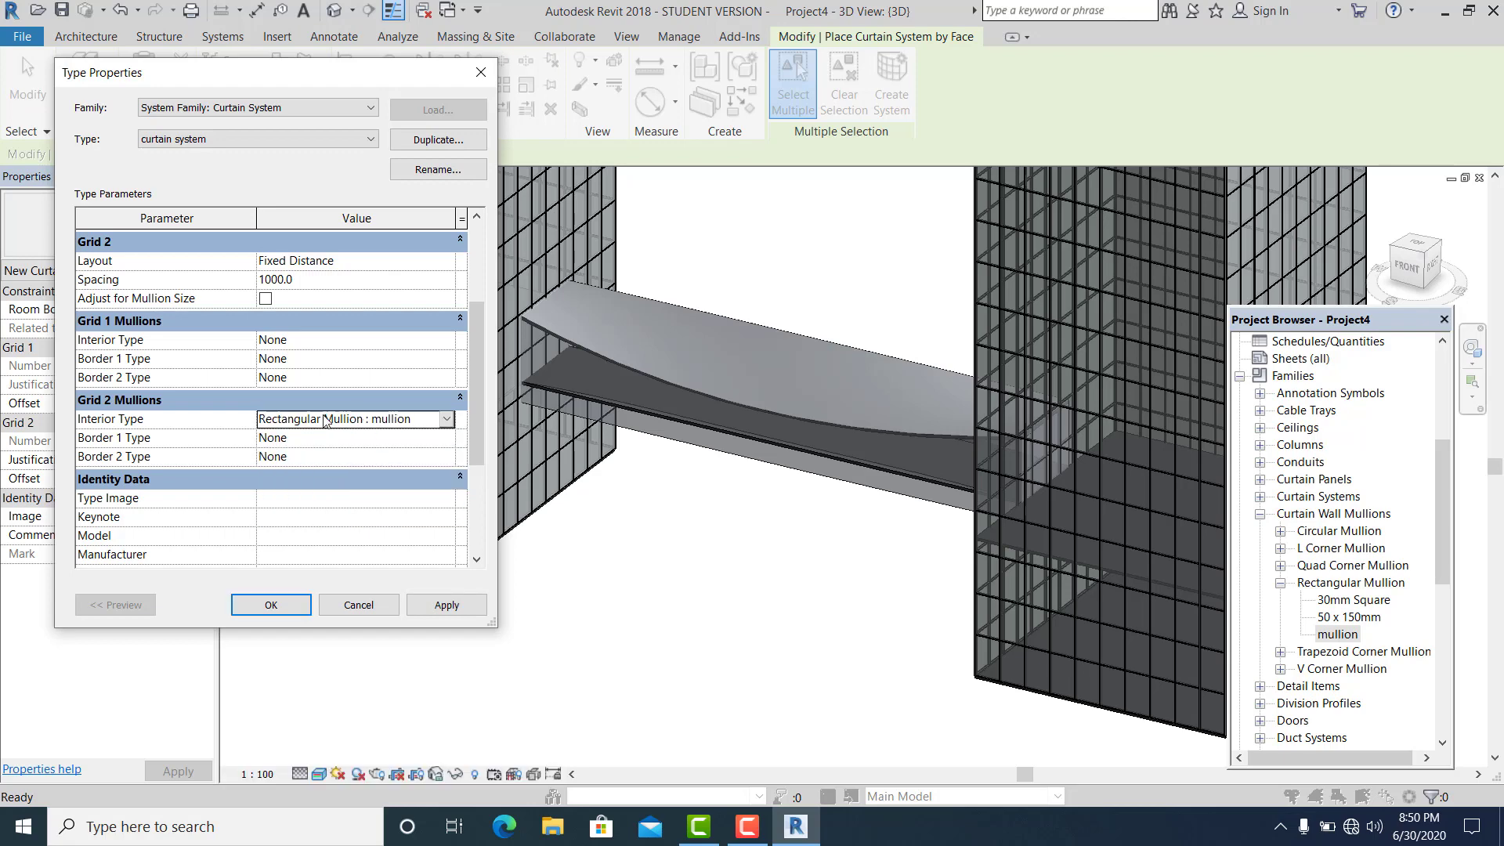
{"action": "left_click", "coordinate": [270, 605]}
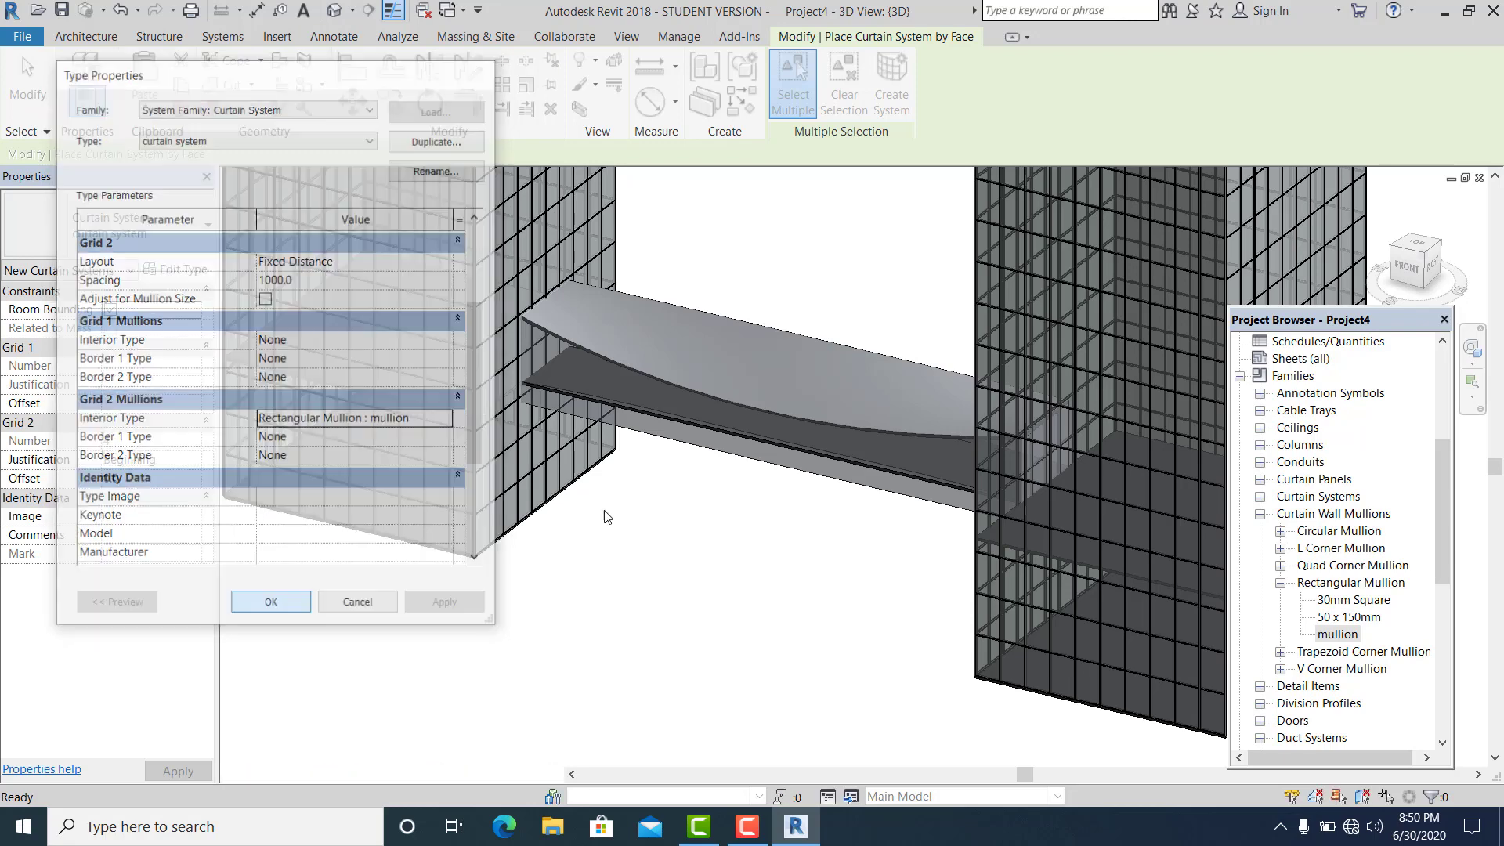
Create the curtain system on the front side face of the twisted walkway and end placement.
{"action": "left_click", "coordinate": [702, 447]}
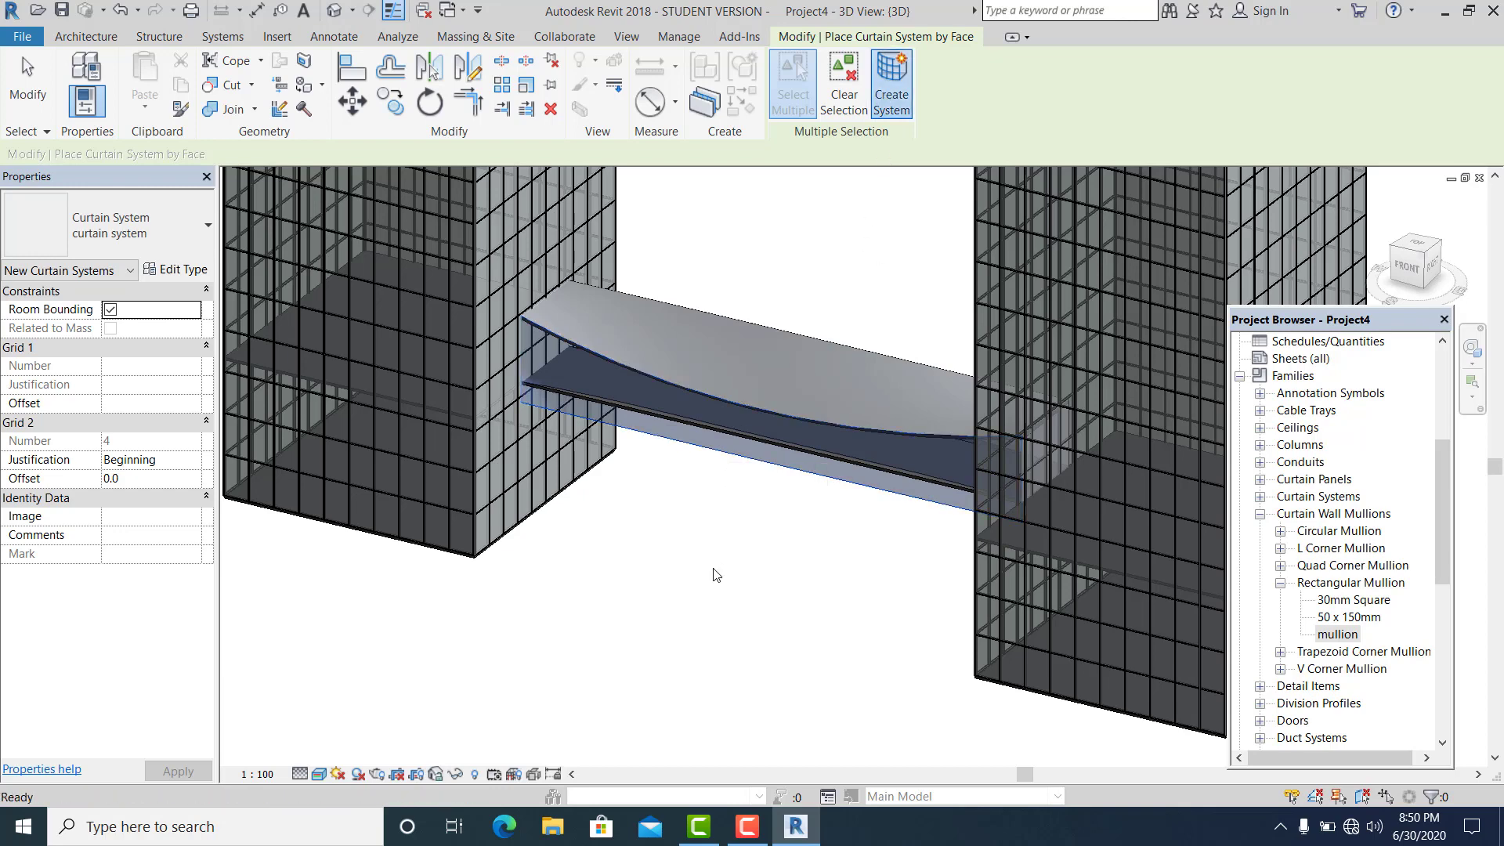
{"action": "left_click", "coordinate": [892, 86]}
{"action": "scroll", "coordinate": [782, 543], "scroll_direction": "up", "scroll_amount": 3}
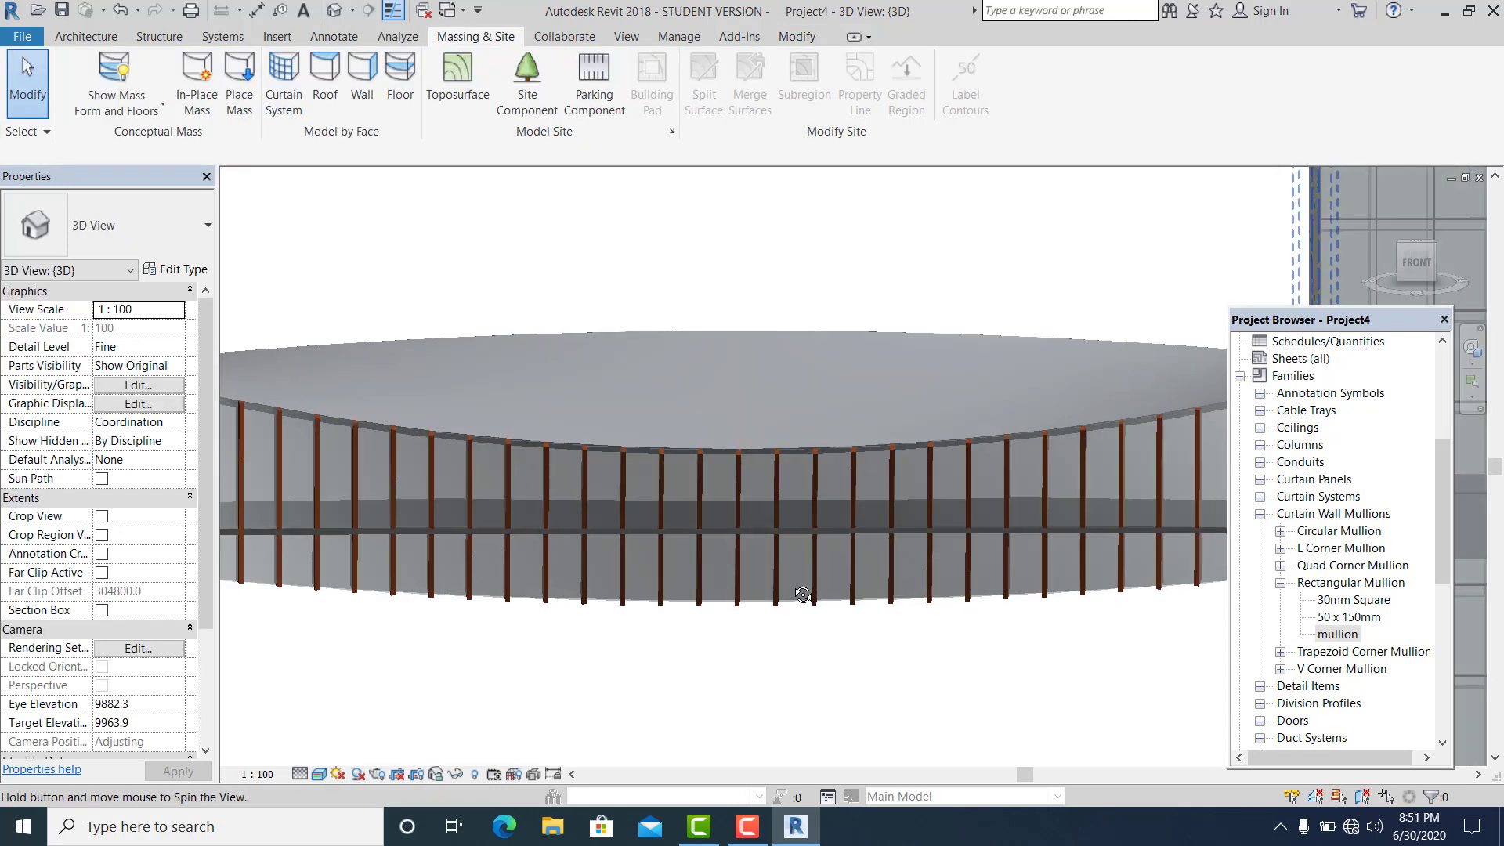
{"action": "middle_click_drag", "start_coordinate": [805, 587], "coordinate": [722, 514], "text": "shift"}
{"action": "scroll", "coordinate": [721, 510], "scroll_direction": "down", "scroll_amount": 2}
{"action": "scroll", "coordinate": [620, 467], "scroll_direction": "down", "scroll_amount": 5}
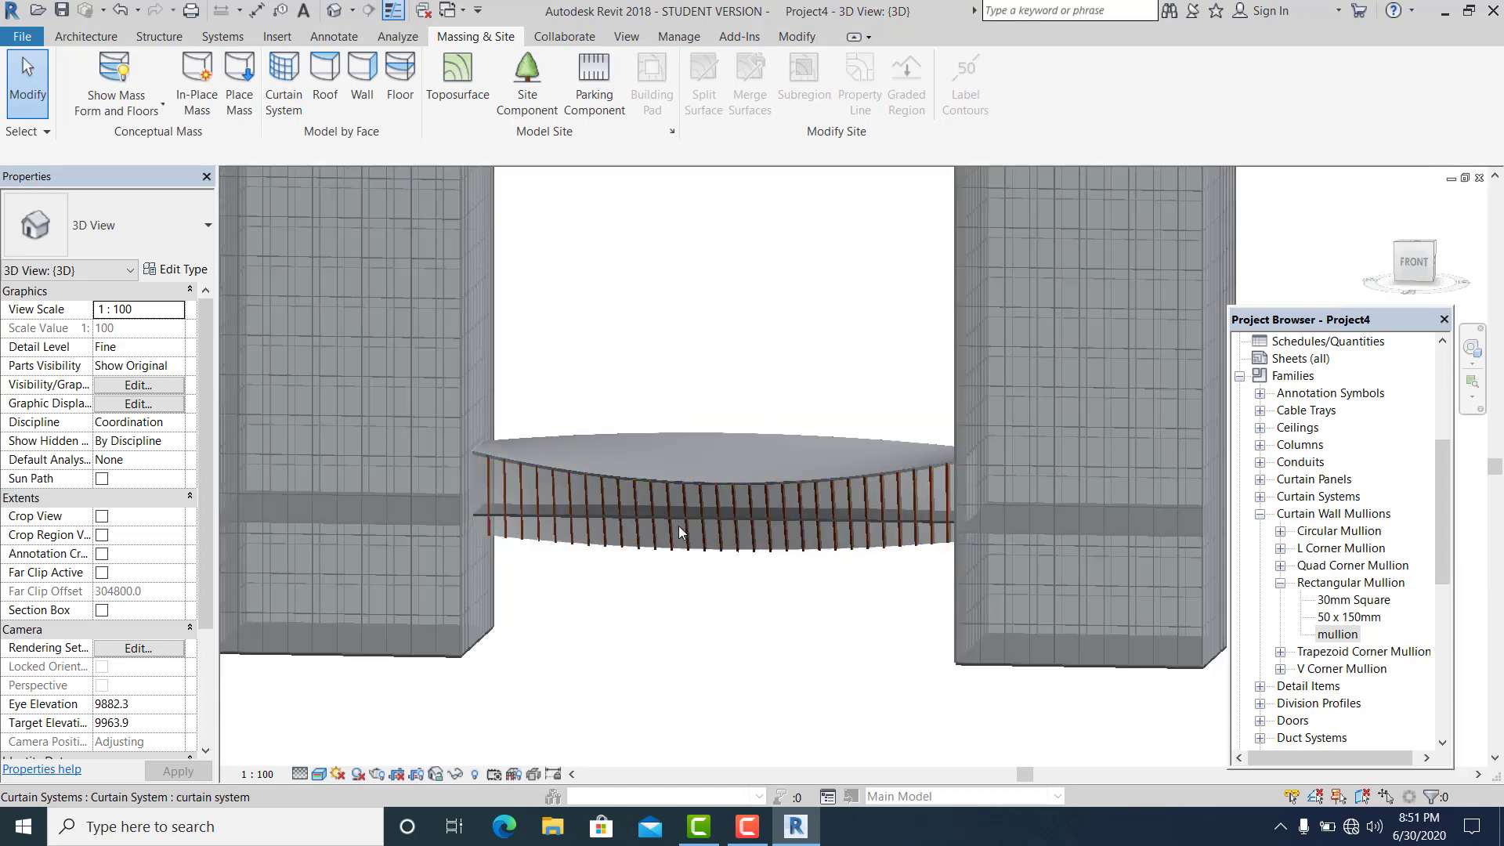
{"action": "middle_click_drag", "start_coordinate": [847, 645], "coordinate": [550, 562], "text": "shift"}
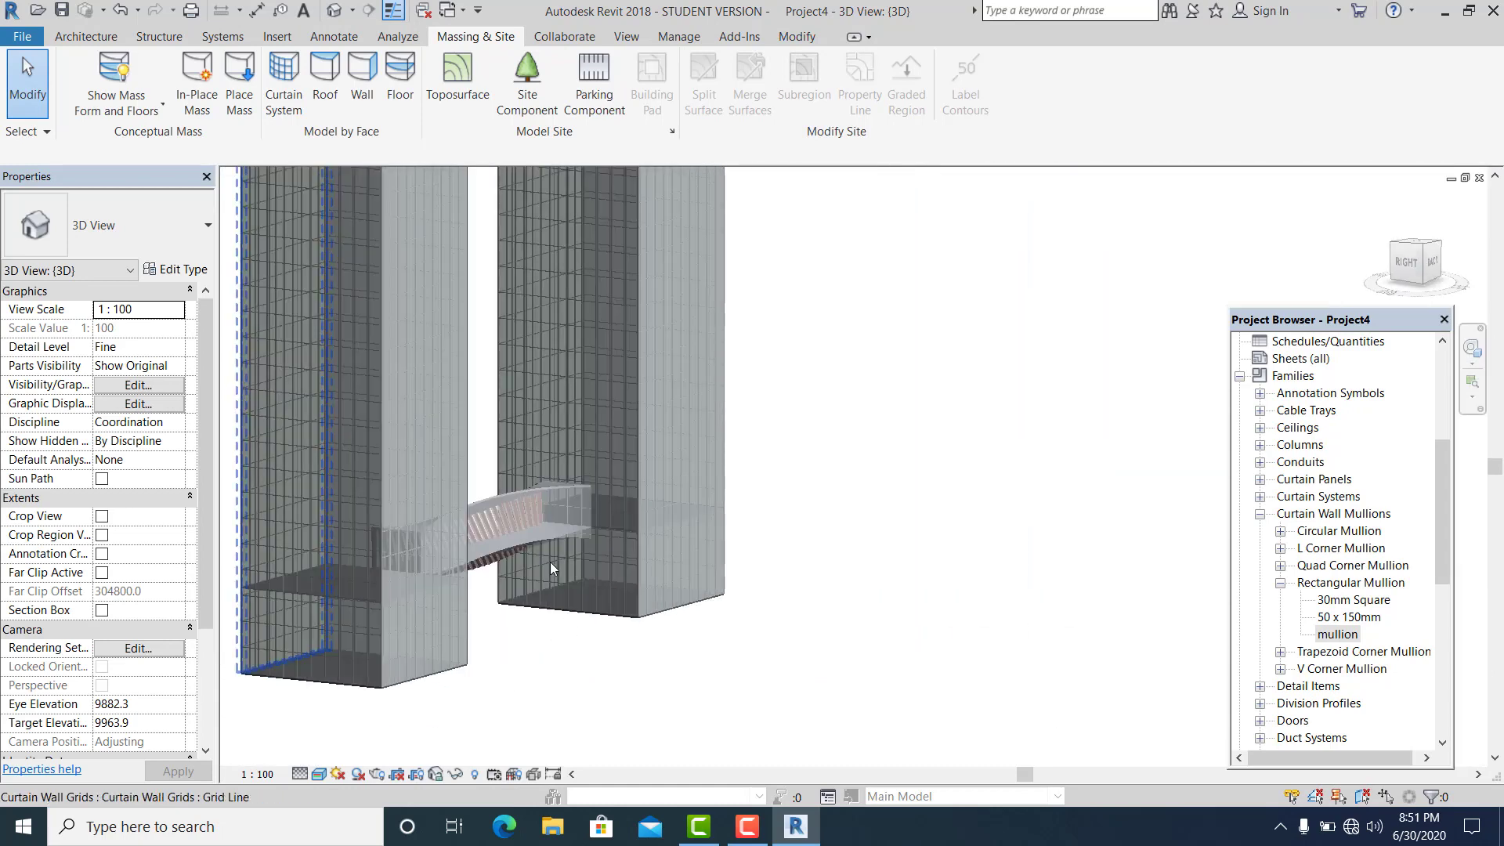
{"action": "scroll", "coordinate": [533, 558], "scroll_direction": "up", "scroll_amount": 6}
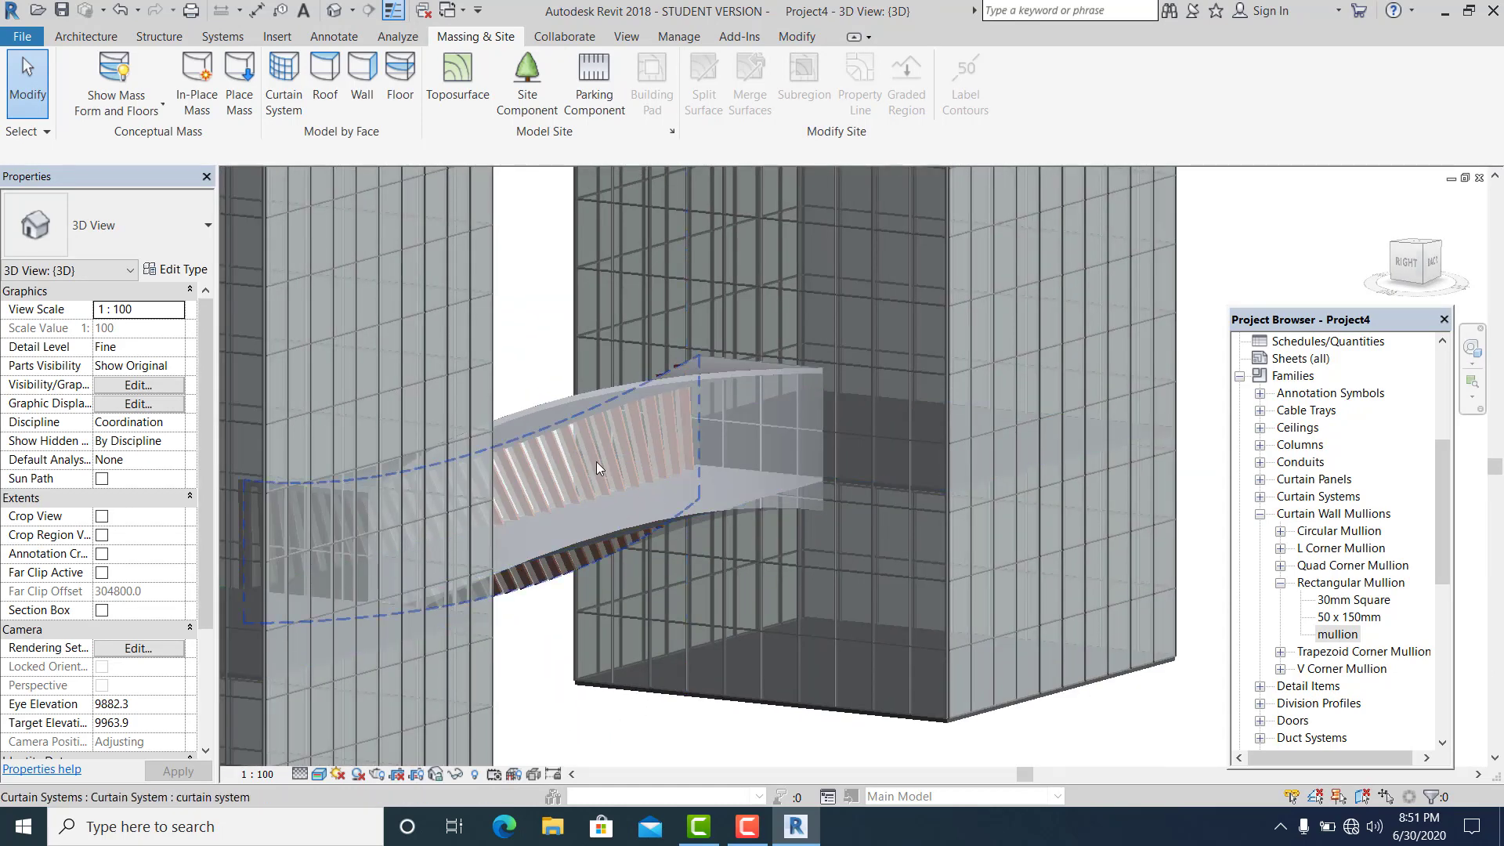
{"action": "middle_click_drag", "start_coordinate": [595, 462], "coordinate": [703, 406]}
{"action": "scroll", "coordinate": [765, 433], "scroll_direction": "up", "scroll_amount": 2}
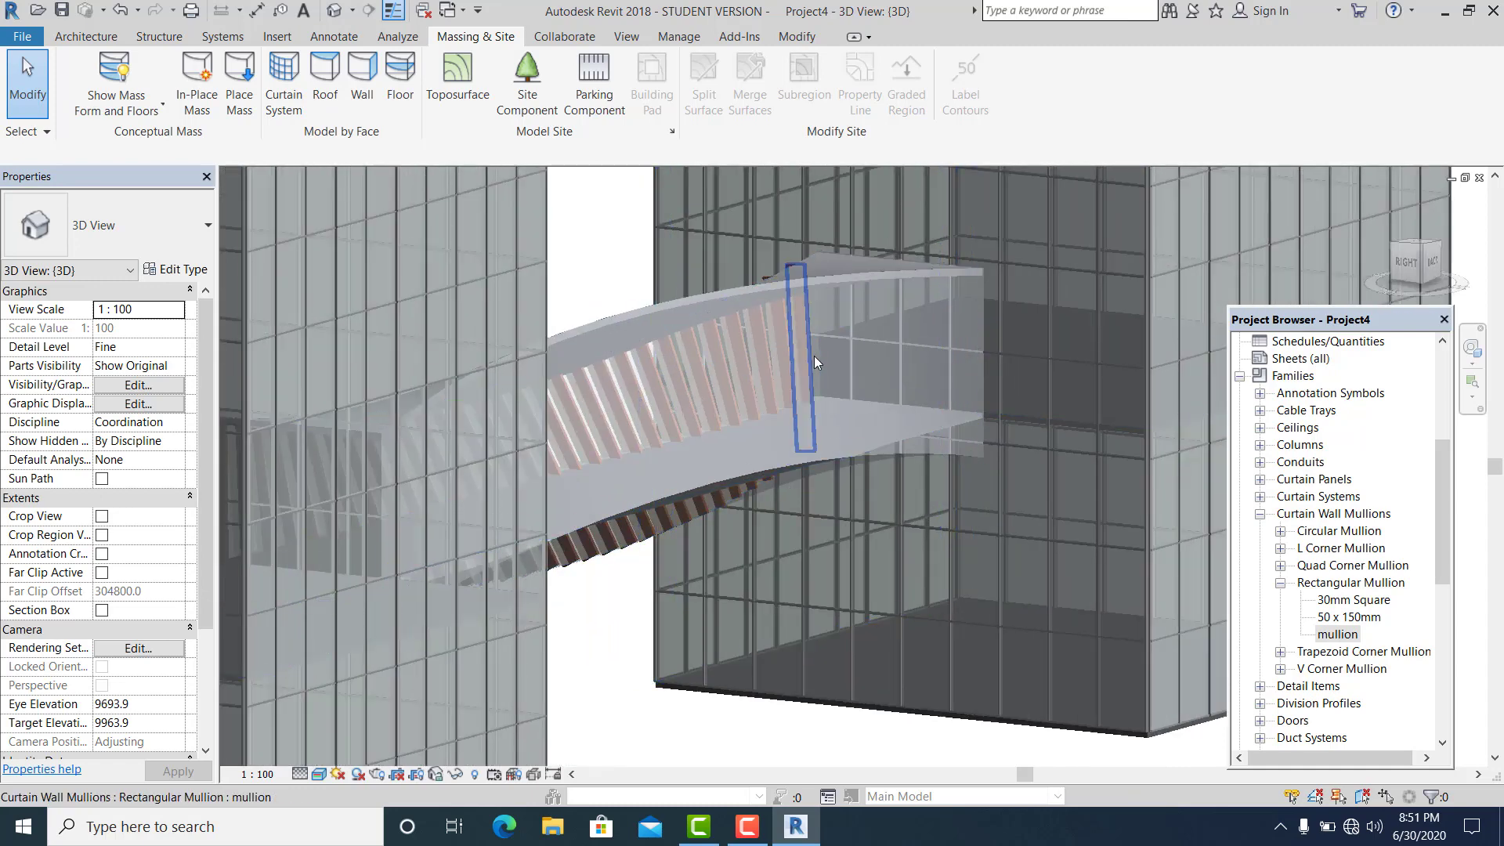
{"action": "left_click", "coordinate": [43, 100]}
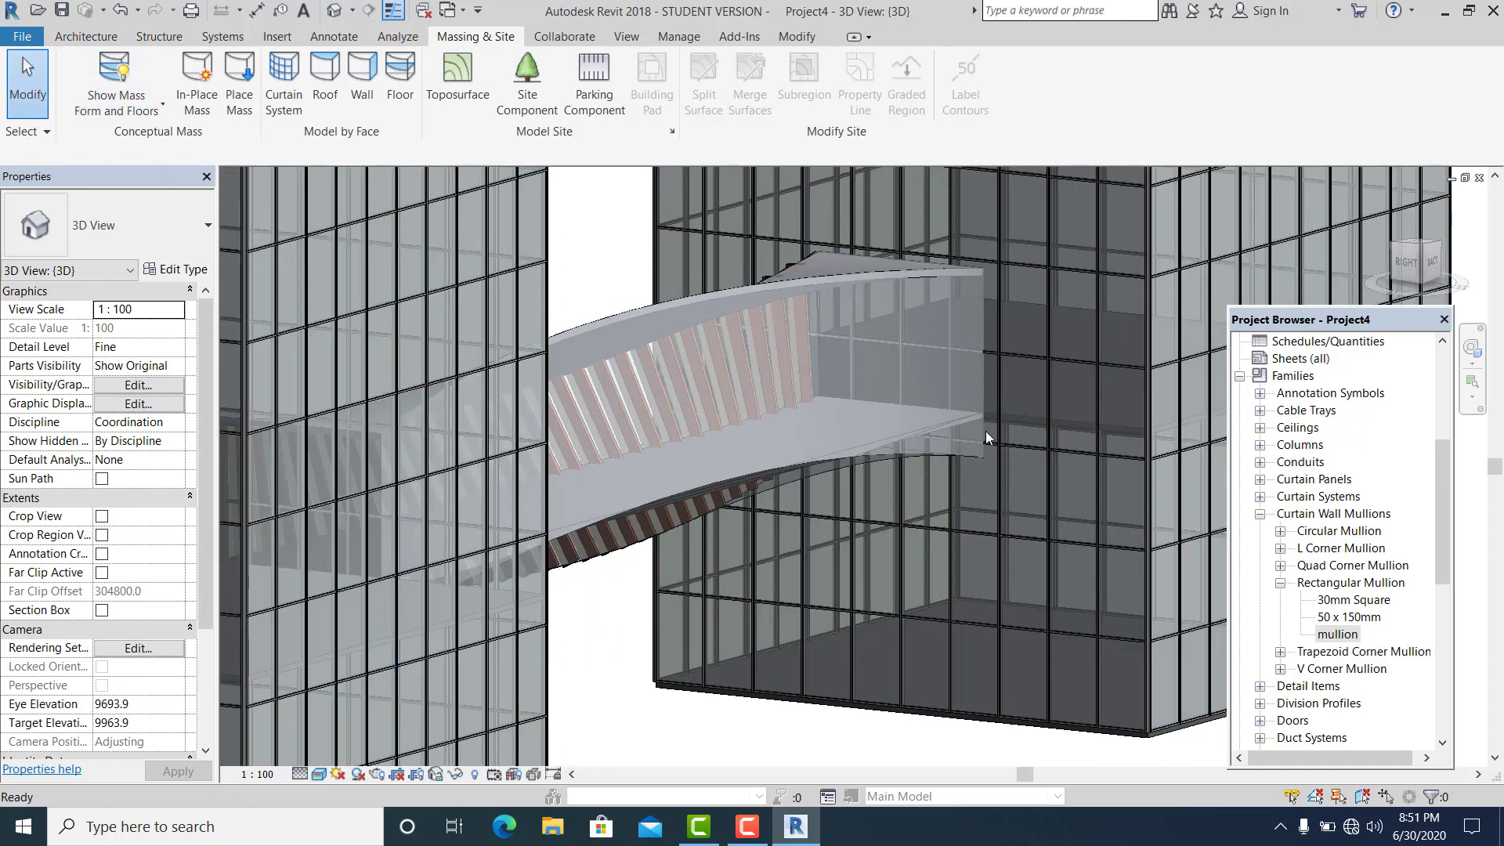
Create another curtain system on the underside face of the twisted walkway.
{"action": "scroll", "coordinate": [986, 431], "scroll_direction": "down", "scroll_amount": 2}
{"action": "scroll", "coordinate": [504, 211], "scroll_direction": "up", "scroll_amount": 2}
{"action": "left_click", "coordinate": [302, 86]}
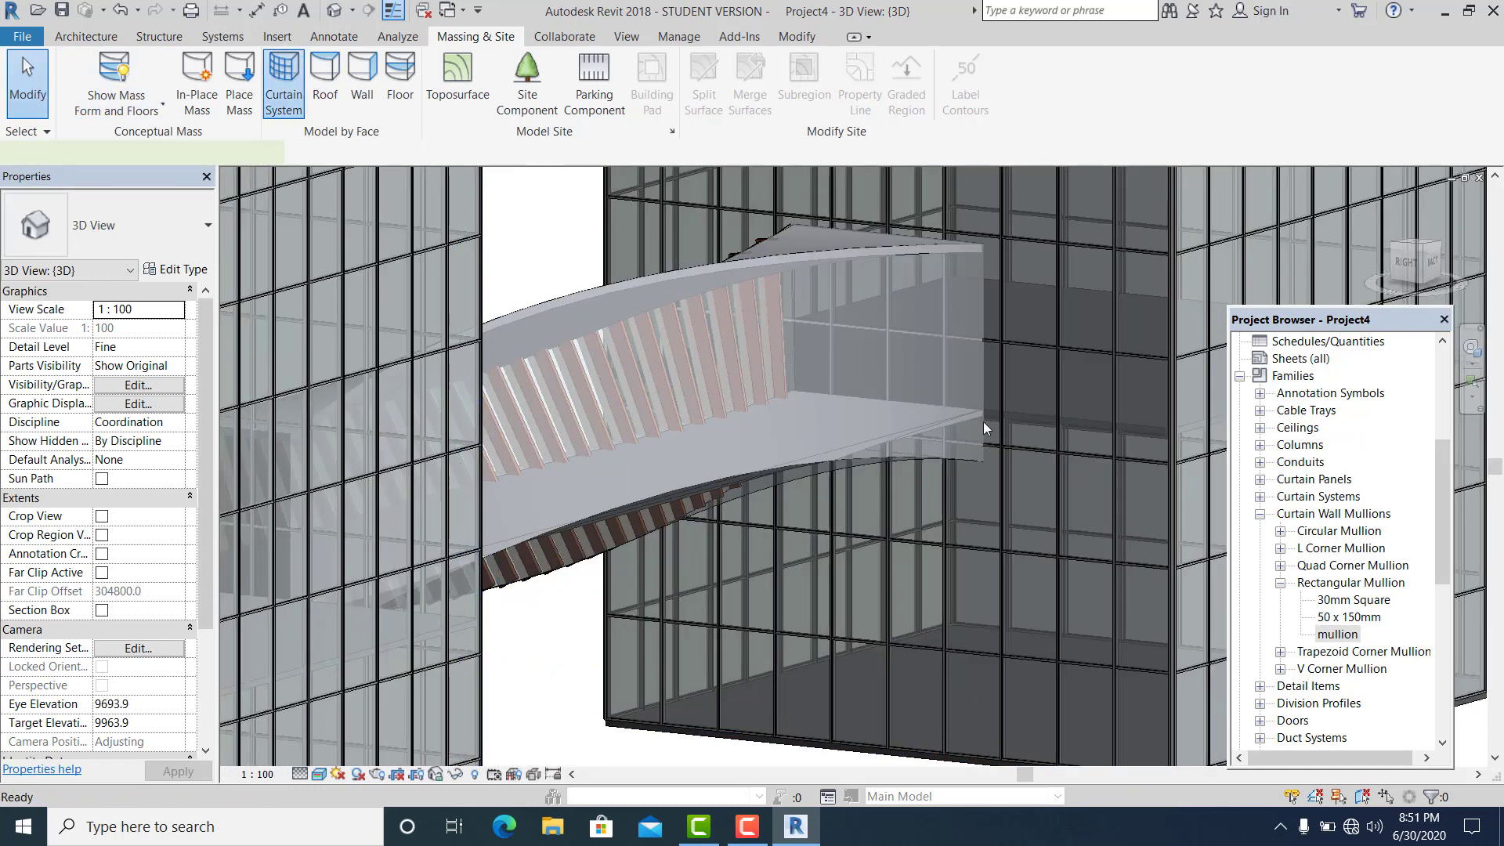
{"action": "left_click", "coordinate": [901, 459]}
{"action": "left_click", "coordinate": [875, 458]}
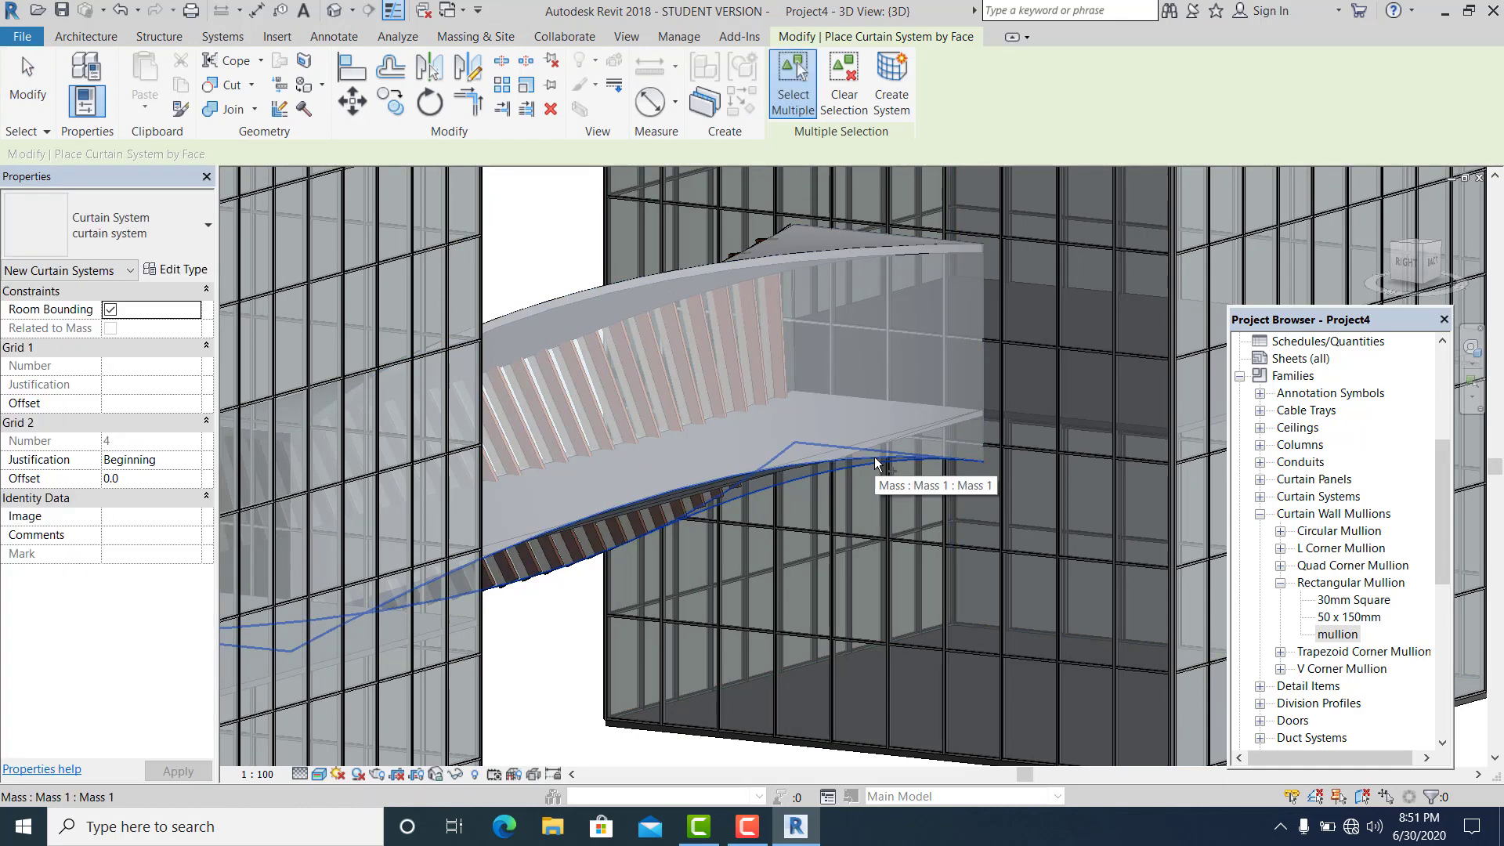
{"action": "left_click", "coordinate": [810, 472]}
{"action": "left_click", "coordinate": [902, 74]}
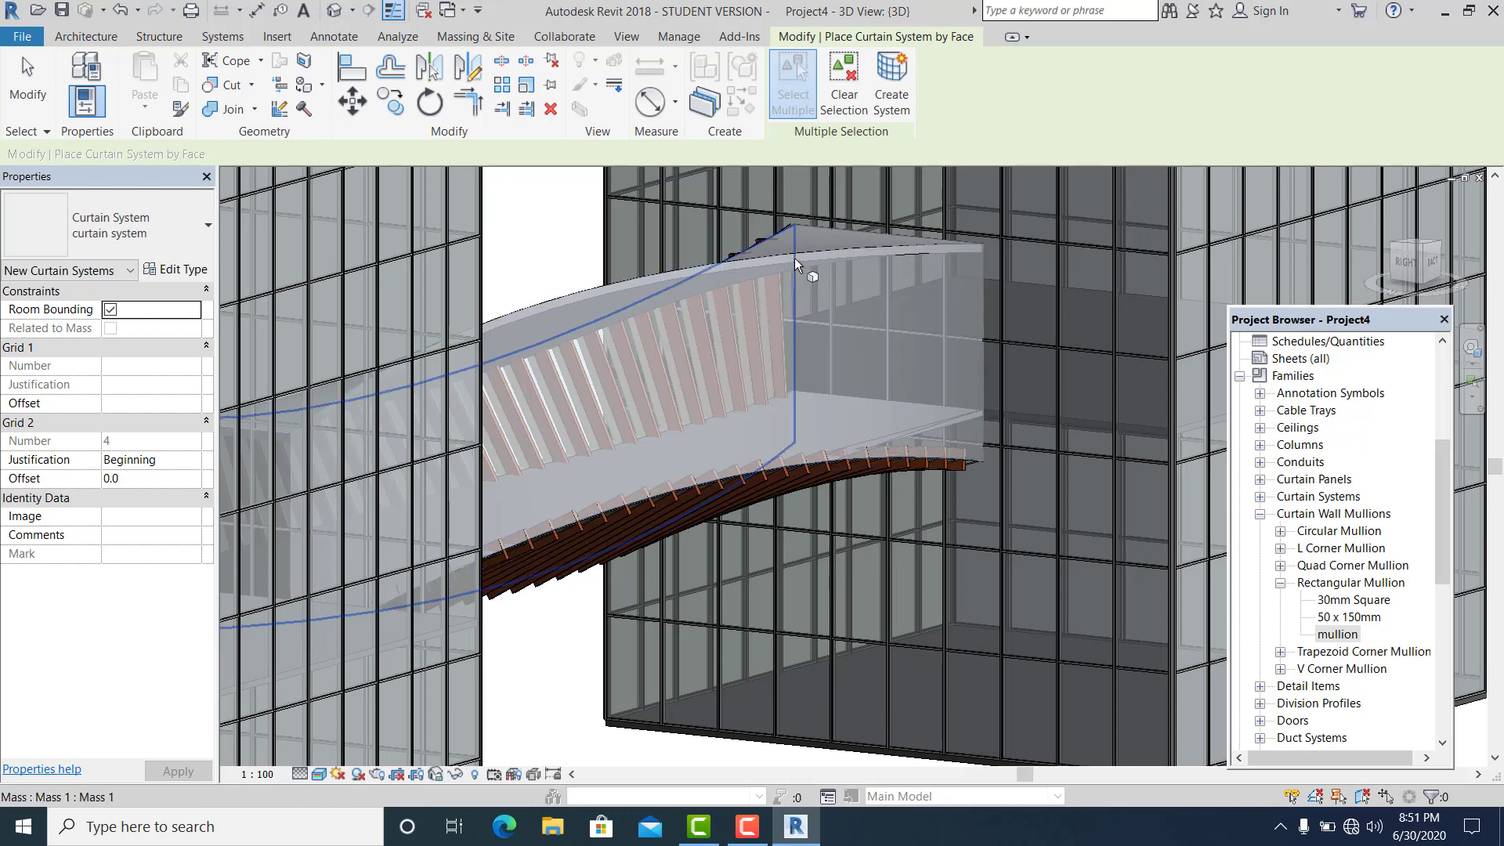
Create a curtain system on the back side face of the twisted walkway and end placement.
{"action": "left_click", "coordinate": [826, 256]}
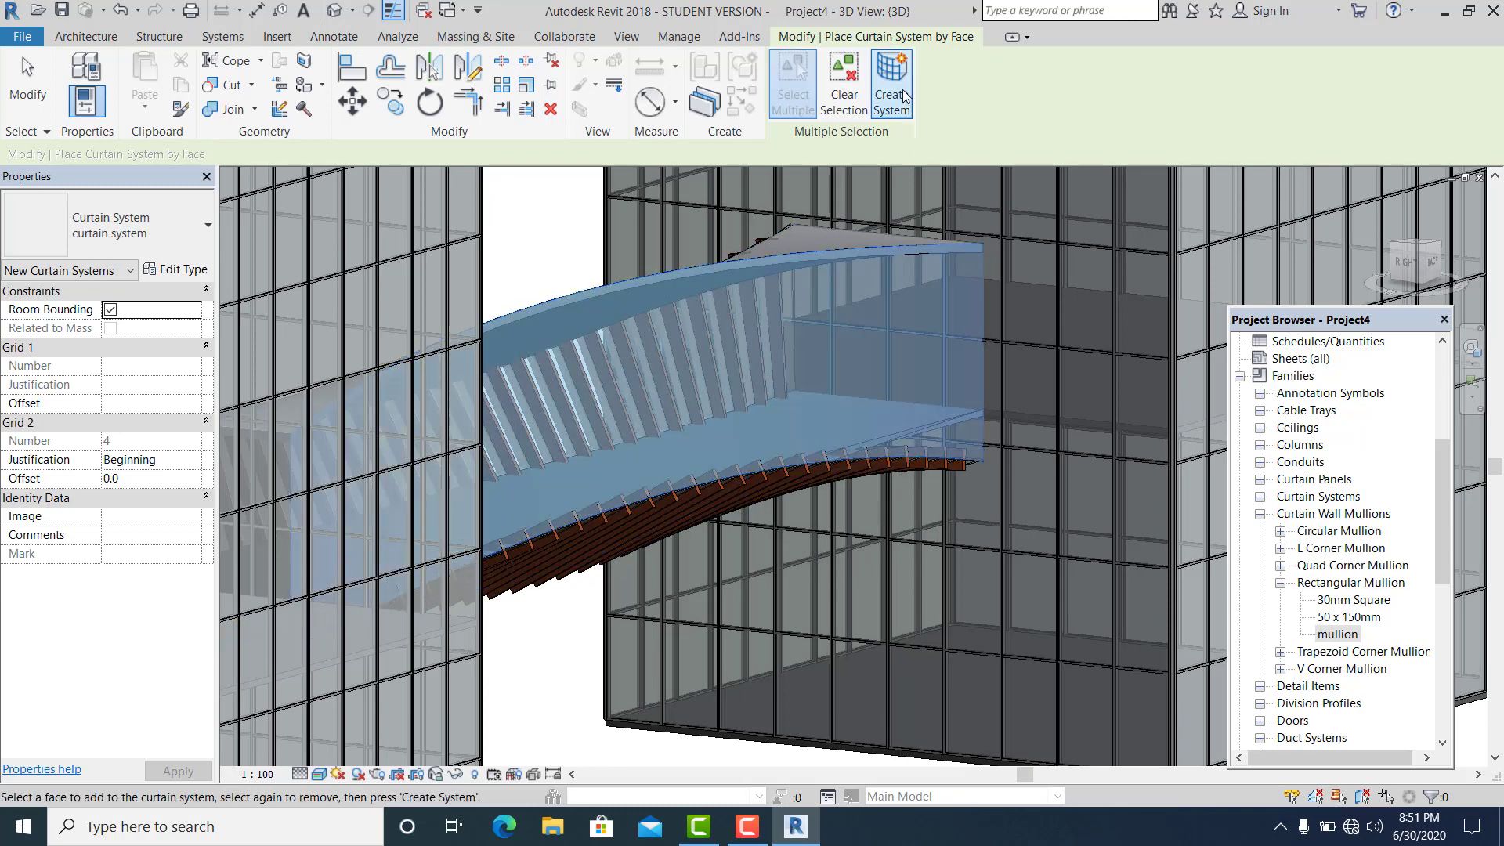
{"action": "left_click", "coordinate": [902, 89]}
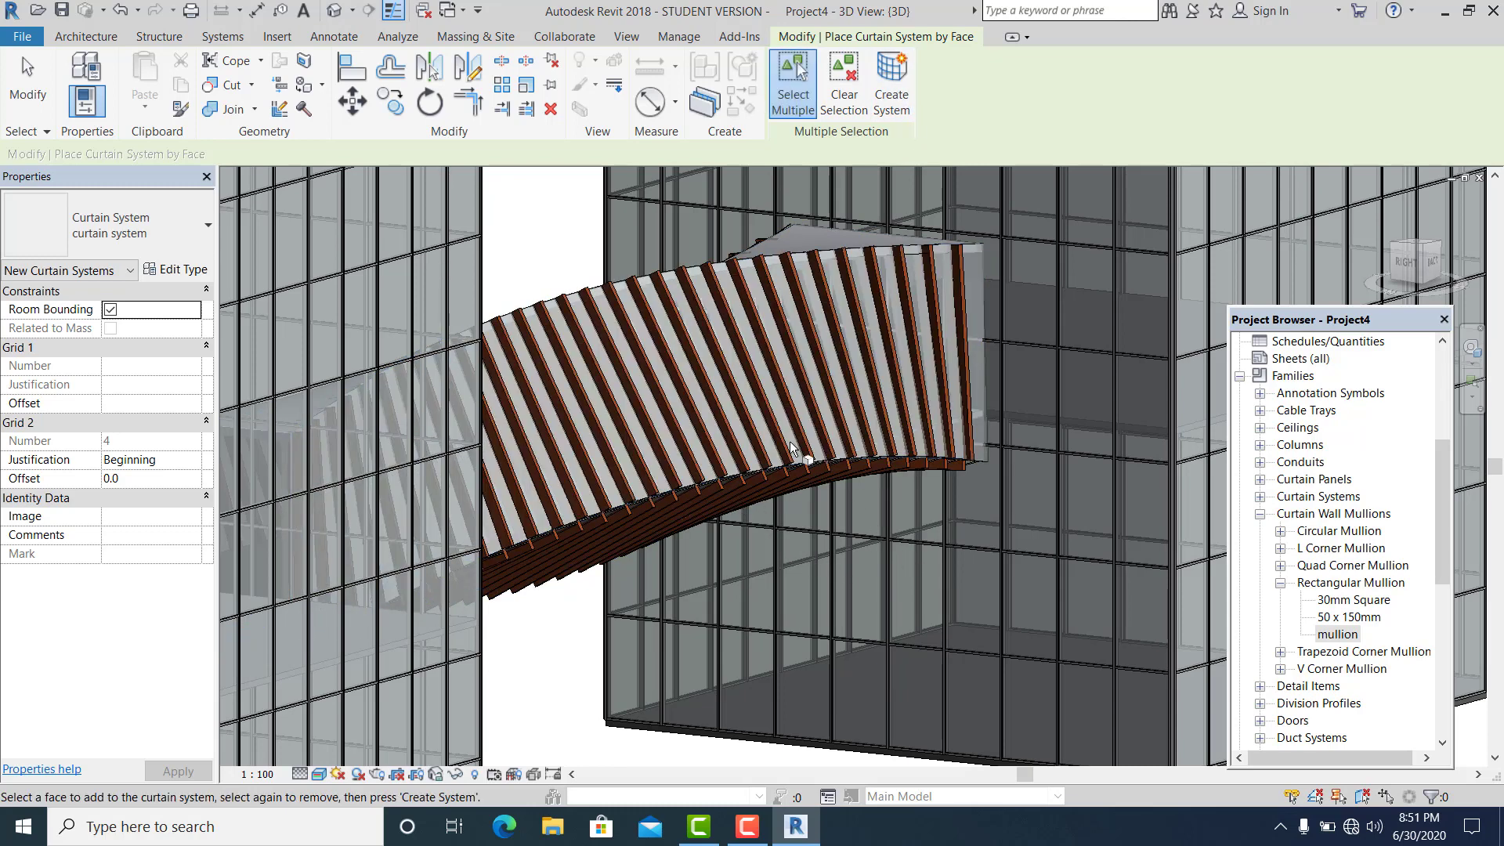
{"action": "scroll", "coordinate": [806, 462], "scroll_direction": "down", "scroll_amount": 4}
{"action": "middle_click_drag", "start_coordinate": [890, 694], "coordinate": [1299, 448], "text": "shift"}
{"action": "scroll", "coordinate": [1019, 580], "scroll_direction": "up", "scroll_amount": 3}
{"action": "key", "text": "Escape"}
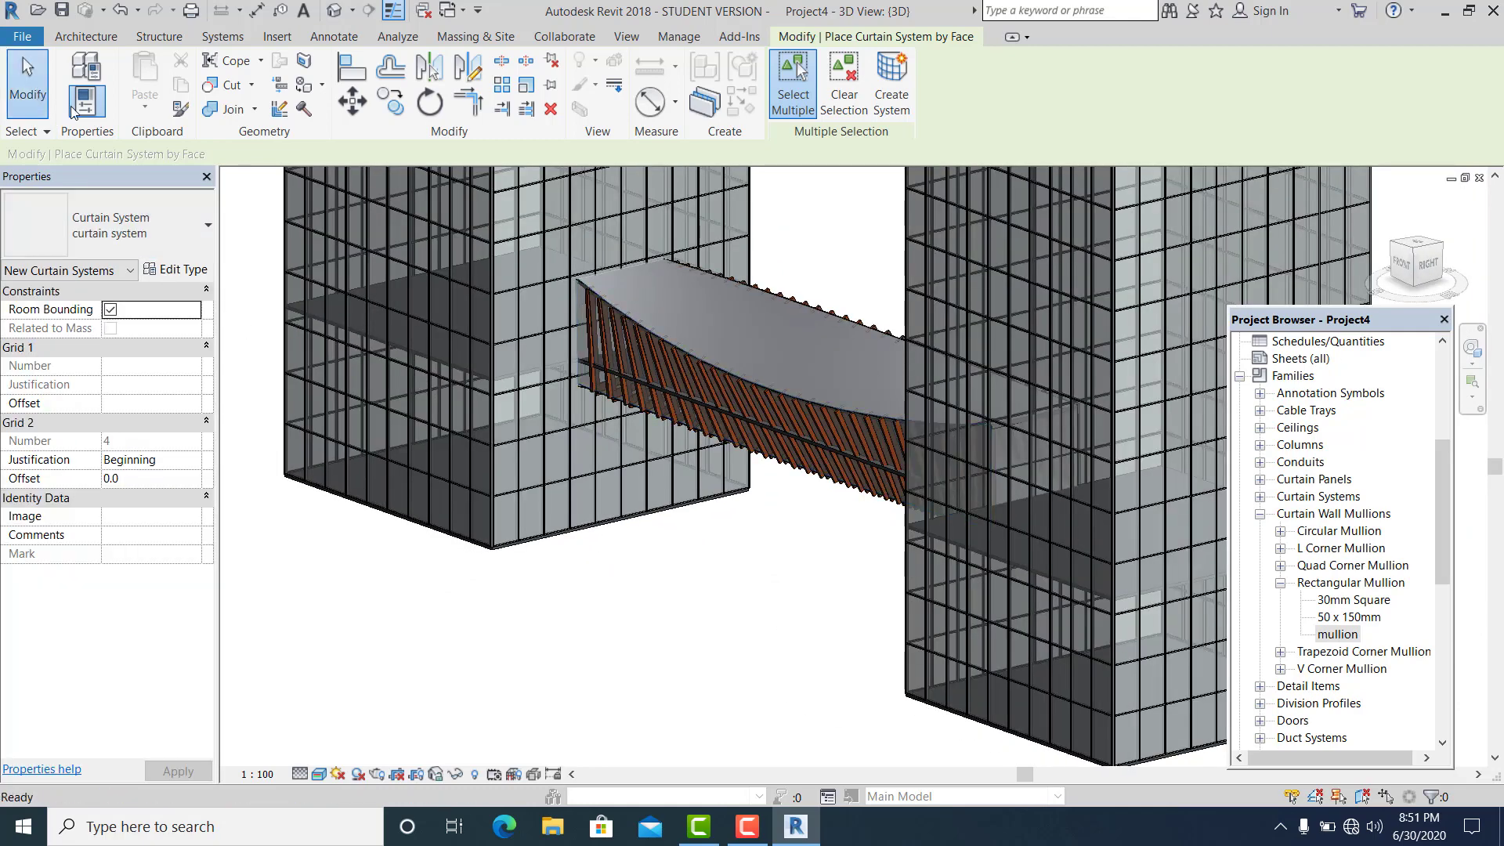
Open the Site floor plan showing both towers and the walkway.
{"action": "scroll", "coordinate": [1352, 485], "scroll_direction": "up", "scroll_amount": 3}
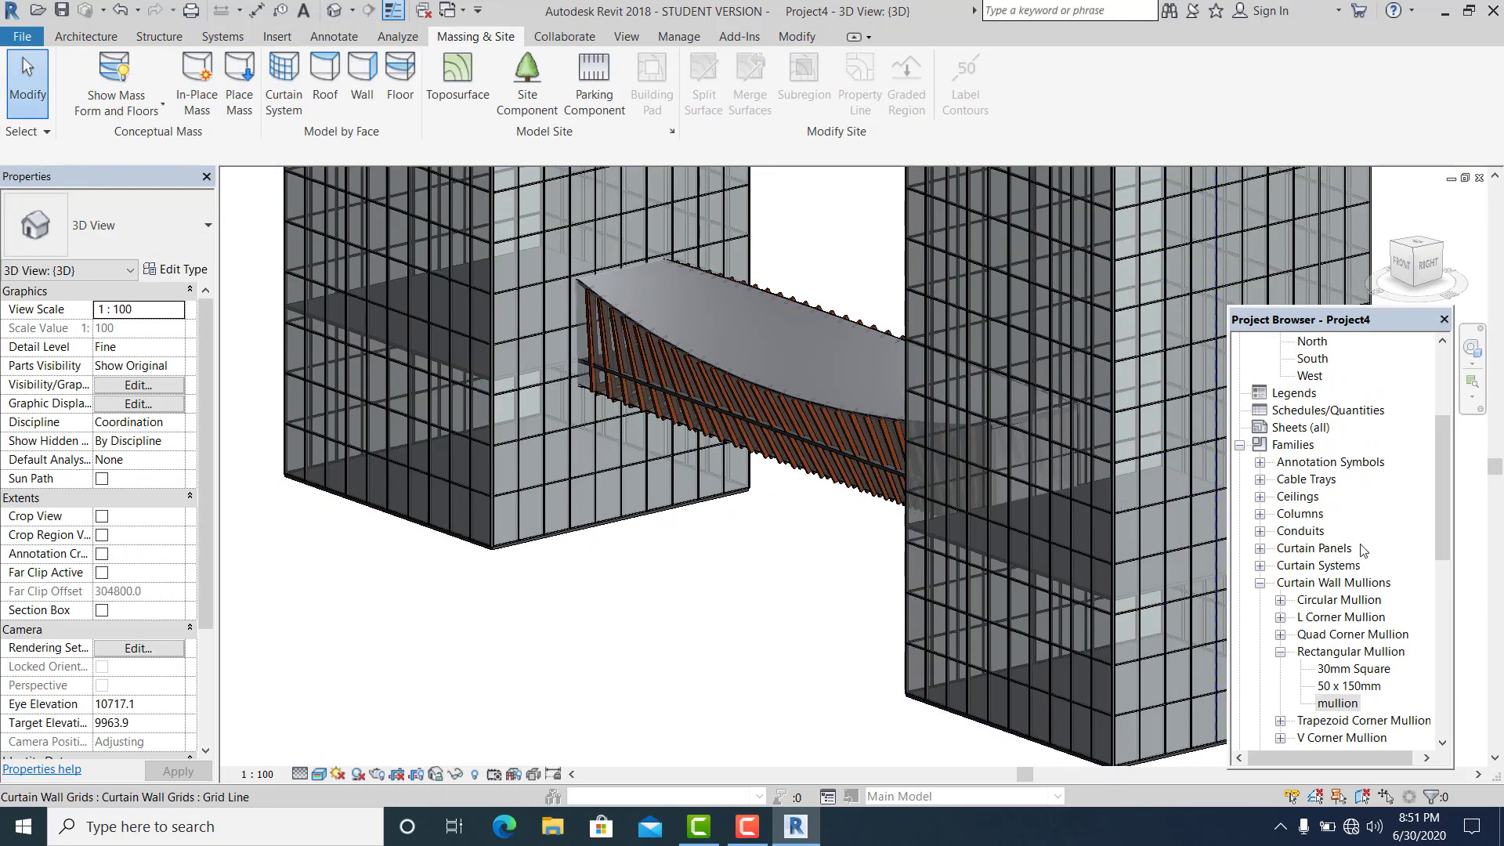
{"action": "scroll", "coordinate": [1331, 498], "scroll_direction": "up", "scroll_amount": 2}
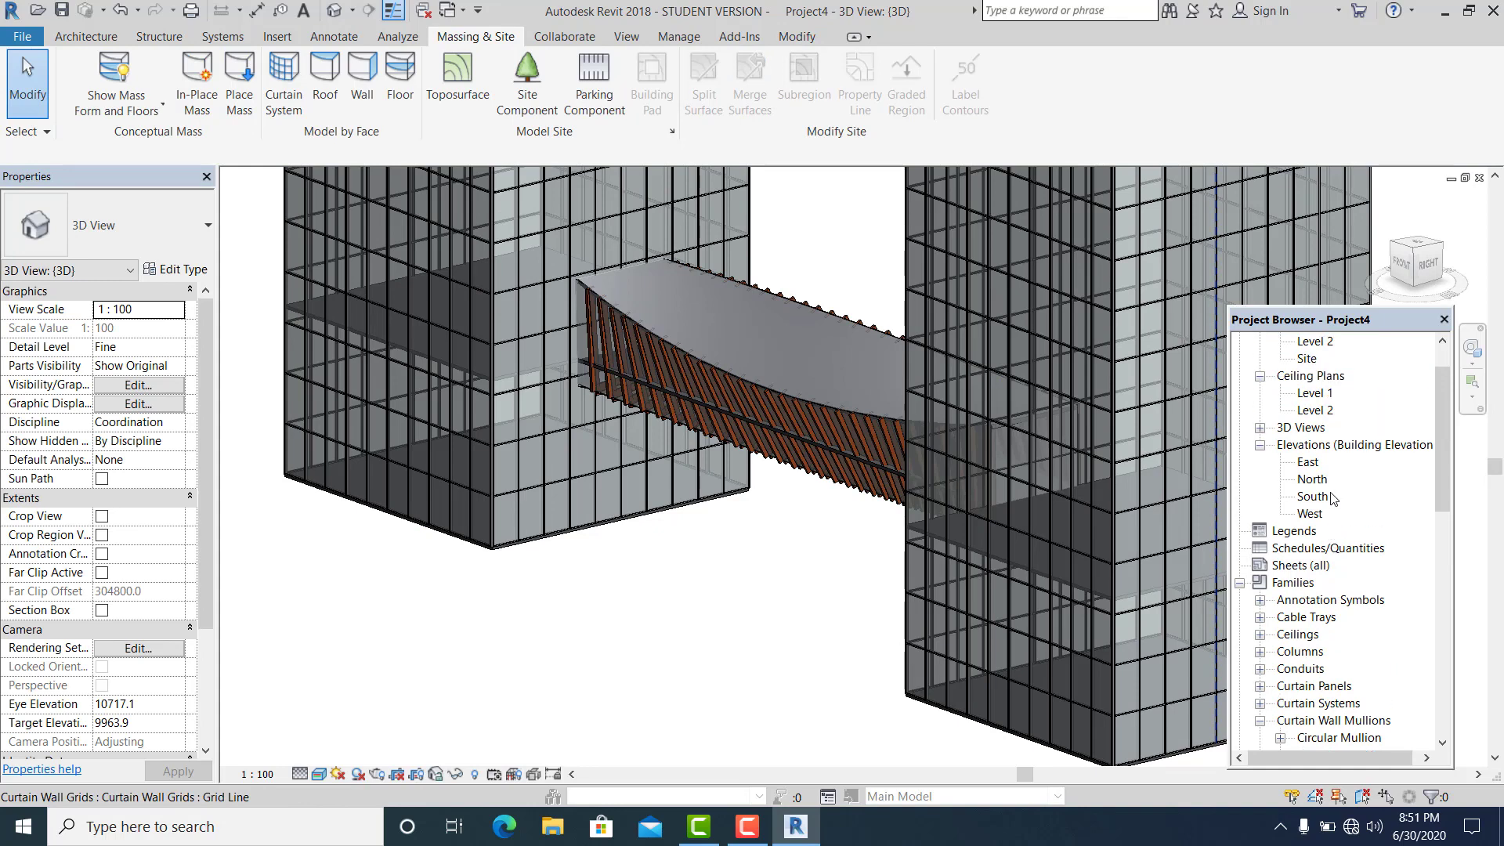
{"action": "left_click", "coordinate": [1308, 377]}
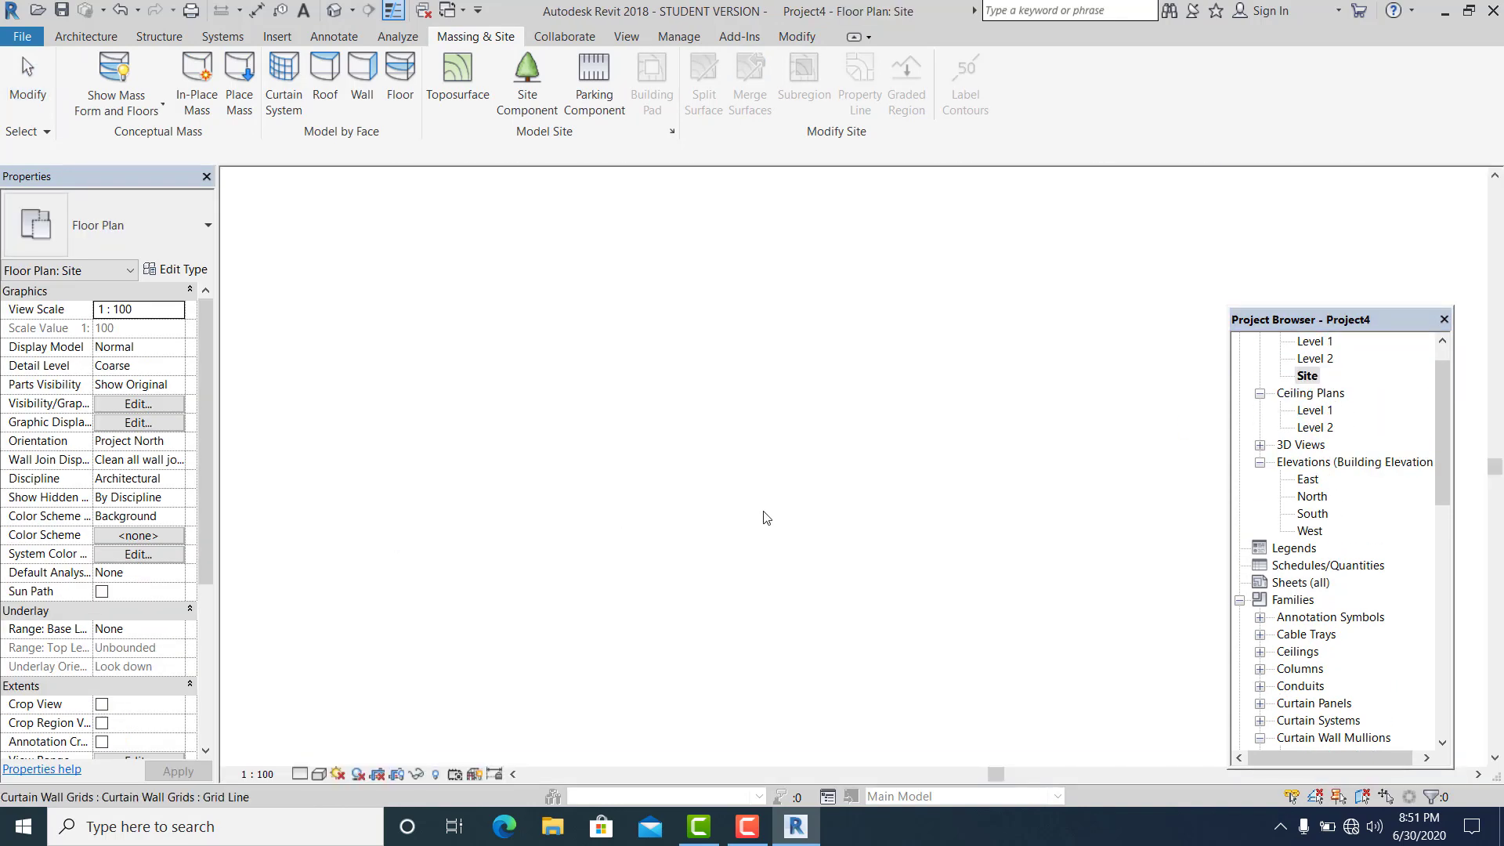
{"action": "scroll", "coordinate": [765, 508], "scroll_direction": "up", "scroll_amount": 5}
{"action": "middle_click_drag", "start_coordinate": [580, 309], "coordinate": [581, 256]}
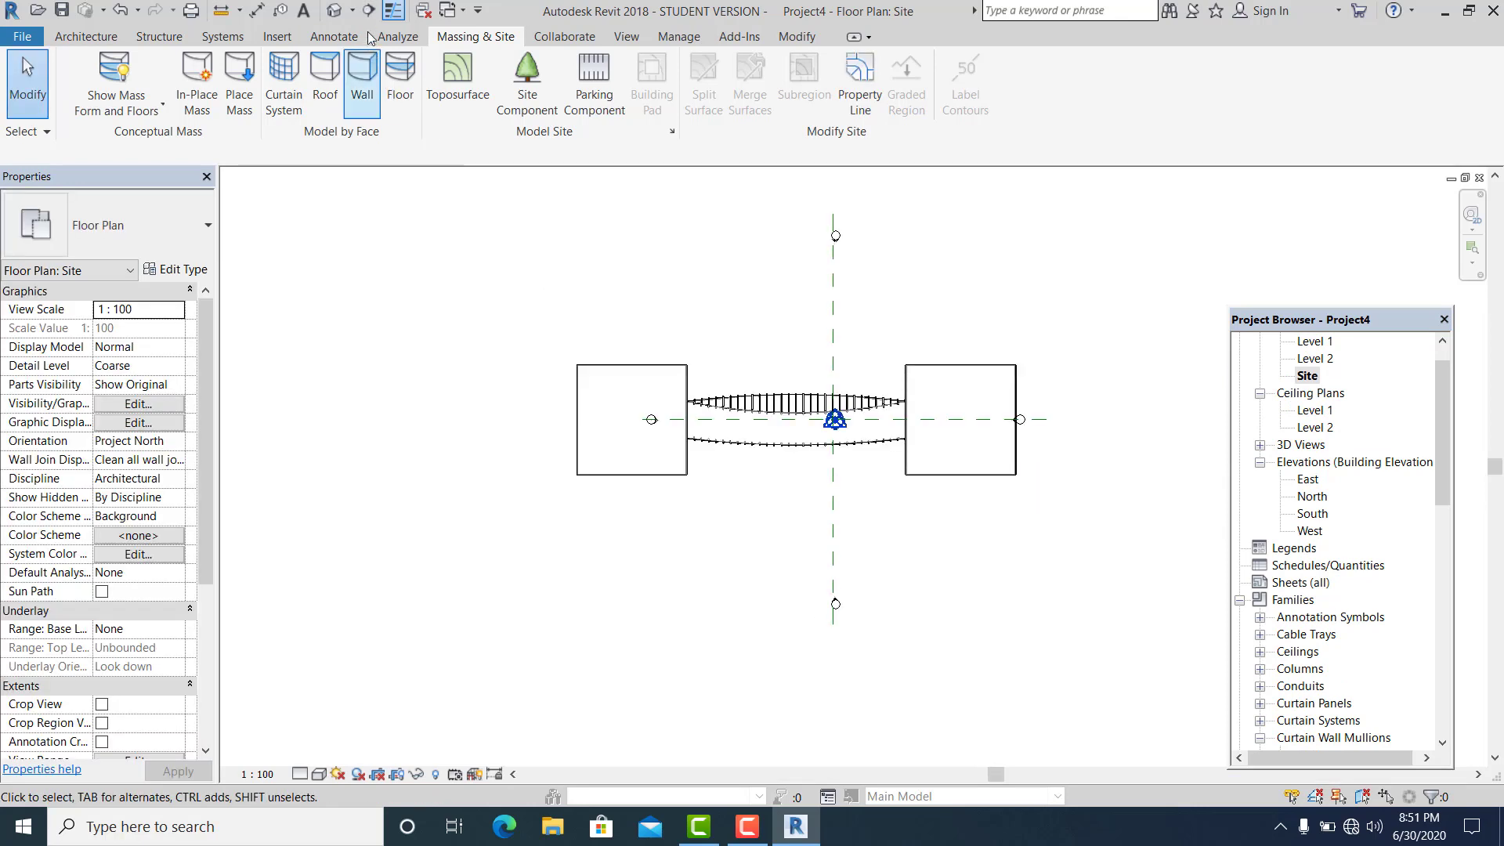
Draw a vertical building section line through the walkway between the two towers.
{"action": "left_click", "coordinate": [368, 10]}
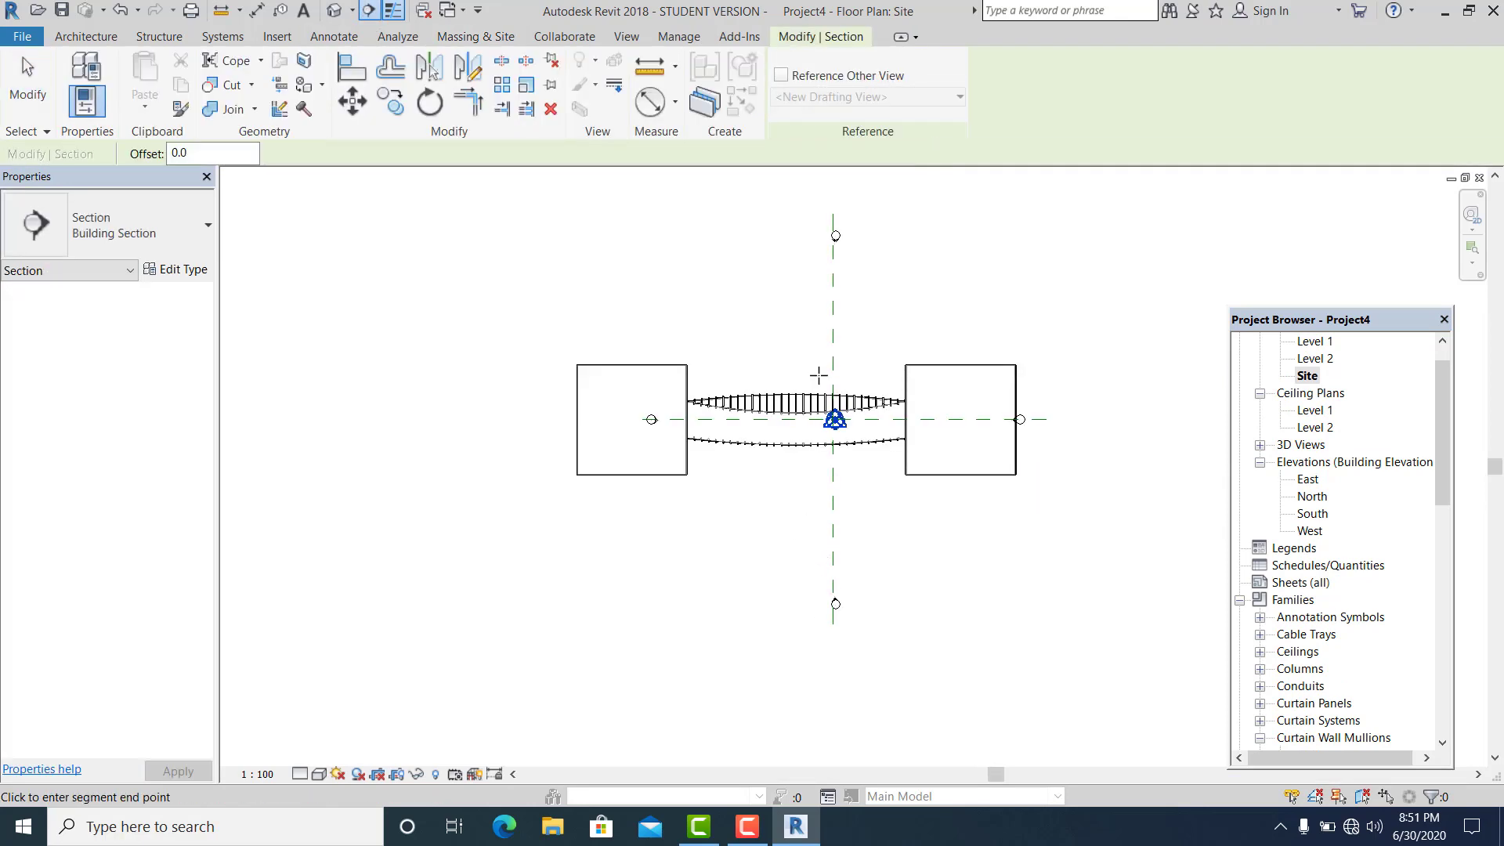
{"action": "left_click", "coordinate": [818, 301]}
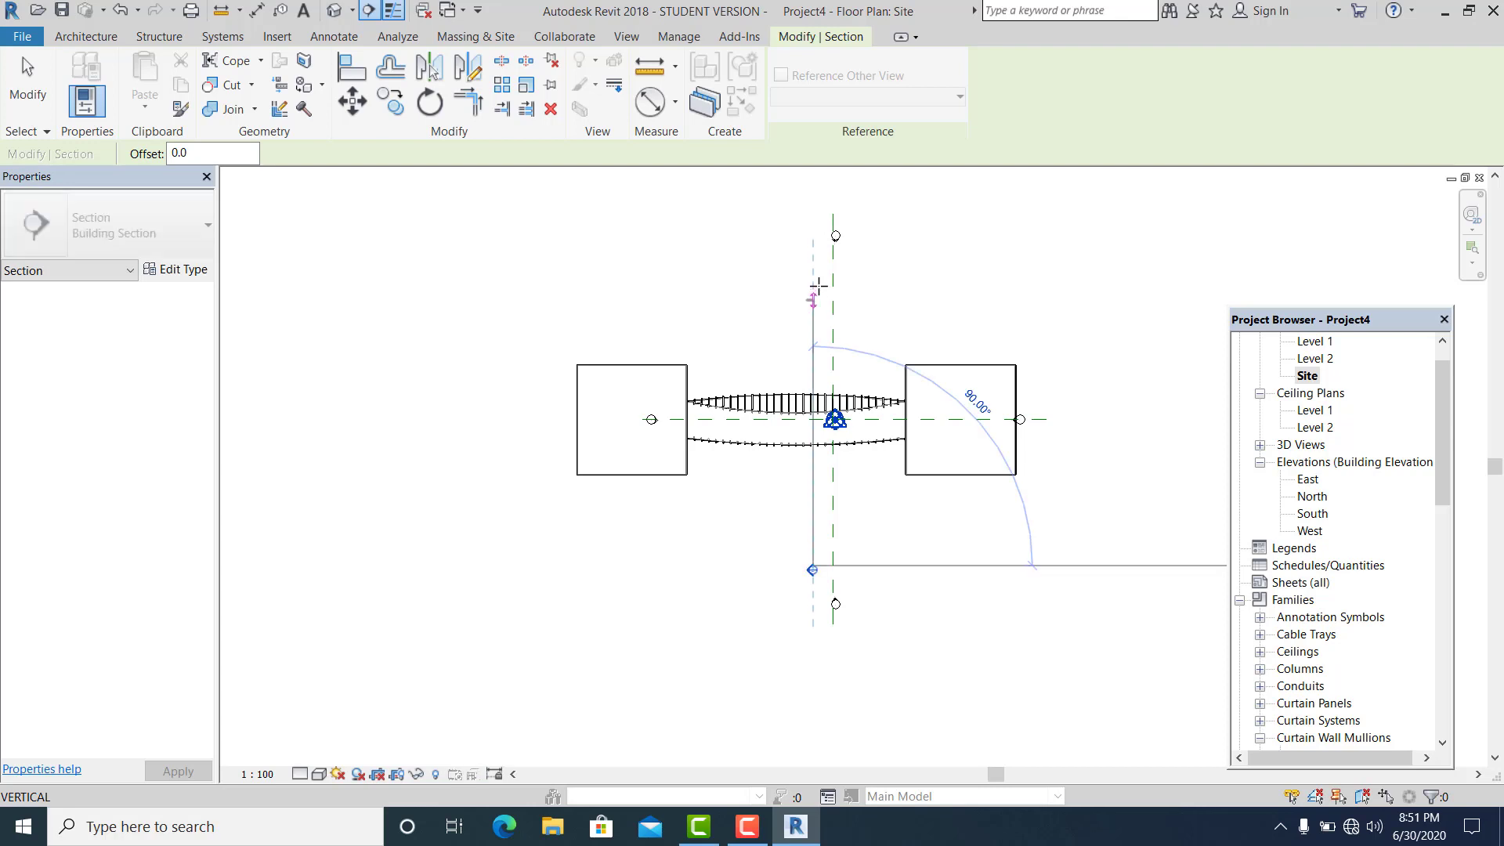
{"action": "left_click", "coordinate": [812, 570]}
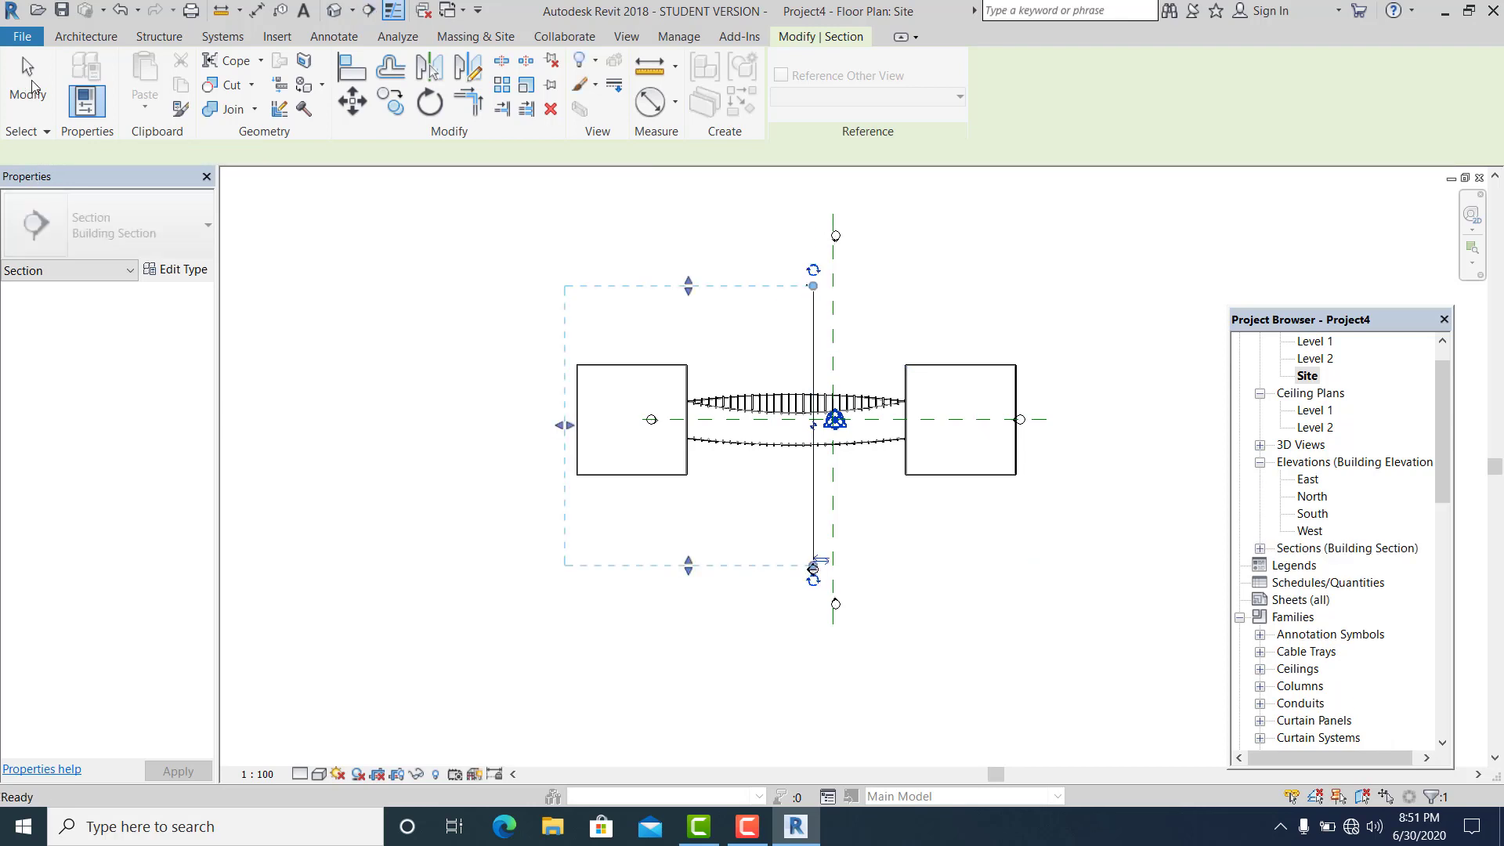
{"action": "key", "text": "Escape"}
{"action": "key", "text": "Escape"}
Open the section view of the new section line across the walkway.
{"action": "scroll", "coordinate": [800, 577], "scroll_direction": "up", "scroll_amount": 3}
{"action": "scroll", "coordinate": [799, 577], "scroll_direction": "up", "scroll_amount": 2}
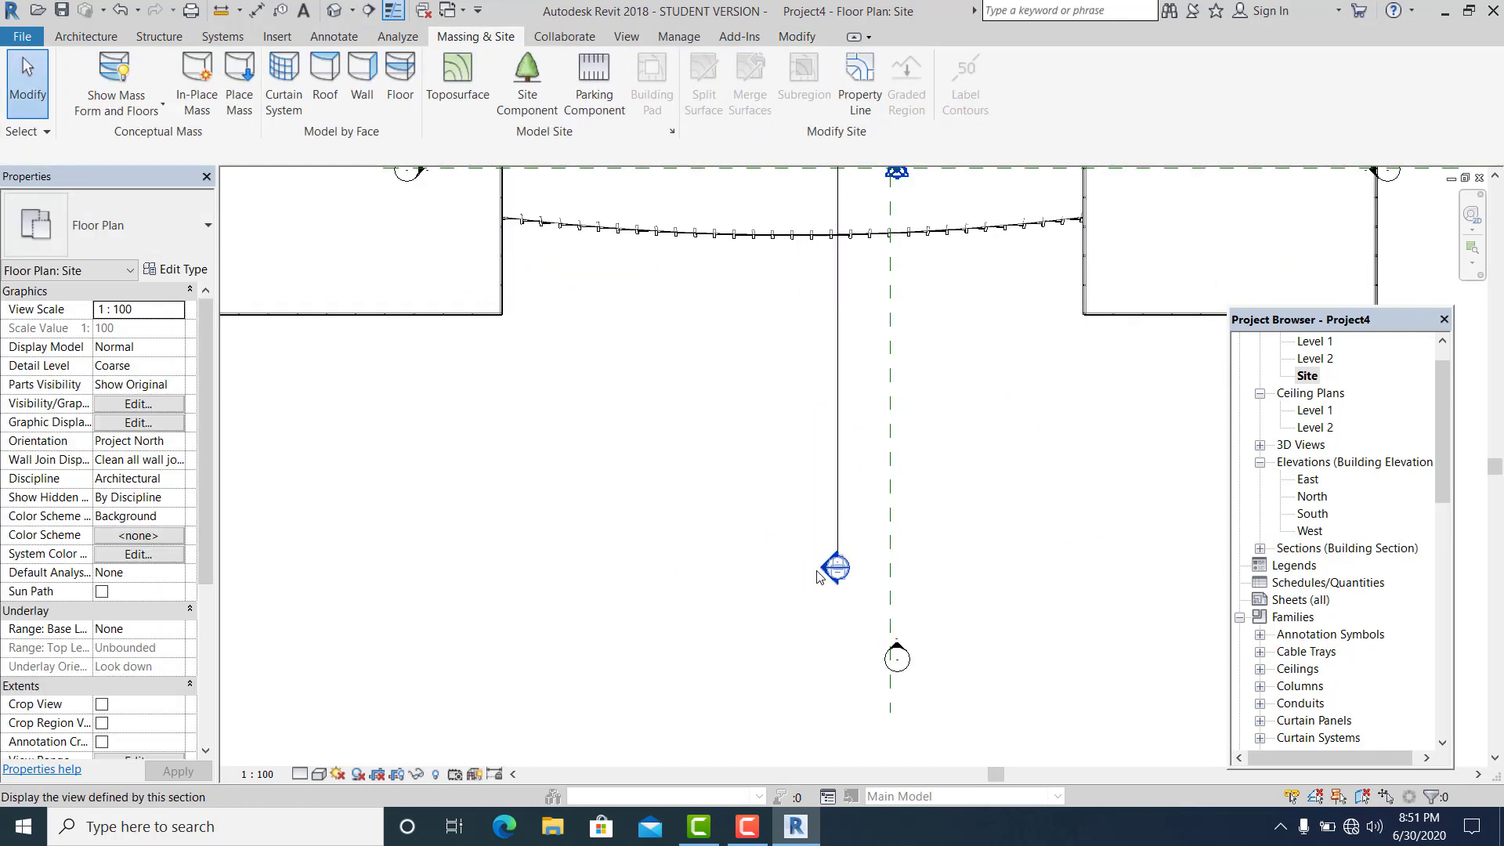
{"action": "double_click", "coordinate": [817, 576]}
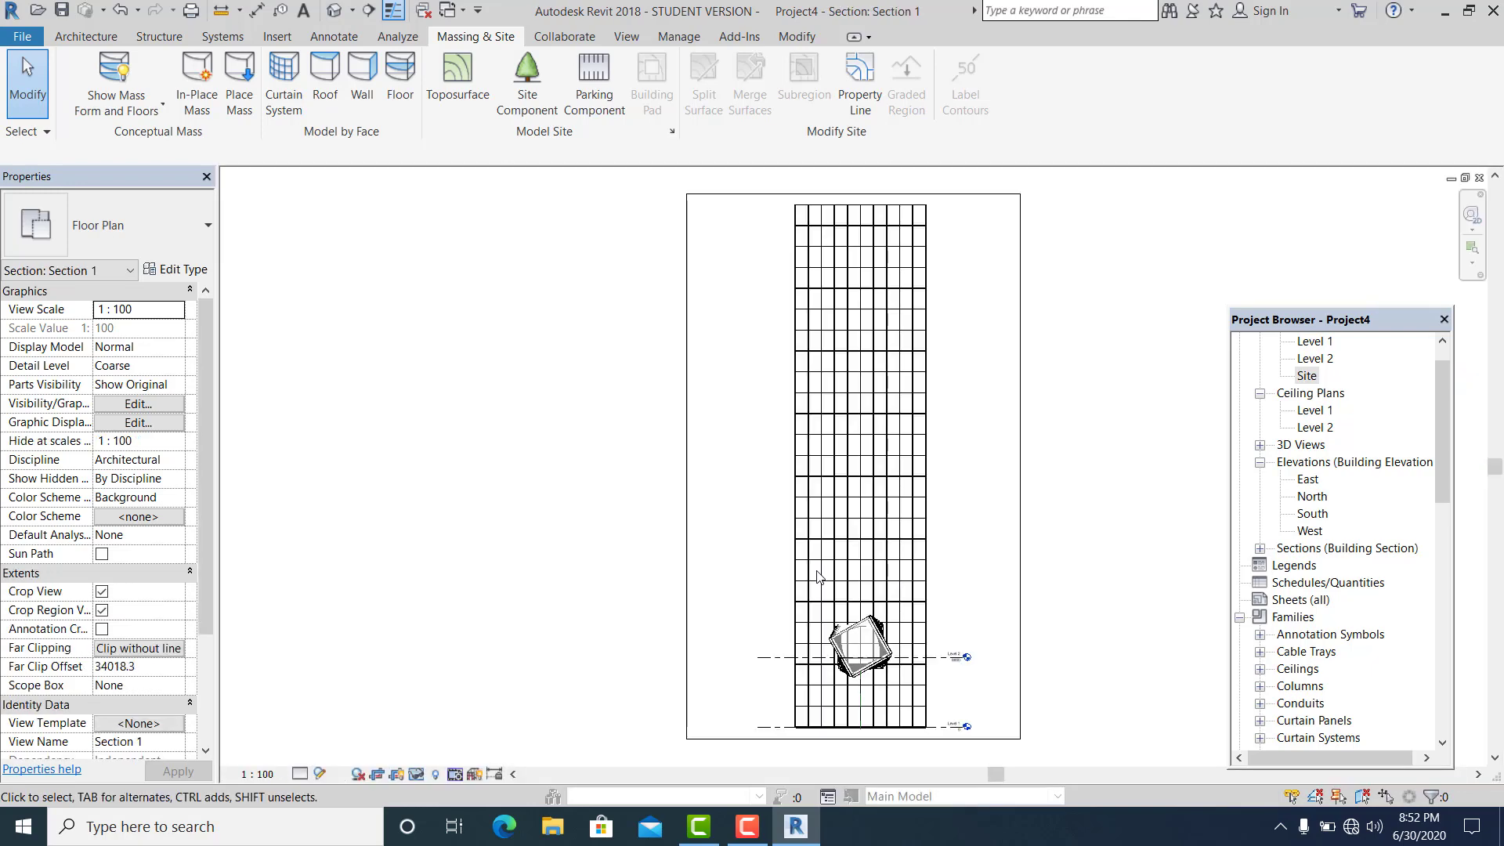
Set the section view's detail level to Fine and switch its visual style to one that displays surface colours.
{"action": "scroll", "coordinate": [862, 725], "scroll_direction": "up", "scroll_amount": 5}
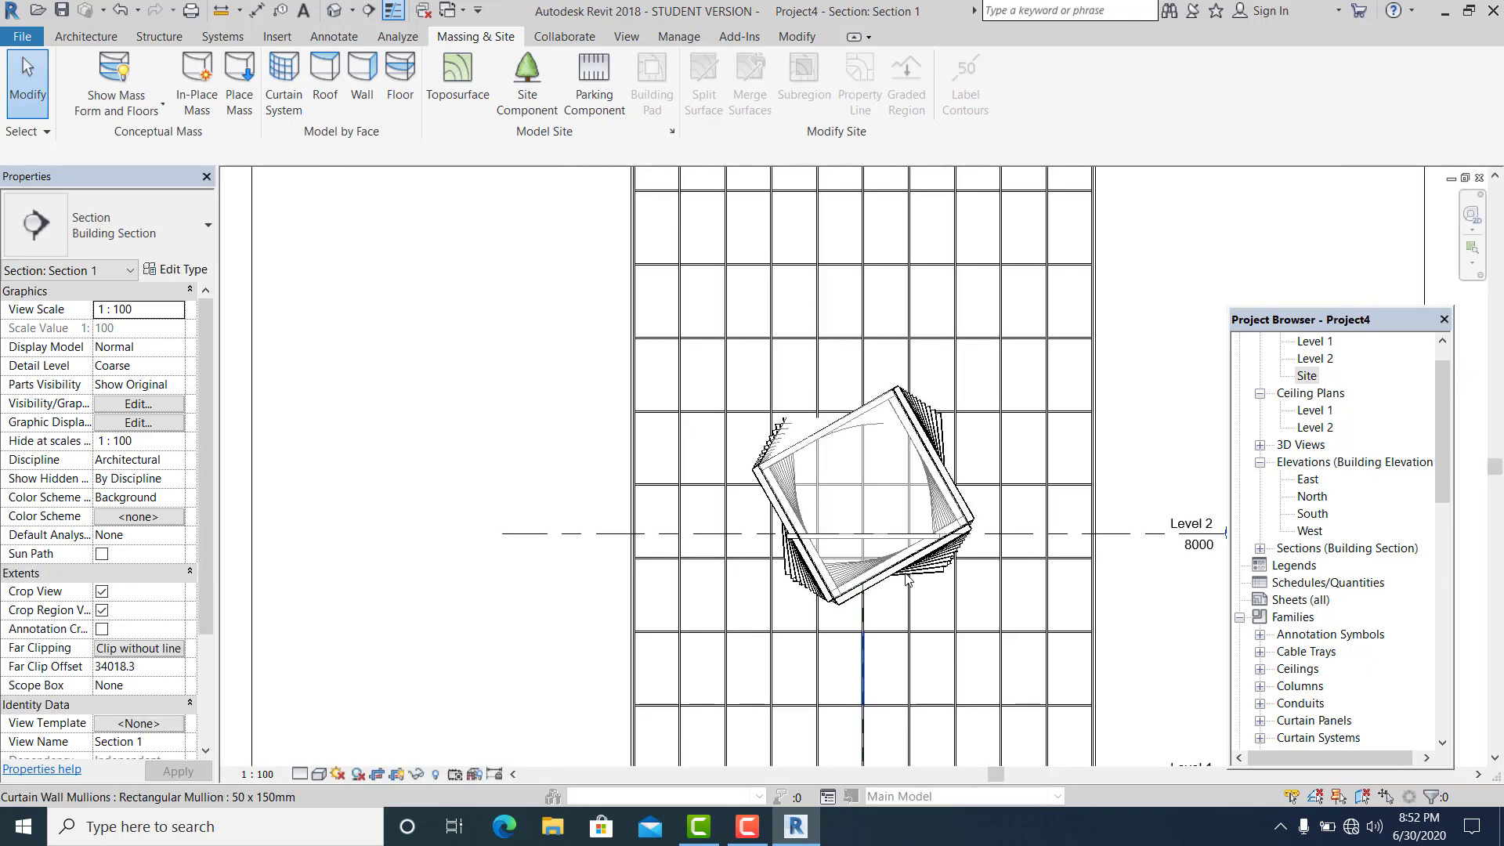
{"action": "left_click", "coordinate": [303, 776]}
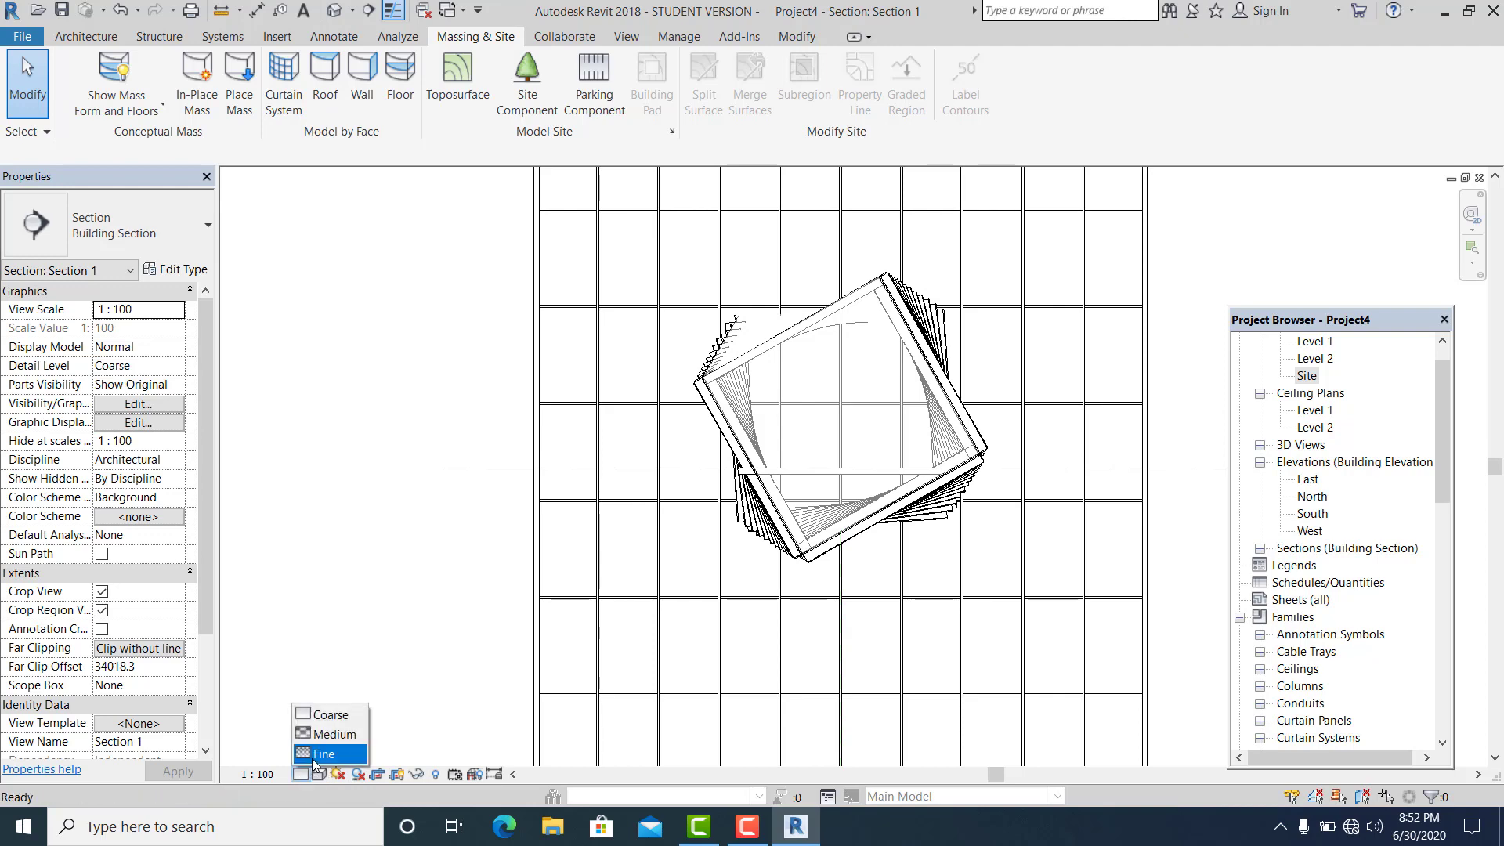
{"action": "left_click", "coordinate": [320, 756]}
{"action": "left_click", "coordinate": [320, 776]}
{"action": "left_click", "coordinate": [354, 734]}
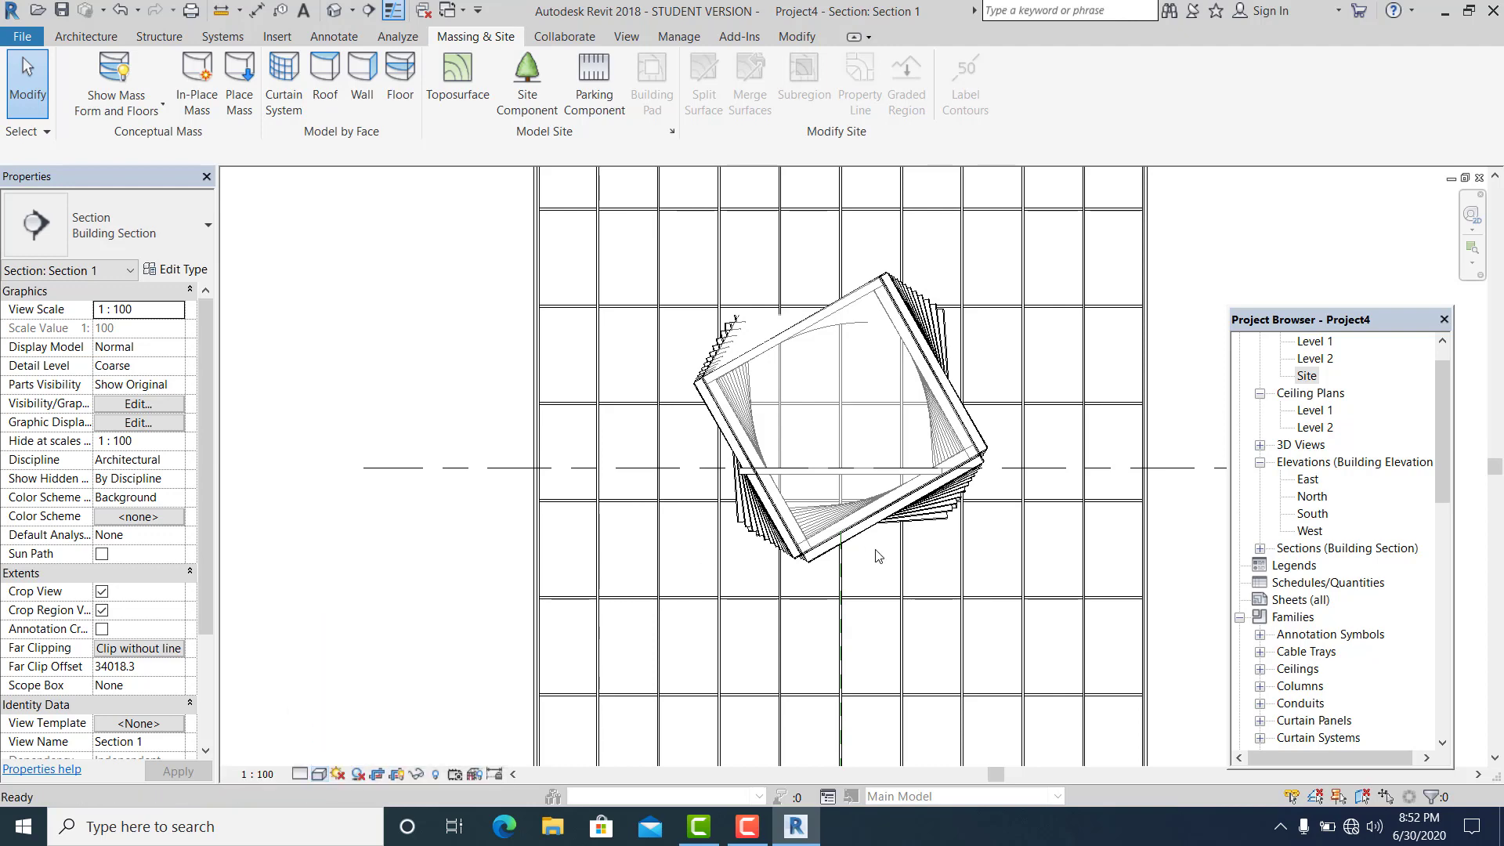
Examine the twisted walkway's profile, its floor and the tower's curtain grid around it in the section view.
{"action": "middle_click_drag", "start_coordinate": [979, 534], "coordinate": [811, 524]}
{"action": "scroll", "coordinate": [873, 523], "scroll_direction": "up", "scroll_amount": 3}
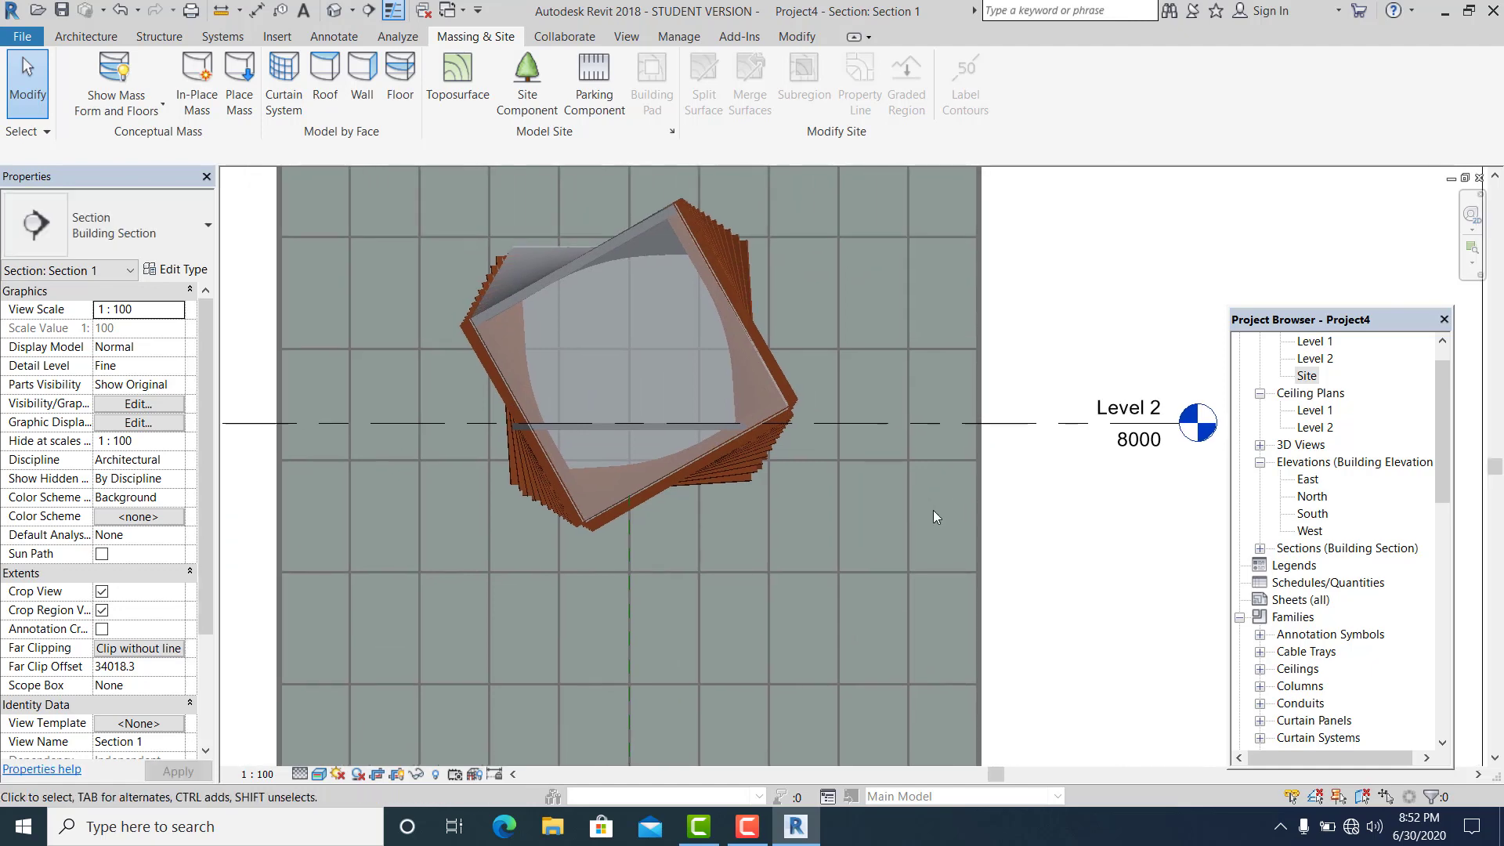
{"action": "middle_click_drag", "start_coordinate": [947, 516], "coordinate": [971, 532]}
{"action": "middle_click_drag", "start_coordinate": [850, 477], "coordinate": [867, 514]}
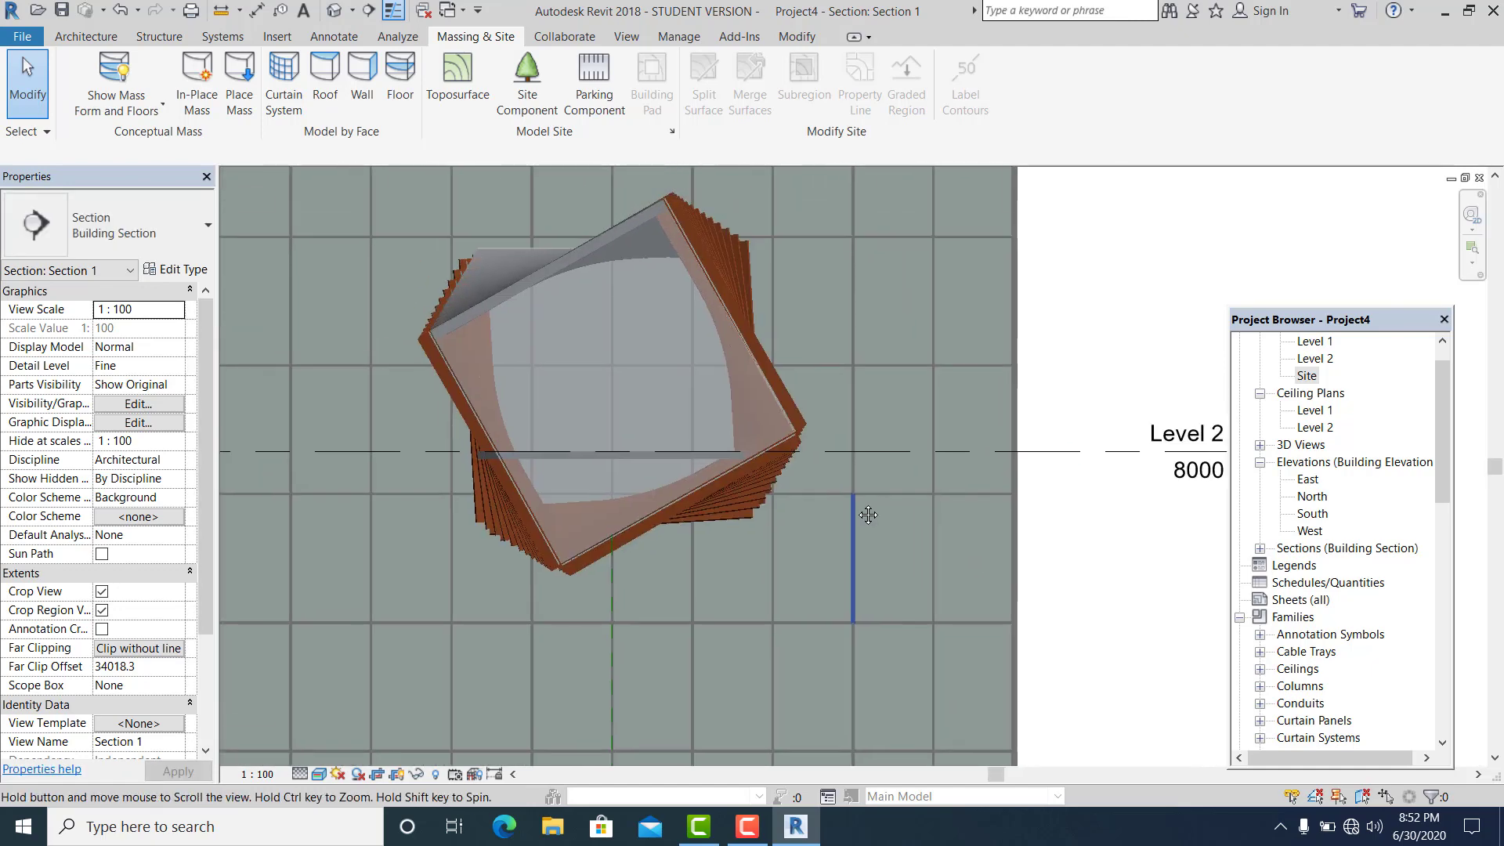
{"action": "scroll", "coordinate": [602, 445], "scroll_direction": "up", "scroll_amount": 2}
{"action": "scroll", "coordinate": [657, 468], "scroll_direction": "down", "scroll_amount": 1}
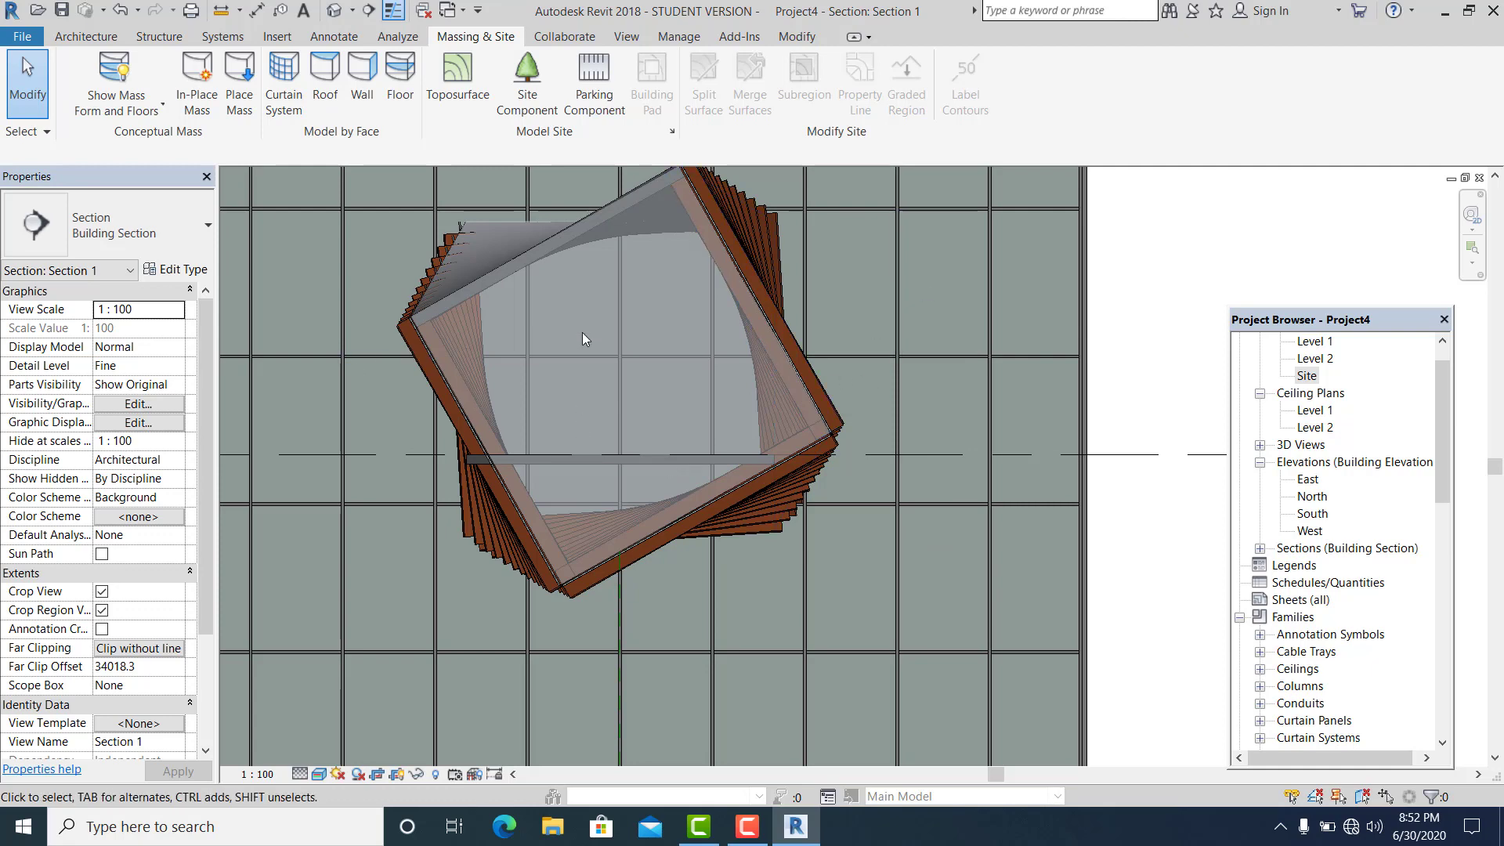
{"action": "scroll", "coordinate": [1028, 510], "scroll_direction": "up", "scroll_amount": 1}
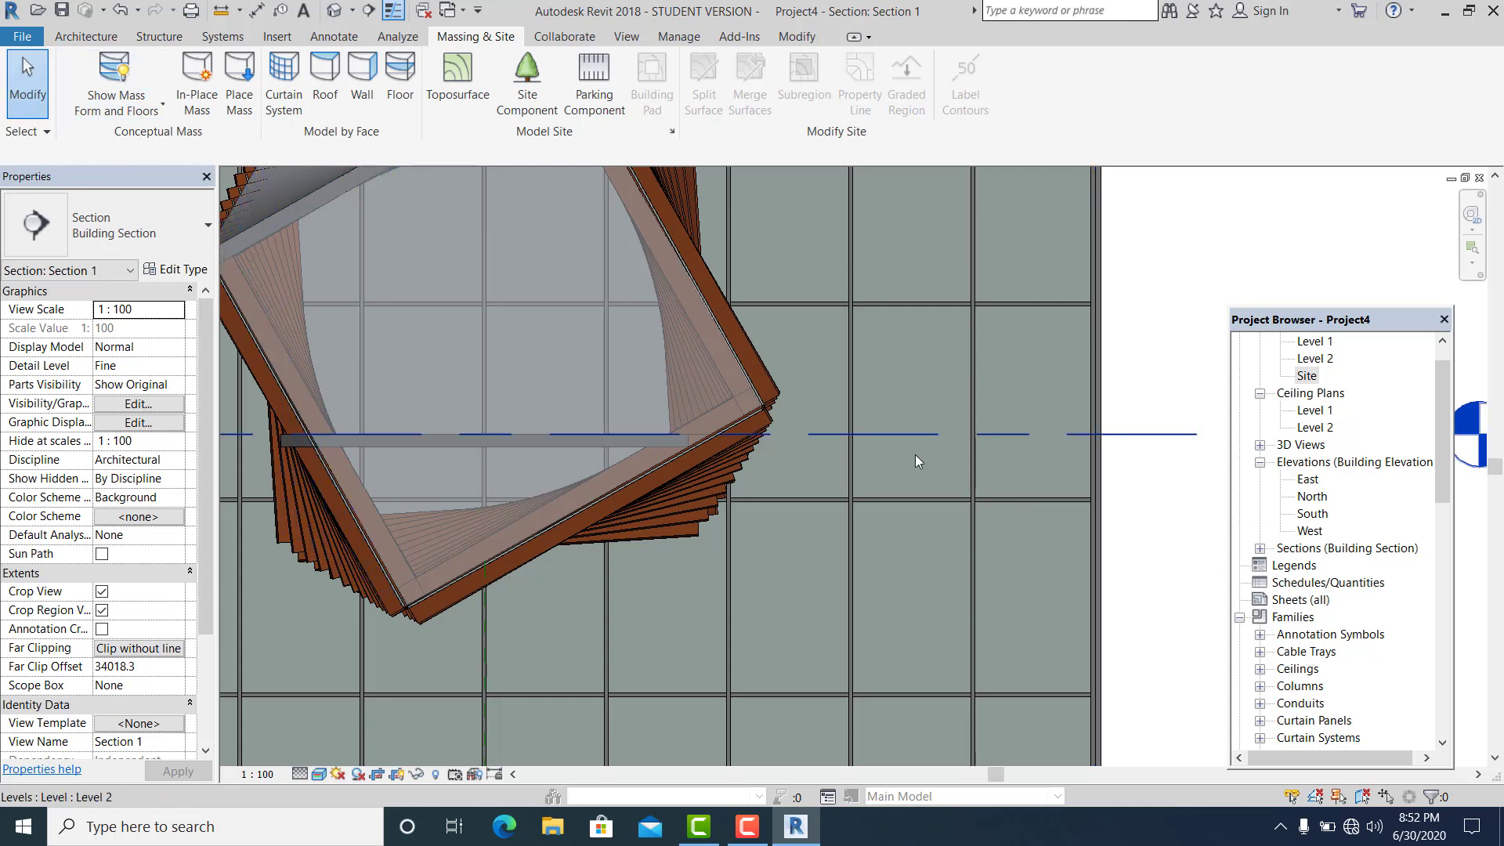
{"action": "left_click", "coordinate": [906, 505]}
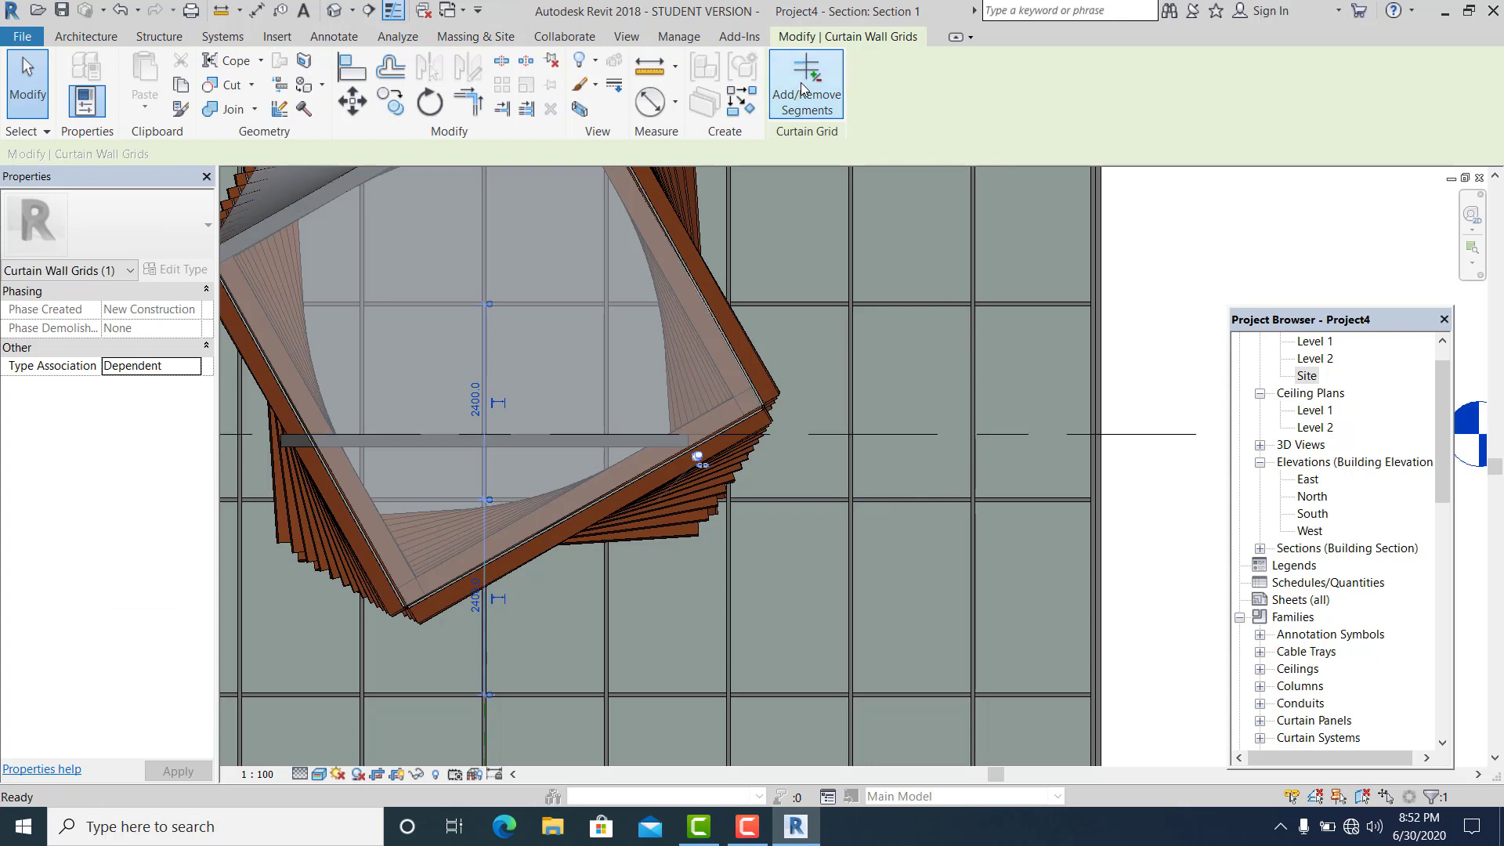
{"action": "left_click", "coordinate": [810, 109]}
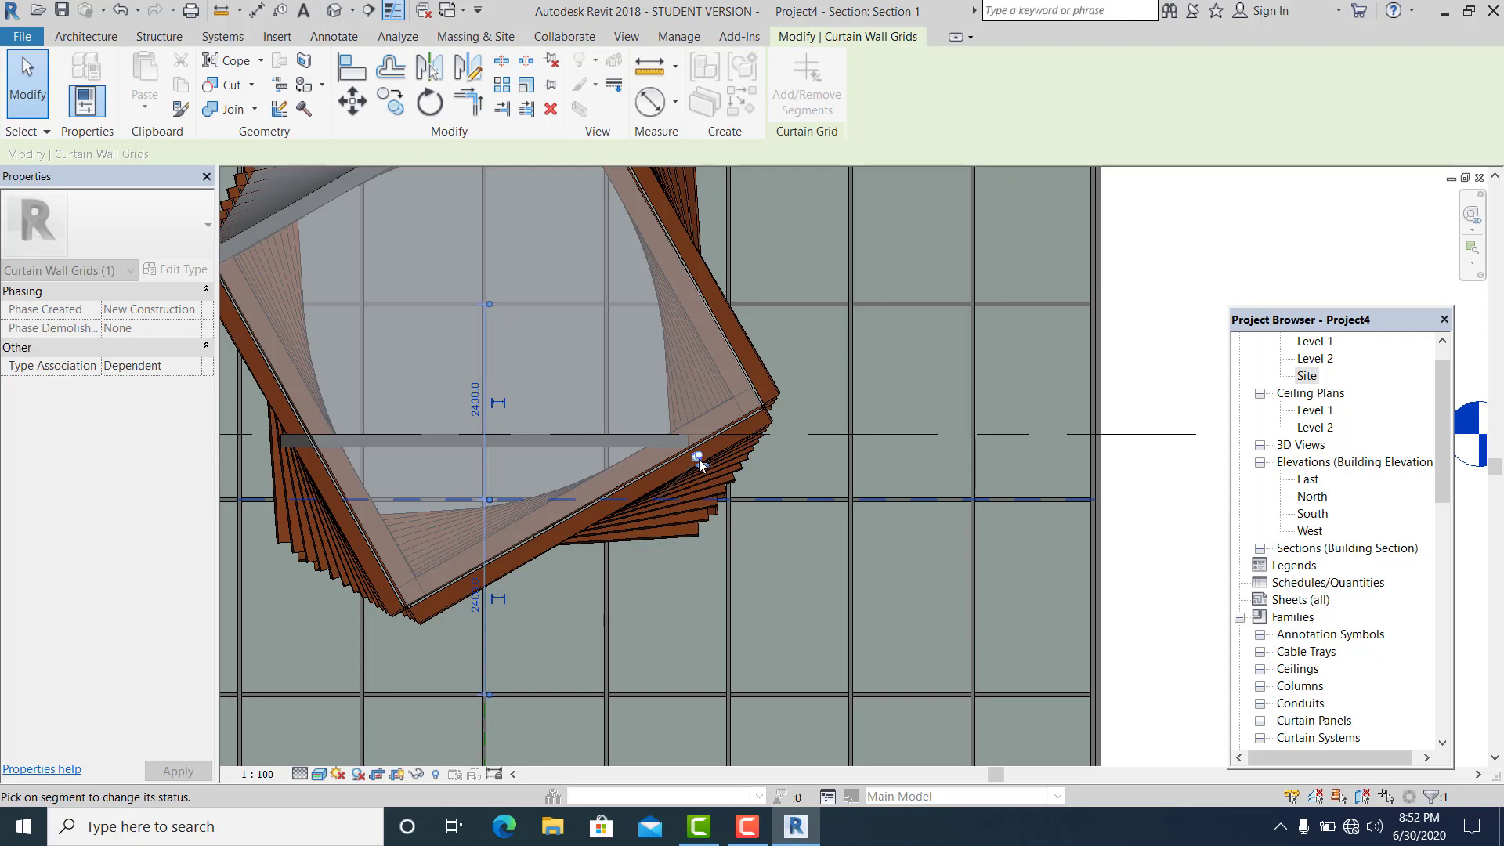
{"action": "key", "text": "Escape"}
{"action": "key", "text": "Escape"}
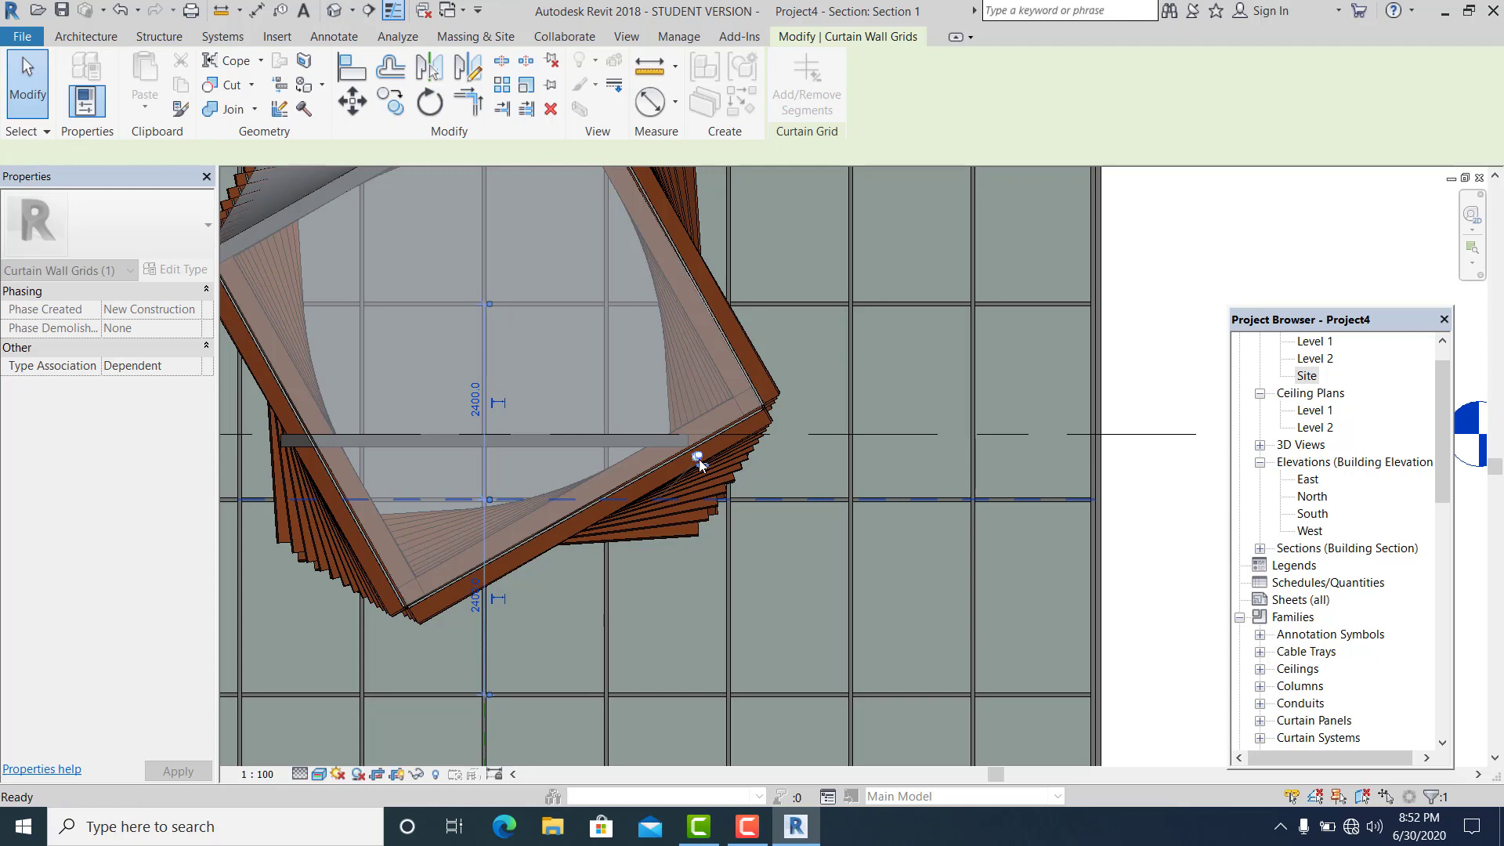
Check the model category visibility of the section view, and hide the mass by switching its display to Show Mass by View Settings.
{"action": "scroll", "coordinate": [440, 514], "scroll_direction": "up", "scroll_amount": 2}
{"action": "scroll", "coordinate": [440, 514], "scroll_direction": "down", "scroll_amount": 1}
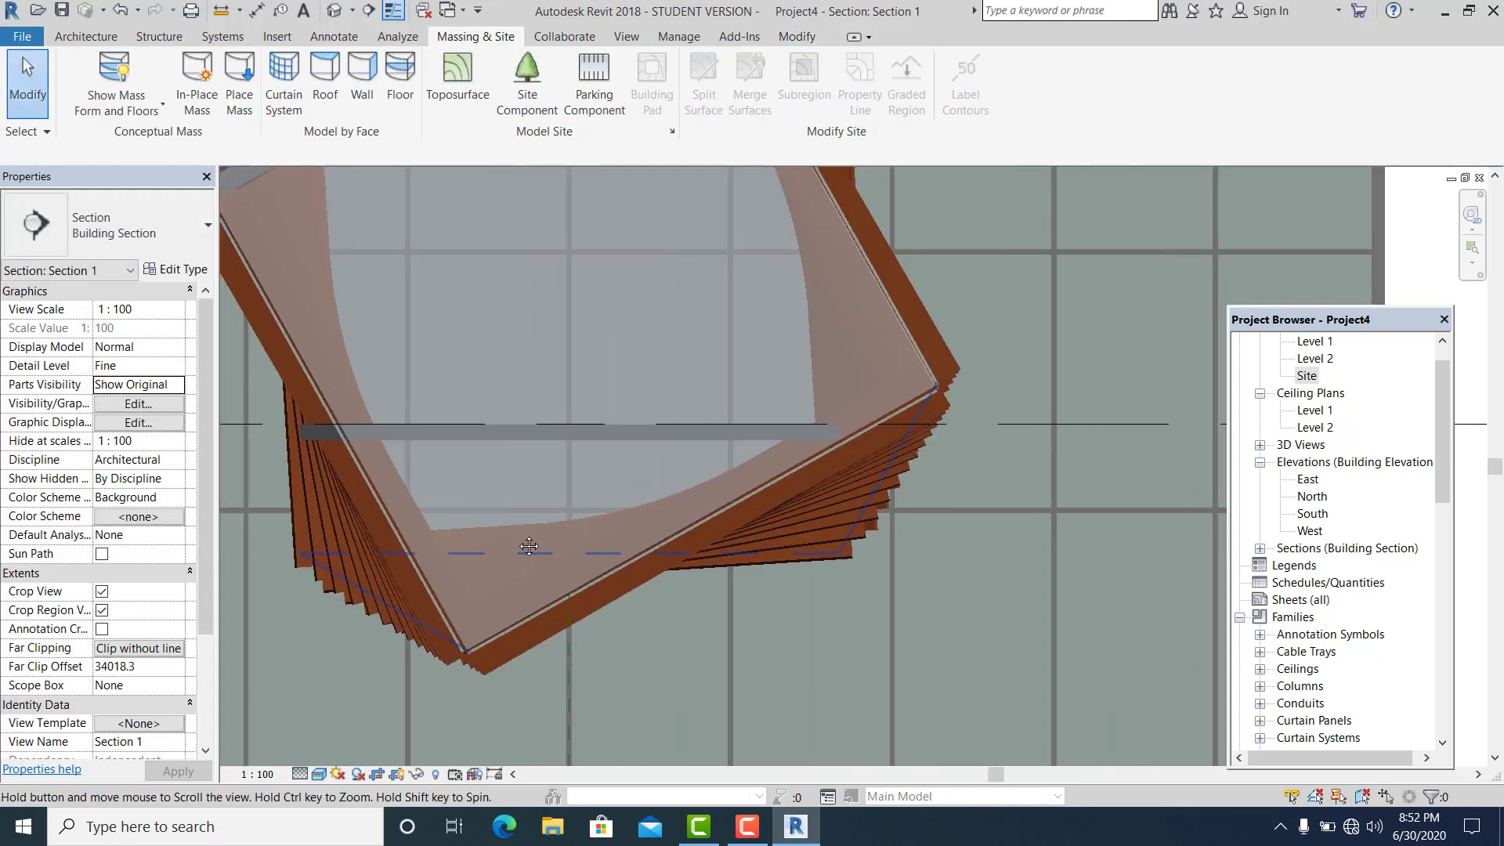
{"action": "scroll", "coordinate": [539, 555], "scroll_direction": "down", "scroll_amount": 2}
{"action": "scroll", "coordinate": [577, 598], "scroll_direction": "down", "scroll_amount": 1}
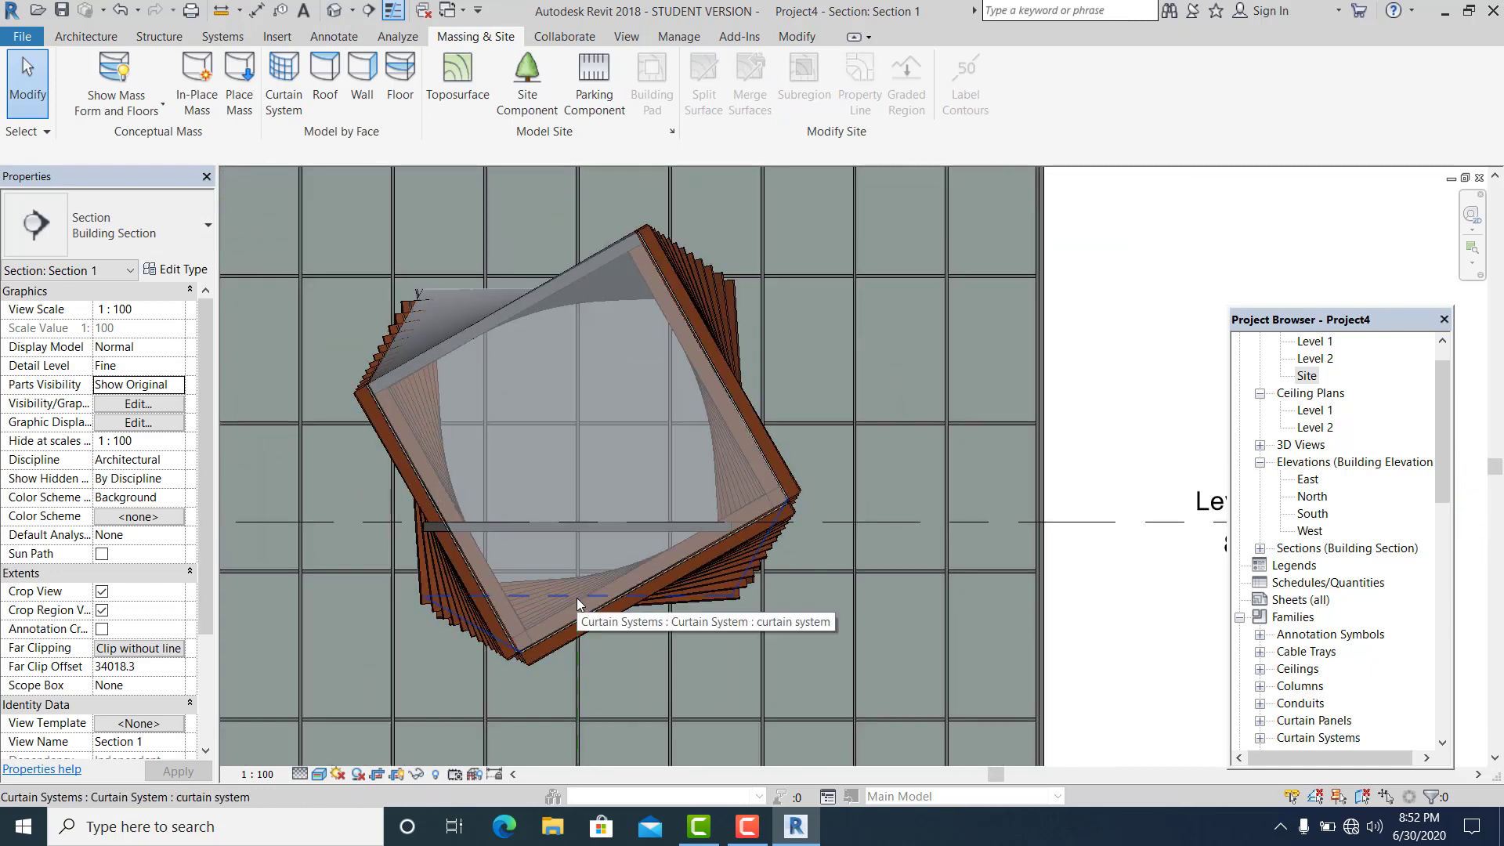
{"action": "scroll", "coordinate": [578, 599], "scroll_direction": "up", "scroll_amount": 2}
{"action": "scroll", "coordinate": [587, 600], "scroll_direction": "down", "scroll_amount": 1}
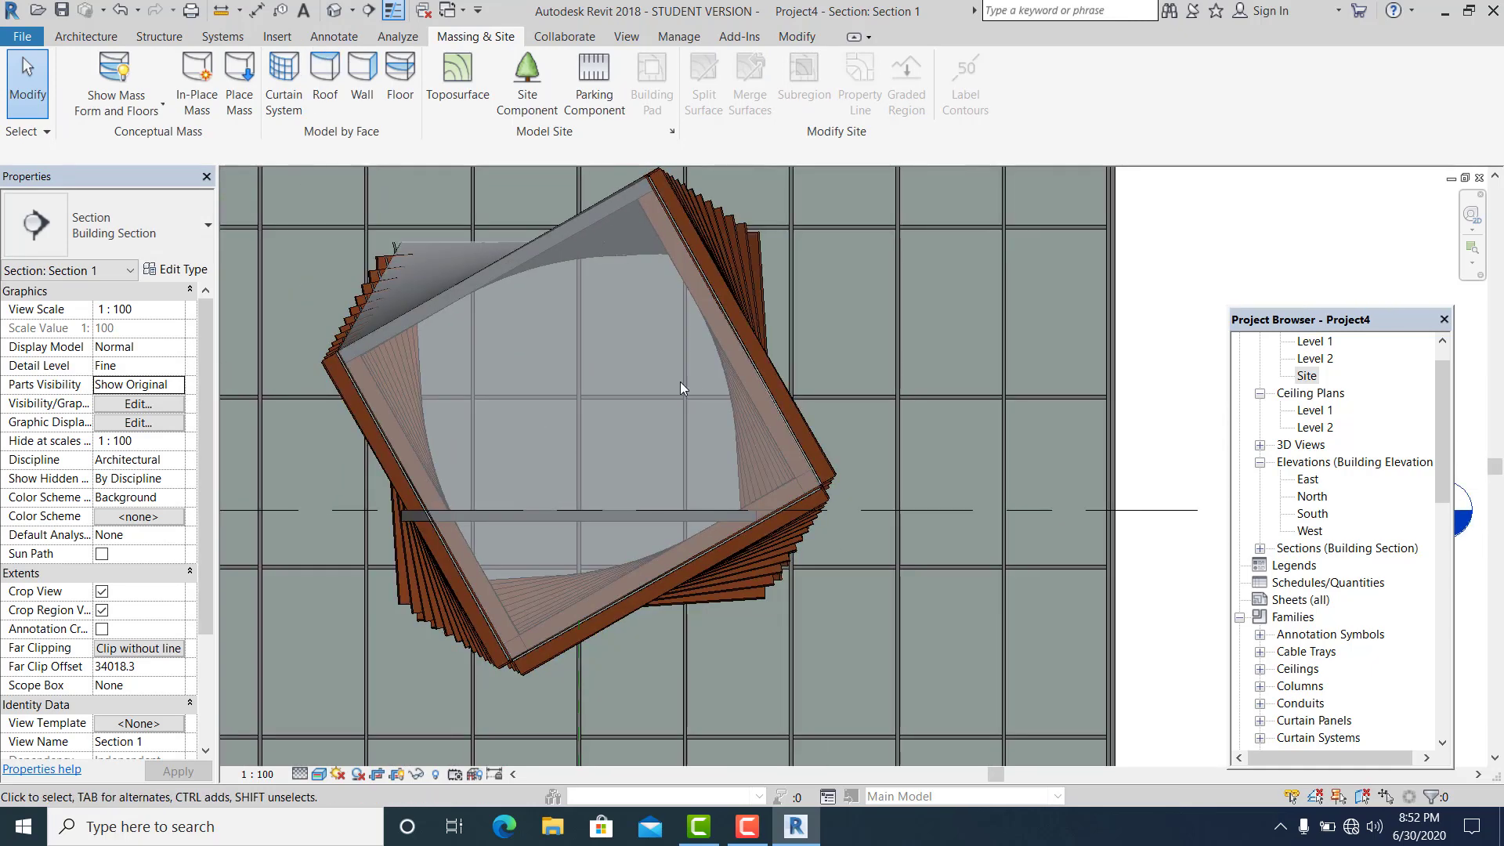
{"action": "middle_click_drag", "start_coordinate": [680, 383], "coordinate": [712, 393]}
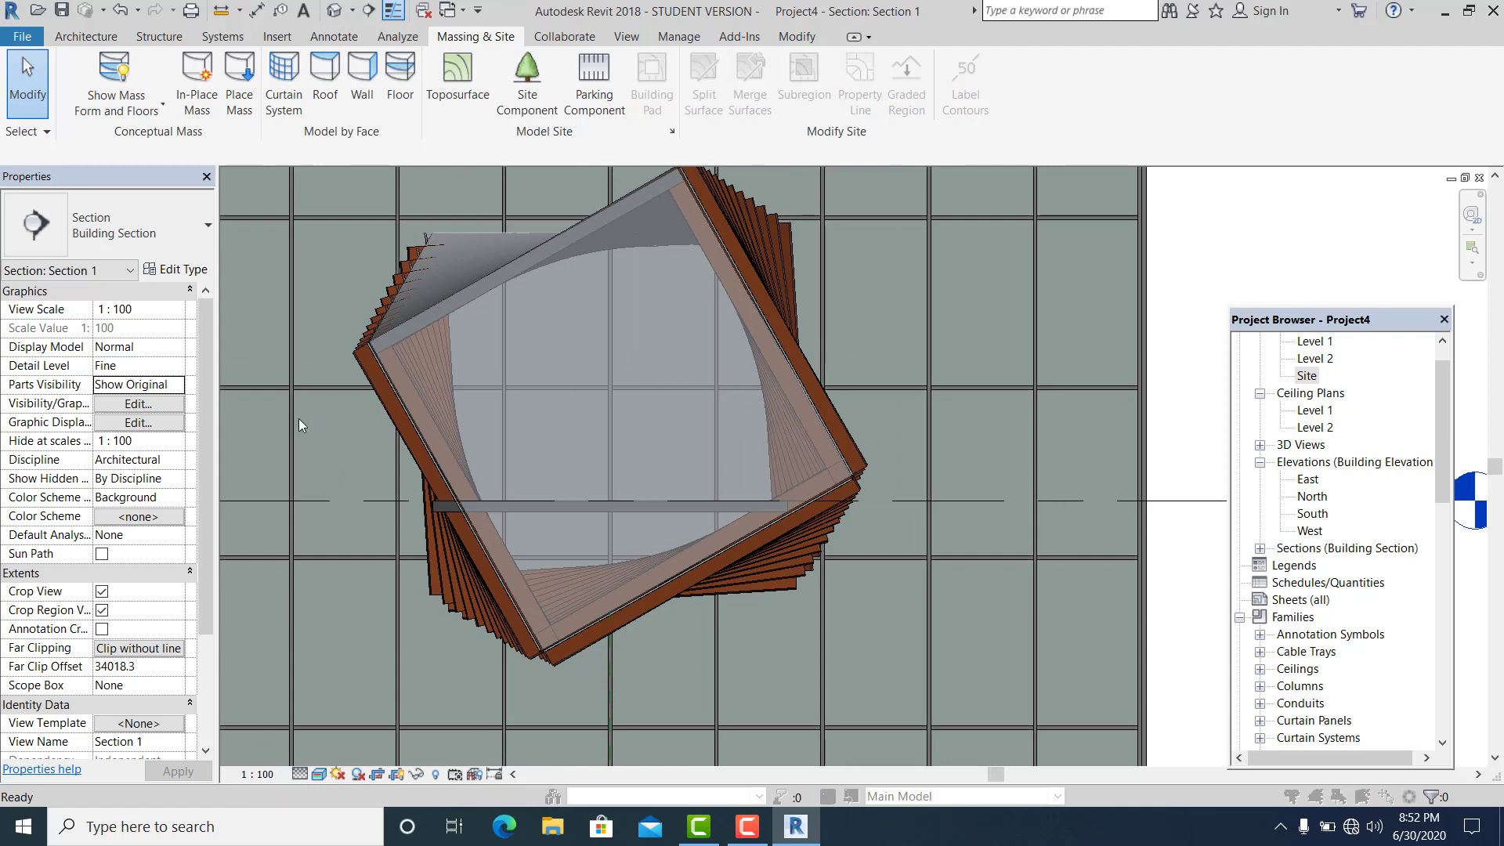
{"action": "key", "text": "v"}
{"action": "key", "text": "g"}
{"action": "scroll", "coordinate": [979, 346], "scroll_direction": "down", "scroll_amount": 6}
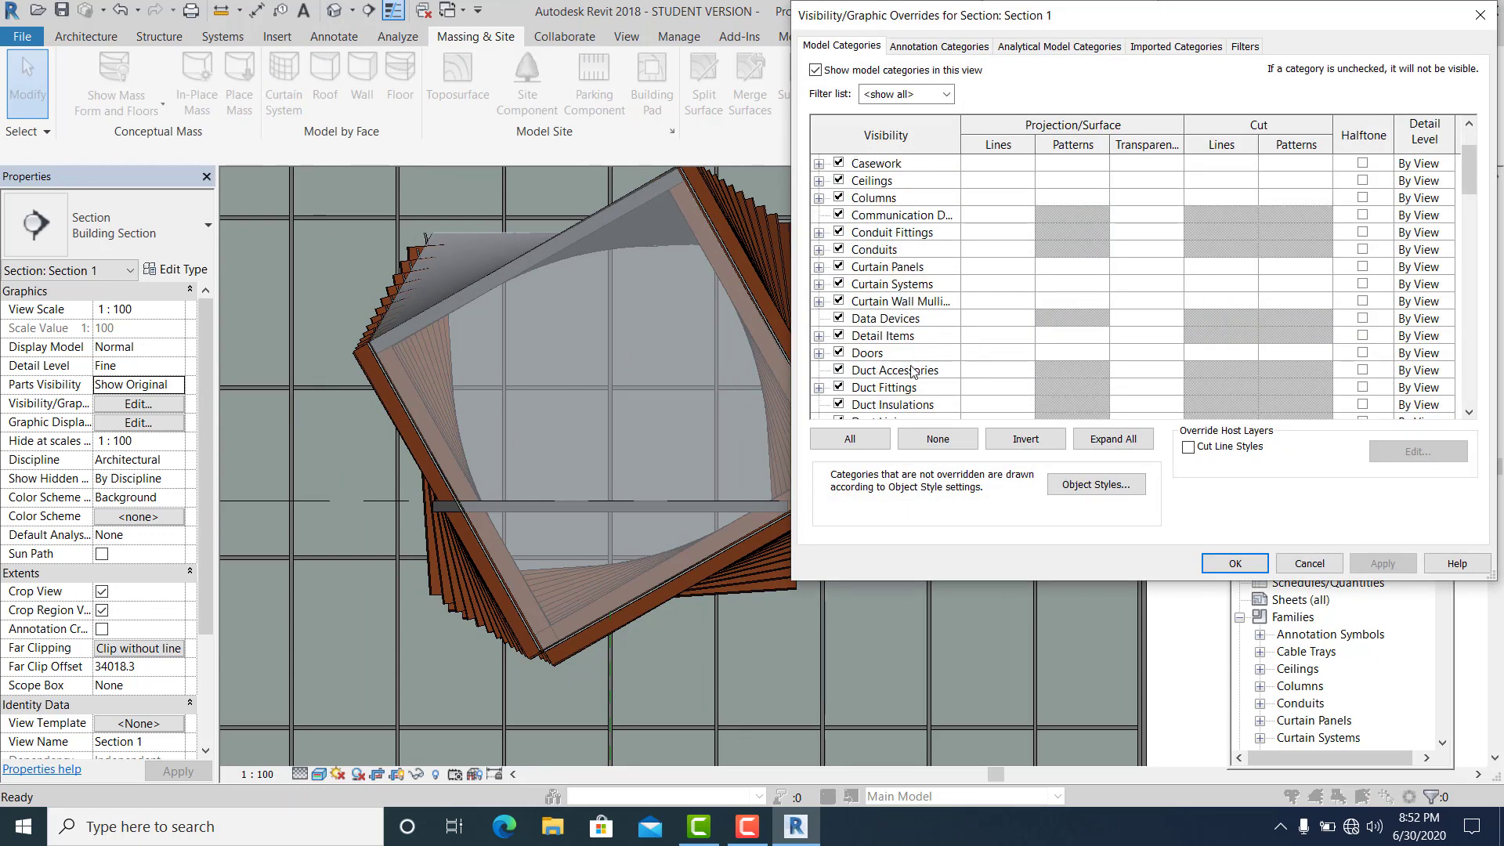
{"action": "scroll", "coordinate": [915, 383], "scroll_direction": "down", "scroll_amount": 2}
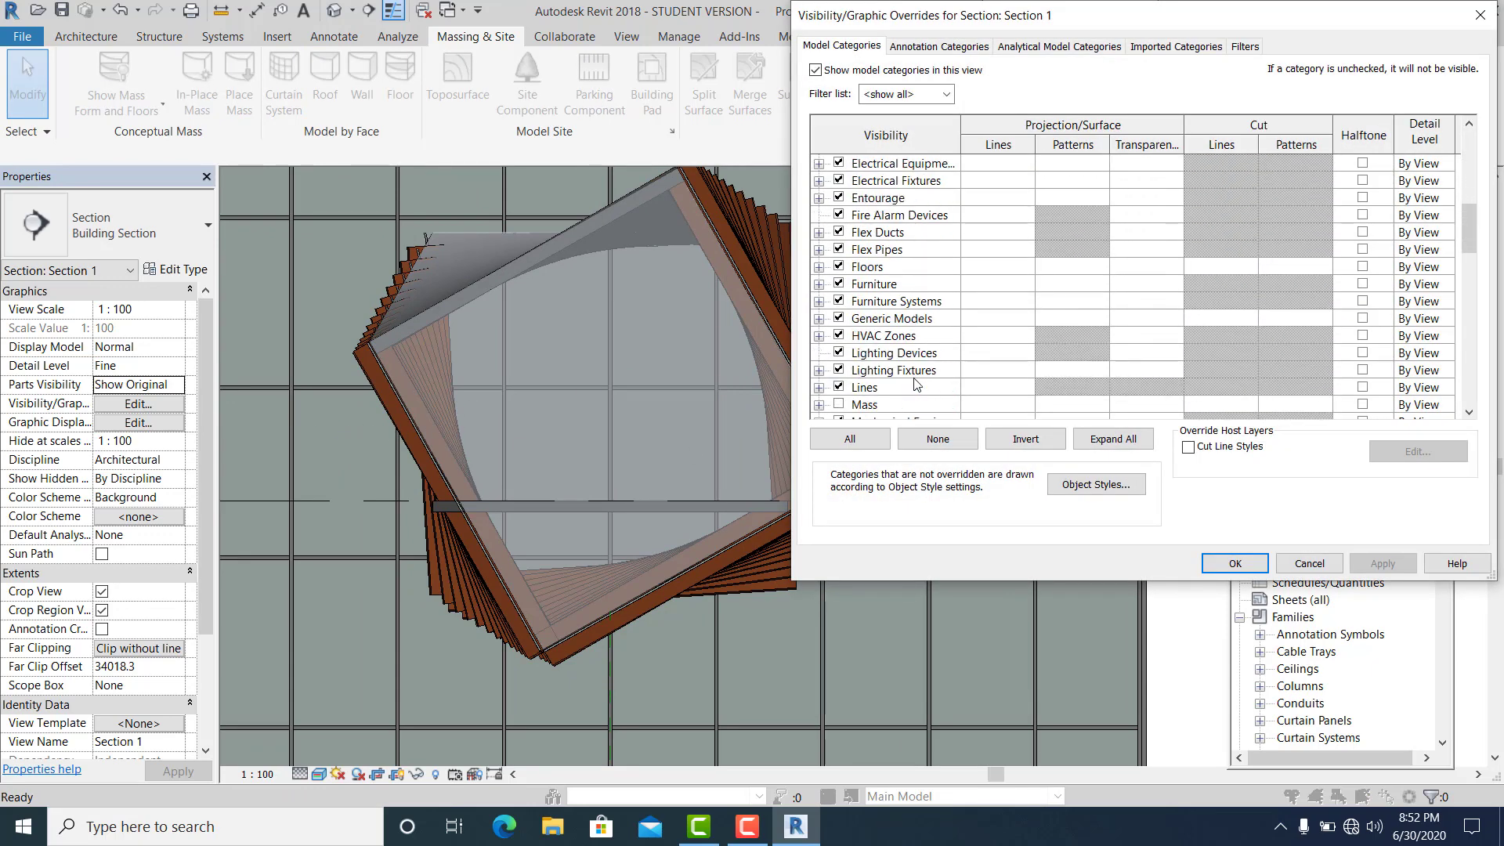
{"action": "left_click", "coordinate": [1291, 567]}
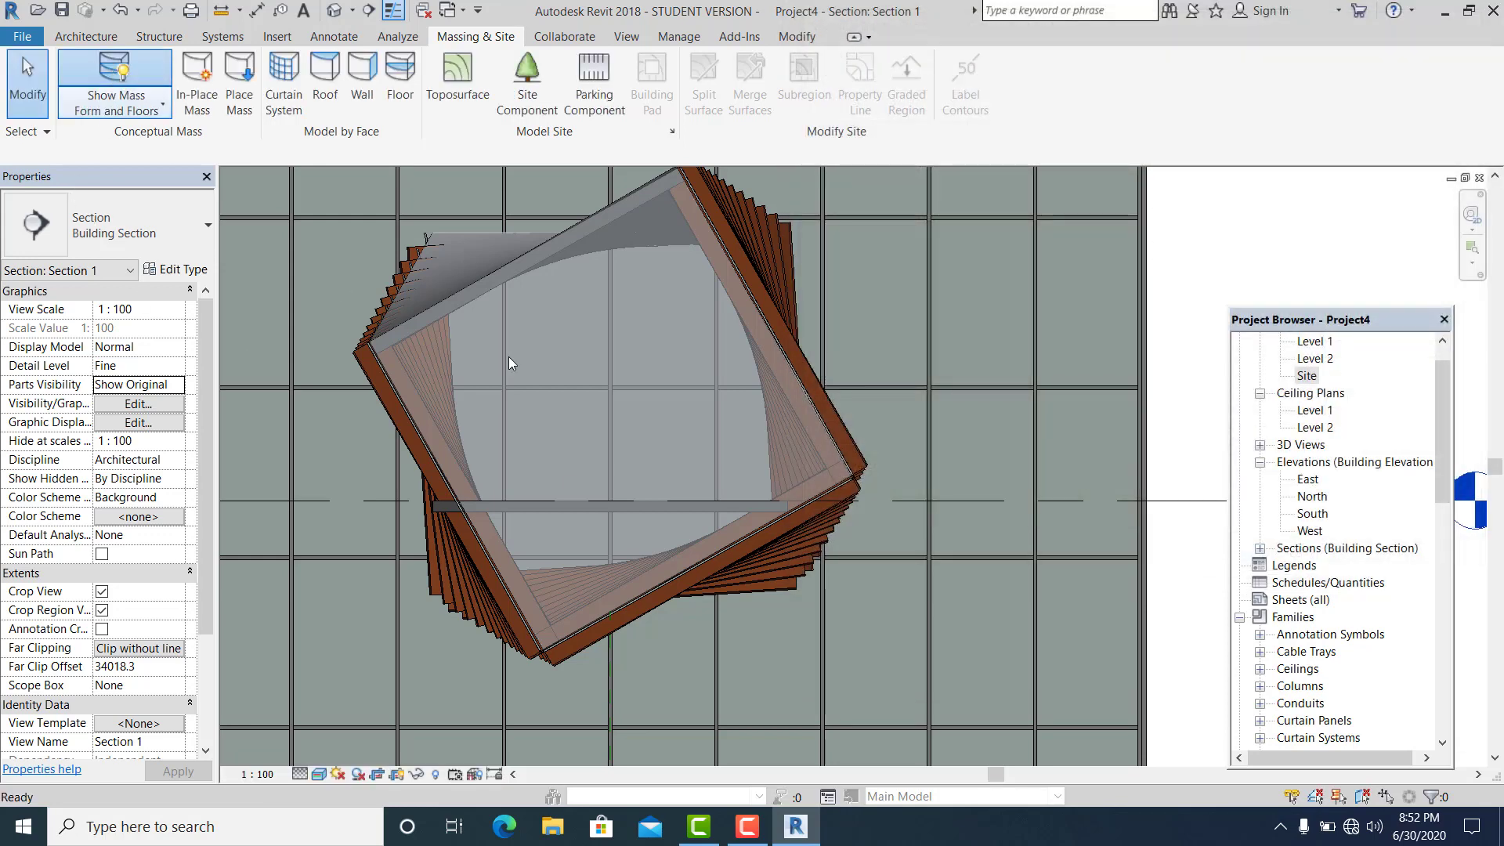
Try to unpin and delete the single horizontal mullion crossing the walkway opening just below the Level 2 floor.
{"action": "scroll", "coordinate": [607, 515], "scroll_direction": "down", "scroll_amount": 3}
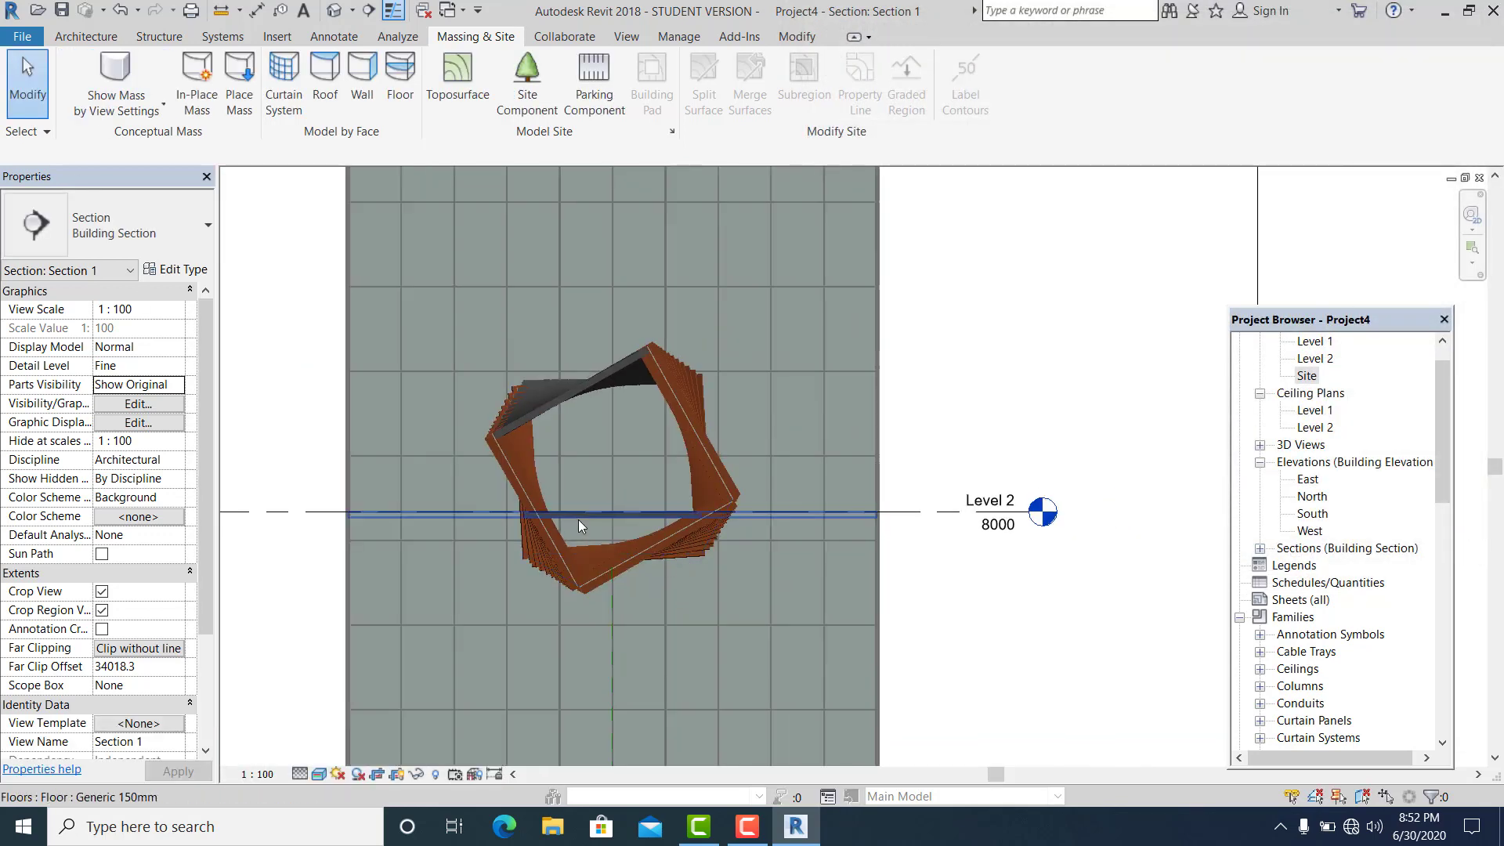
{"action": "scroll", "coordinate": [584, 529], "scroll_direction": "up", "scroll_amount": 3}
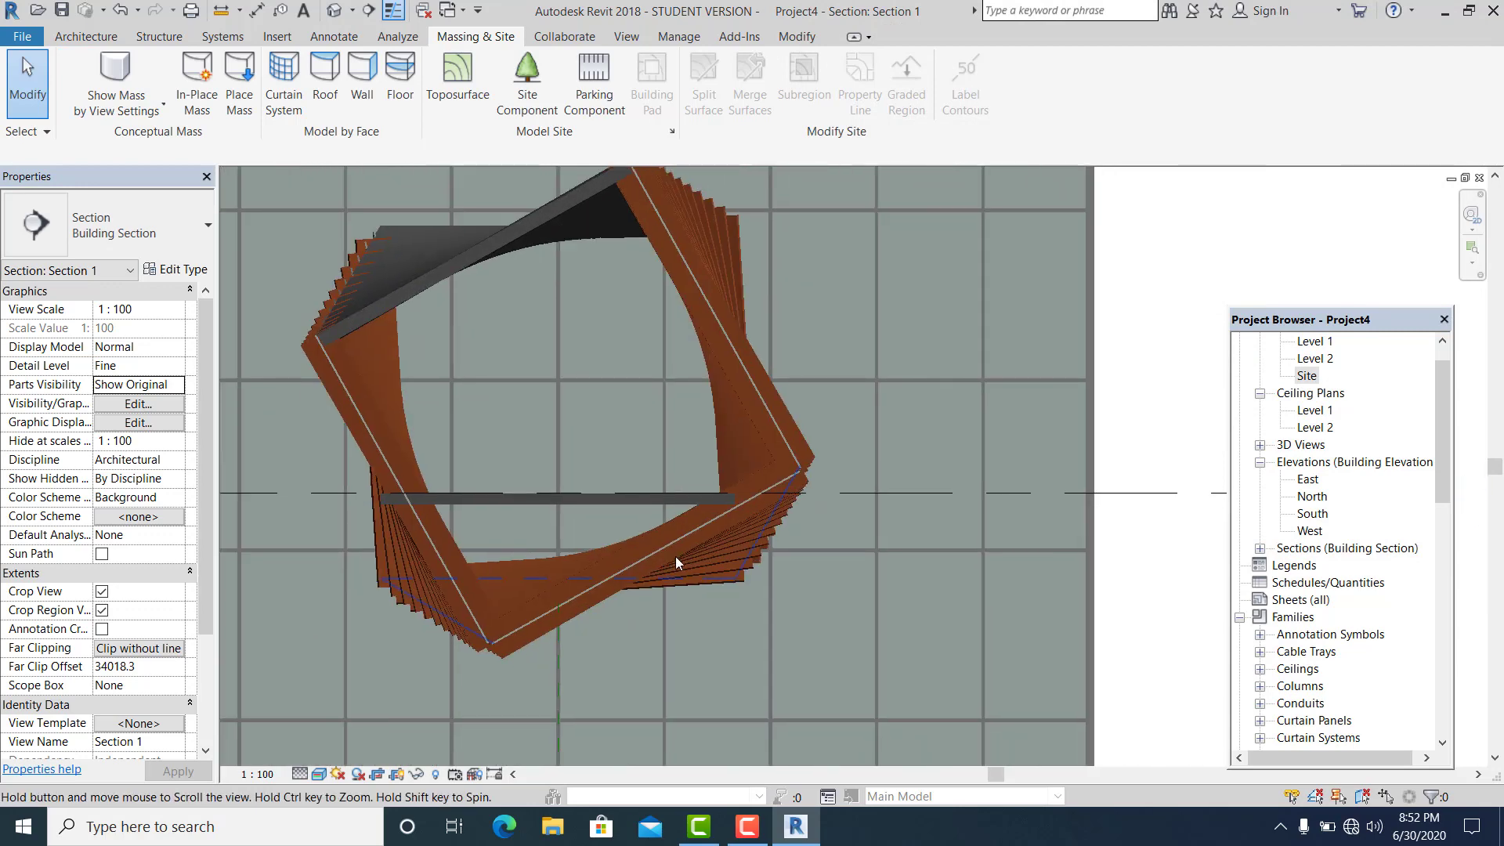
{"action": "scroll", "coordinate": [630, 525], "scroll_direction": "up", "scroll_amount": 2}
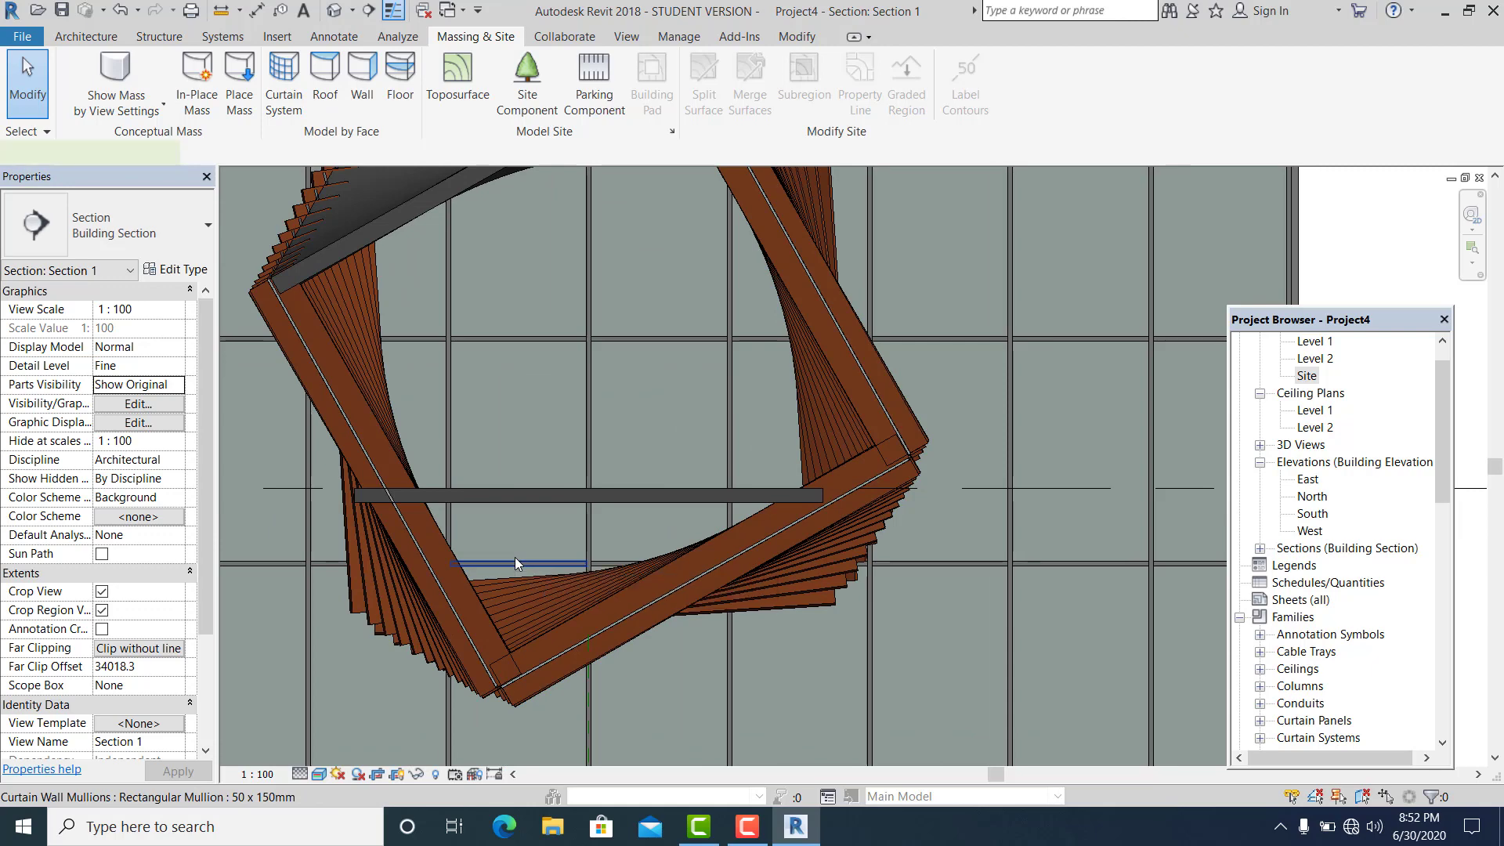
{"action": "left_click", "coordinate": [515, 561]}
{"action": "left_click", "coordinate": [558, 522]}
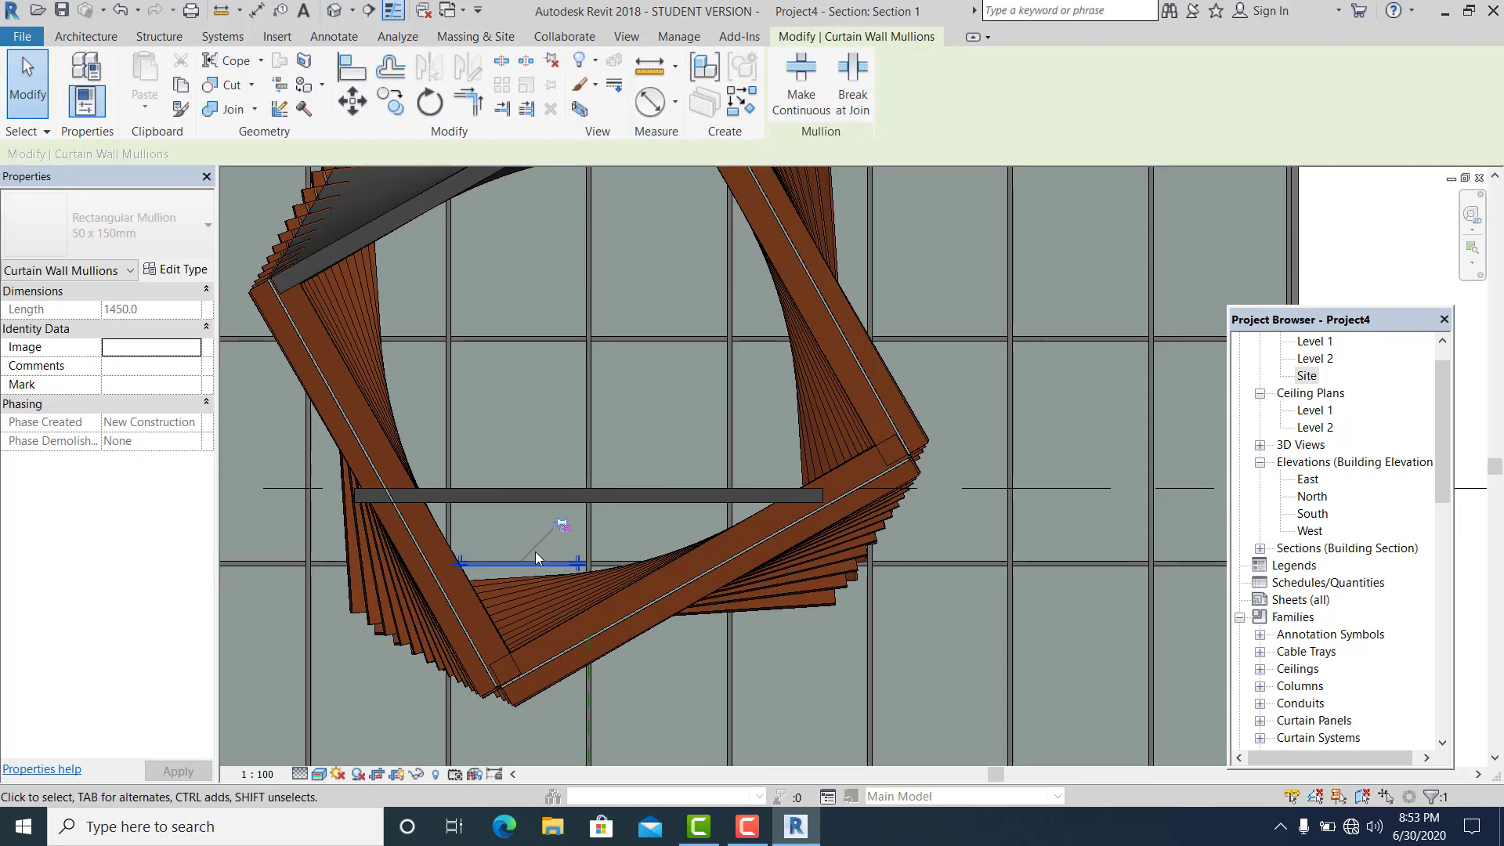
{"action": "key", "text": "Escape"}
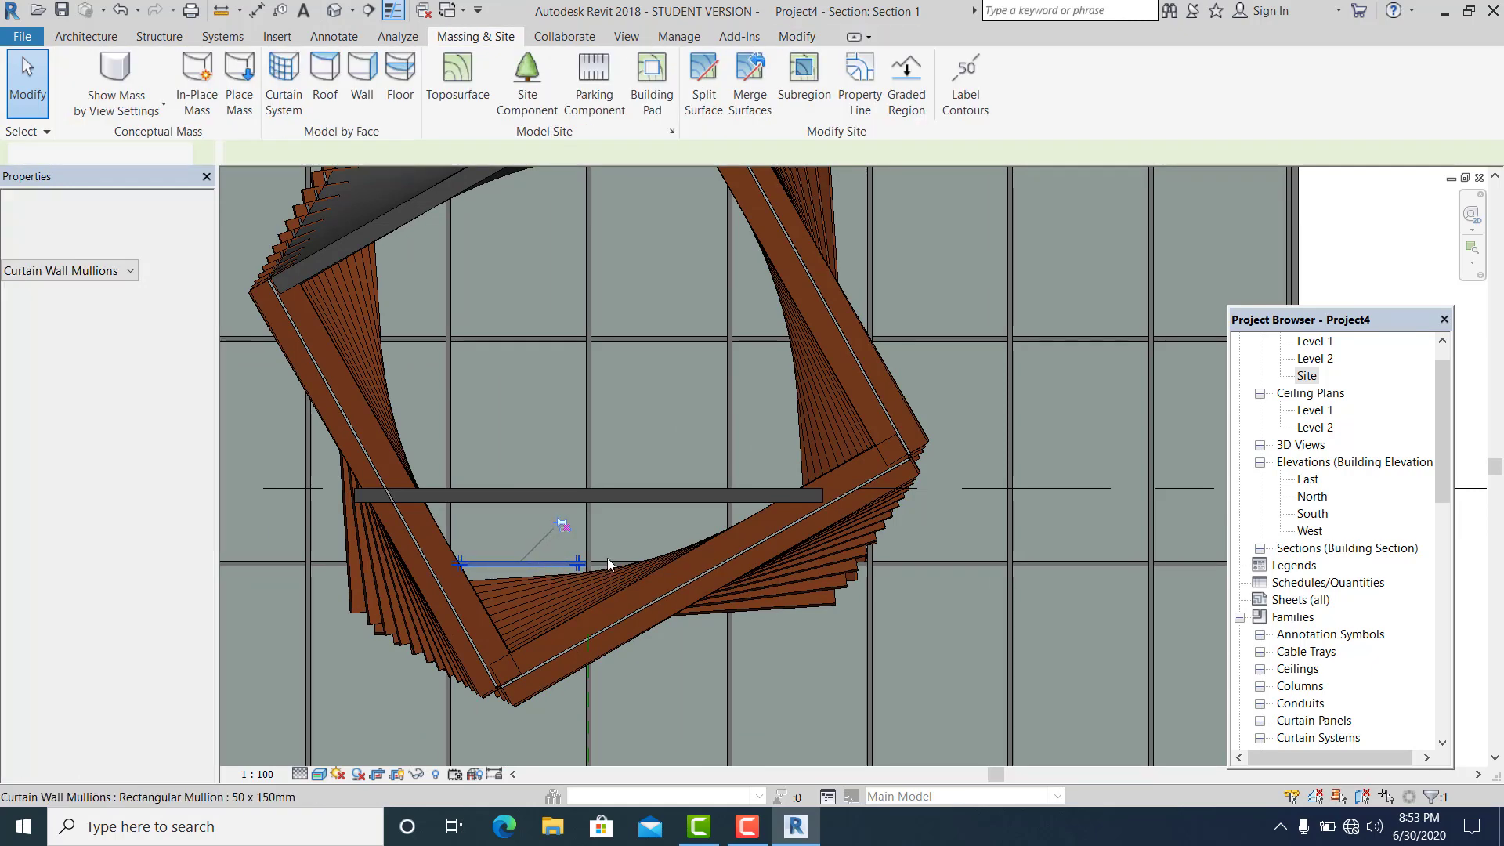
{"action": "left_click", "coordinate": [598, 557]}
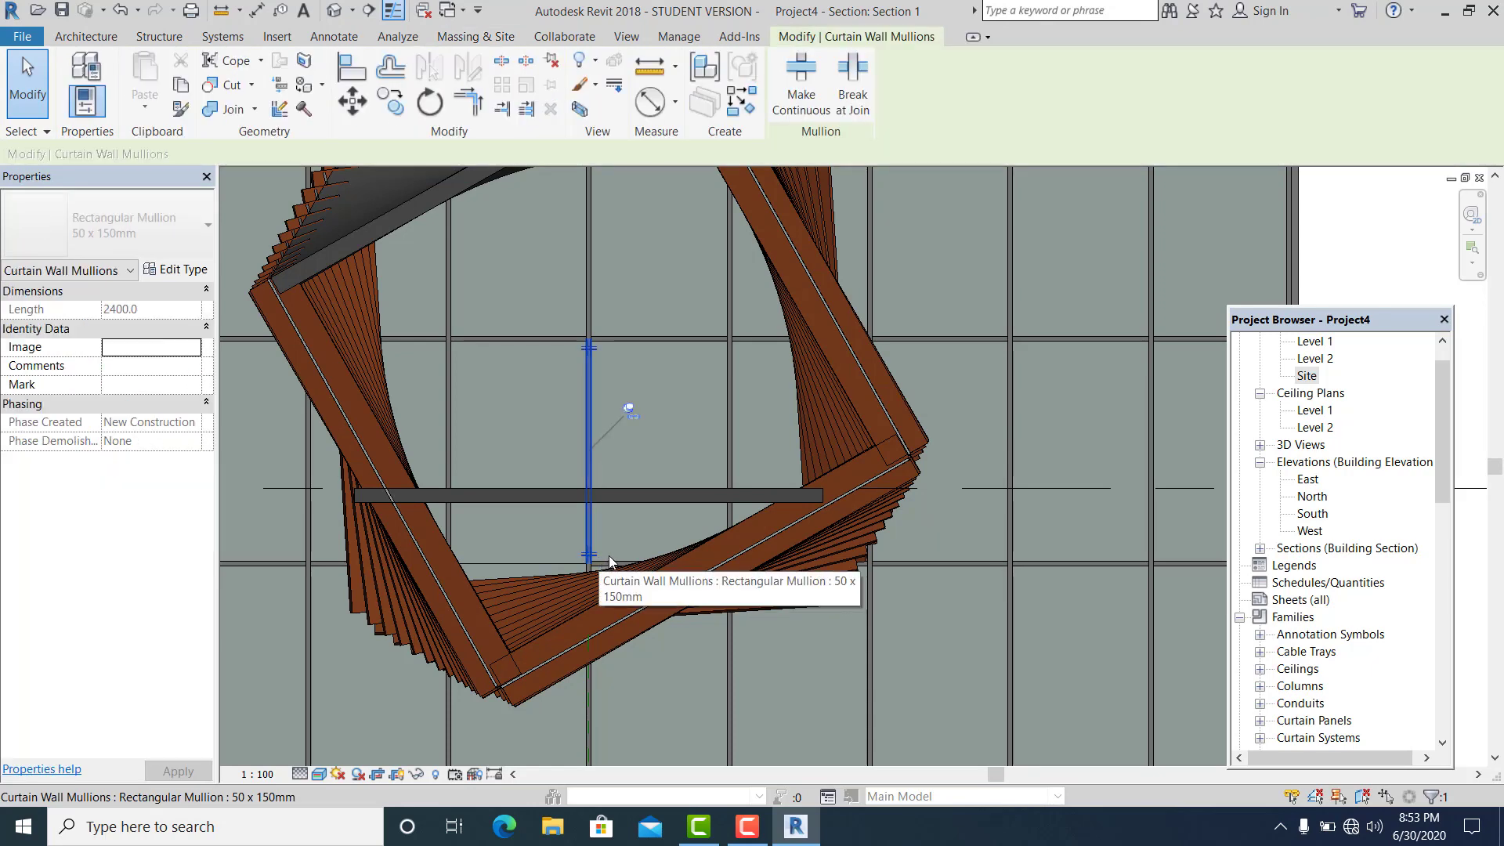
{"action": "key", "text": "ctrl+z"}
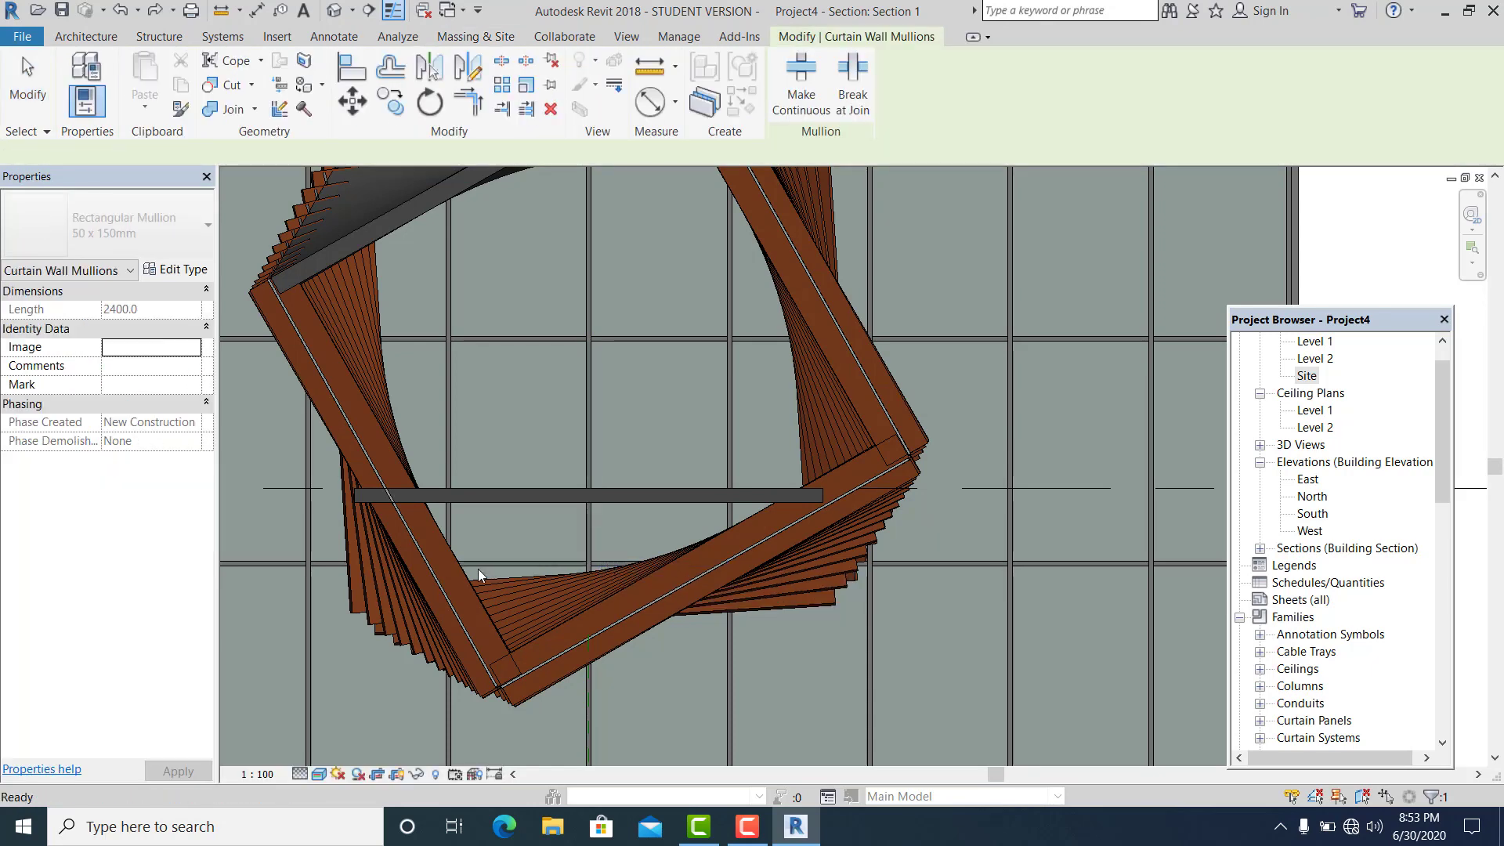
{"action": "key", "text": "Escape"}
Unpin the tower's horizontal curtain grid line just below Level 2 and move it up to the walkway floor, then deselect it.
{"action": "scroll", "coordinate": [478, 575], "scroll_direction": "down", "scroll_amount": 3}
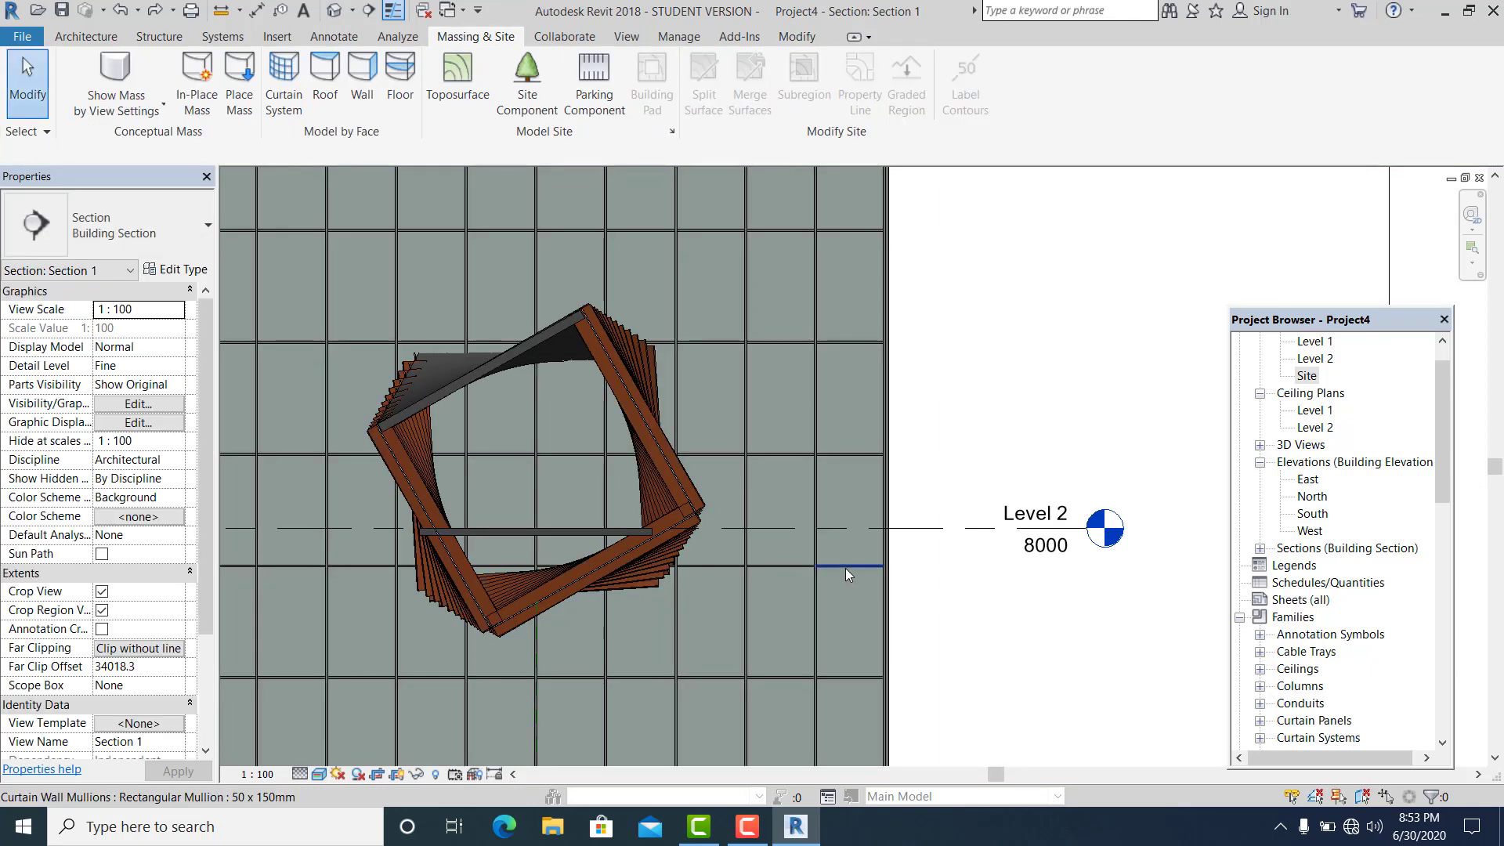
{"action": "left_click", "coordinate": [845, 568]}
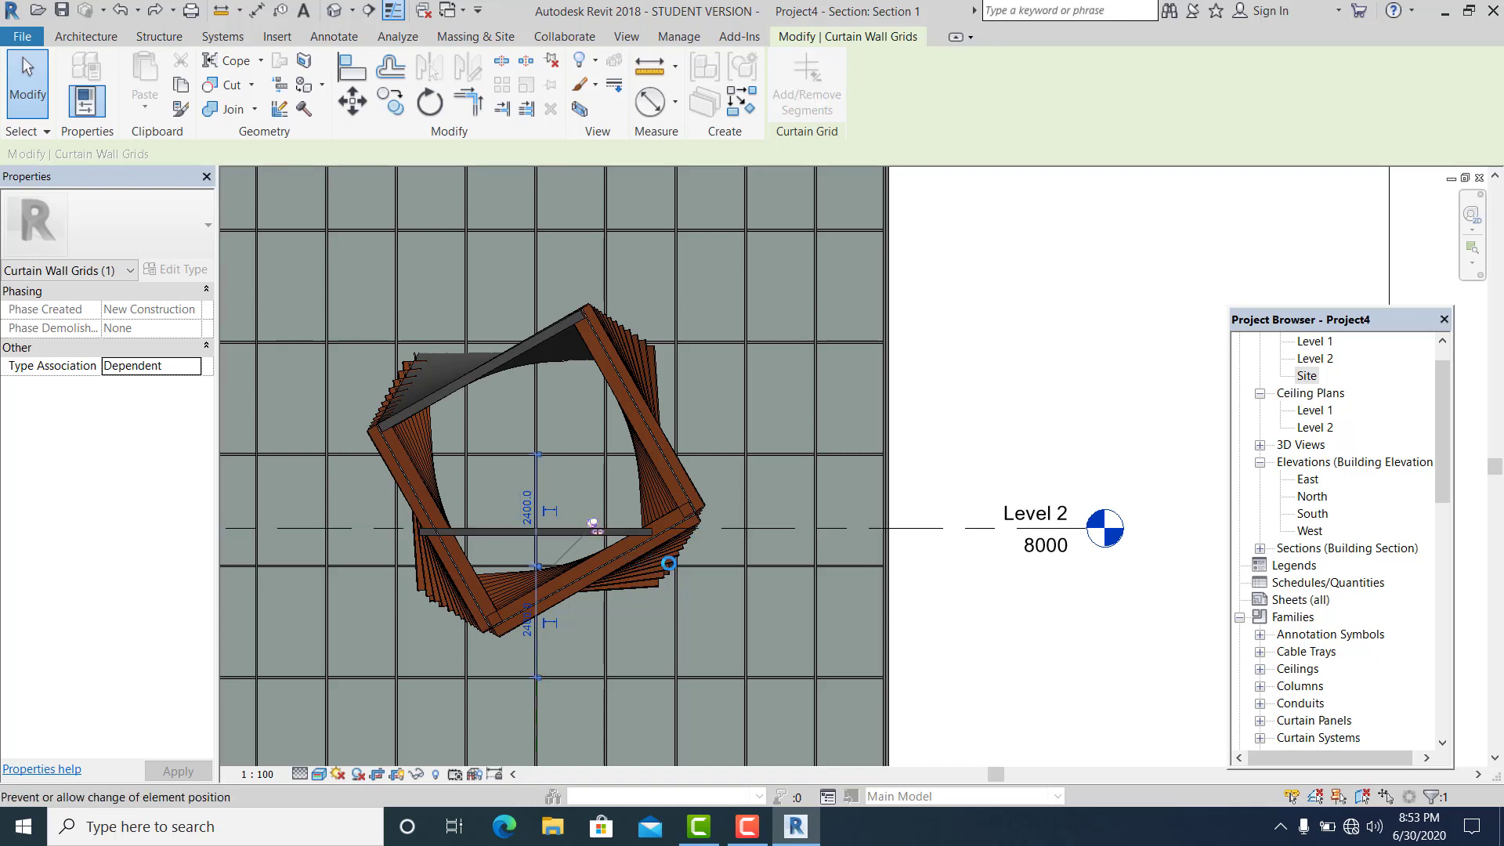
{"action": "left_click", "coordinate": [669, 563]}
{"action": "scroll", "coordinate": [705, 570], "scroll_direction": "up", "scroll_amount": 2}
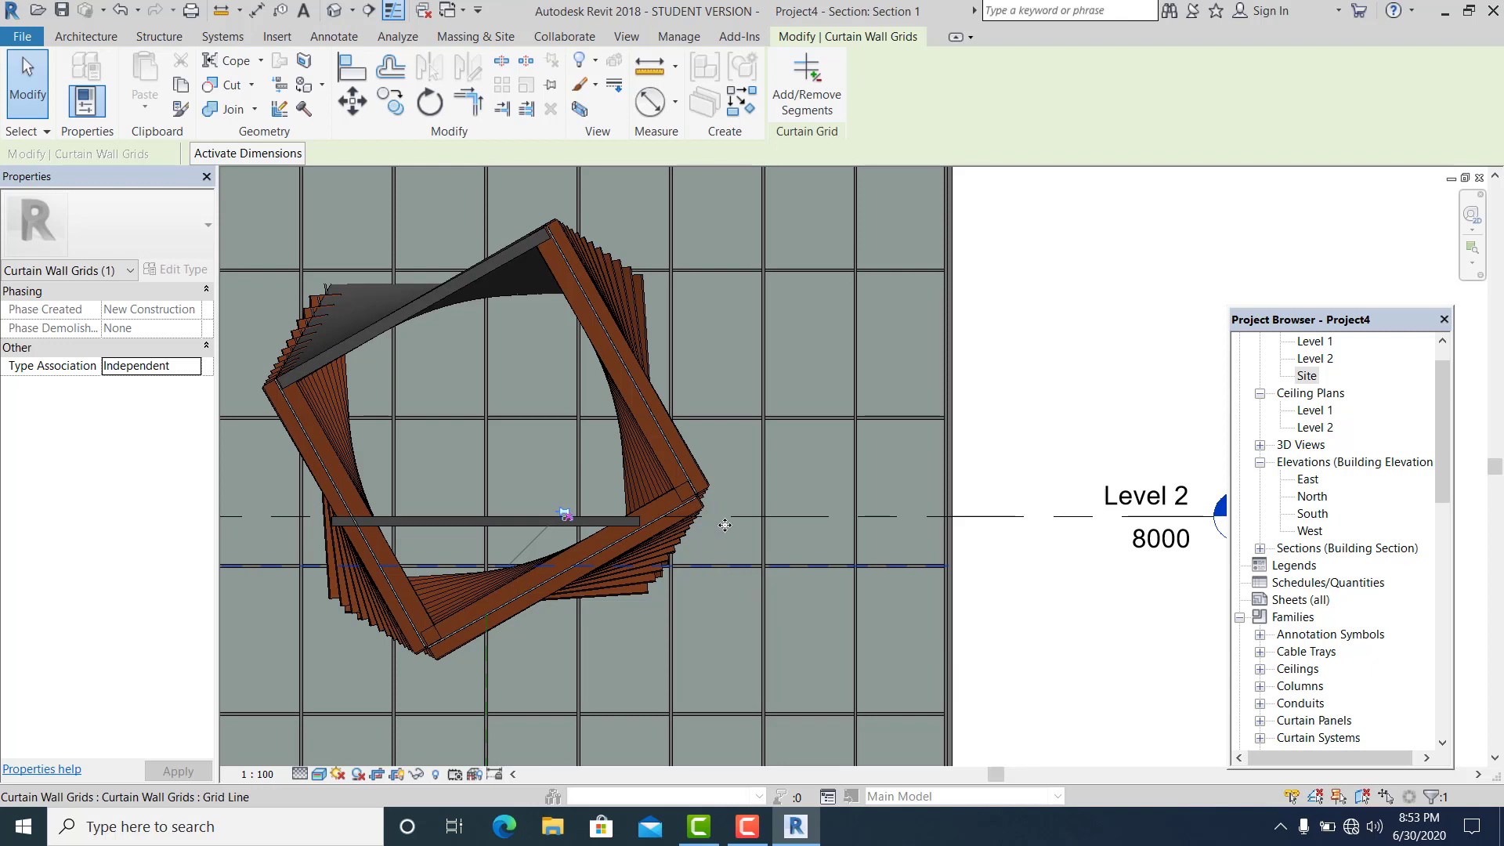
{"action": "left_click_drag", "start_coordinate": [725, 524], "coordinate": [724, 522]}
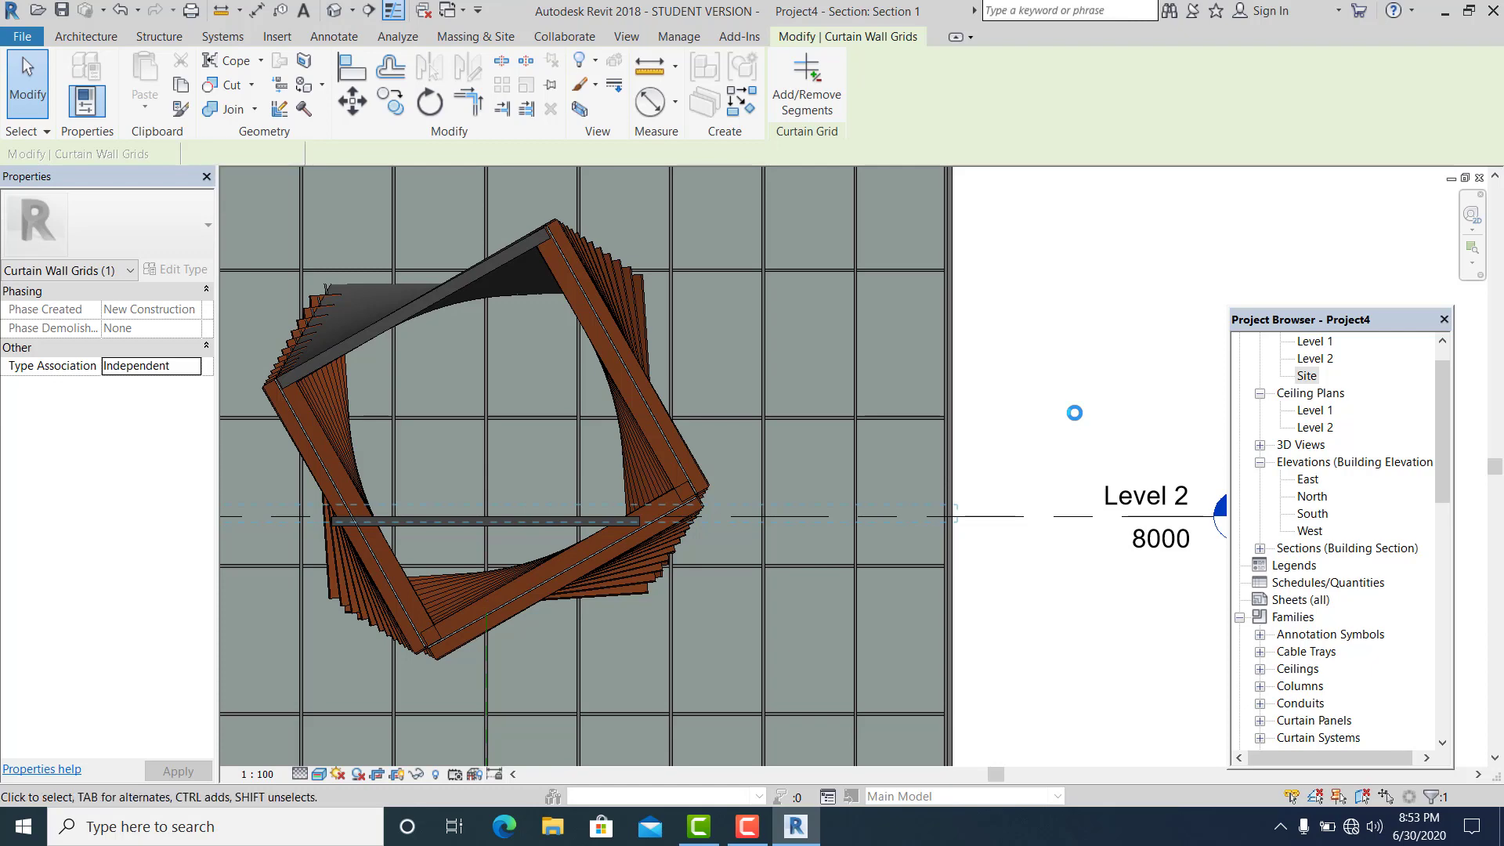
{"action": "scroll", "coordinate": [497, 525], "scroll_direction": "up", "scroll_amount": 2}
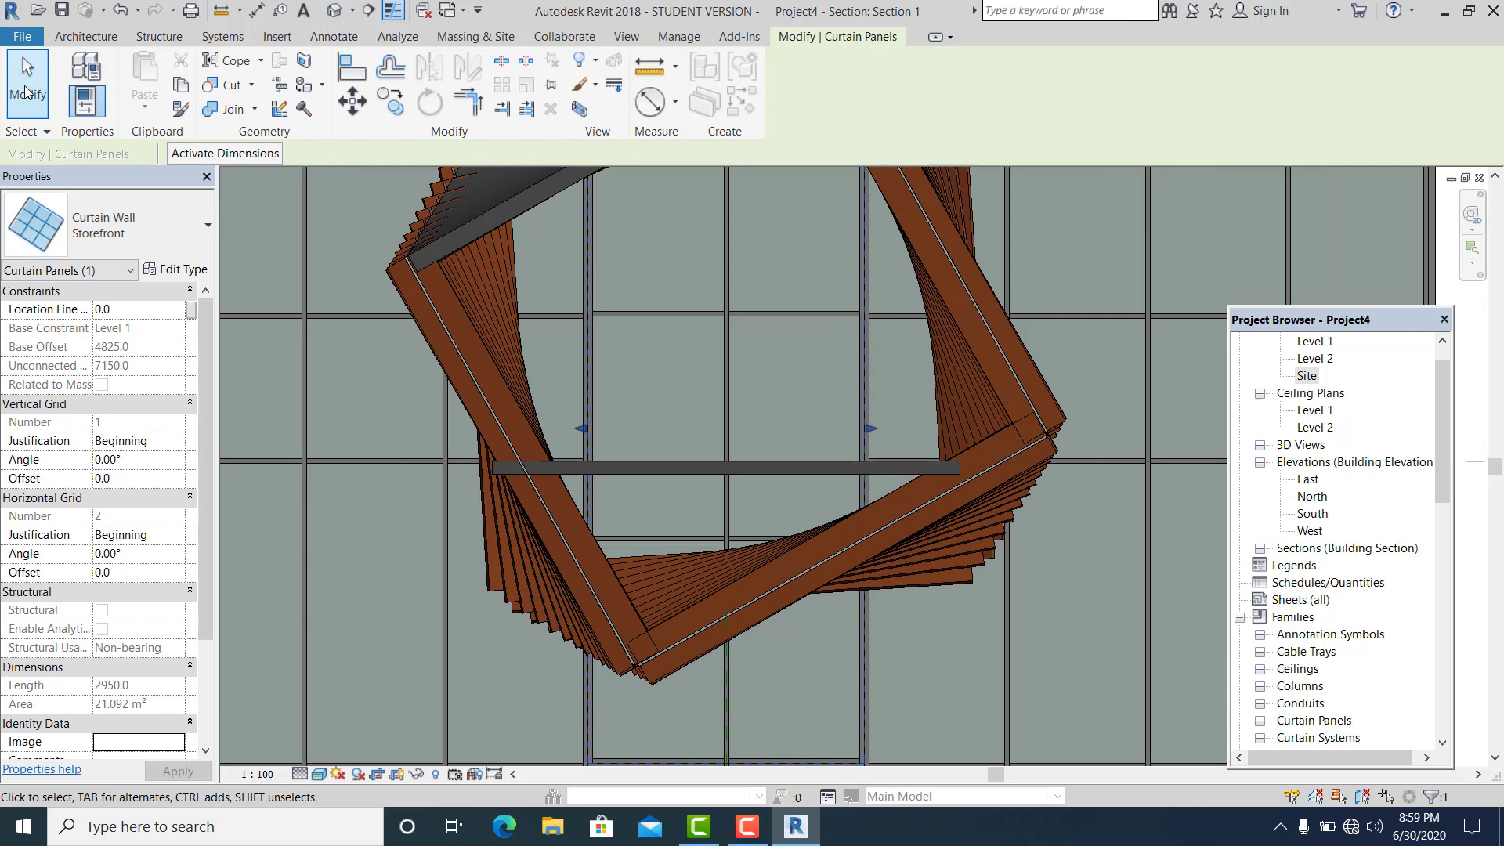
{"action": "left_click", "coordinate": [27, 92]}
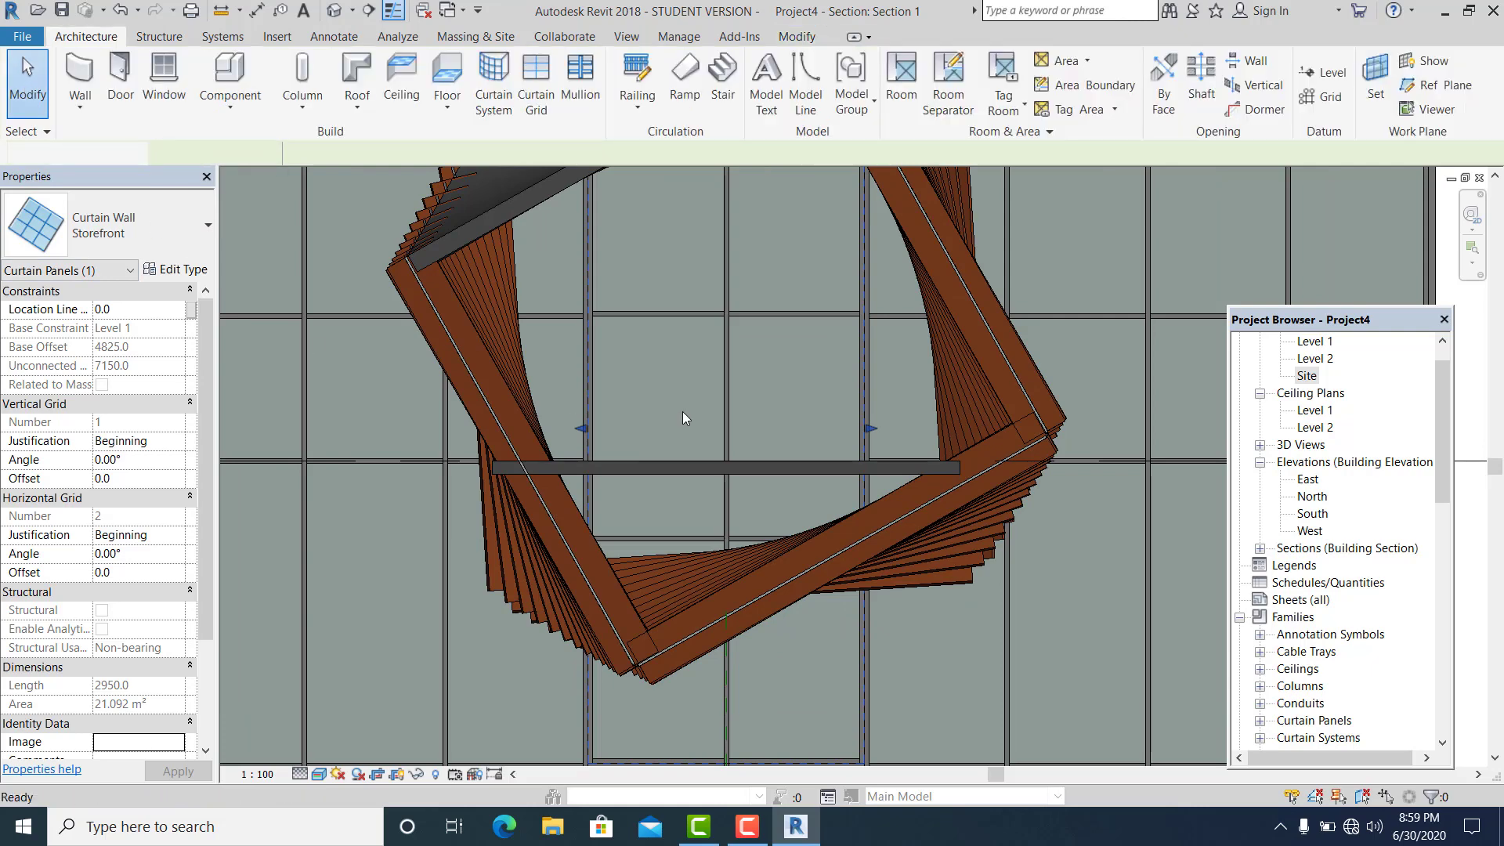
Unpin and delete the two horizontal mullions crossing the storefront curtain wall above the walkway floor.
{"action": "scroll", "coordinate": [684, 411], "scroll_direction": "up", "scroll_amount": 1}
{"action": "left_click", "coordinate": [772, 302]}
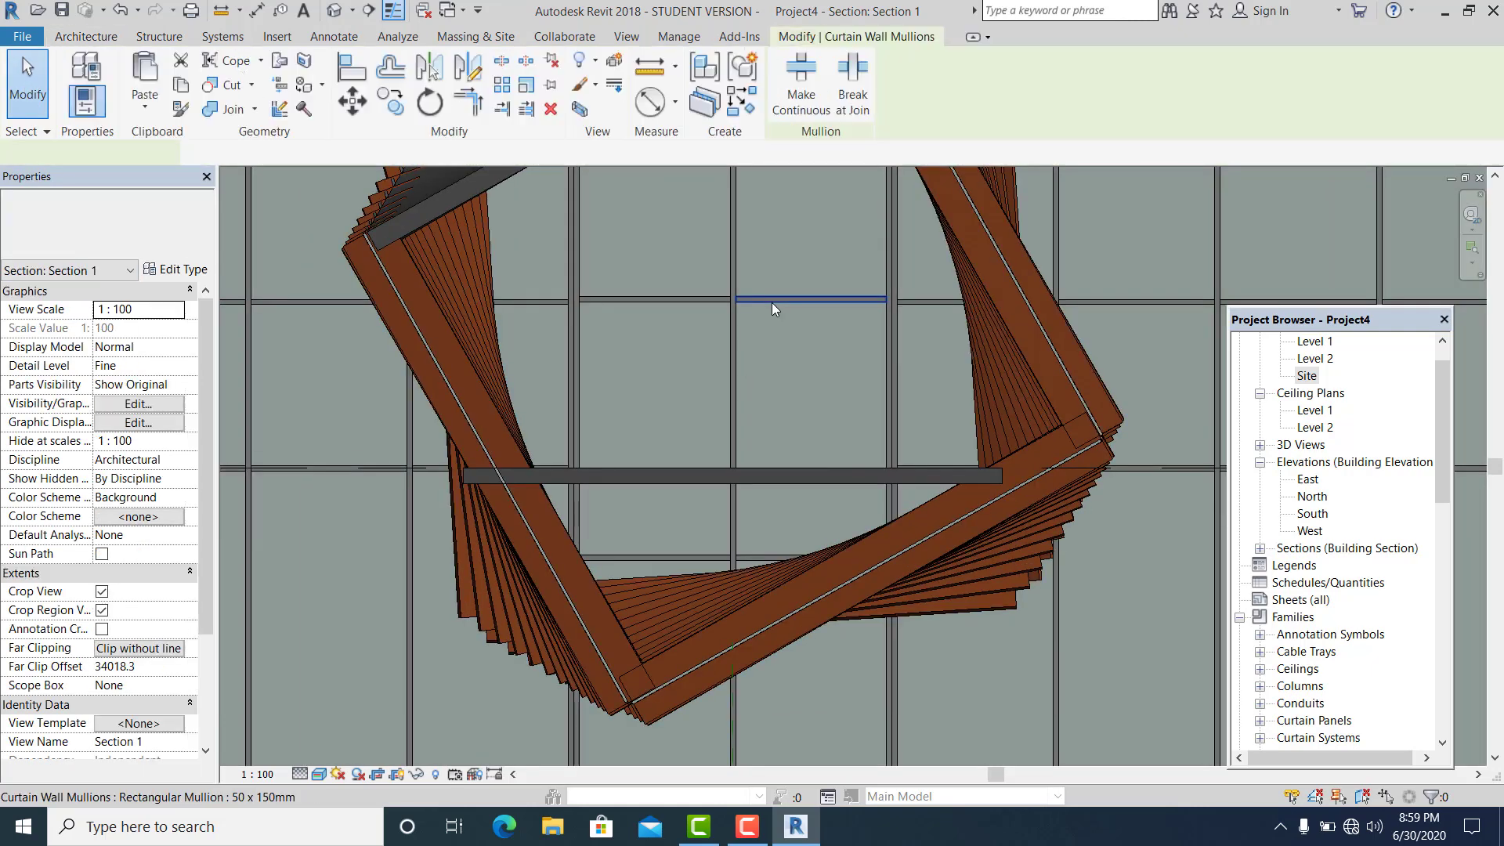
{"action": "left_click", "coordinate": [644, 302]}
{"action": "left_click", "coordinate": [691, 259]}
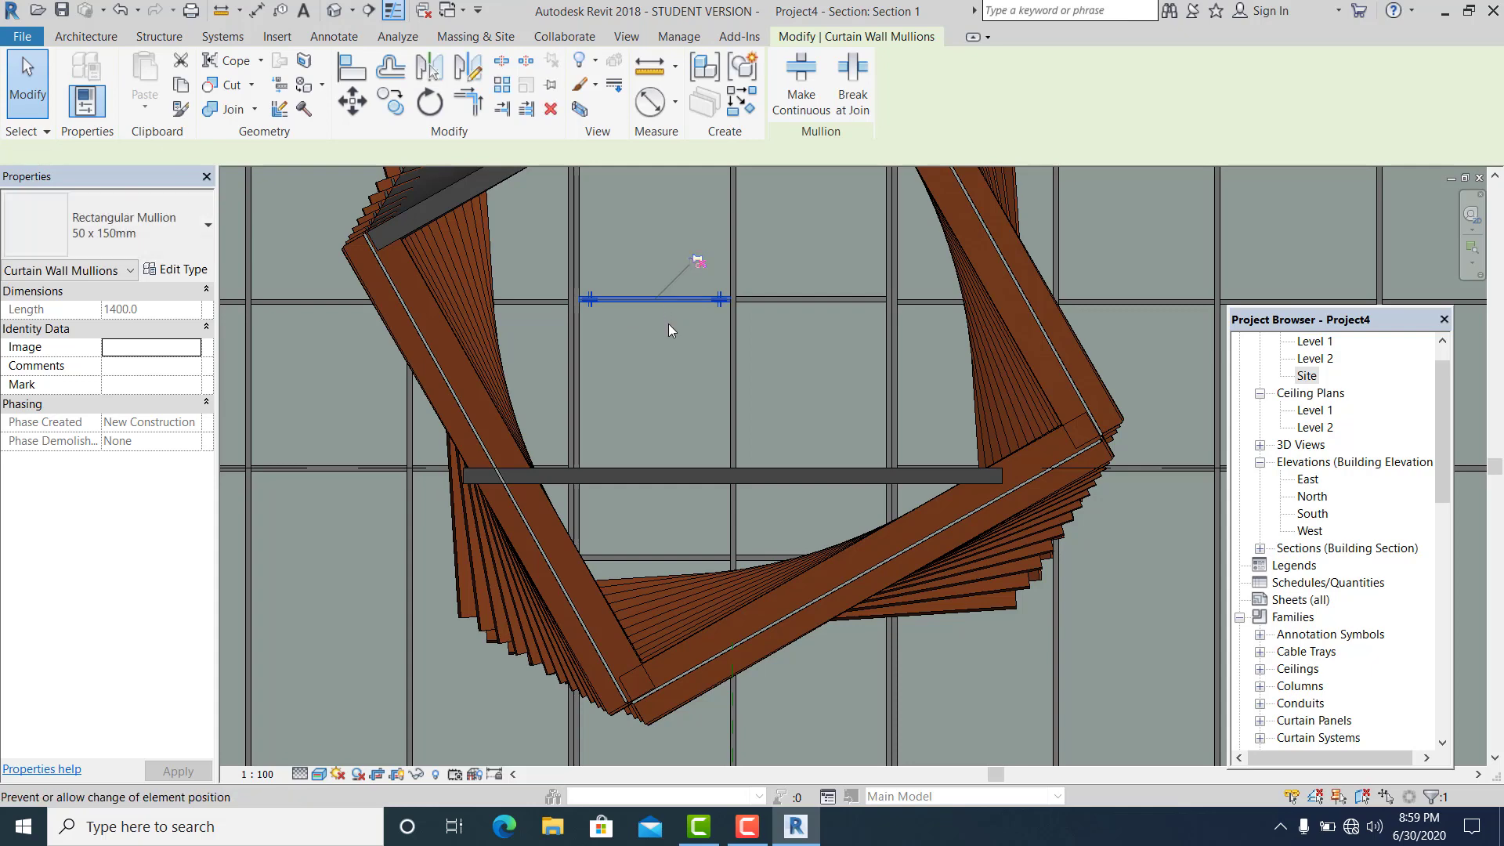
{"action": "key", "text": "Delete"}
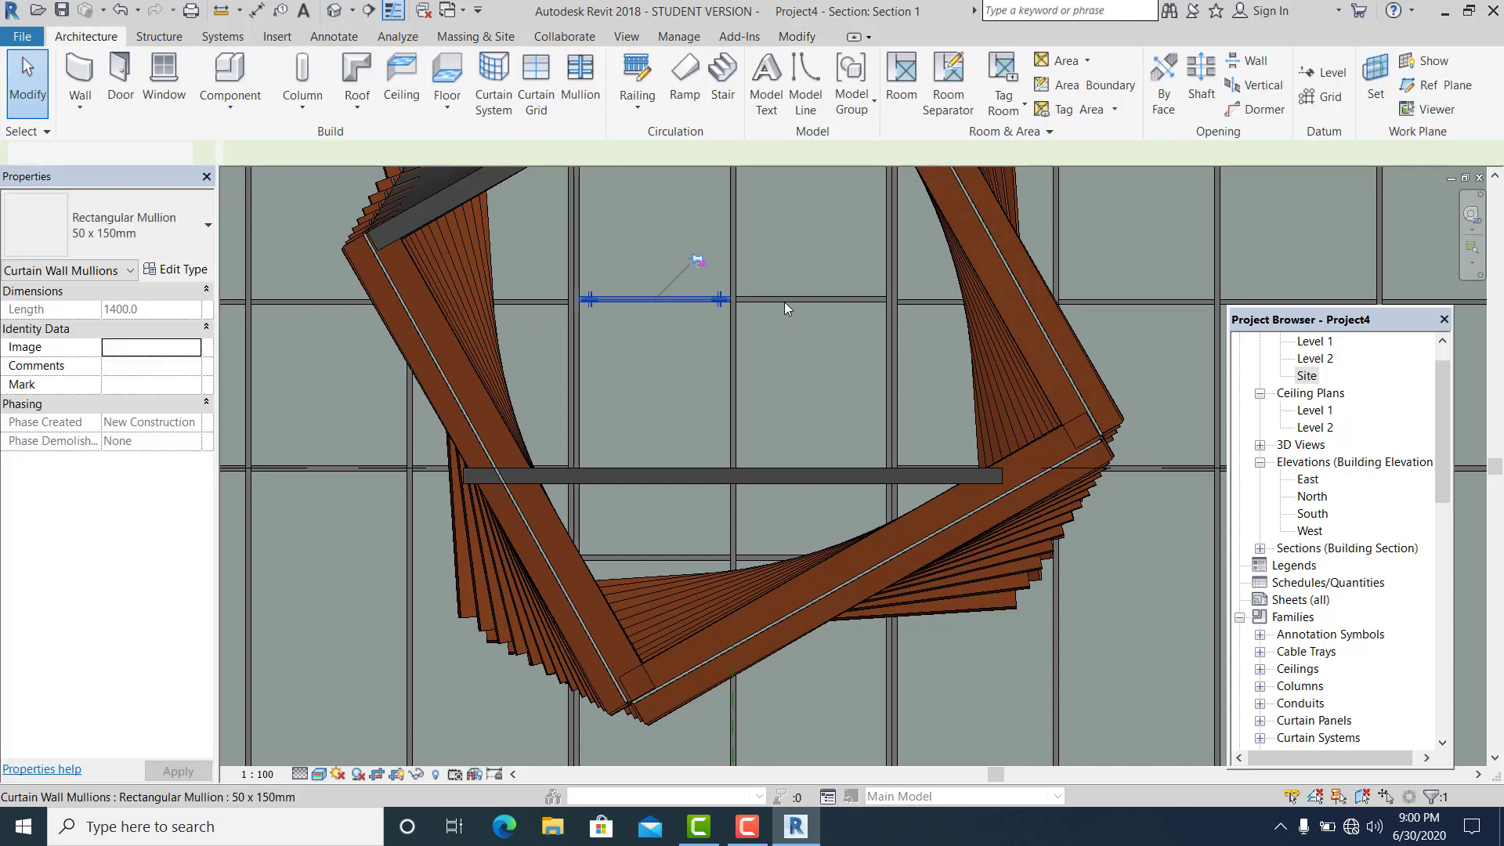
Select and unpin the horizontal curtain grid line crossing the walkway opening above the floor, then deselect it.
{"action": "left_click", "coordinate": [688, 299]}
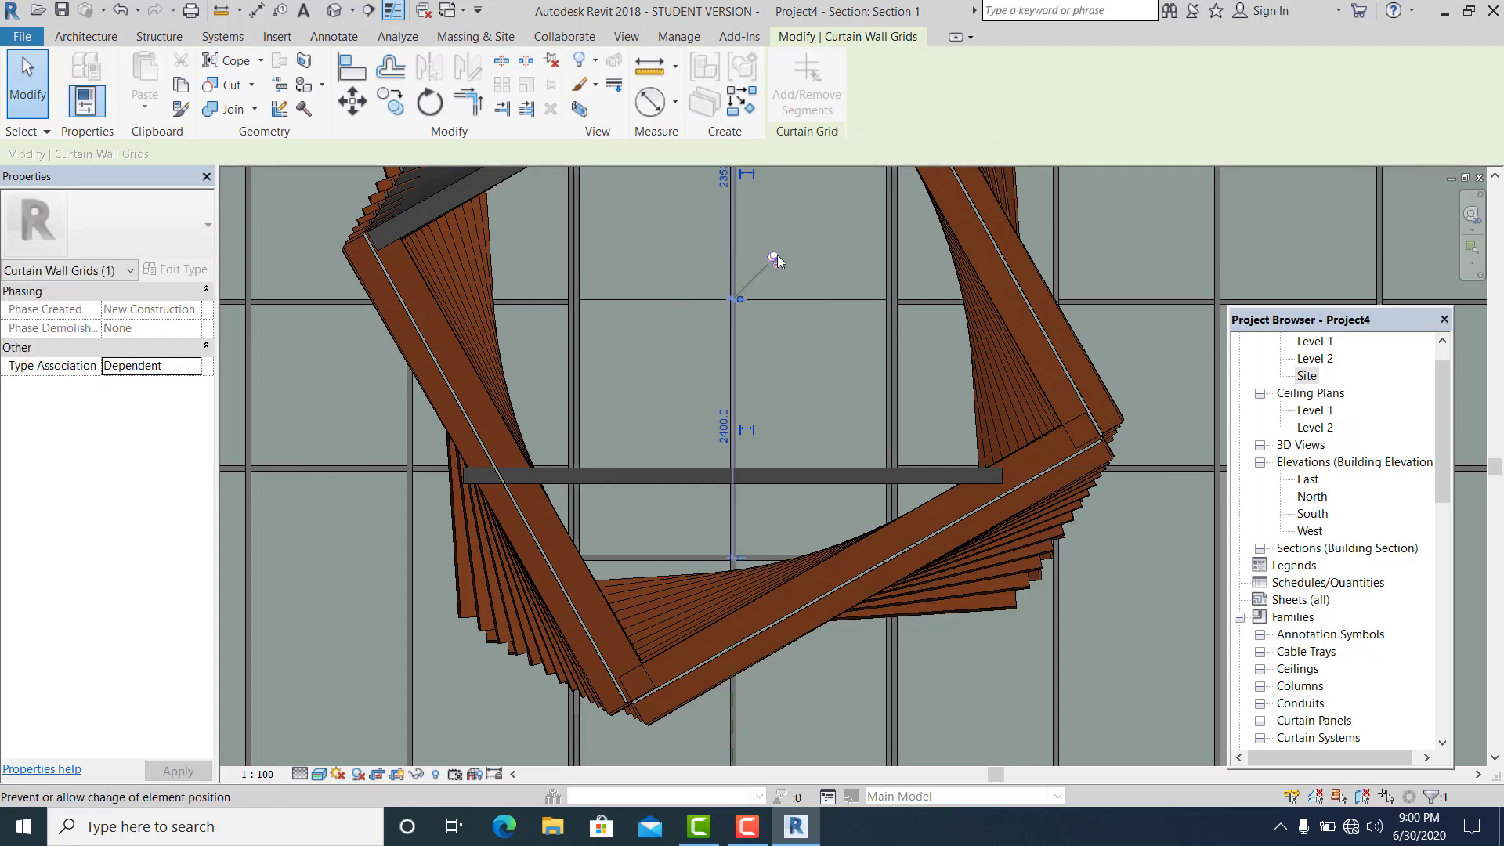
{"action": "left_click", "coordinate": [775, 256]}
{"action": "left_click", "coordinate": [774, 257]}
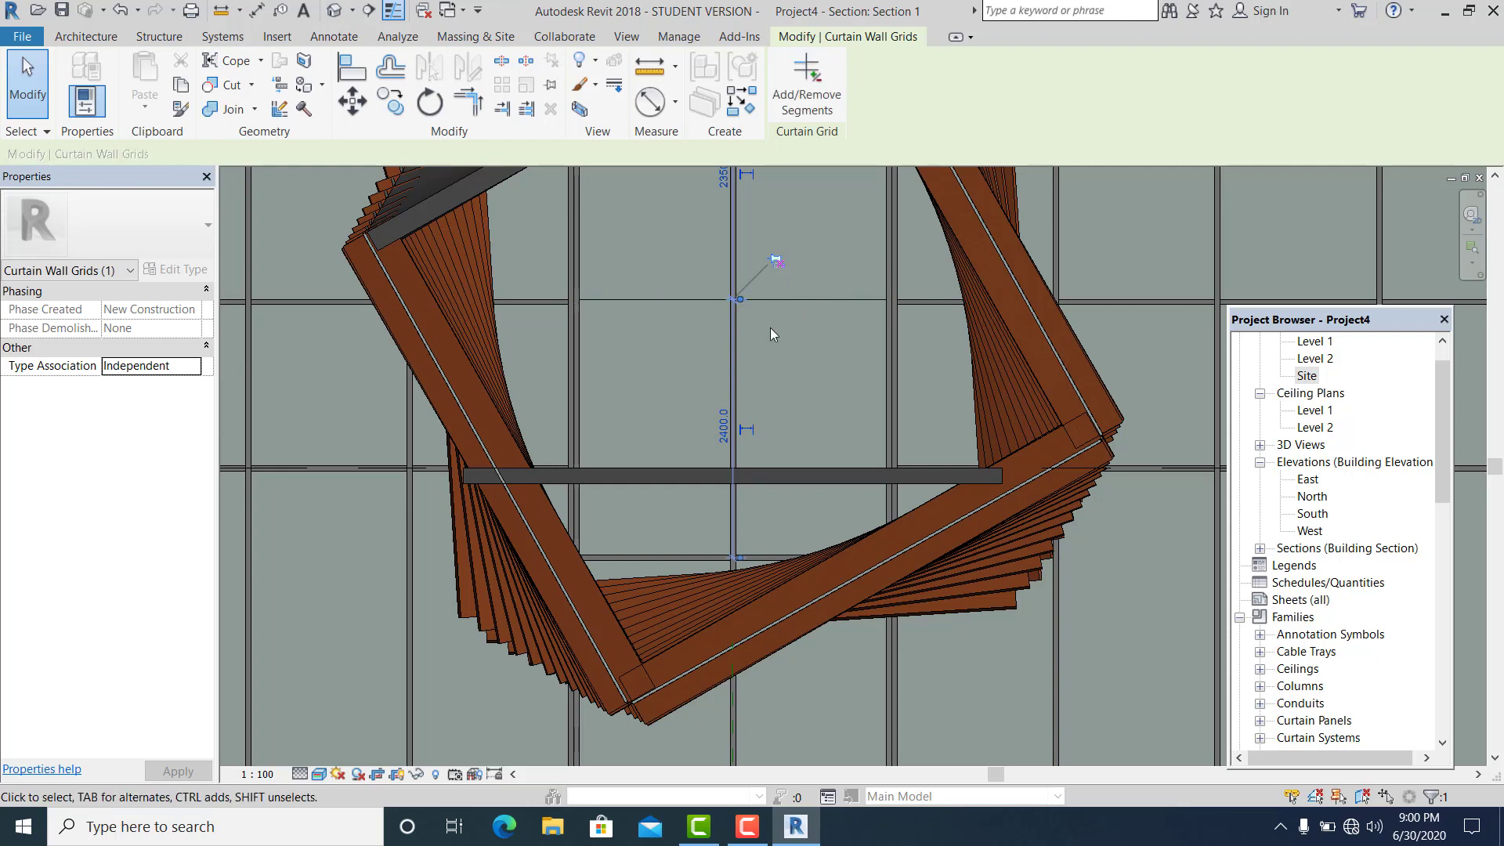
{"action": "middle_click_drag", "start_coordinate": [760, 334], "coordinate": [751, 453]}
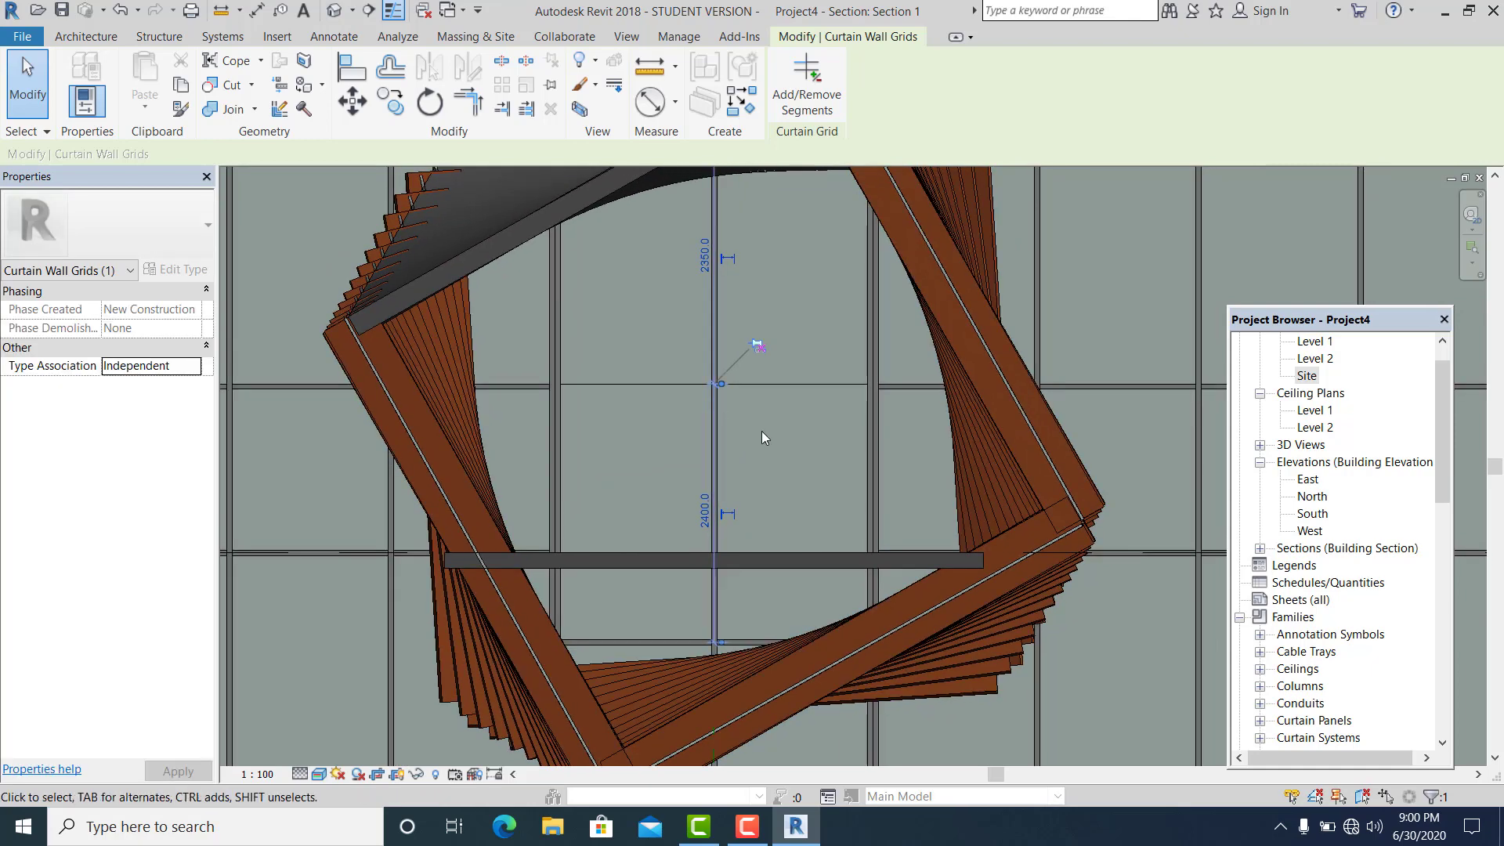
{"action": "scroll", "coordinate": [760, 432], "scroll_direction": "up", "scroll_amount": 2}
{"action": "key", "text": "Escape"}
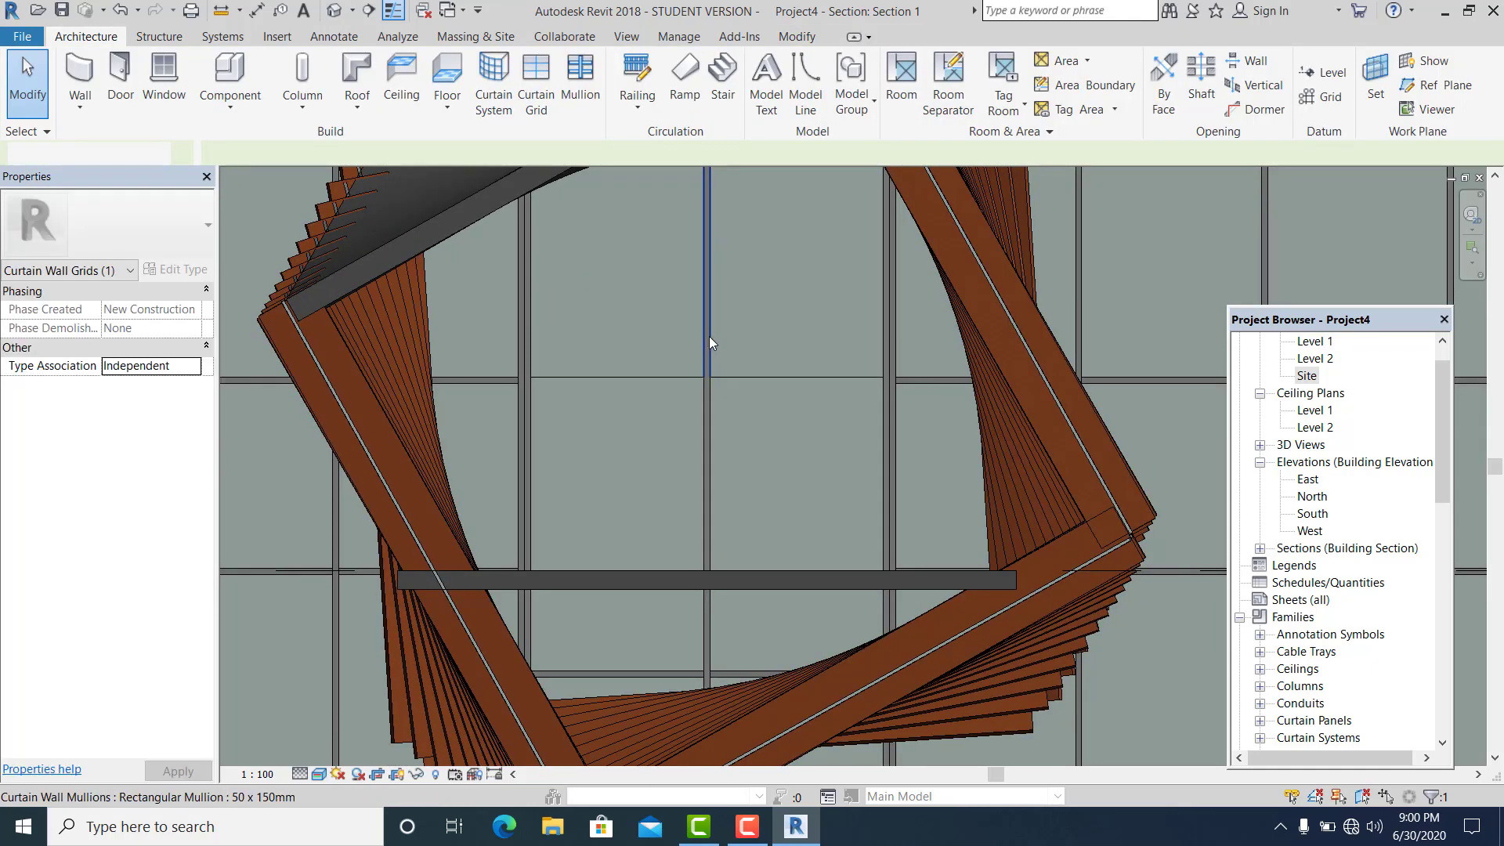
Unpin and delete the two vertical mullions in the middle of the walkway opening, above and below the horizontal grid line.
{"action": "left_click", "coordinate": [709, 338]}
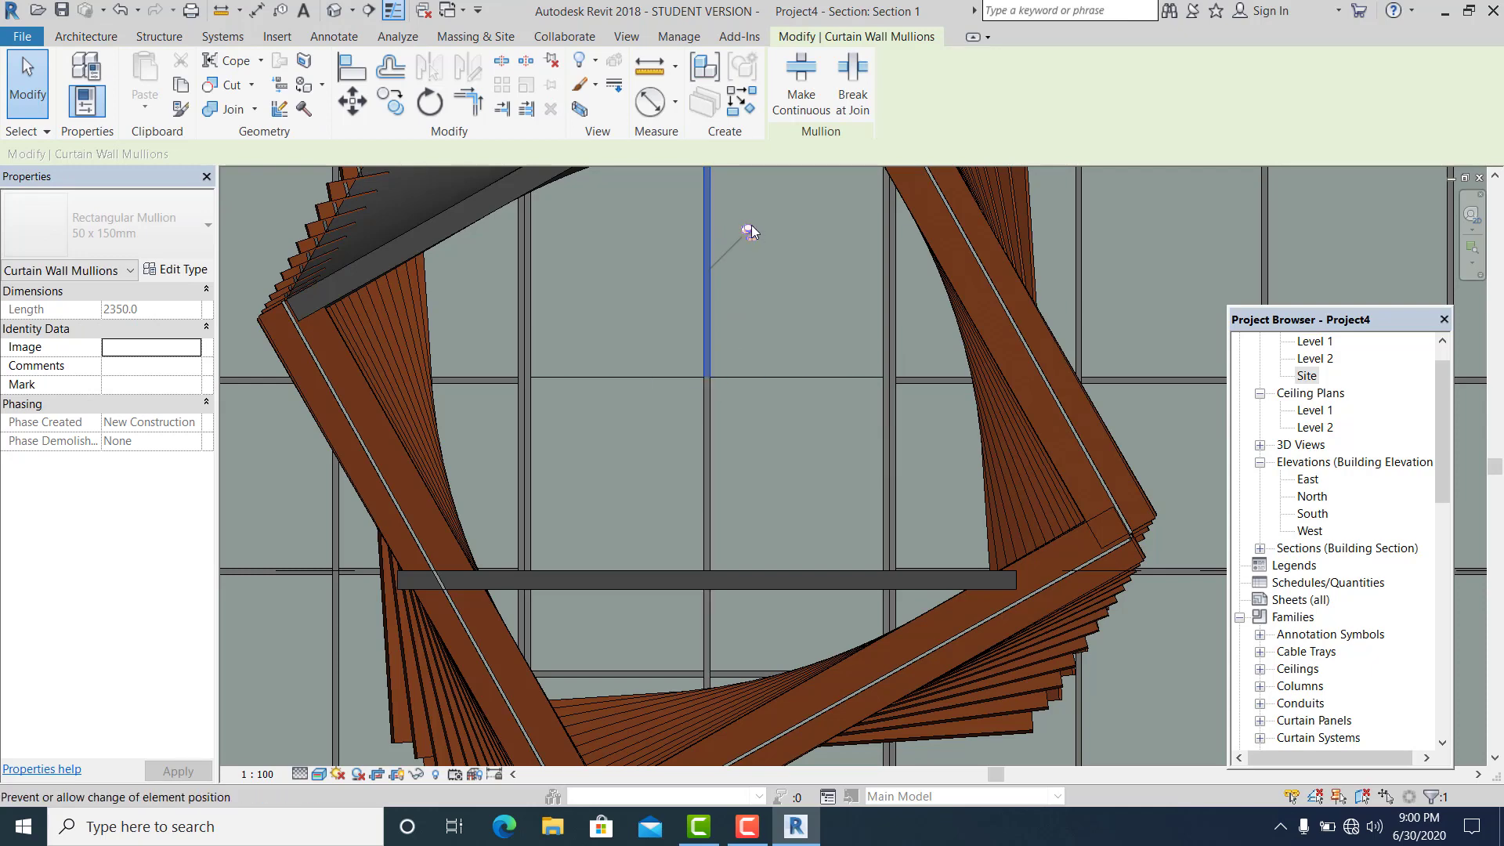
{"action": "left_click", "coordinate": [749, 228]}
{"action": "key", "text": "Delete"}
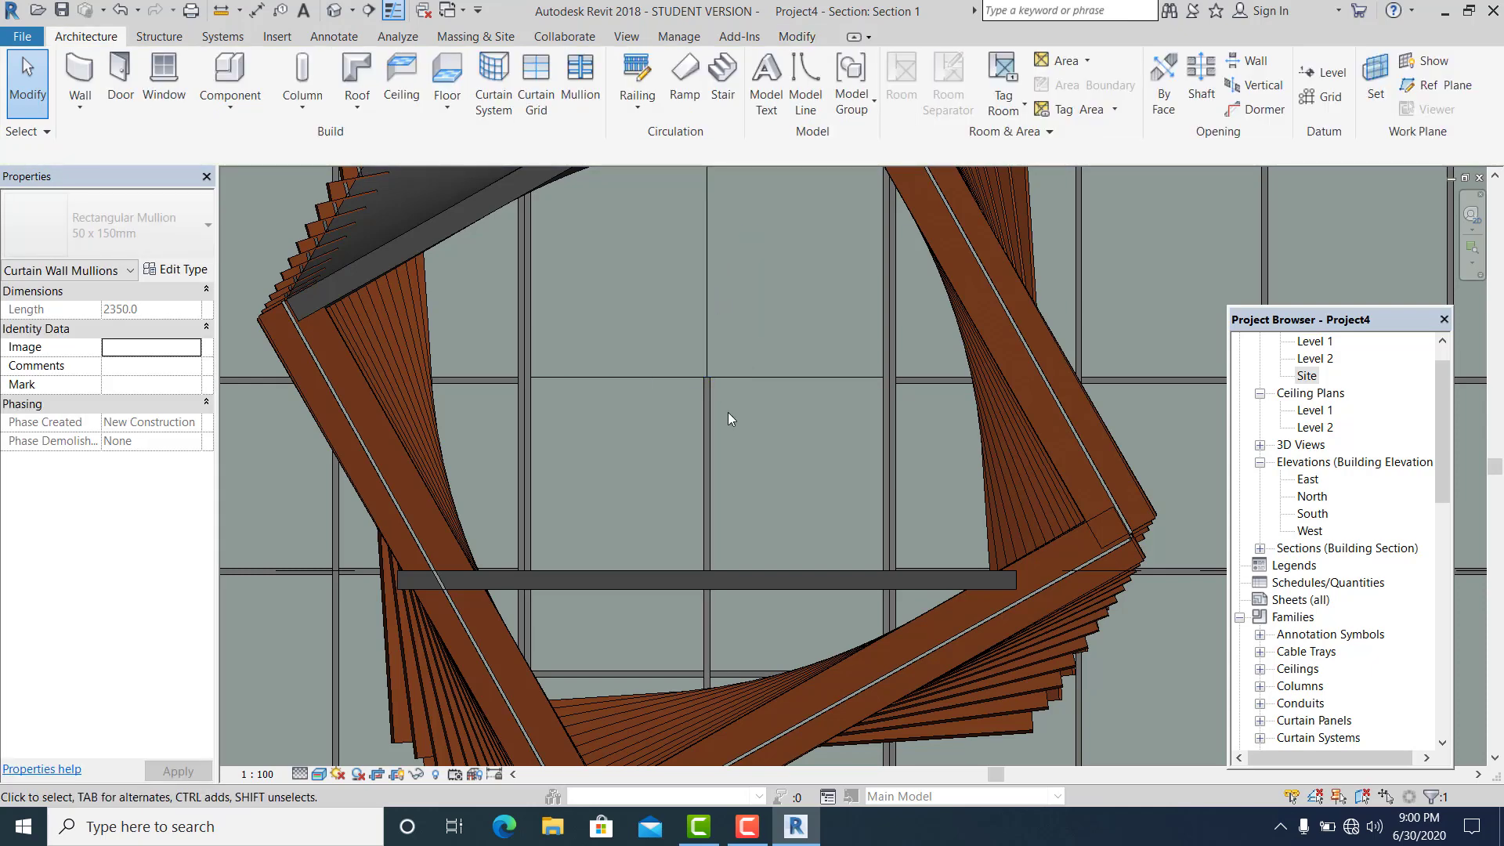
{"action": "left_click", "coordinate": [710, 427]}
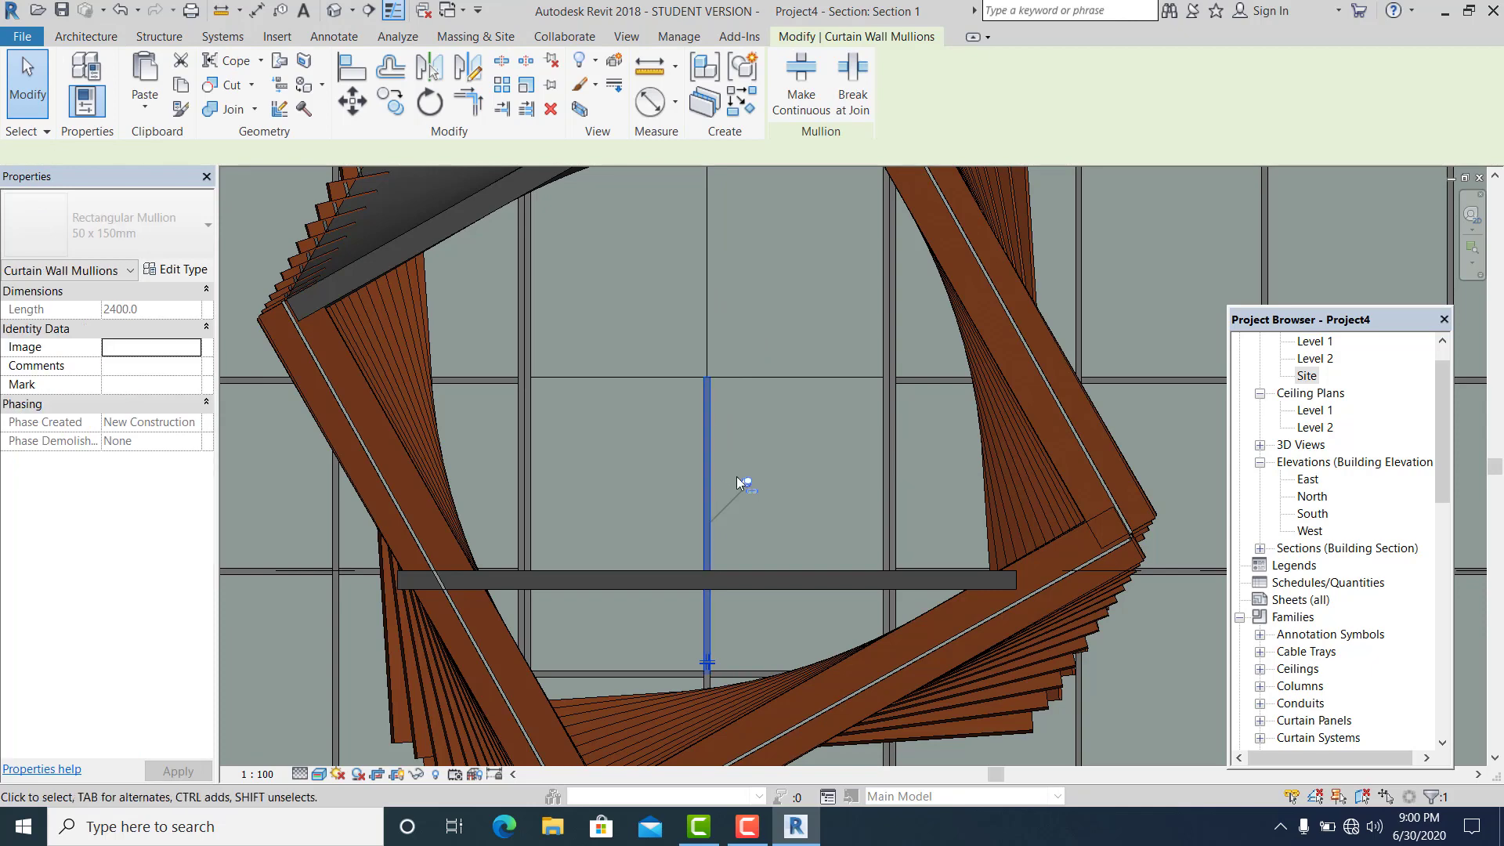
{"action": "key", "text": "Delete"}
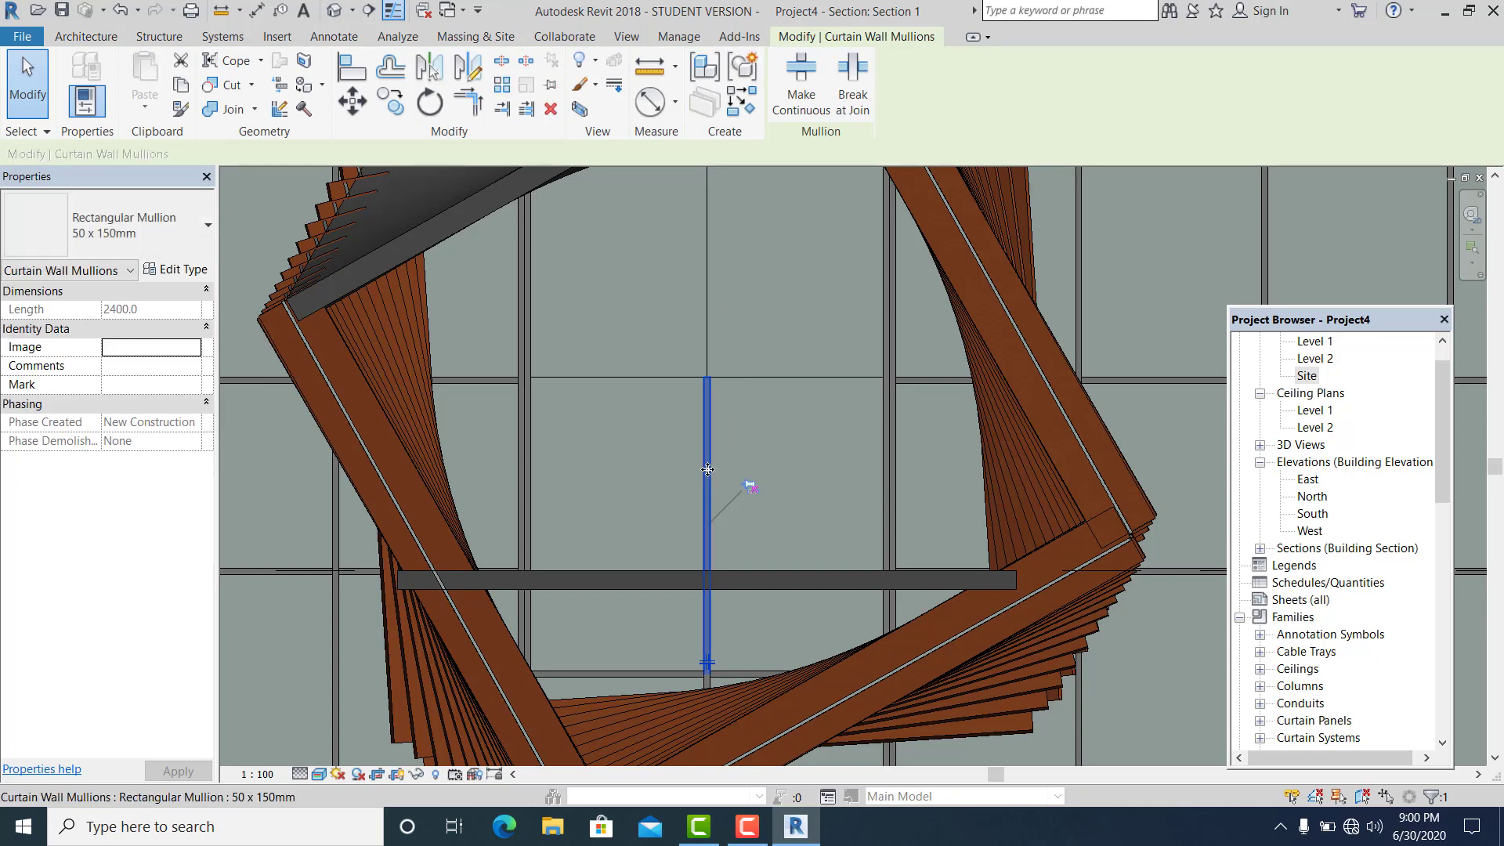
{"action": "scroll", "coordinate": [743, 471], "scroll_direction": "down", "scroll_amount": 2}
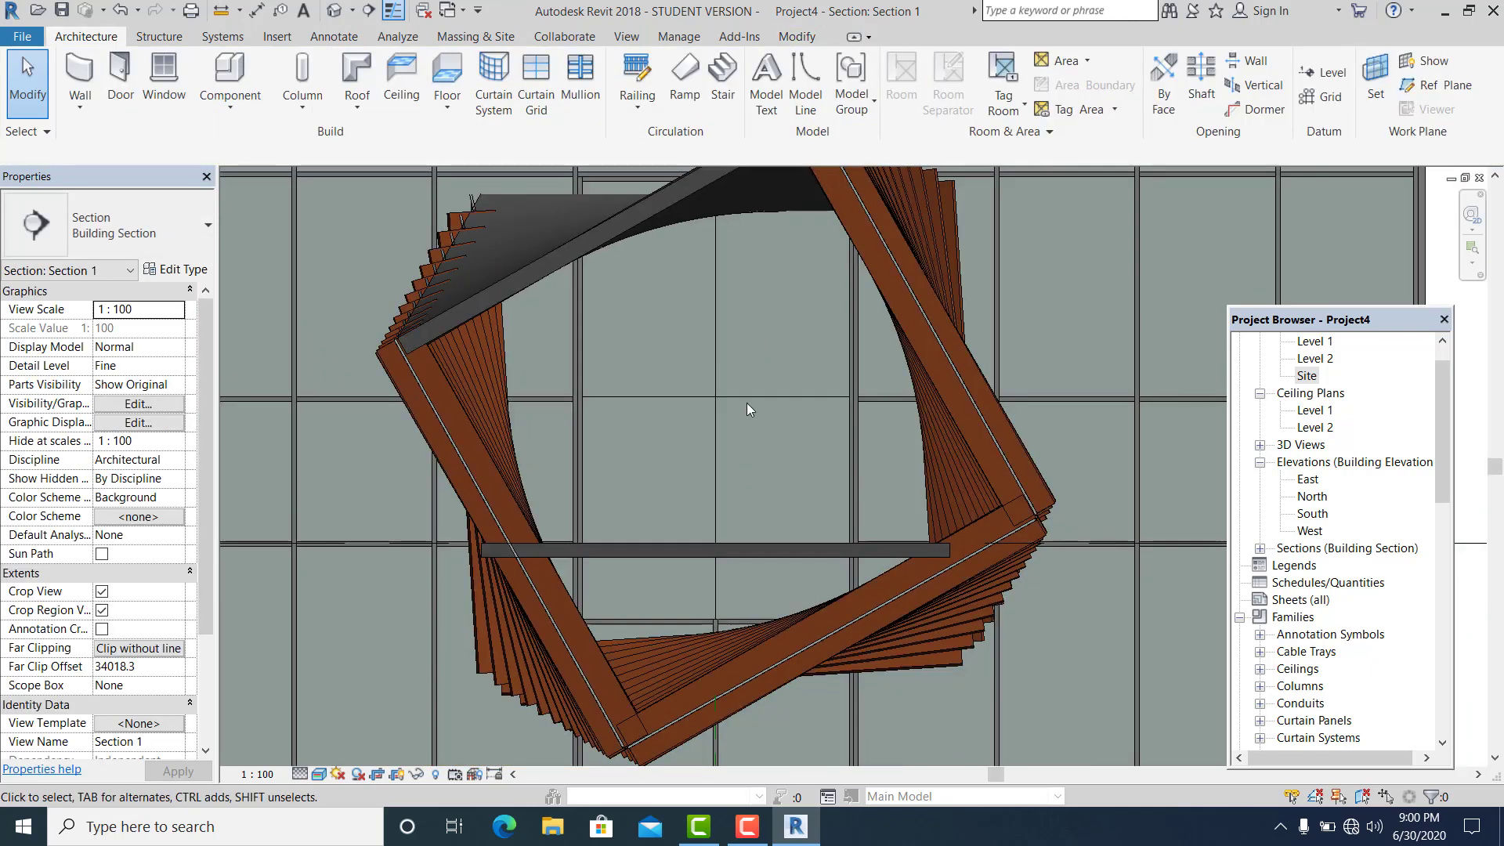
Remove the upper segment of the vertical curtain grid line in the middle of the walkway opening.
{"action": "left_click", "coordinate": [722, 337]}
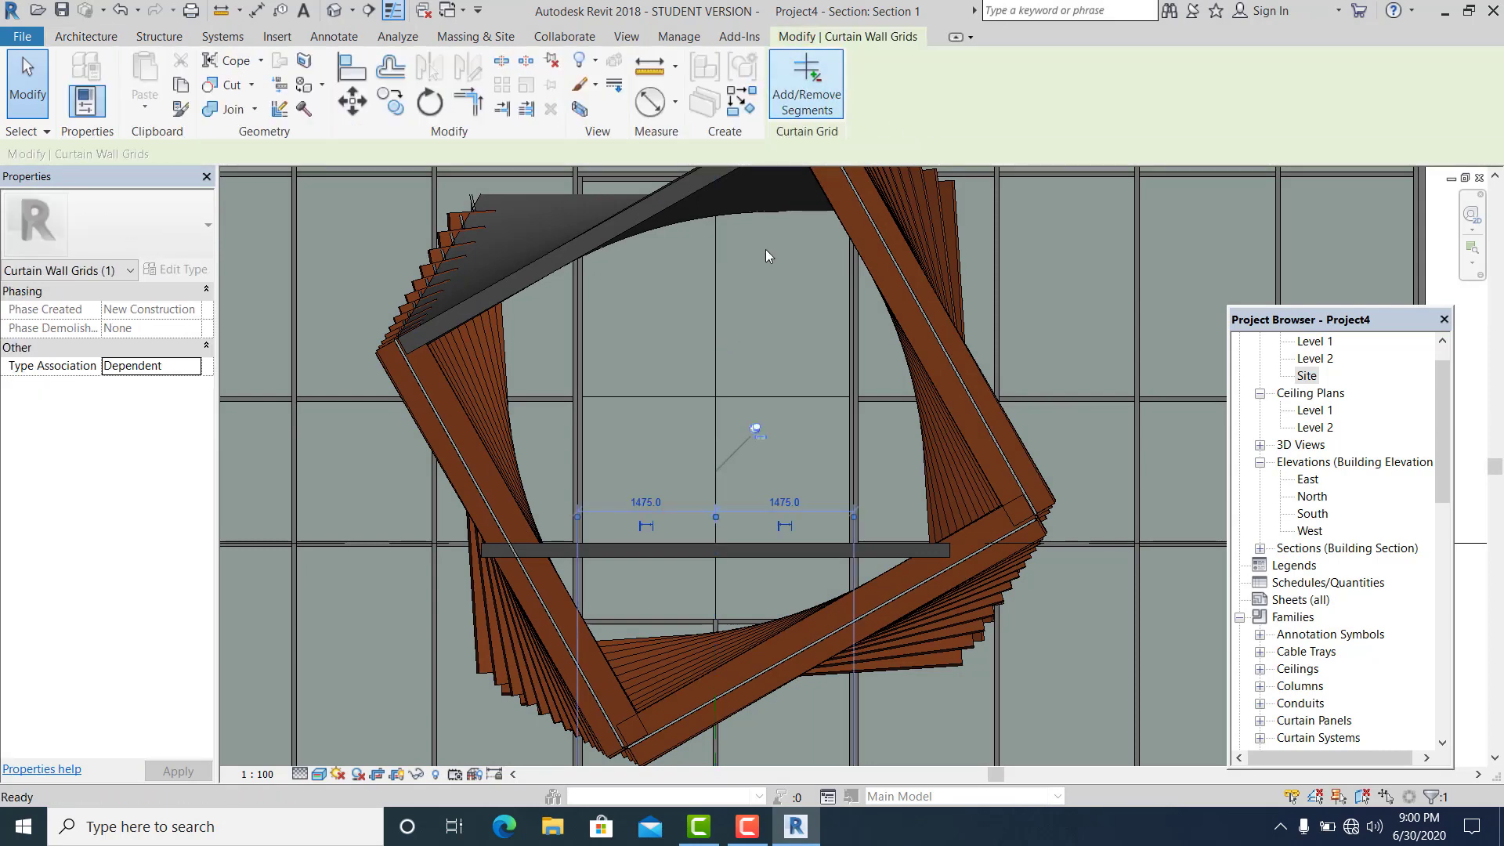
{"action": "key", "text": "Delete"}
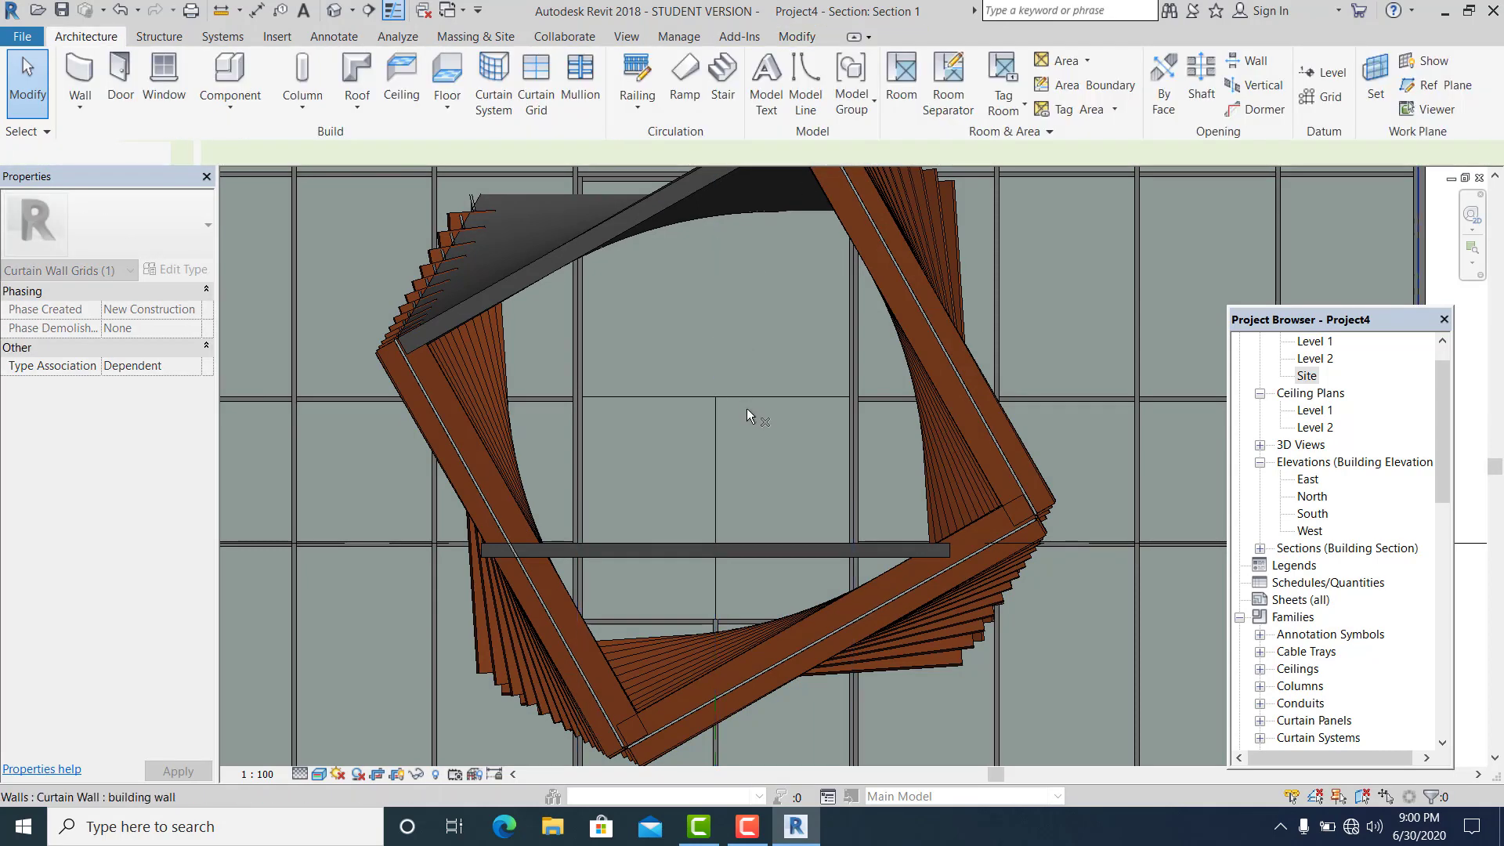
{"action": "scroll", "coordinate": [725, 448], "scroll_direction": "down", "scroll_amount": 1}
{"action": "scroll", "coordinate": [722, 466], "scroll_direction": "up", "scroll_amount": 3}
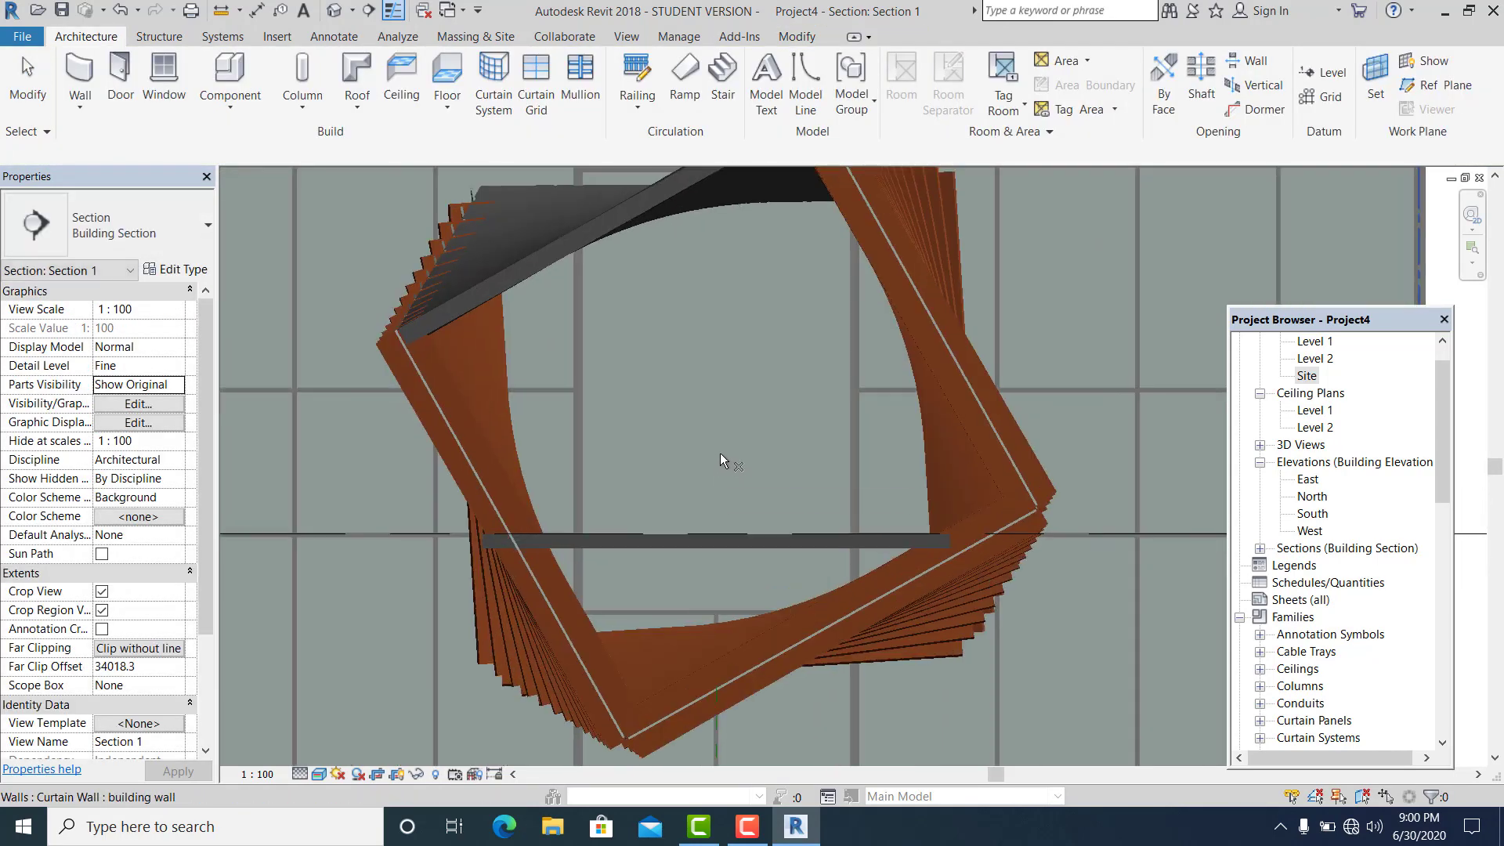
{"action": "left_click", "coordinate": [24, 66]}
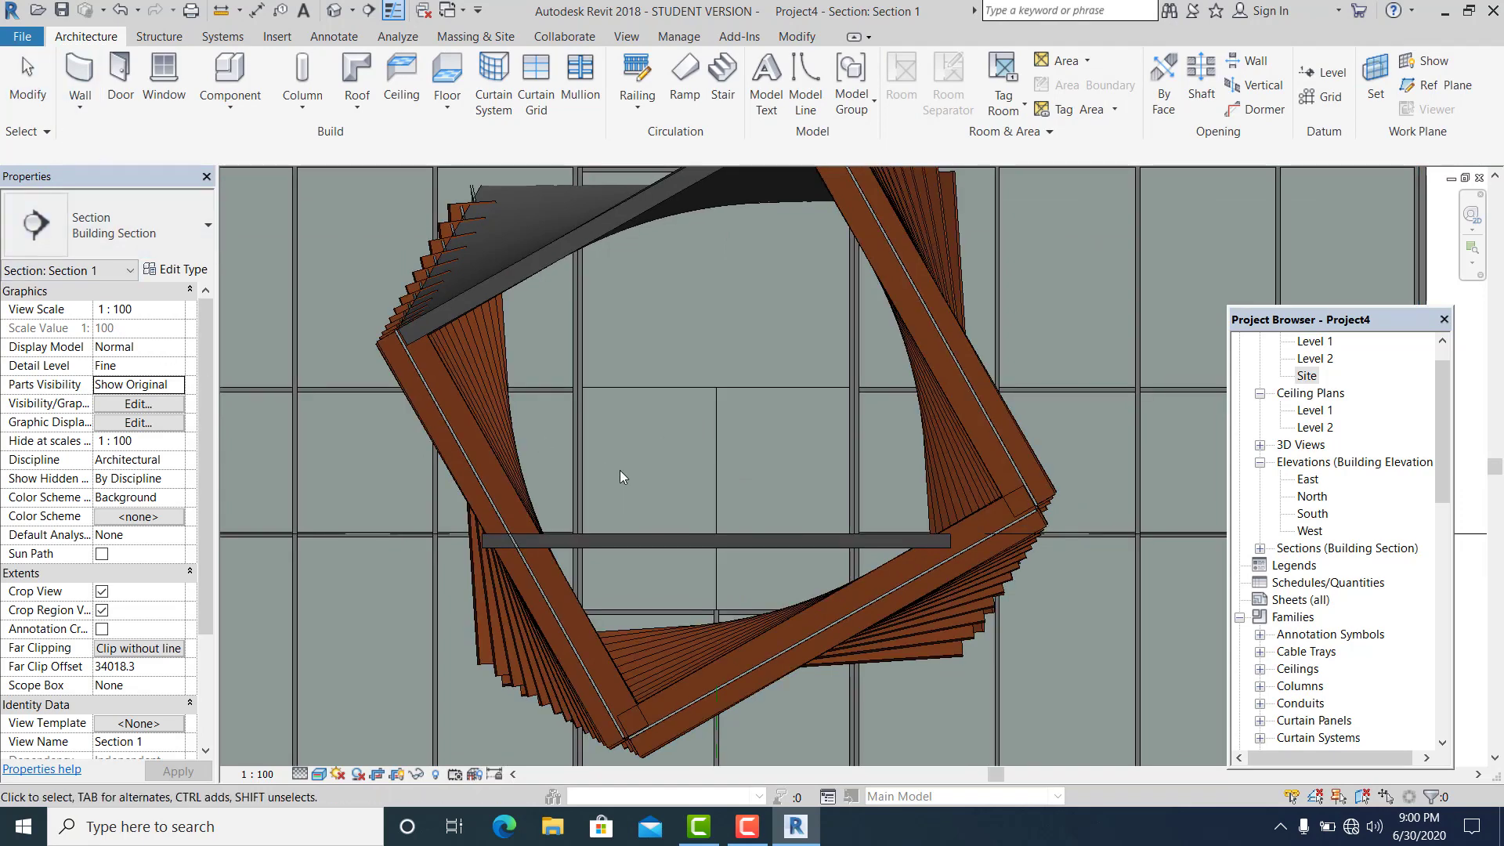
Remove the right-hand segment of the horizontal curtain grid line crossing the walkway opening, then end the segment editing.
{"action": "left_click", "coordinate": [762, 390]}
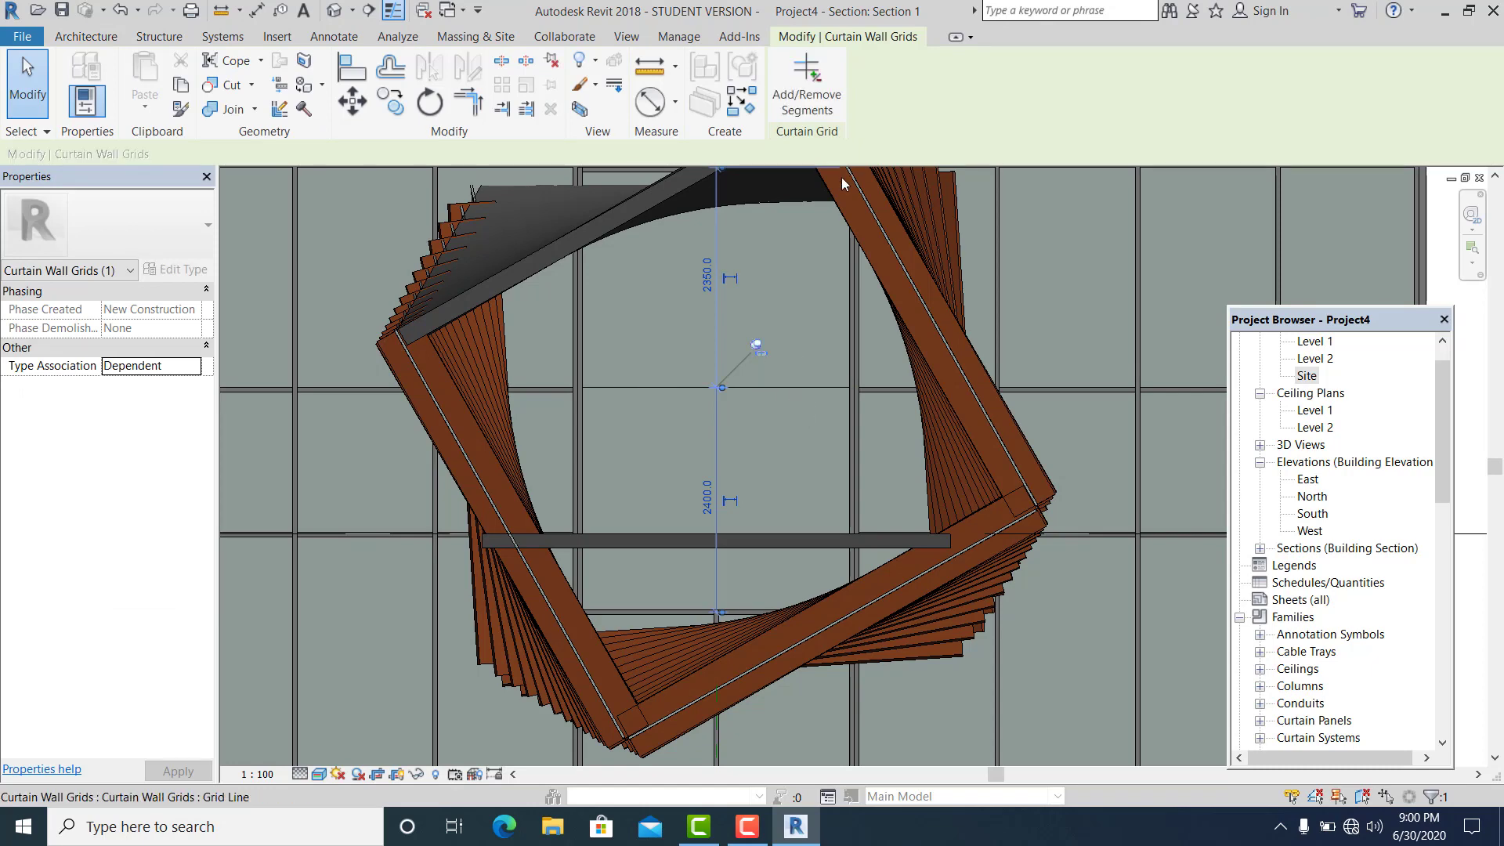
{"action": "left_click", "coordinate": [810, 118]}
{"action": "left_click", "coordinate": [775, 387]}
{"action": "key", "text": "Escape"}
{"action": "key", "text": "Escape"}
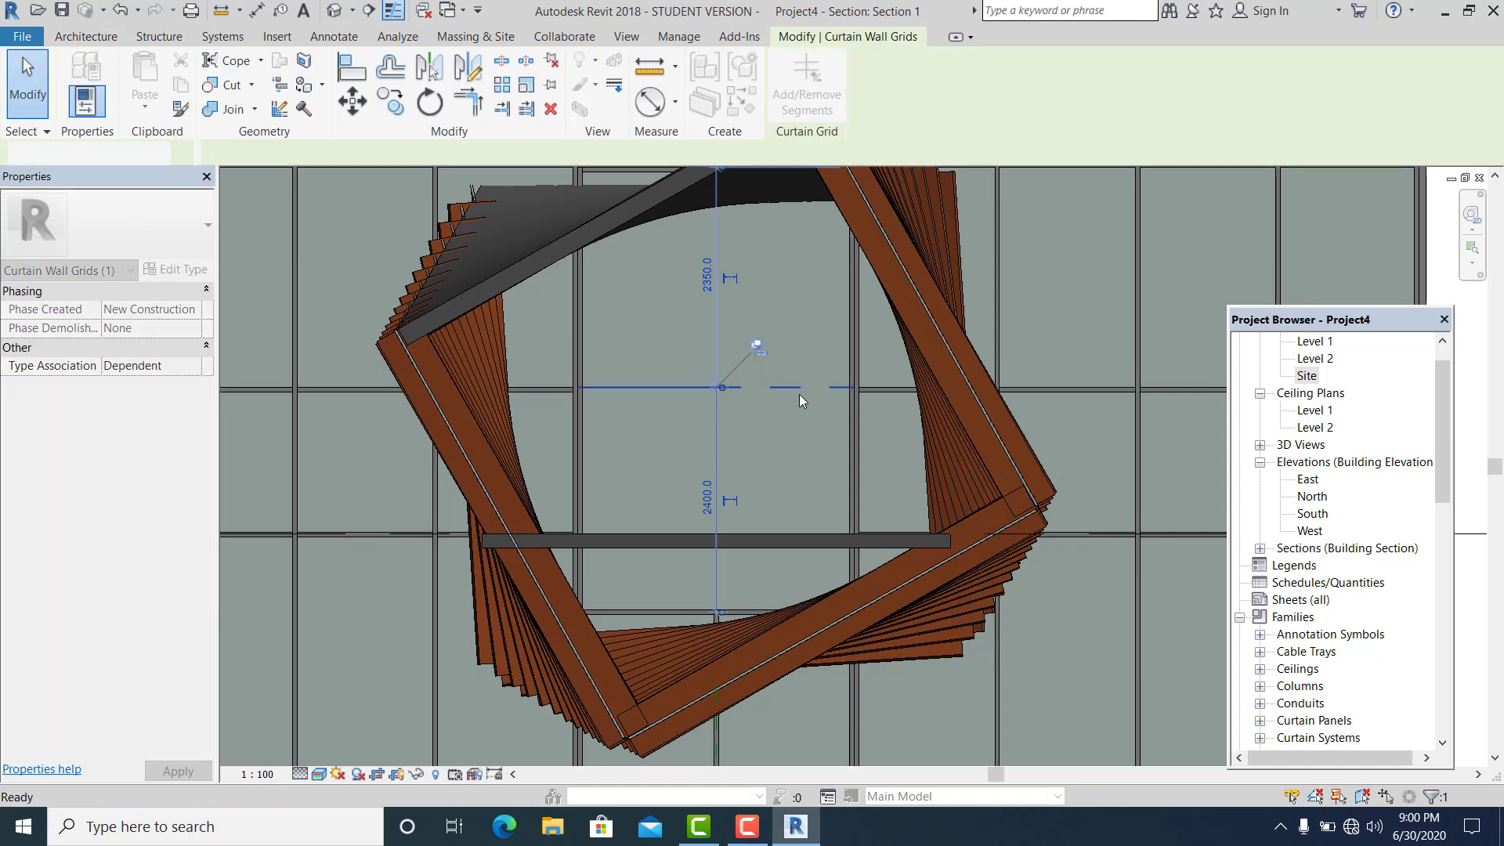
{"action": "left_click", "coordinate": [23, 59]}
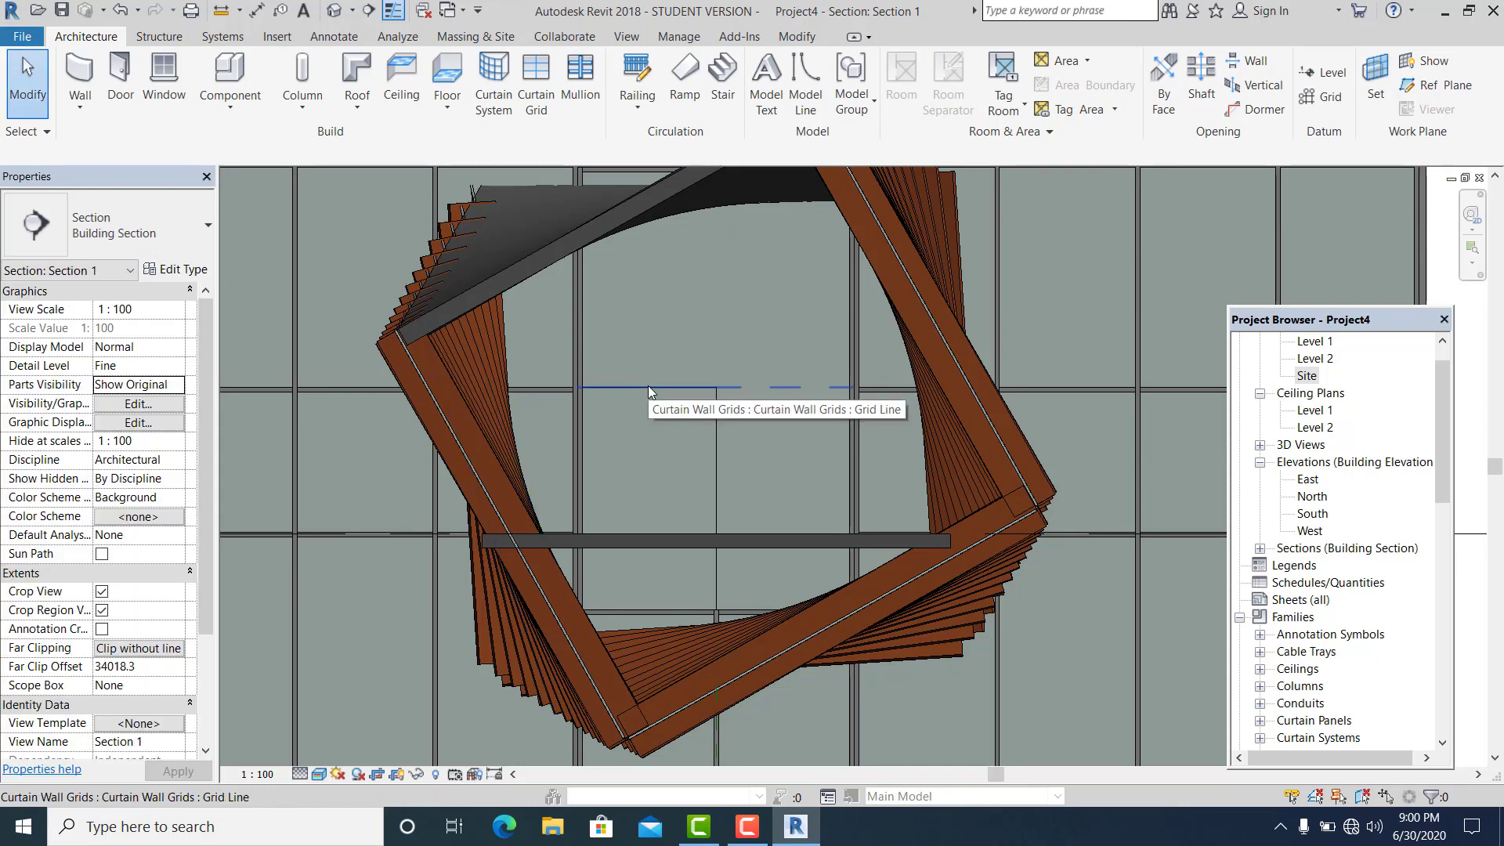
Select and unpin the L-shaped glazed curtain panel in the walkway opening.
{"action": "key", "text": "Tab"}
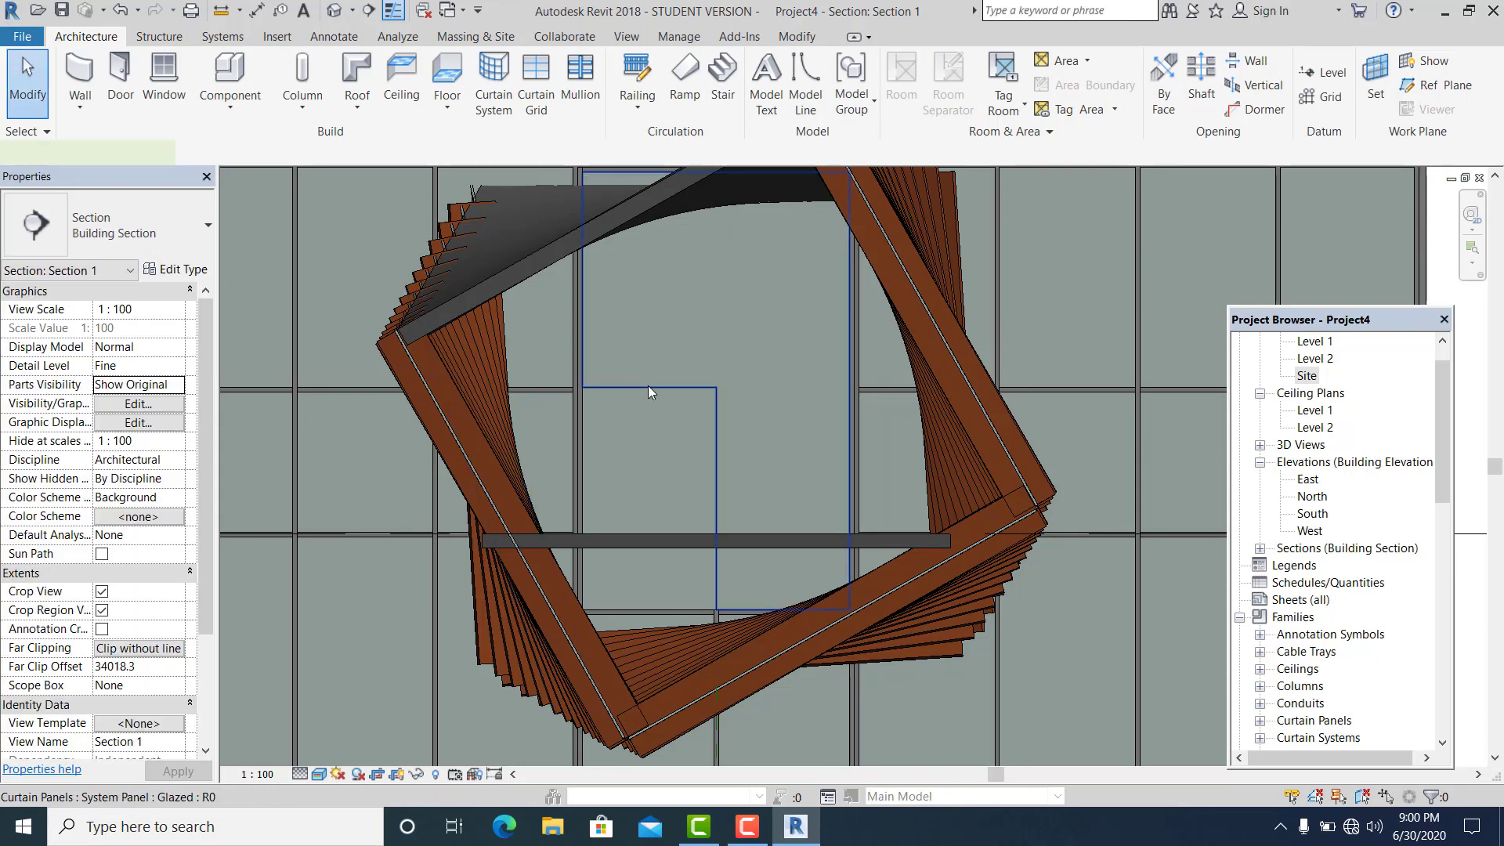
{"action": "left_click", "coordinate": [647, 385]}
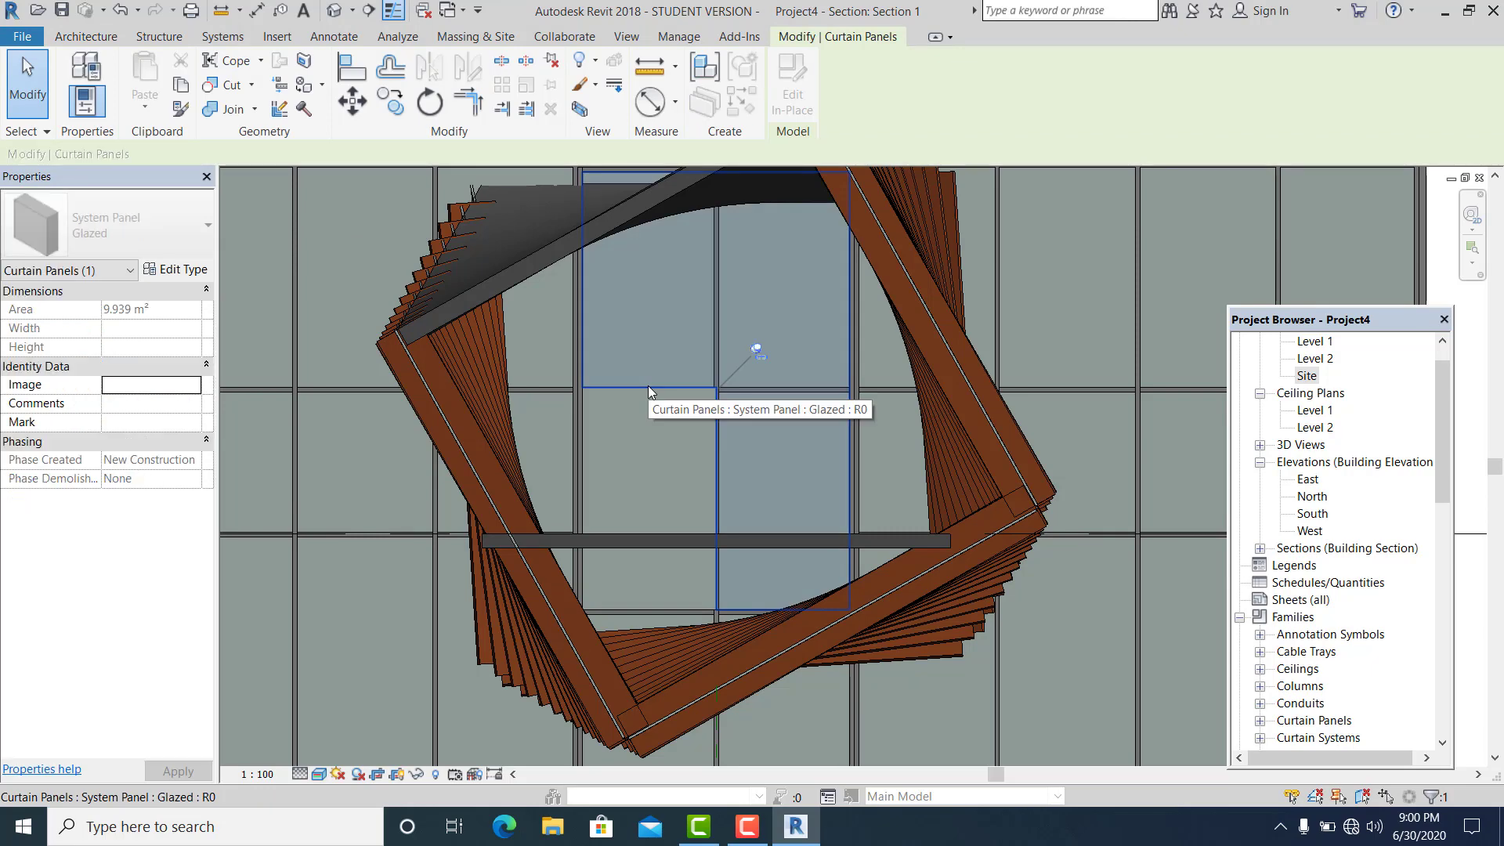
{"action": "left_click", "coordinate": [755, 350]}
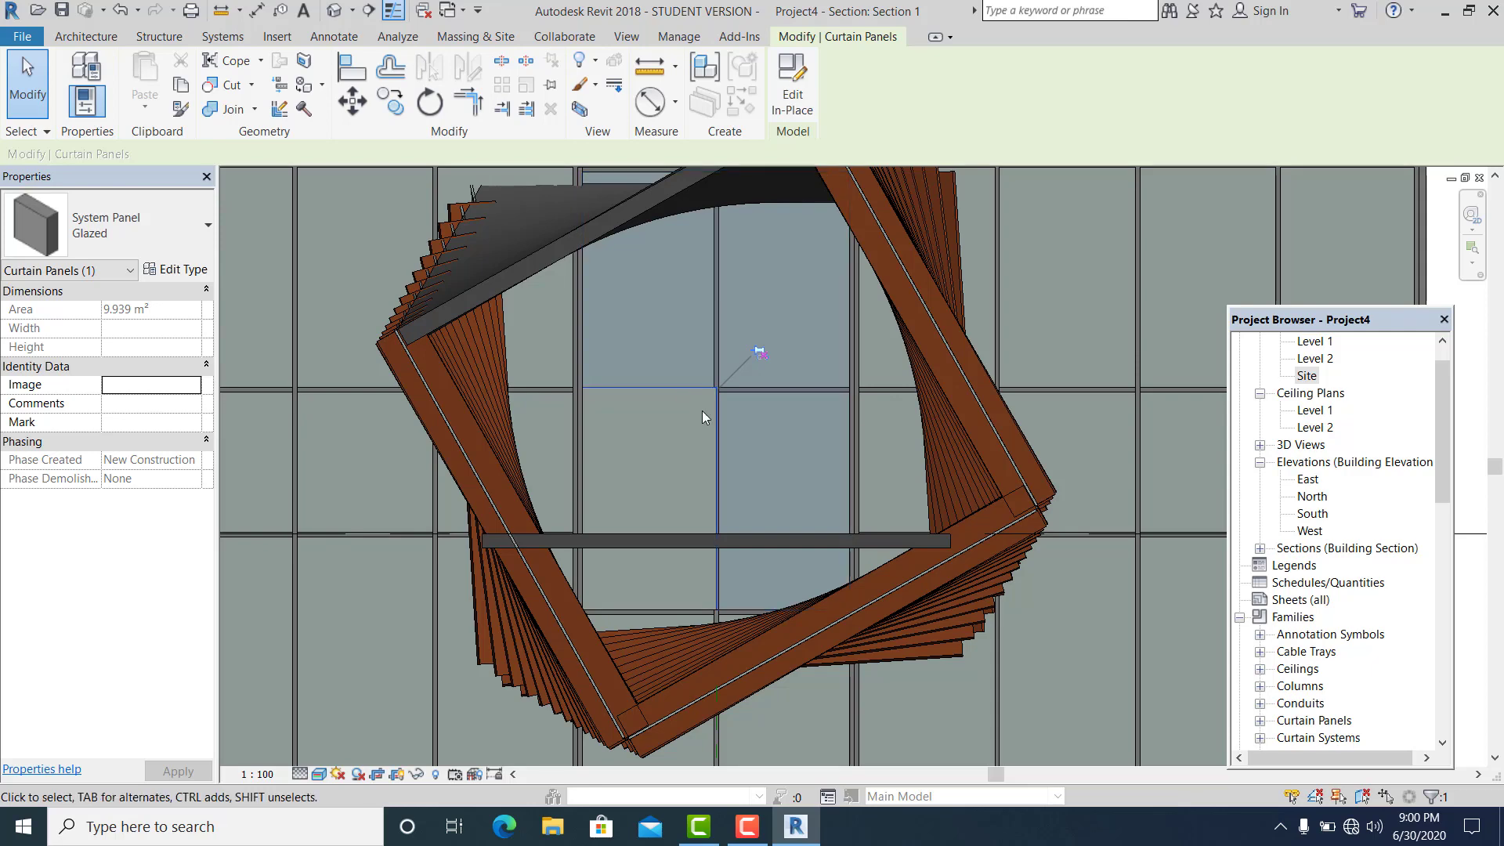
{"action": "left_click", "coordinate": [674, 542]}
{"action": "scroll", "coordinate": [668, 471], "scroll_direction": "down", "scroll_amount": 2}
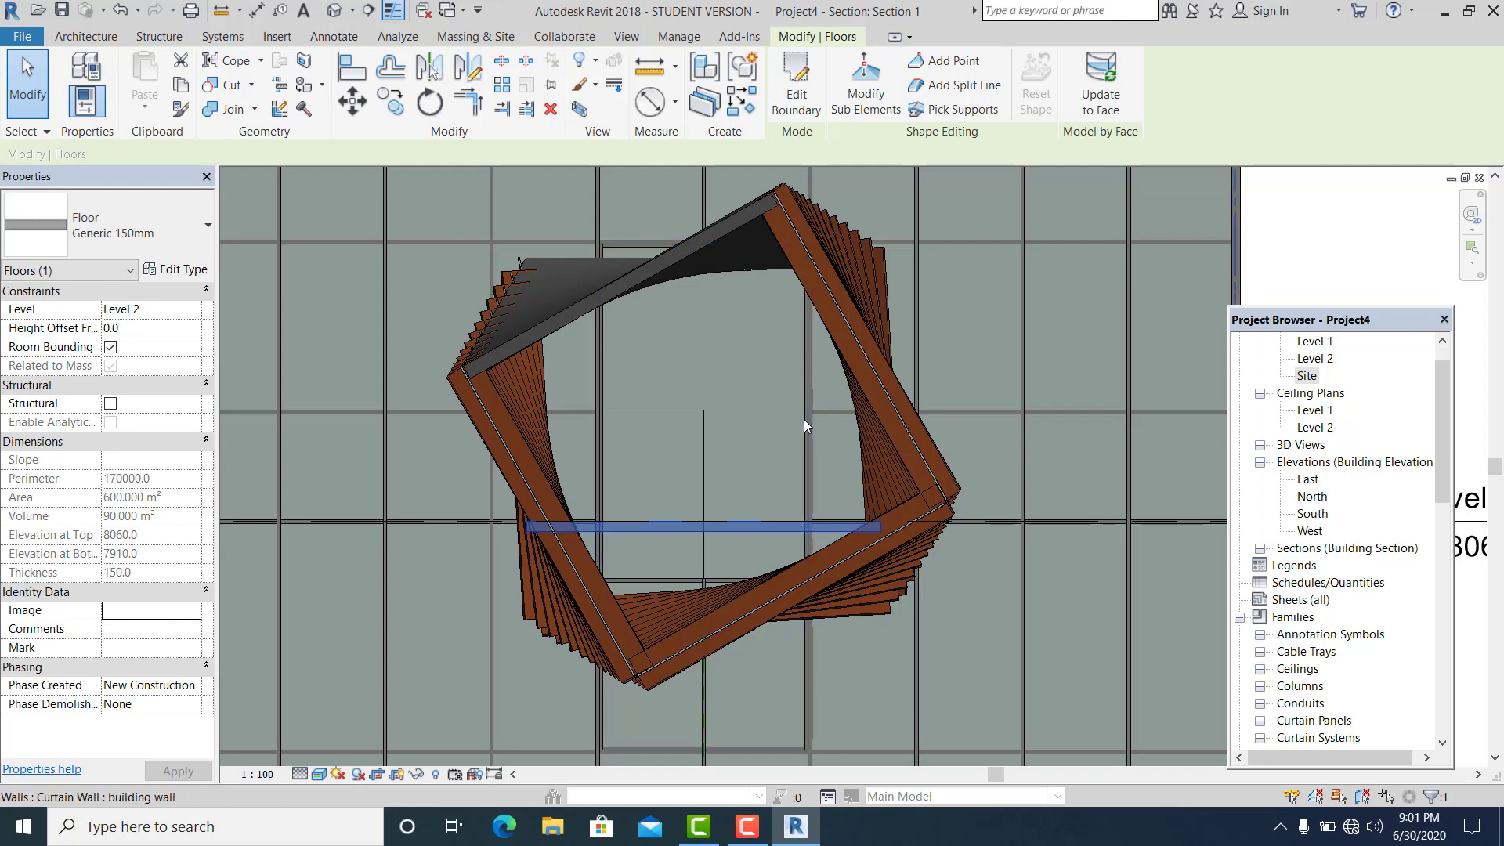
Unpin the horizontal curtain grid line in the walkway opening and remove its remaining left-hand segment.
{"action": "left_click", "coordinate": [653, 406]}
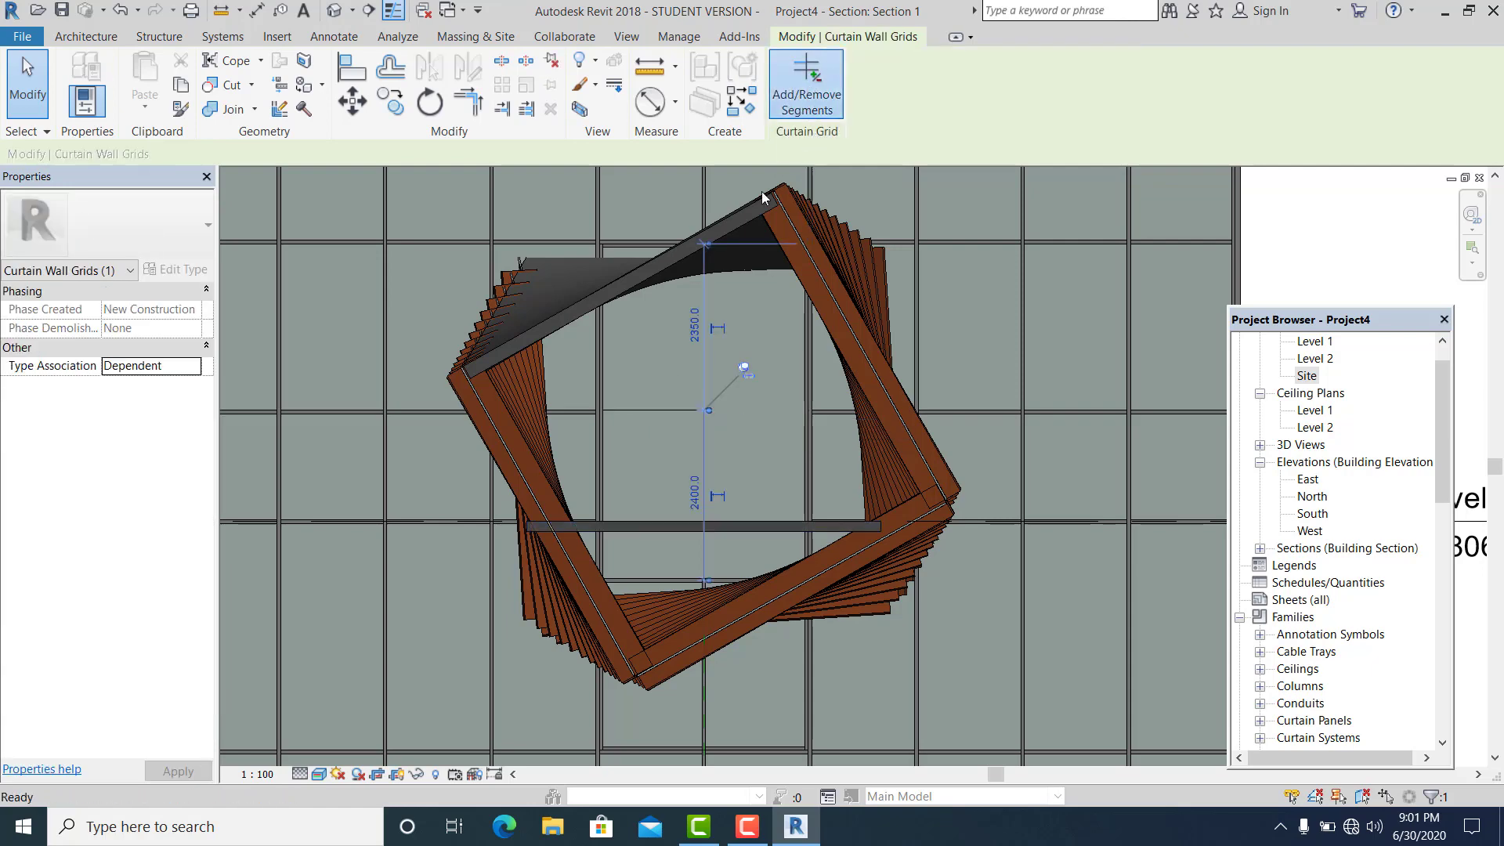
{"action": "key", "text": "Escape"}
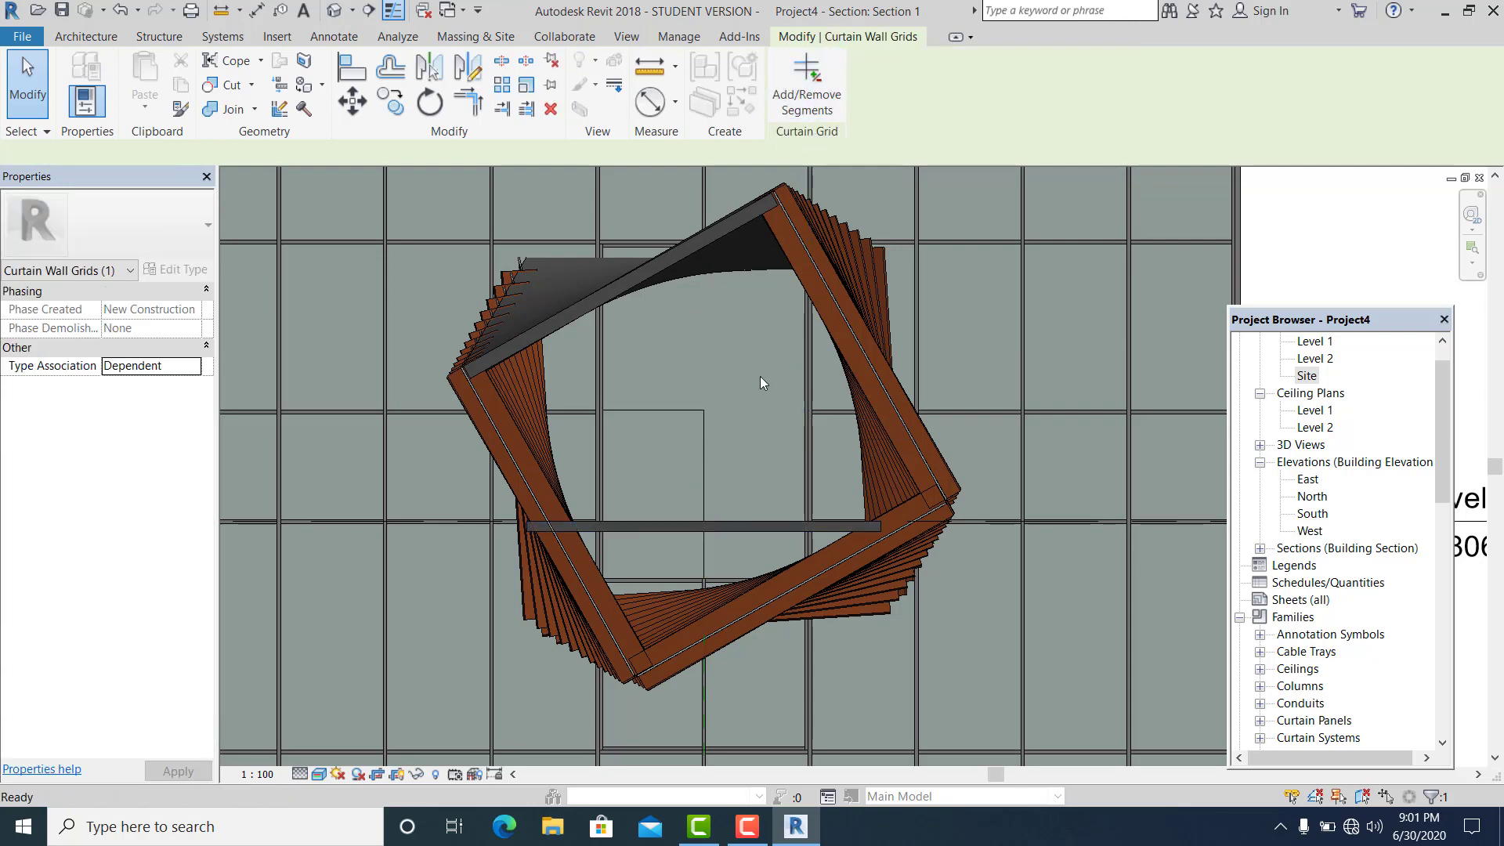
{"action": "left_click", "coordinate": [674, 411]}
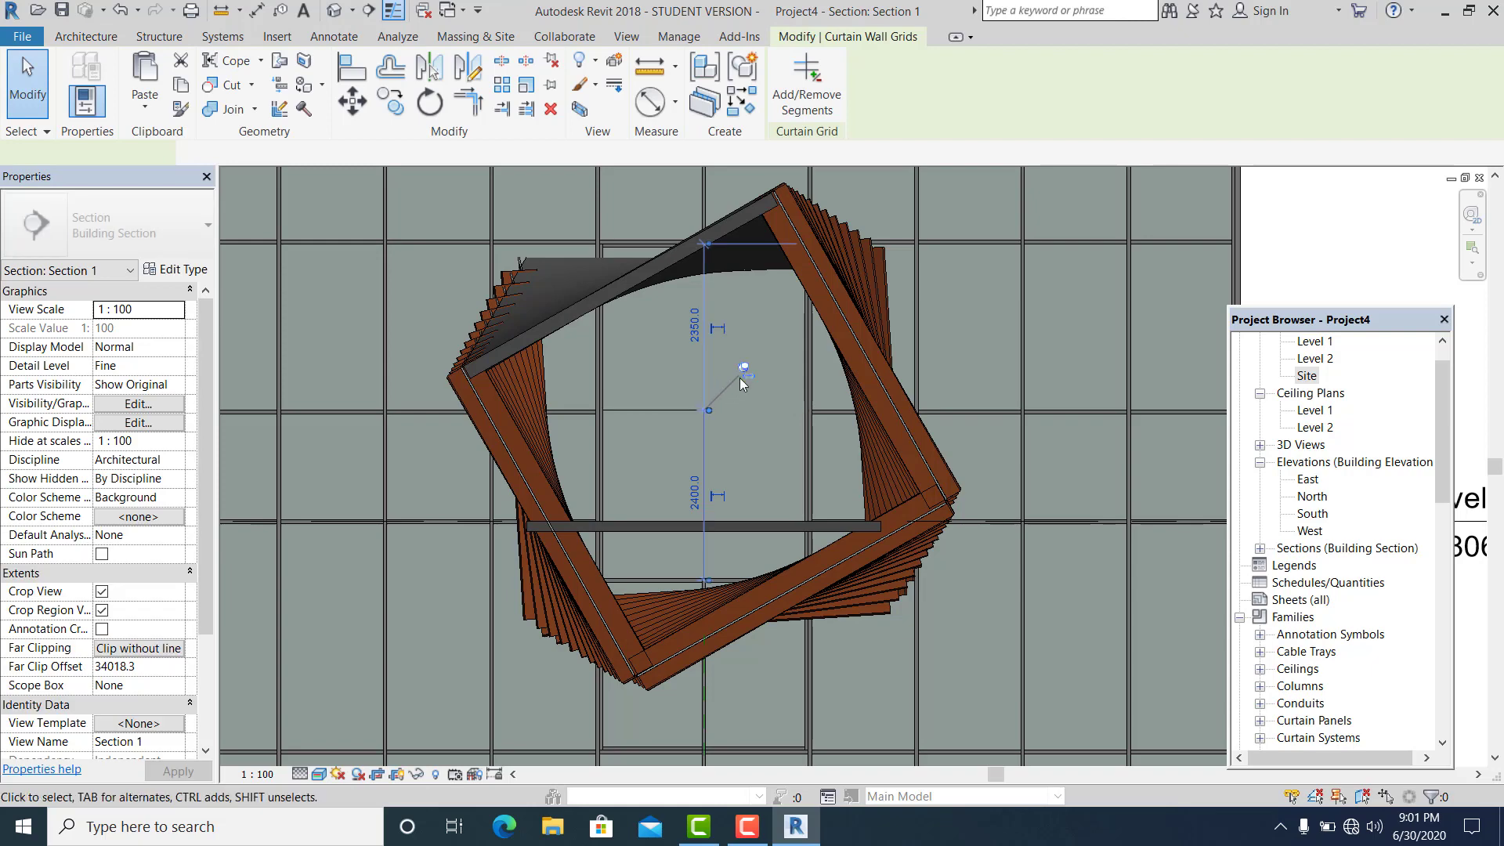
{"action": "scroll", "coordinate": [709, 411], "scroll_direction": "up", "scroll_amount": 2}
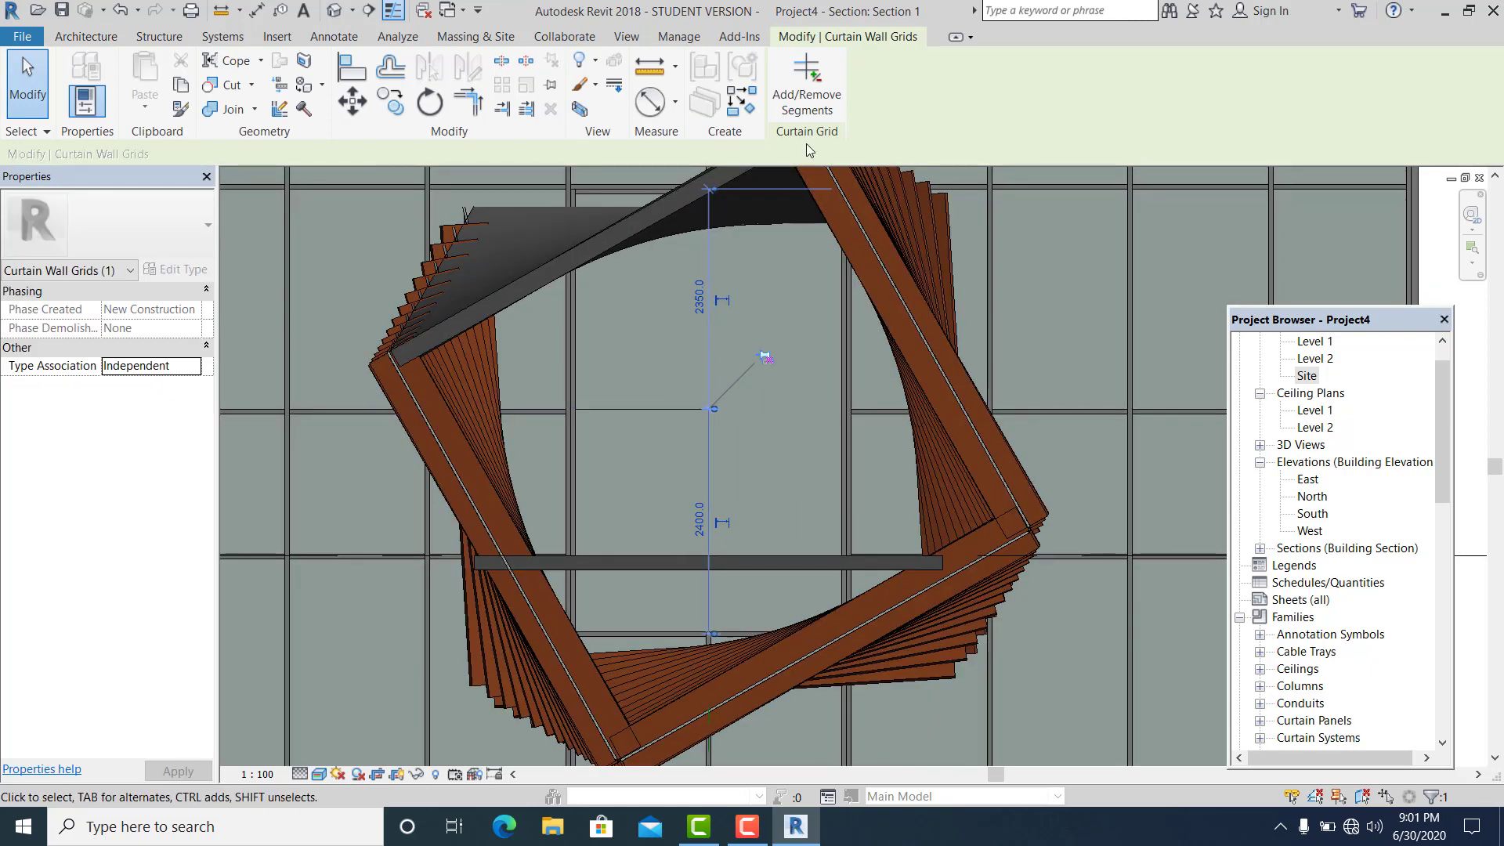
{"action": "left_click", "coordinate": [806, 86]}
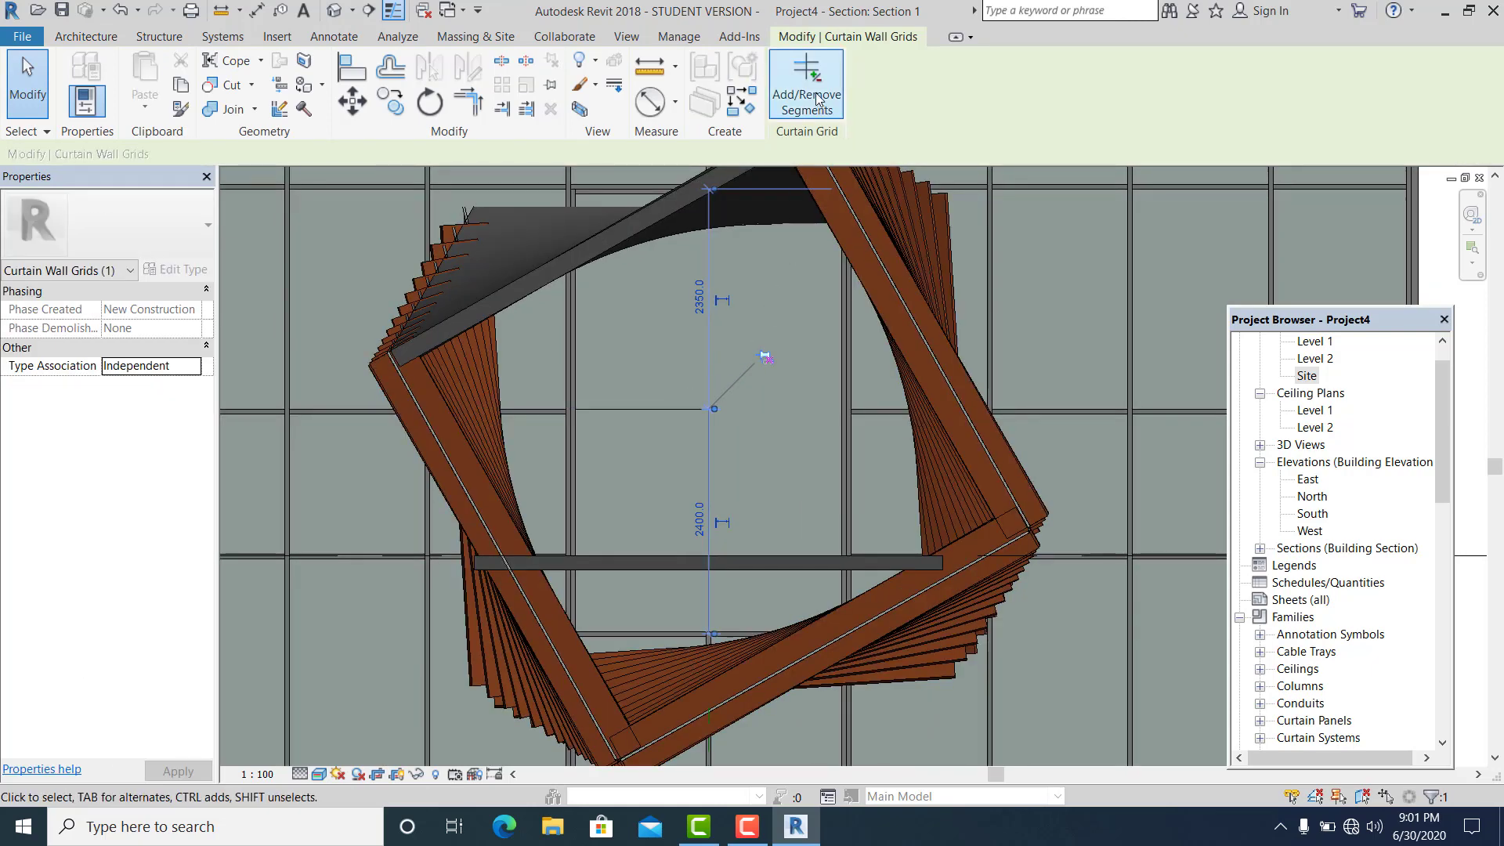
{"action": "left_click", "coordinate": [651, 412]}
{"action": "scroll", "coordinate": [693, 472], "scroll_direction": "down", "scroll_amount": 2}
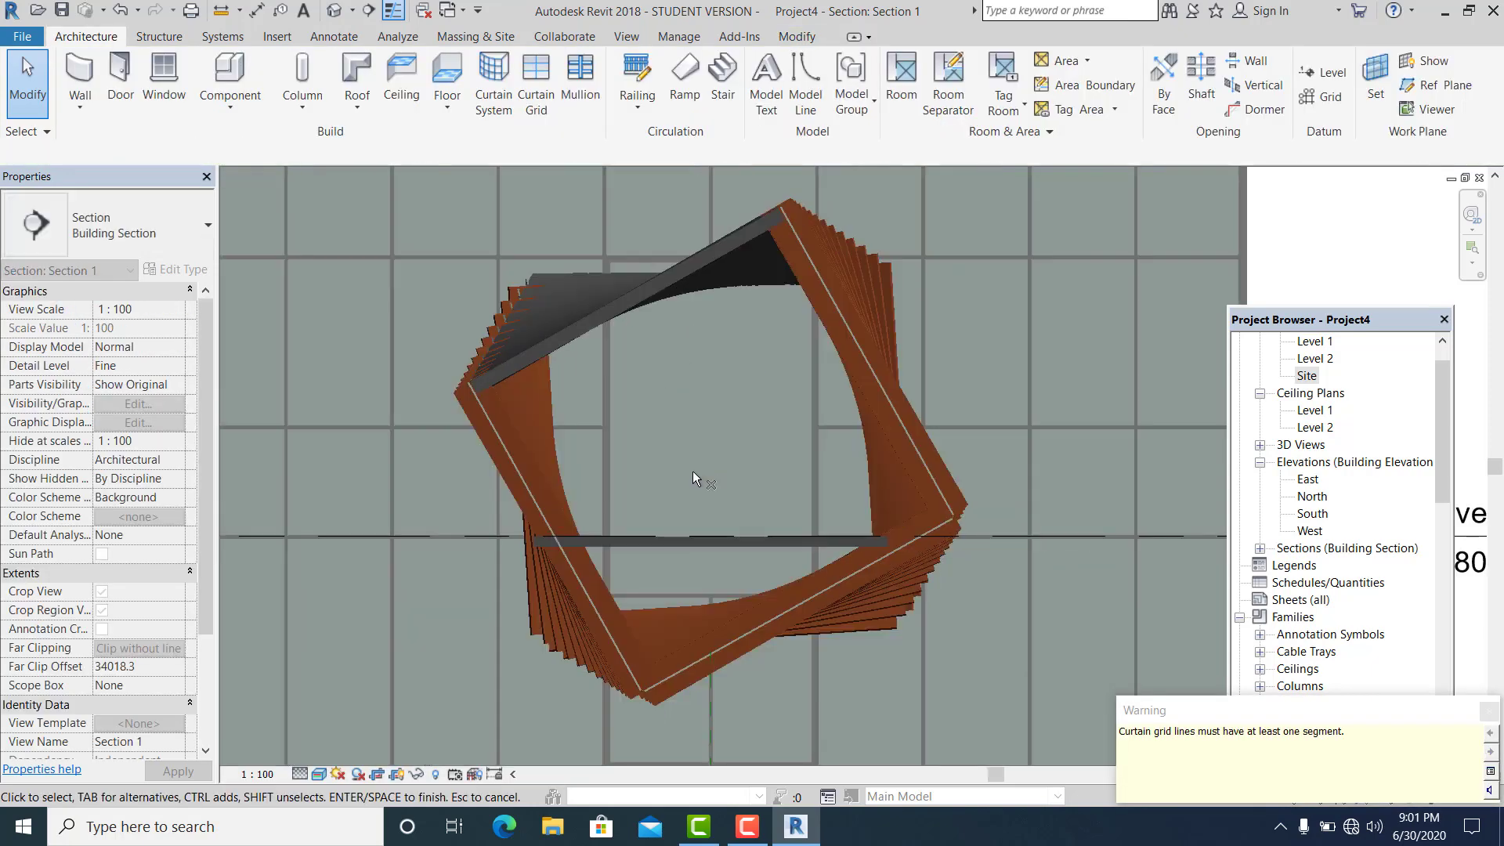
{"action": "scroll", "coordinate": [731, 403], "scroll_direction": "up", "scroll_amount": 2}
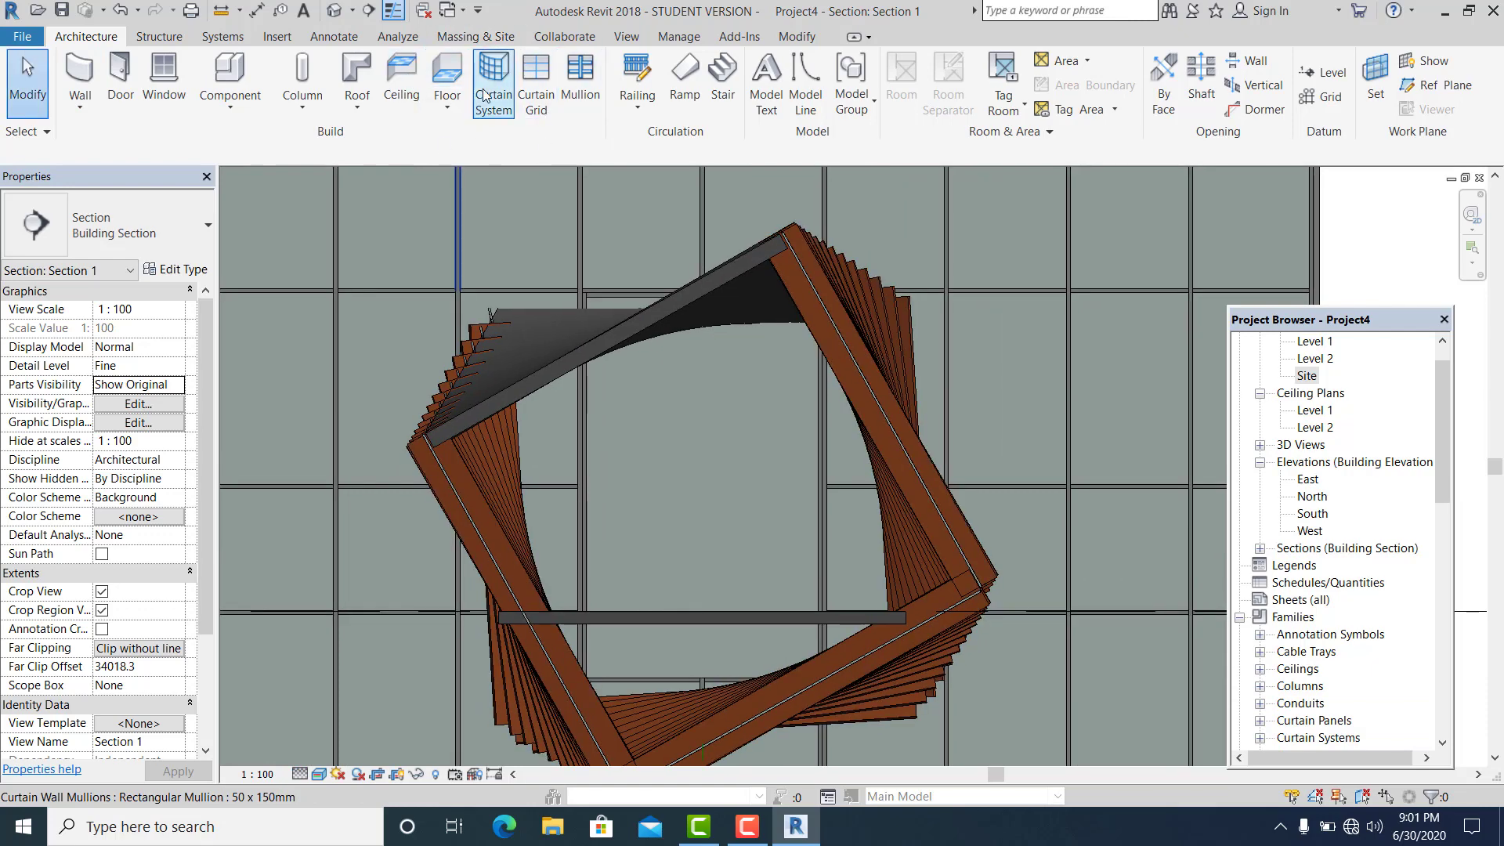
Load the door family M_Door-Curtain-Wall-Double-Storefront from the Doors folder of the US Metric library.
{"action": "left_click", "coordinate": [277, 36]}
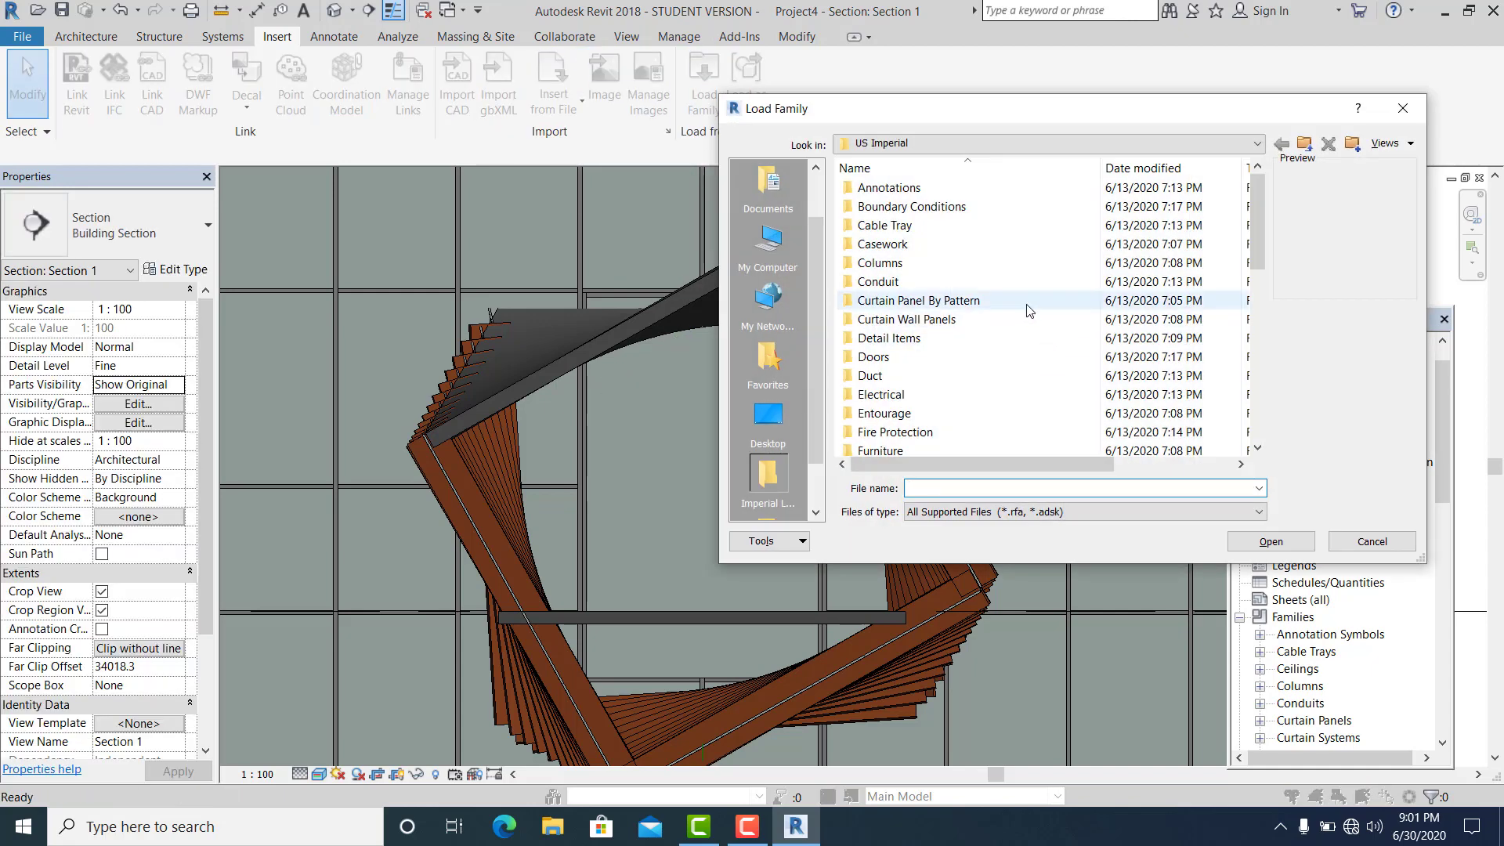
{"action": "scroll", "coordinate": [1019, 302], "scroll_direction": "down", "scroll_amount": 1}
{"action": "left_click", "coordinate": [1019, 143]}
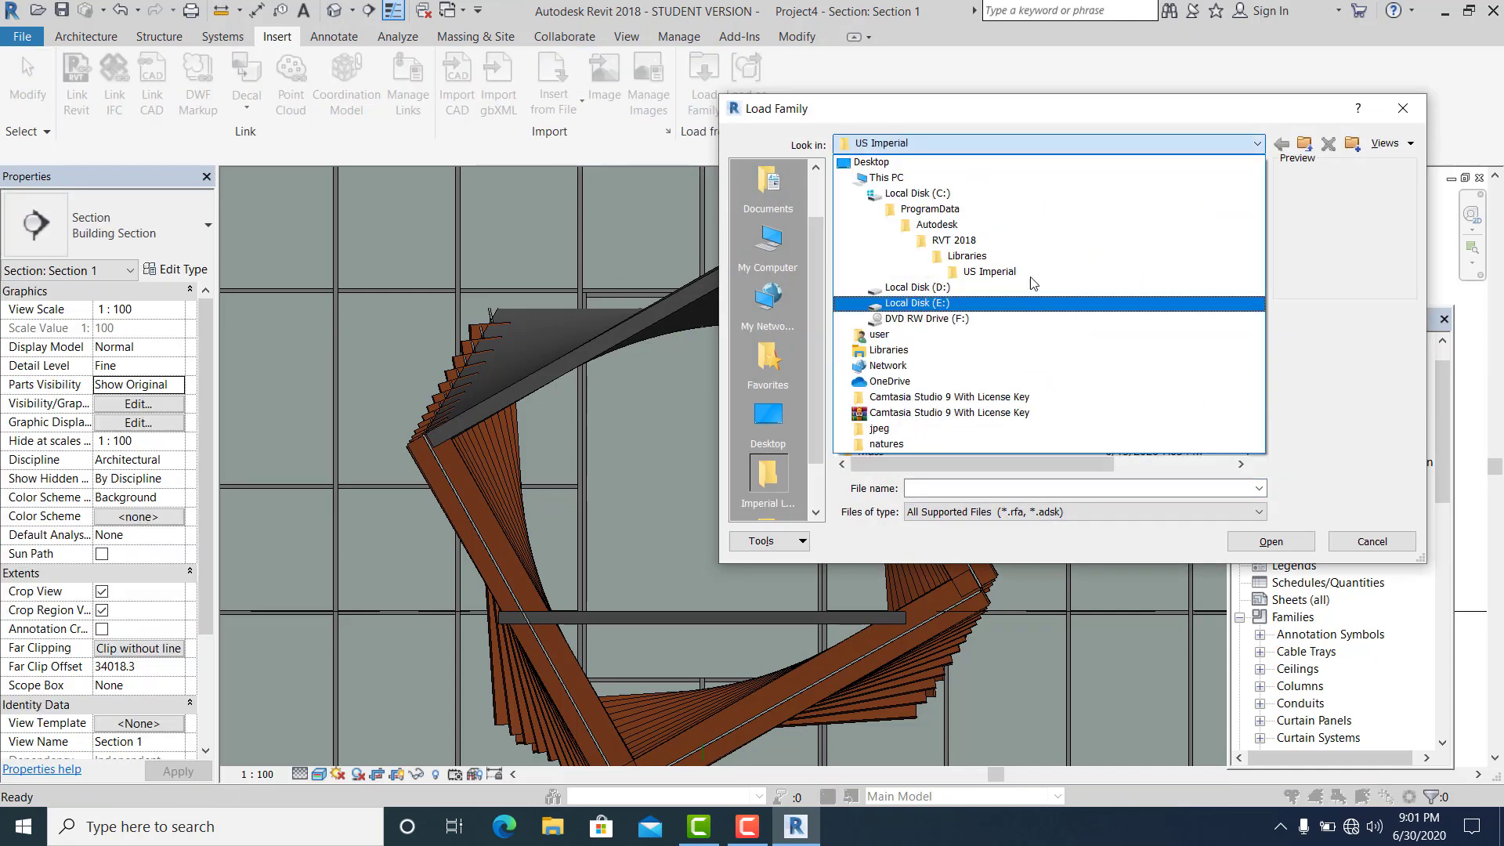
{"action": "left_click", "coordinate": [1033, 257]}
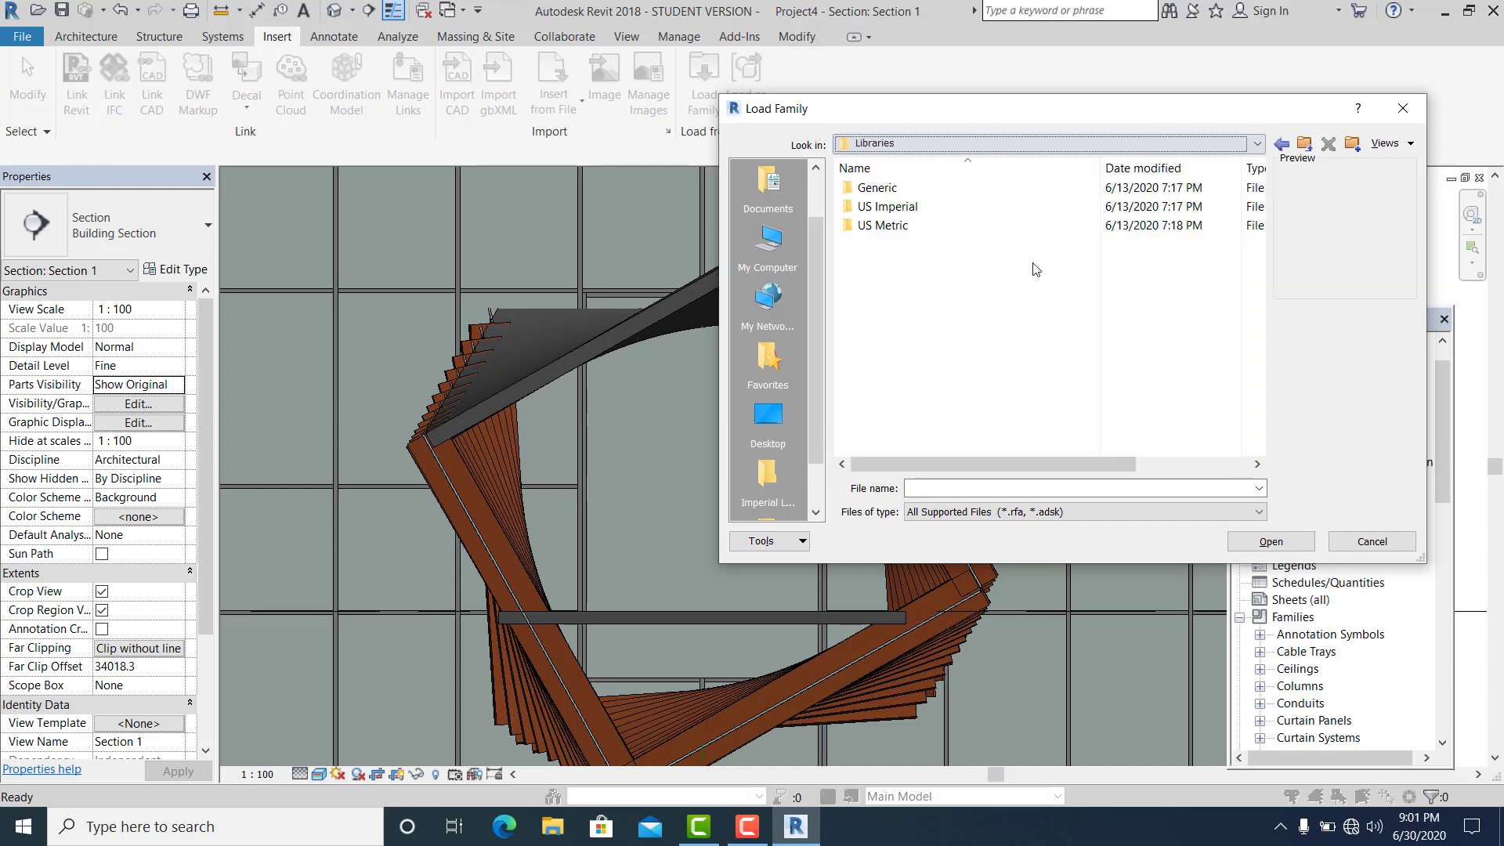
{"action": "double_click", "coordinate": [911, 226]}
{"action": "scroll", "coordinate": [932, 313], "scroll_direction": "down", "scroll_amount": 4}
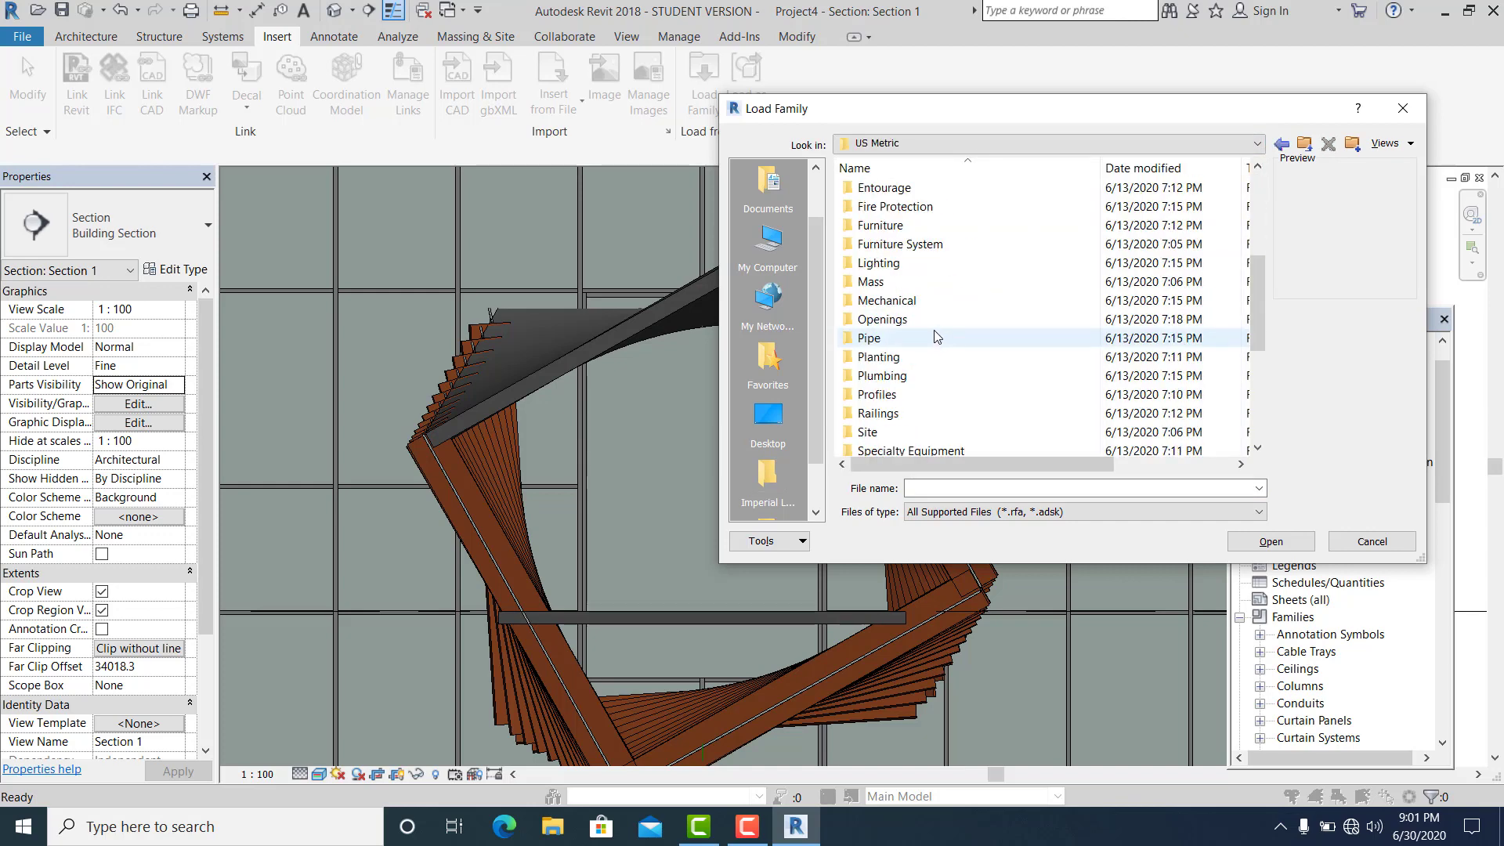
{"action": "scroll", "coordinate": [909, 372], "scroll_direction": "up", "scroll_amount": 2}
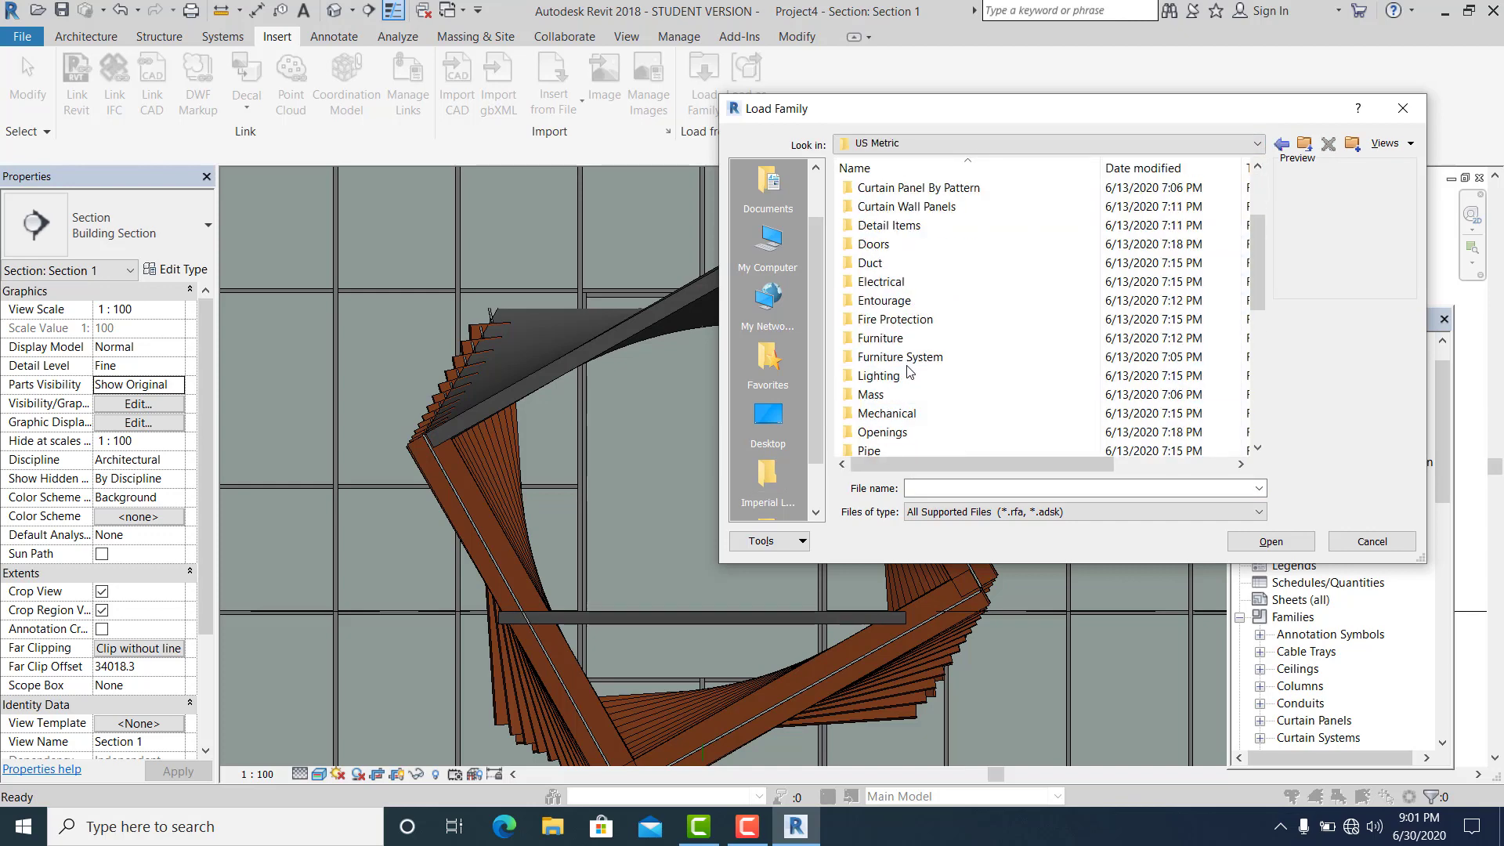
{"action": "double_click", "coordinate": [878, 243]}
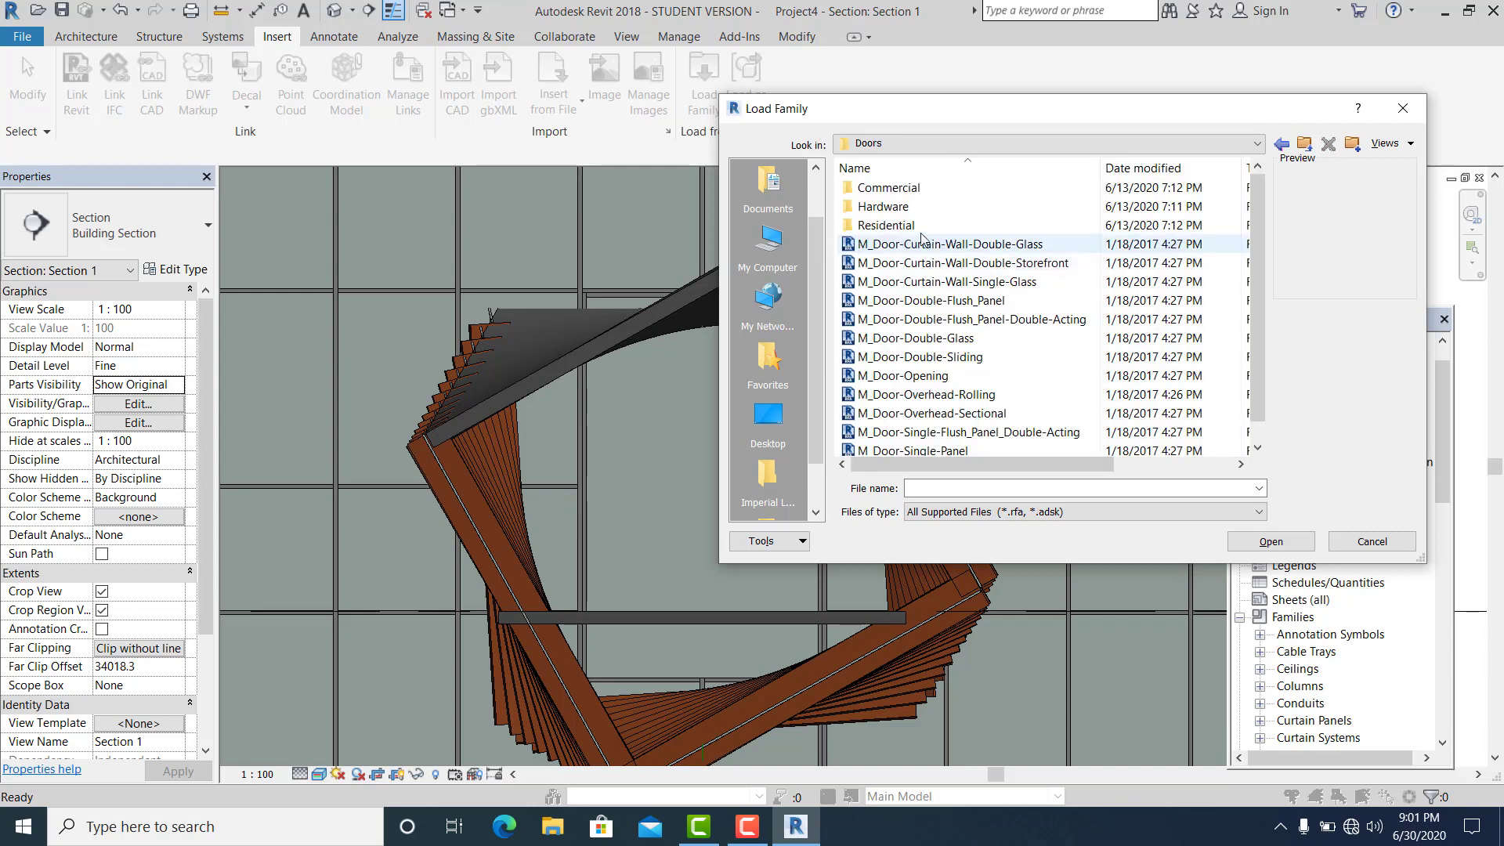
{"action": "left_click", "coordinate": [967, 264]}
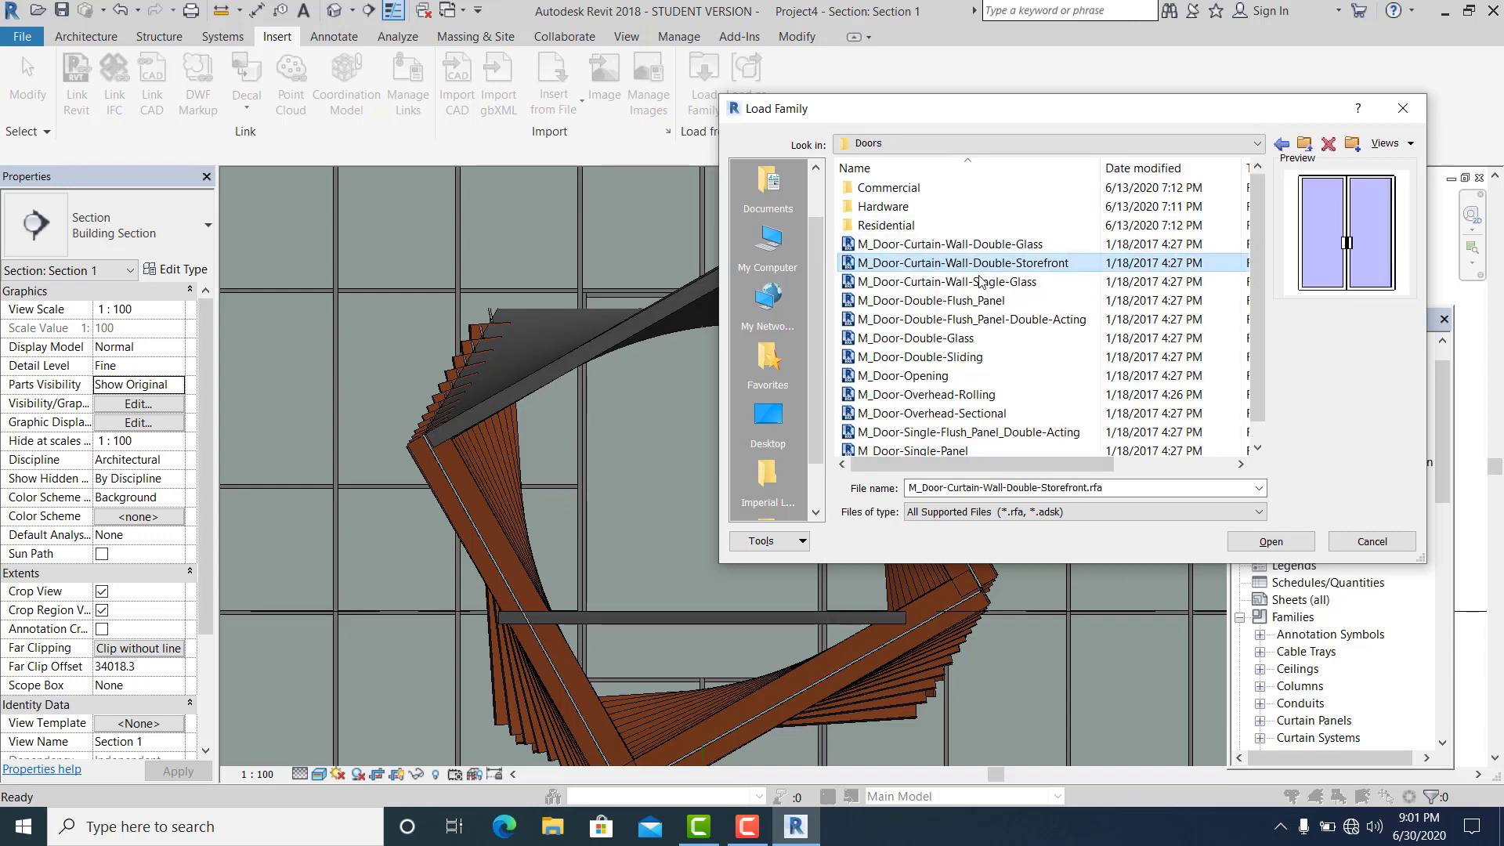
{"action": "left_click", "coordinate": [1271, 542]}
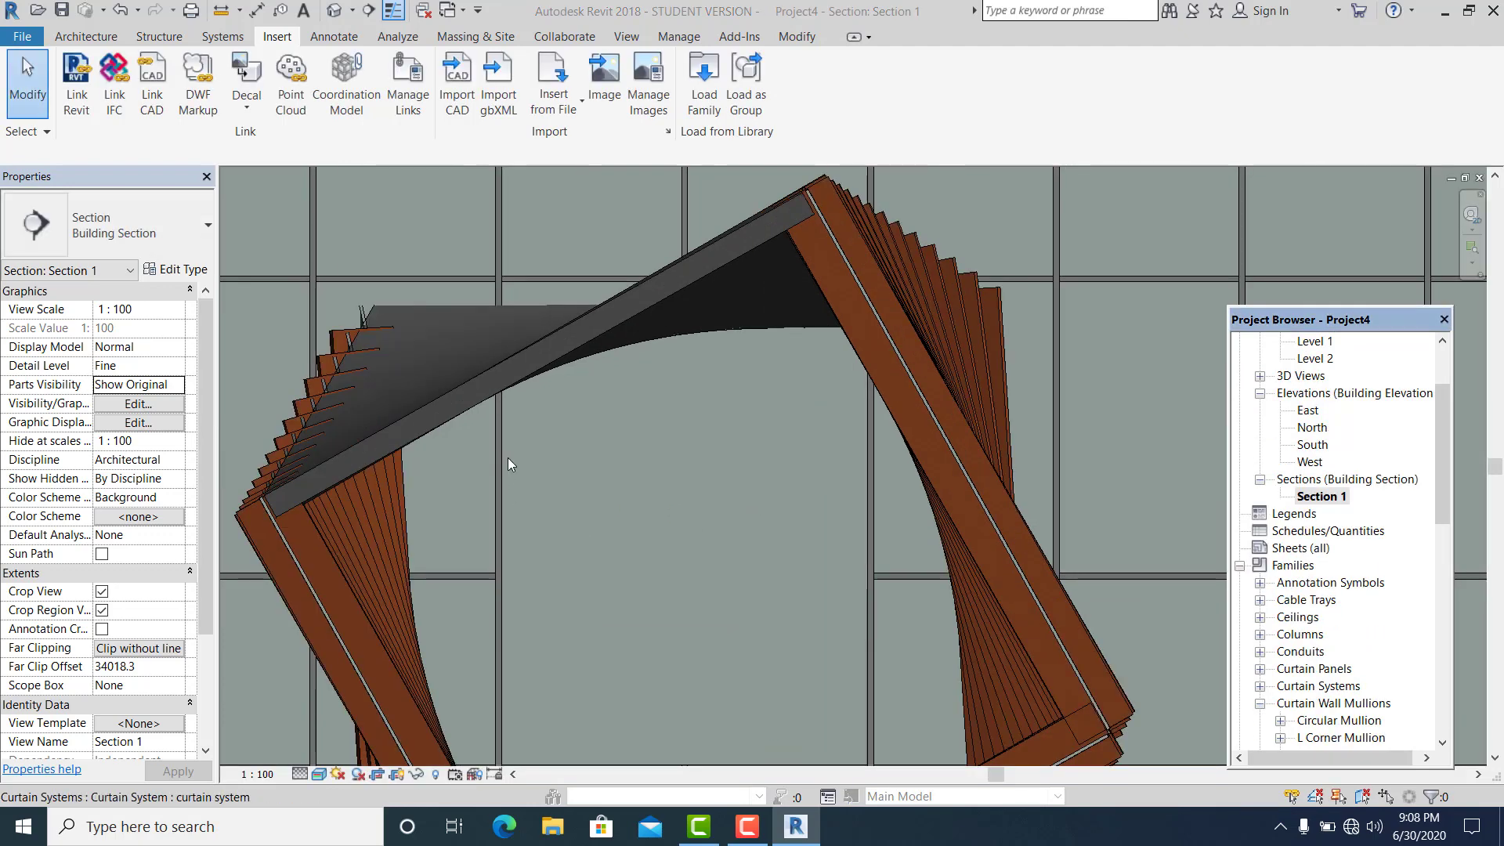
Unpin the large glazed curtain panel in the walkway opening and change its type to M_Door-Curtain-Wall-Double-Storefront.
{"action": "left_click", "coordinate": [865, 487]}
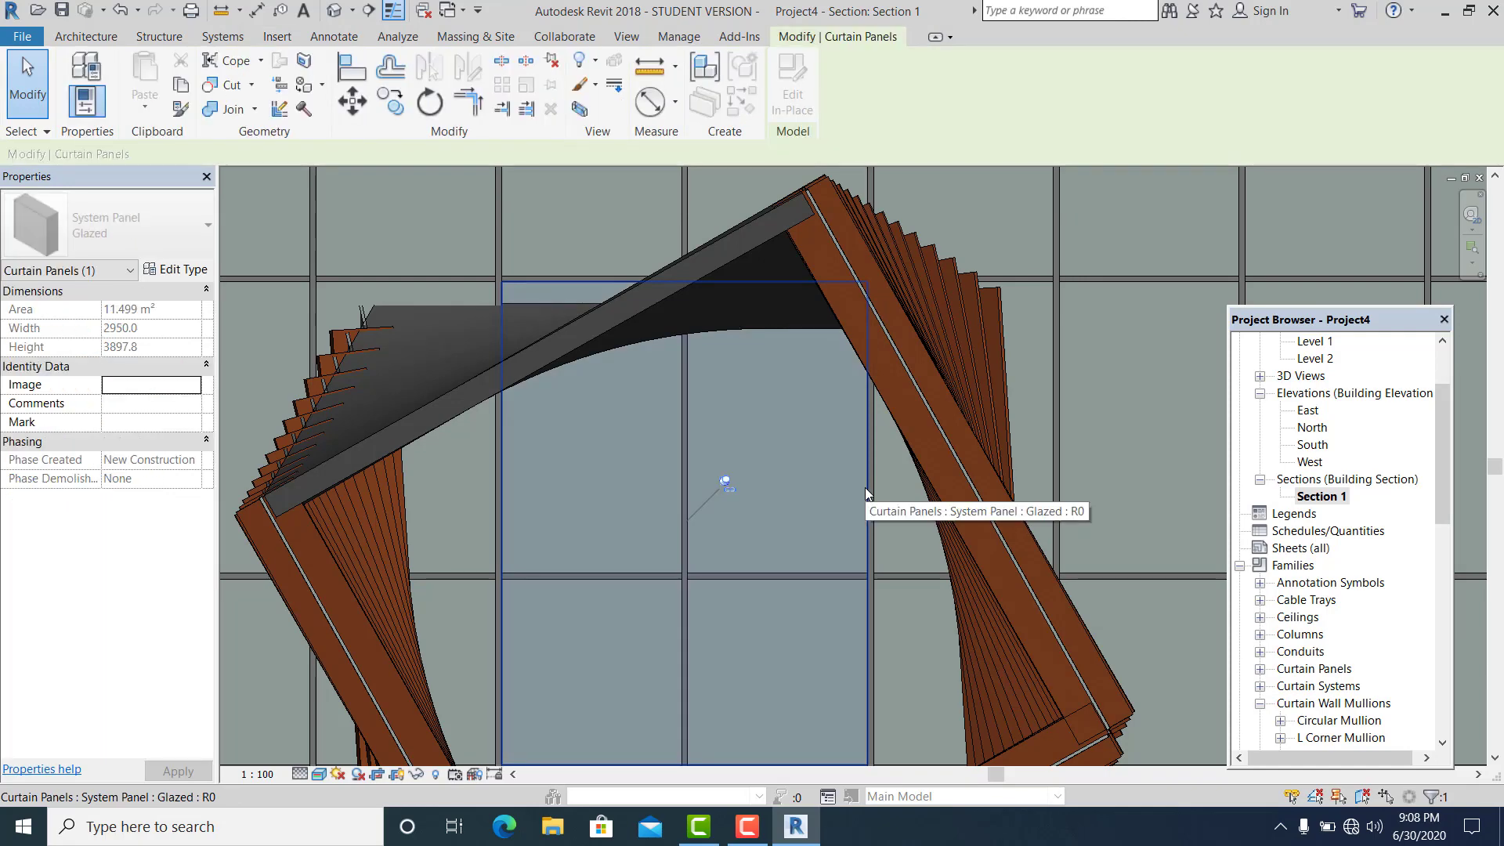
{"action": "left_click", "coordinate": [726, 483]}
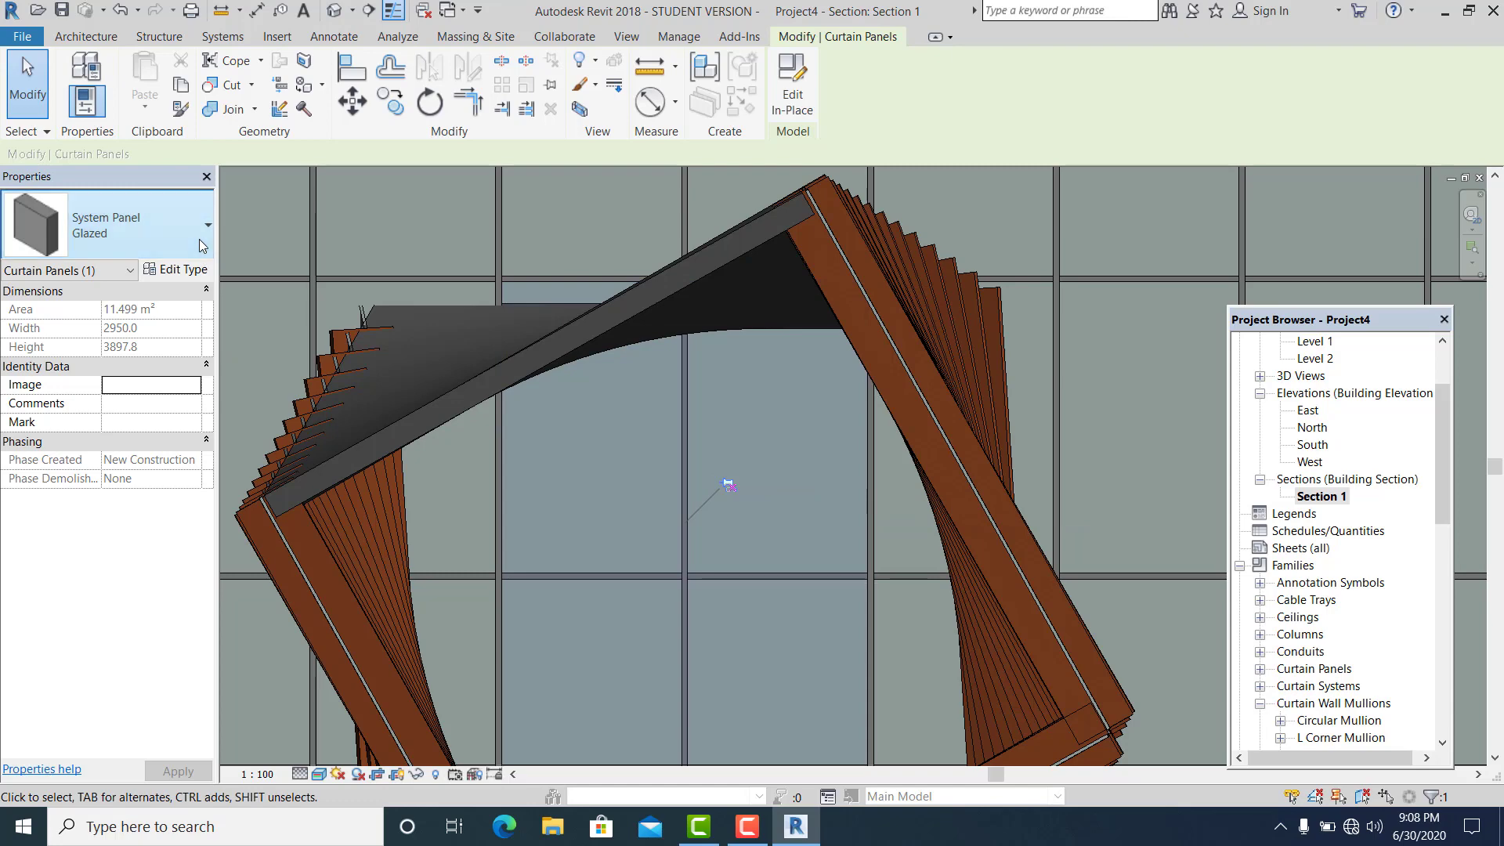
{"action": "left_click", "coordinate": [117, 227]}
{"action": "left_click", "coordinate": [119, 520]}
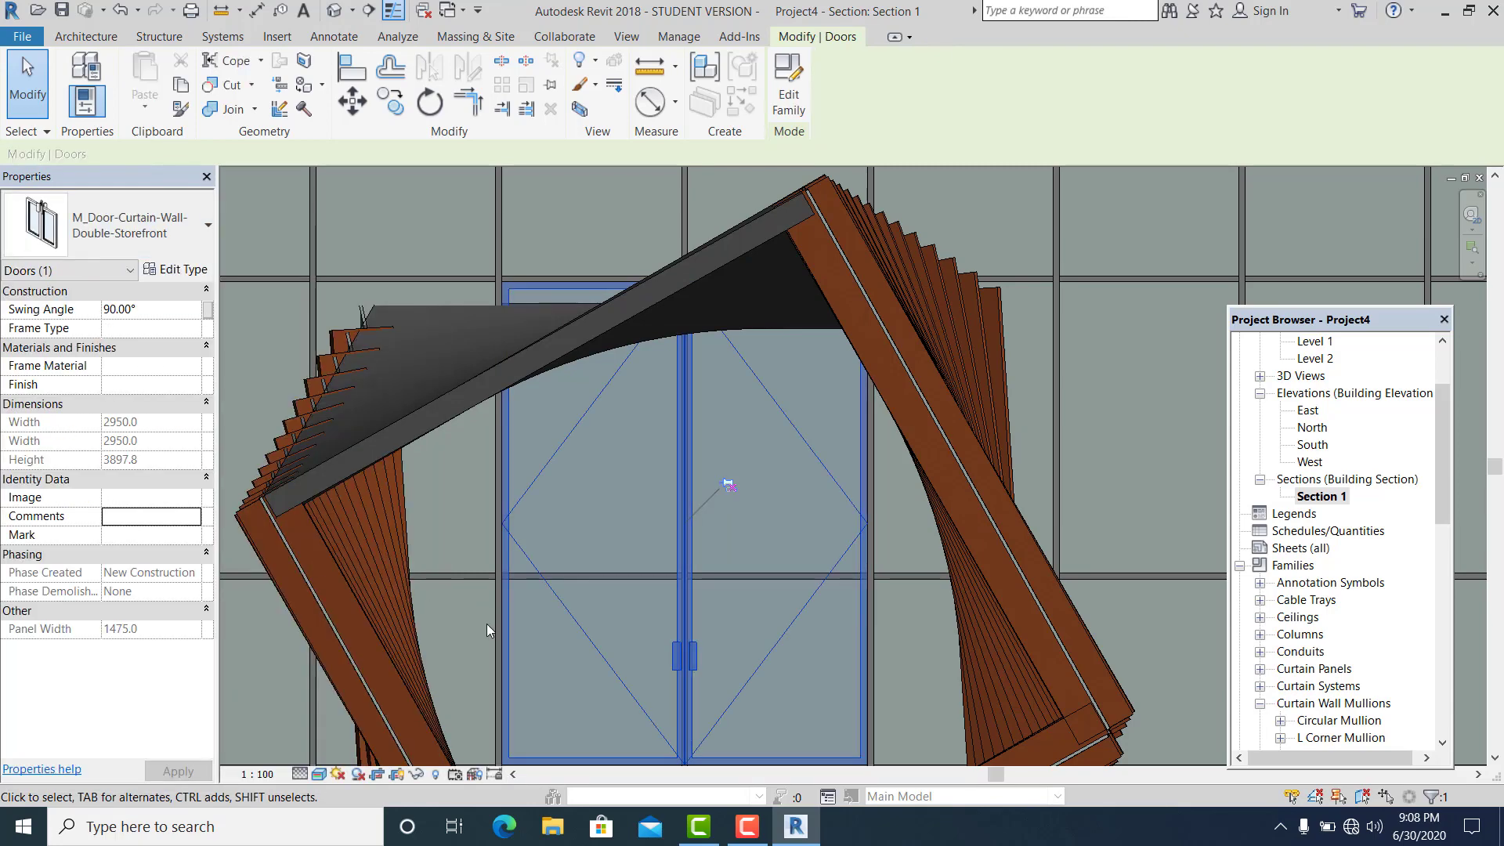
Examine how the double storefront door fits within the walkway opening, checking its head, sill and both sides.
{"action": "scroll", "coordinate": [637, 604], "scroll_direction": "down", "scroll_amount": 3}
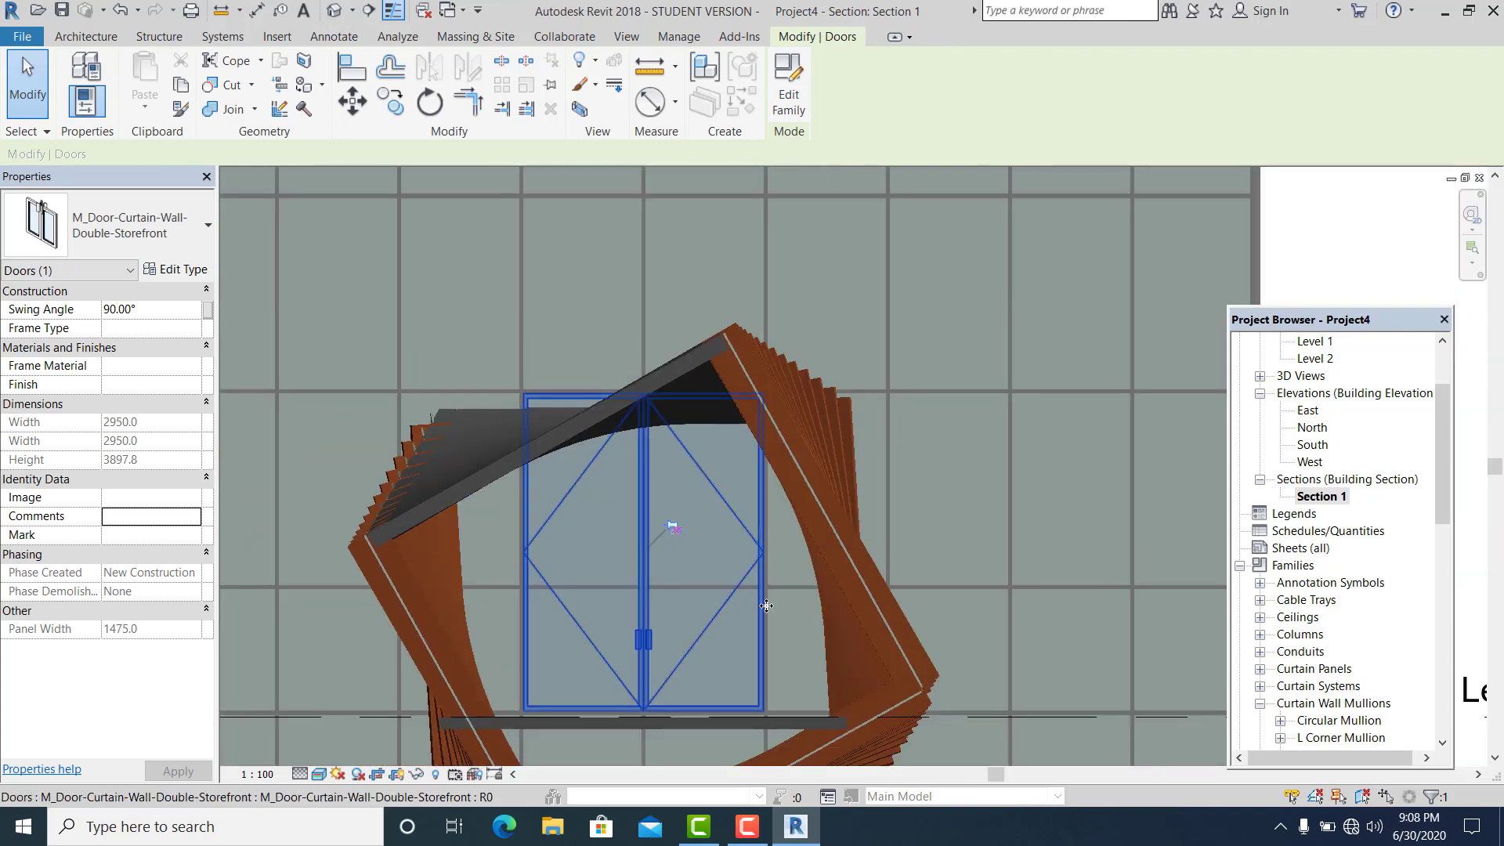
{"action": "scroll", "coordinate": [770, 605], "scroll_direction": "down", "scroll_amount": 2}
{"action": "middle_click_drag", "start_coordinate": [778, 582], "coordinate": [778, 527]}
{"action": "scroll", "coordinate": [666, 630], "scroll_direction": "up", "scroll_amount": 1}
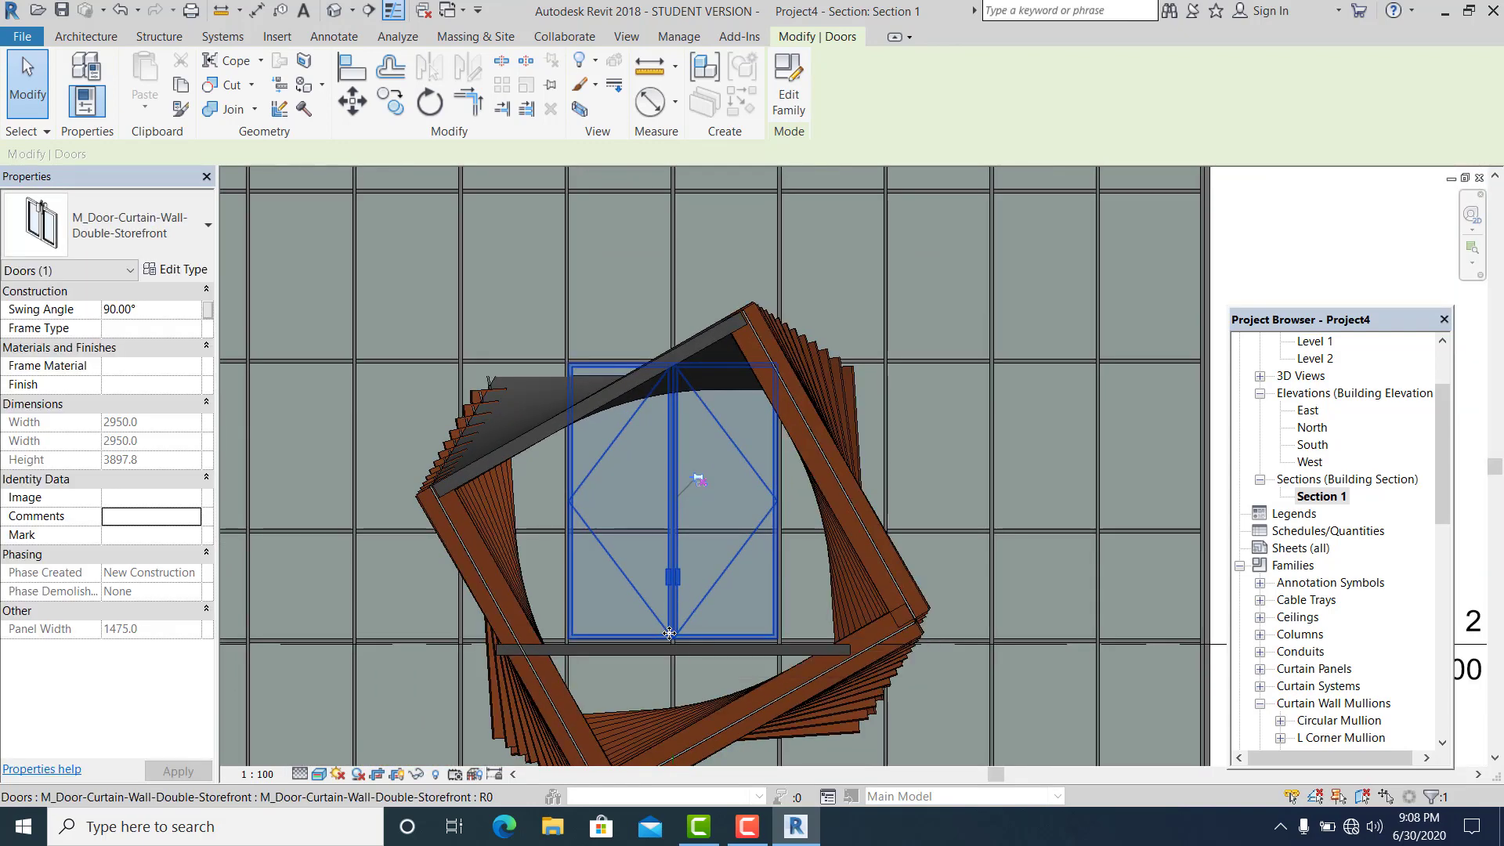
{"action": "middle_click_drag", "start_coordinate": [626, 531], "coordinate": [619, 567]}
{"action": "scroll", "coordinate": [618, 563], "scroll_direction": "up", "scroll_amount": 4}
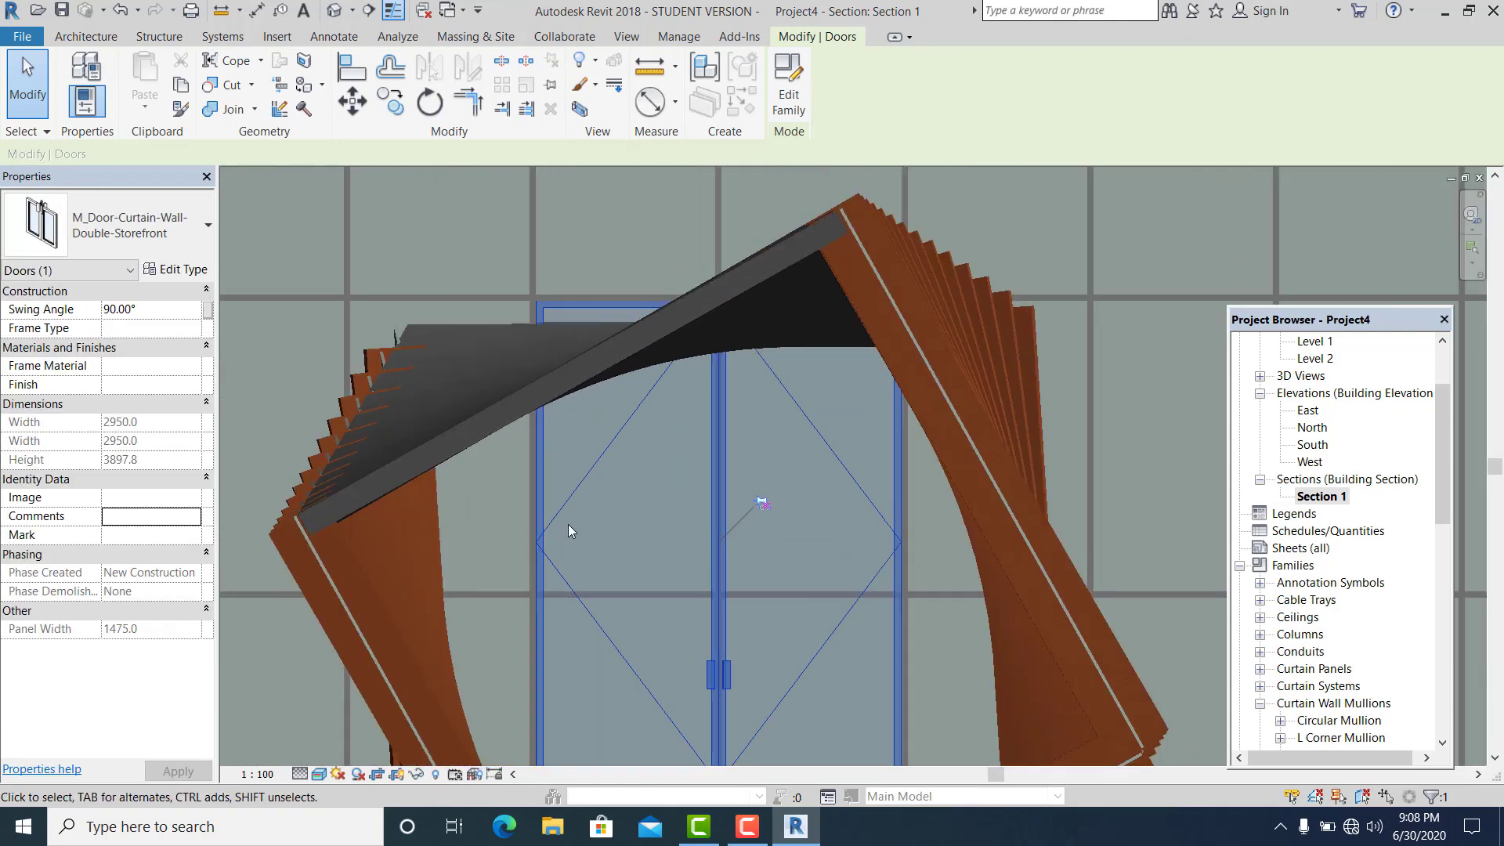
{"action": "scroll", "coordinate": [617, 489], "scroll_direction": "down", "scroll_amount": 2}
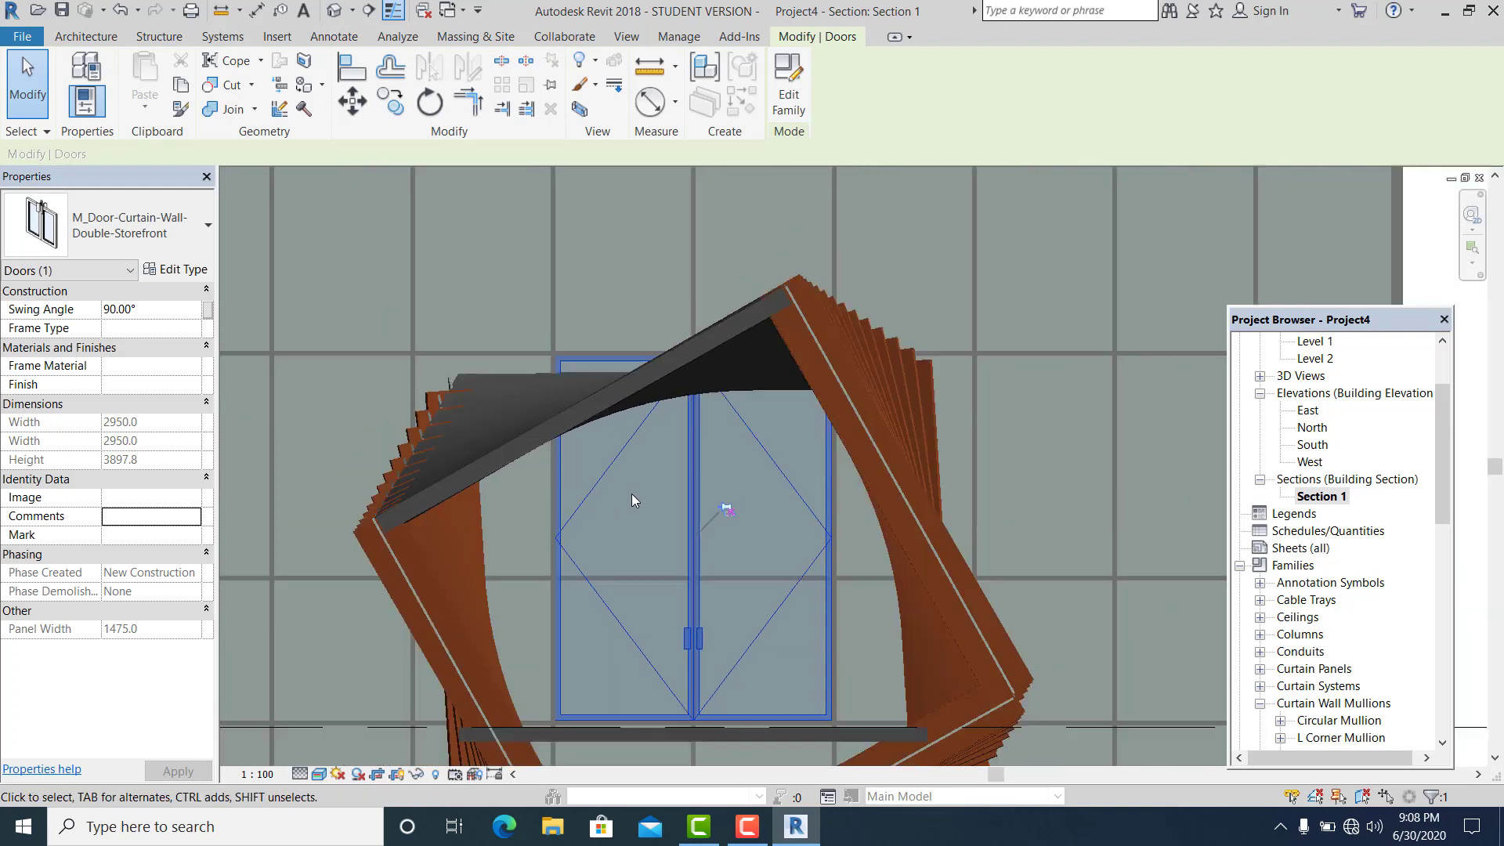
{"action": "scroll", "coordinate": [709, 506], "scroll_direction": "up", "scroll_amount": 4}
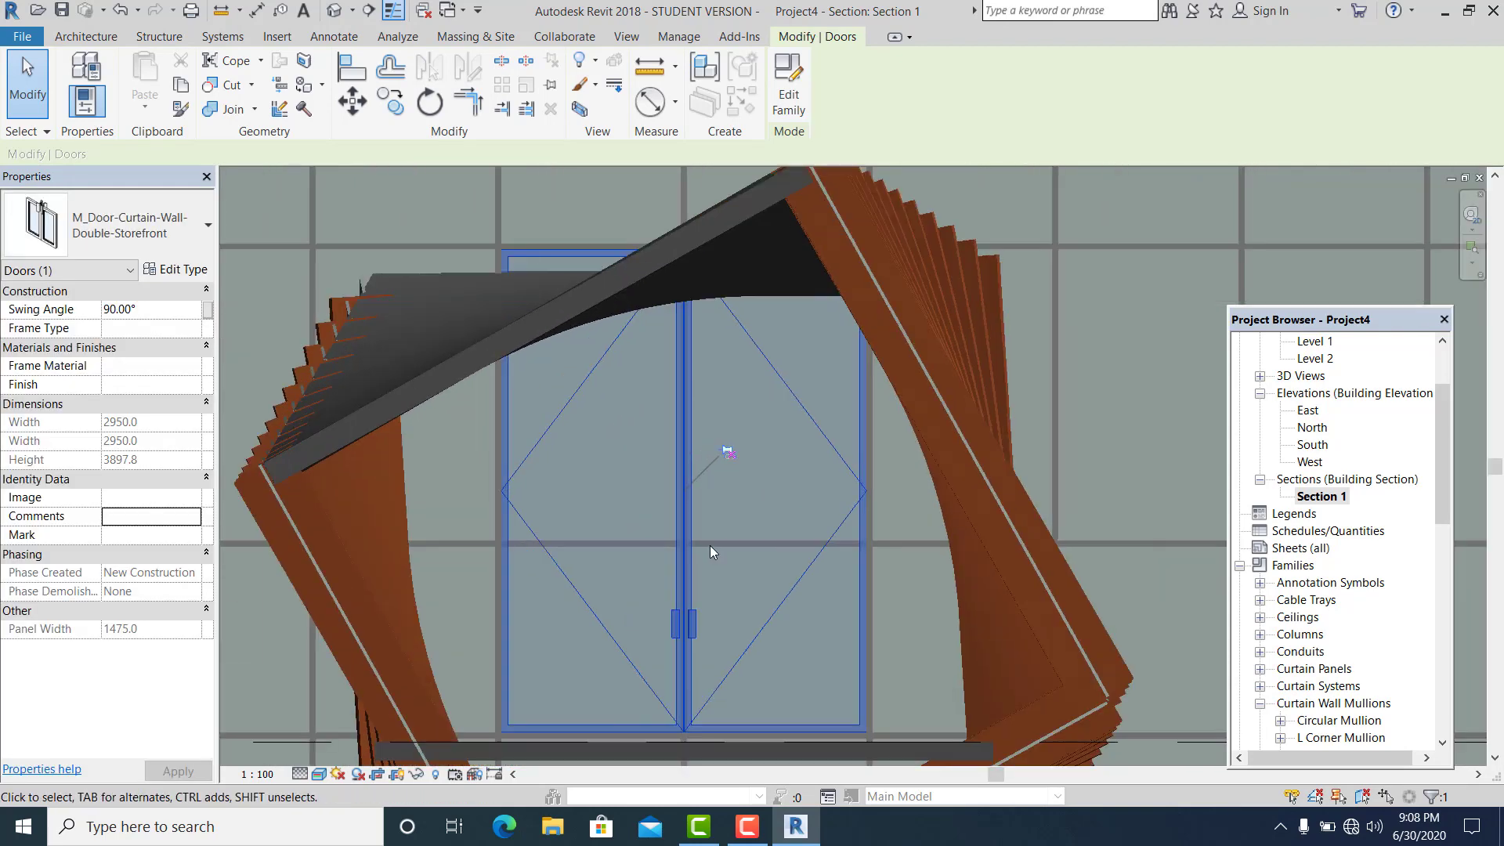
{"action": "scroll", "coordinate": [740, 544], "scroll_direction": "down", "scroll_amount": 1}
{"action": "middle_click_drag", "start_coordinate": [721, 514], "coordinate": [668, 413]}
{"action": "scroll", "coordinate": [643, 525], "scroll_direction": "up", "scroll_amount": 1}
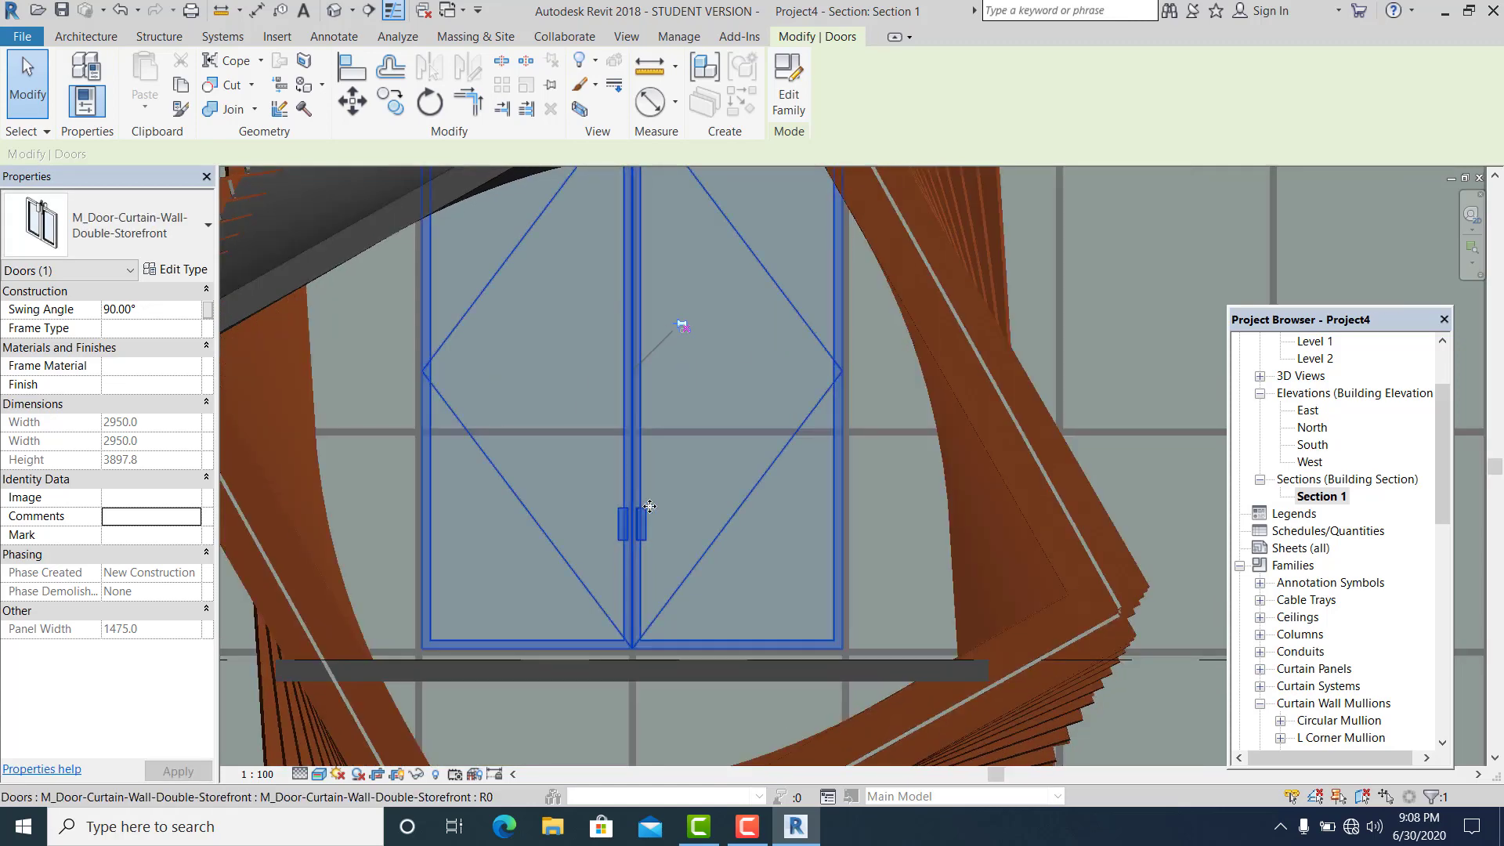
{"action": "scroll", "coordinate": [651, 472], "scroll_direction": "down", "scroll_amount": 3}
{"action": "scroll", "coordinate": [530, 430], "scroll_direction": "up", "scroll_amount": 2}
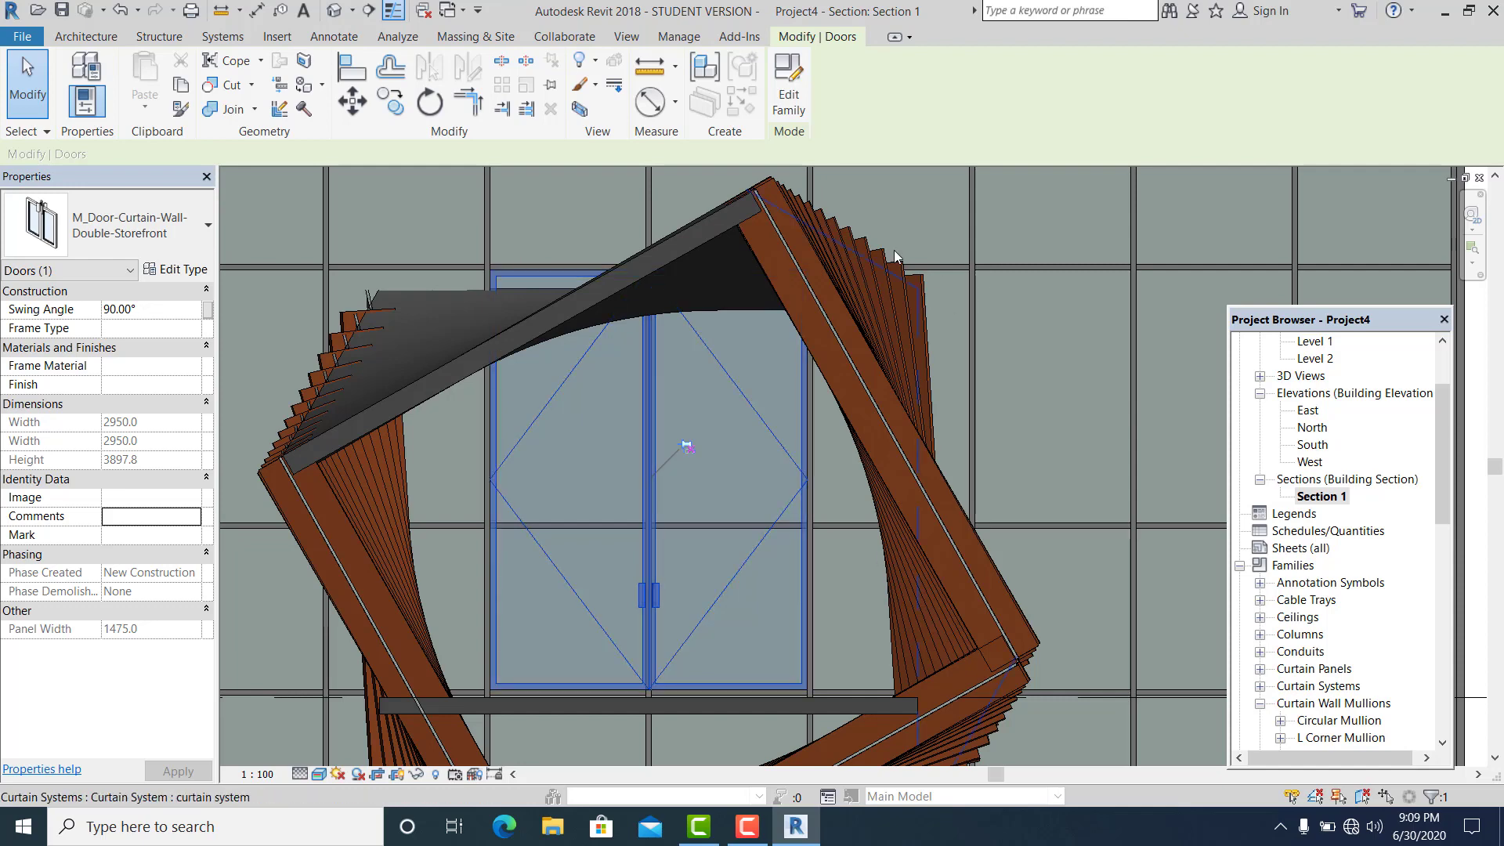
{"action": "scroll", "coordinate": [529, 298], "scroll_direction": "up", "scroll_amount": 2}
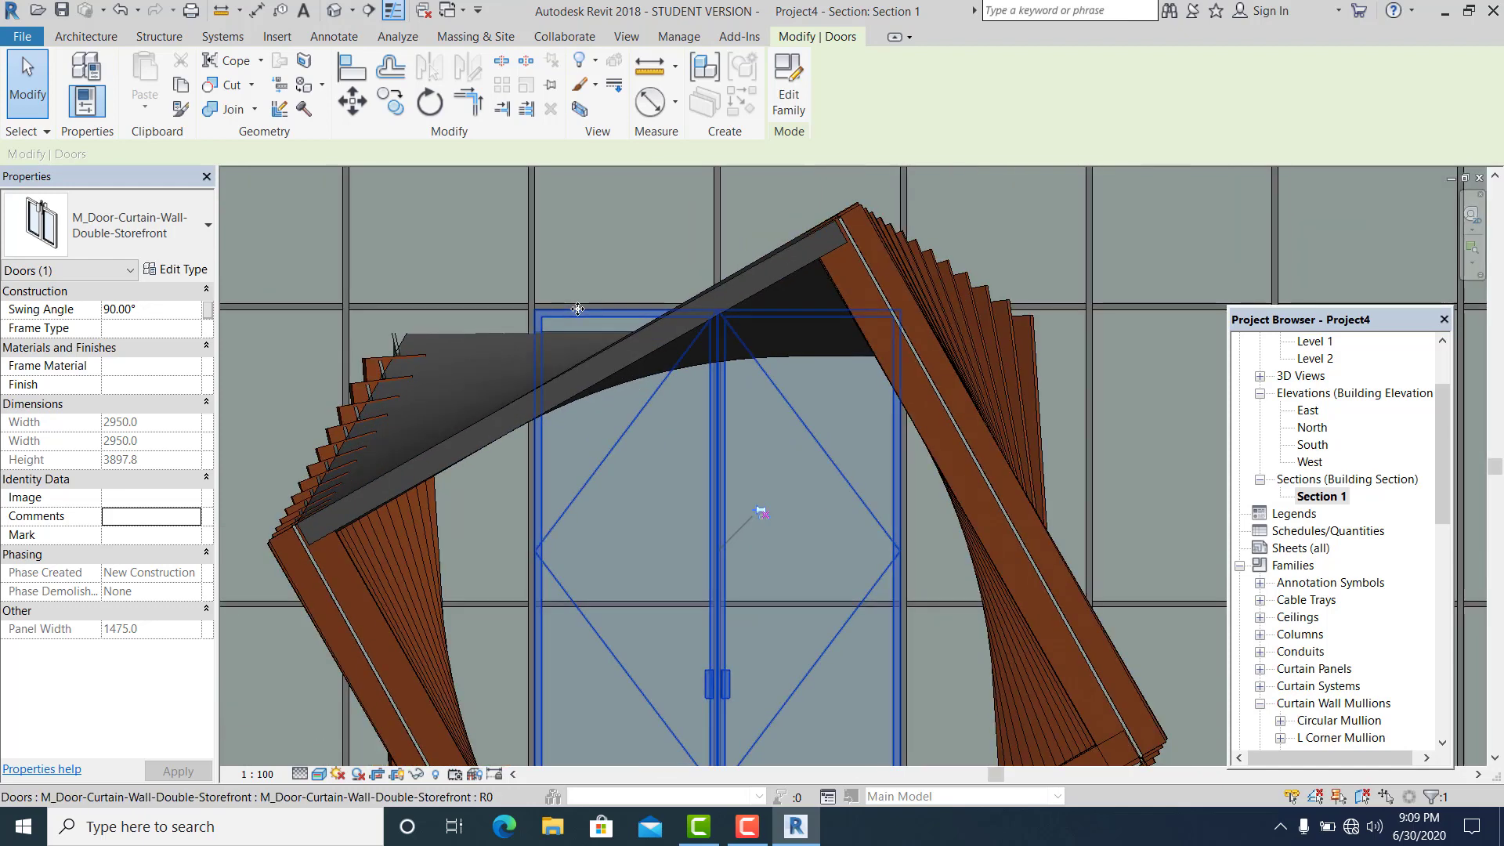
{"action": "scroll", "coordinate": [580, 403], "scroll_direction": "down", "scroll_amount": 2}
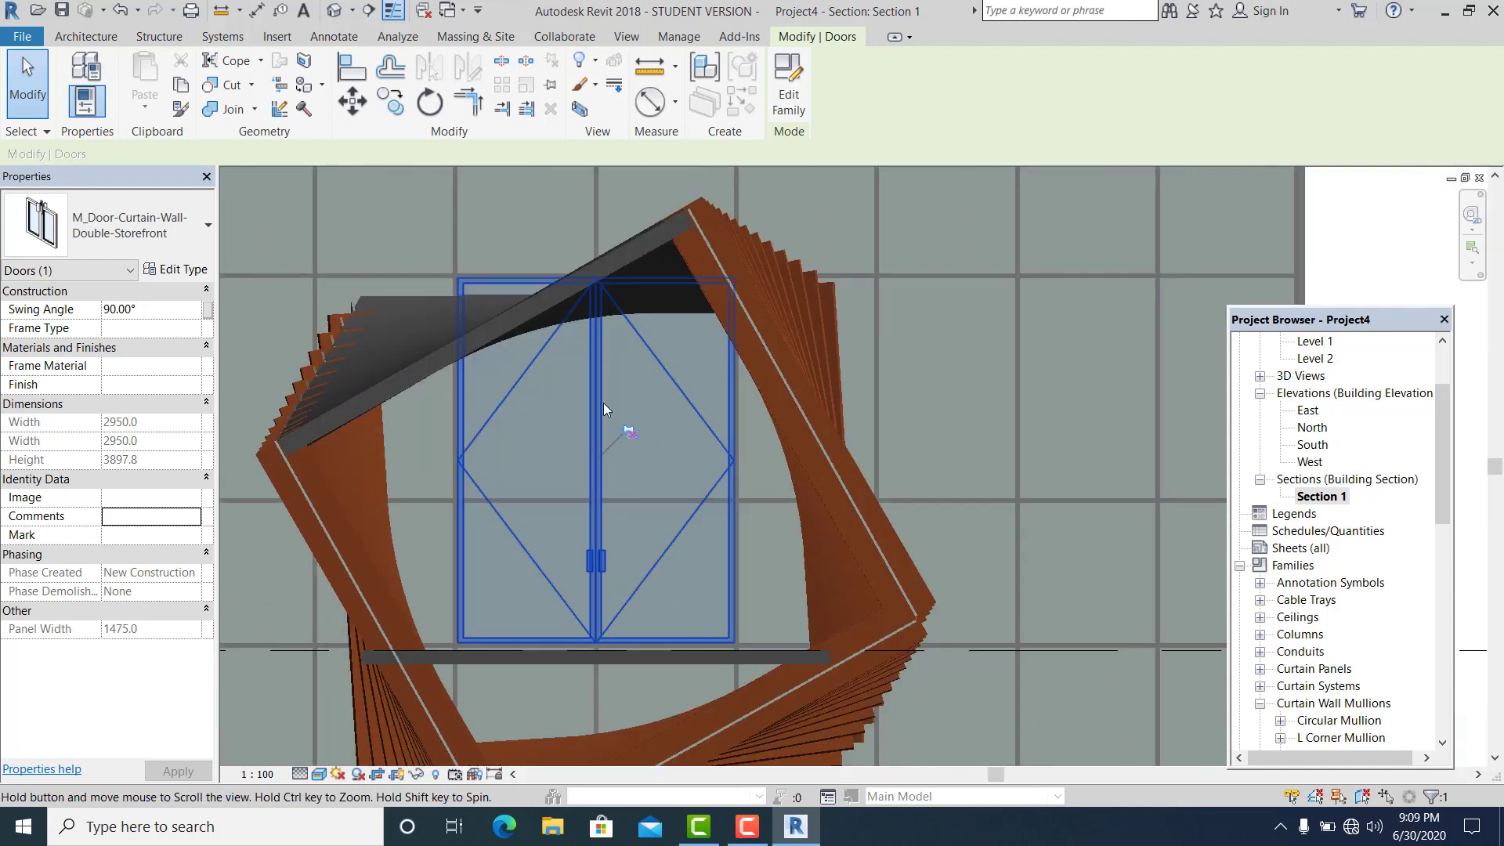
{"action": "middle_click_drag", "start_coordinate": [603, 403], "coordinate": [588, 399]}
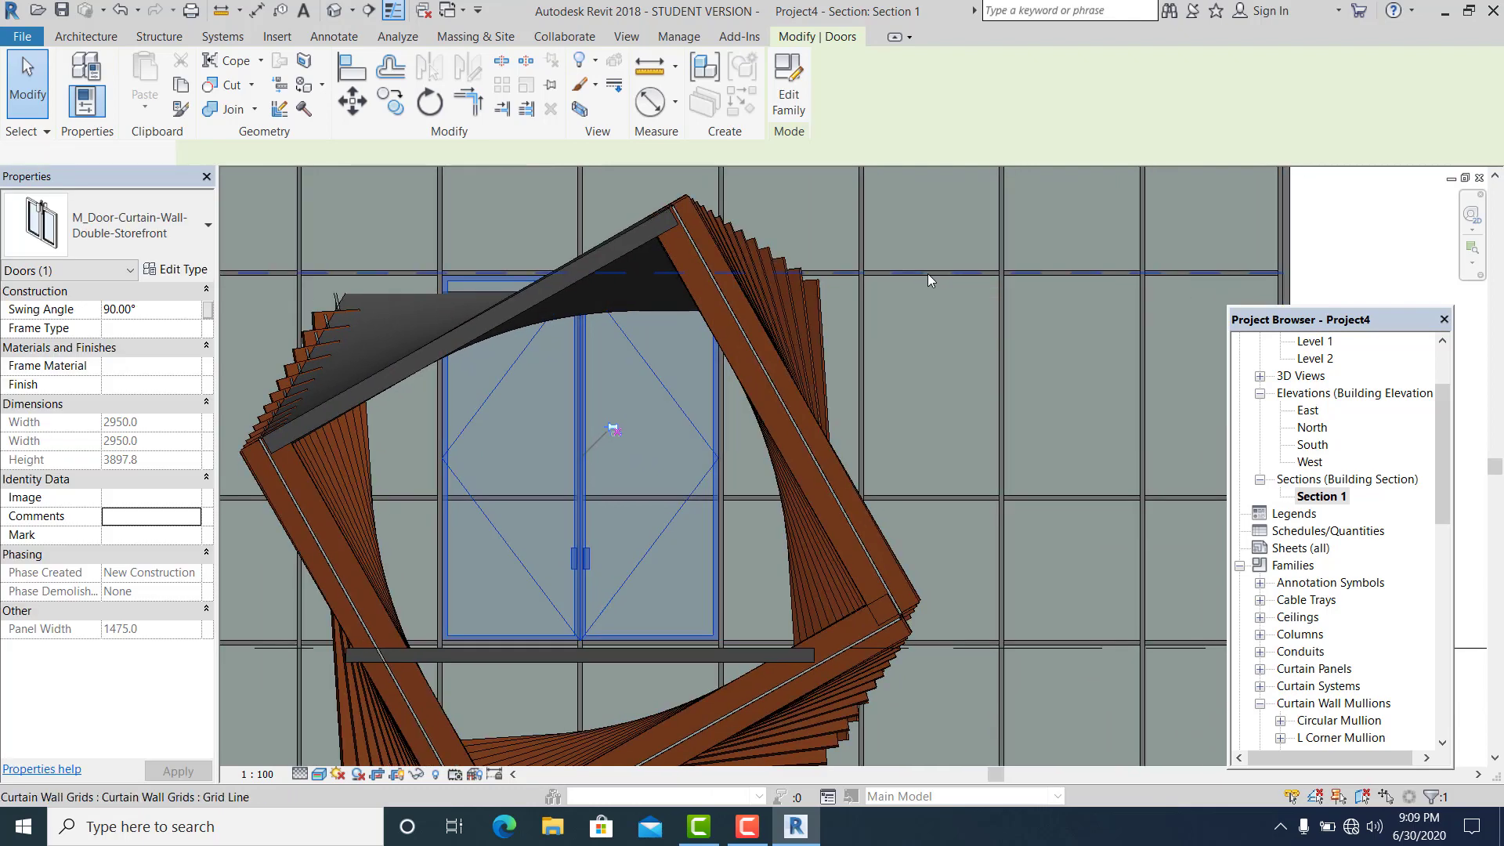
Unpin the horizontal curtain grid line above the door and move it down to the underside of the walkway roof, shortening the door.
{"action": "left_click", "coordinate": [928, 275]}
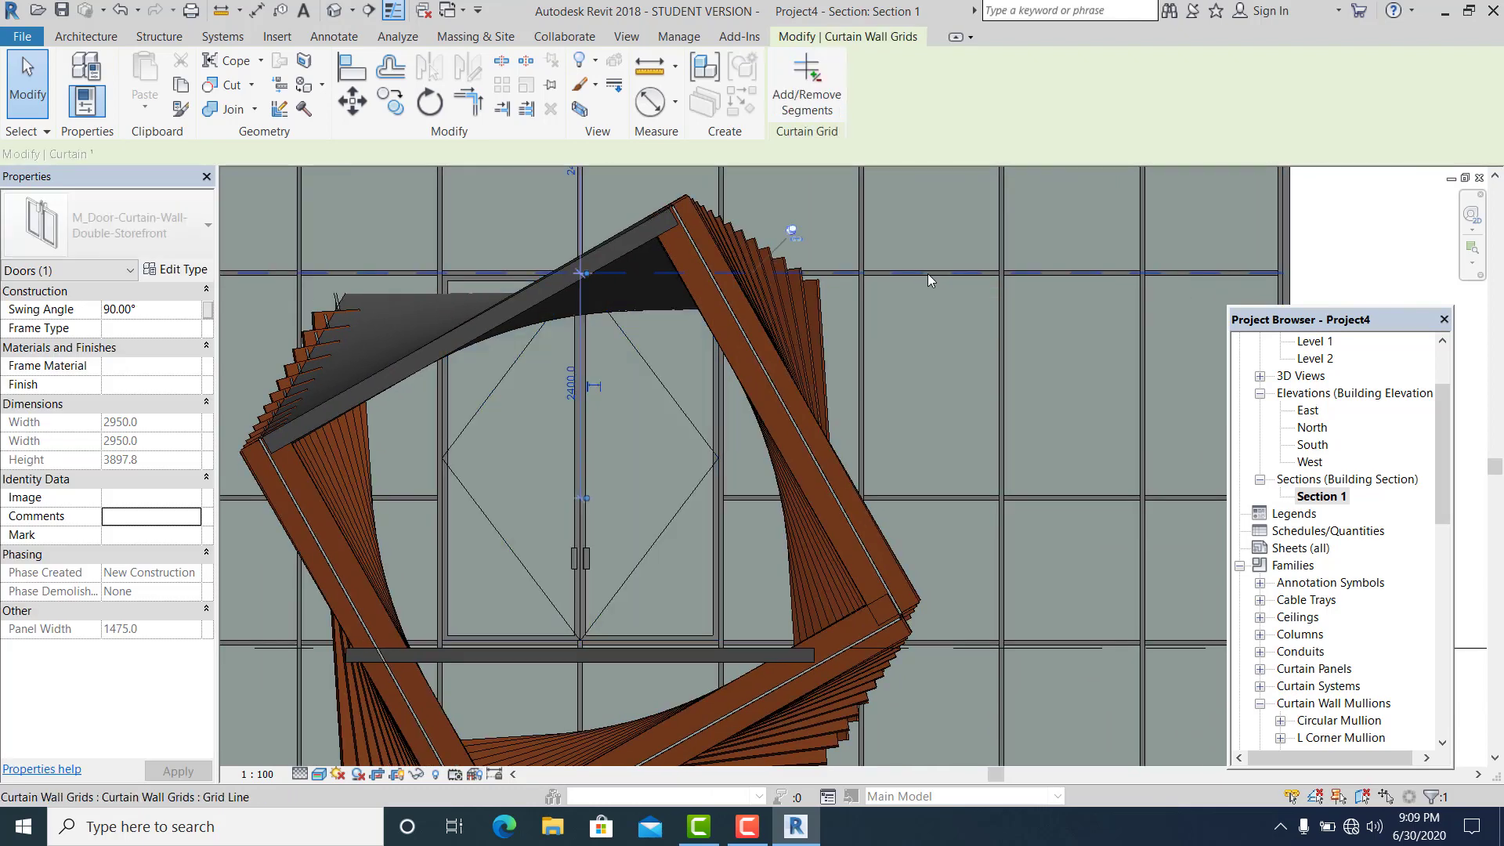
{"action": "left_click", "coordinate": [793, 233]}
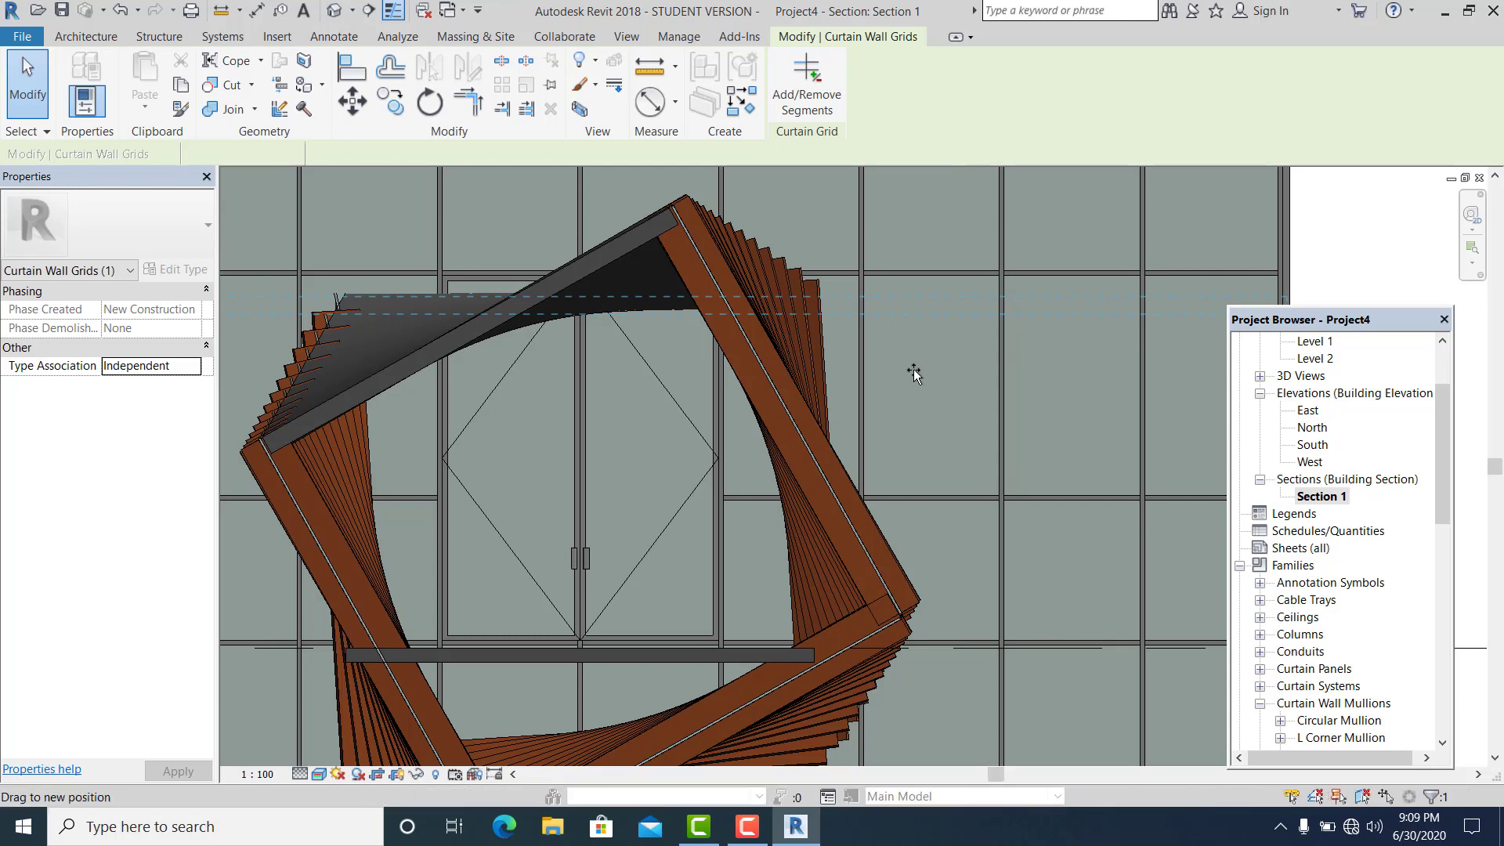
{"action": "left_click_drag", "start_coordinate": [914, 373], "coordinate": [914, 373]}
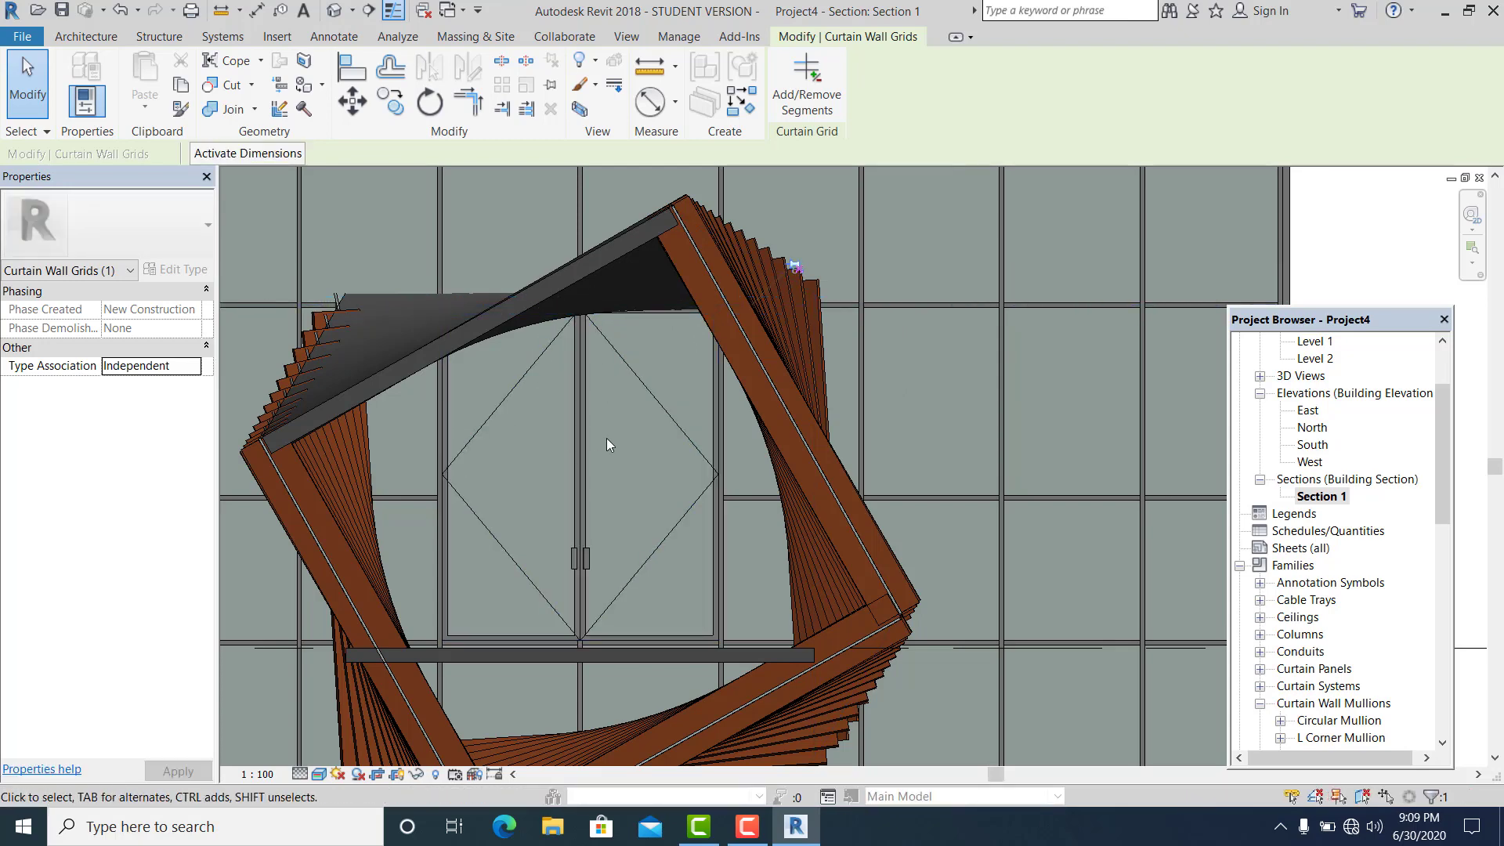
{"action": "scroll", "coordinate": [538, 514], "scroll_direction": "up", "scroll_amount": 1}
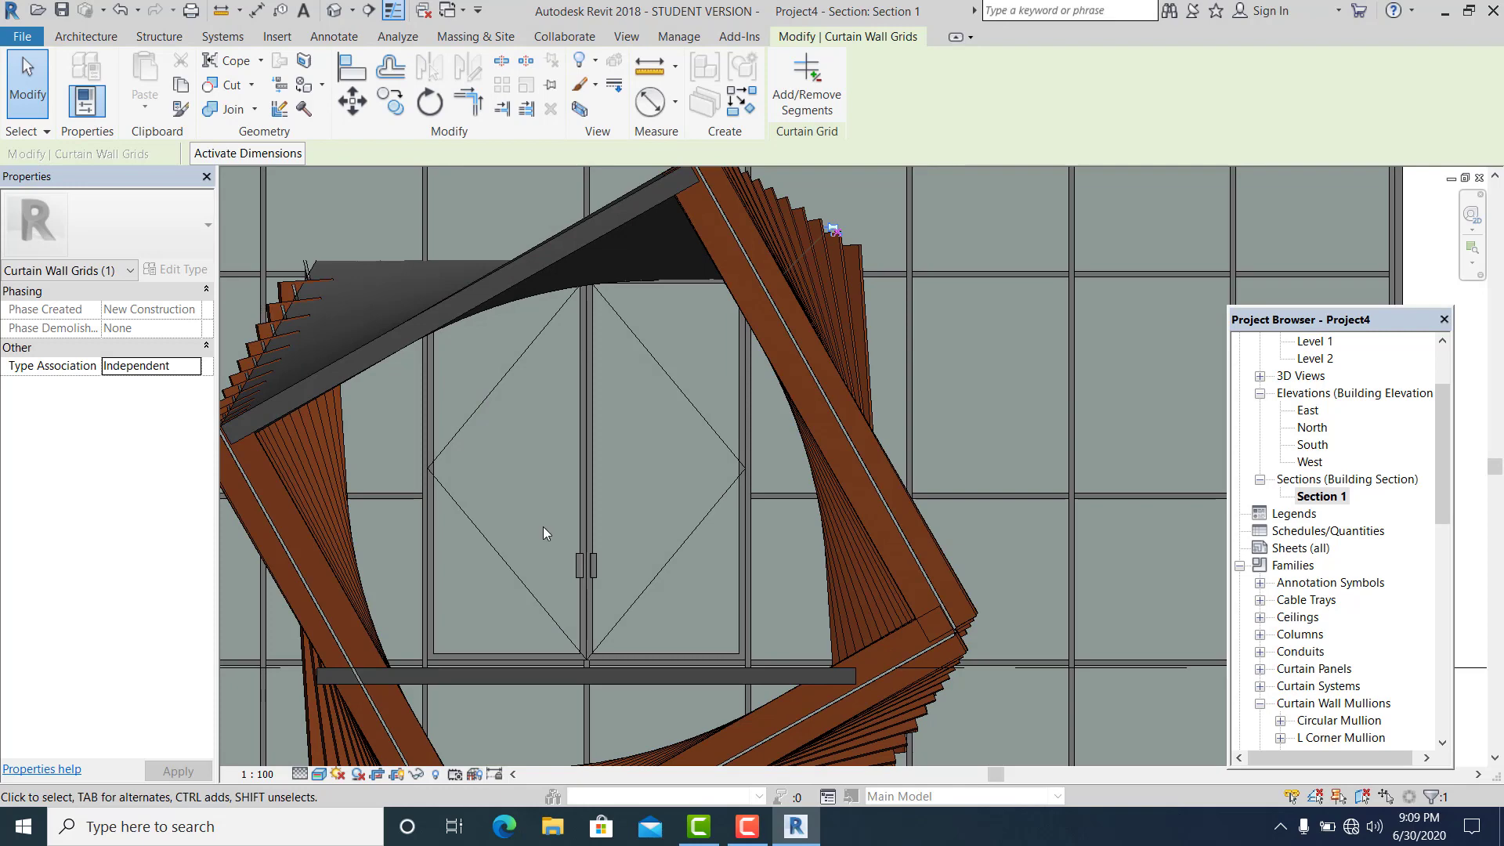
{"action": "scroll", "coordinate": [543, 526], "scroll_direction": "down", "scroll_amount": 1}
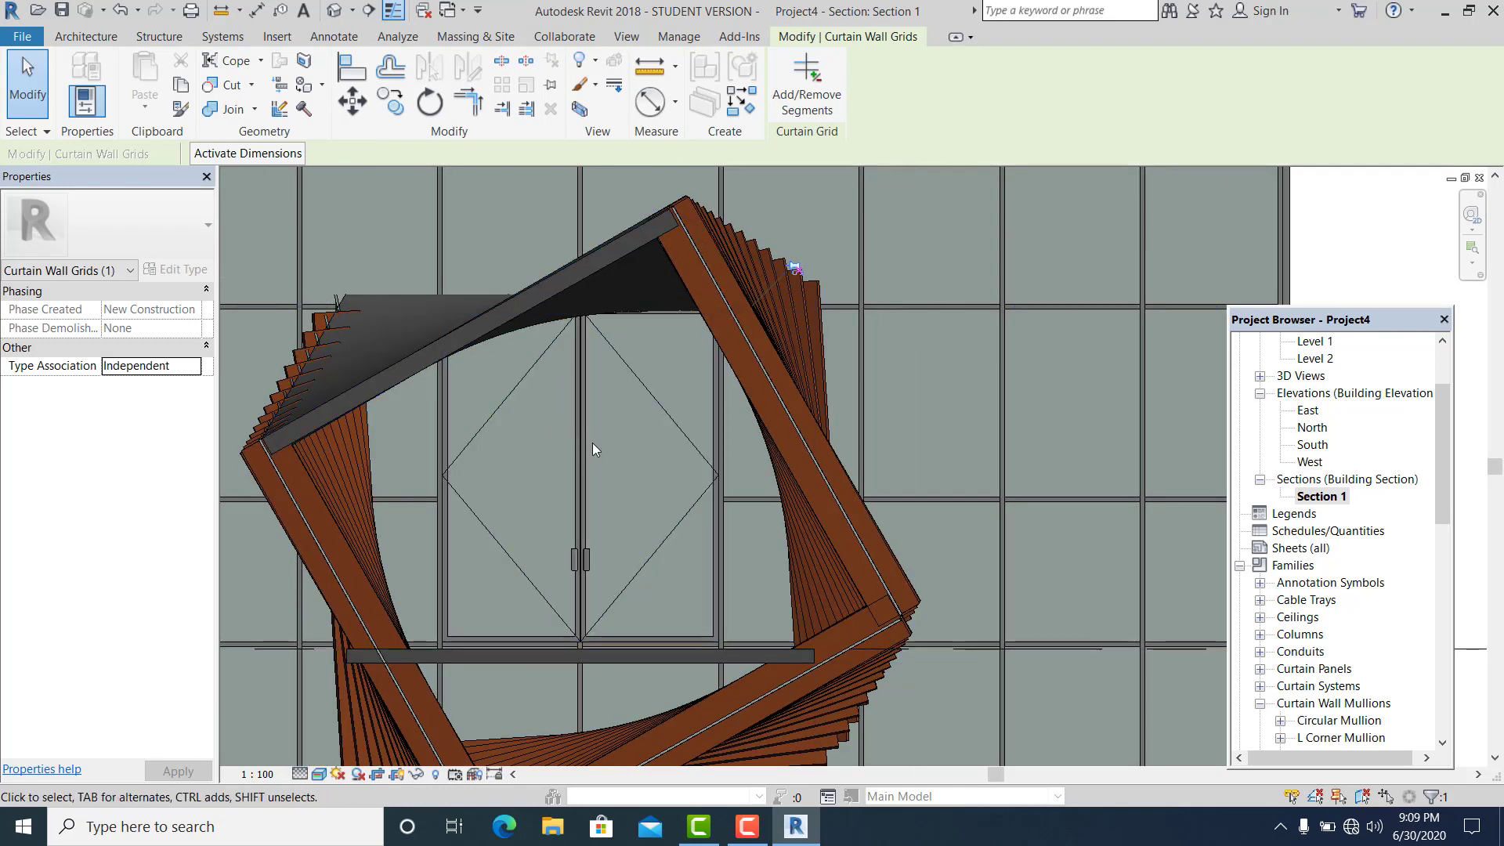
Dismiss the save reminder without saving, then examine the two clad towers and the twisted walkway in the default 3D view.
{"action": "scroll", "coordinate": [604, 455], "scroll_direction": "down", "scroll_amount": 2}
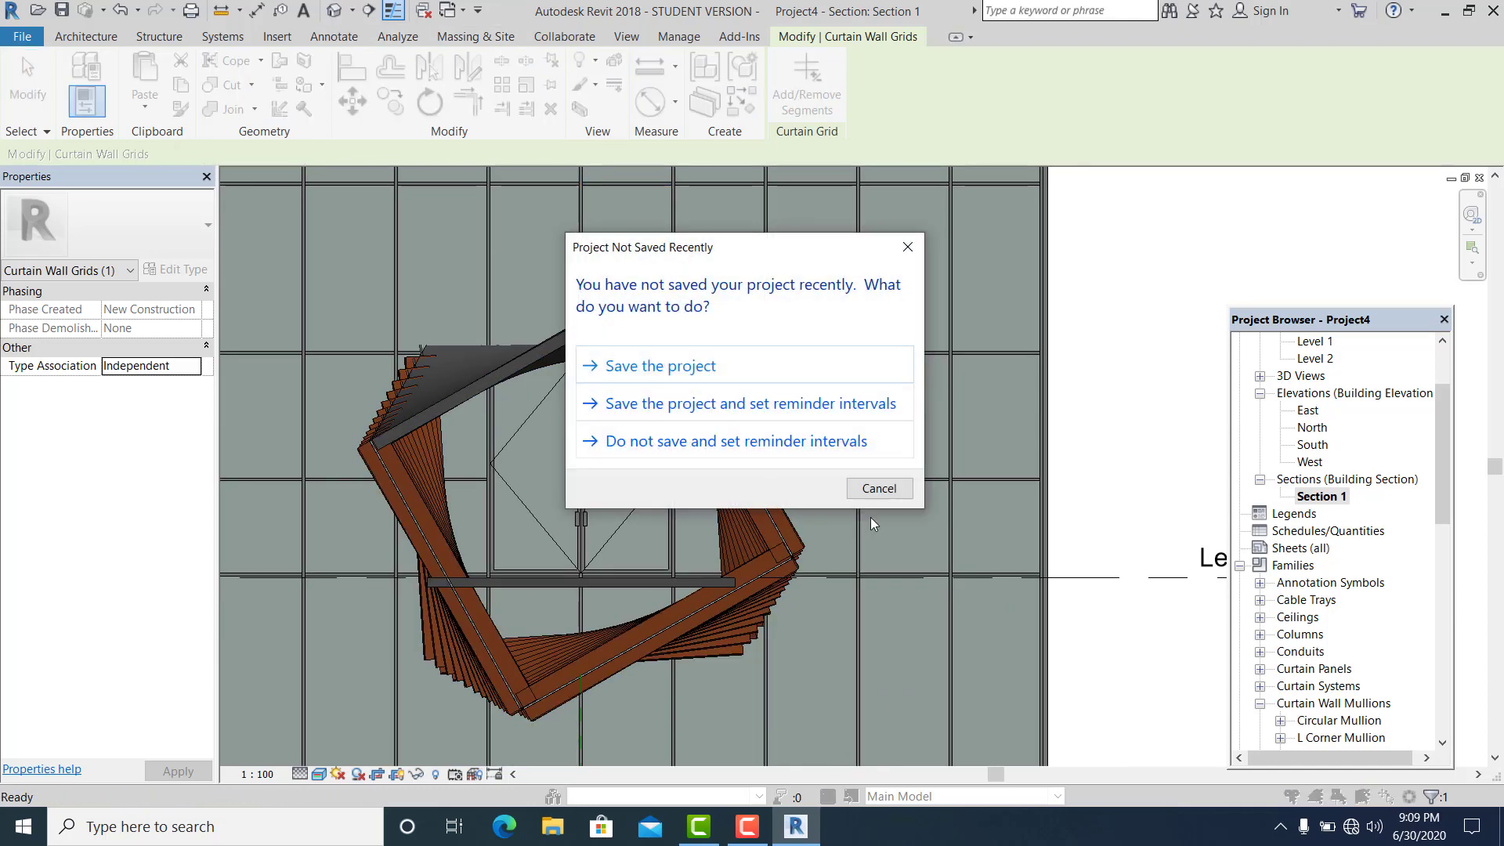
{"action": "left_click", "coordinate": [880, 494]}
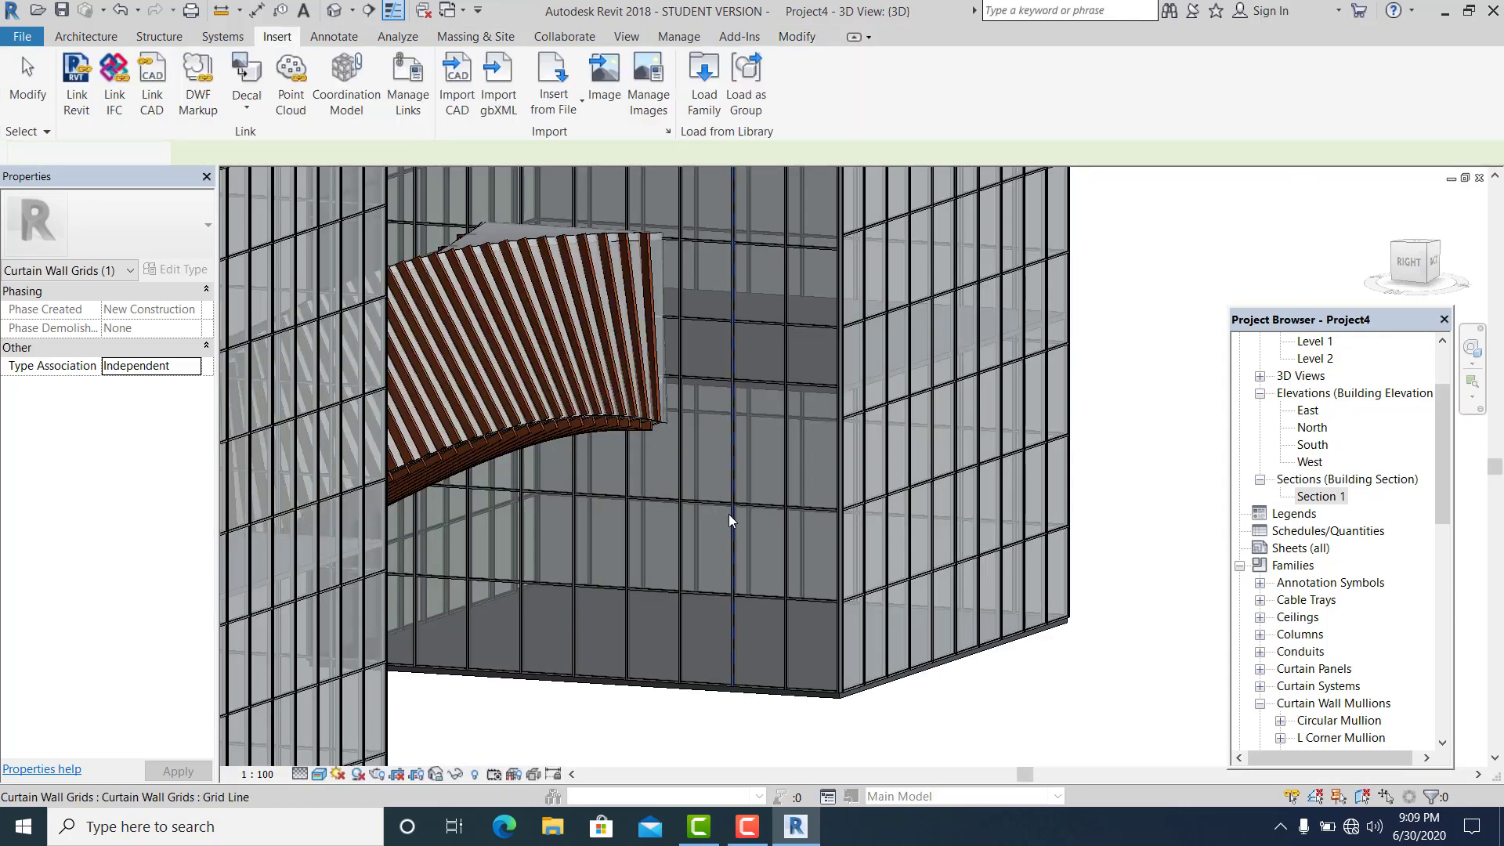
{"action": "scroll", "coordinate": [760, 559], "scroll_direction": "down", "scroll_amount": 1}
{"action": "scroll", "coordinate": [917, 642], "scroll_direction": "down", "scroll_amount": 5}
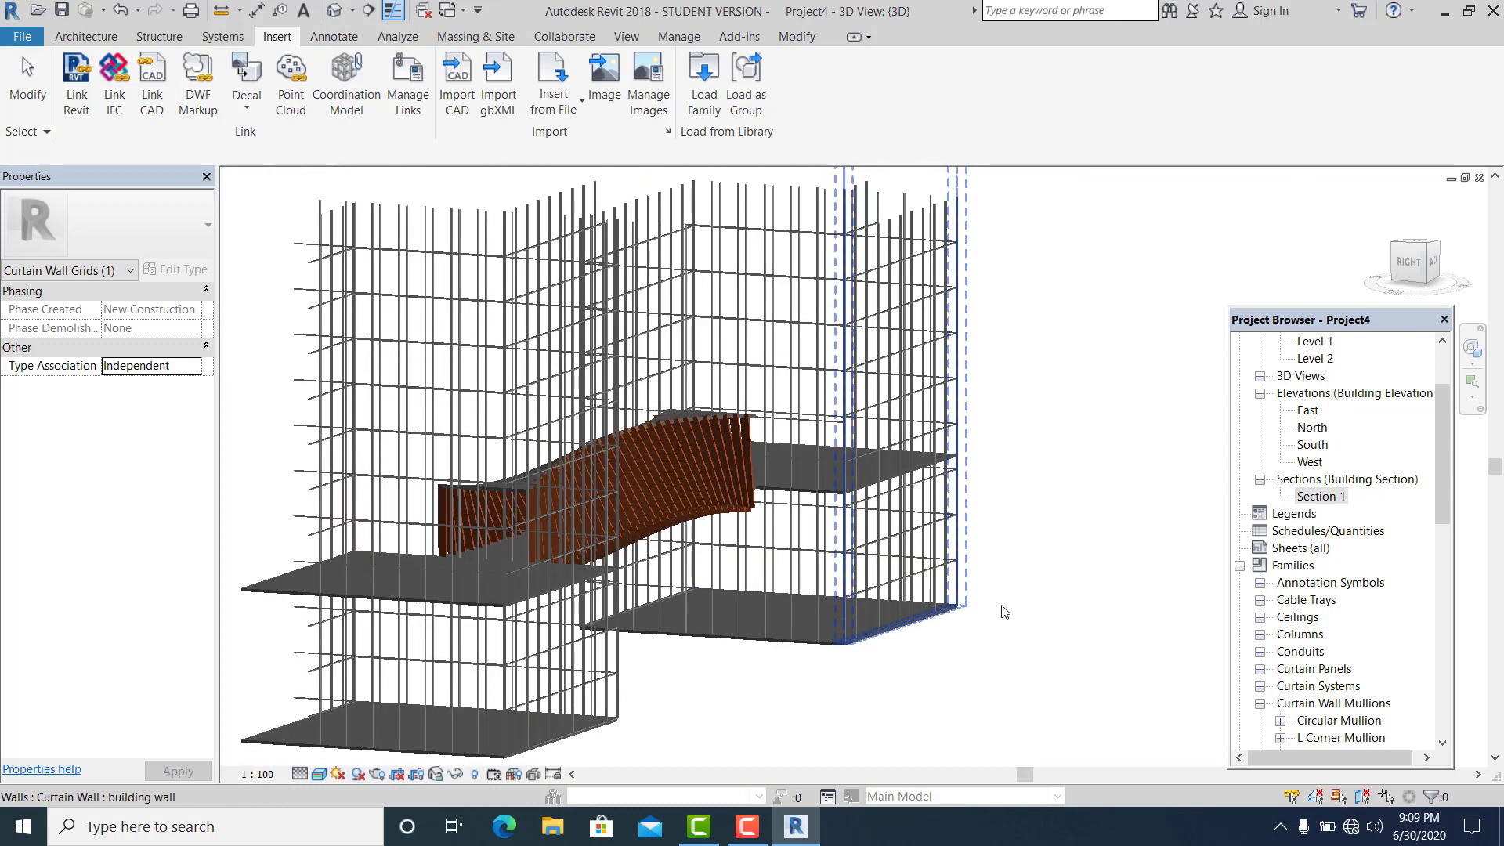
{"action": "scroll", "coordinate": [1052, 628], "scroll_direction": "up", "scroll_amount": 5}
{"action": "middle_click_drag", "start_coordinate": [1052, 630], "coordinate": [721, 558], "text": "shift"}
{"action": "mouse_move", "coordinate": [834, 548]}
{"action": "middle_mouse_down", "text": "shift"}
{"action": "mouse_move", "coordinate": [824, 584]}
{"action": "mouse_move", "coordinate": [647, 611]}
{"action": "mouse_move", "coordinate": [754, 555]}
{"action": "mouse_move", "coordinate": [788, 586]}
{"action": "mouse_move", "coordinate": [945, 648]}
{"action": "mouse_move", "coordinate": [1026, 658]}
{"action": "mouse_move", "coordinate": [1050, 628]}
{"action": "mouse_move", "coordinate": [971, 647]}
{"action": "mouse_move", "coordinate": [799, 535]}
{"action": "mouse_move", "coordinate": [806, 589]}
{"action": "mouse_move", "coordinate": [719, 621]}
{"action": "mouse_move", "coordinate": [665, 595]}
{"action": "mouse_move", "coordinate": [648, 655]}
{"action": "mouse_move", "coordinate": [629, 584]}
{"action": "middle_mouse_up", "text": "shift"}
{"action": "middle_click_drag", "start_coordinate": [672, 456], "coordinate": [719, 528]}
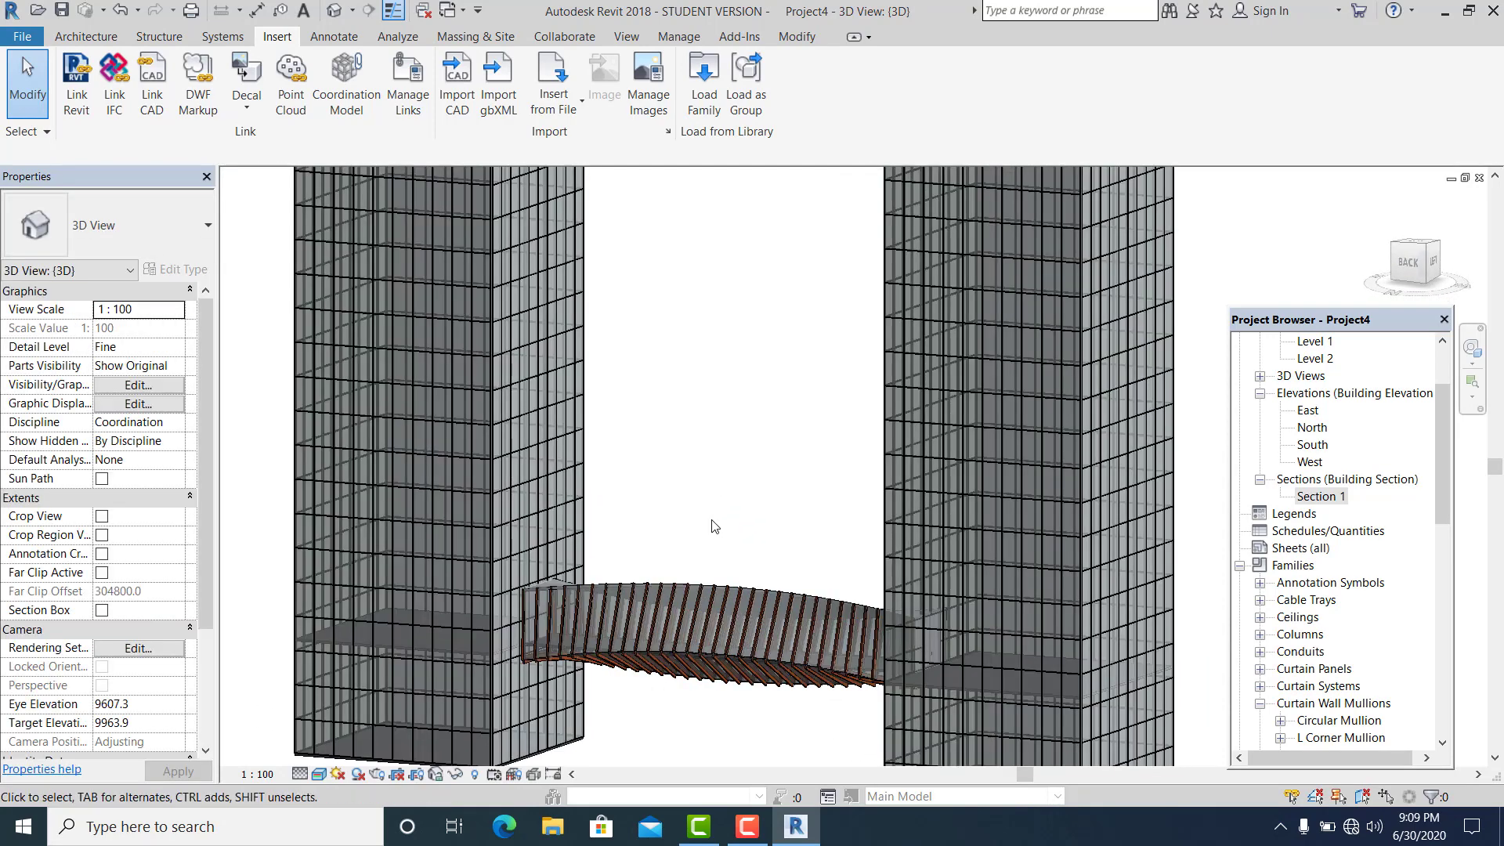
{"action": "scroll", "coordinate": [726, 530], "scroll_direction": "down", "scroll_amount": 2}
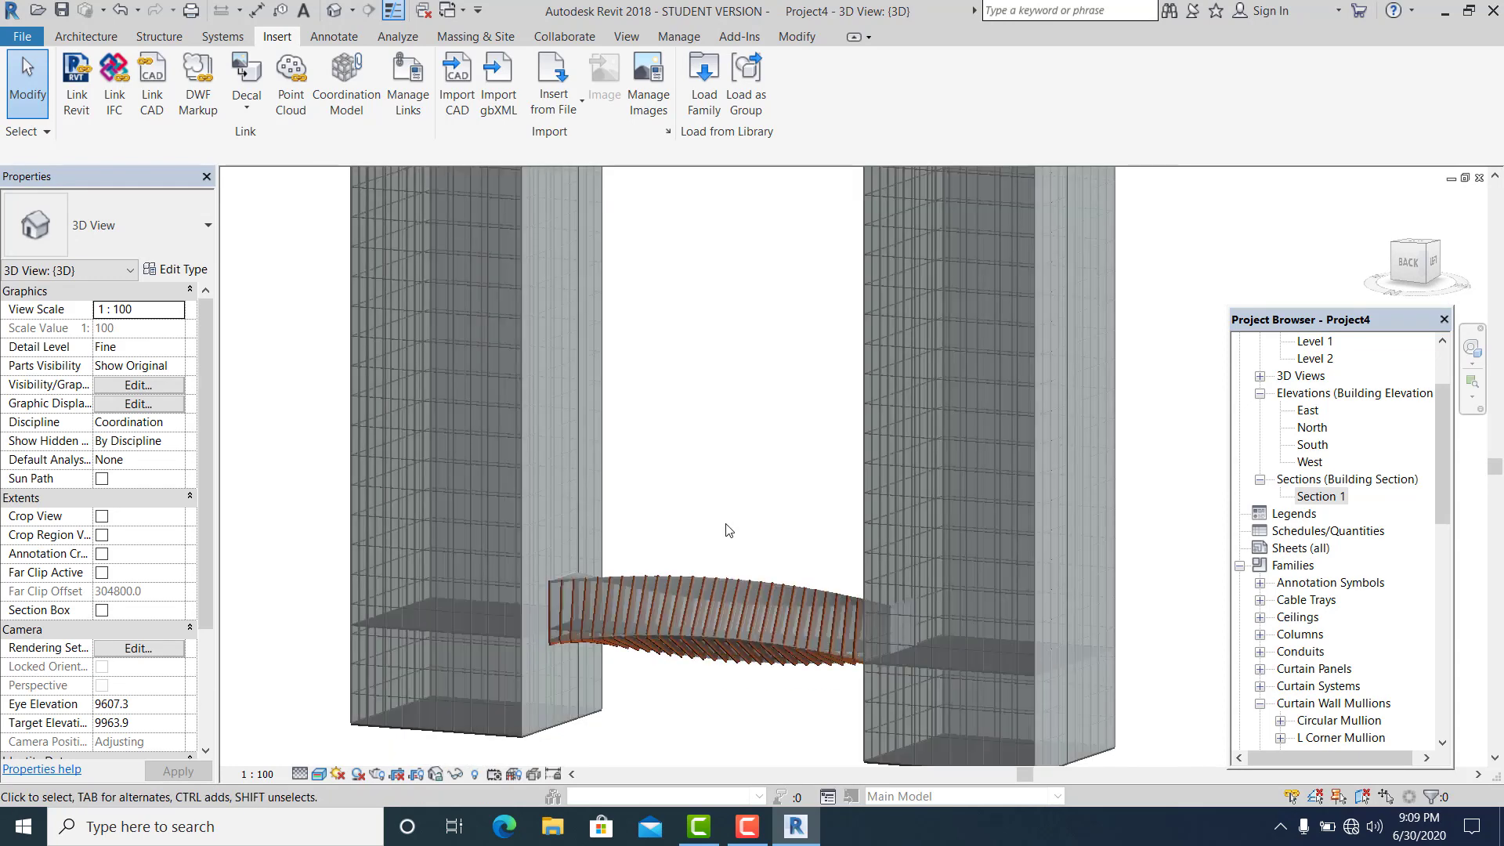
{"action": "middle_click_drag", "start_coordinate": [725, 528], "coordinate": [726, 564]}
{"action": "scroll", "coordinate": [716, 561], "scroll_direction": "down", "scroll_amount": 1}
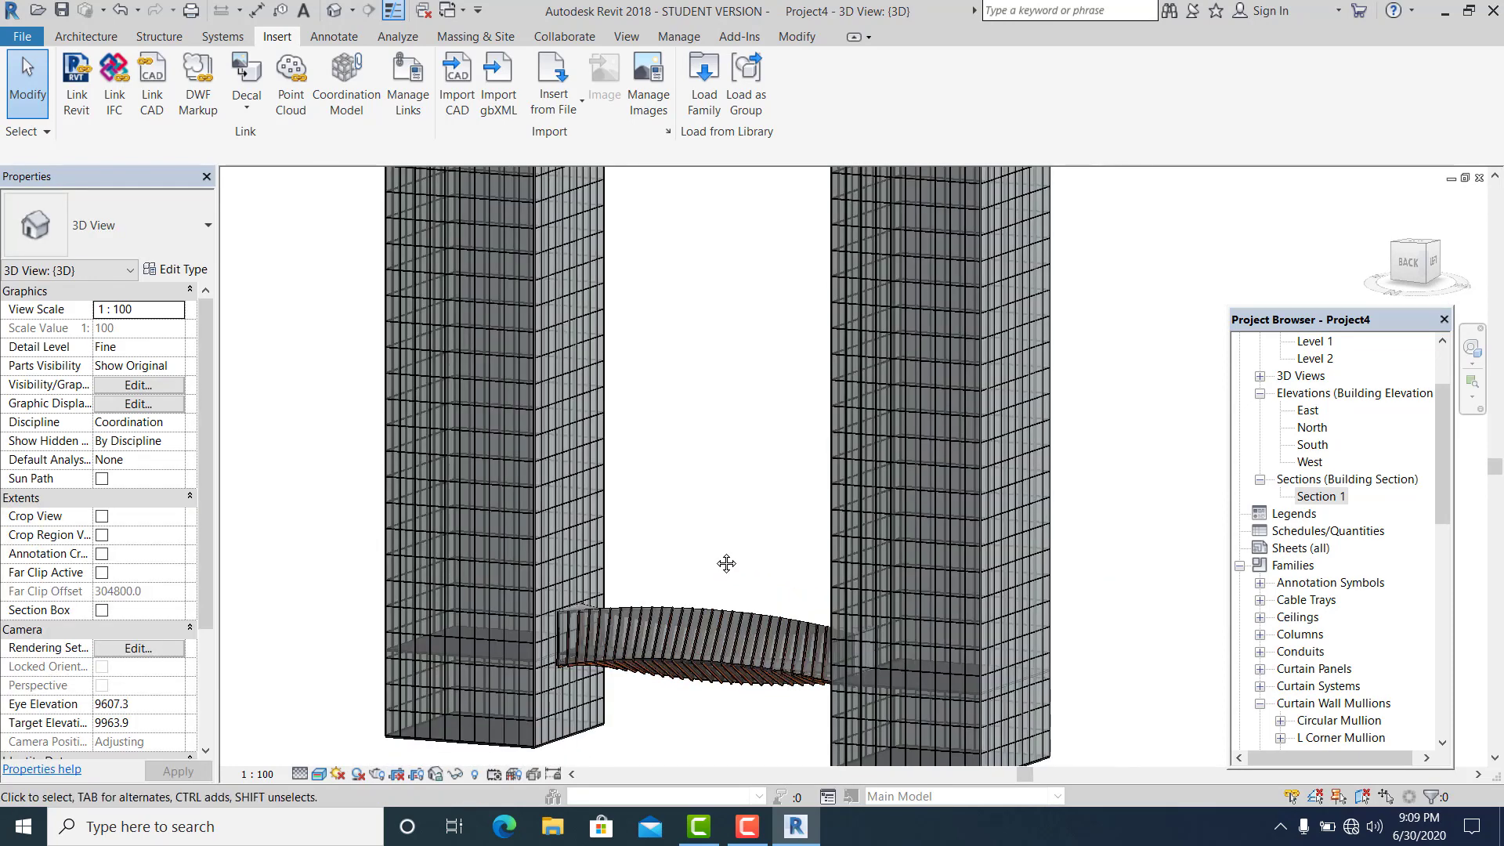